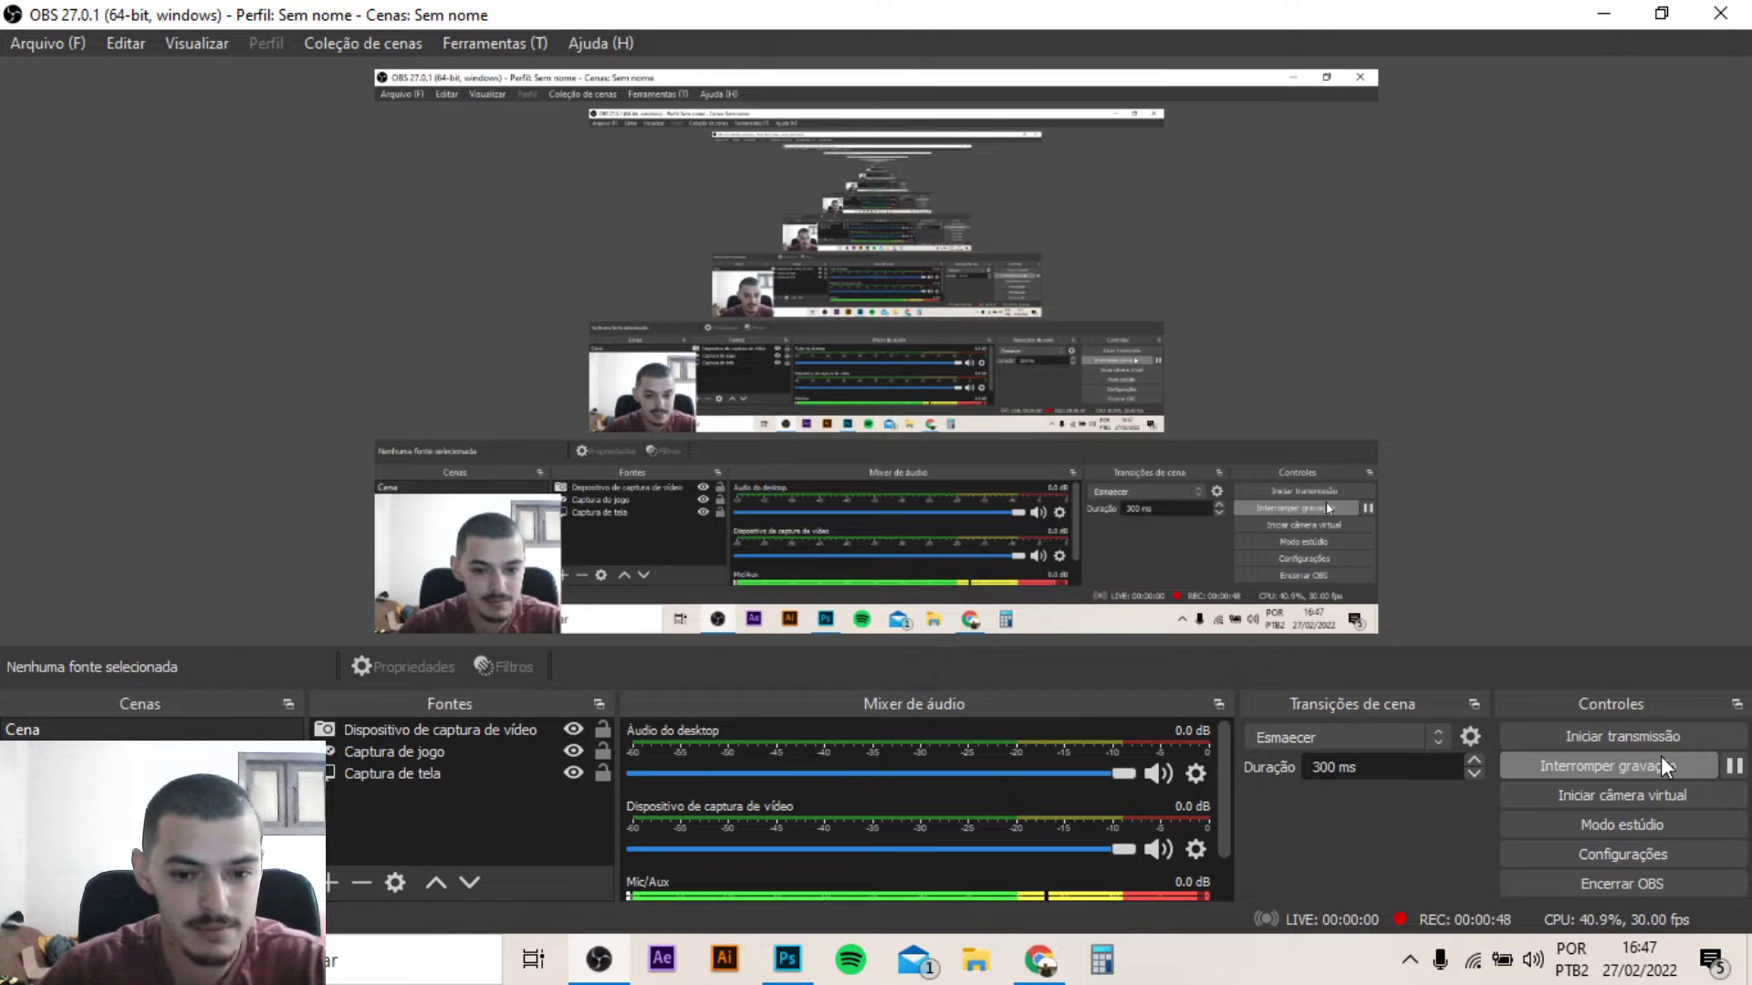
# Bring Photoshop to the front from the taskbar while OBS keeps recording
pyautogui.click(788, 959)
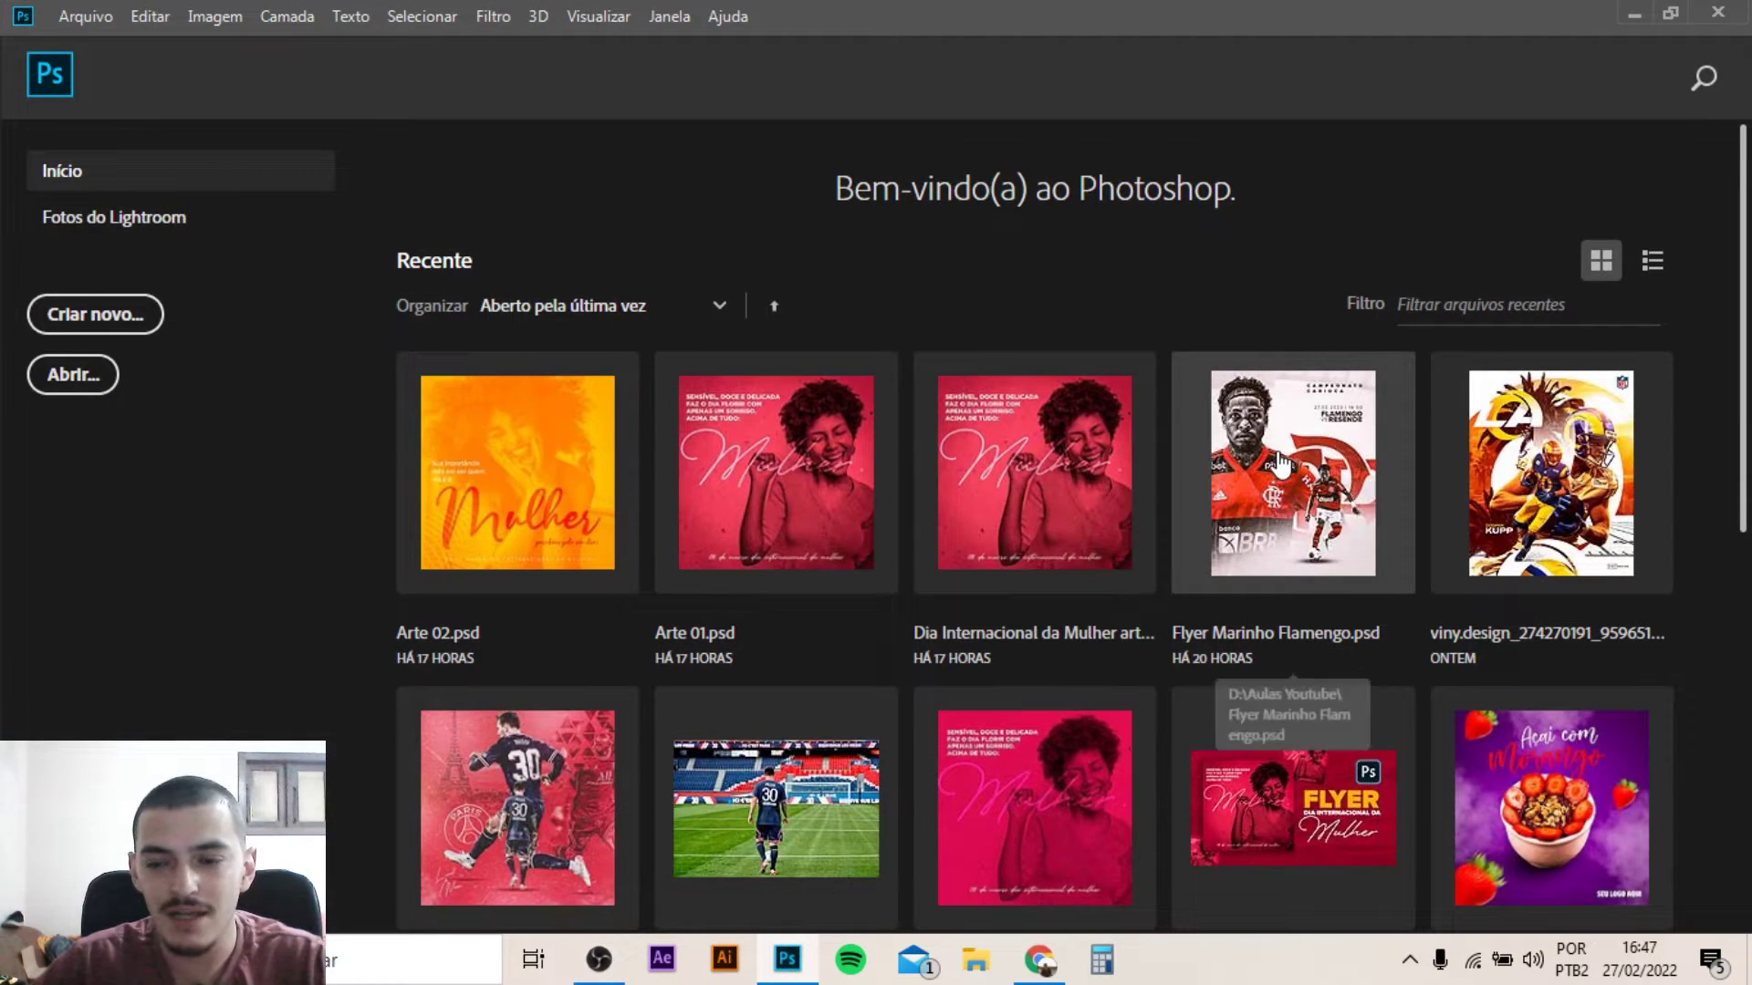
# Switch to Chrome and scroll through the 'marinho flamengo' Google Images results
pyautogui.click(1039, 958)
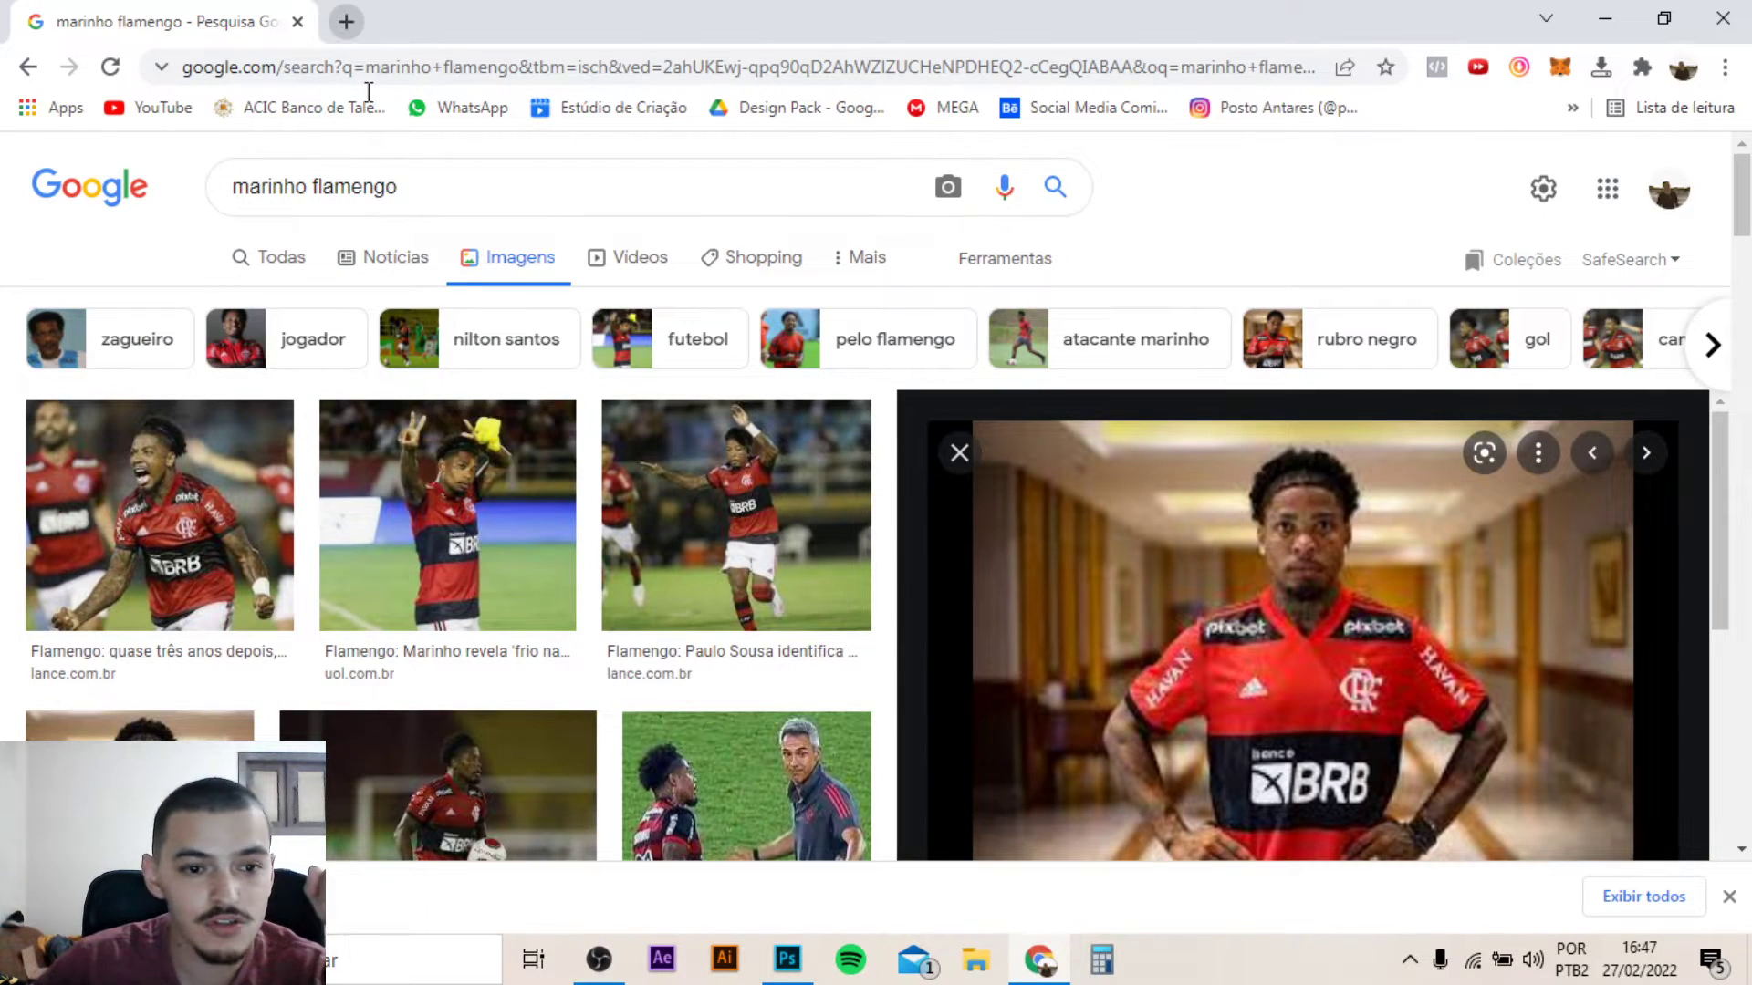
pyautogui.scroll(-4, 550, 333)
pyautogui.scroll(-1, 748, 547)
pyautogui.scroll(-2, 946, 731)
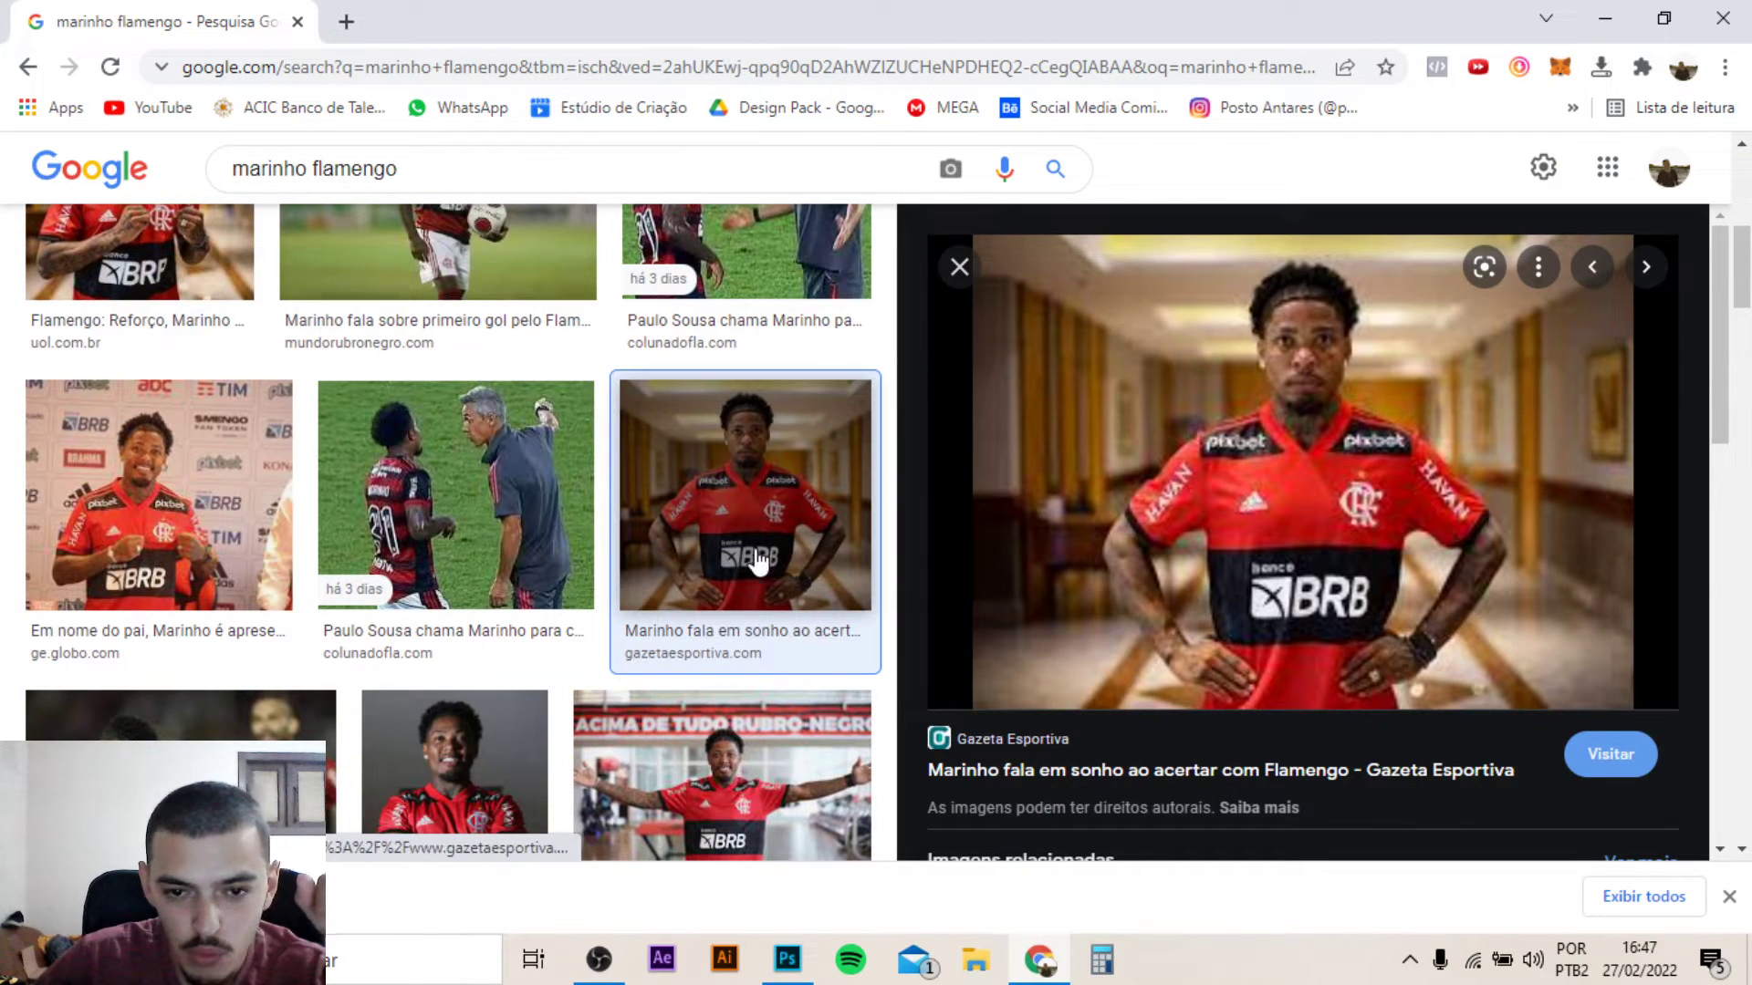
# Open the designer's Instagram profile in a new browser tab
pyautogui.click(346, 21)
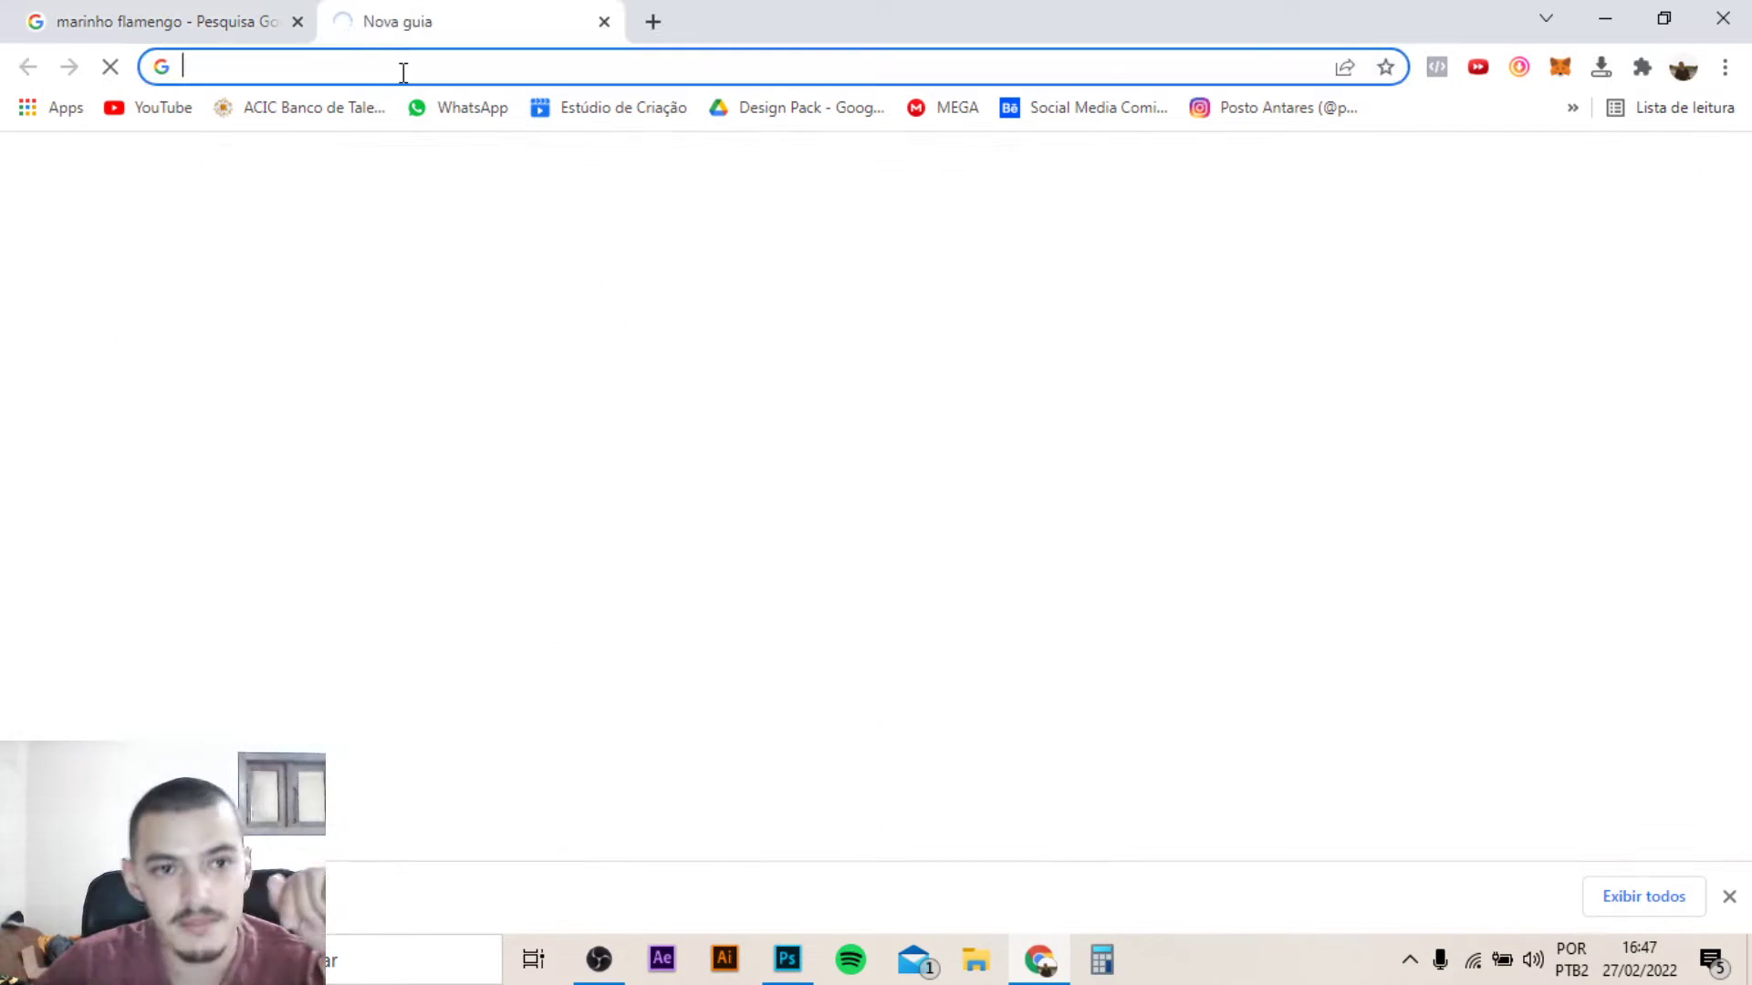
pyautogui.write('isn')
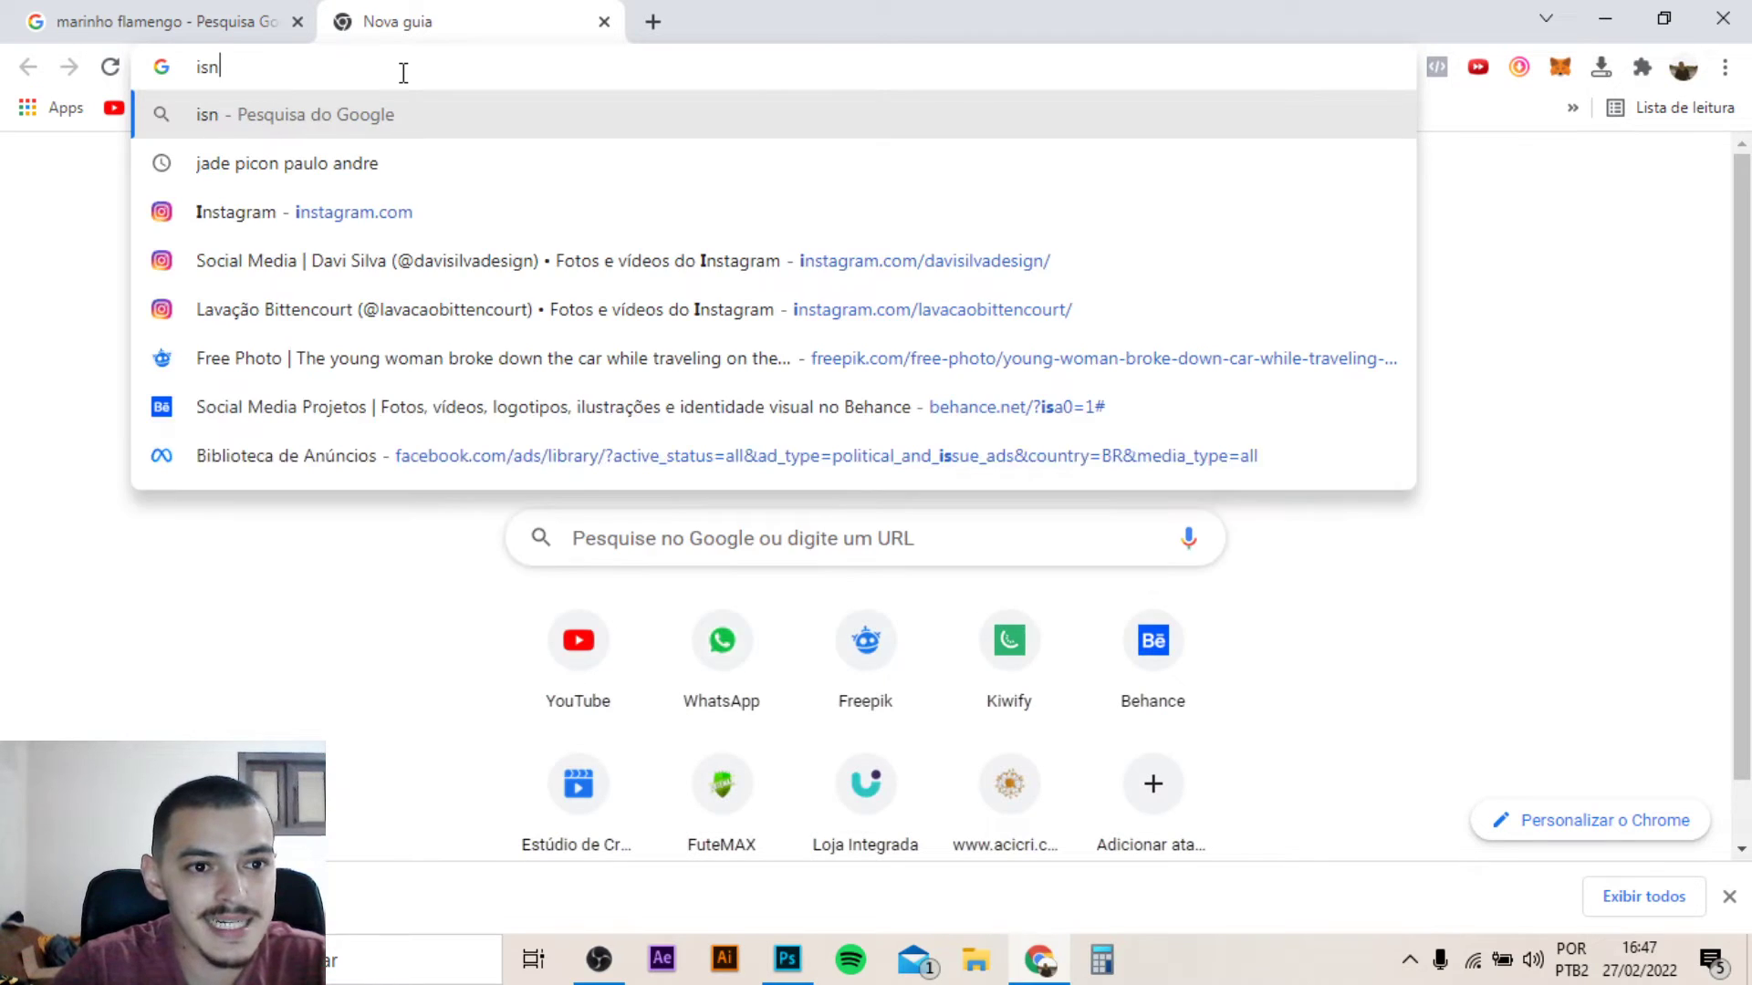
pyautogui.press('BackSpace')
pyautogui.press('BackSpace')
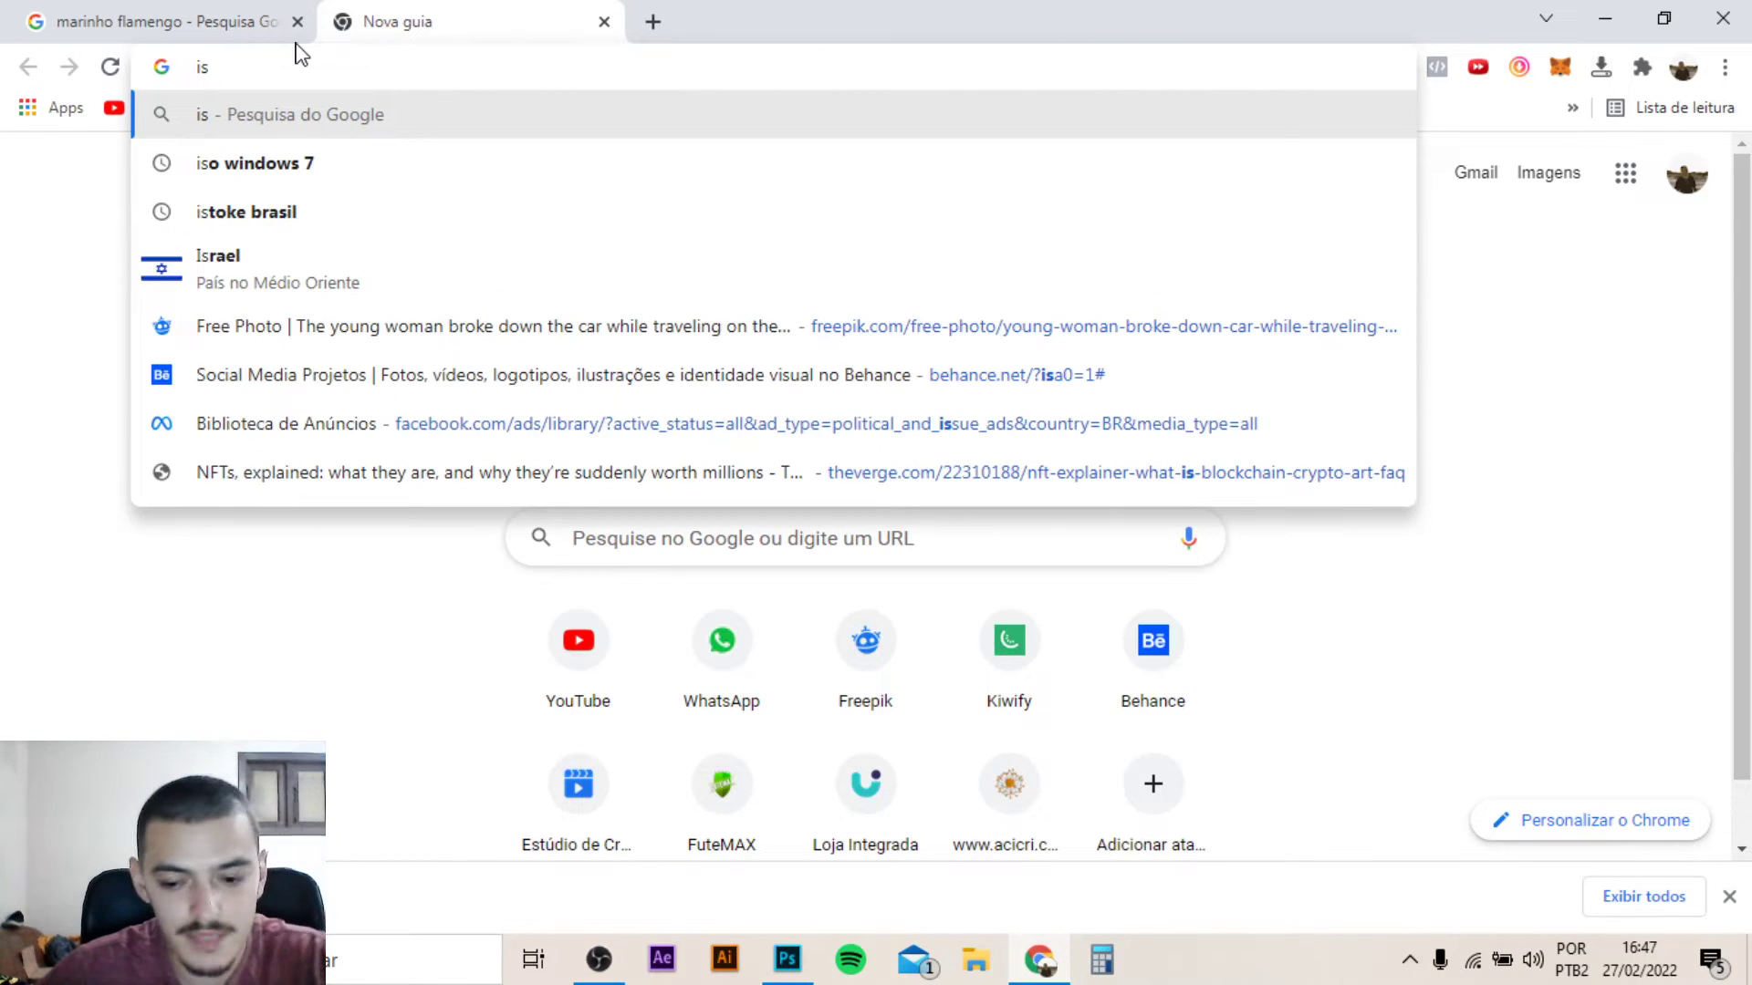
pyautogui.click(398, 273)
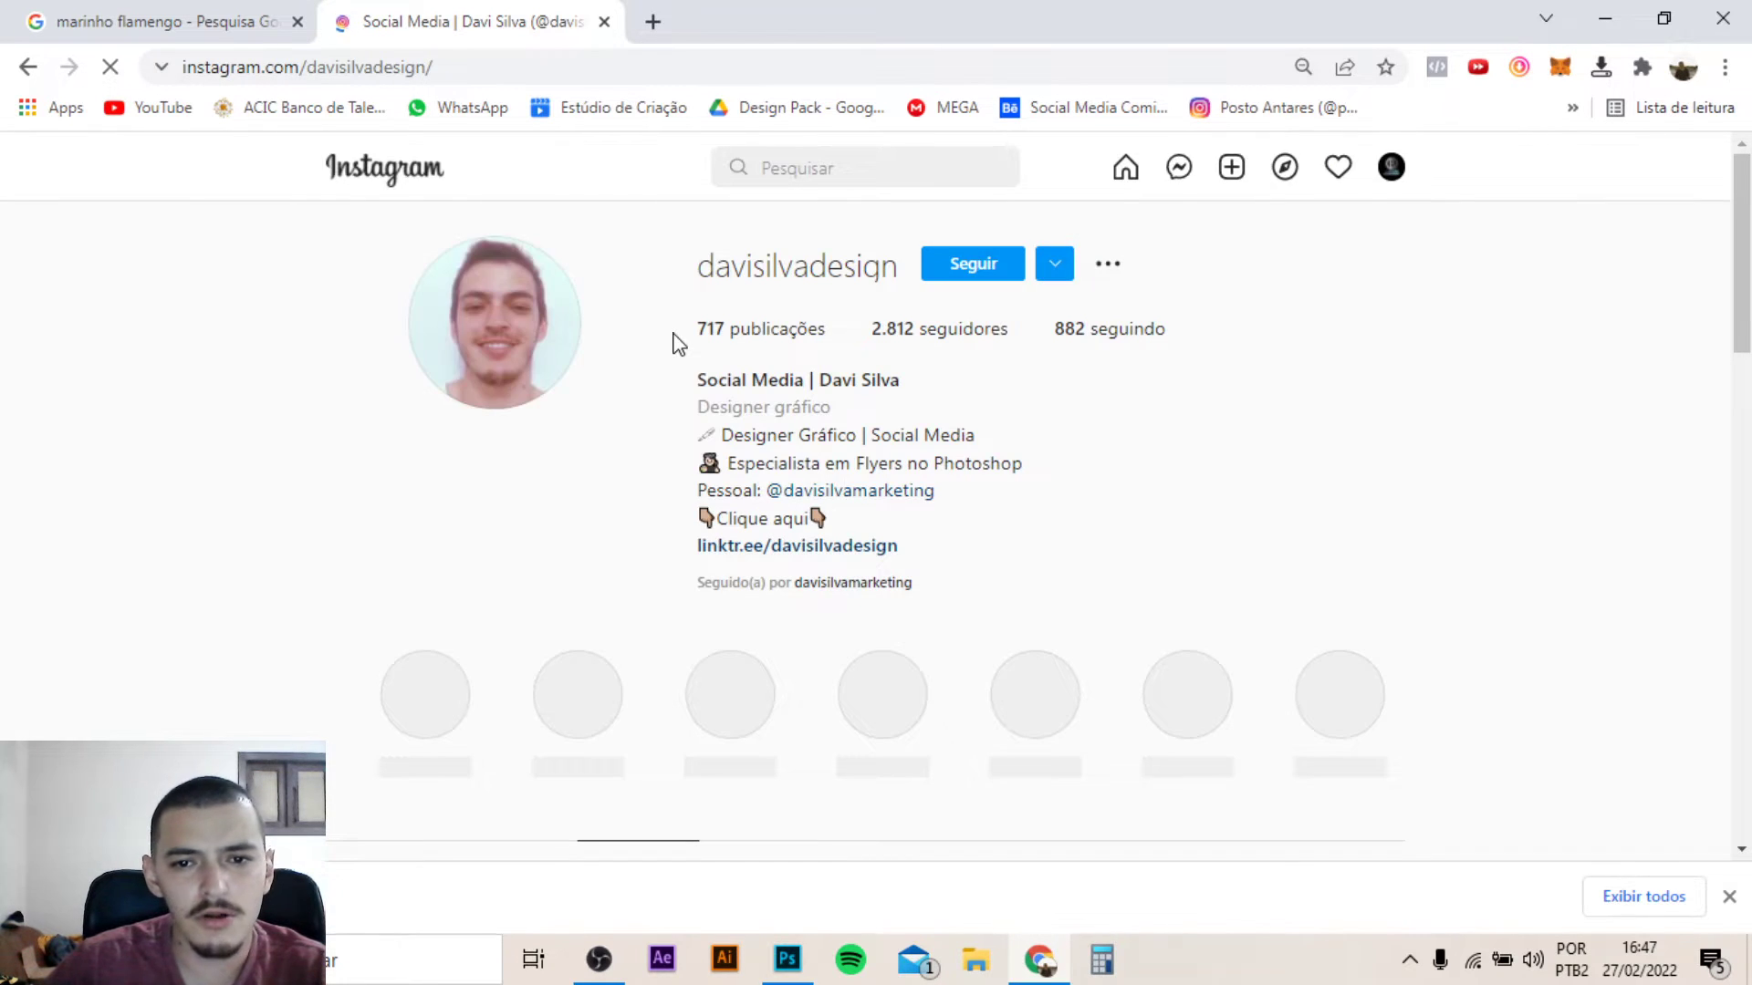
# View the Flamengo vs Resende flyer post, close it, and return to Photoshop
pyautogui.scroll(-3, 1114, 352)
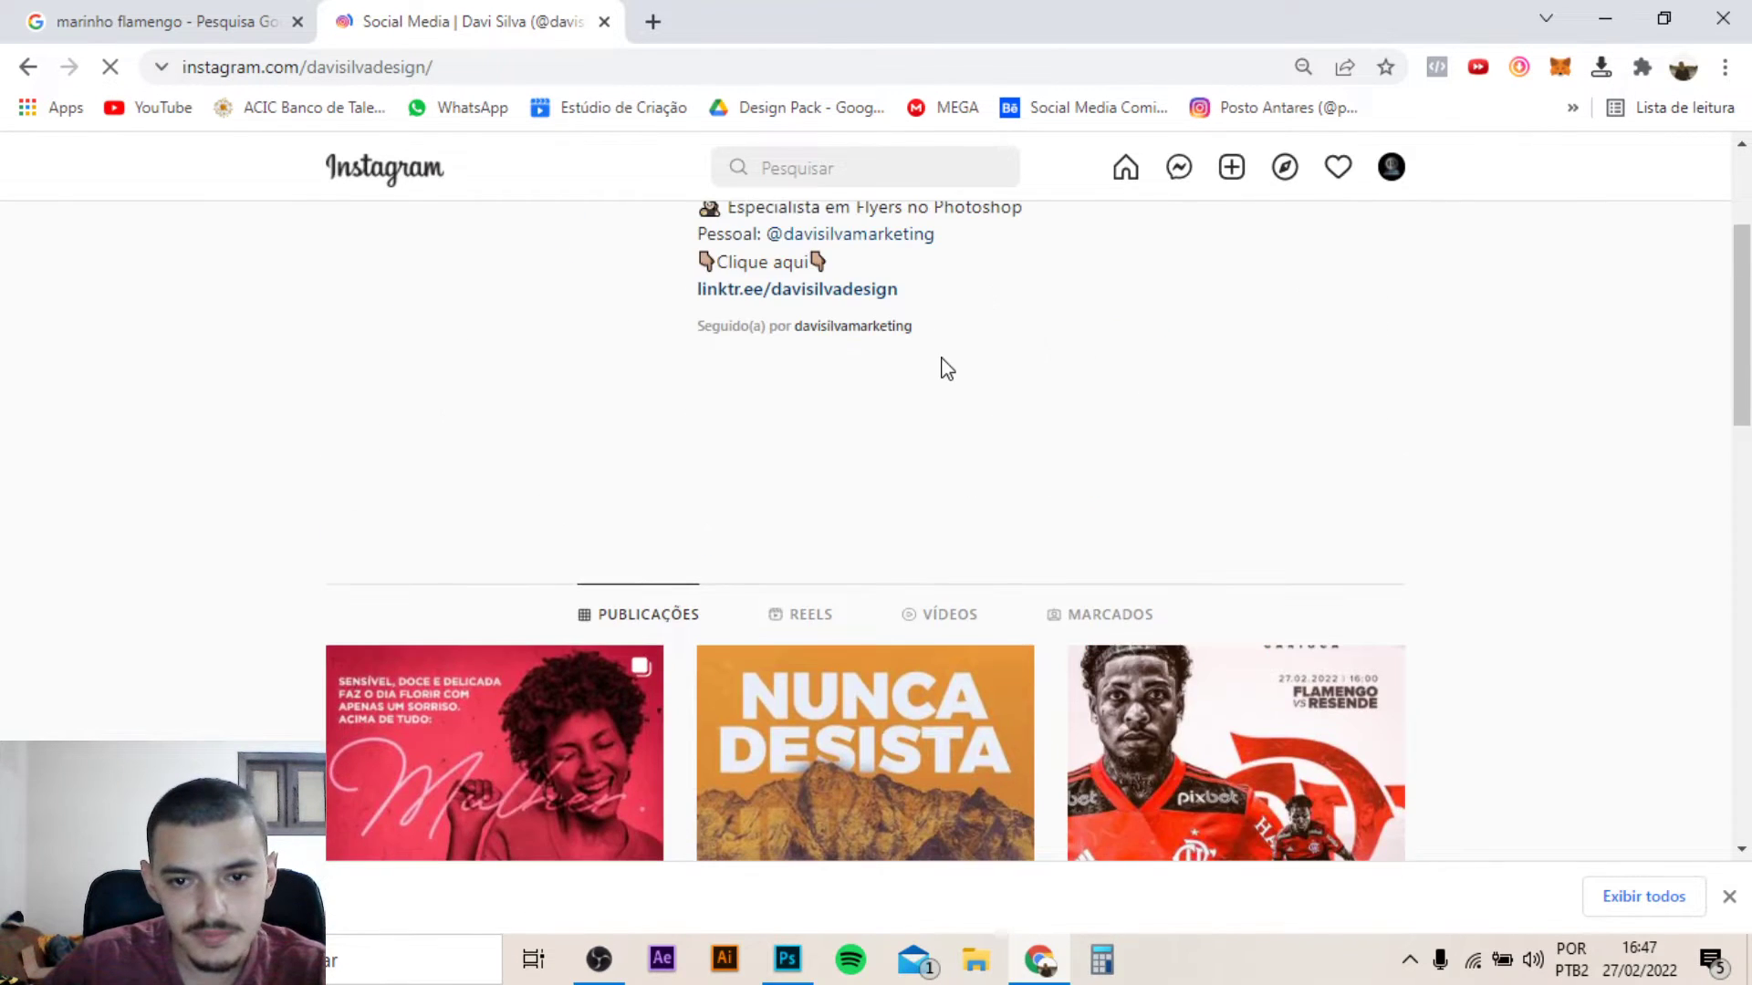
pyautogui.scroll(3, 944, 368)
pyautogui.scroll(-5, 1140, 374)
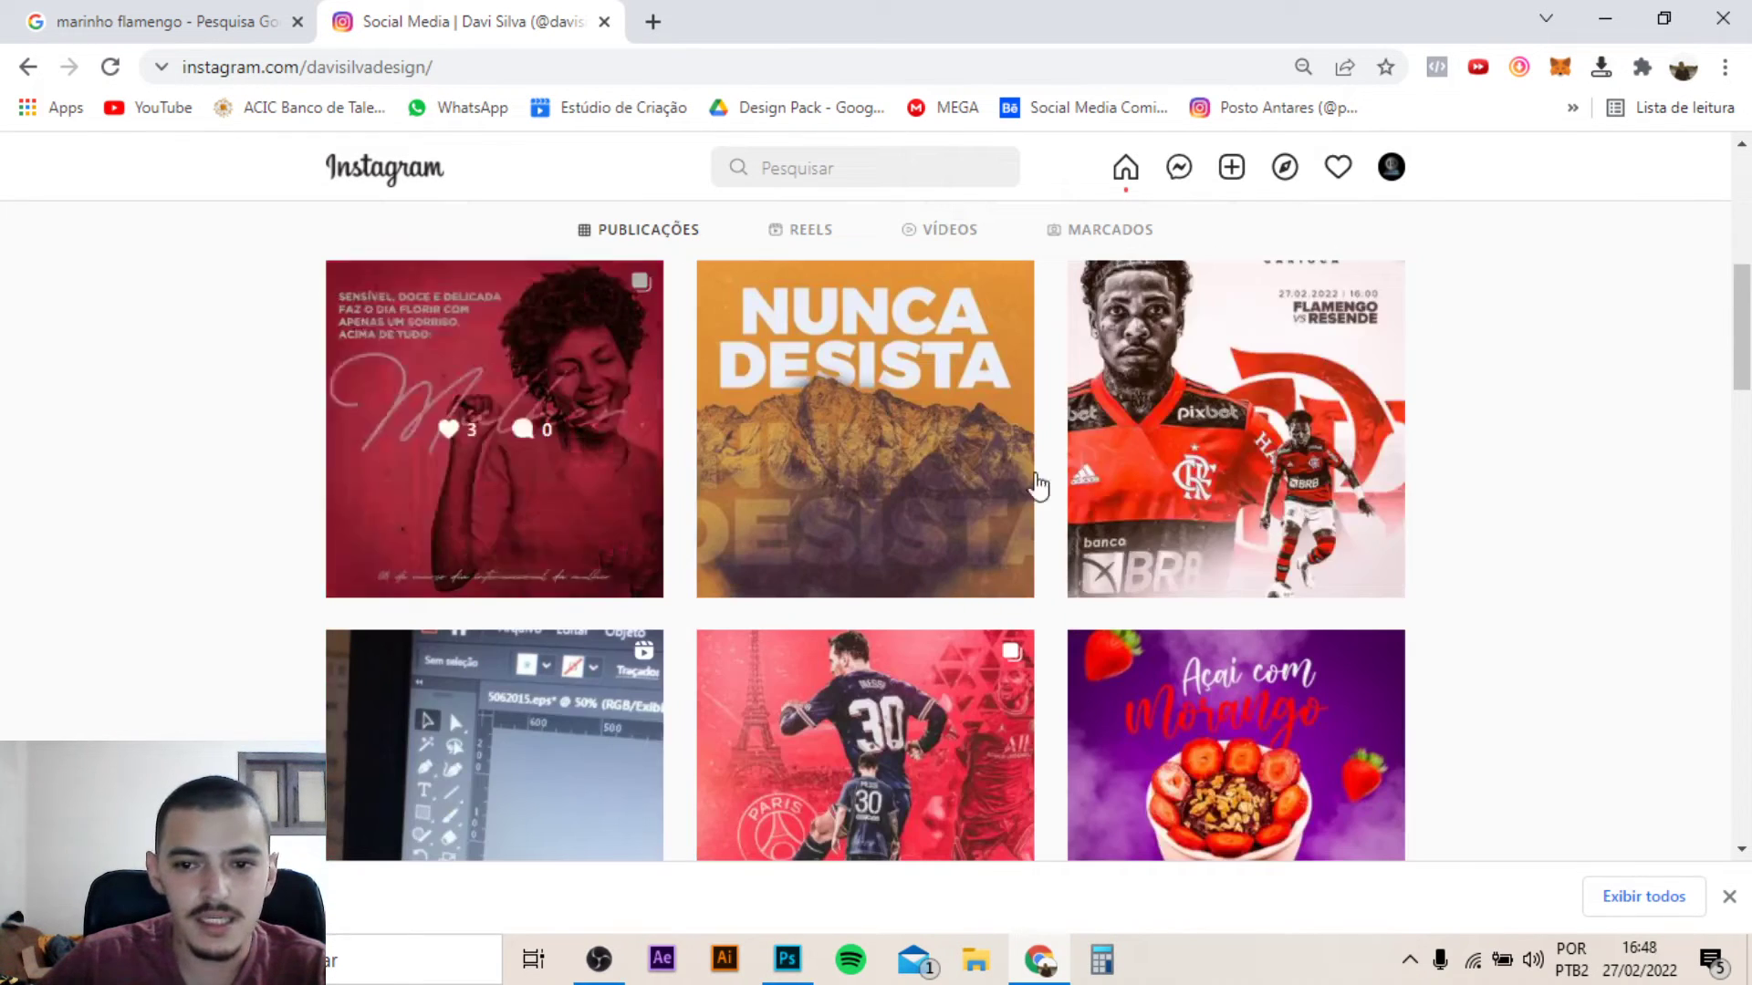
pyautogui.click(1244, 358)
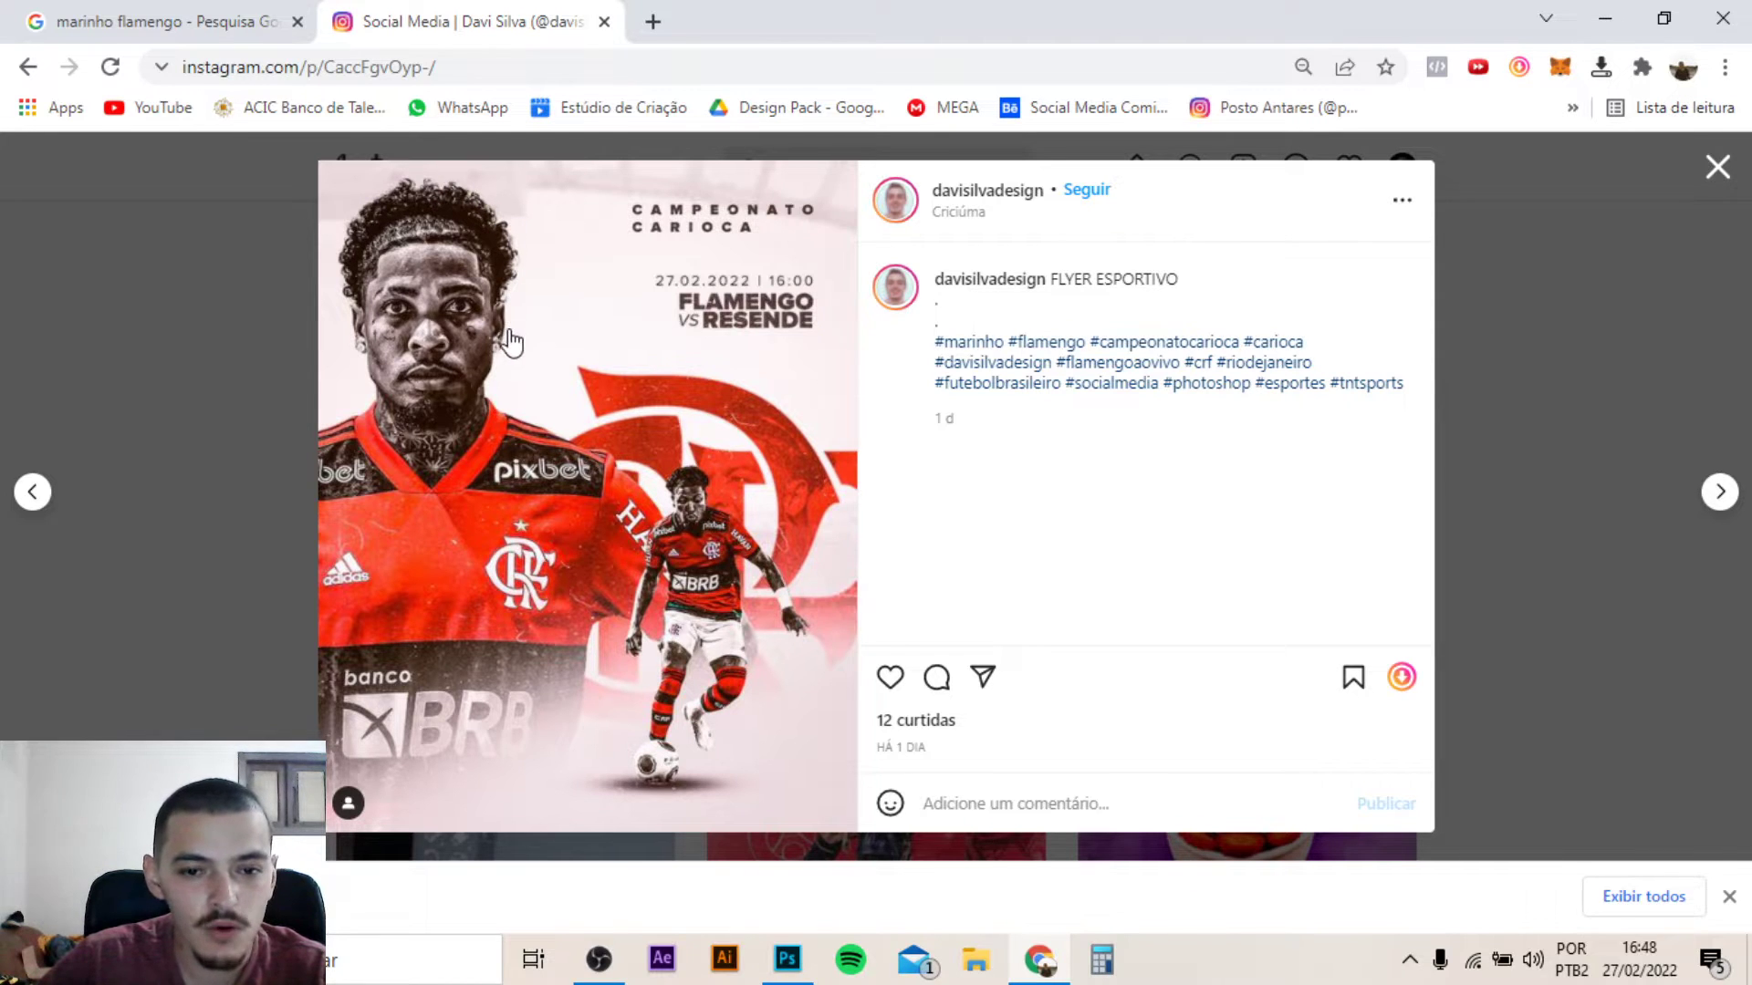
pyautogui.click(1717, 170)
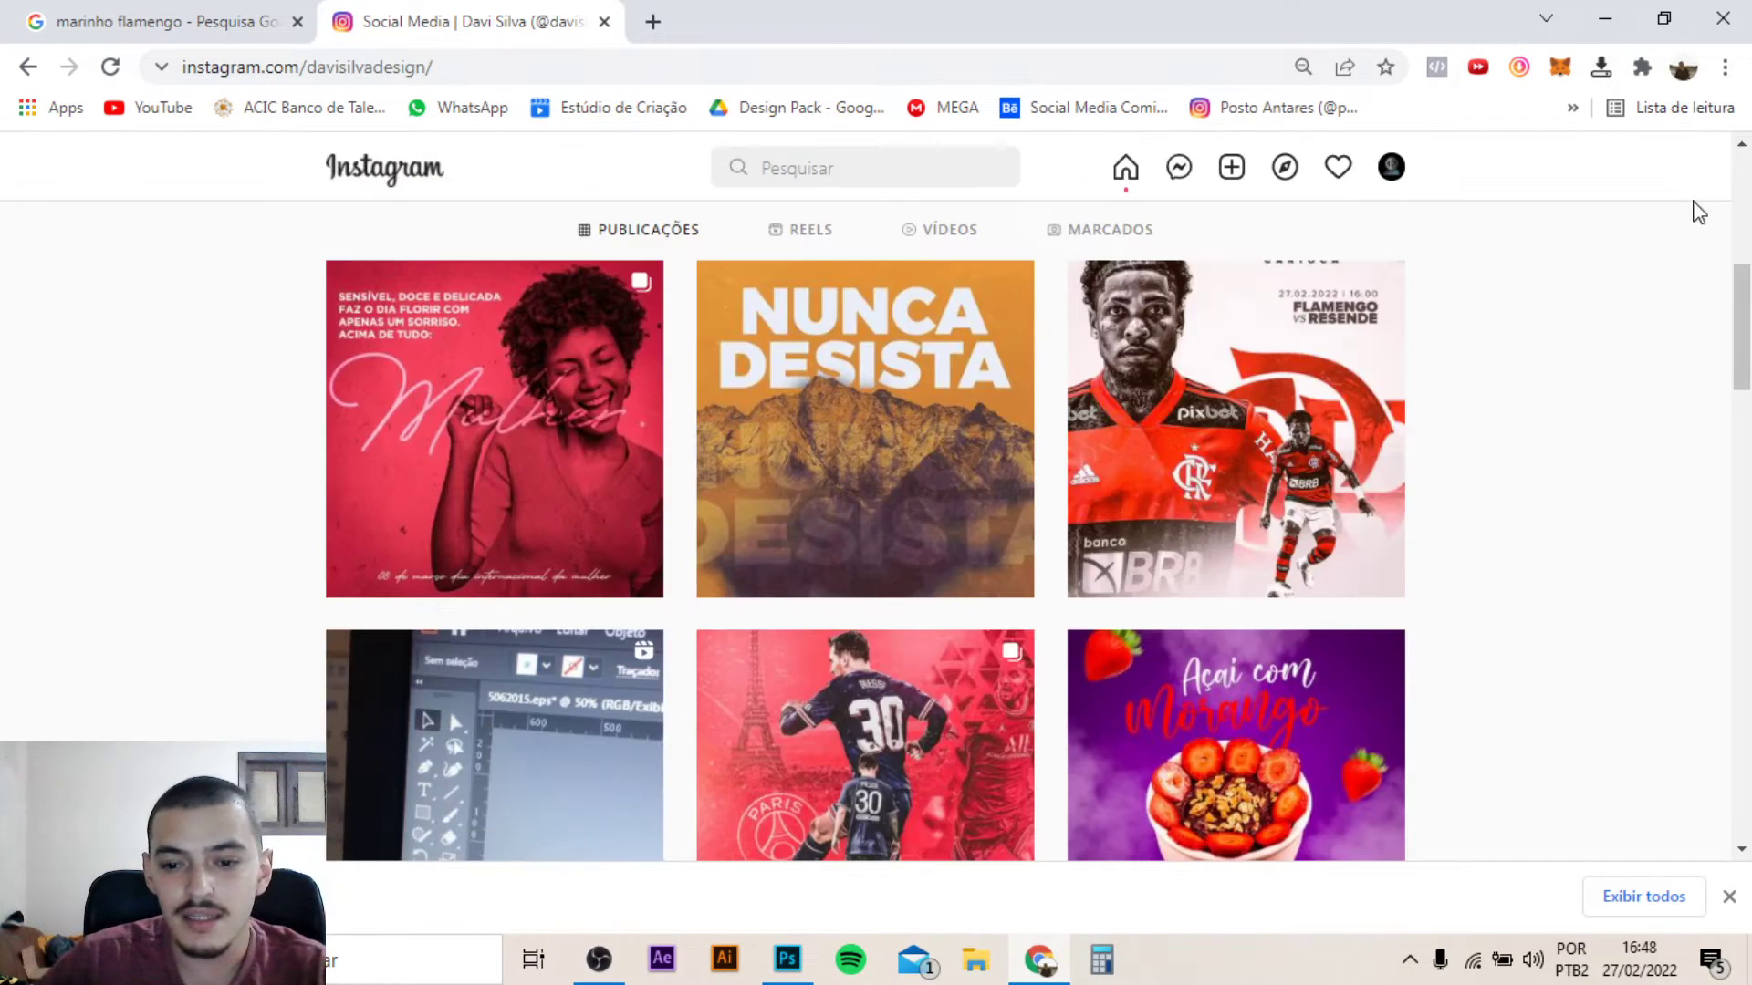
pyautogui.click(803, 961)
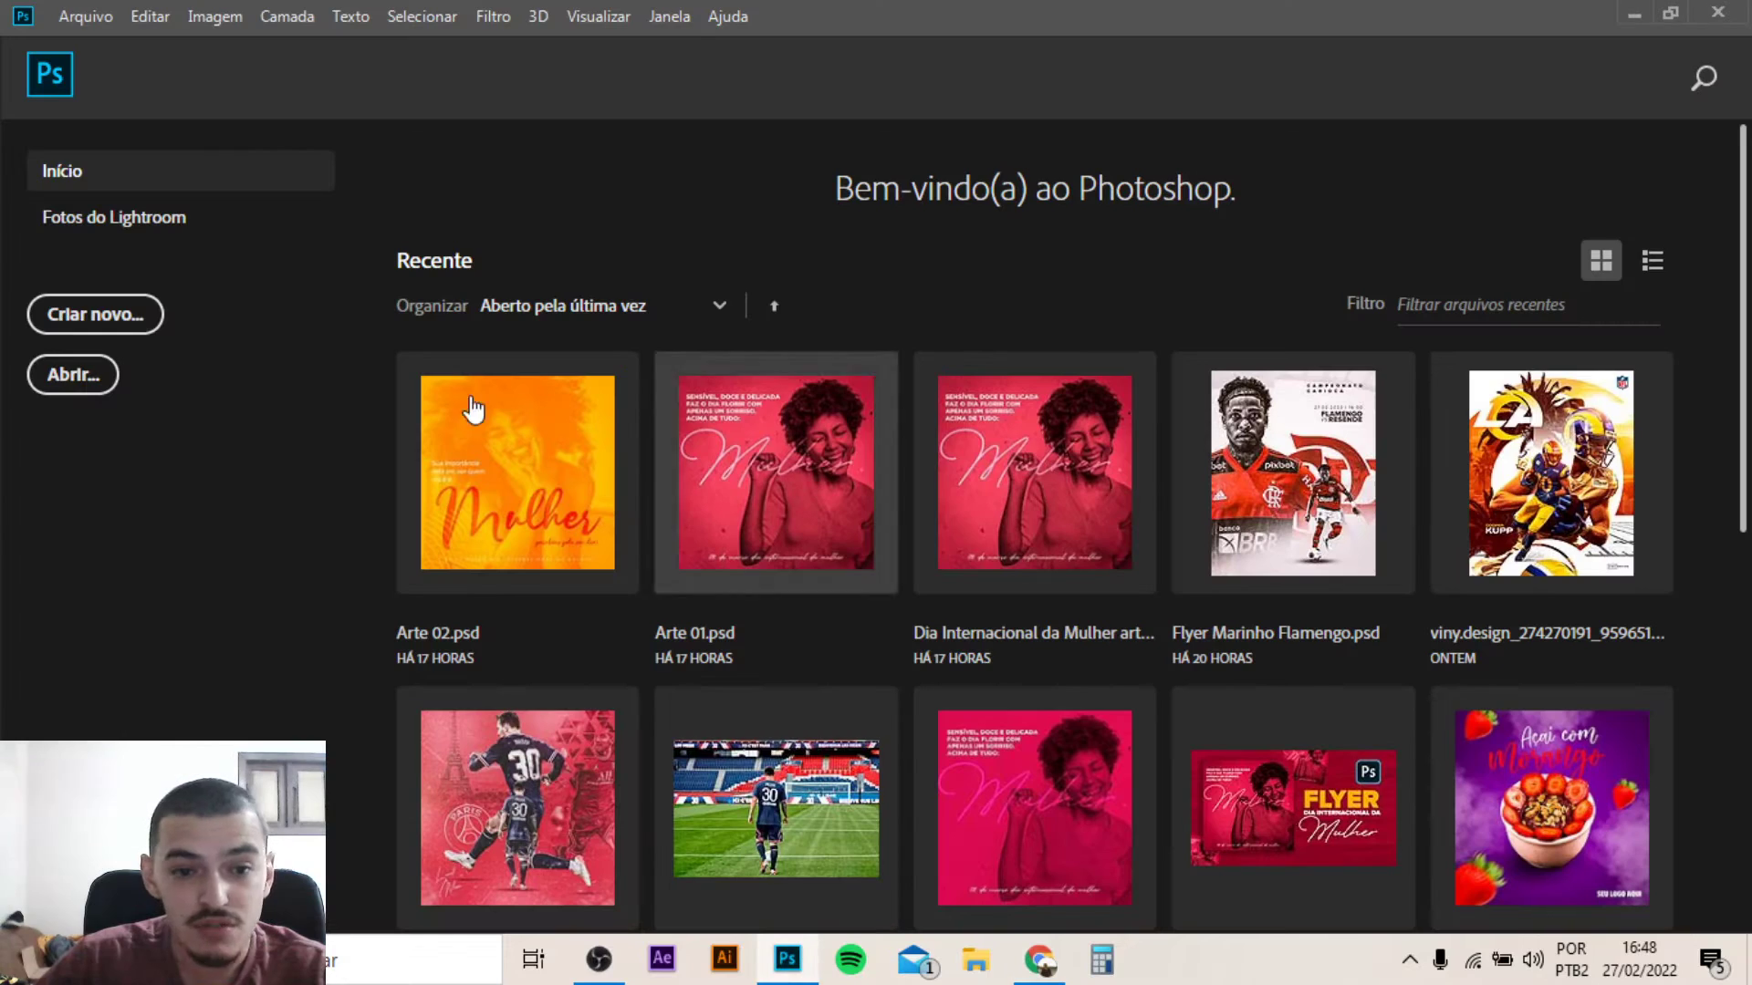
# Drag the Marinho-2 image from Downloads onto Photoshop to open it
pyautogui.click(973, 960)
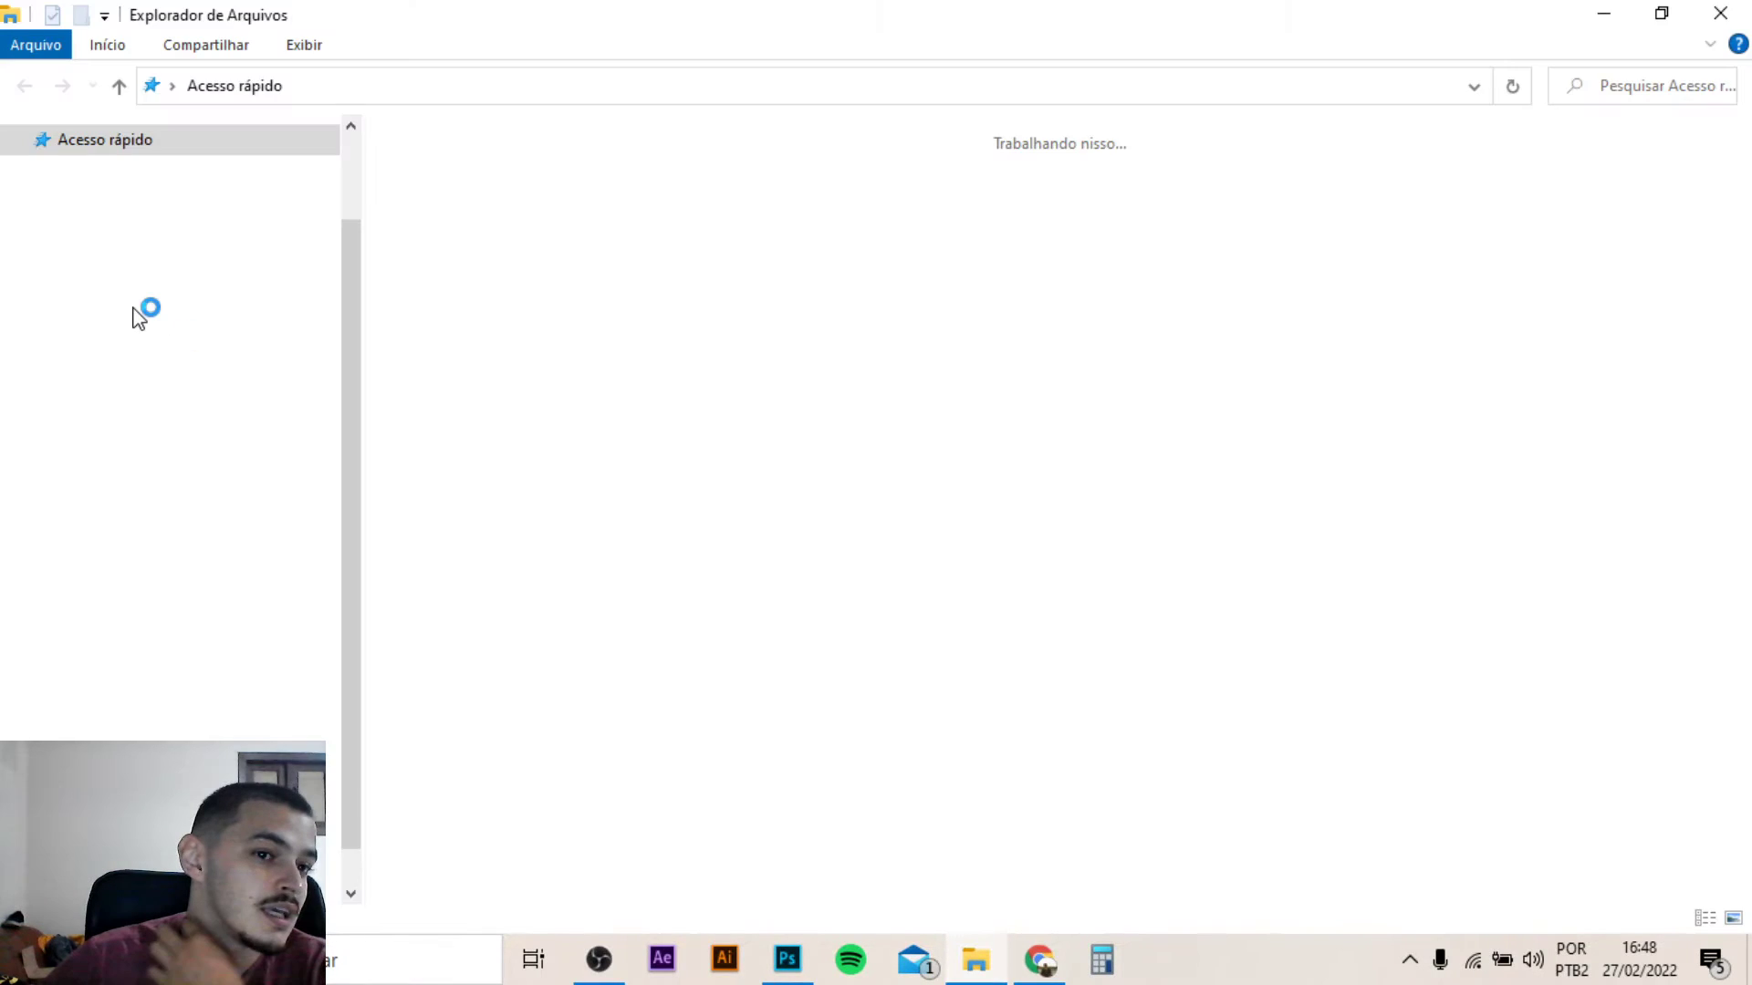
pyautogui.click(96, 210)
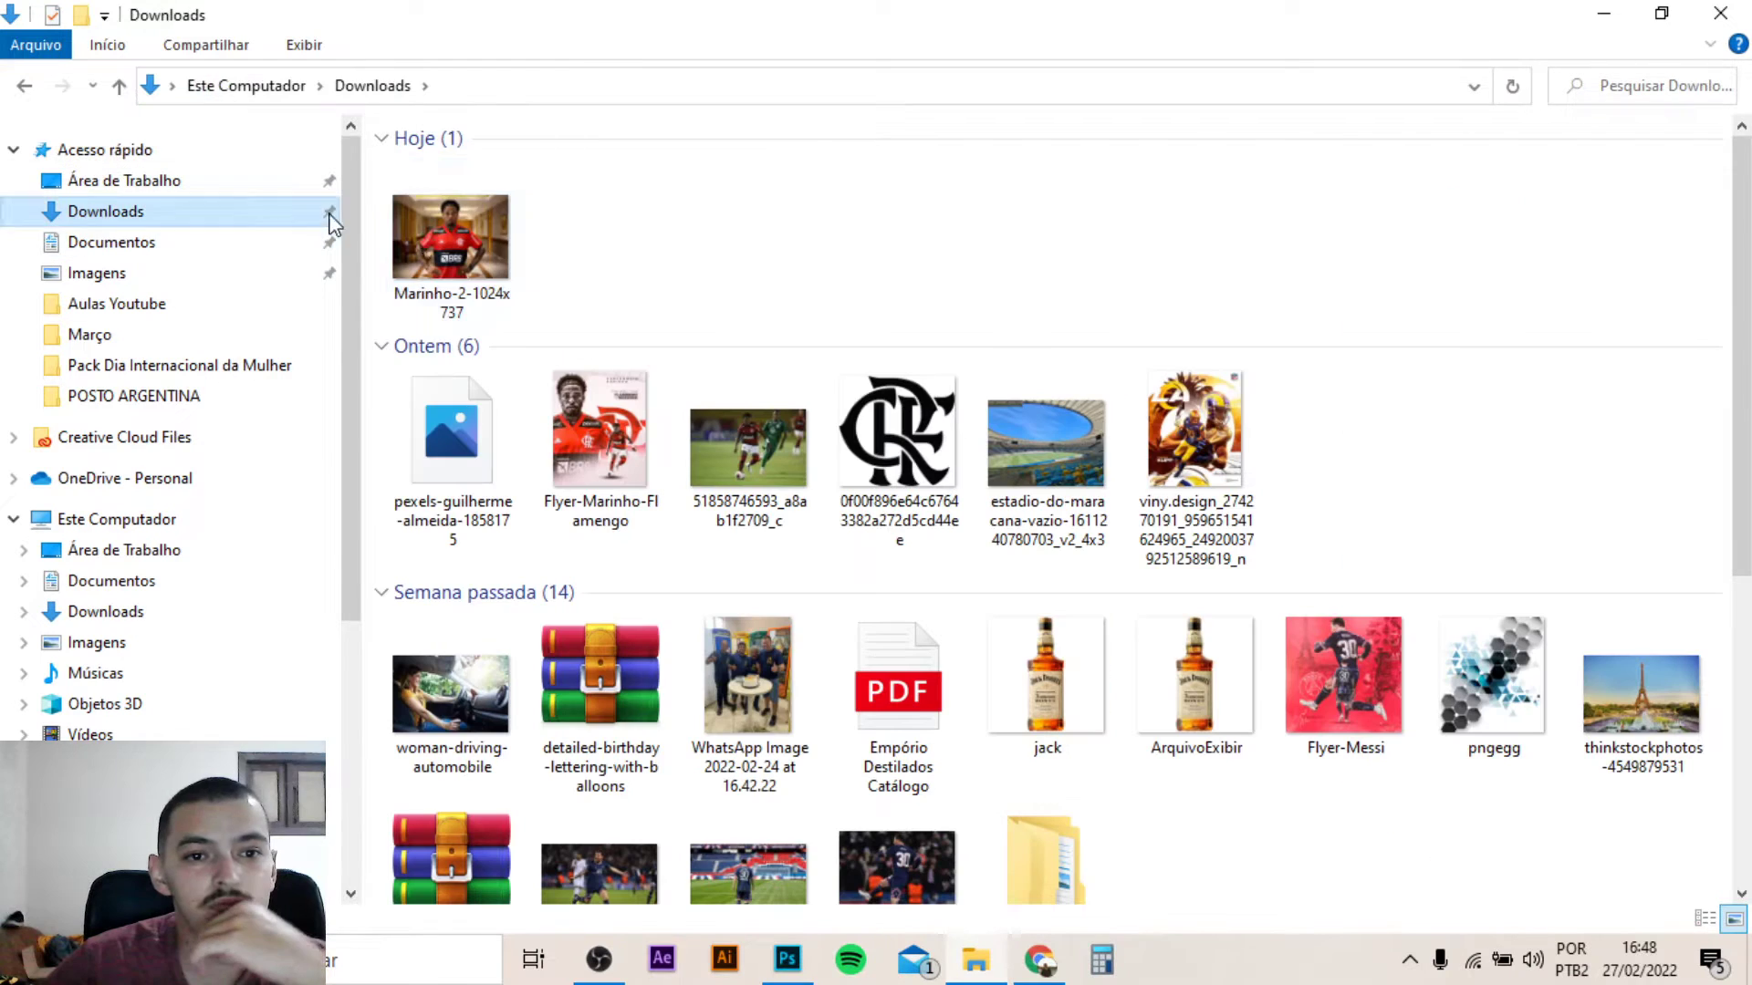
pyautogui.click(425, 266)
pyautogui.moveTo(431, 274); pyautogui.dragTo(910, 550)
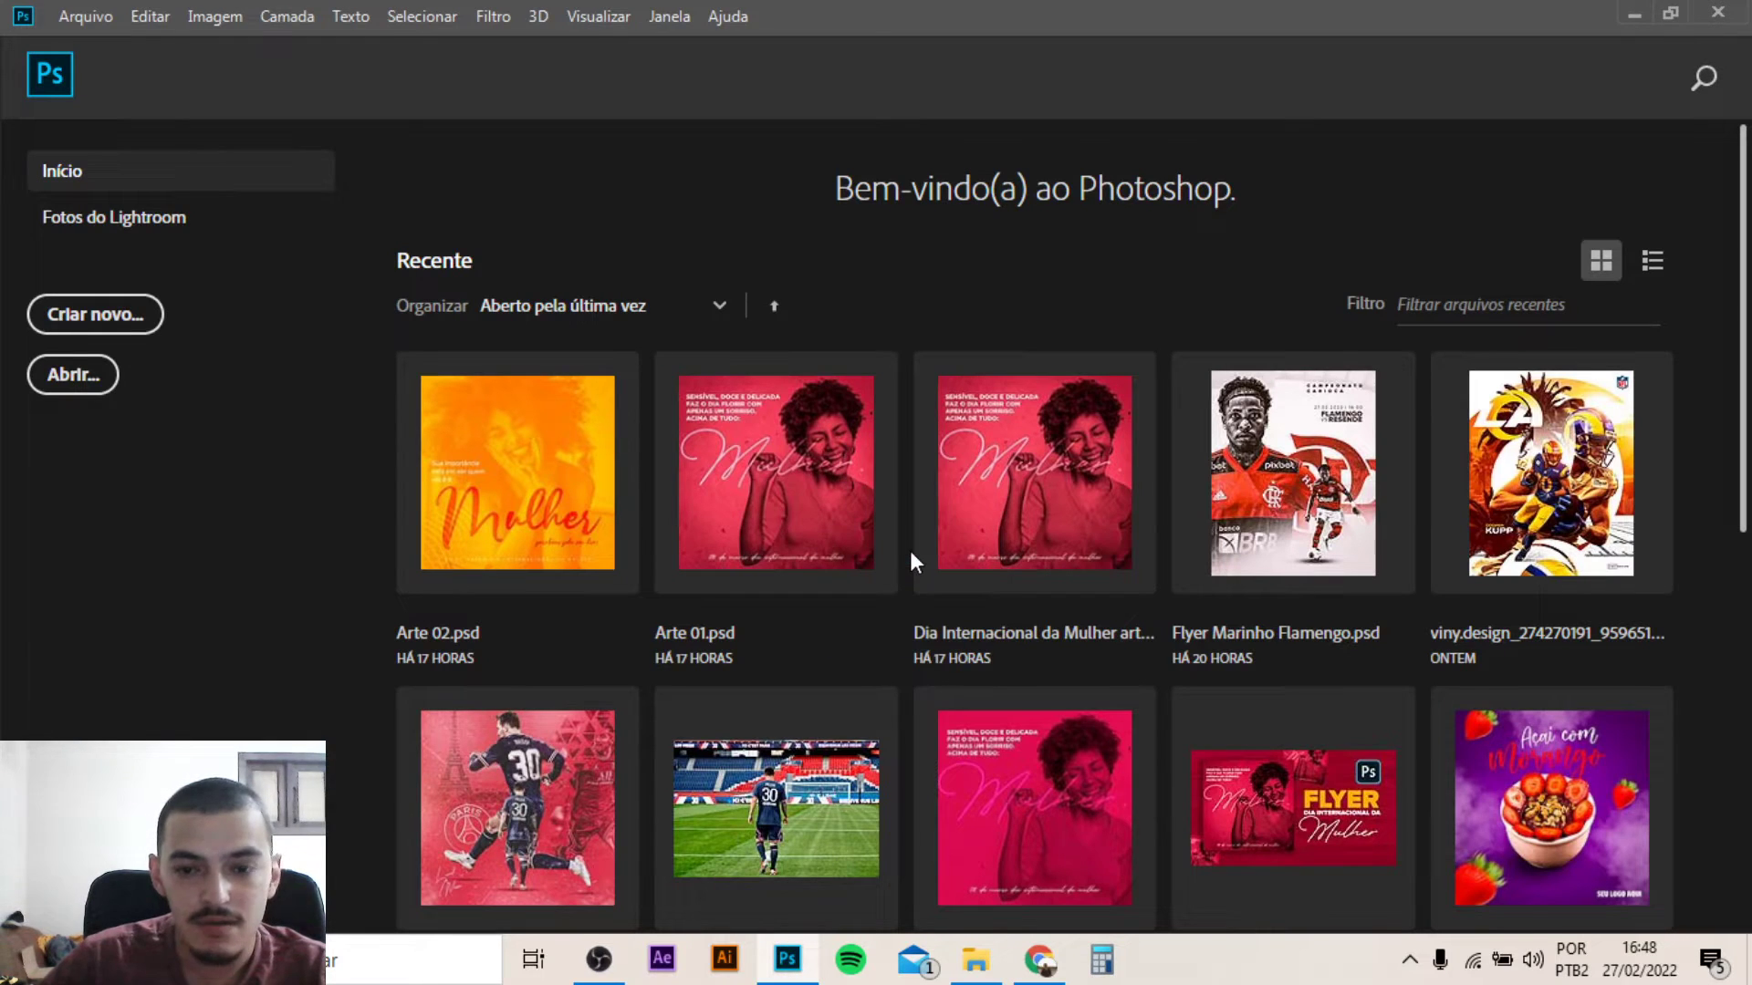
# Open the photo without a colour profile, pick the Pen tool and zoom in
pyautogui.click(976, 484)
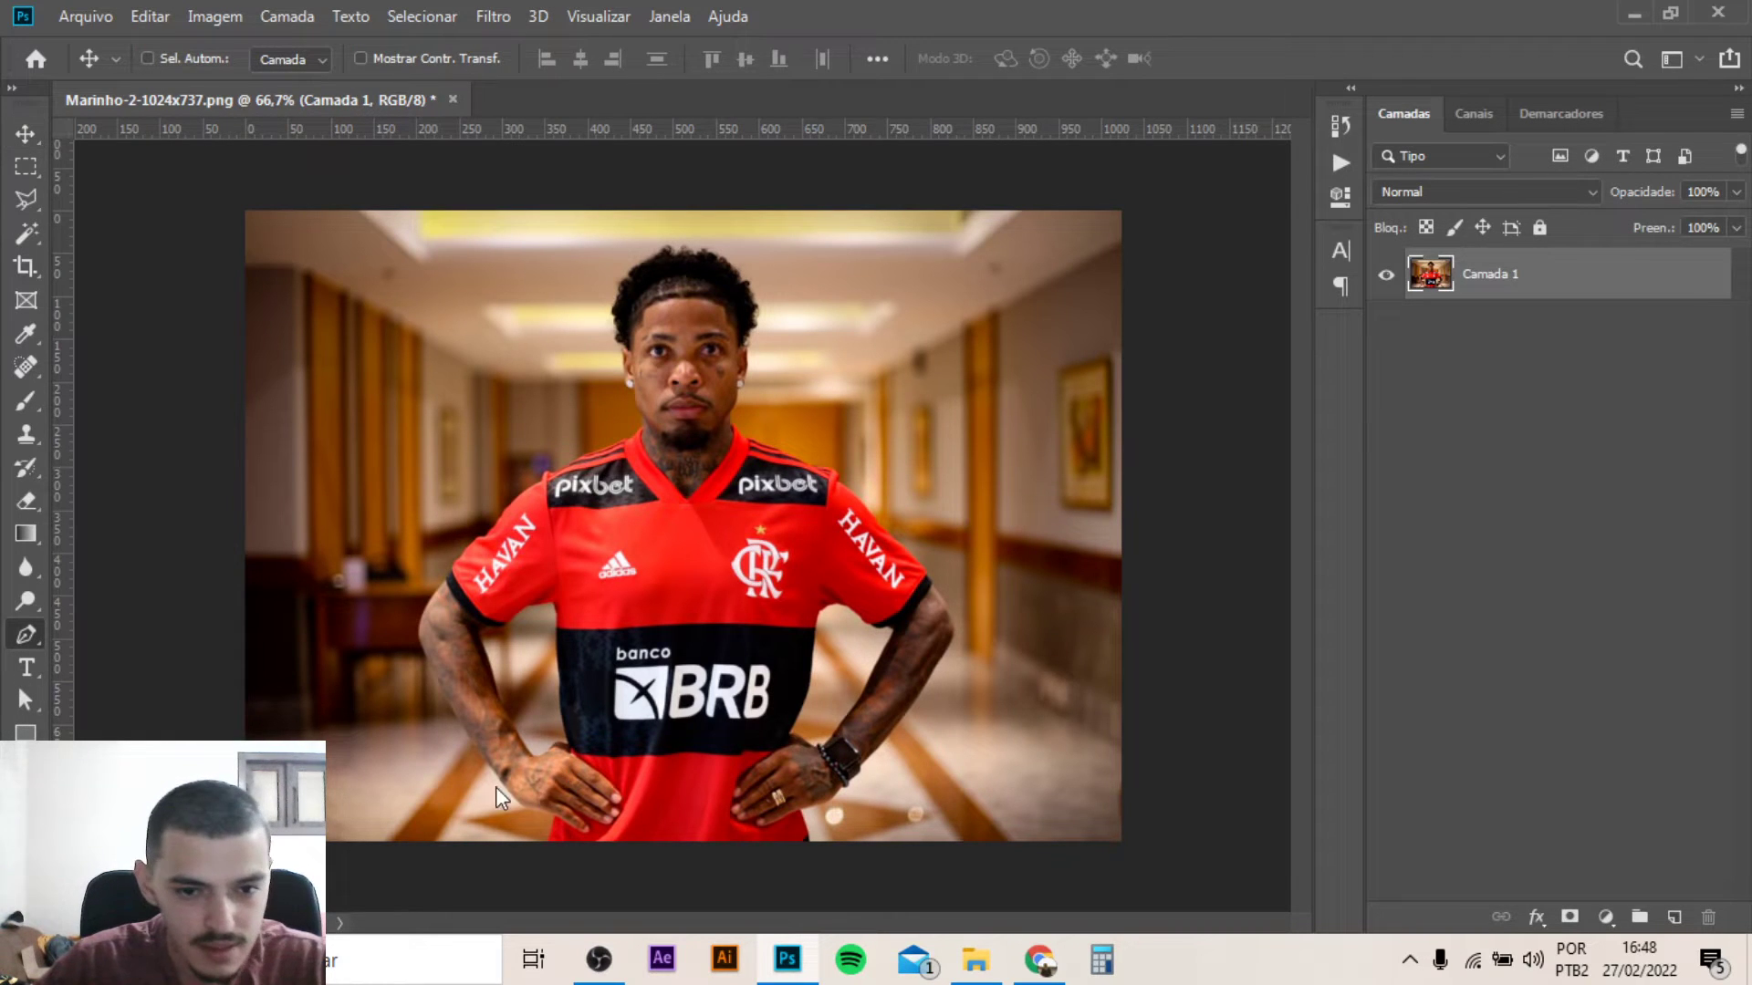
pyautogui.click(26, 635)
pyautogui.scroll(3, 547, 821)
pyautogui.scroll(2, 545, 803)
pyautogui.scroll(-3, 544, 804)
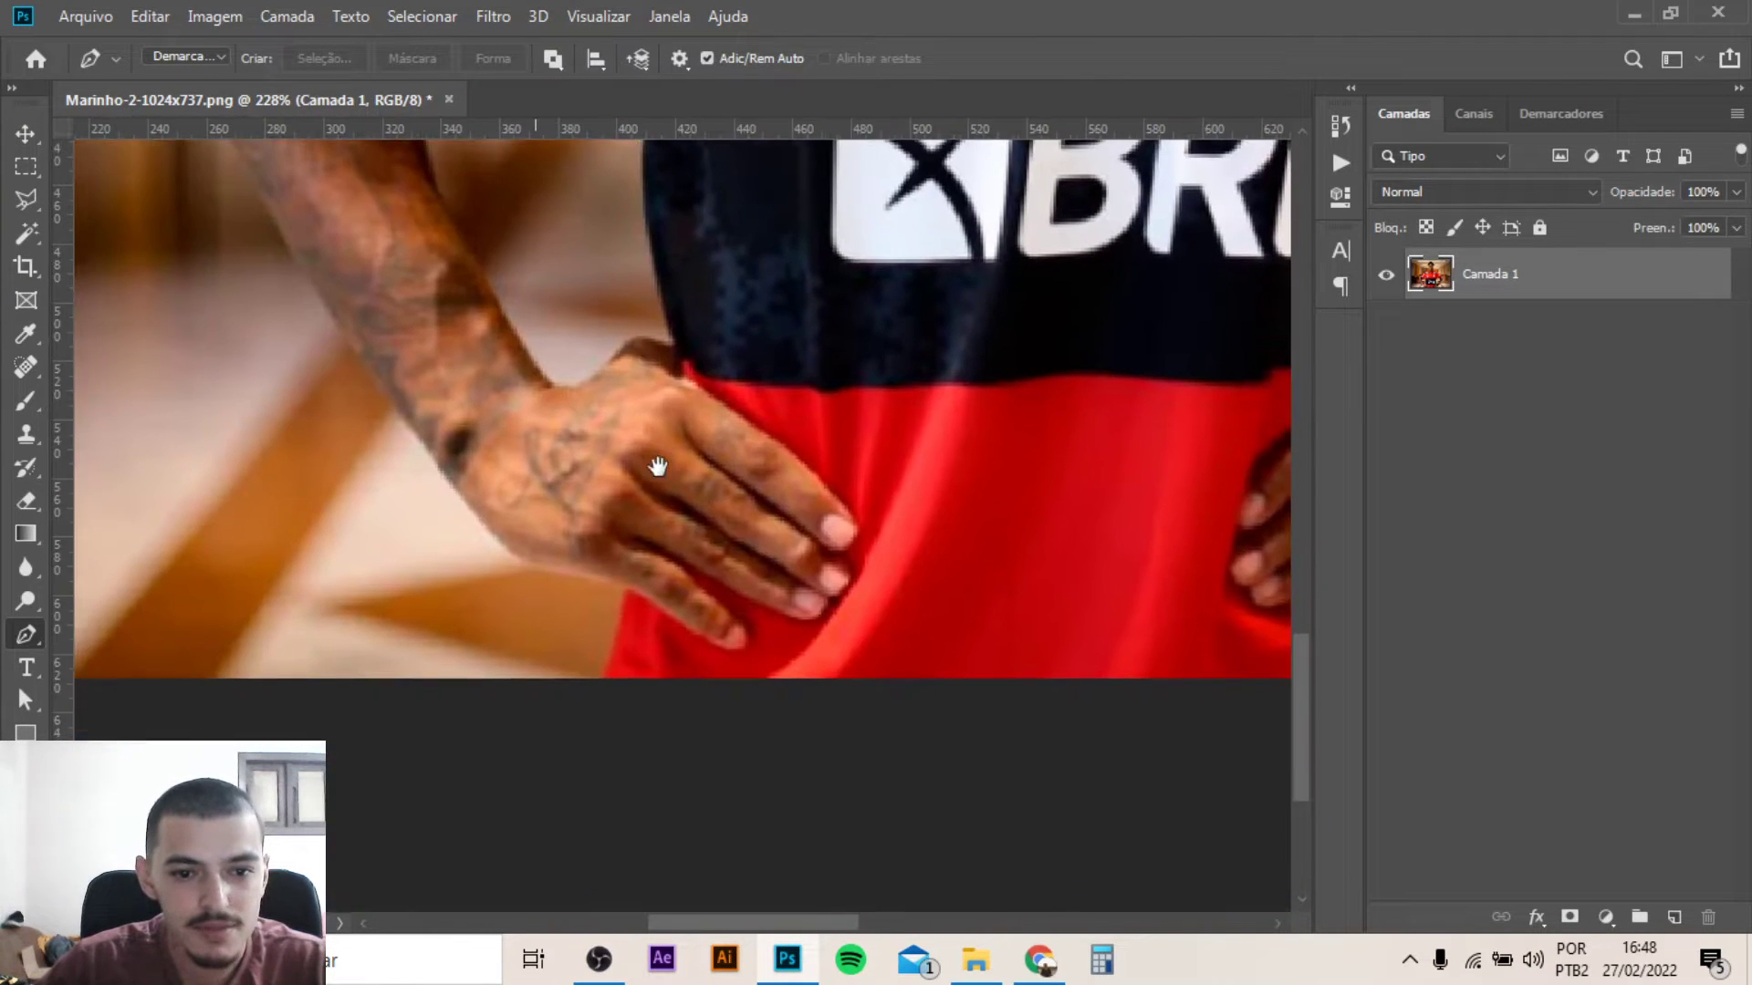
pyautogui.scroll(2, 598, 721)
pyautogui.scroll(5, 598, 675)
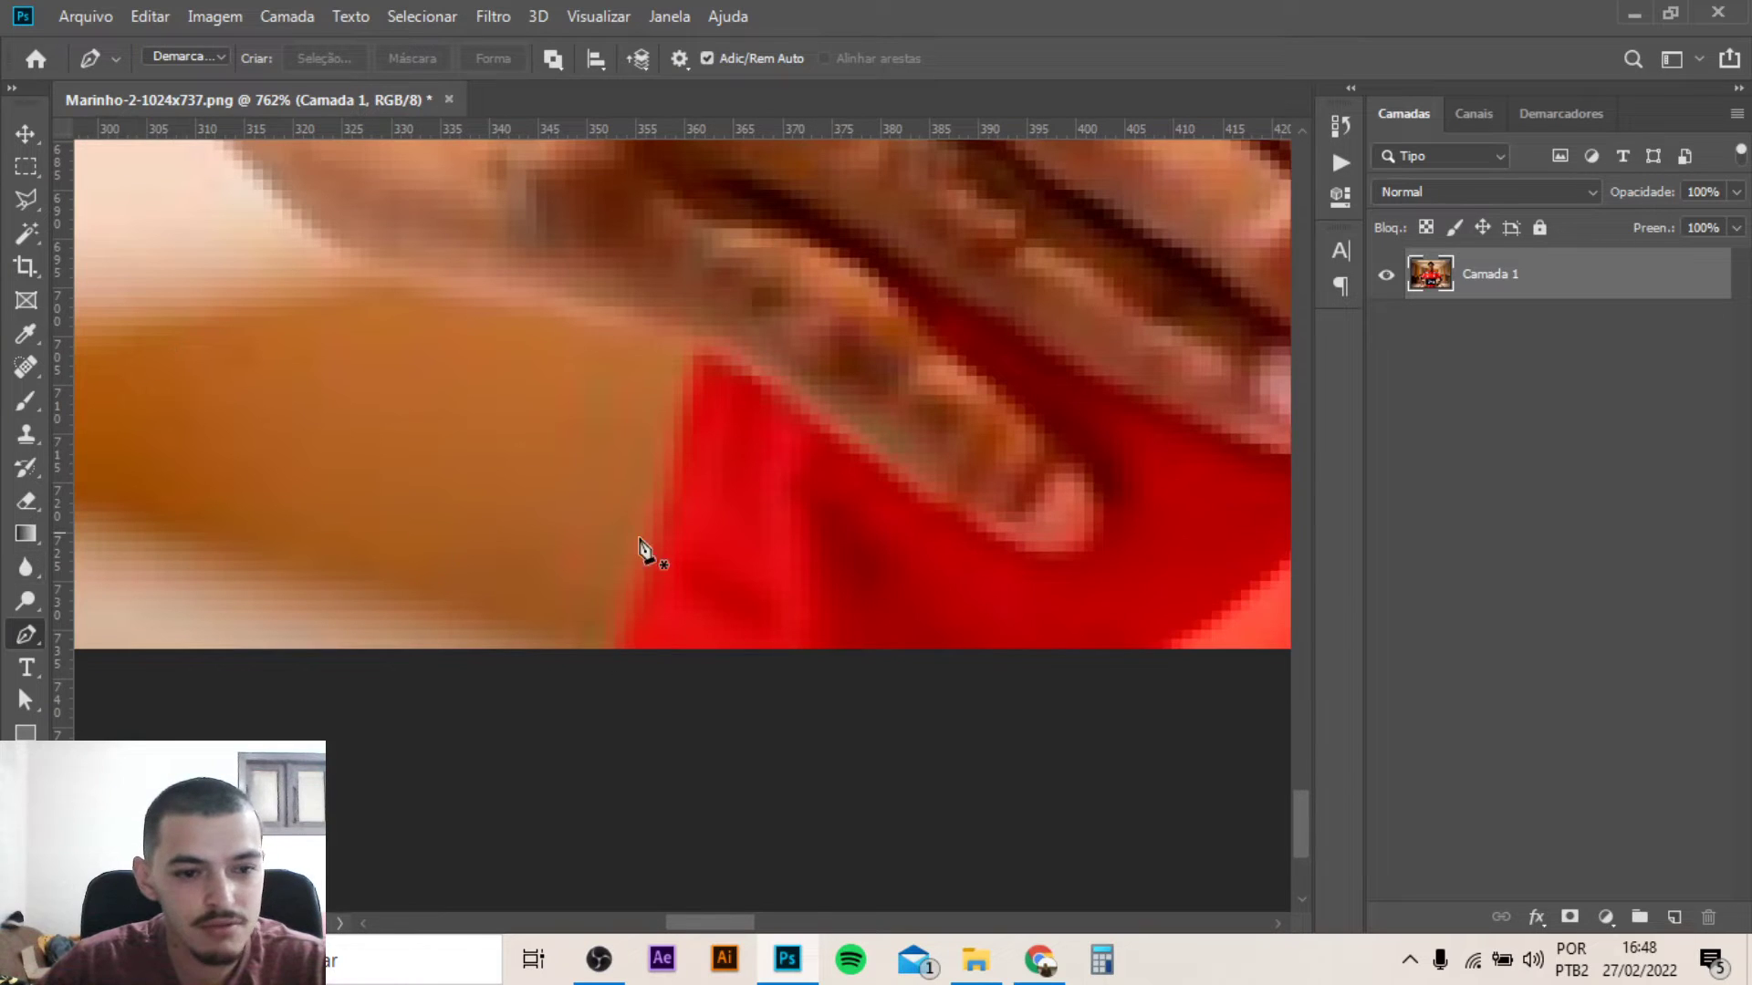
# Trace pen anchors along the hand and the arm's outer edge toward the sleeve
pyautogui.moveTo(615, 649); pyautogui.dragTo(628, 635)
pyautogui.moveTo(693, 434); pyautogui.dragTo(700, 378)
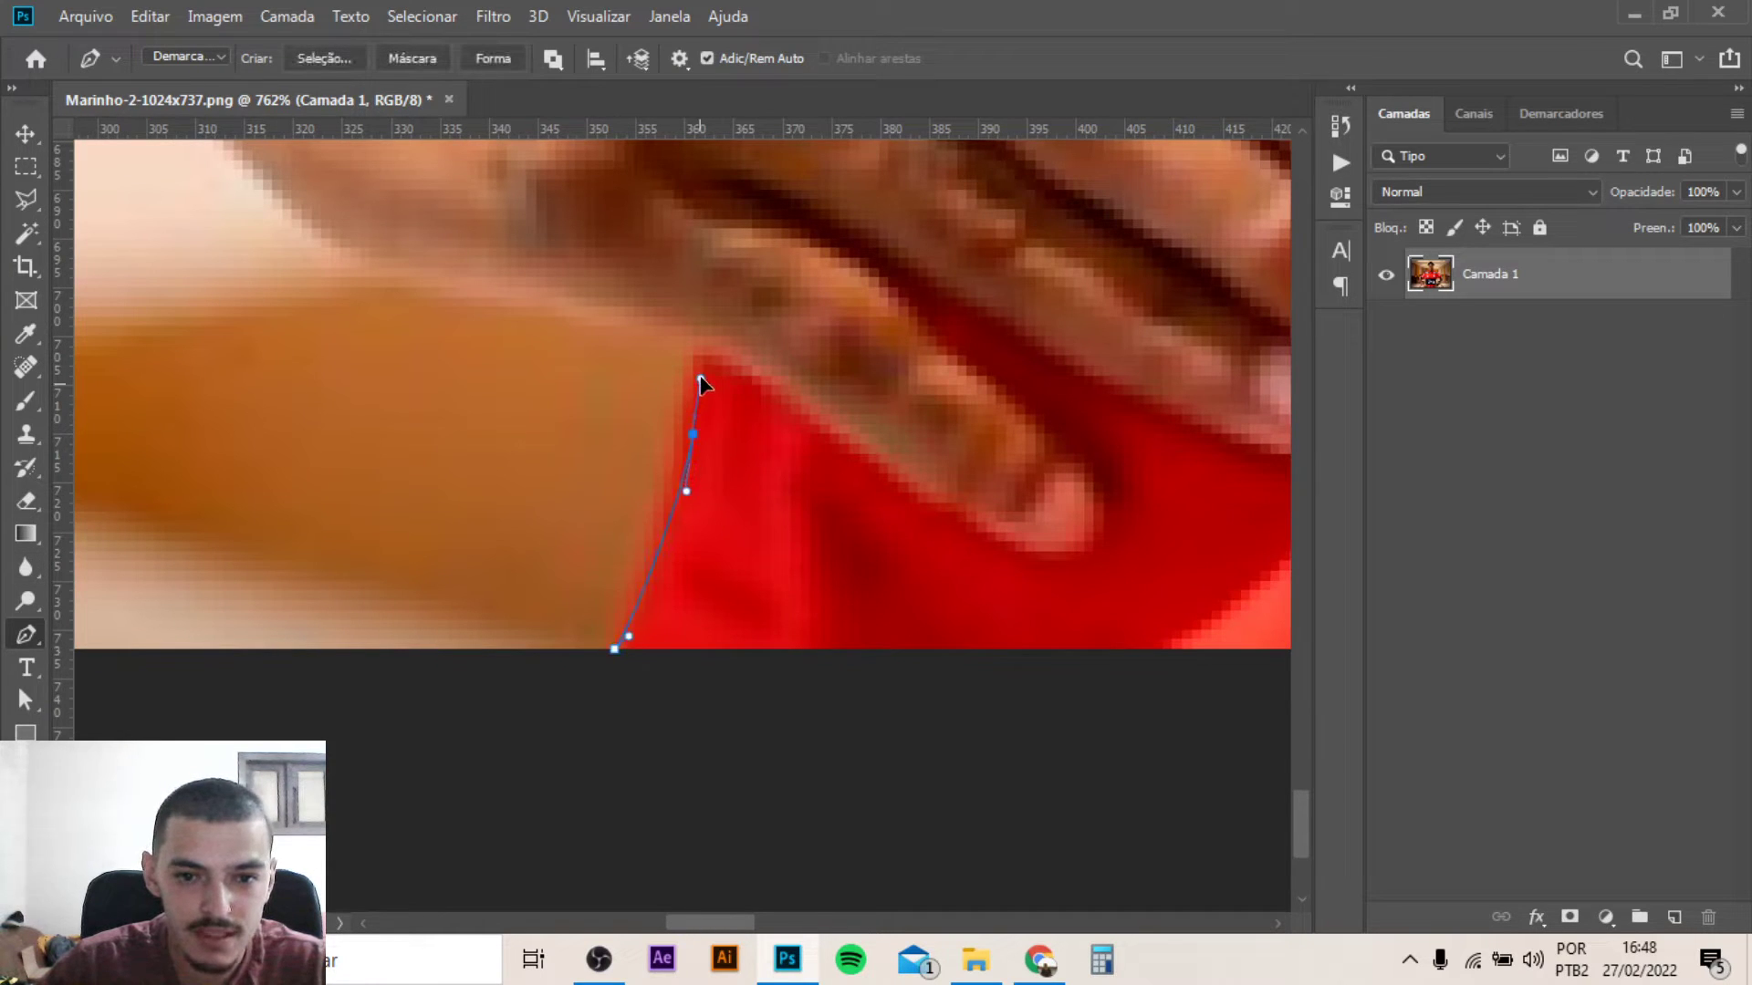
pyautogui.moveTo(624, 318); pyautogui.dragTo(535, 301)
pyautogui.moveTo(411, 269); pyautogui.dragTo(350, 250)
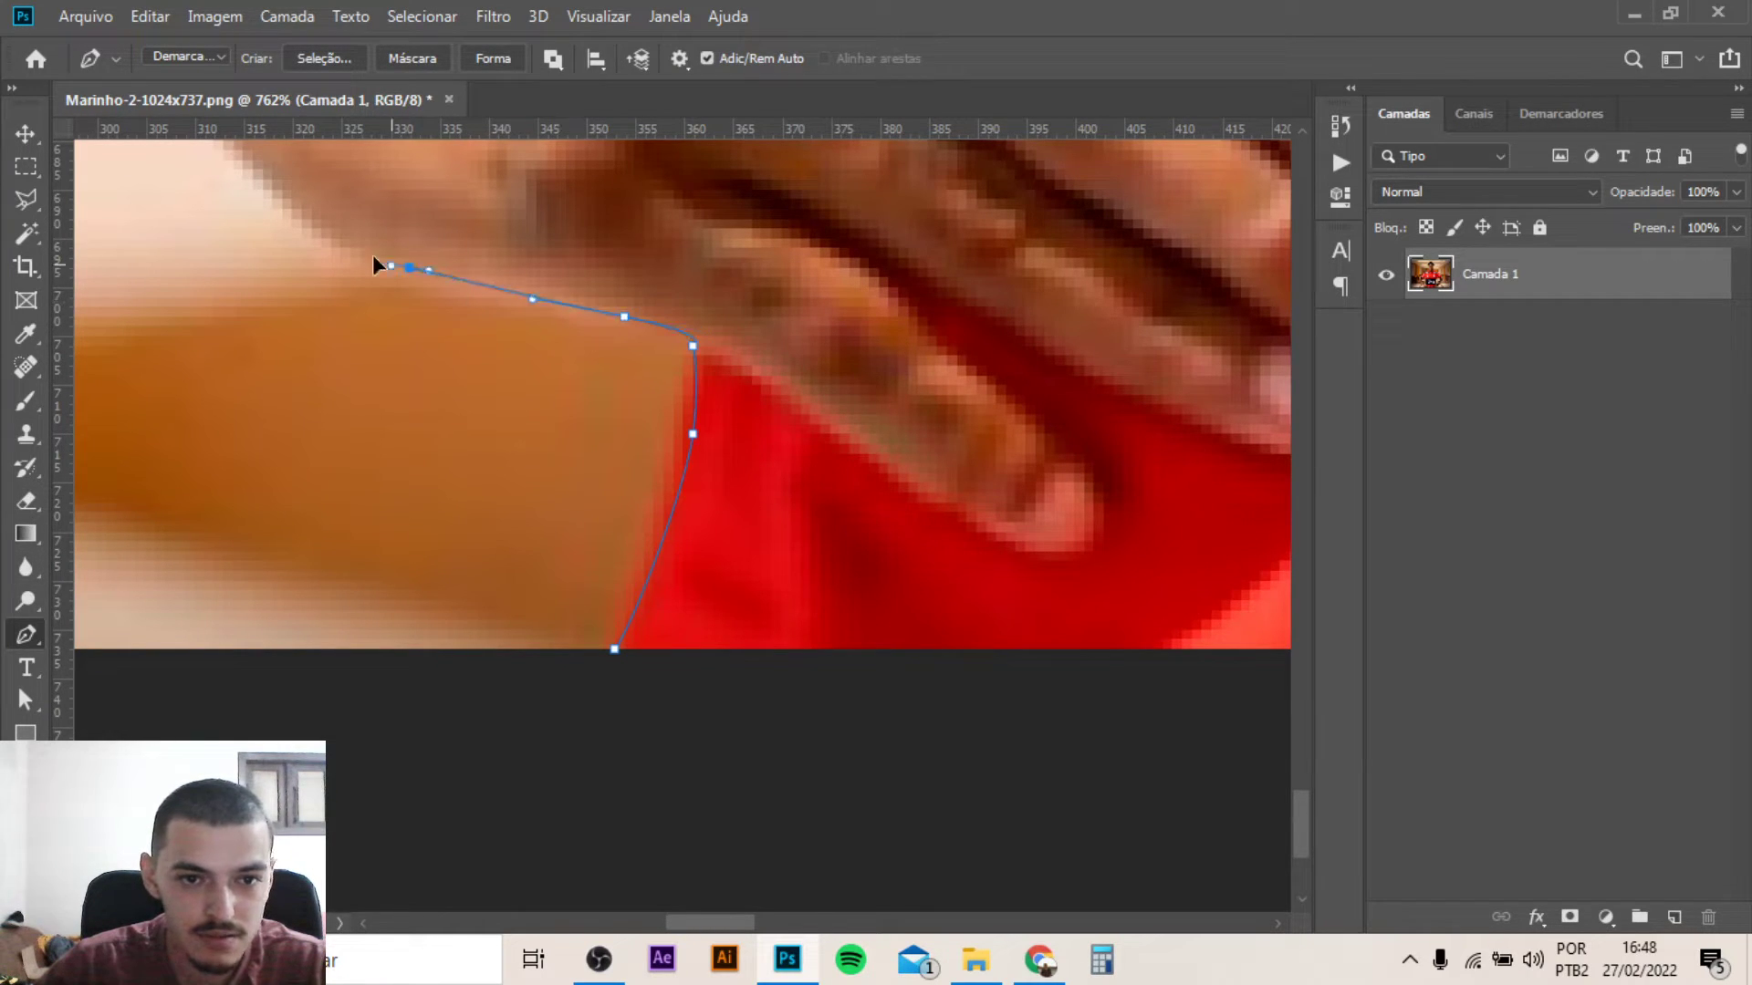
pyautogui.scroll(-2, 362, 256)
pyautogui.scroll(2, 606, 478)
pyautogui.scroll(-1, 597, 694)
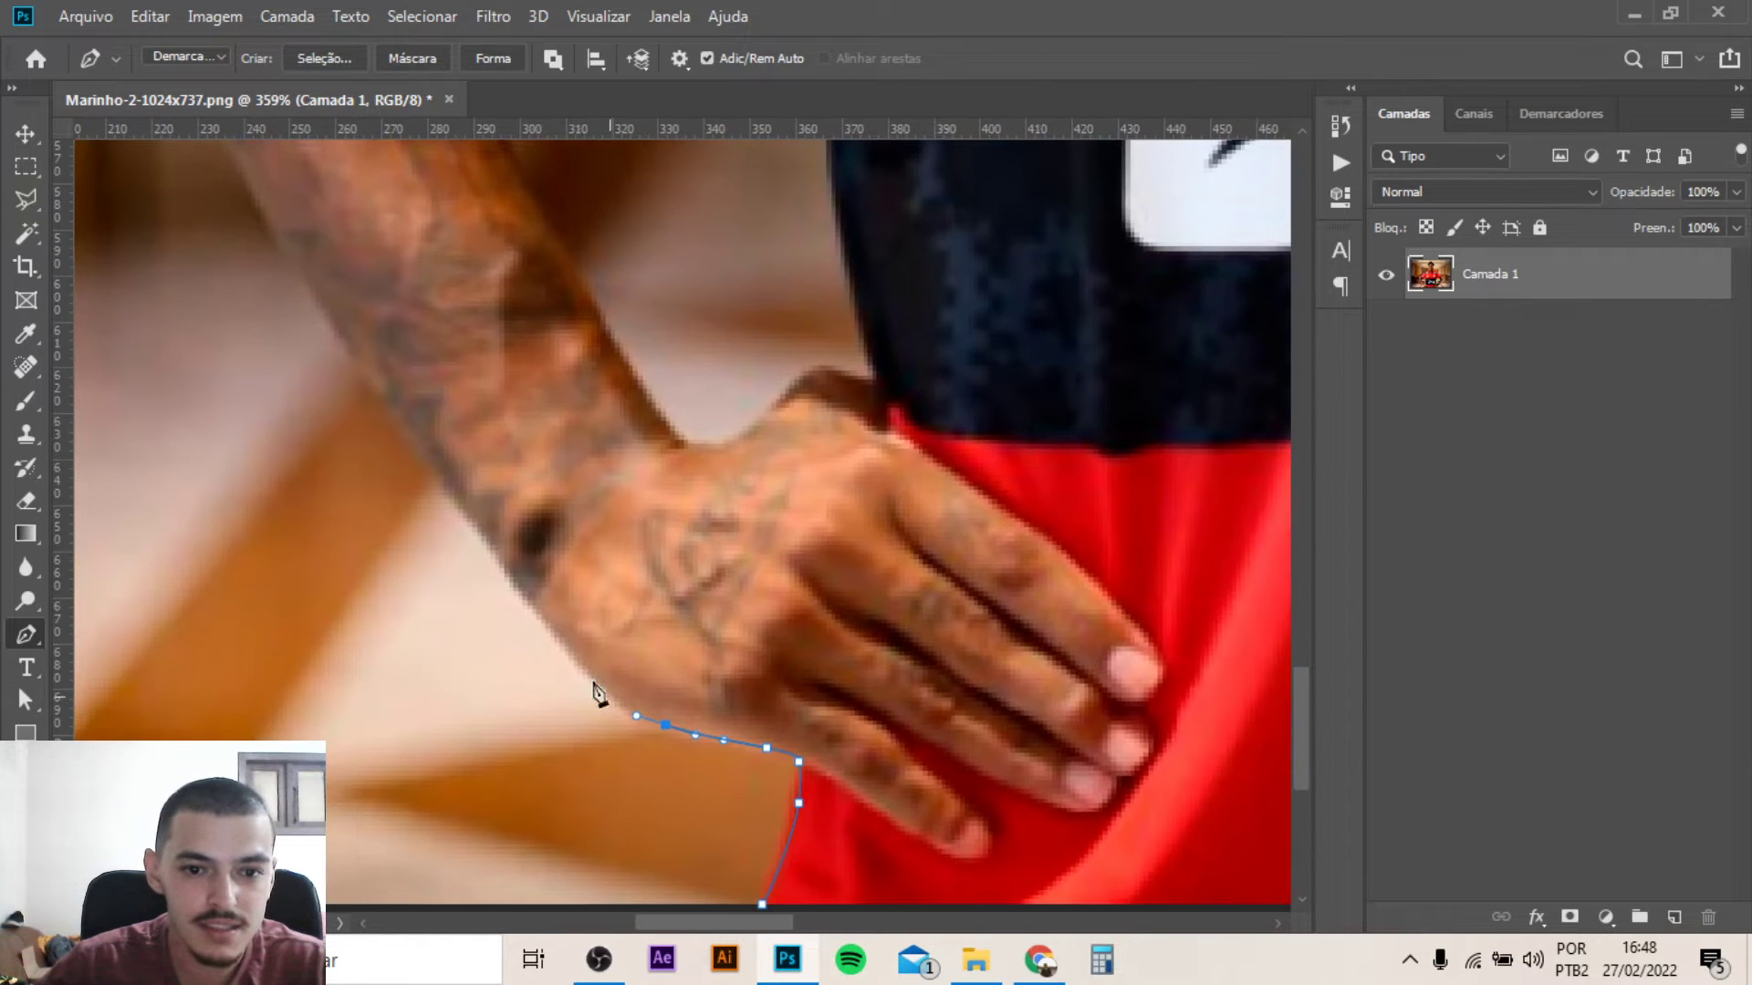
pyautogui.moveTo(522, 595); pyautogui.dragTo(475, 527)
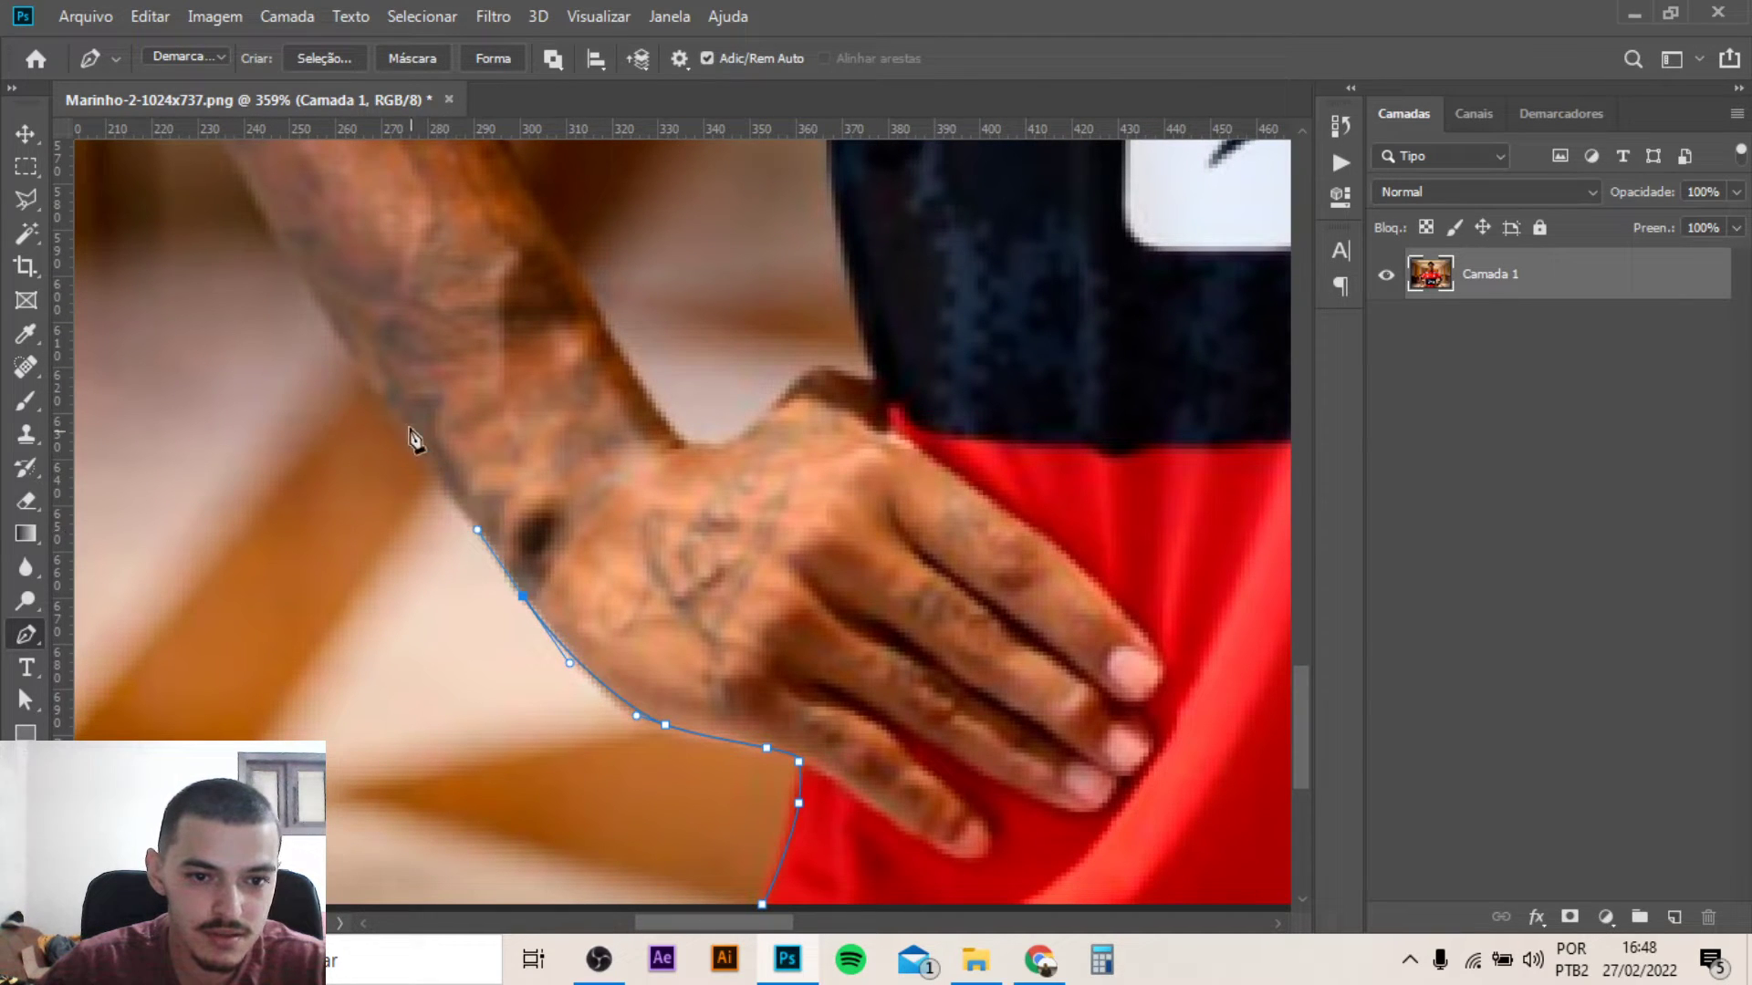
pyautogui.scroll(-2, 415, 440)
pyautogui.scroll(-1, 416, 440)
pyautogui.moveTo(639, 548); pyautogui.dragTo(720, 707)
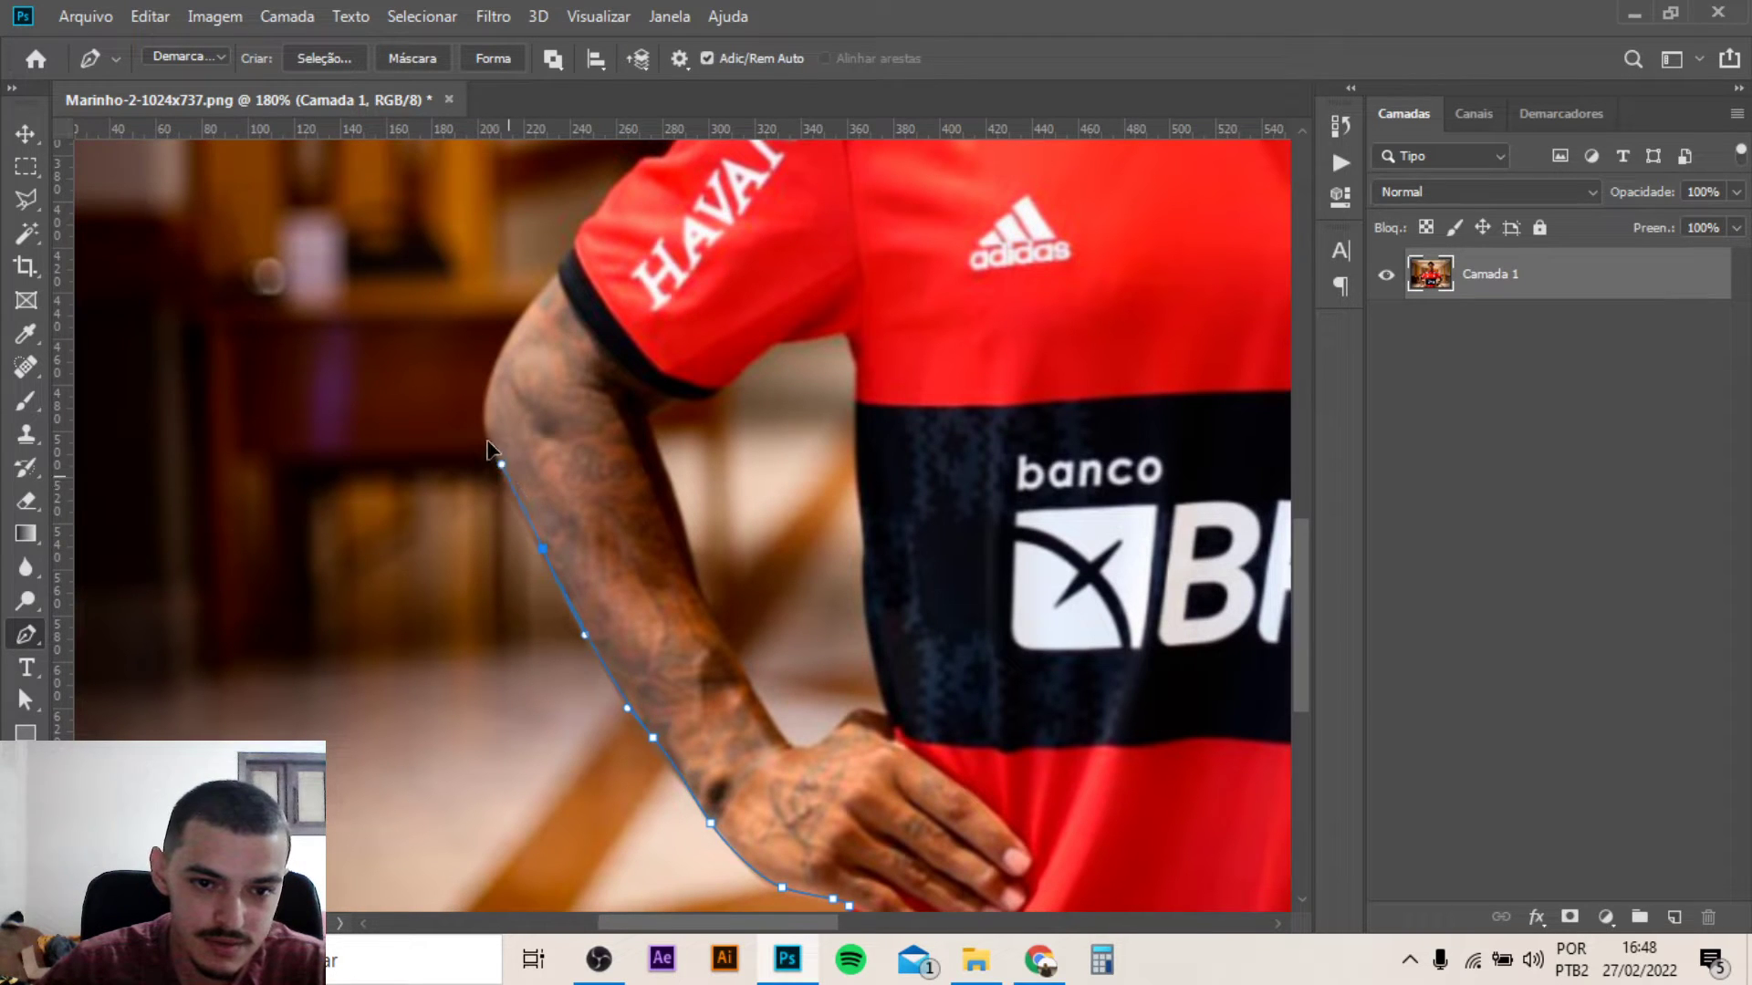
pyautogui.click(489, 415)
# Extend the path up the arm and around the sleeve hem, redoing one misplaced point
pyautogui.click(497, 372)
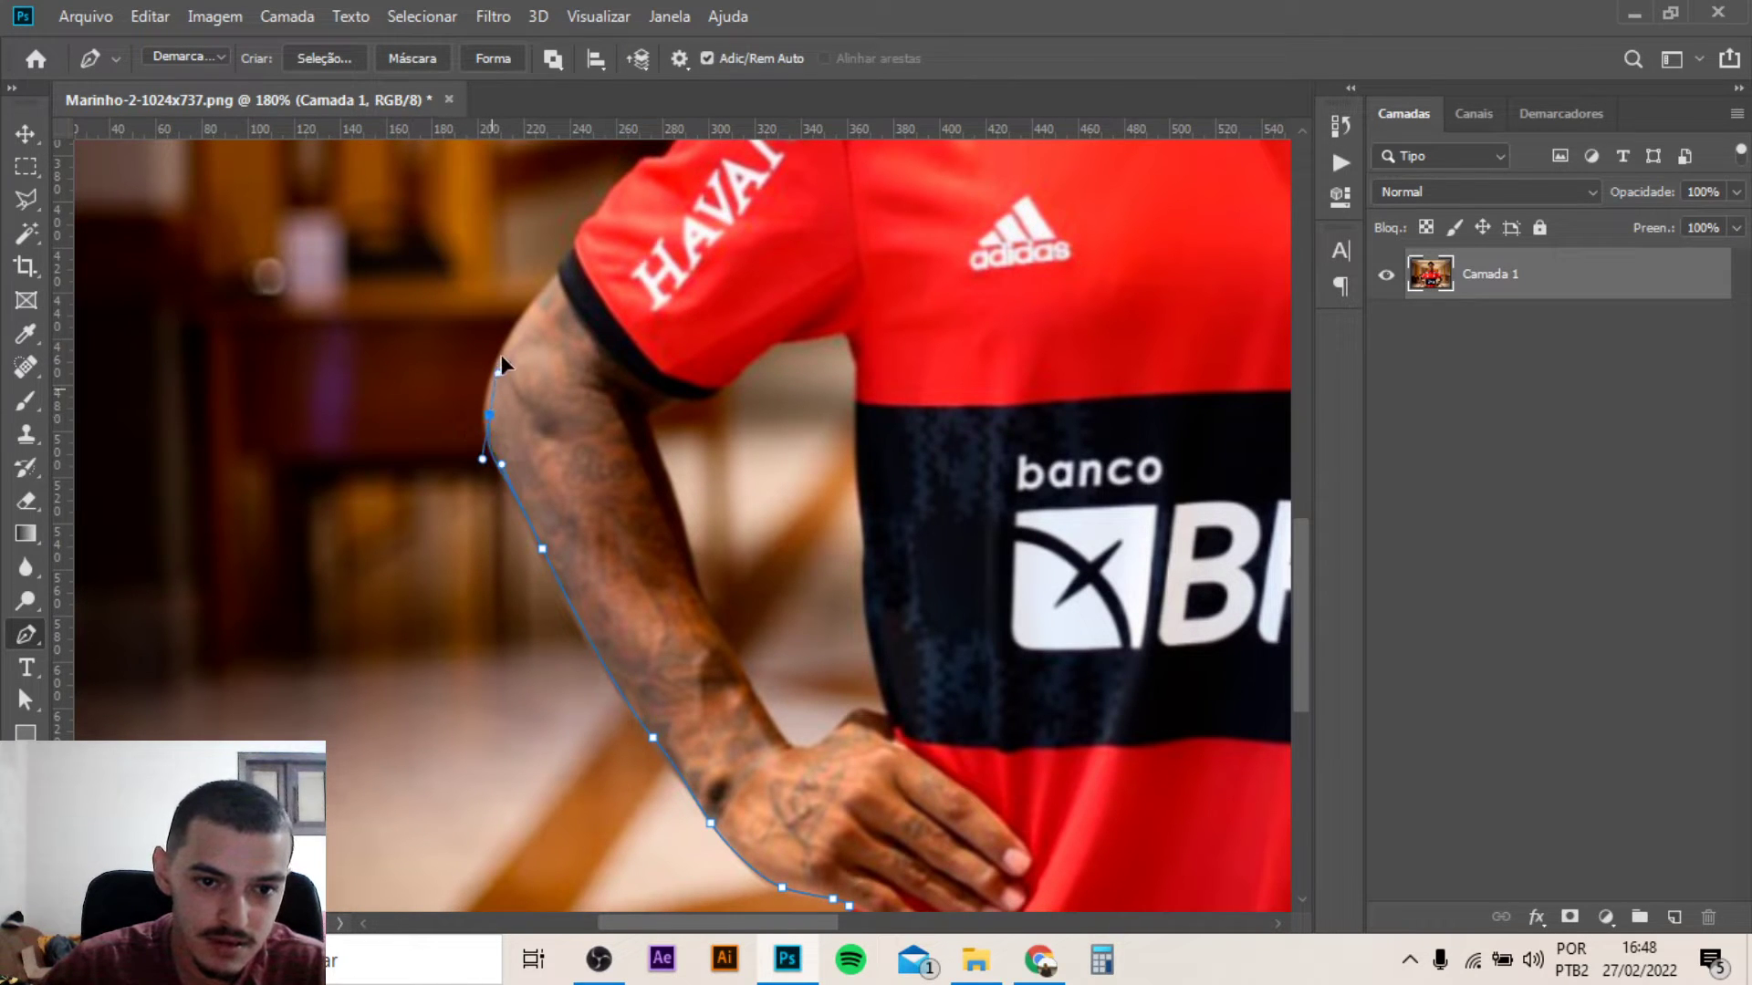
pyautogui.moveTo(517, 324); pyautogui.dragTo(525, 314)
pyautogui.scroll(2, 558, 292)
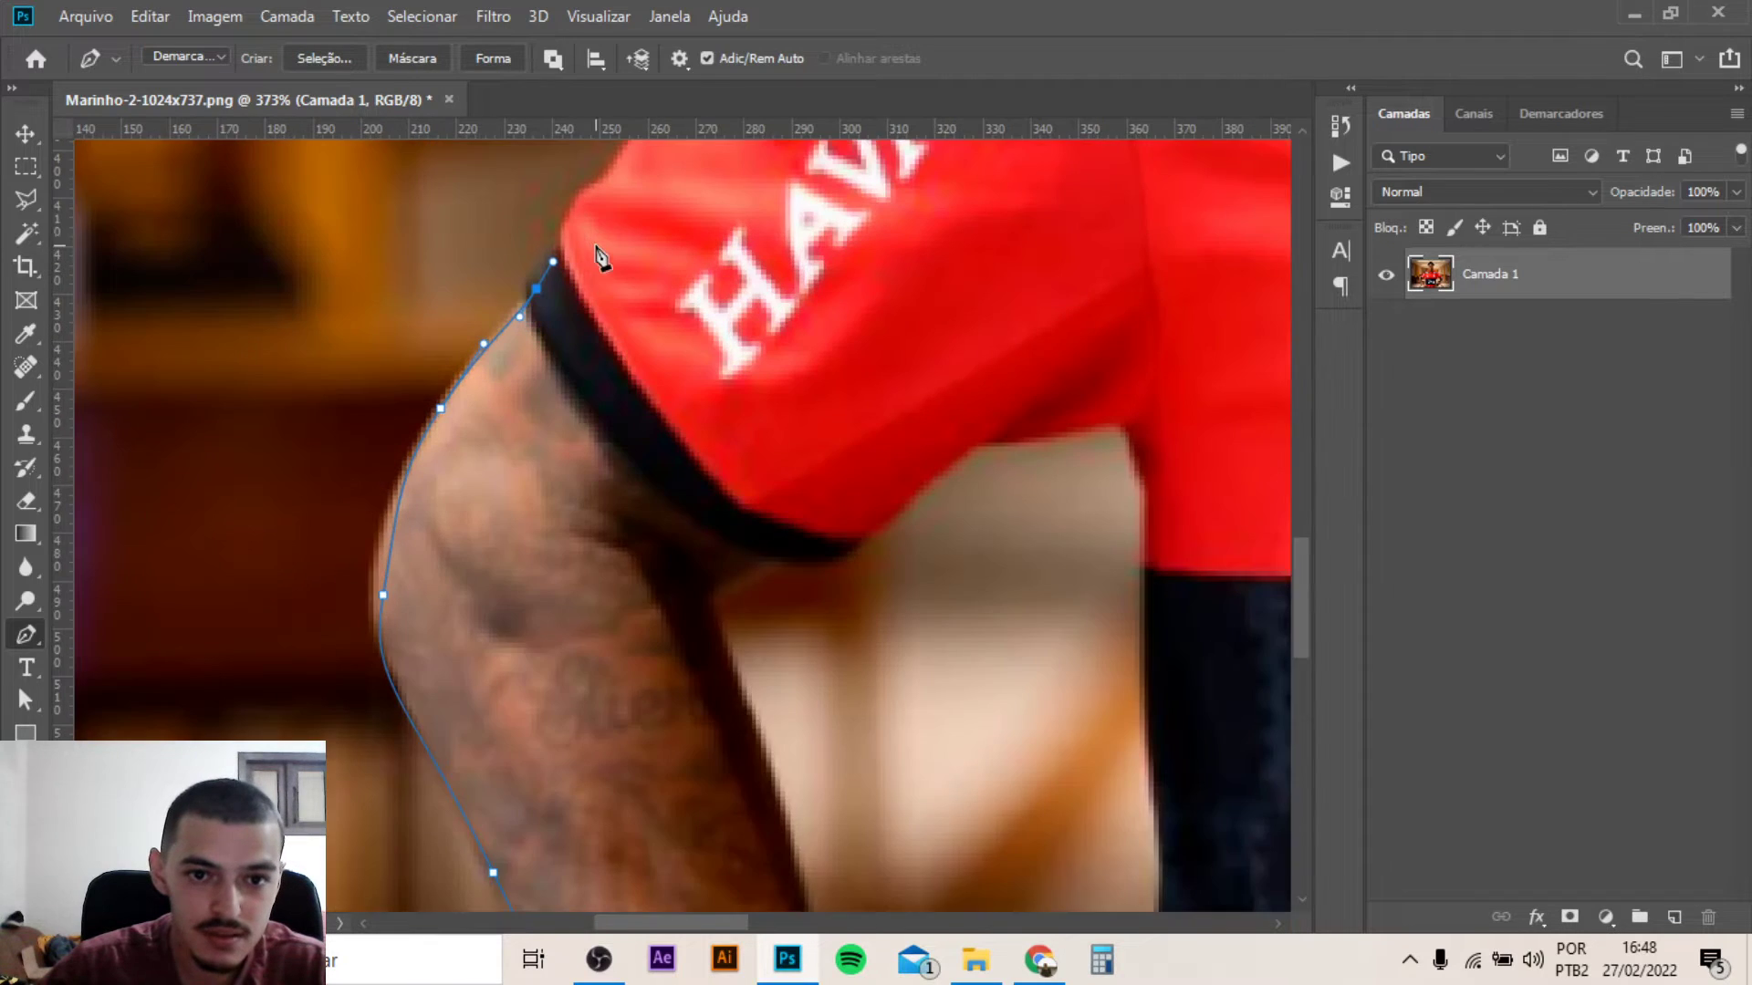
pyautogui.scroll(2, 559, 292)
pyautogui.moveTo(542, 500); pyautogui.dragTo(544, 570)
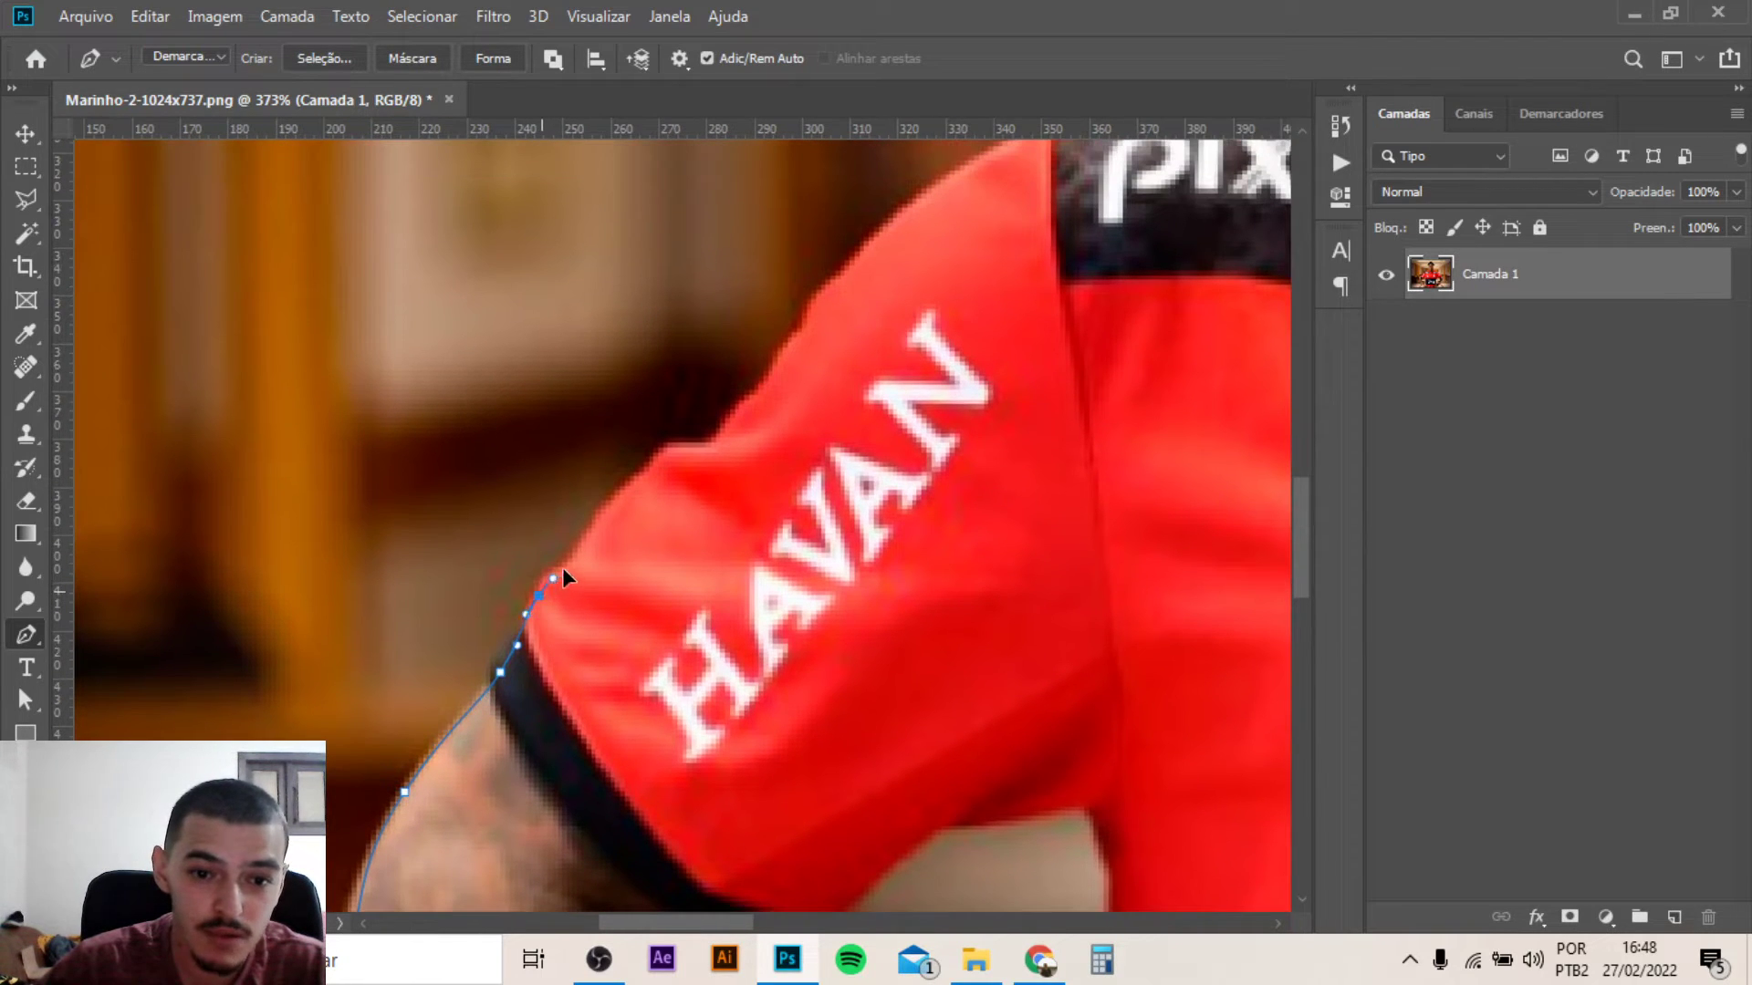
pyautogui.click(562, 567)
pyautogui.click(595, 529)
pyautogui.moveTo(634, 475); pyautogui.dragTo(736, 428)
pyautogui.click(696, 447)
pyautogui.hotkey('ctrl', 'z')
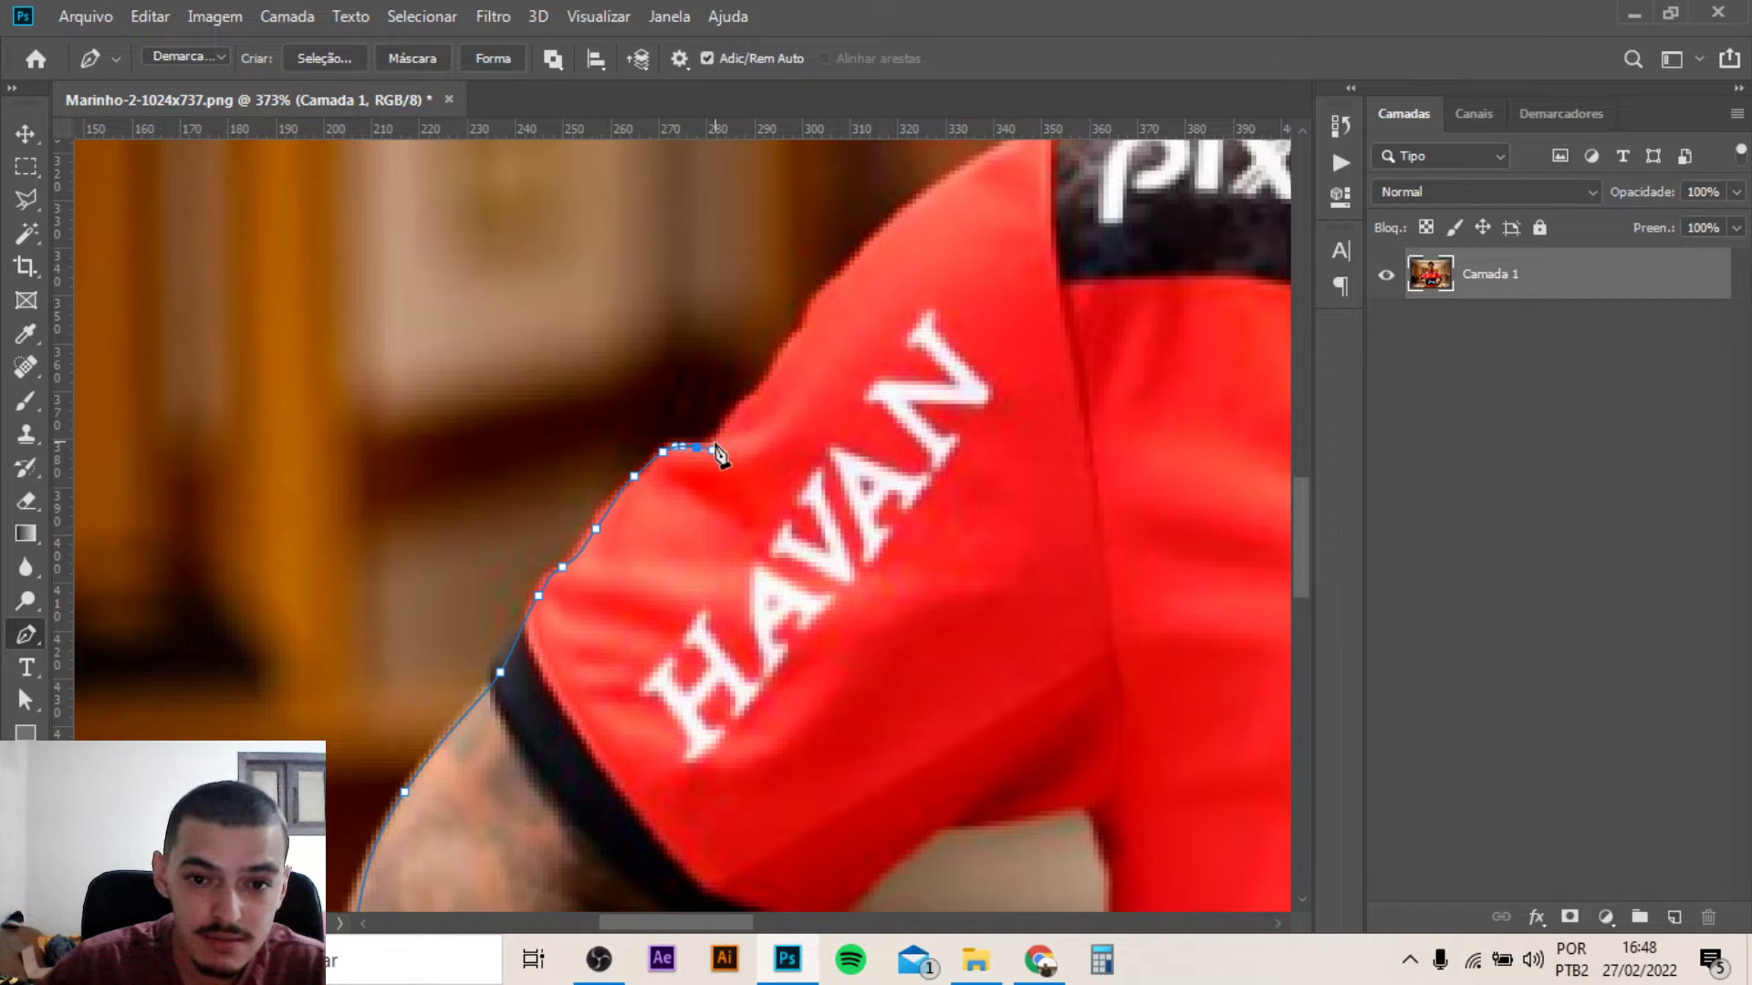
pyautogui.click(712, 448)
pyautogui.moveTo(768, 374); pyautogui.dragTo(792, 360)
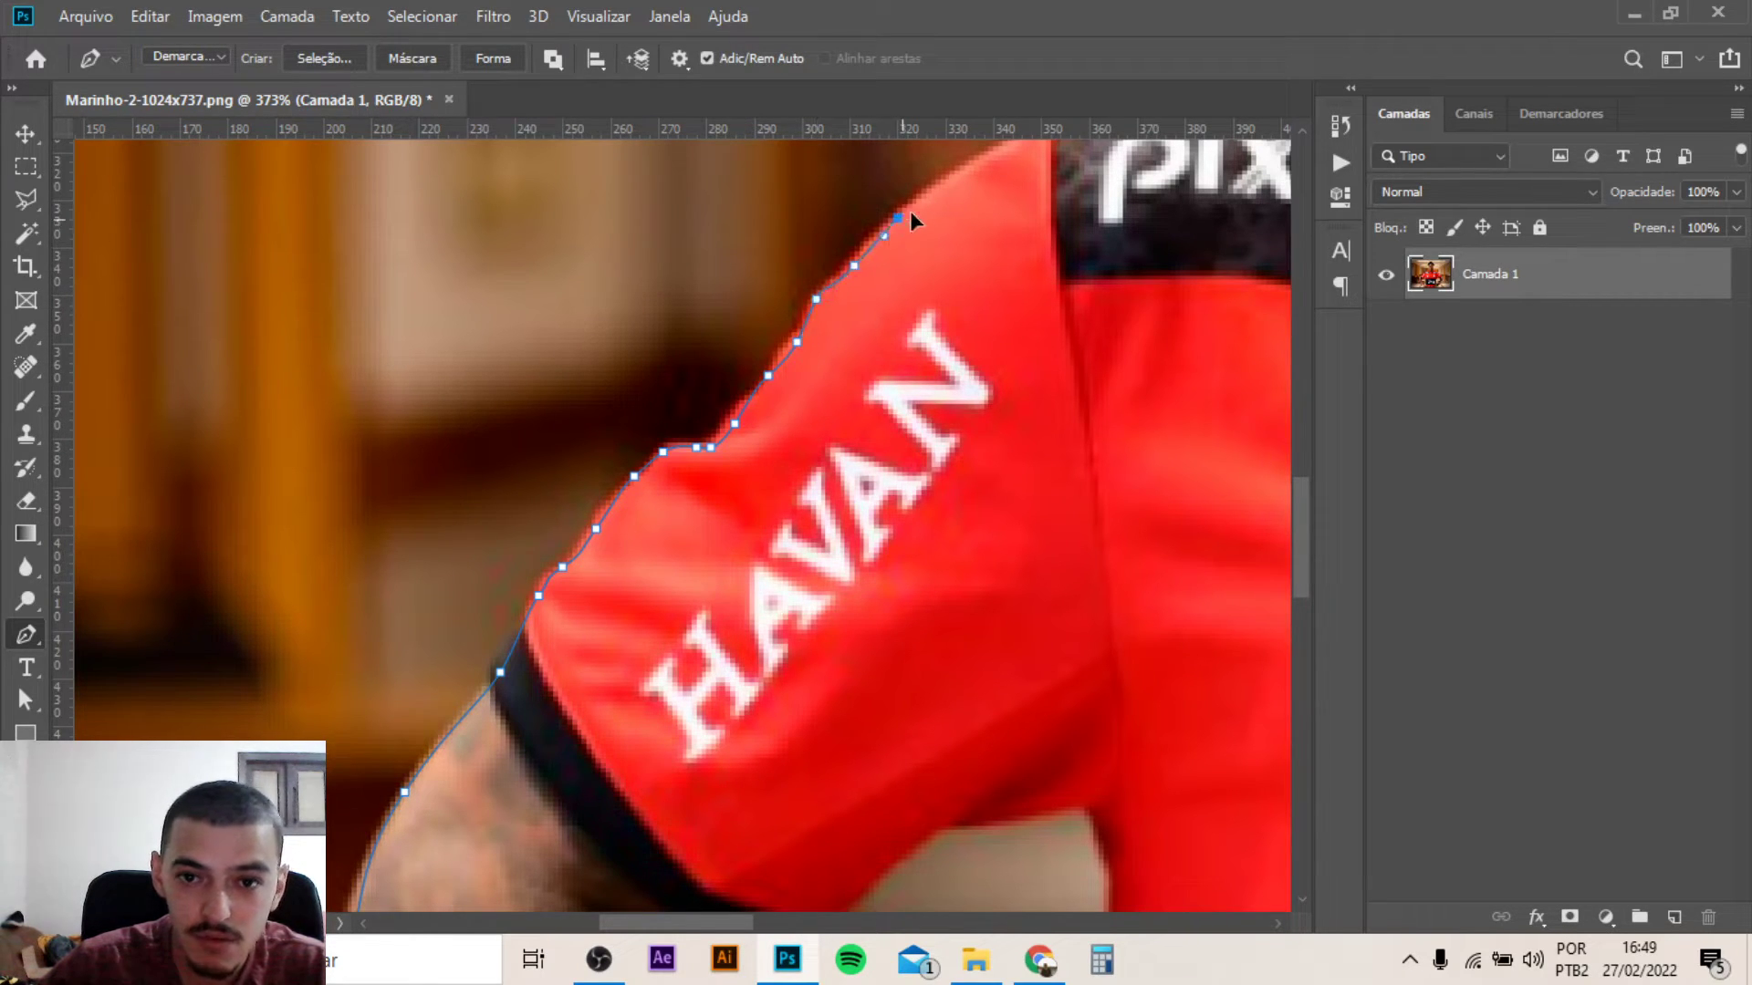
# Continue the outline over the left shoulder to the collar
pyautogui.moveTo(912, 219); pyautogui.dragTo(727, 586)
pyautogui.click(736, 572)
pyautogui.click(812, 515)
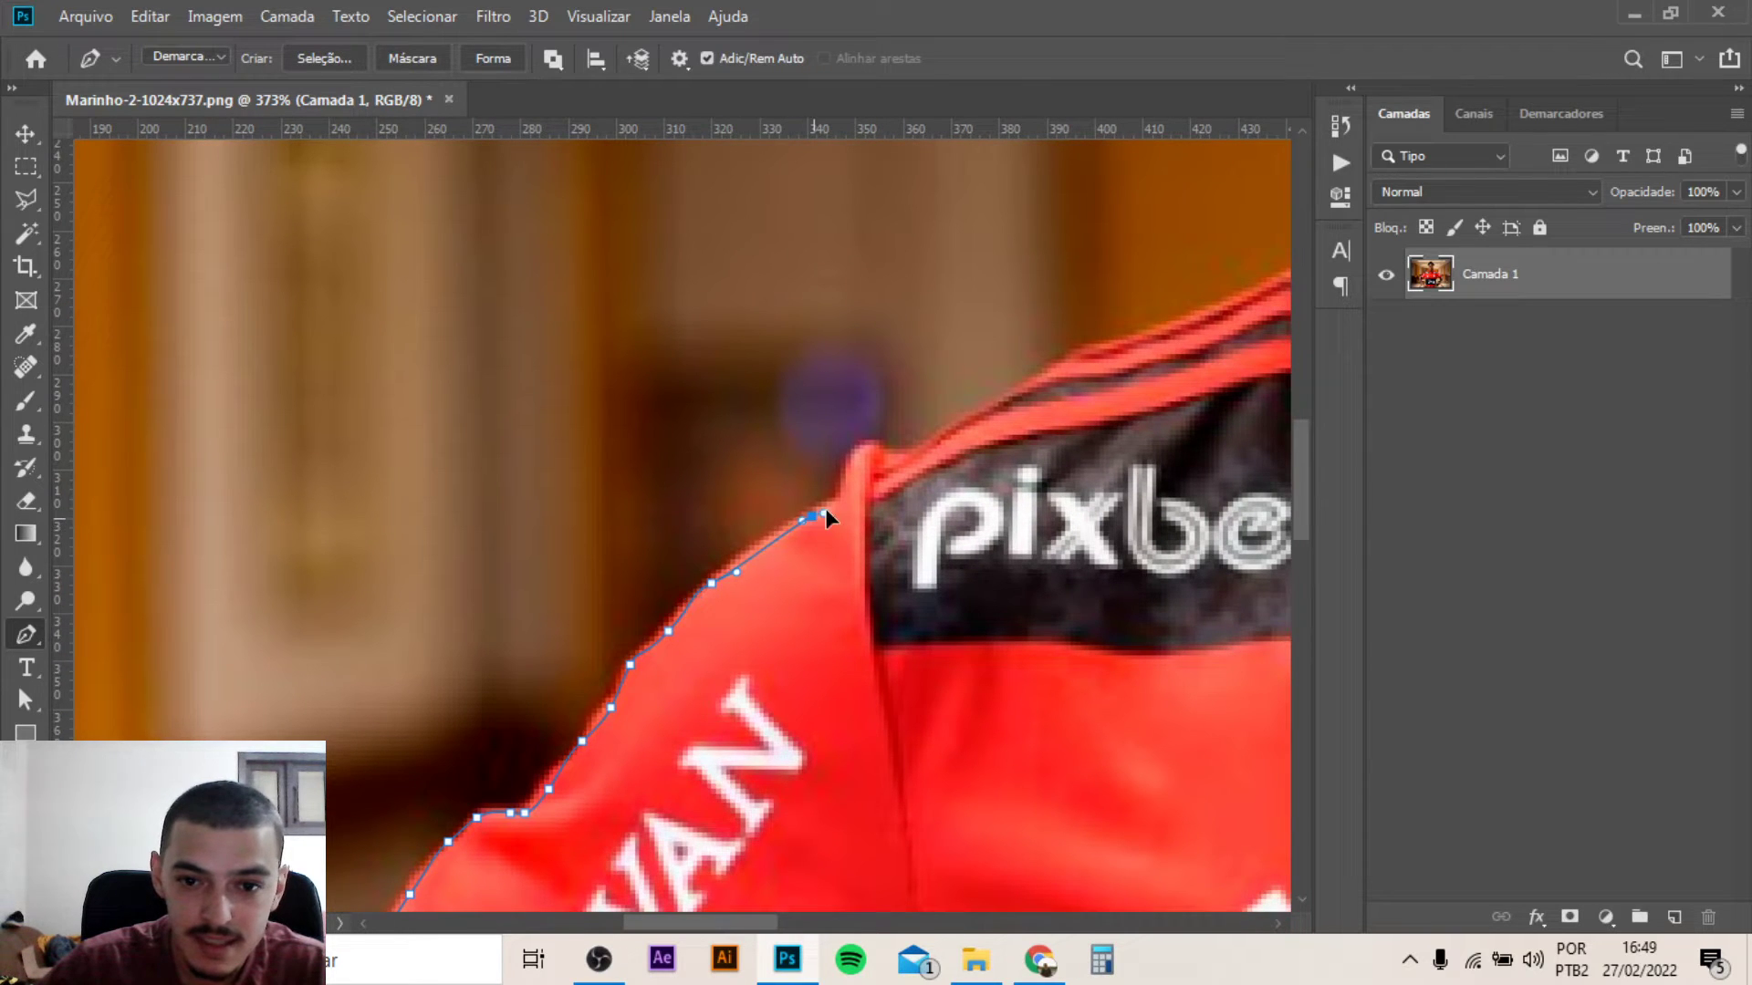
pyautogui.click(846, 473)
pyautogui.click(902, 455)
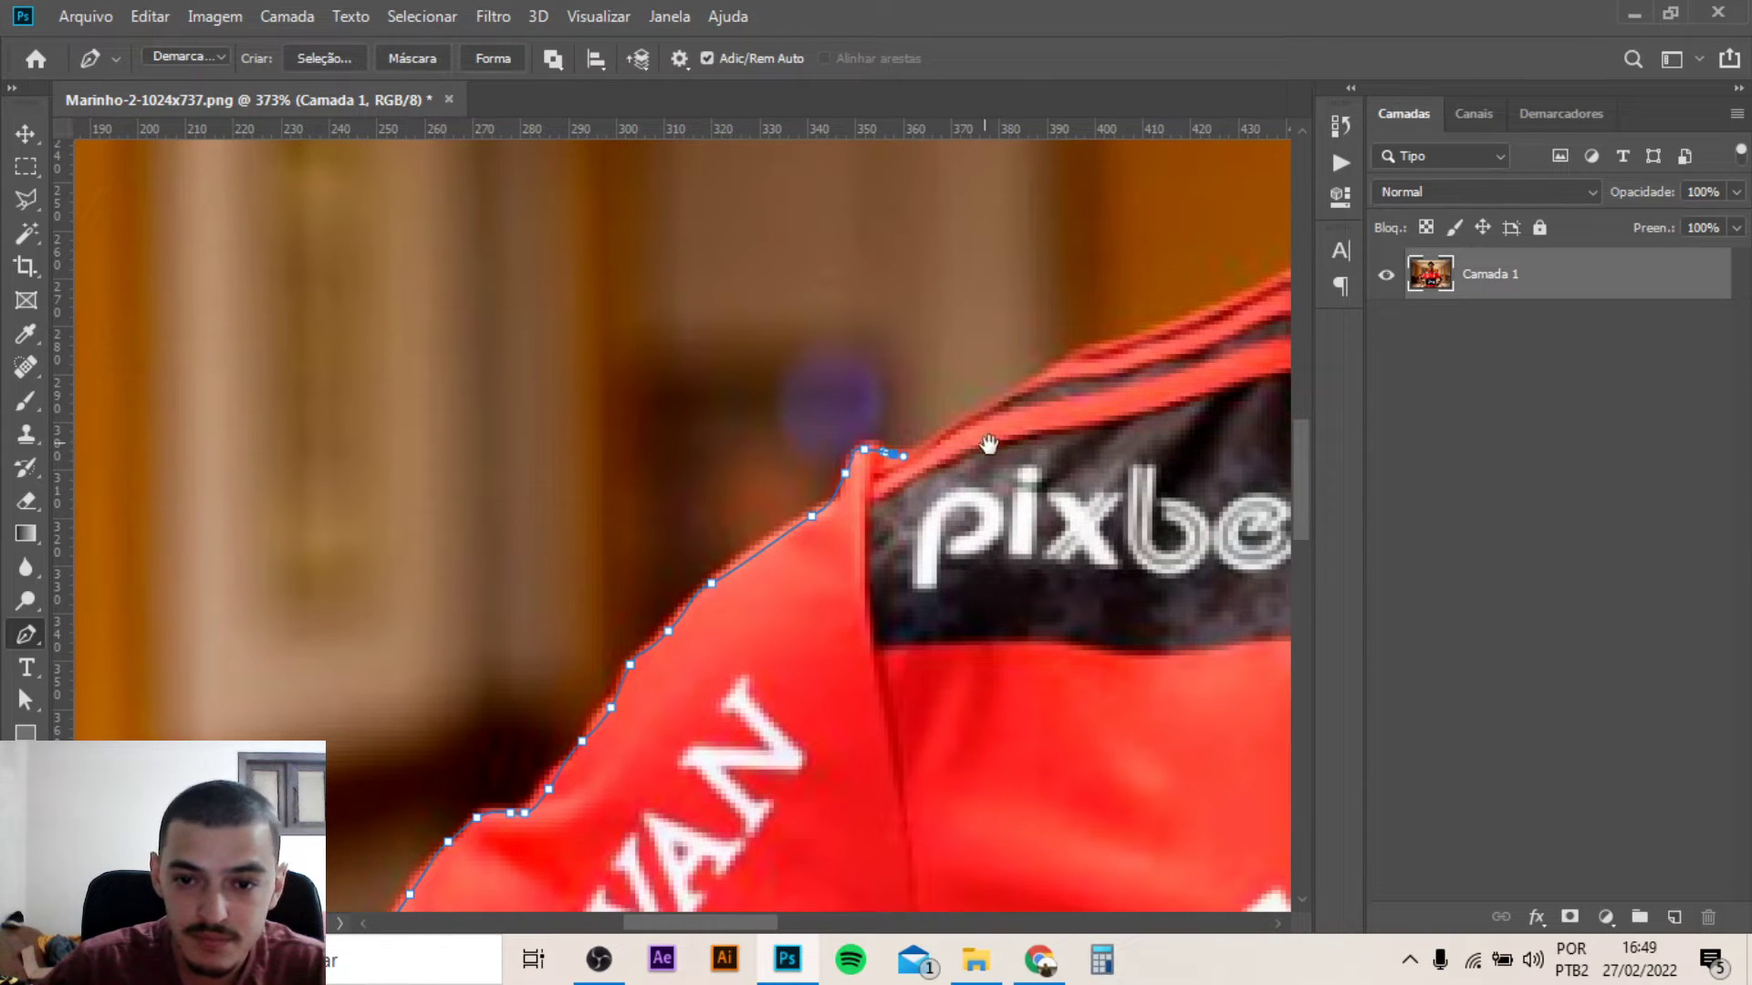
pyautogui.moveTo(988, 444); pyautogui.dragTo(636, 568)
pyautogui.click(685, 505)
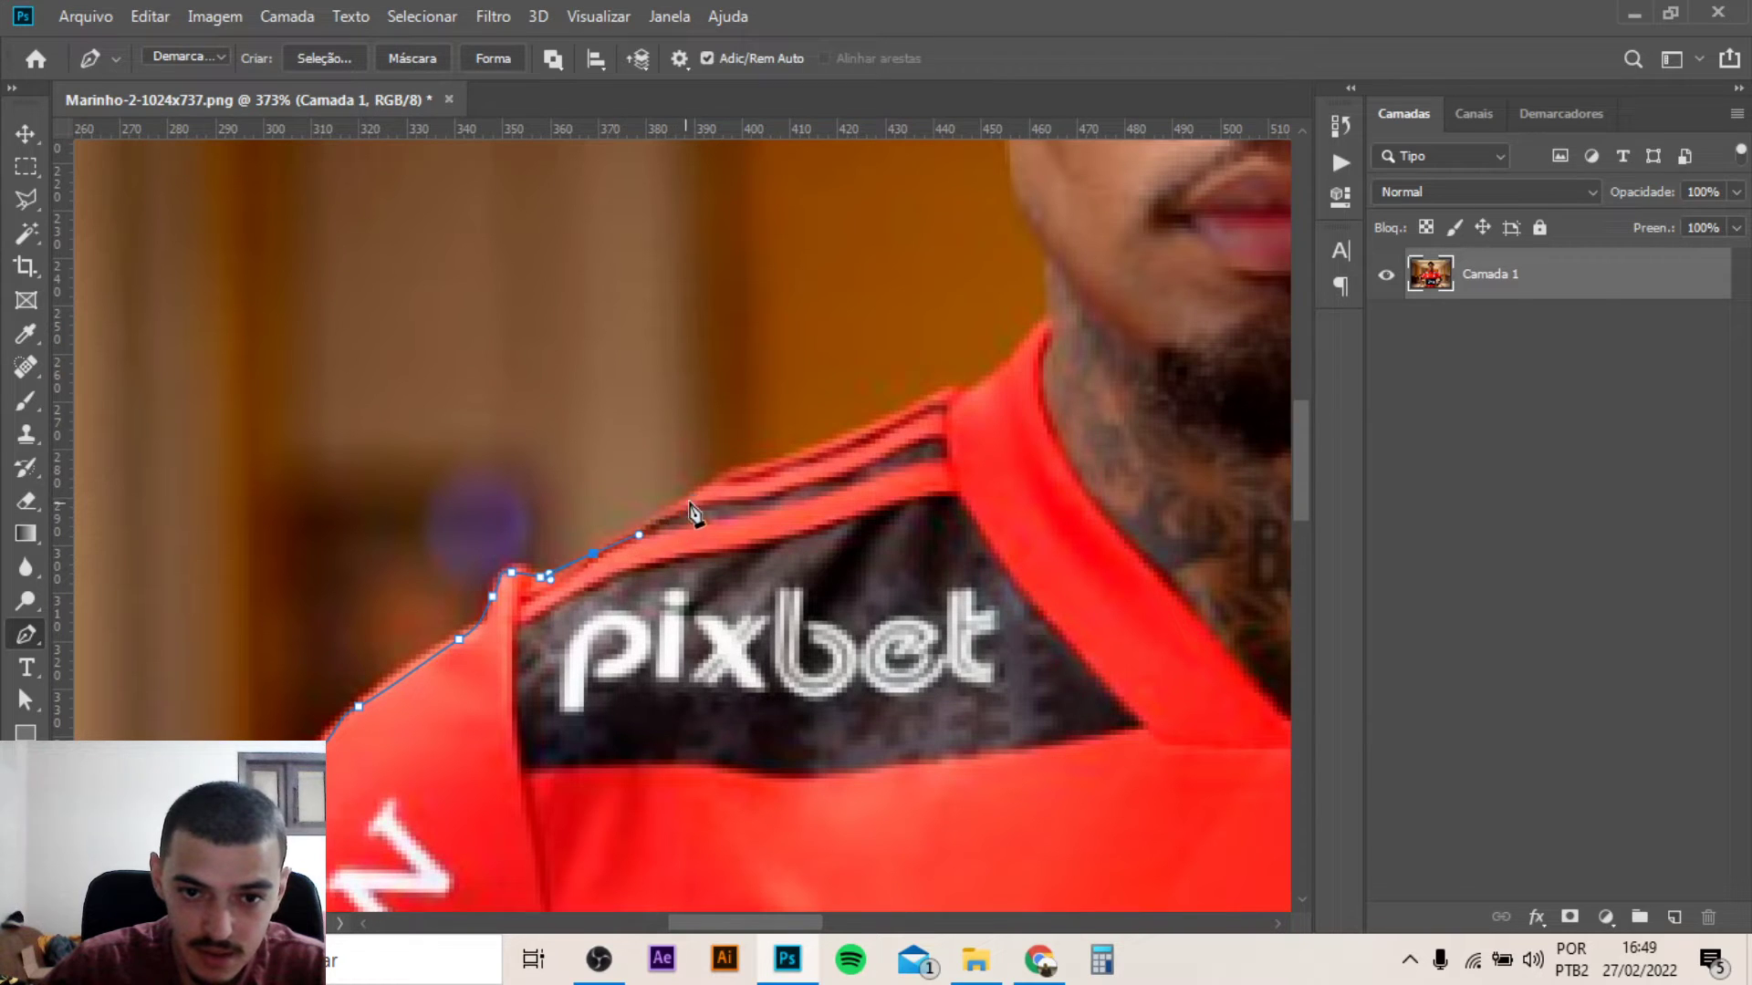
pyautogui.click(719, 475)
pyautogui.click(805, 452)
pyautogui.click(895, 416)
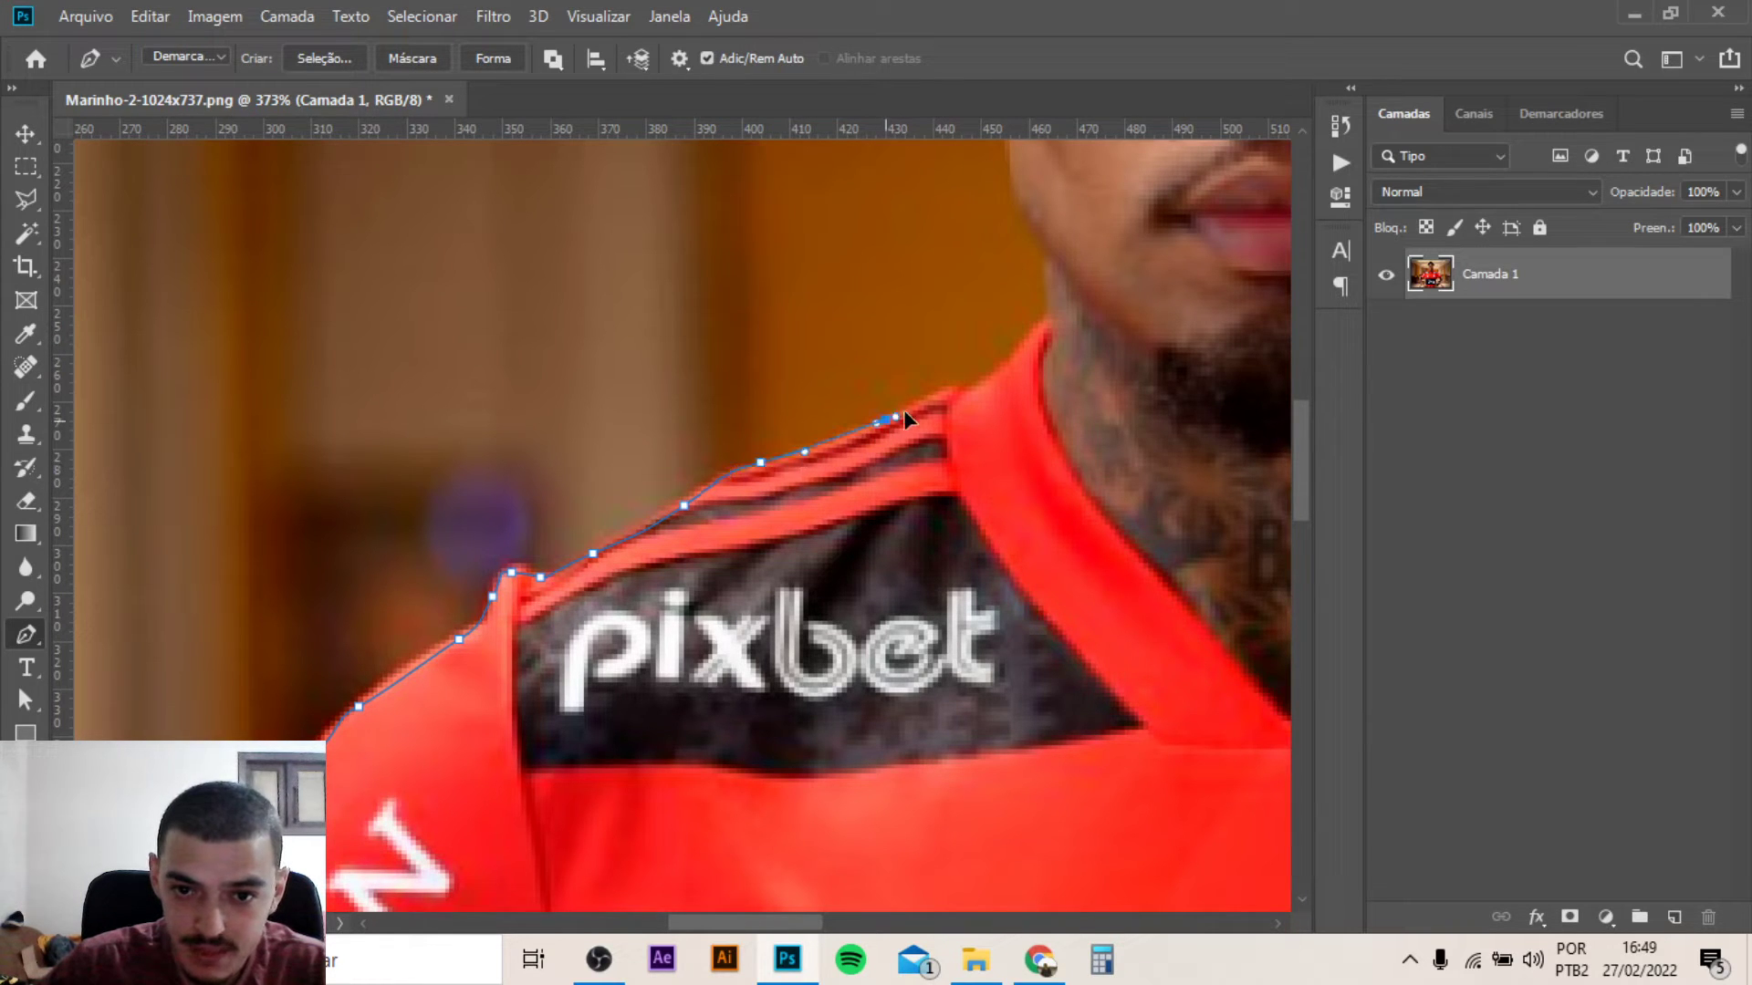
pyautogui.click(971, 395)
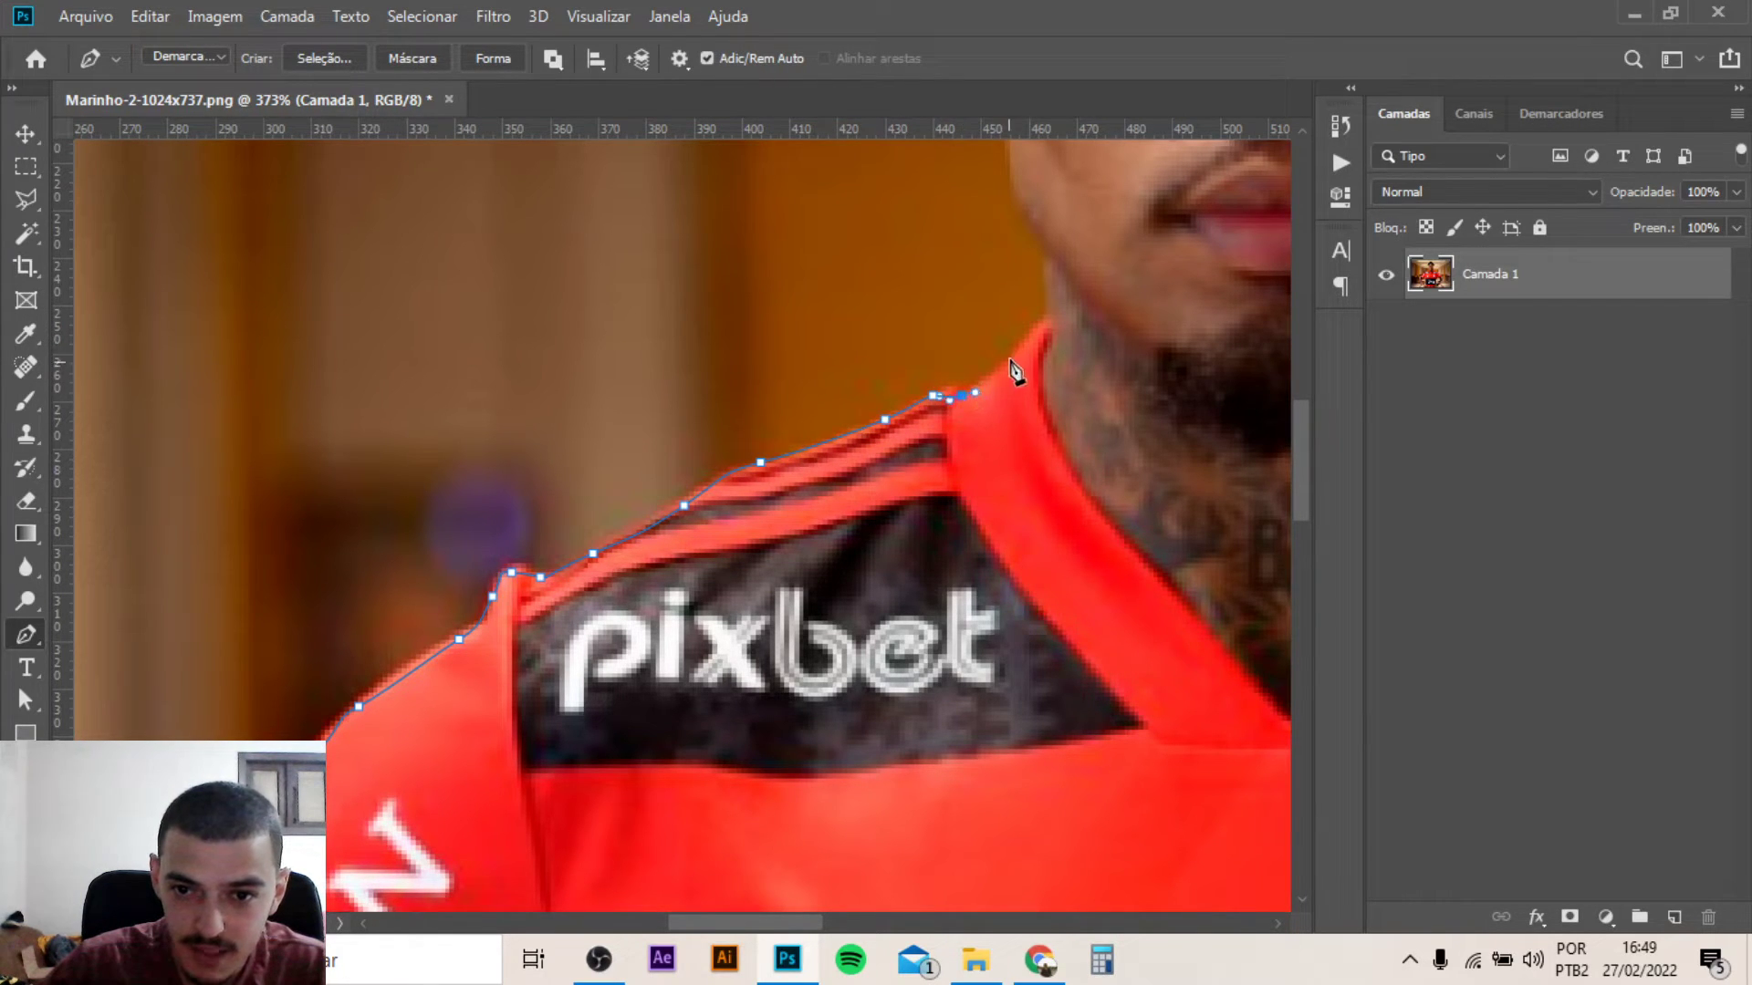
# Add outline points up the side of the neck and along the jaw below the ear
pyautogui.scroll(3, 1045, 411)
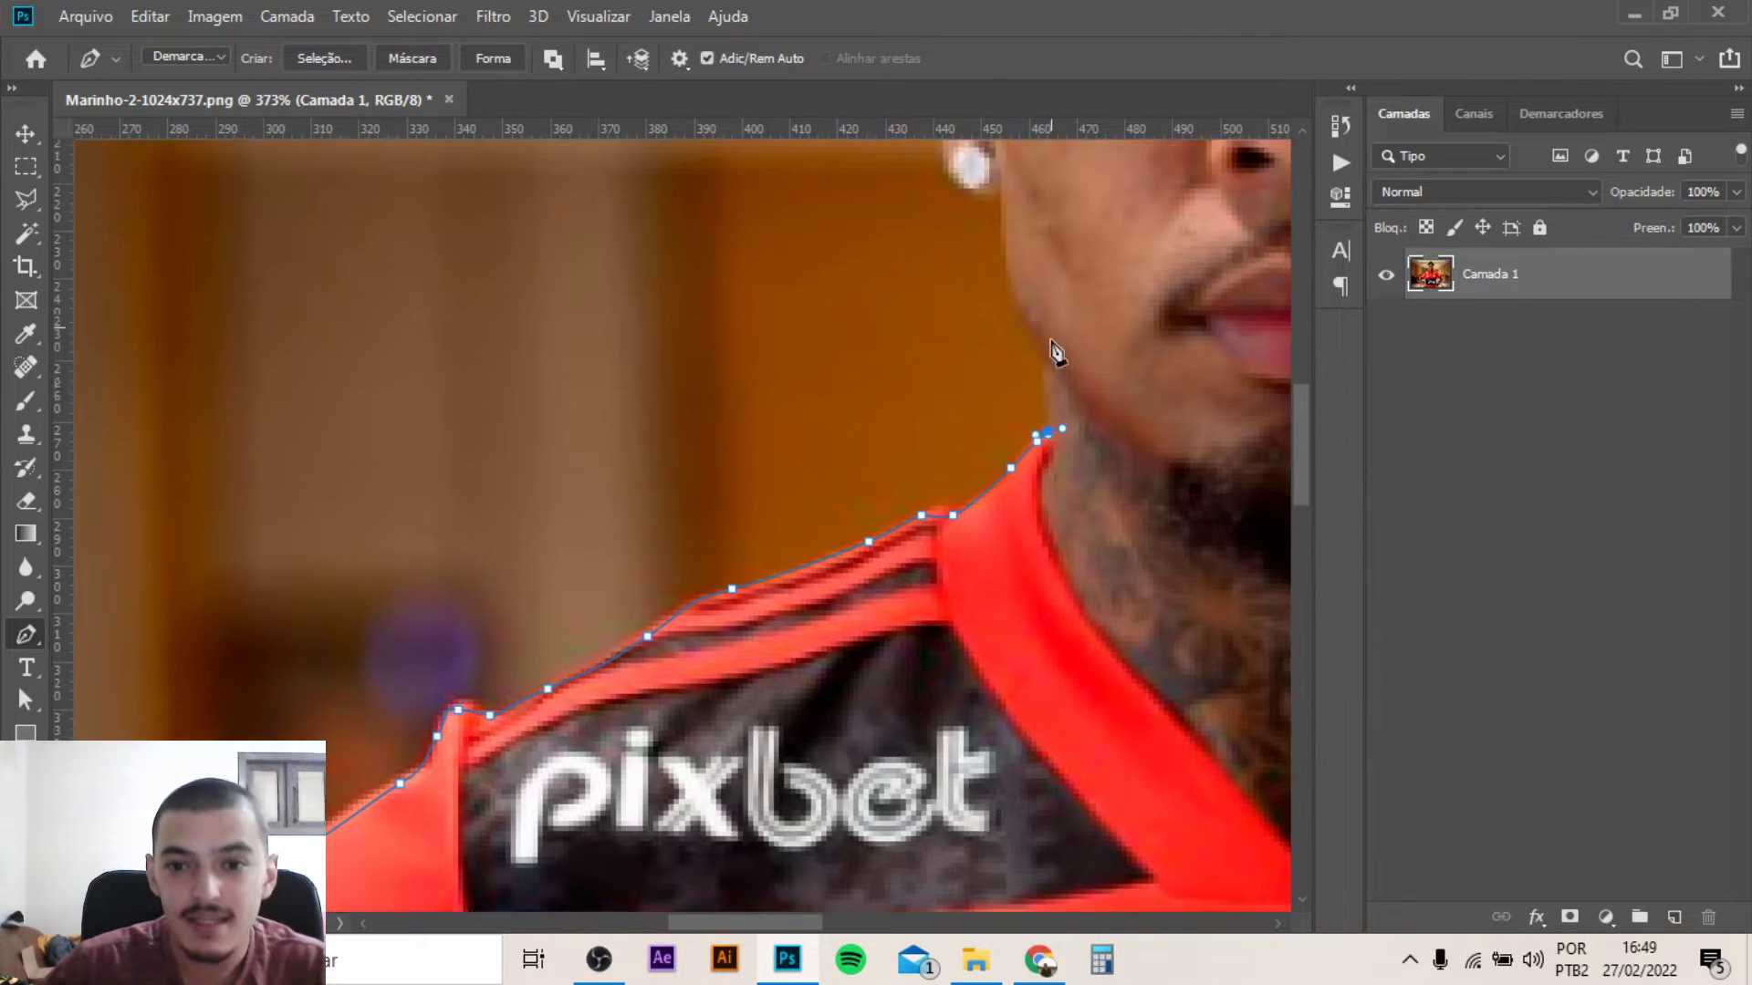
pyautogui.scroll(3, 1048, 470)
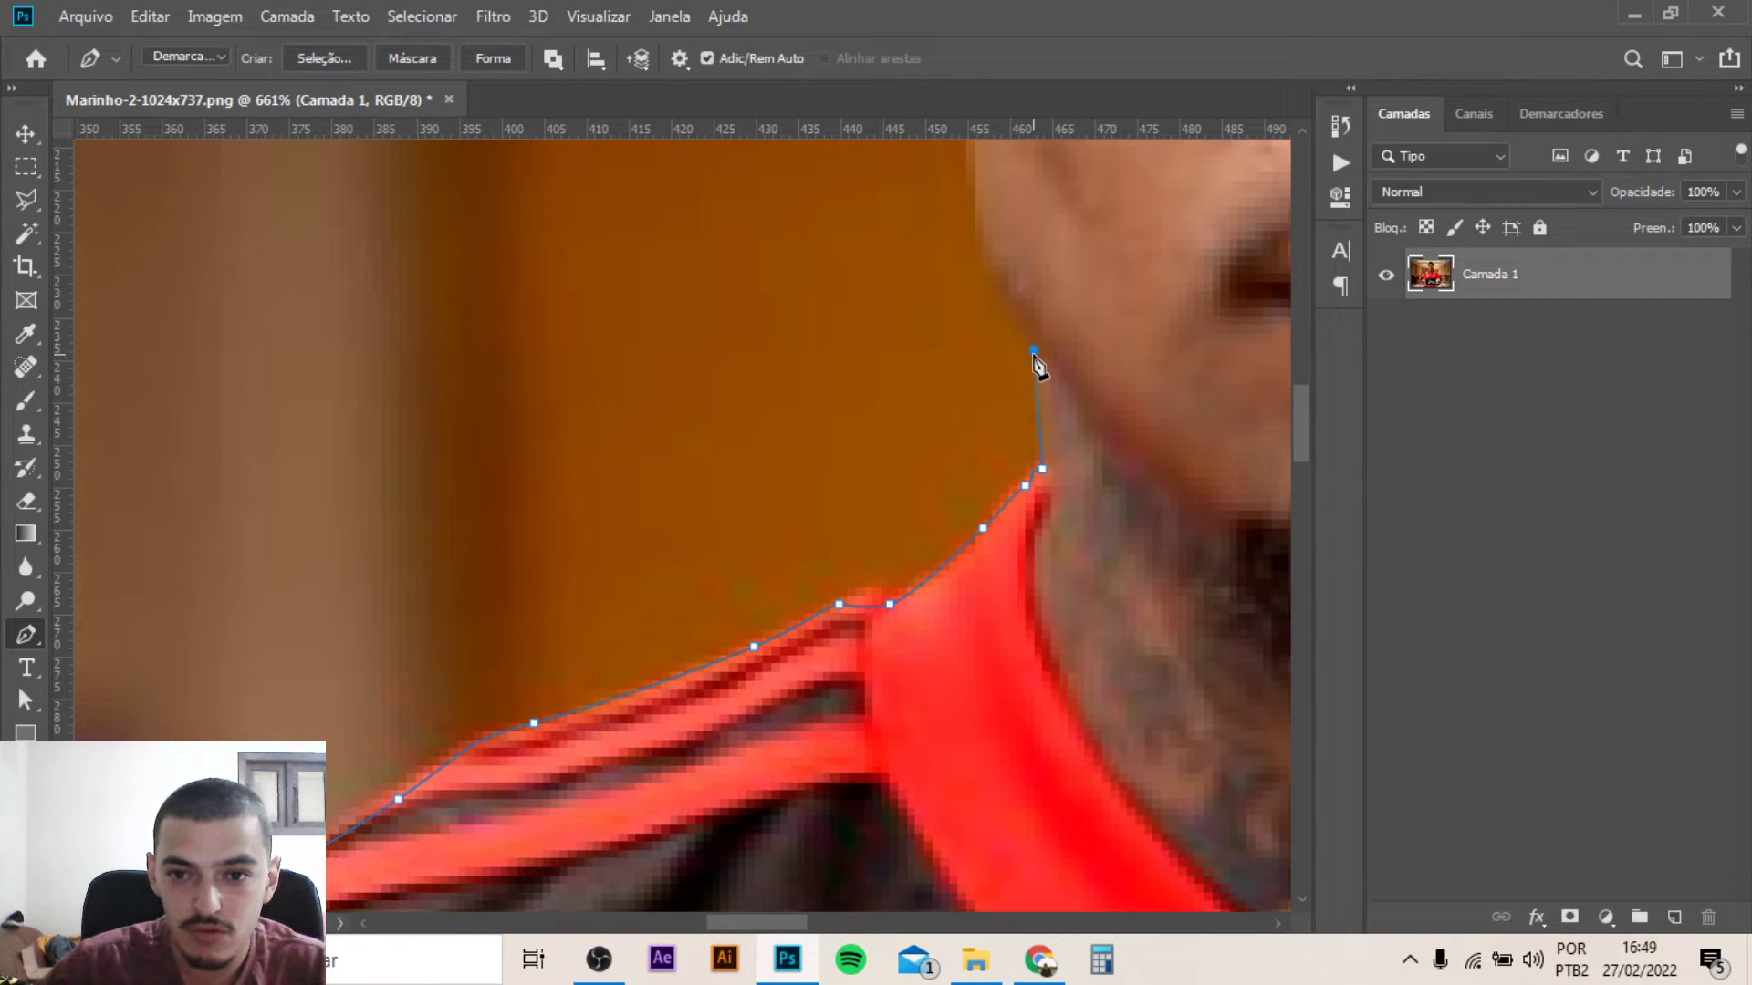
pyautogui.click(1037, 332)
pyautogui.scroll(-2, 1039, 333)
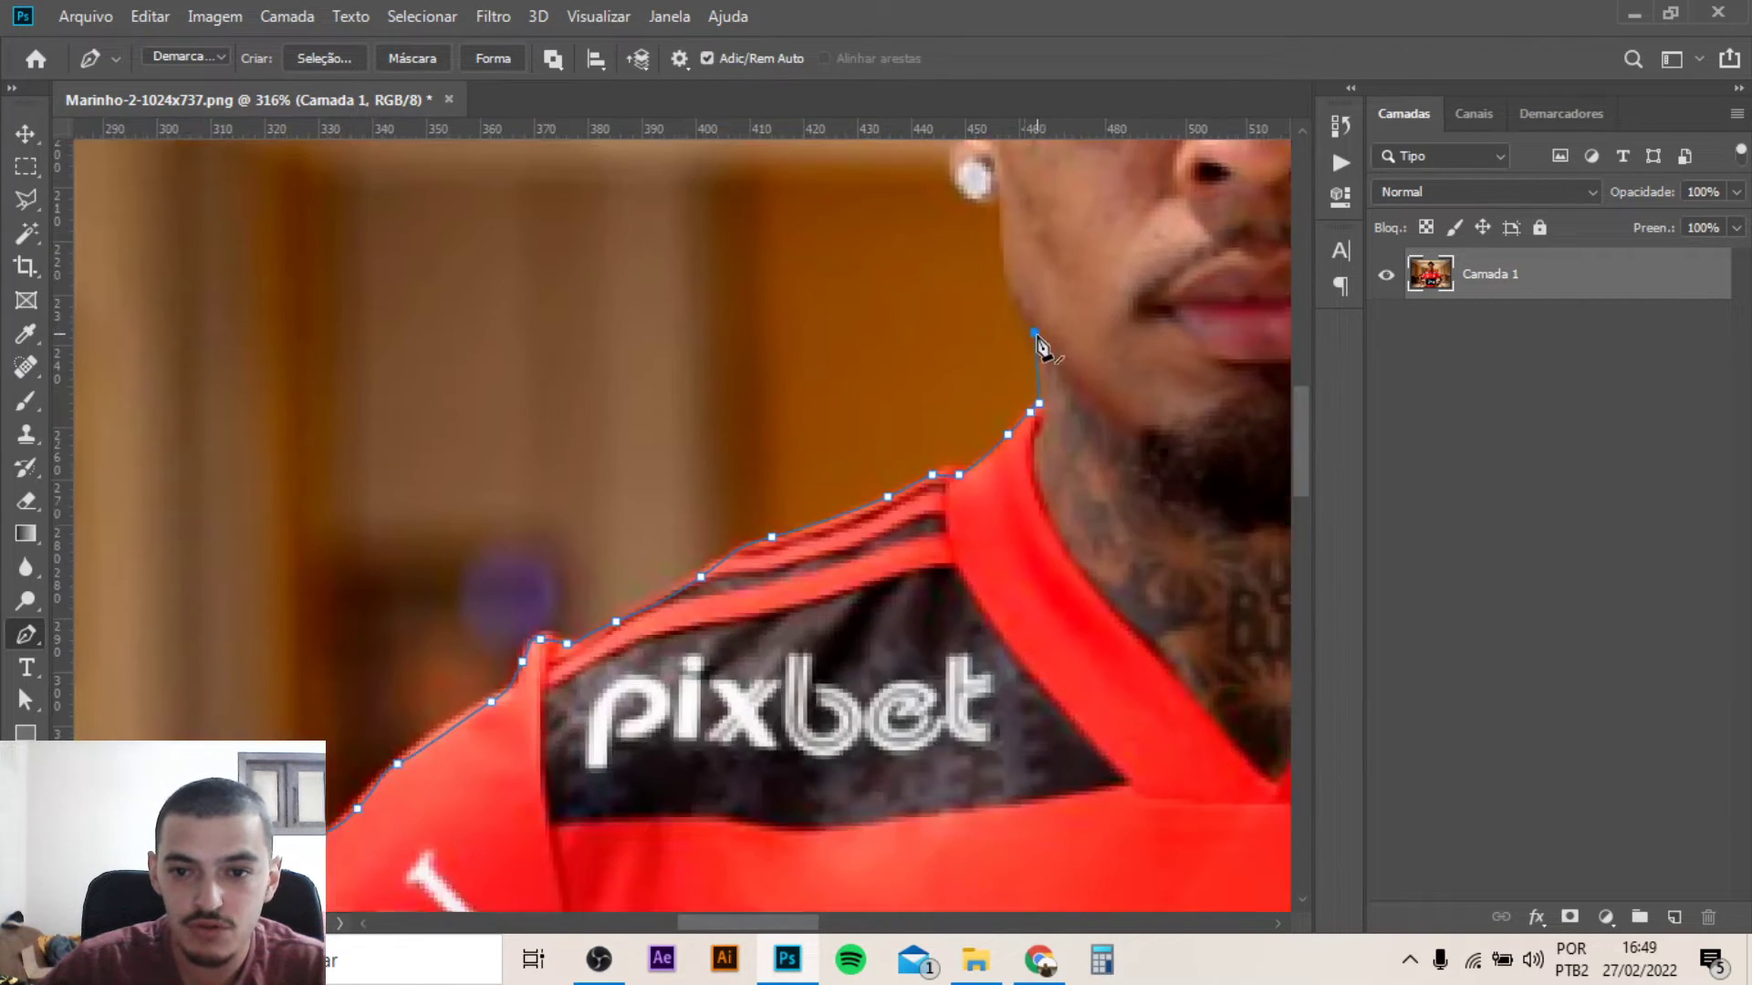
pyautogui.scroll(-2, 1038, 333)
pyautogui.scroll(3, 942, 468)
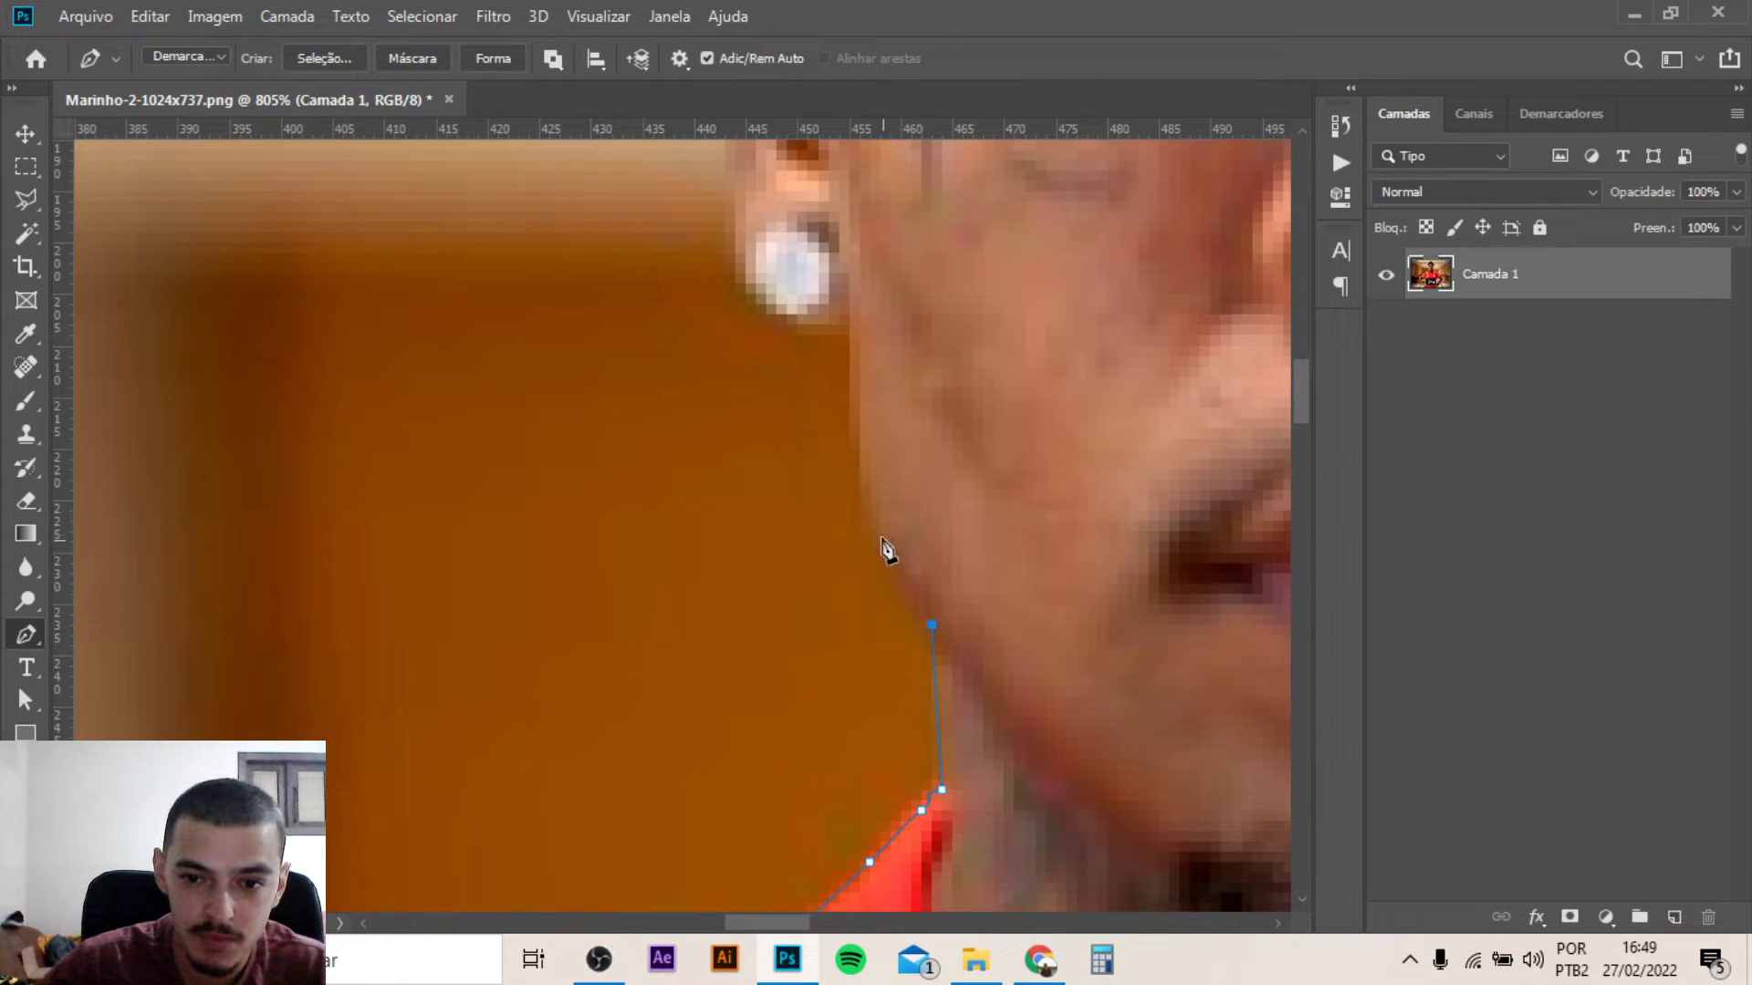
pyautogui.moveTo(850, 334); pyautogui.dragTo(851, 345)
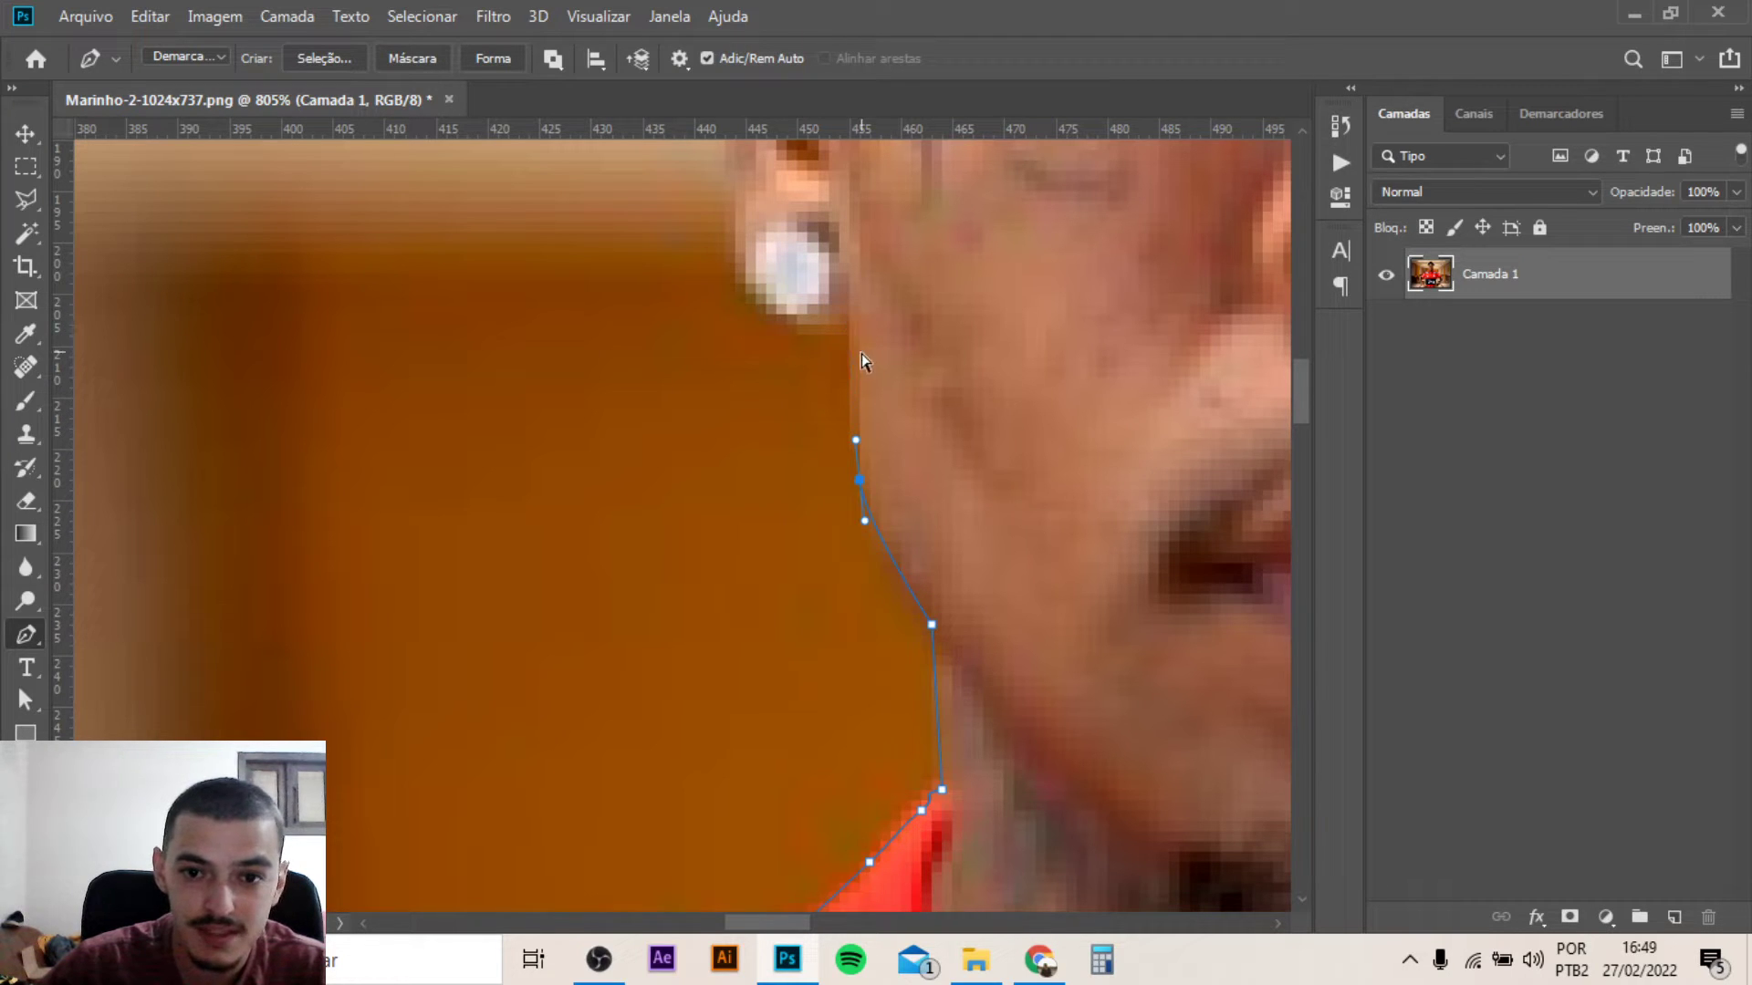
pyautogui.moveTo(850, 324)
pyautogui.mouseDown()
pyautogui.moveTo(853, 305)
pyautogui.moveTo(783, 319)
pyautogui.mouseUp()
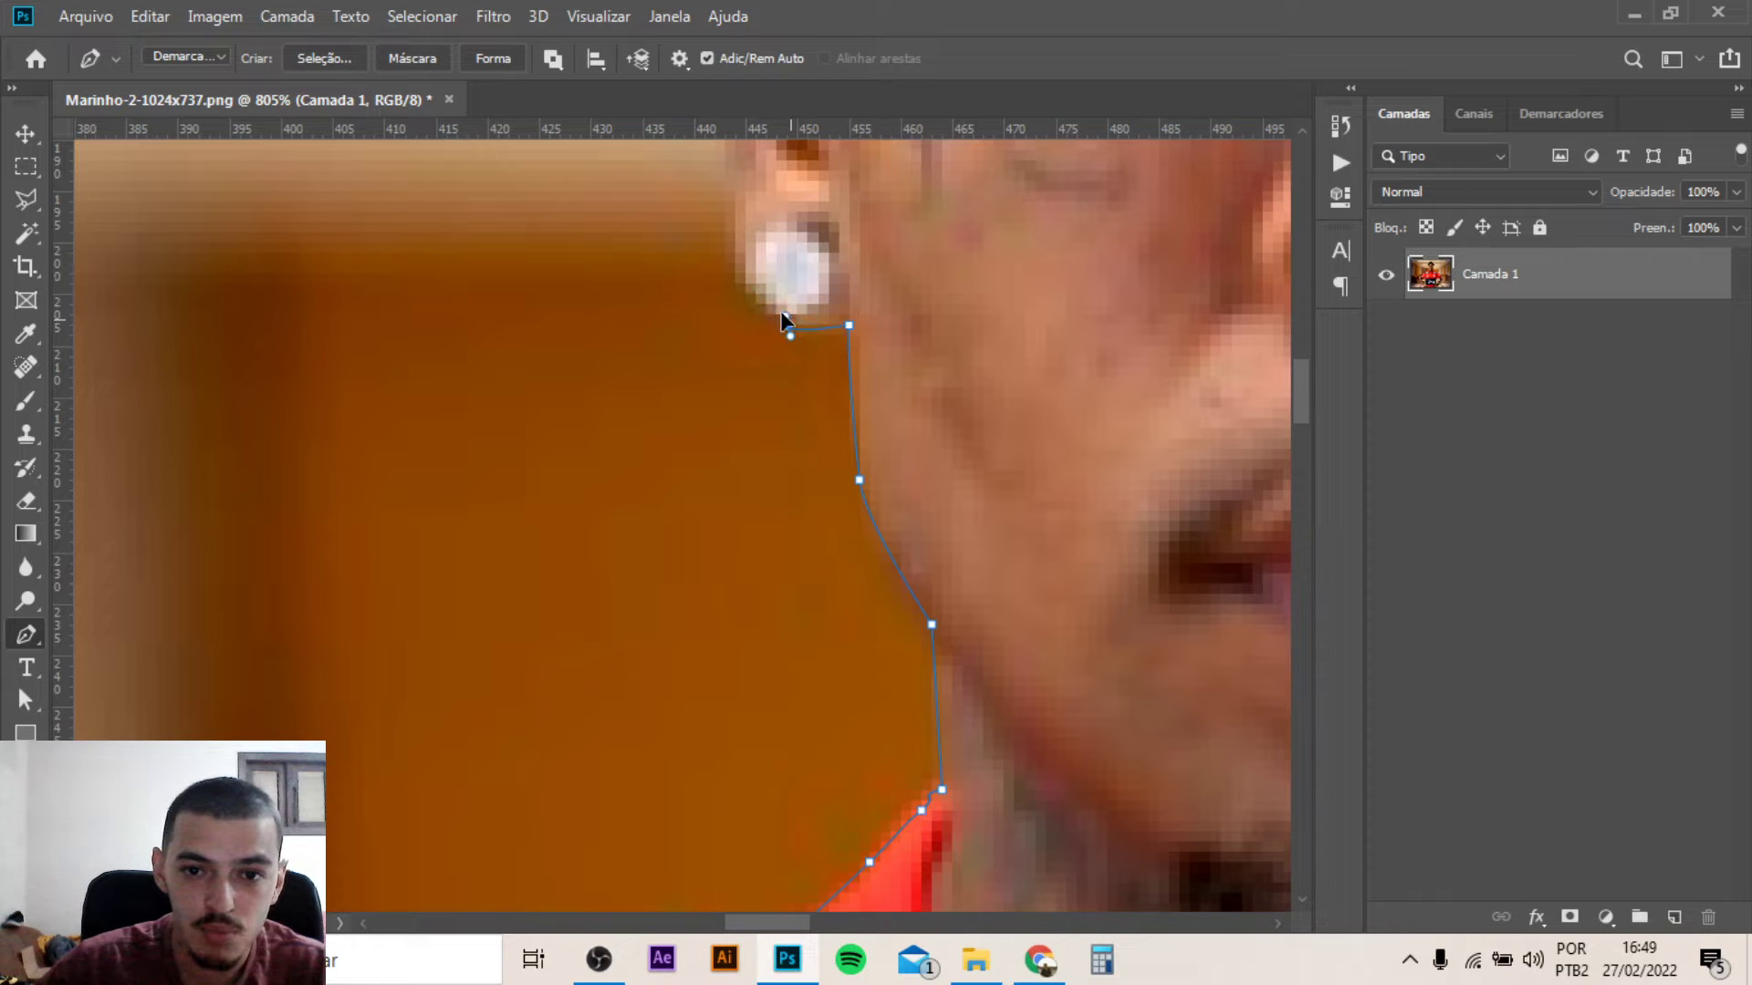
# Place curved anchors up the lower part of the ear
pyautogui.scroll(-3, 743, 210)
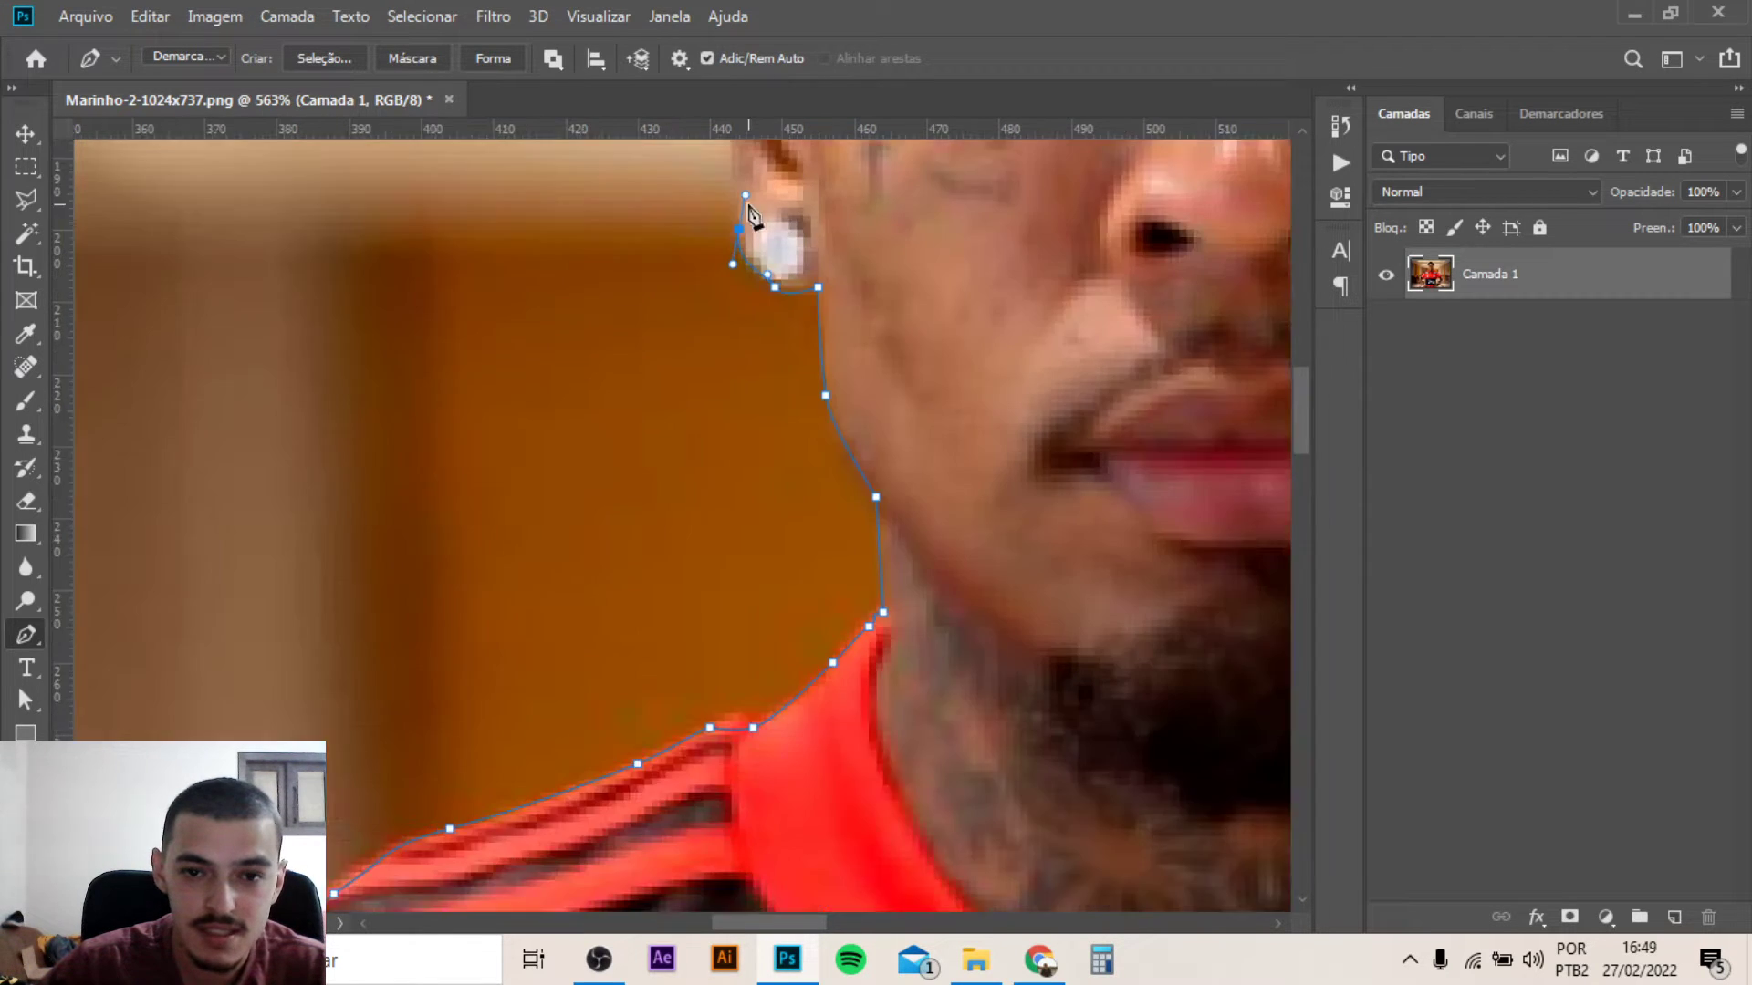
pyautogui.scroll(1, 743, 301)
pyautogui.scroll(1, 746, 365)
pyautogui.scroll(1, 748, 402)
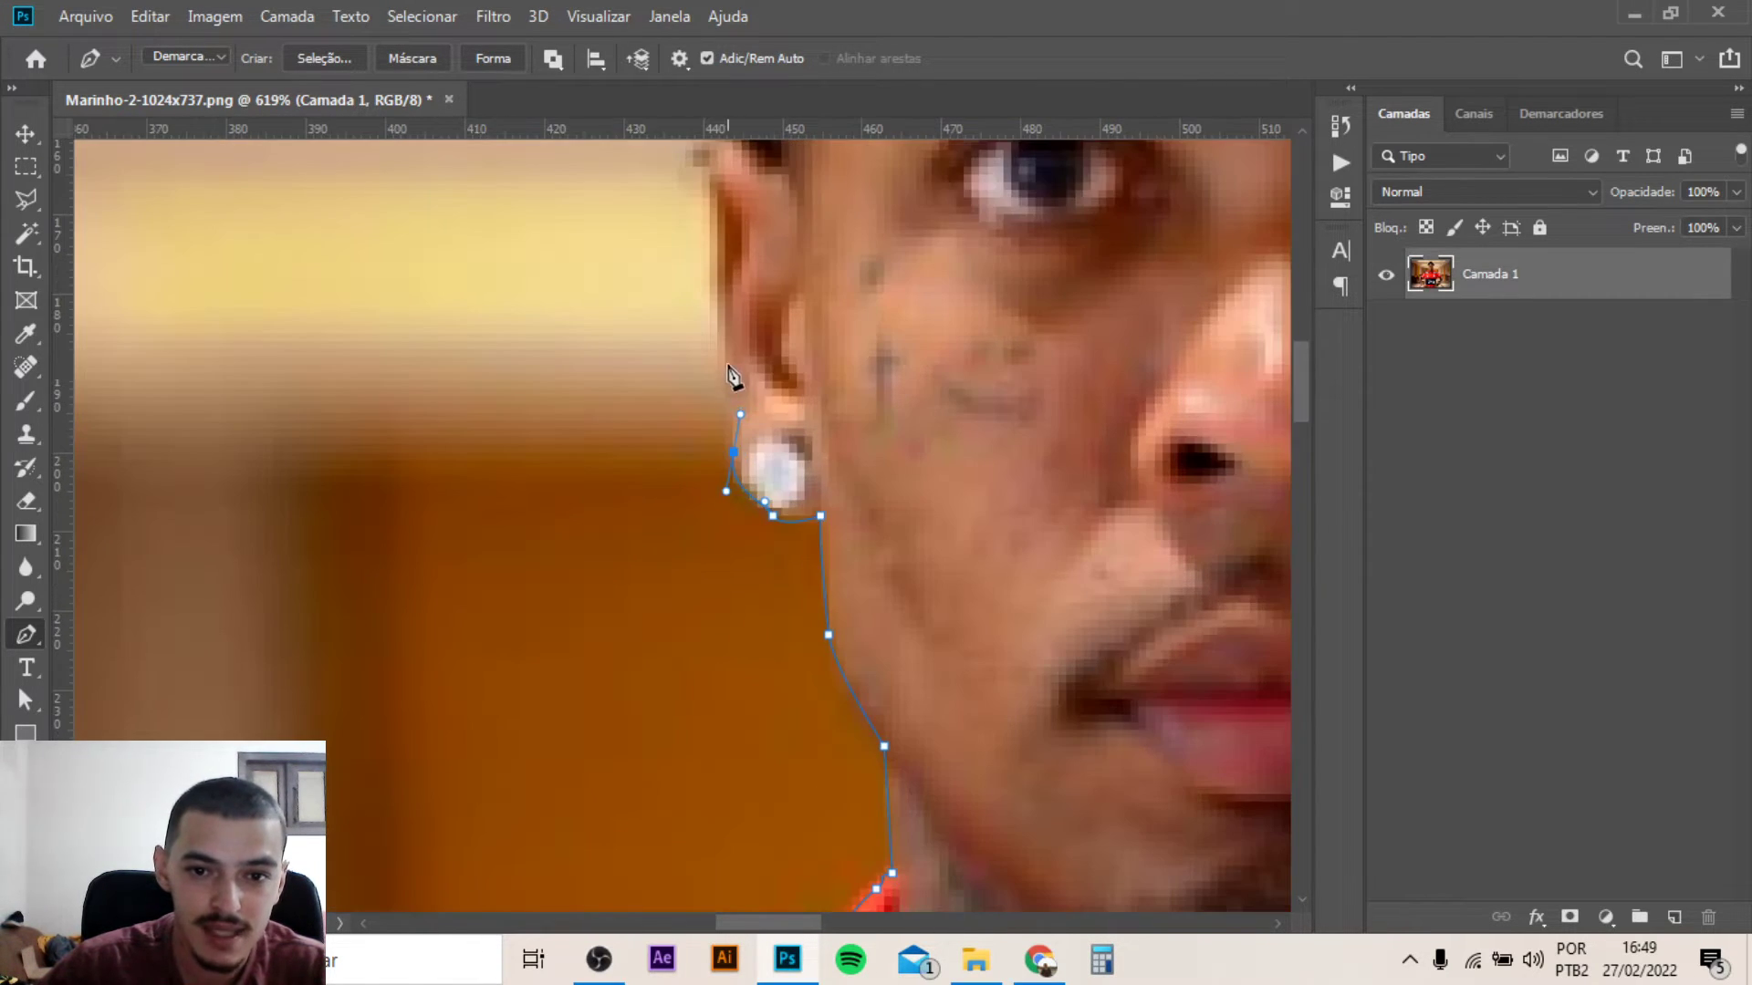
pyautogui.moveTo(726, 365); pyautogui.dragTo(723, 329)
pyautogui.moveTo(709, 246); pyautogui.dragTo(711, 218)
pyautogui.scroll(1, 730, 274)
pyautogui.scroll(2, 773, 369)
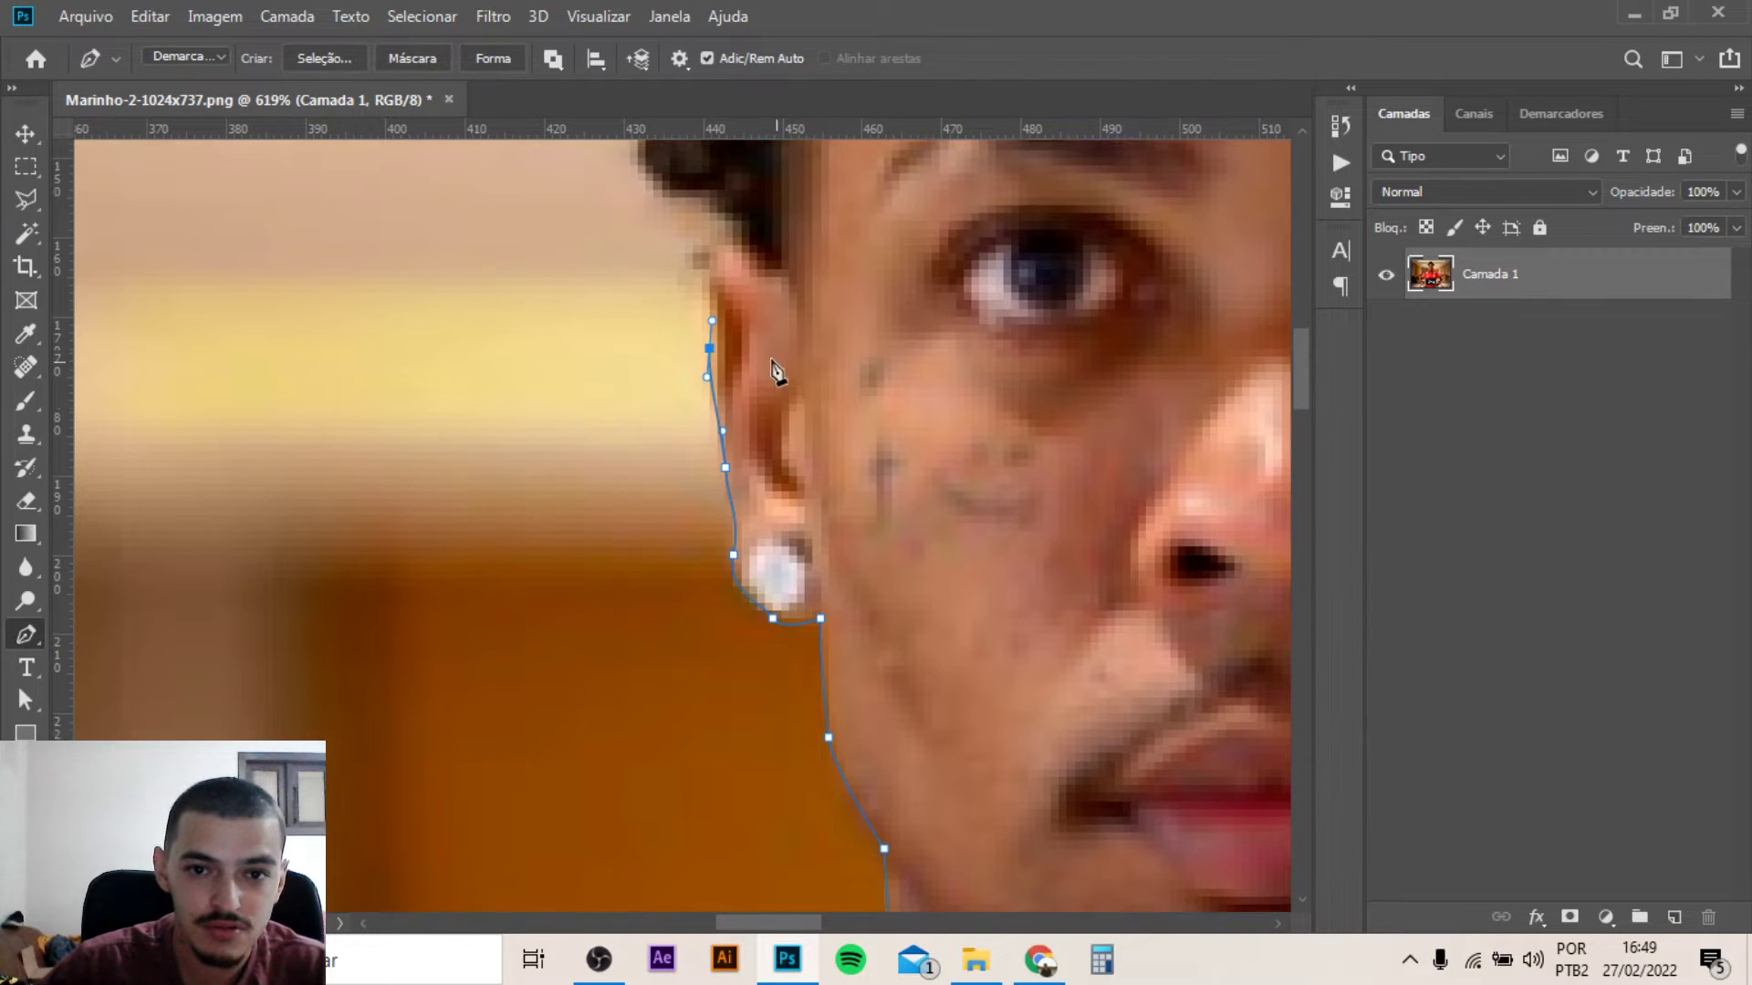
pyautogui.scroll(2, 774, 370)
pyautogui.moveTo(709, 331)
pyautogui.mouseDown()
pyautogui.moveTo(718, 309)
pyautogui.moveTo(679, 235)
pyautogui.mouseUp()
# Reshape the curve at the top of the ear and reach the hairline
pyautogui.scroll(-3, 714, 301)
pyautogui.scroll(-2, 713, 301)
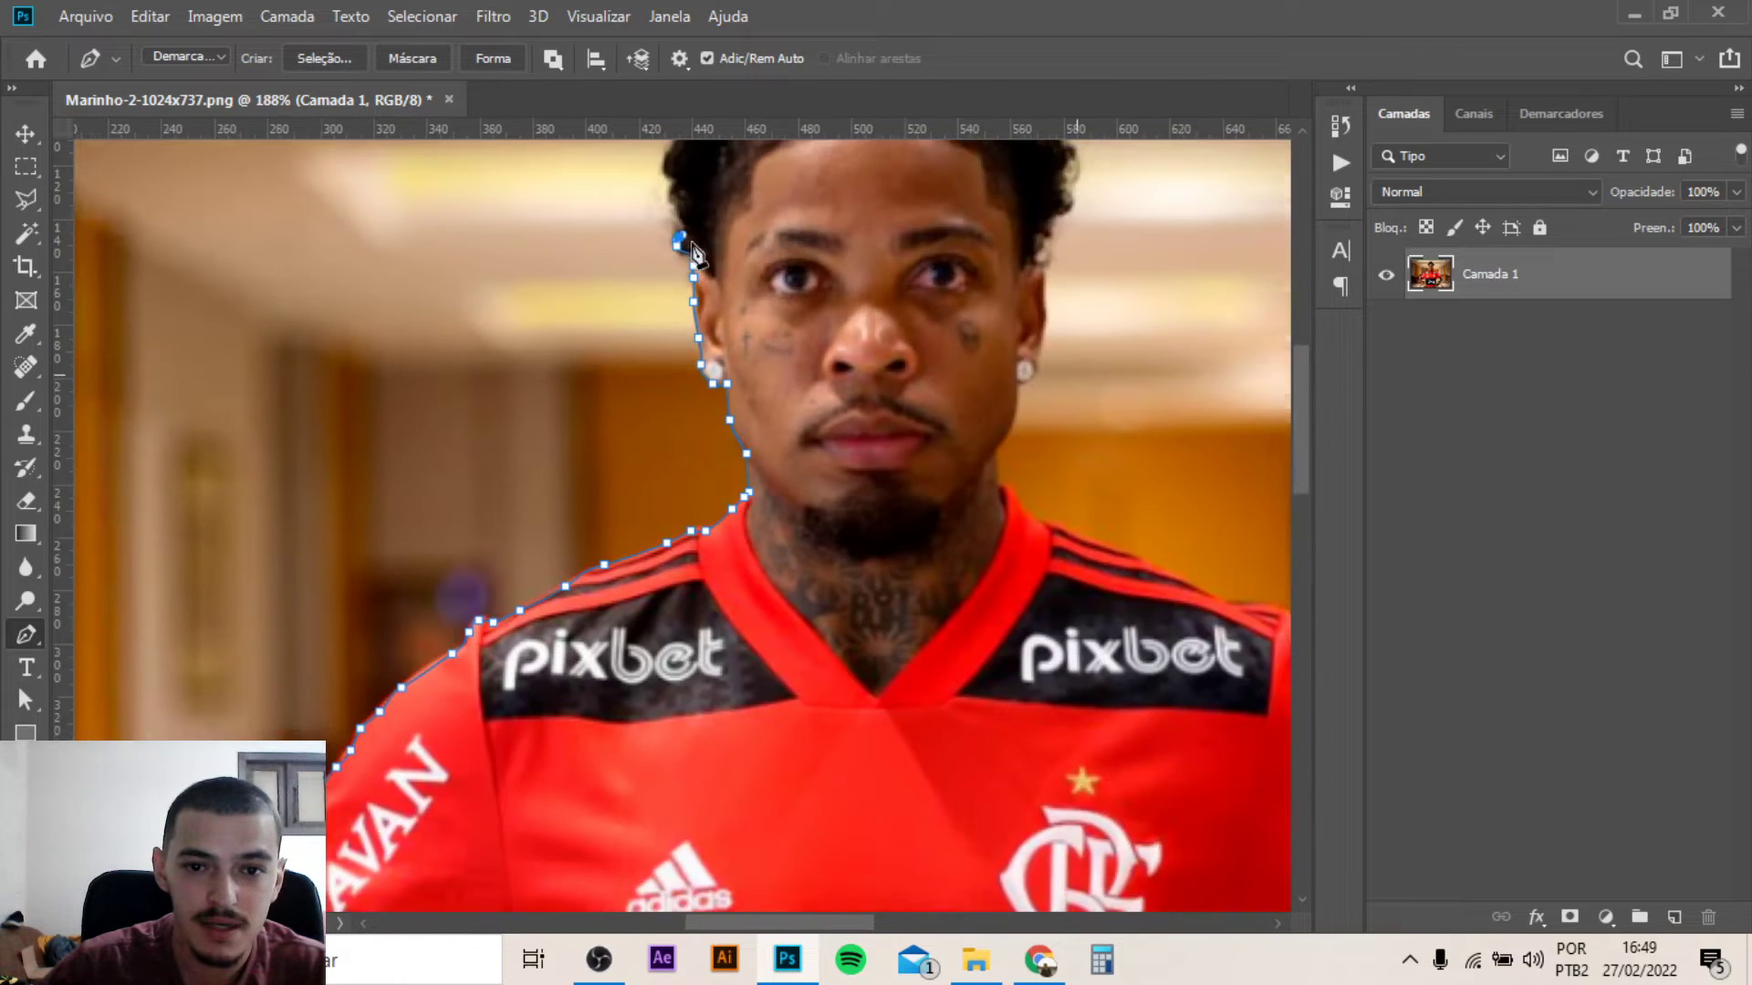
pyautogui.scroll(3, 713, 301)
pyautogui.scroll(1, 638, 438)
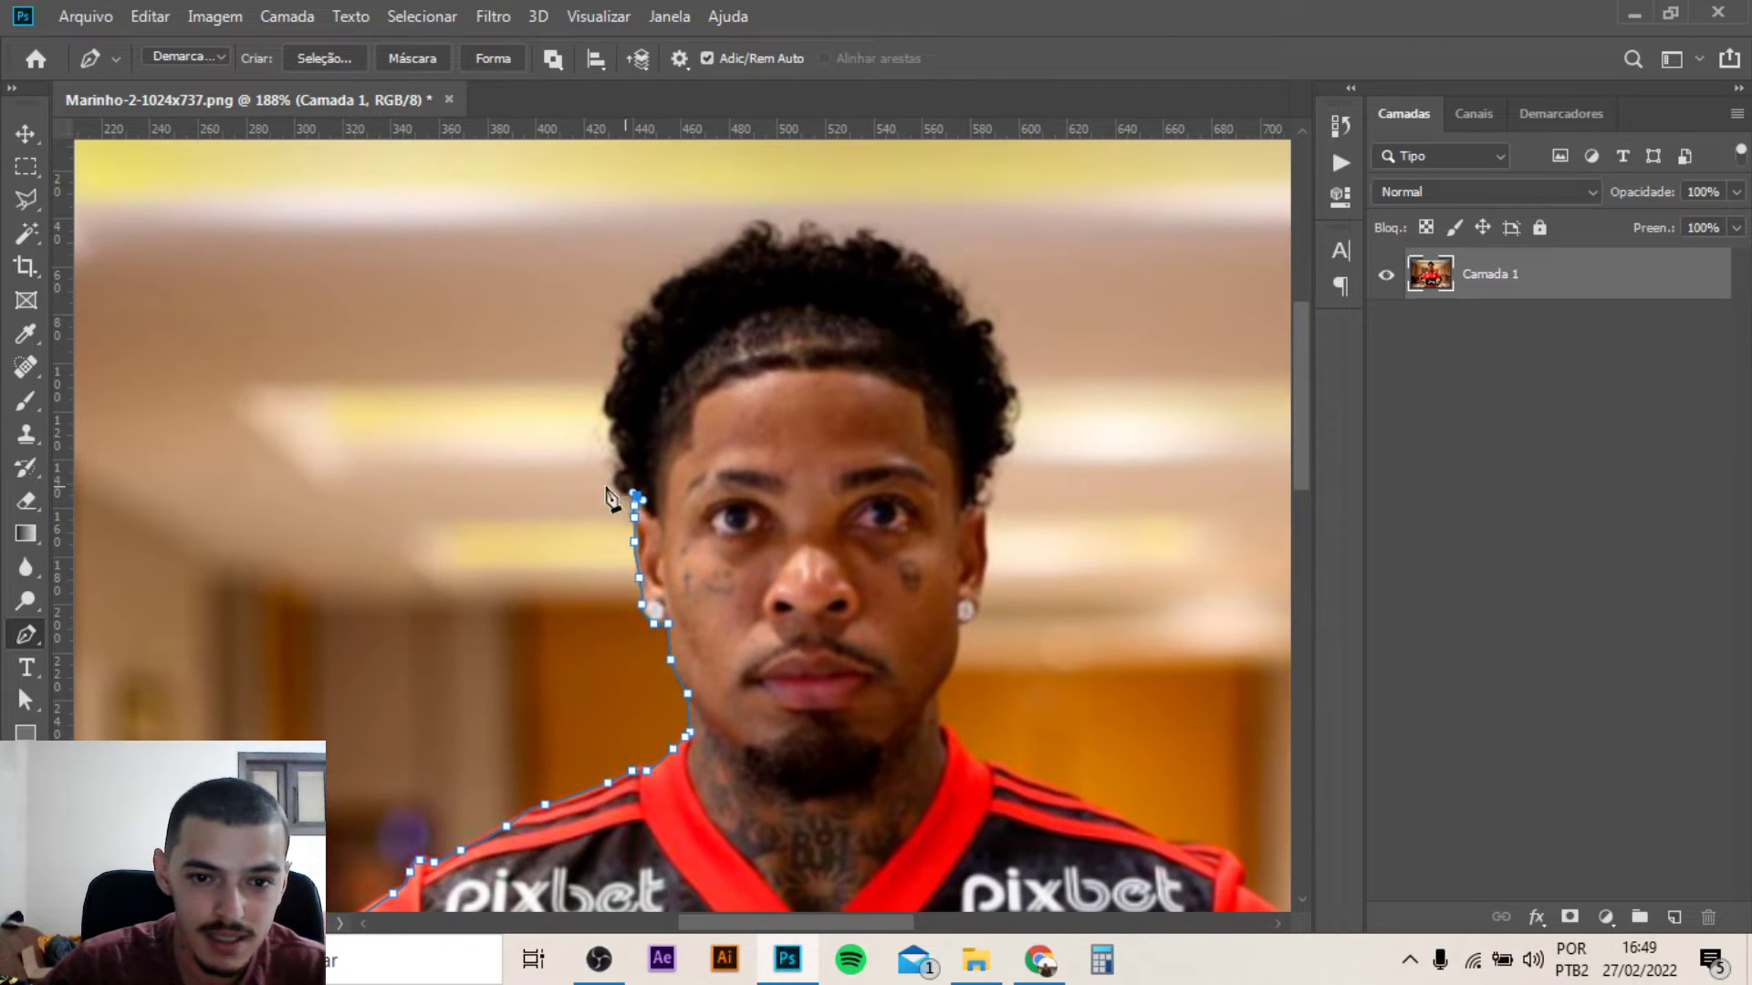
pyautogui.scroll(3, 643, 565)
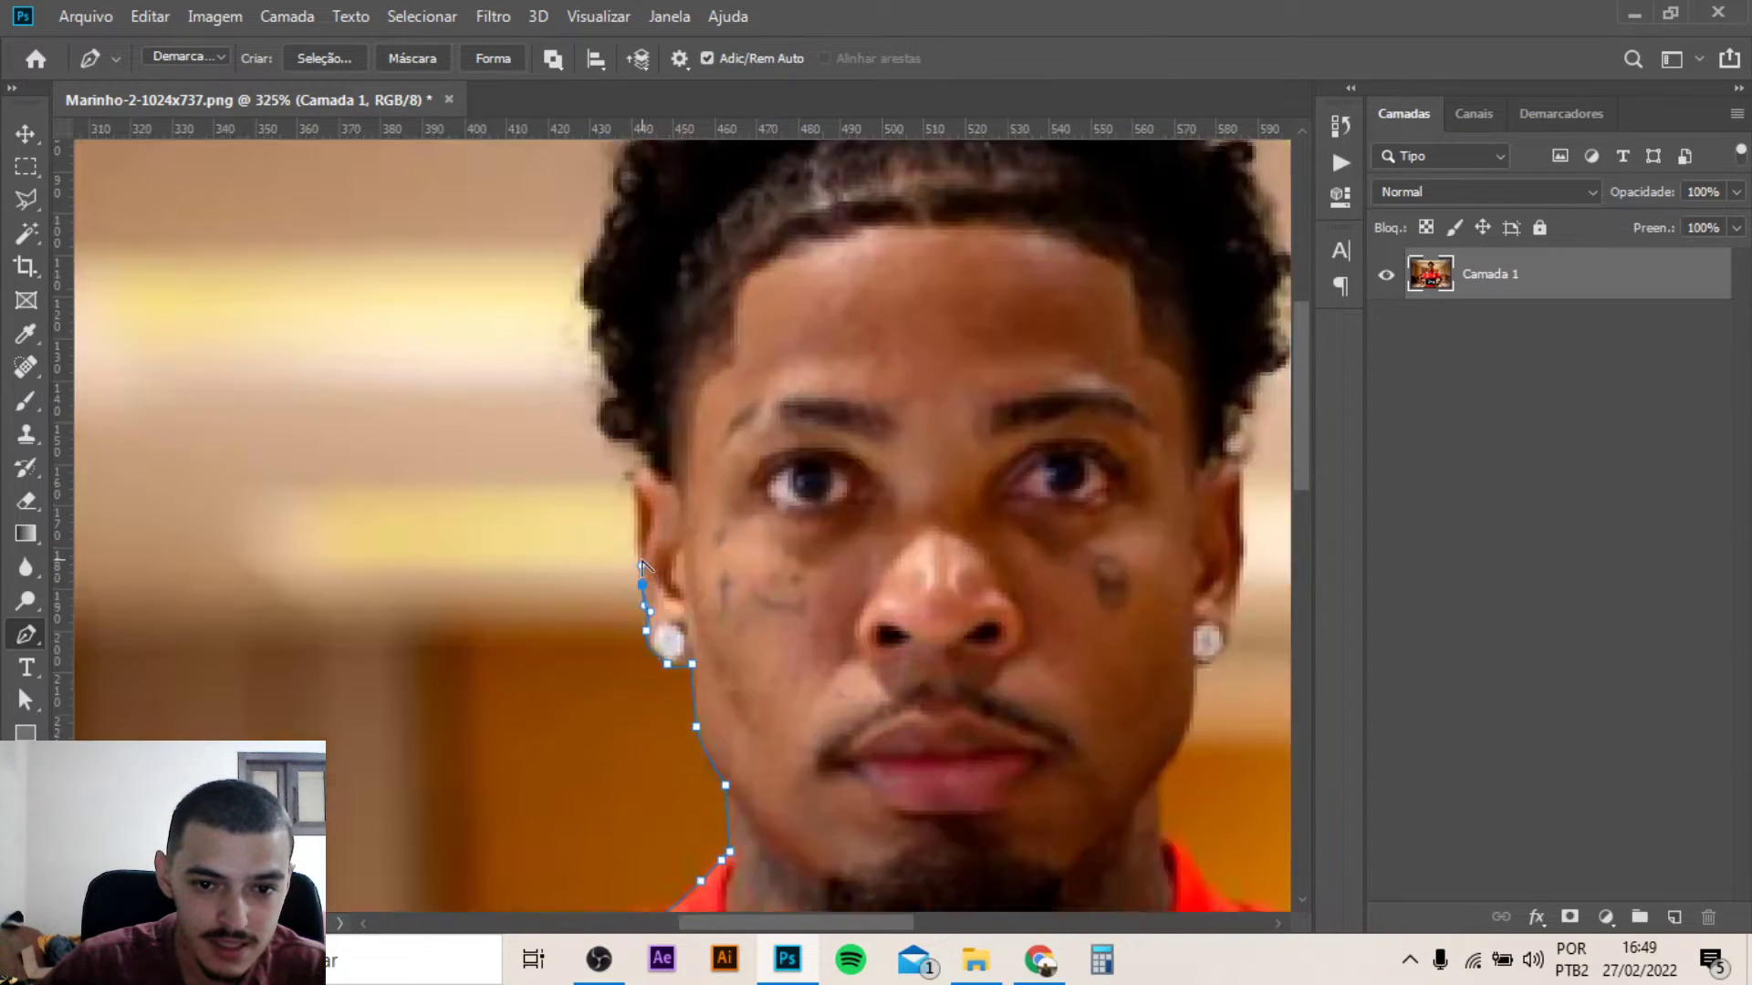
pyautogui.scroll(2, 645, 573)
pyautogui.scroll(-1, 639, 520)
pyautogui.scroll(1, 650, 529)
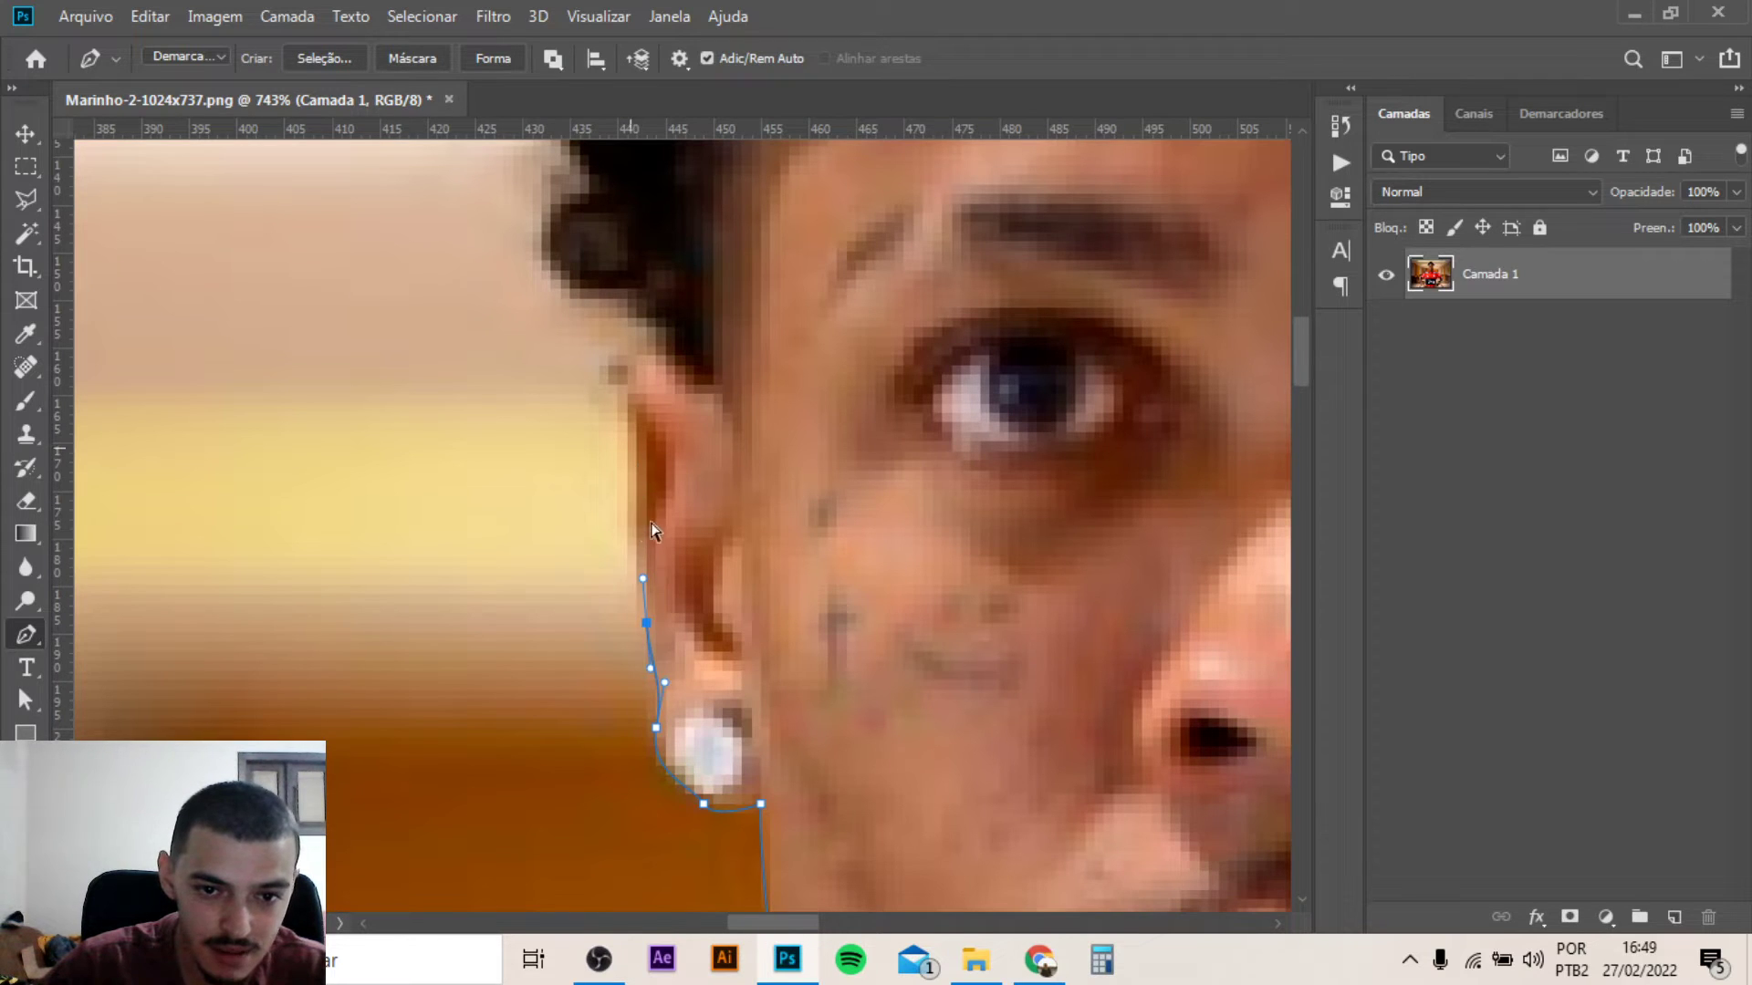
pyautogui.moveTo(636, 536); pyautogui.dragTo(636, 518)
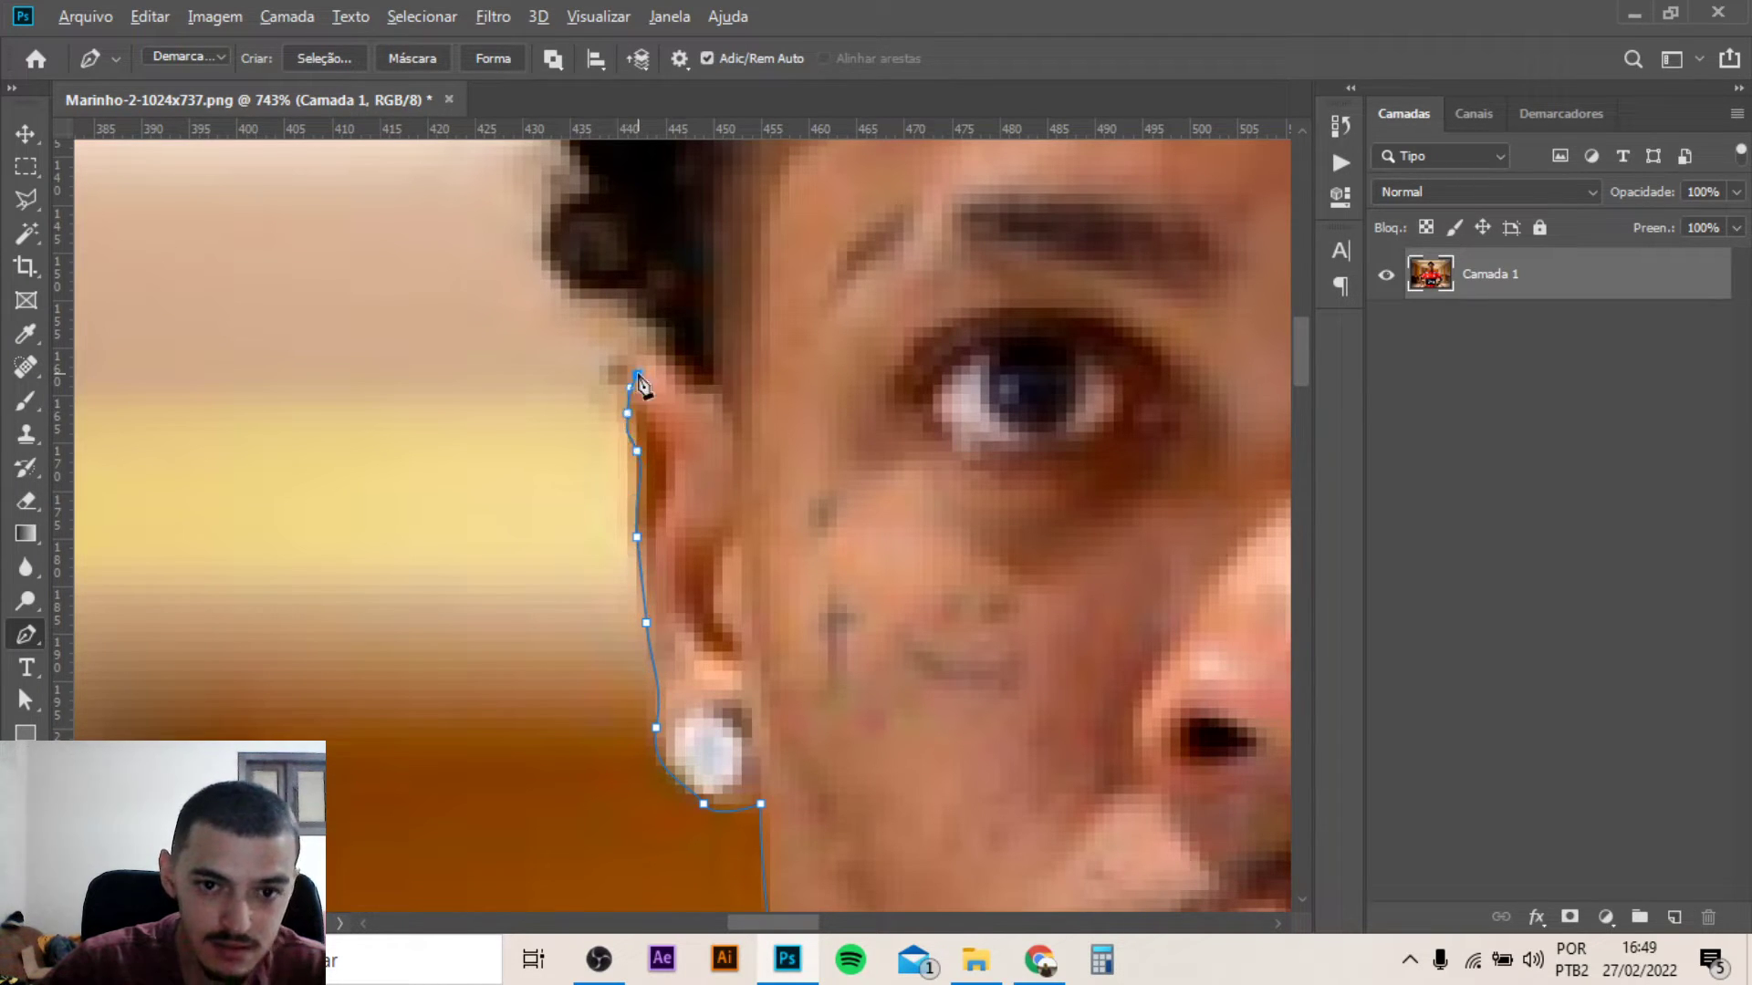
pyautogui.moveTo(642, 385); pyautogui.dragTo(613, 379)
pyautogui.click(612, 372)
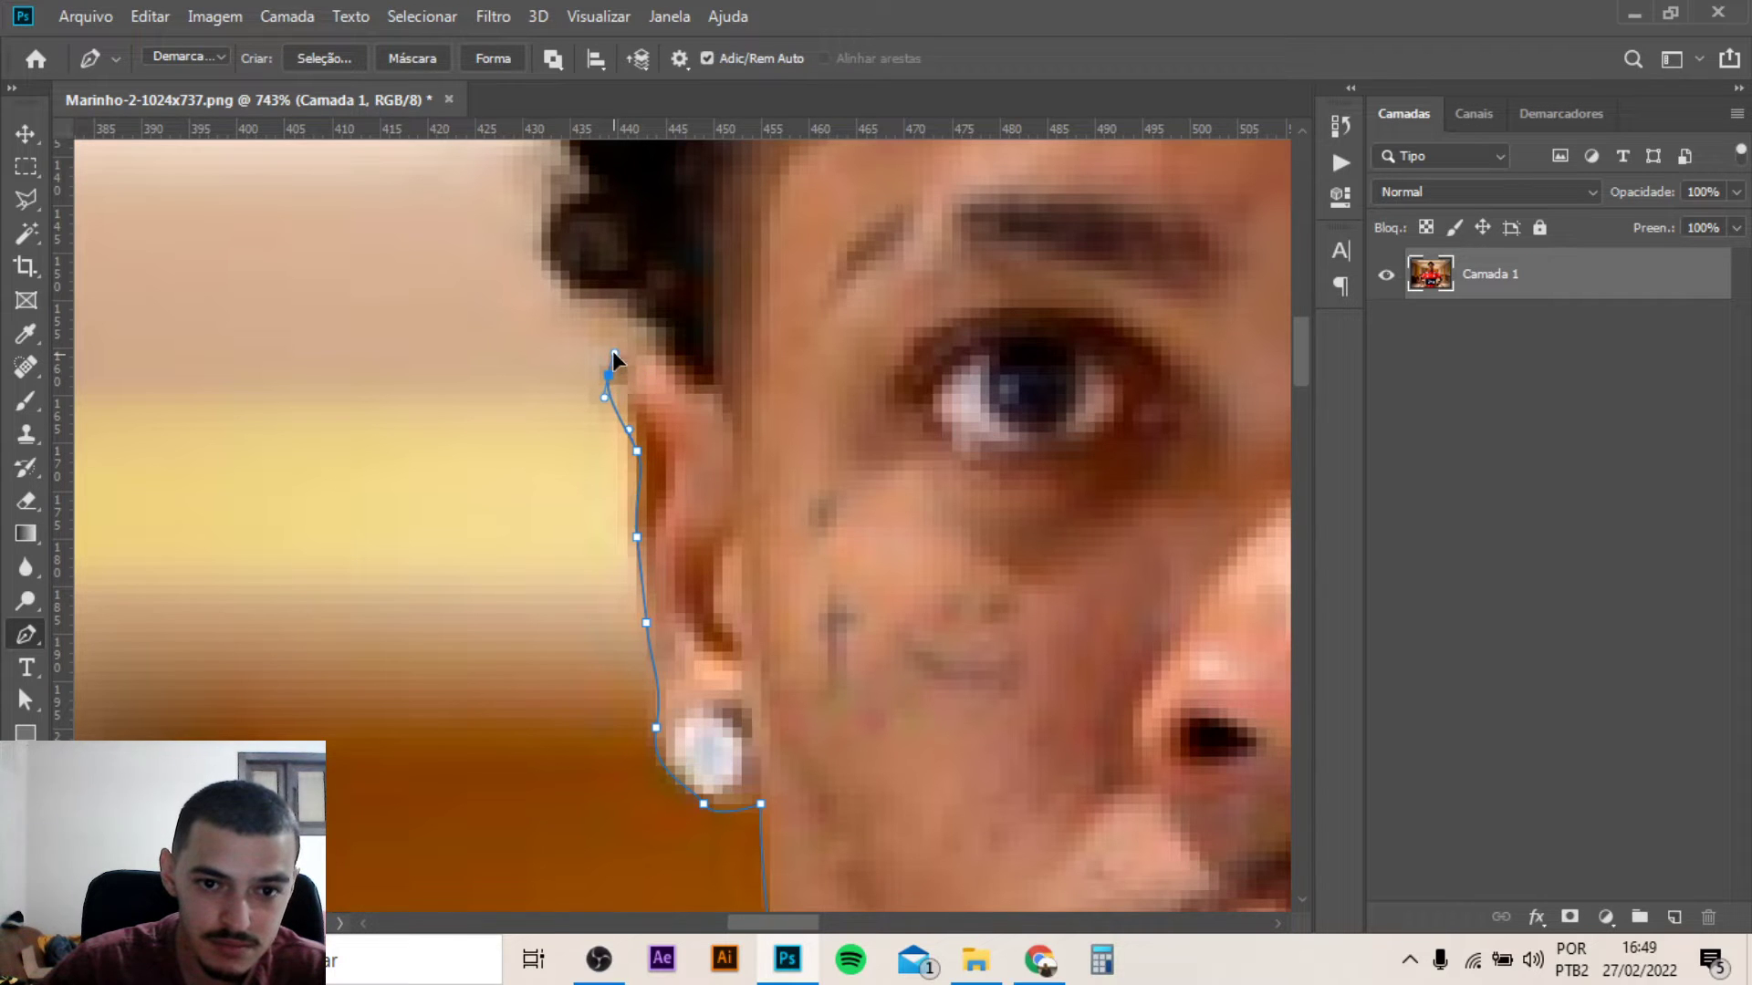
# Run the outline loosely up the left side of the hair
pyautogui.scroll(-2, 607, 392)
pyautogui.scroll(-2, 602, 400)
pyautogui.scroll(-2, 598, 406)
pyautogui.moveTo(598, 406); pyautogui.dragTo(548, 549)
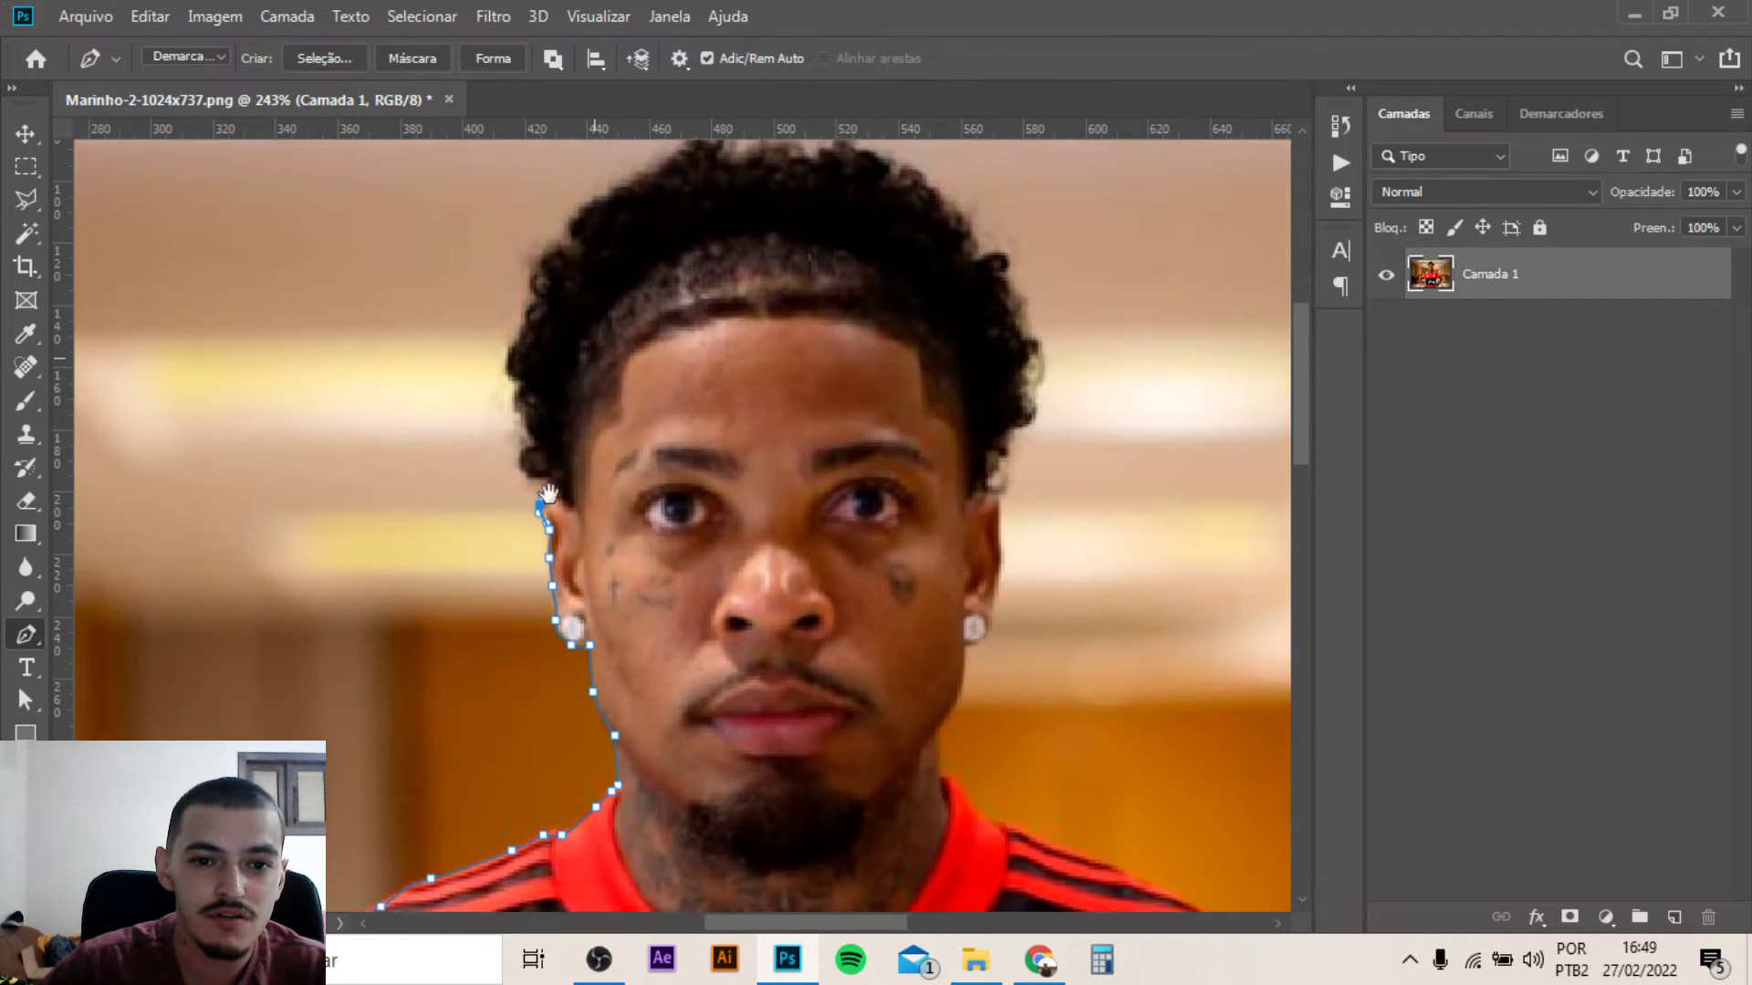
pyautogui.click(476, 456)
pyautogui.click(456, 378)
pyautogui.moveTo(456, 293); pyautogui.dragTo(461, 279)
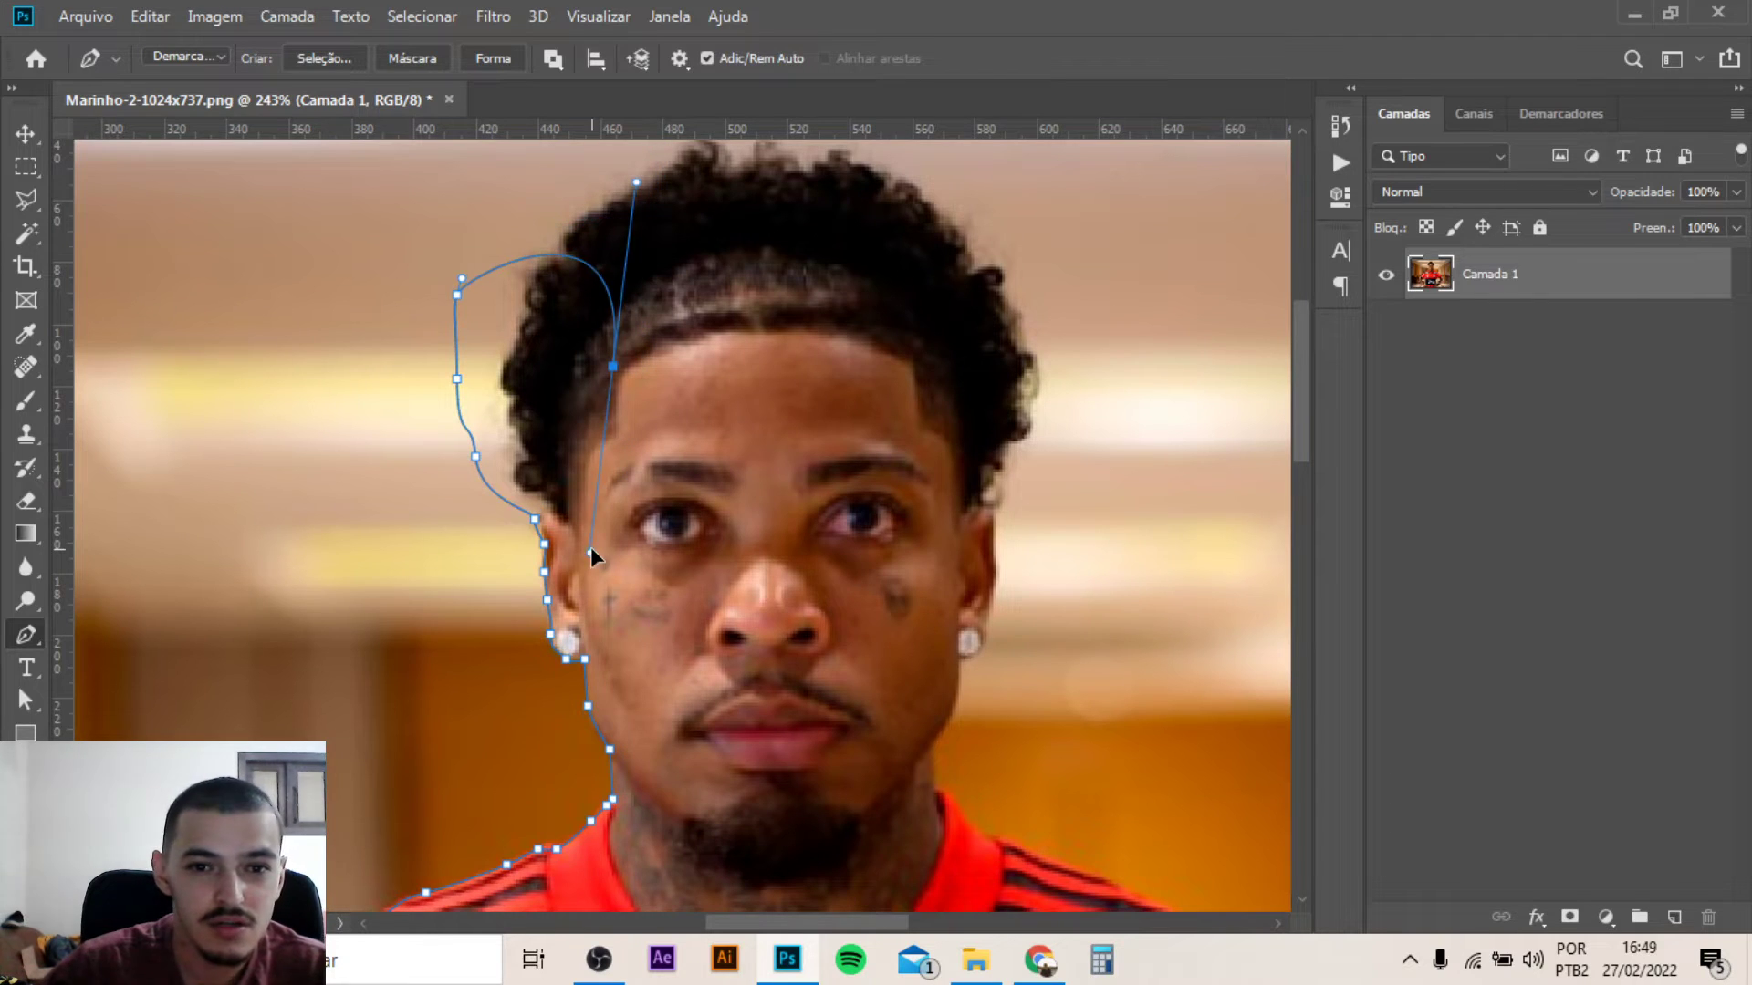
pyautogui.moveTo(659, 448); pyautogui.dragTo(529, 679)
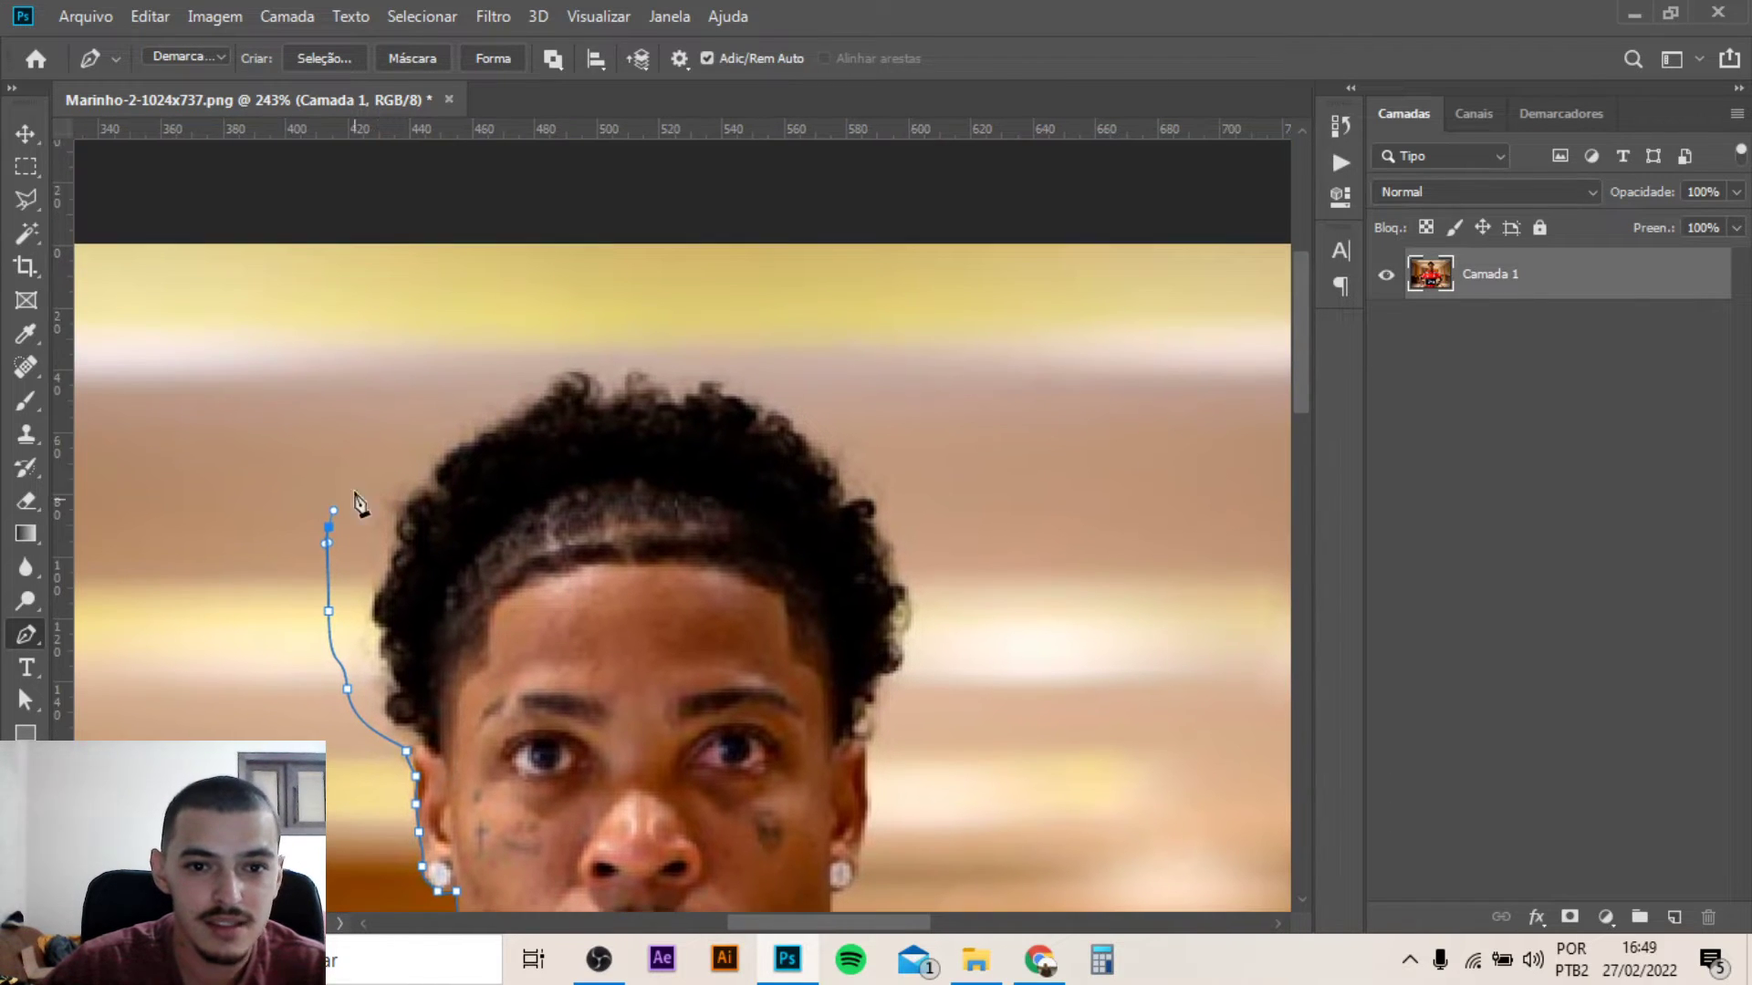
# Arc the outline across the top of the hair and down its right side
pyautogui.moveTo(378, 390); pyautogui.dragTo(422, 361)
pyautogui.click(668, 321)
pyautogui.click(771, 337)
pyautogui.click(870, 384)
pyautogui.click(920, 430)
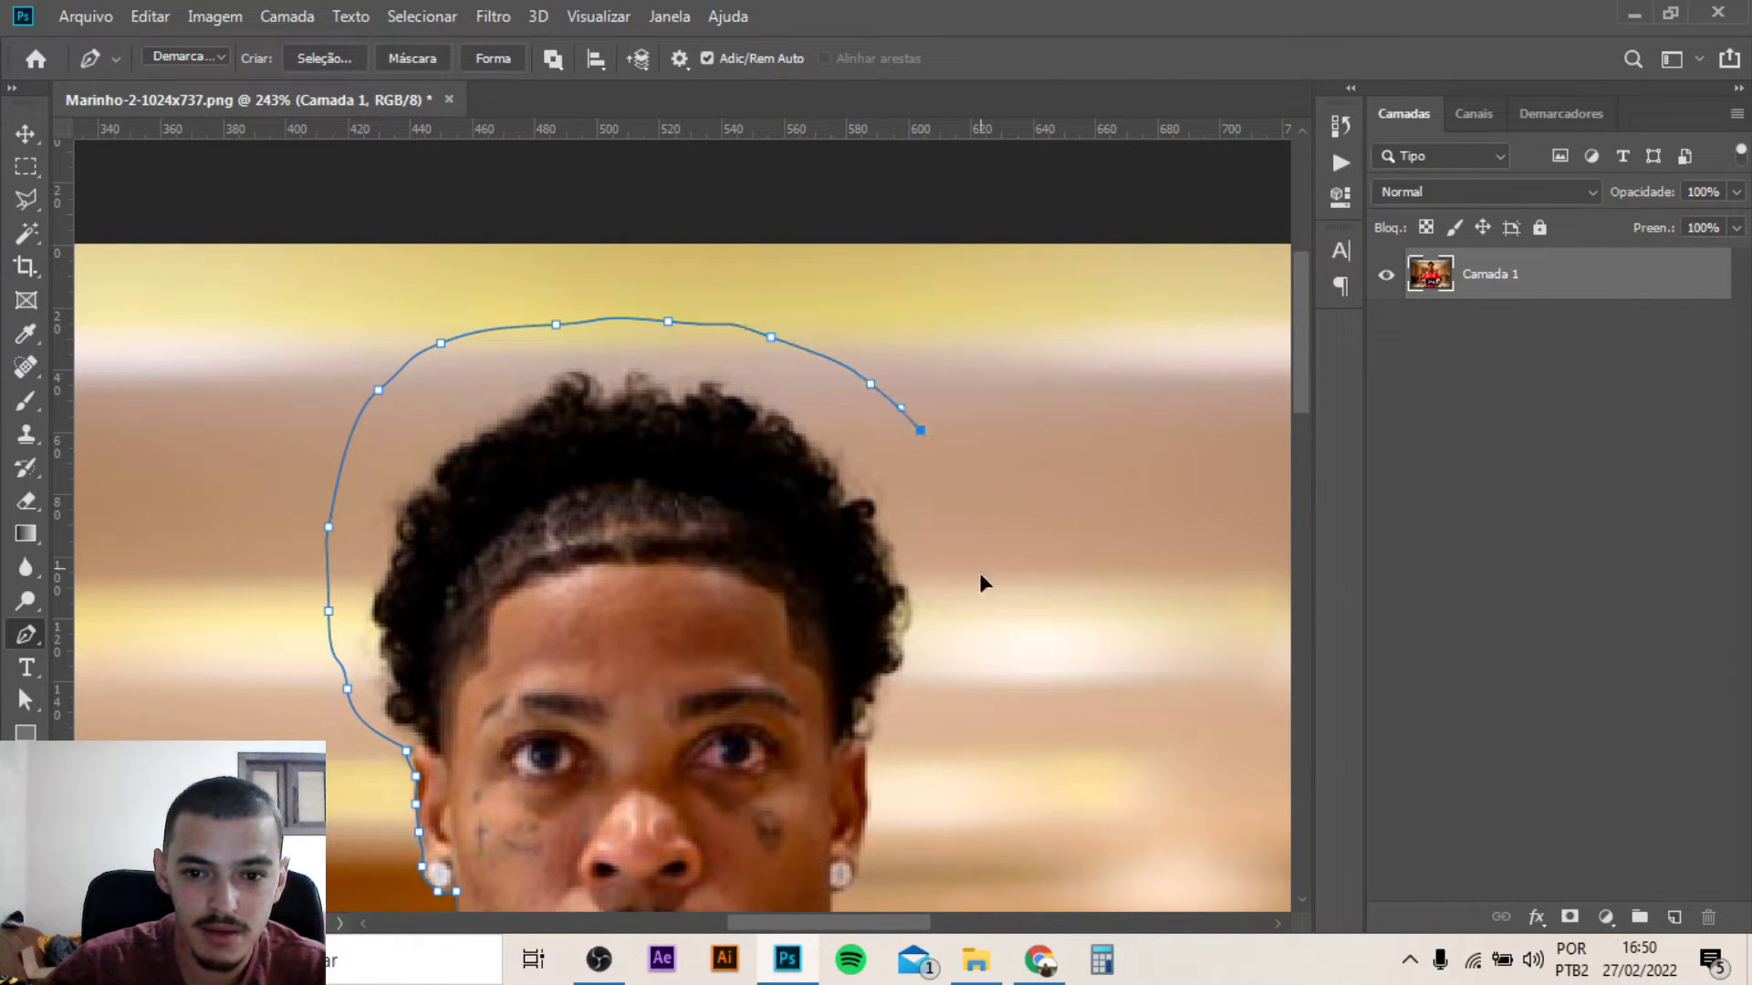
pyautogui.click(973, 552)
pyautogui.moveTo(965, 647); pyautogui.dragTo(953, 668)
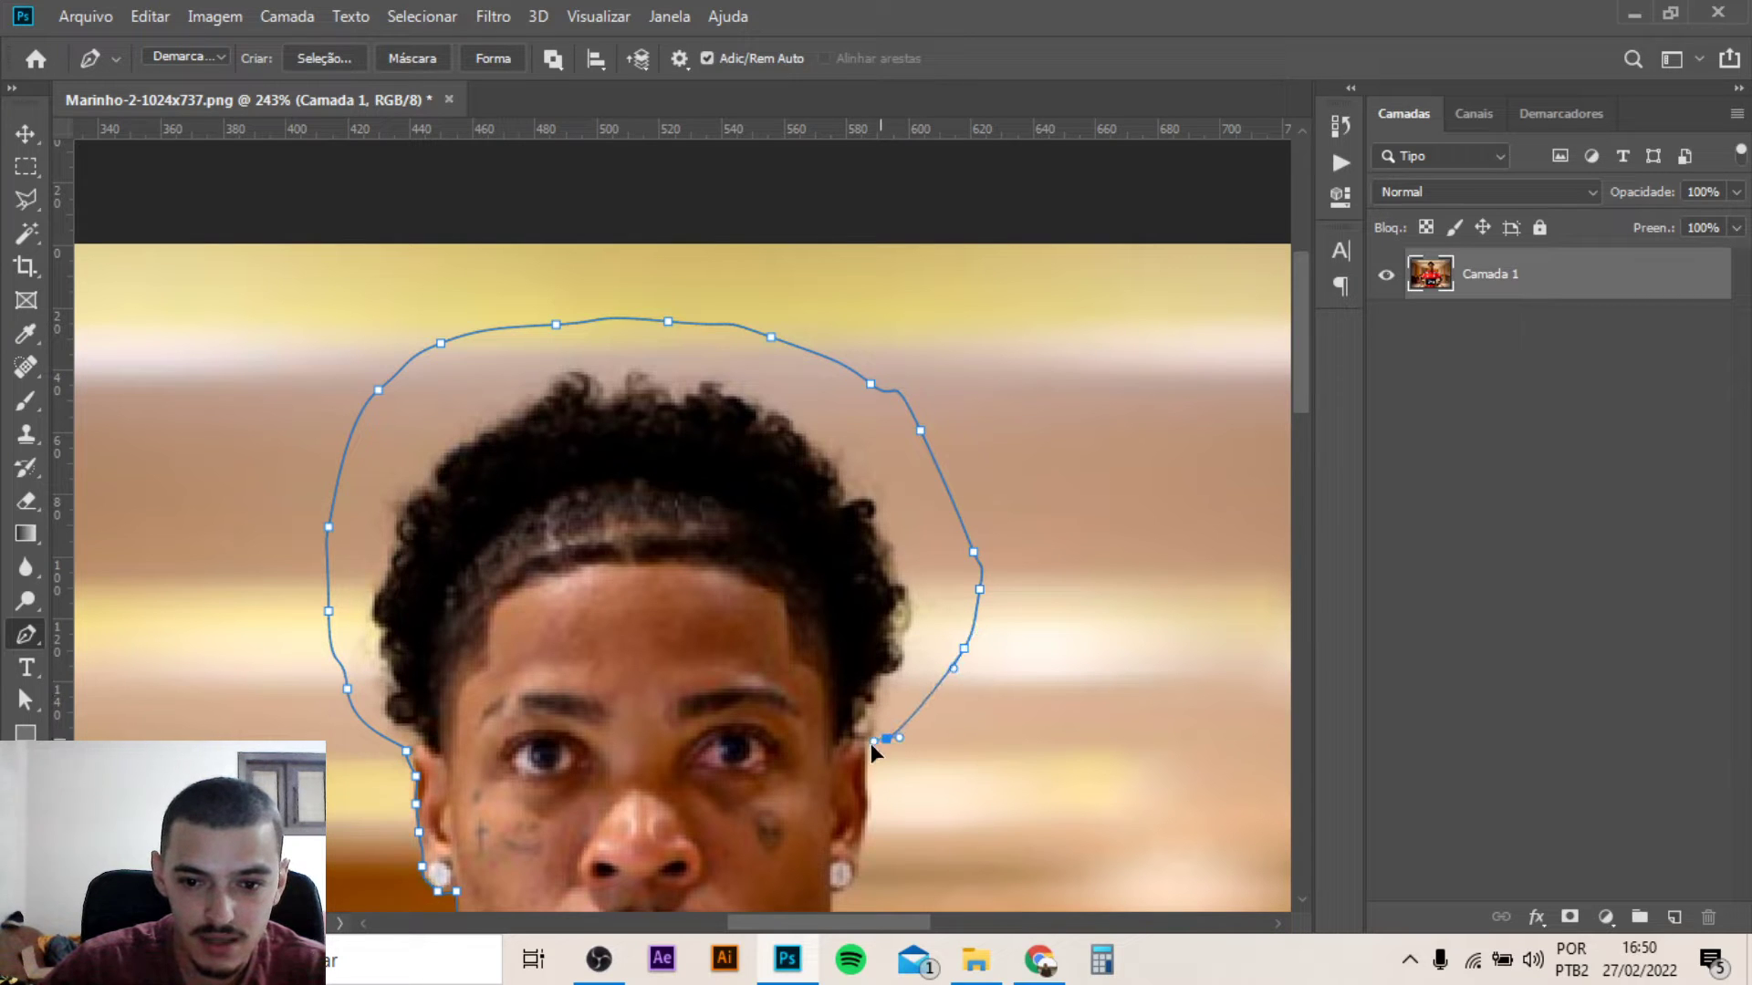
# Place curved anchors down the right ear, below the earring, and along the jaw
pyautogui.click(865, 750)
pyautogui.scroll(4, 892, 808)
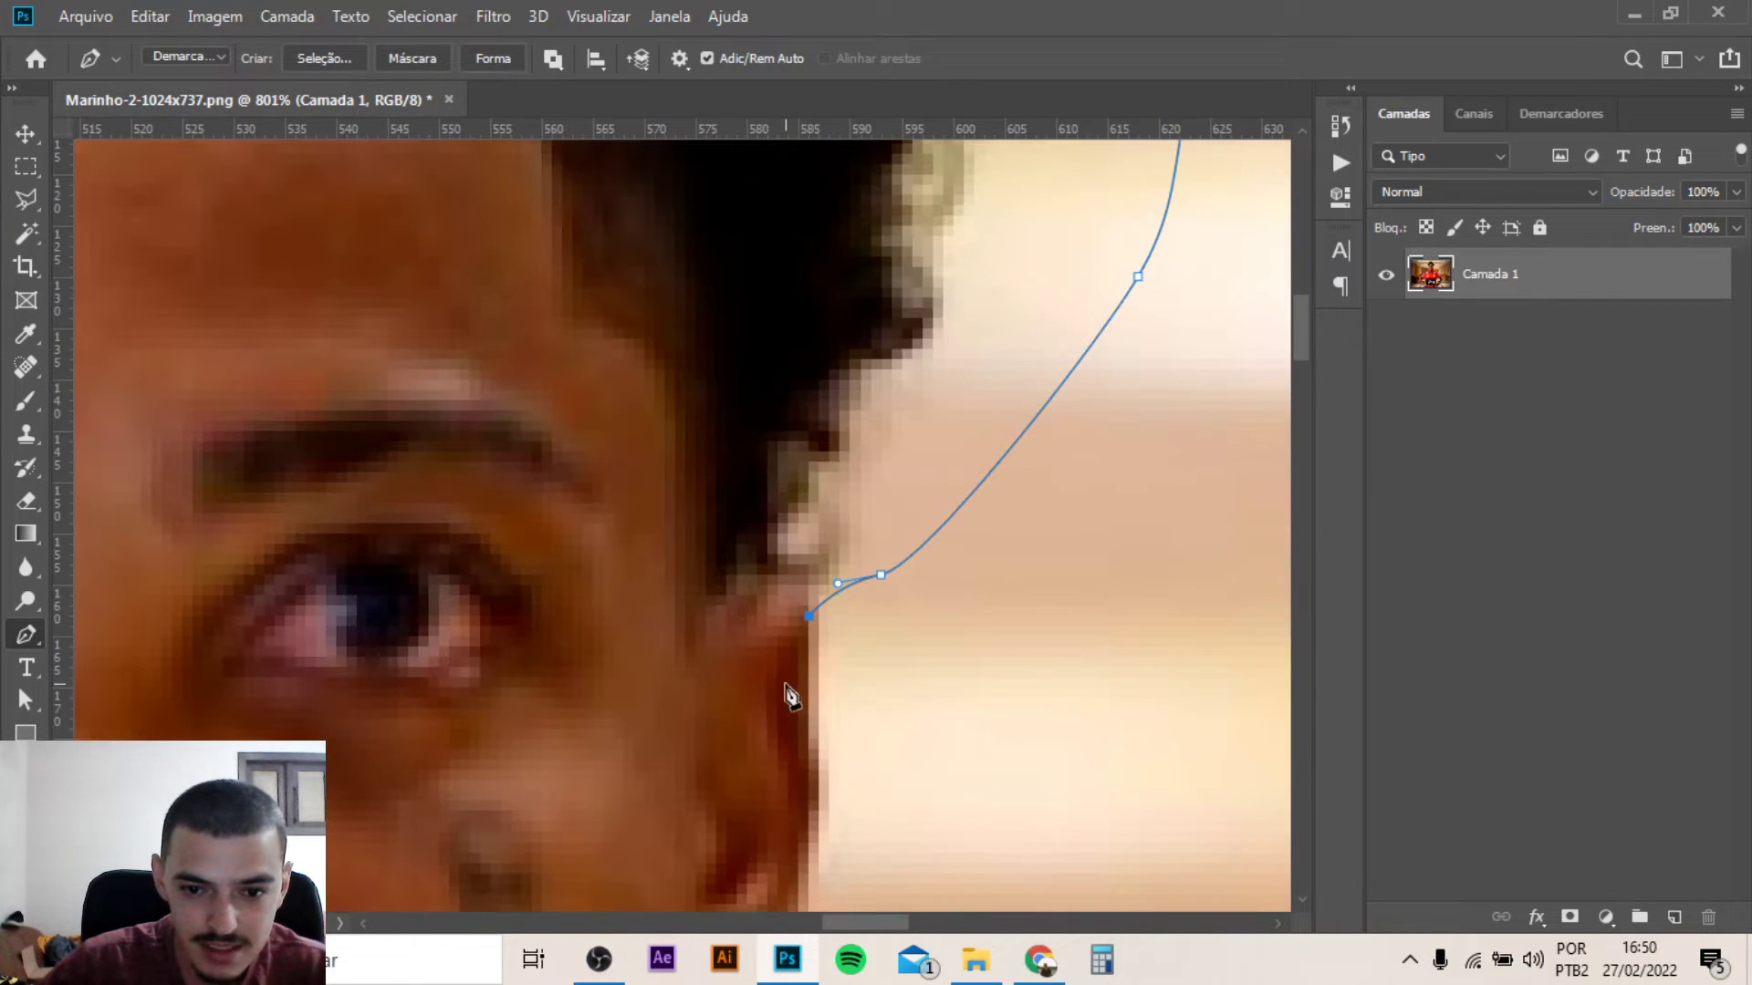
pyautogui.moveTo(809, 708); pyautogui.dragTo(816, 751)
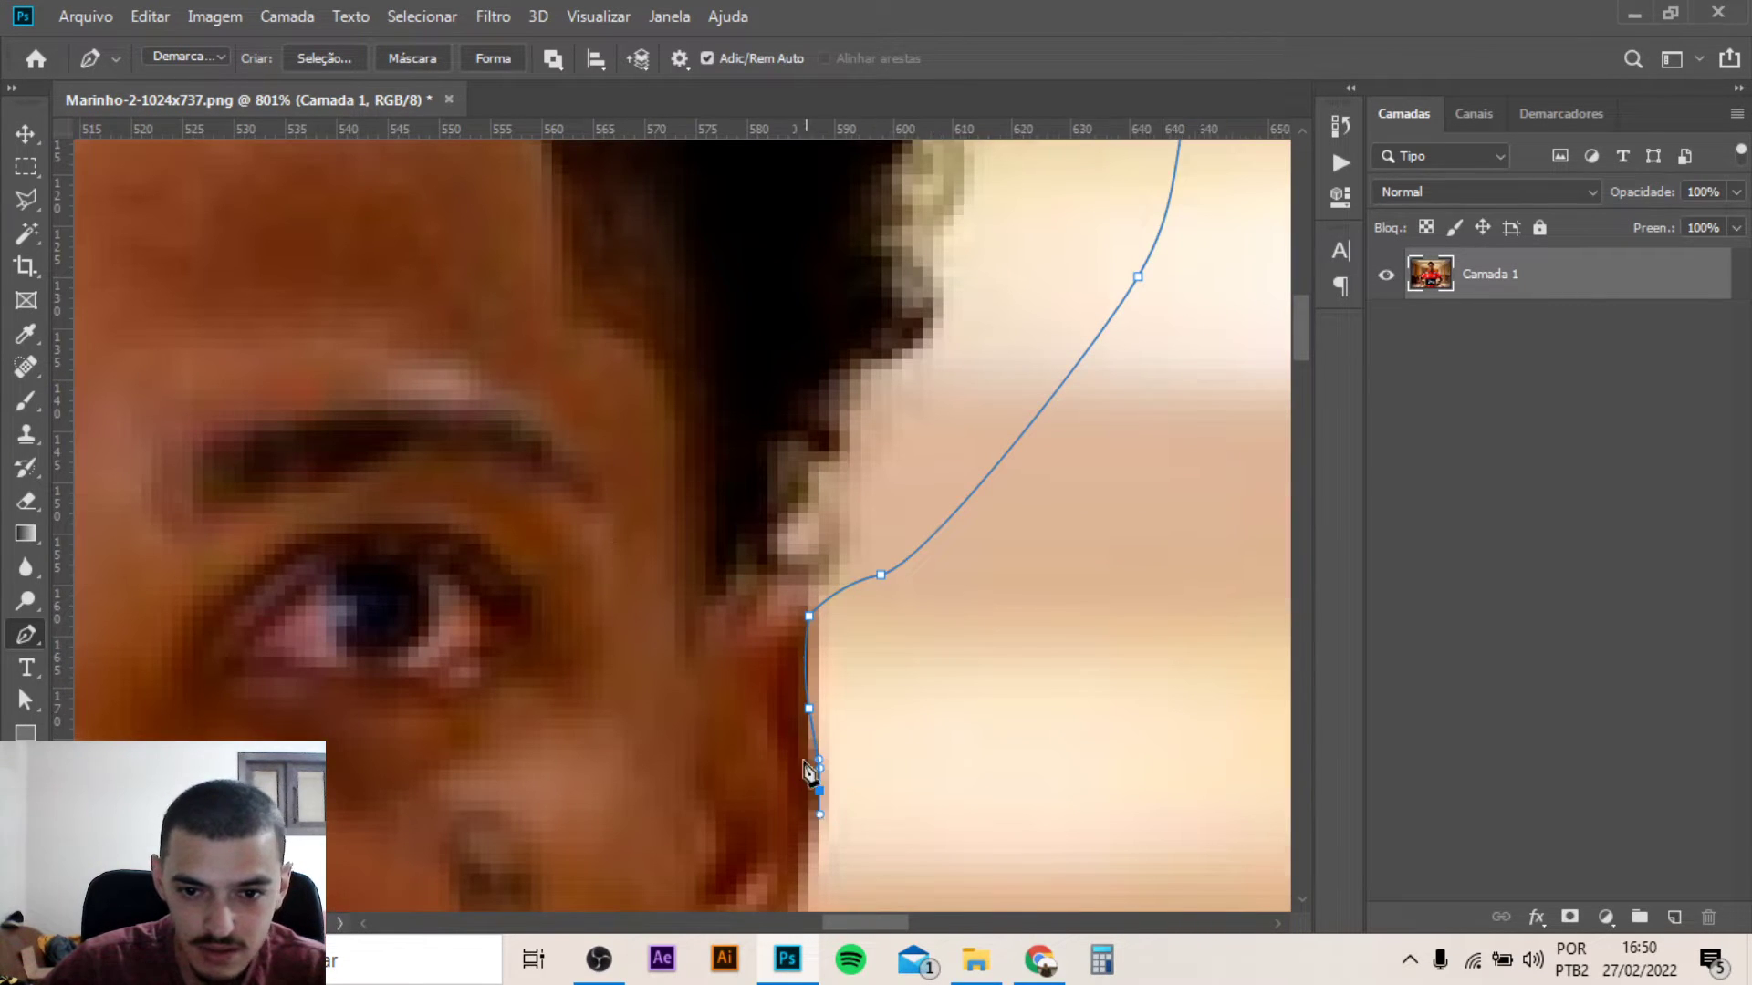
pyautogui.scroll(-6, 817, 812)
pyautogui.scroll(1, 778, 621)
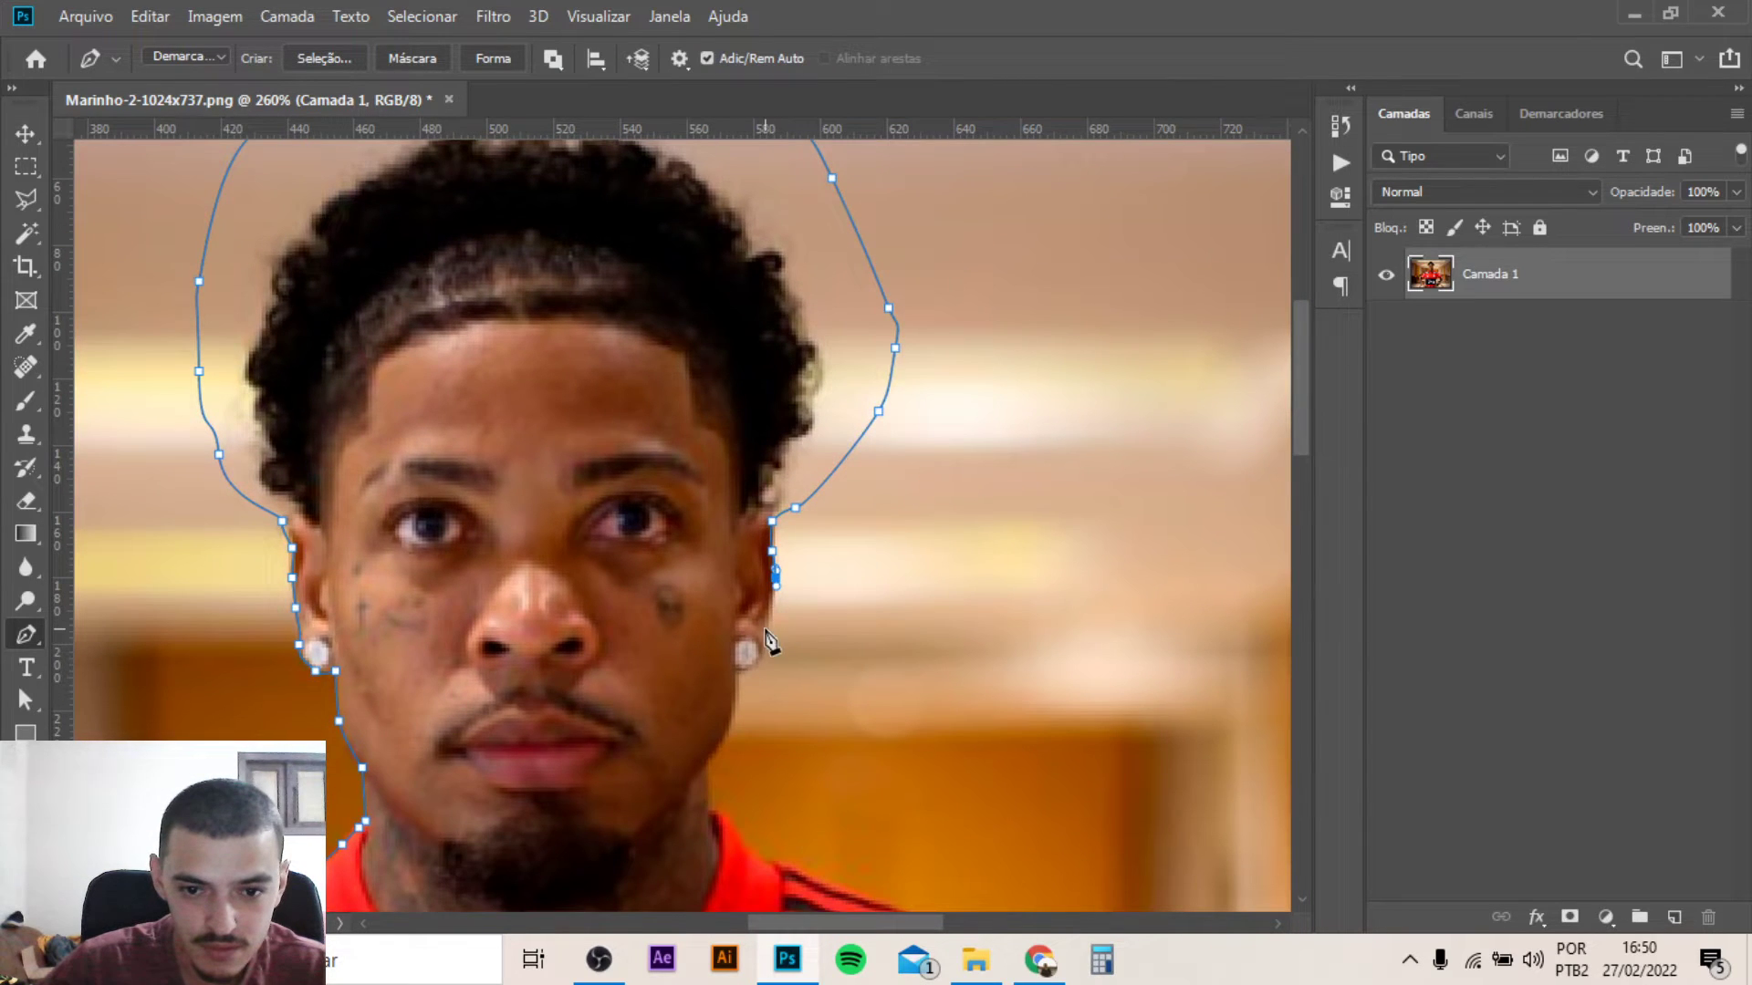
pyautogui.scroll(5, 758, 644)
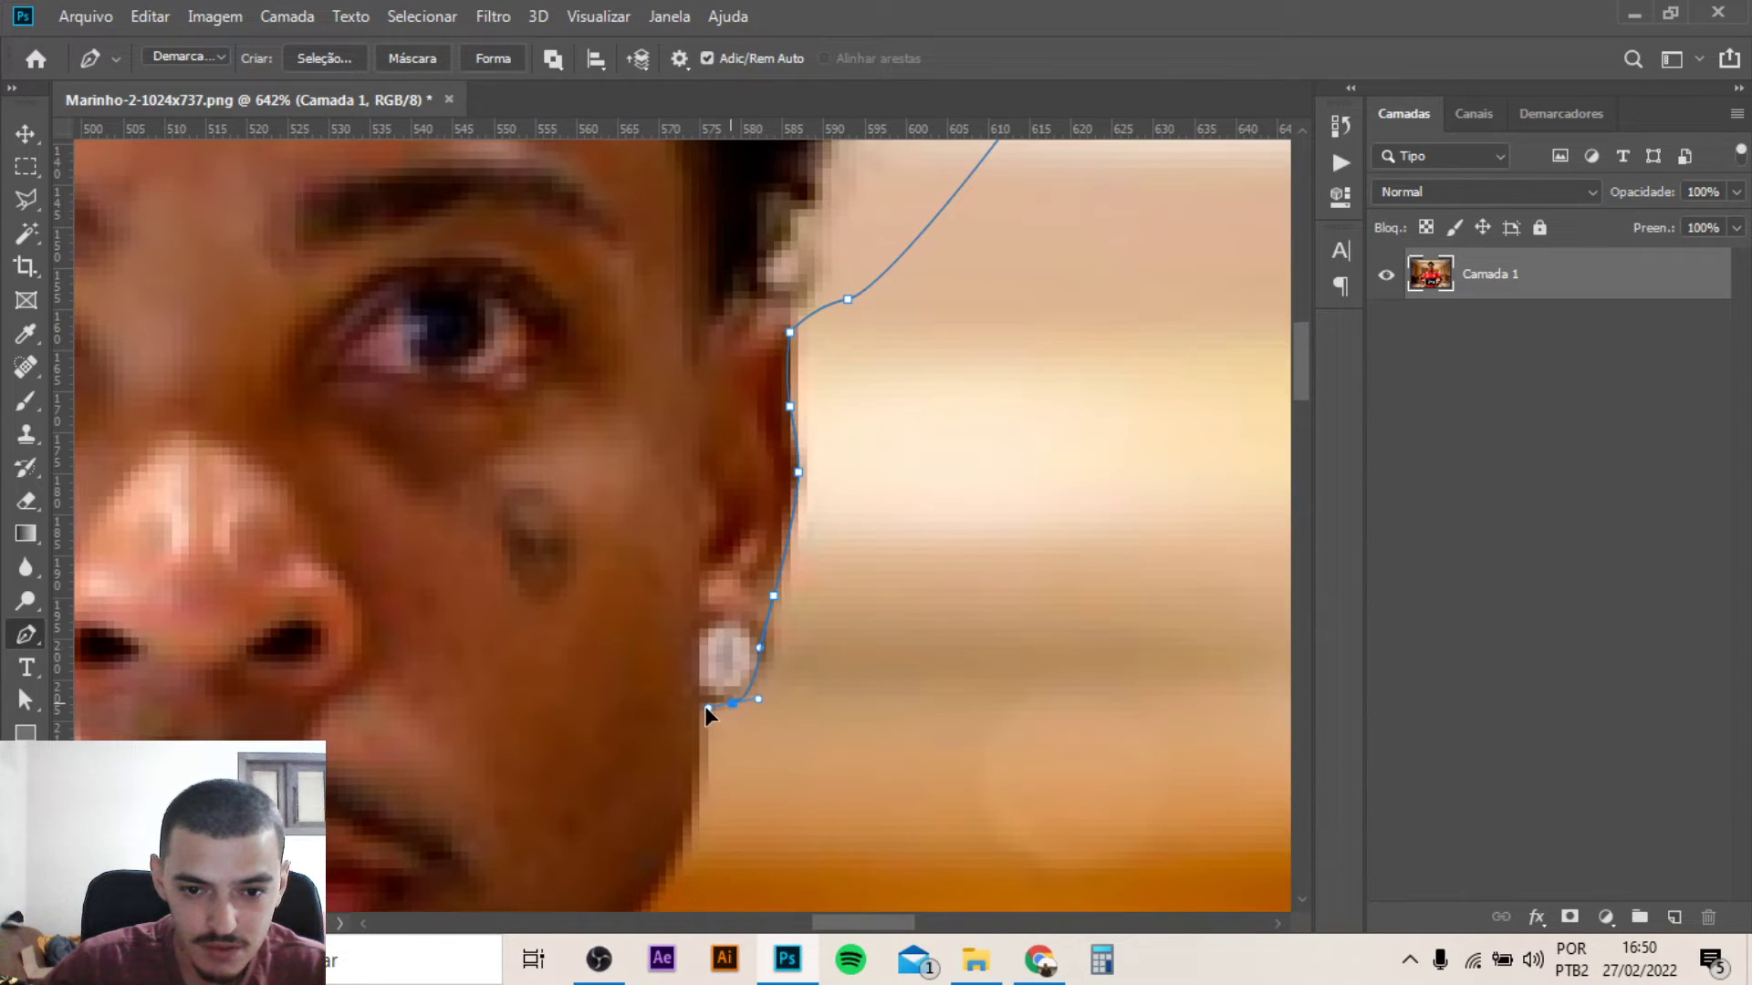
pyautogui.click(704, 706)
pyautogui.scroll(-3, 698, 680)
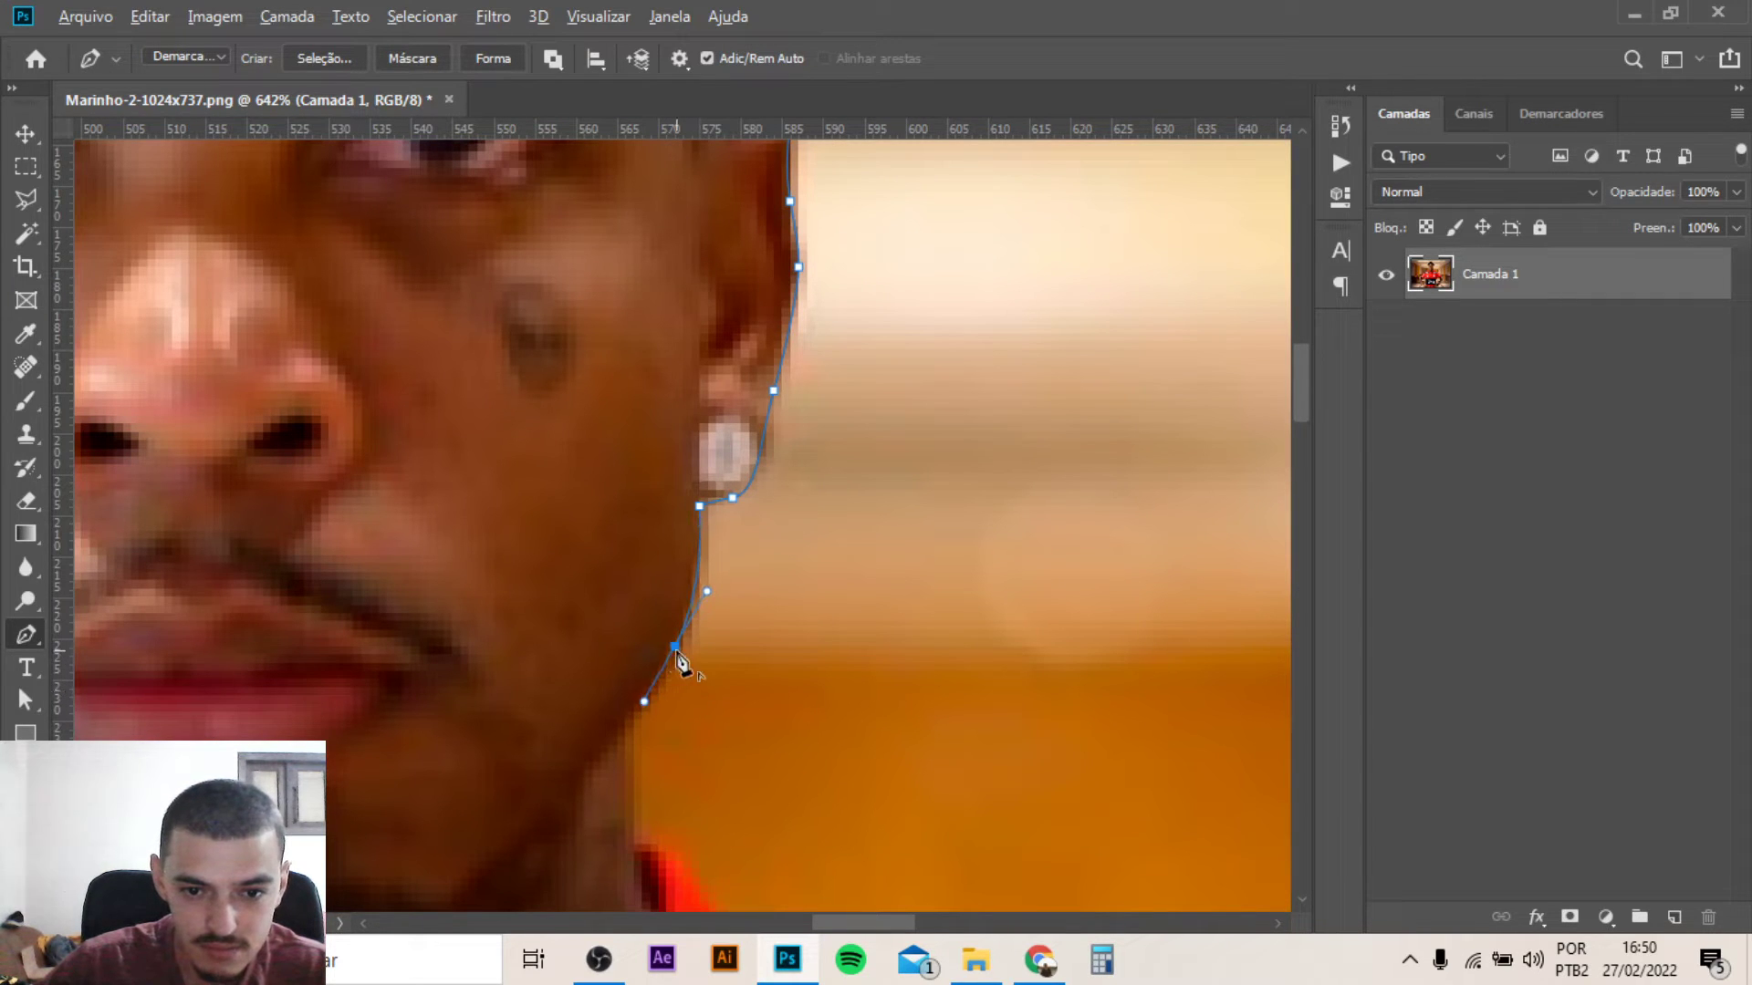
pyautogui.moveTo(633, 704); pyautogui.dragTo(615, 722)
# Extend the outline along the right shoulder toward the sleeve
pyautogui.scroll(-1, 638, 693)
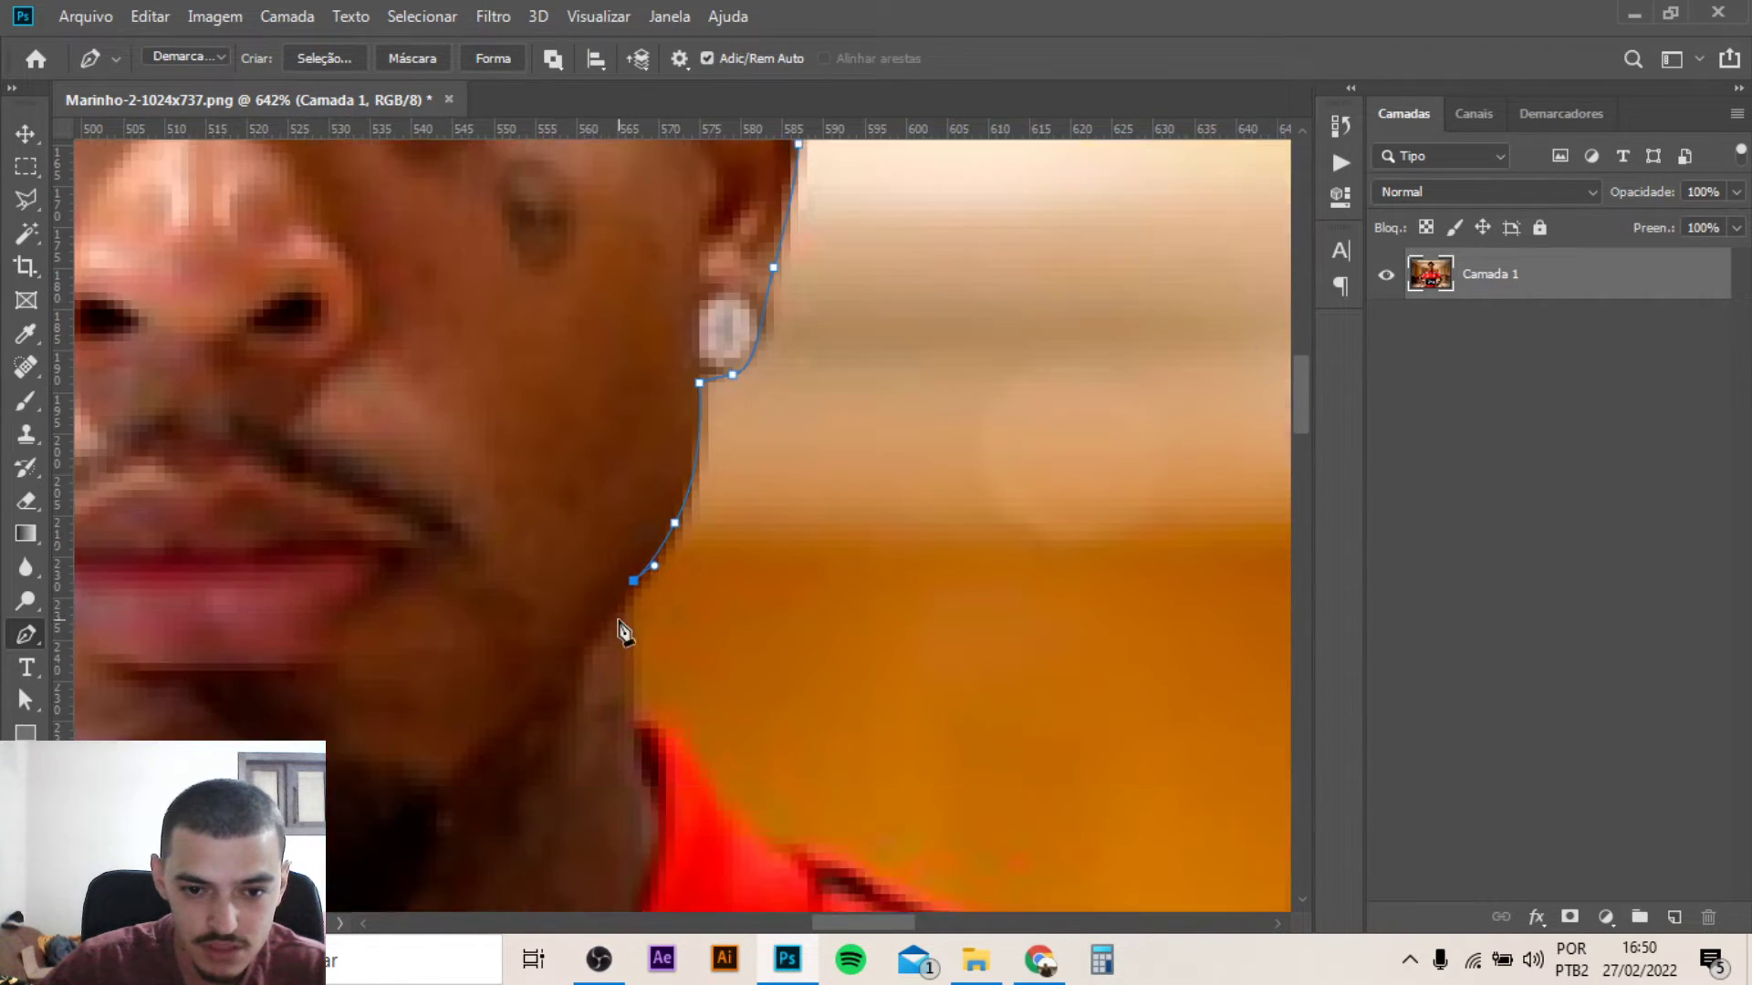
pyautogui.scroll(-4, 637, 593)
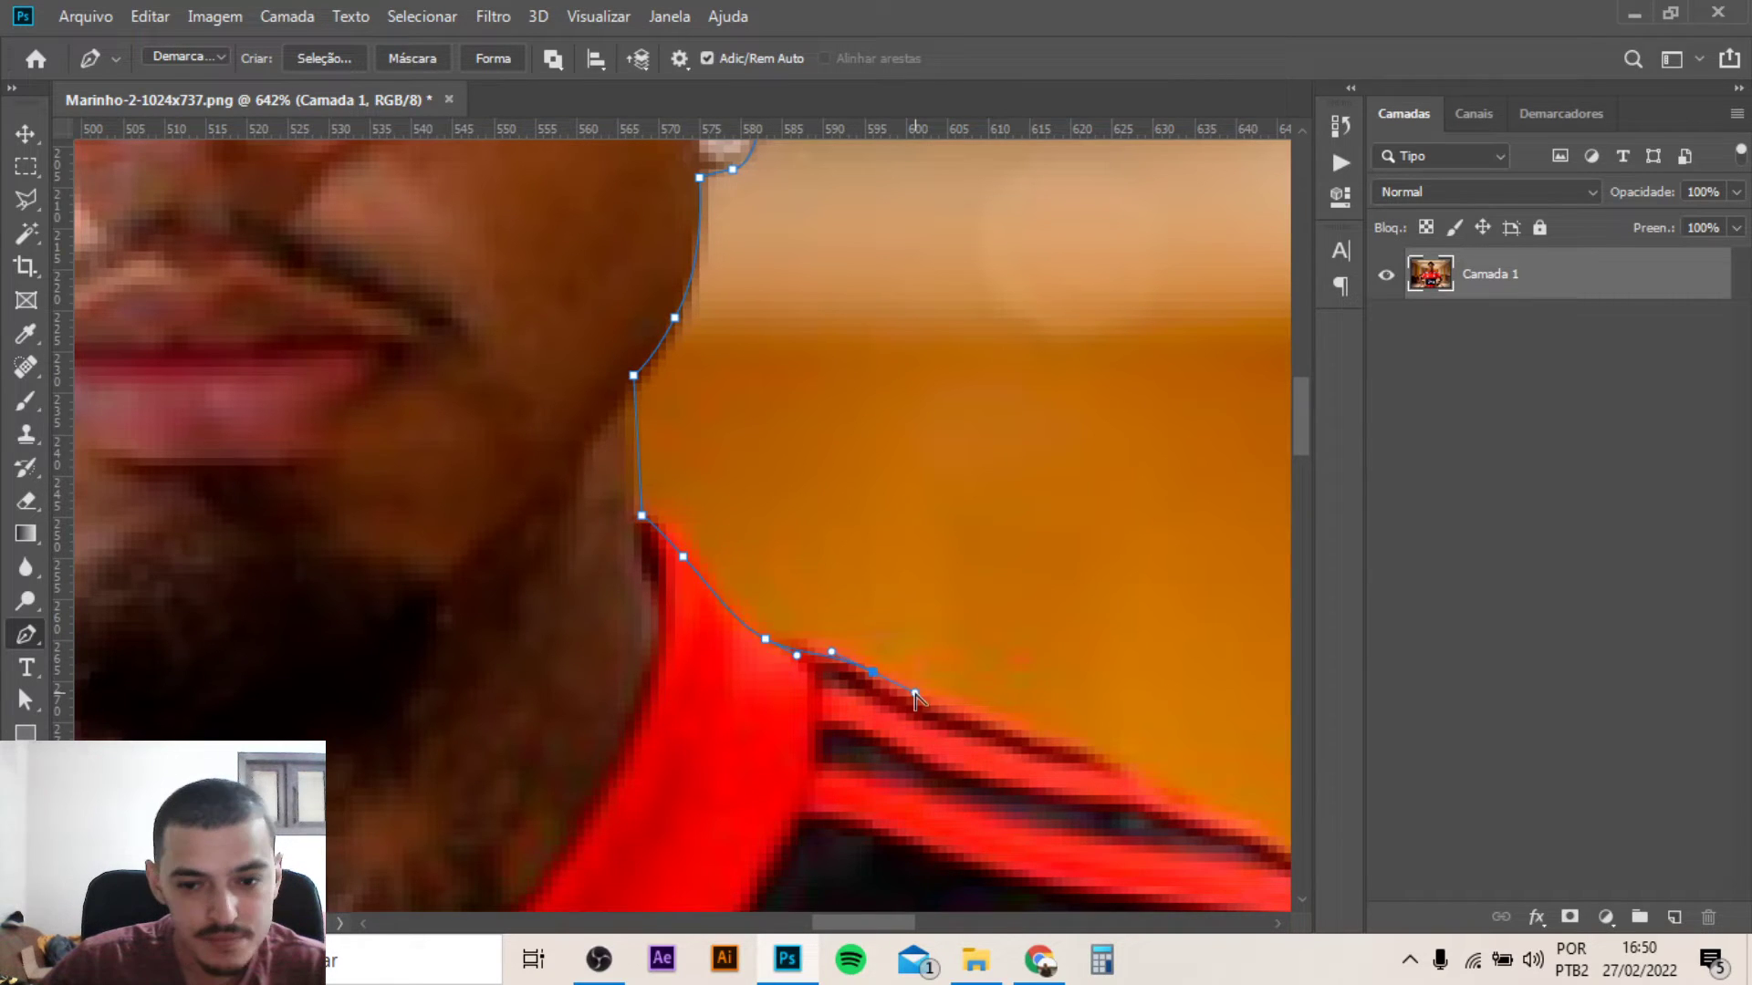
pyautogui.scroll(-5, 915, 698)
pyautogui.scroll(3, 632, 493)
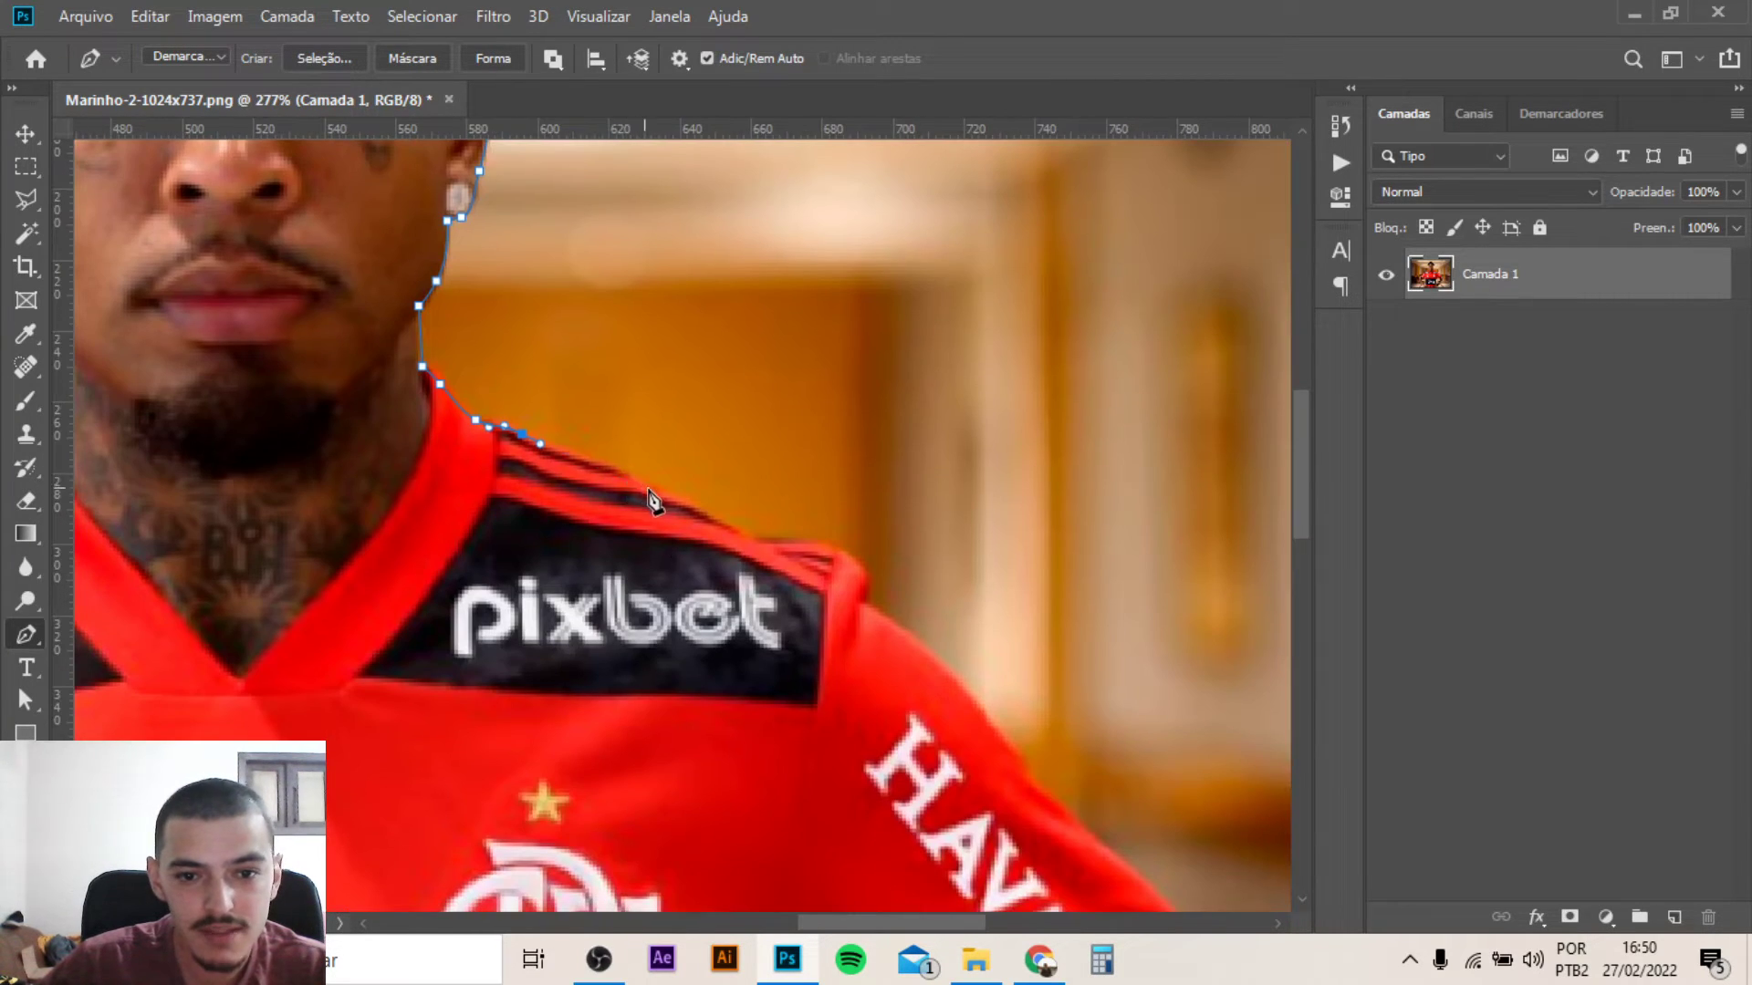
pyautogui.moveTo(764, 540); pyautogui.dragTo(789, 543)
pyautogui.moveTo(827, 548); pyautogui.dragTo(844, 558)
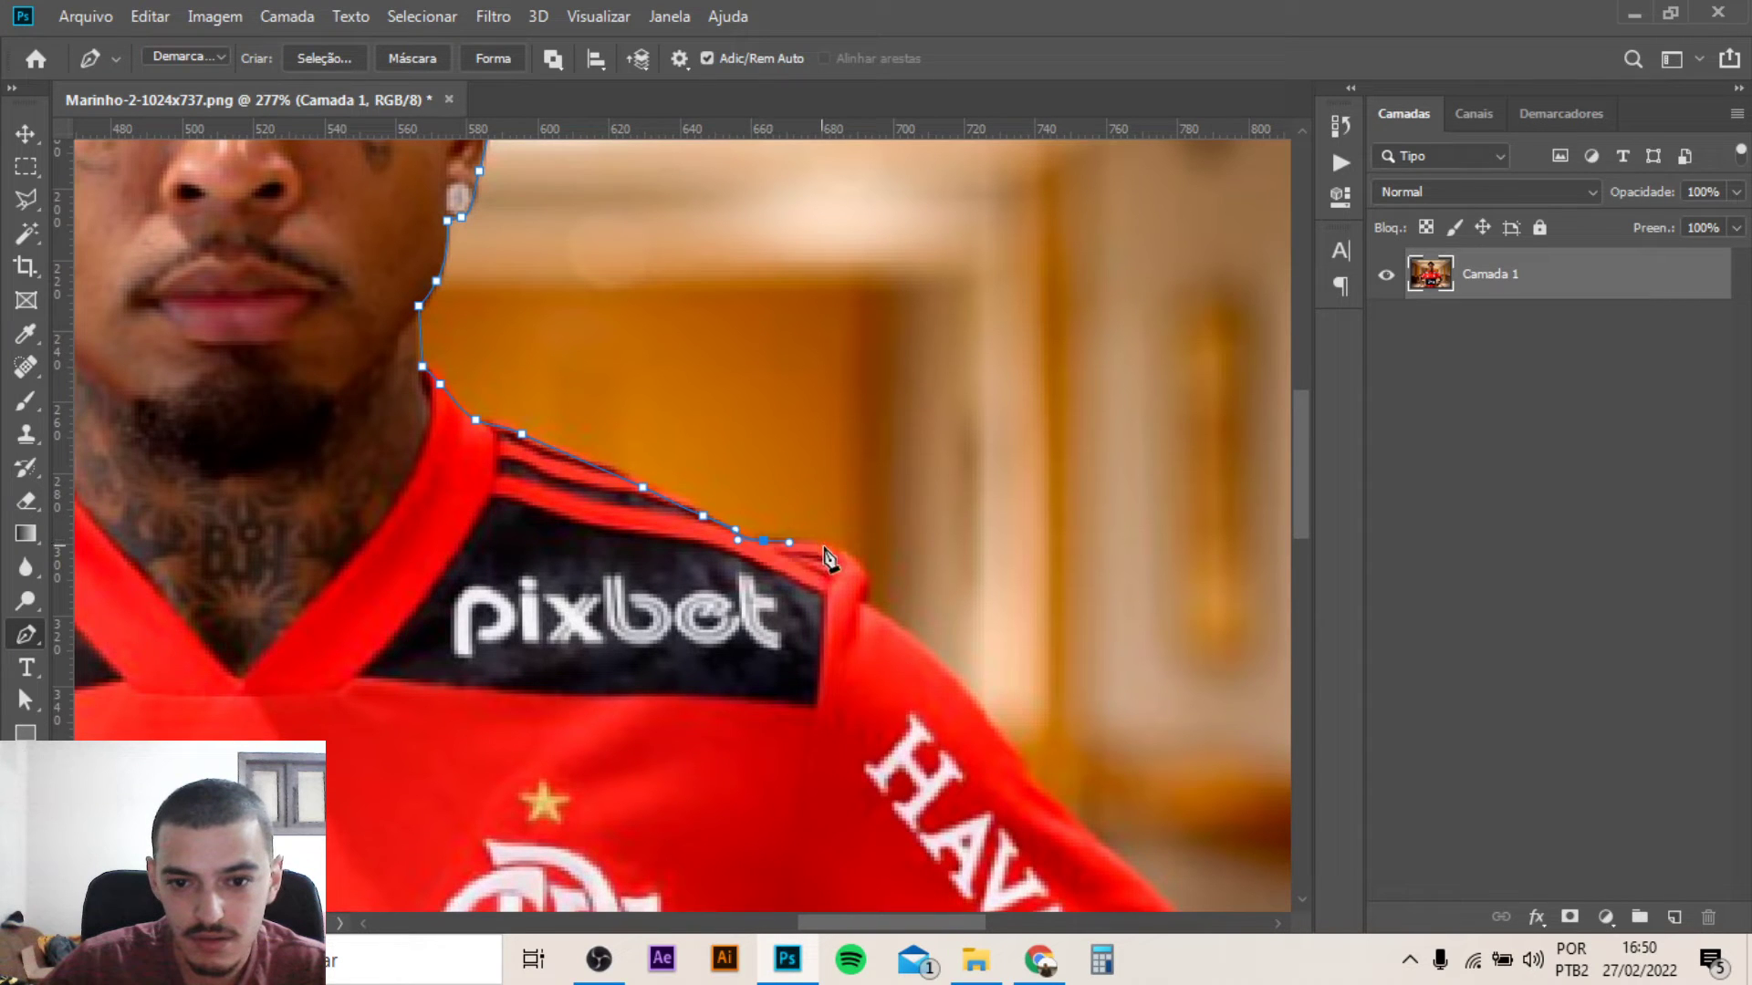
pyautogui.scroll(-5, 877, 630)
# Add a pen point at the player's shoulder corner, undoing the misplaced curved point
pyautogui.scroll(1, 721, 429)
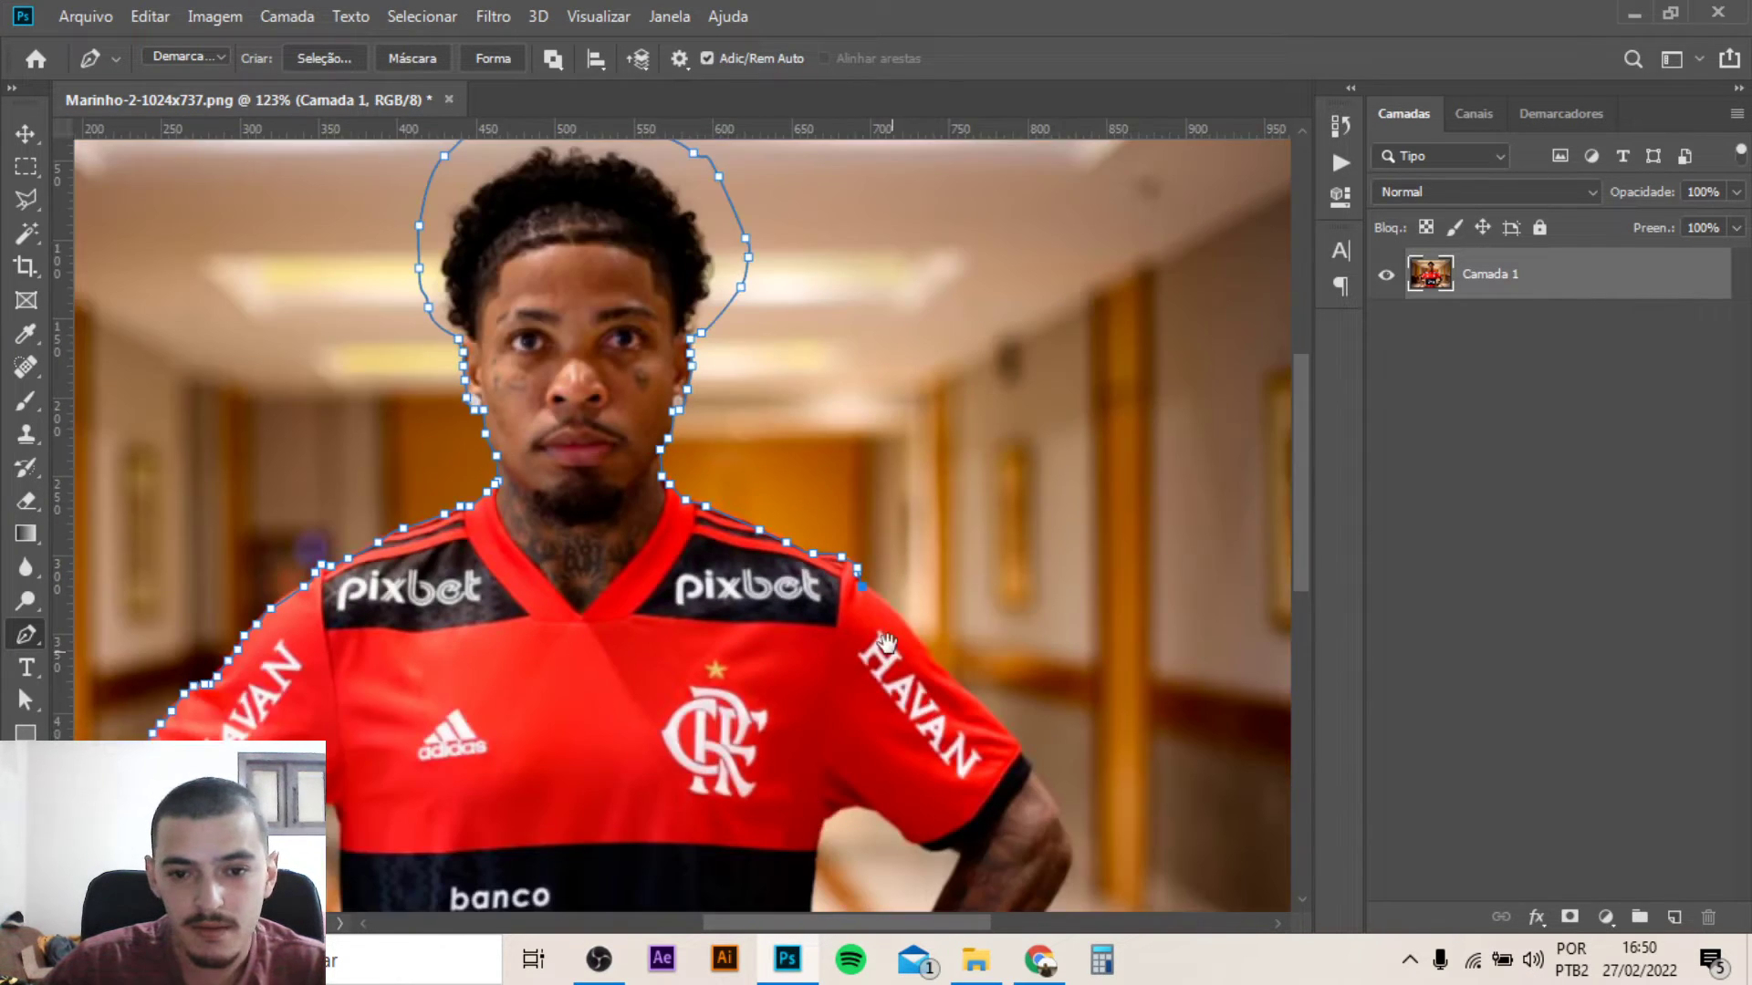
pyautogui.scroll(1, 720, 429)
pyautogui.scroll(3, 721, 434)
pyautogui.scroll(2, 742, 379)
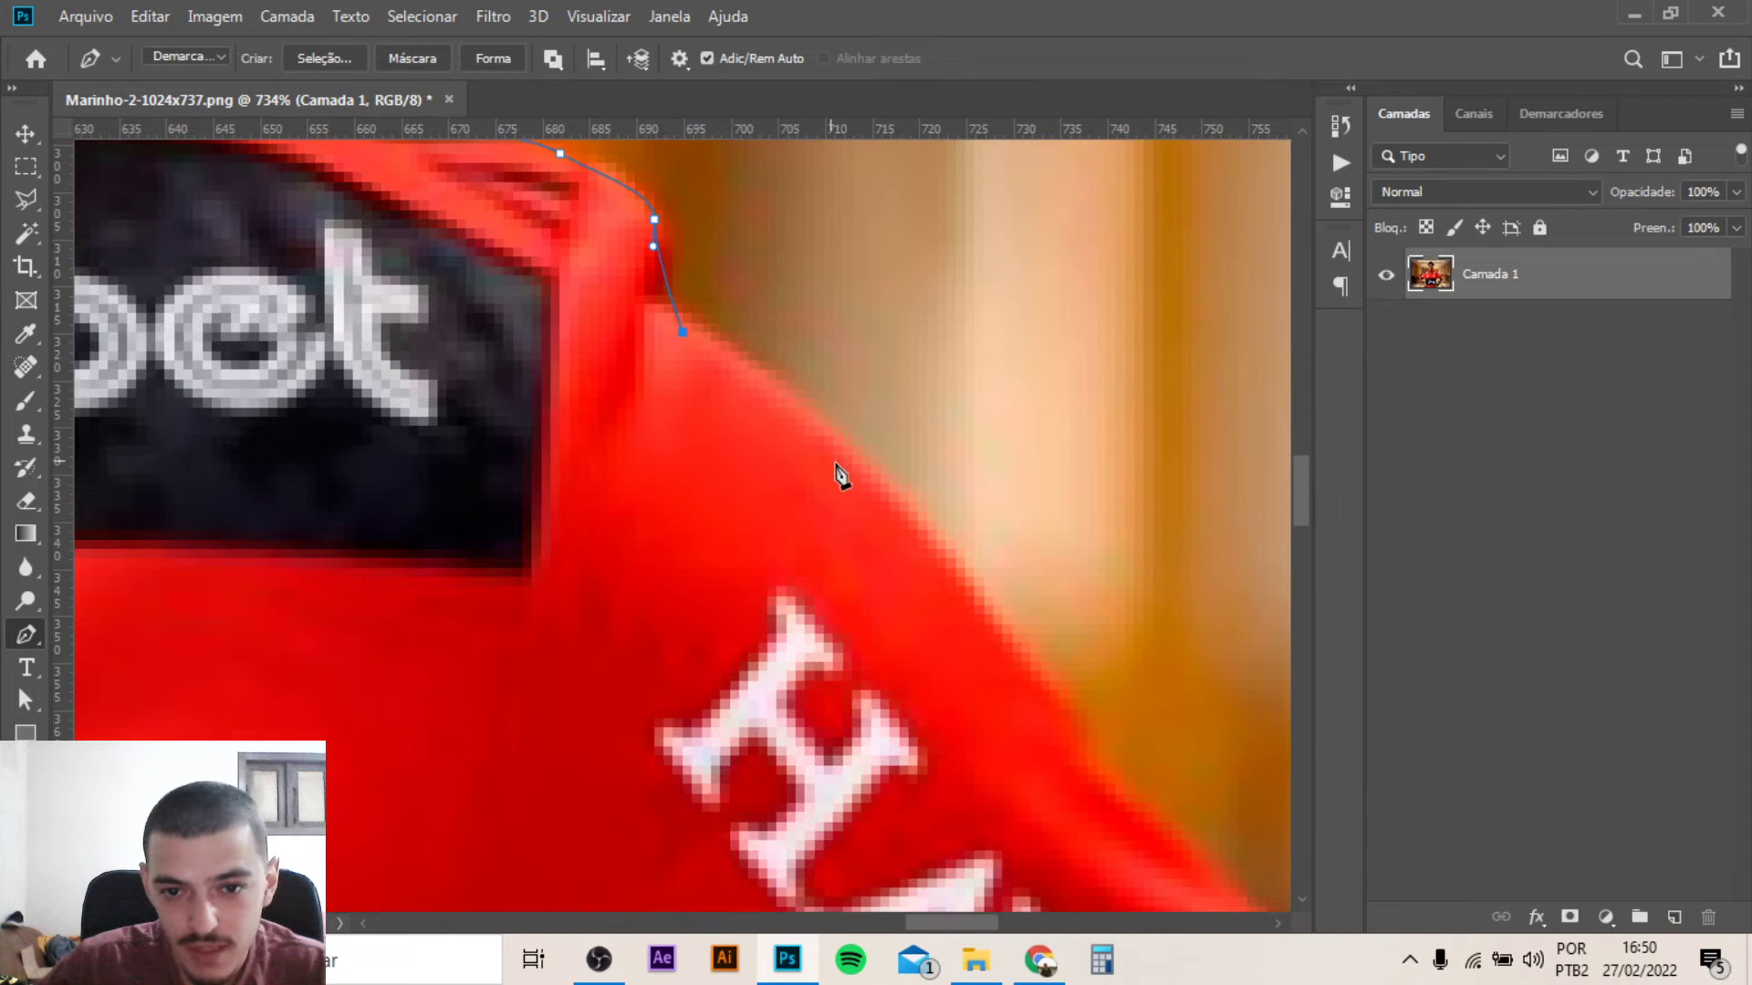
pyautogui.moveTo(843, 473); pyautogui.dragTo(928, 544)
pyautogui.hotkey('ctrl', 'z')
pyautogui.hotkey('ctrl', 'z')
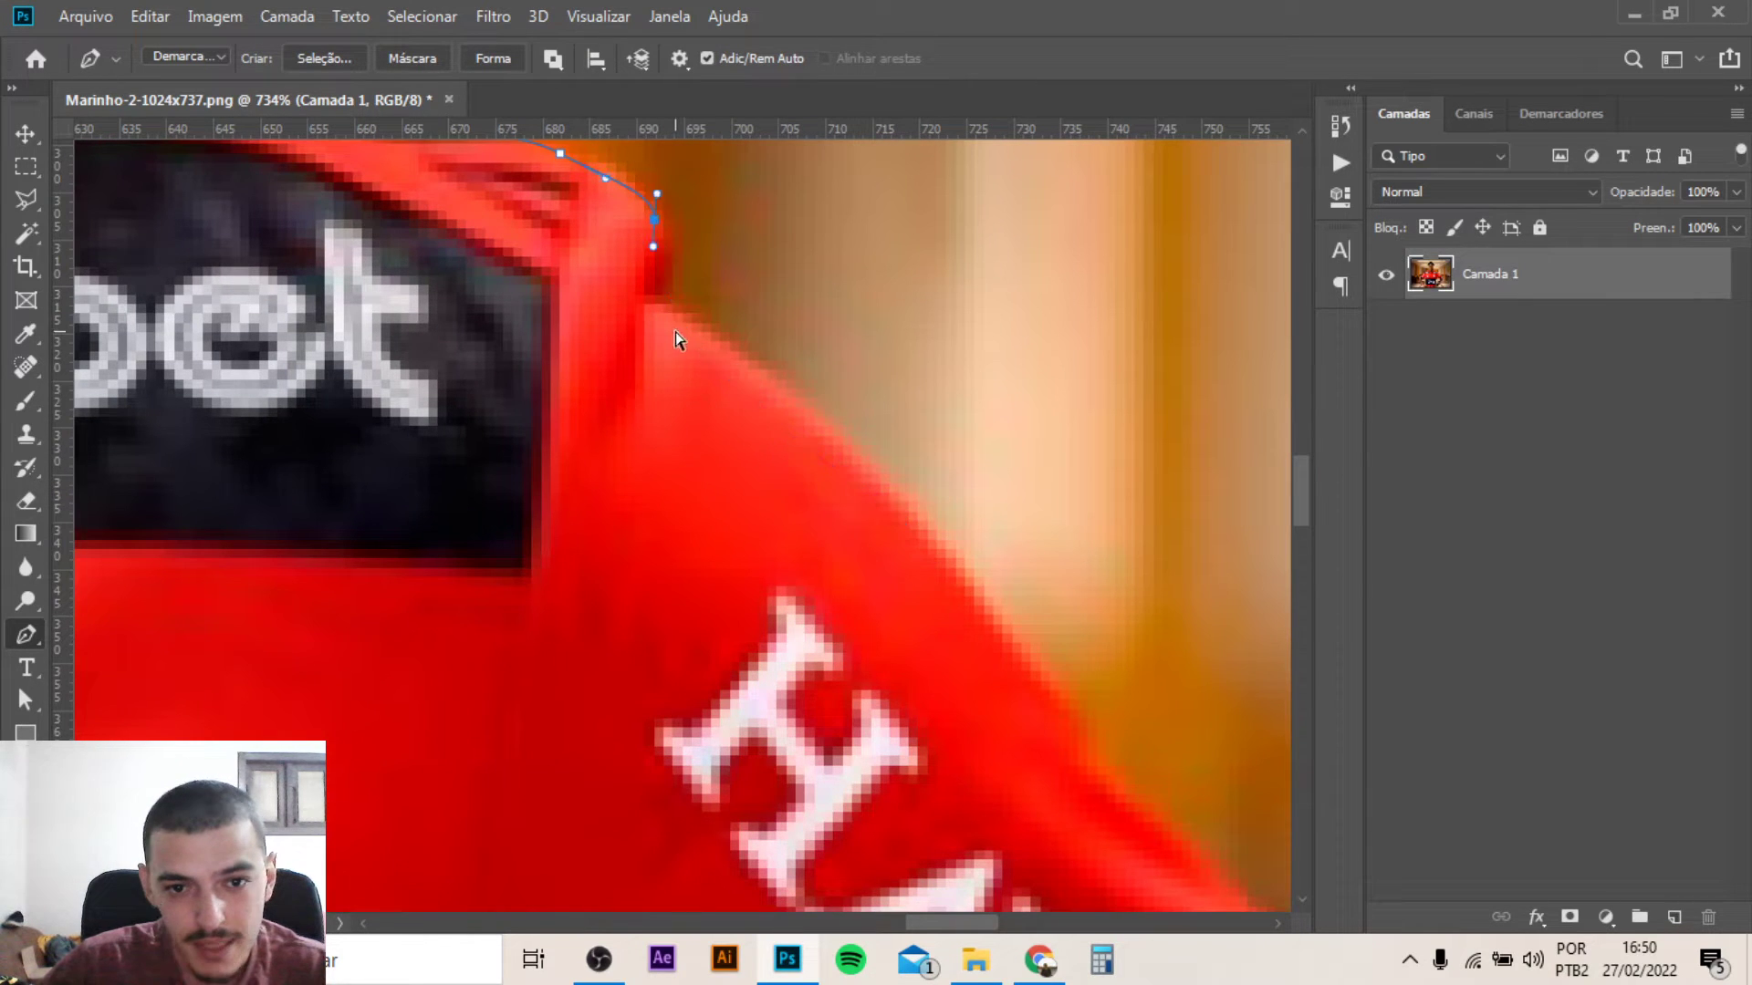
pyautogui.hotkey('ctrl', 'z')
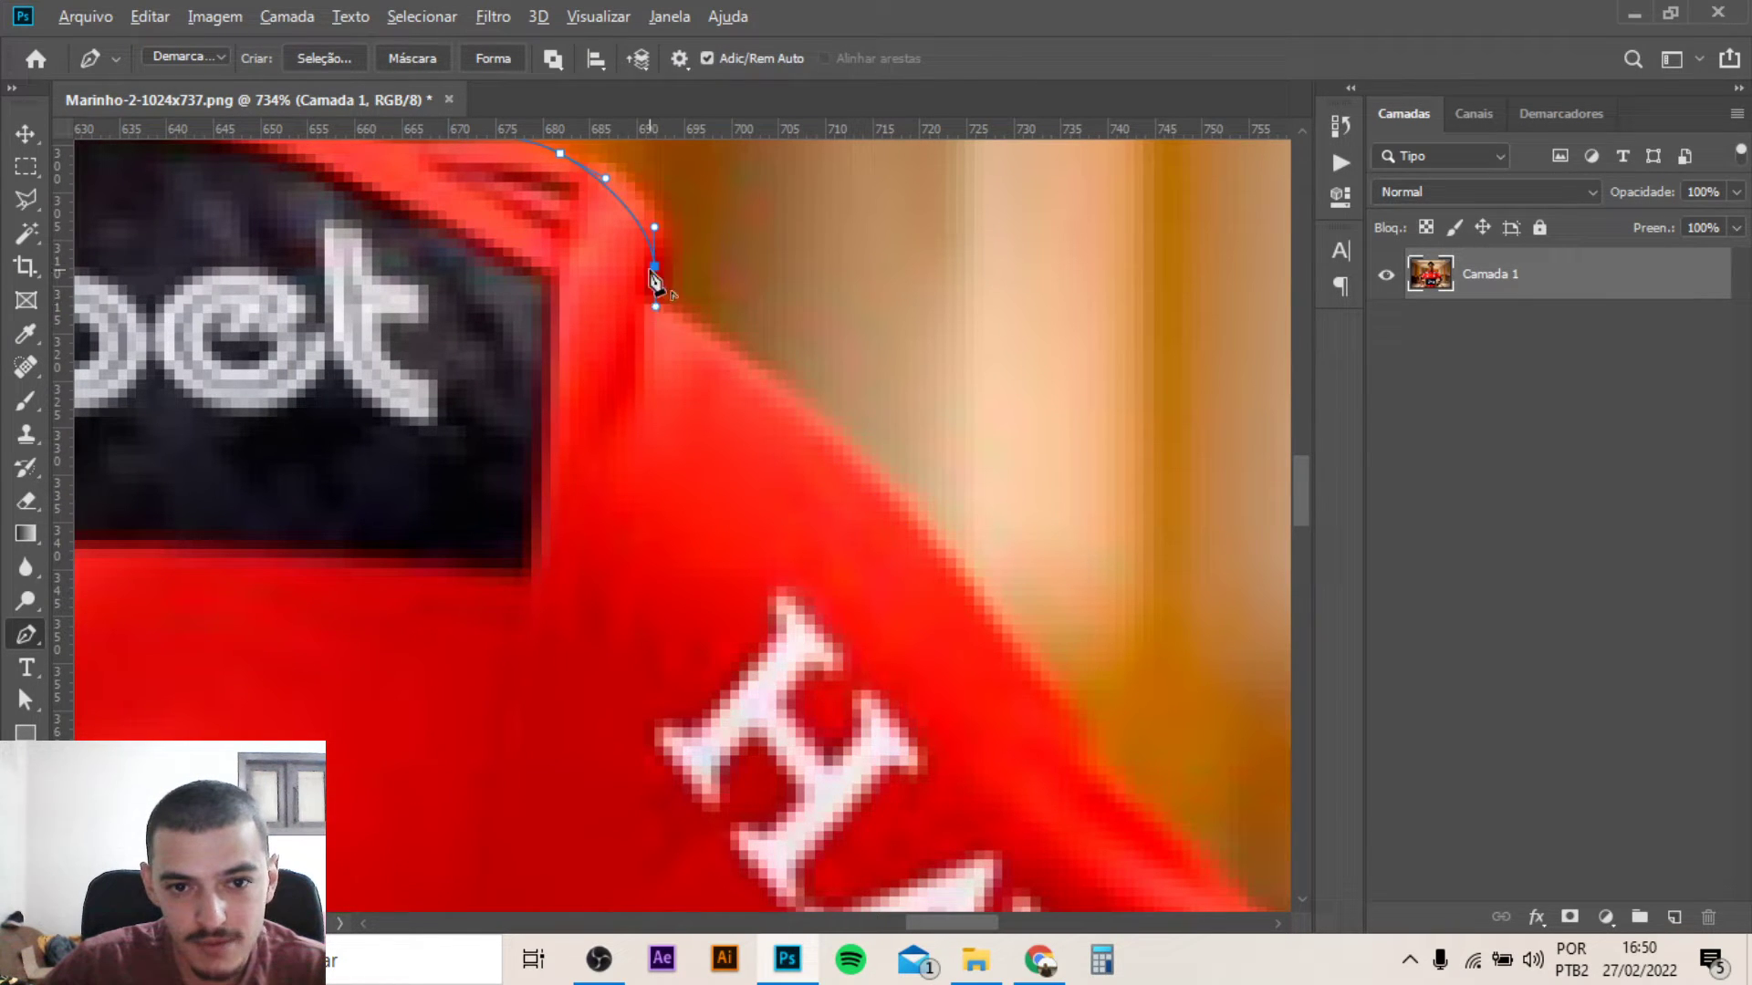
pyautogui.click(654, 302)
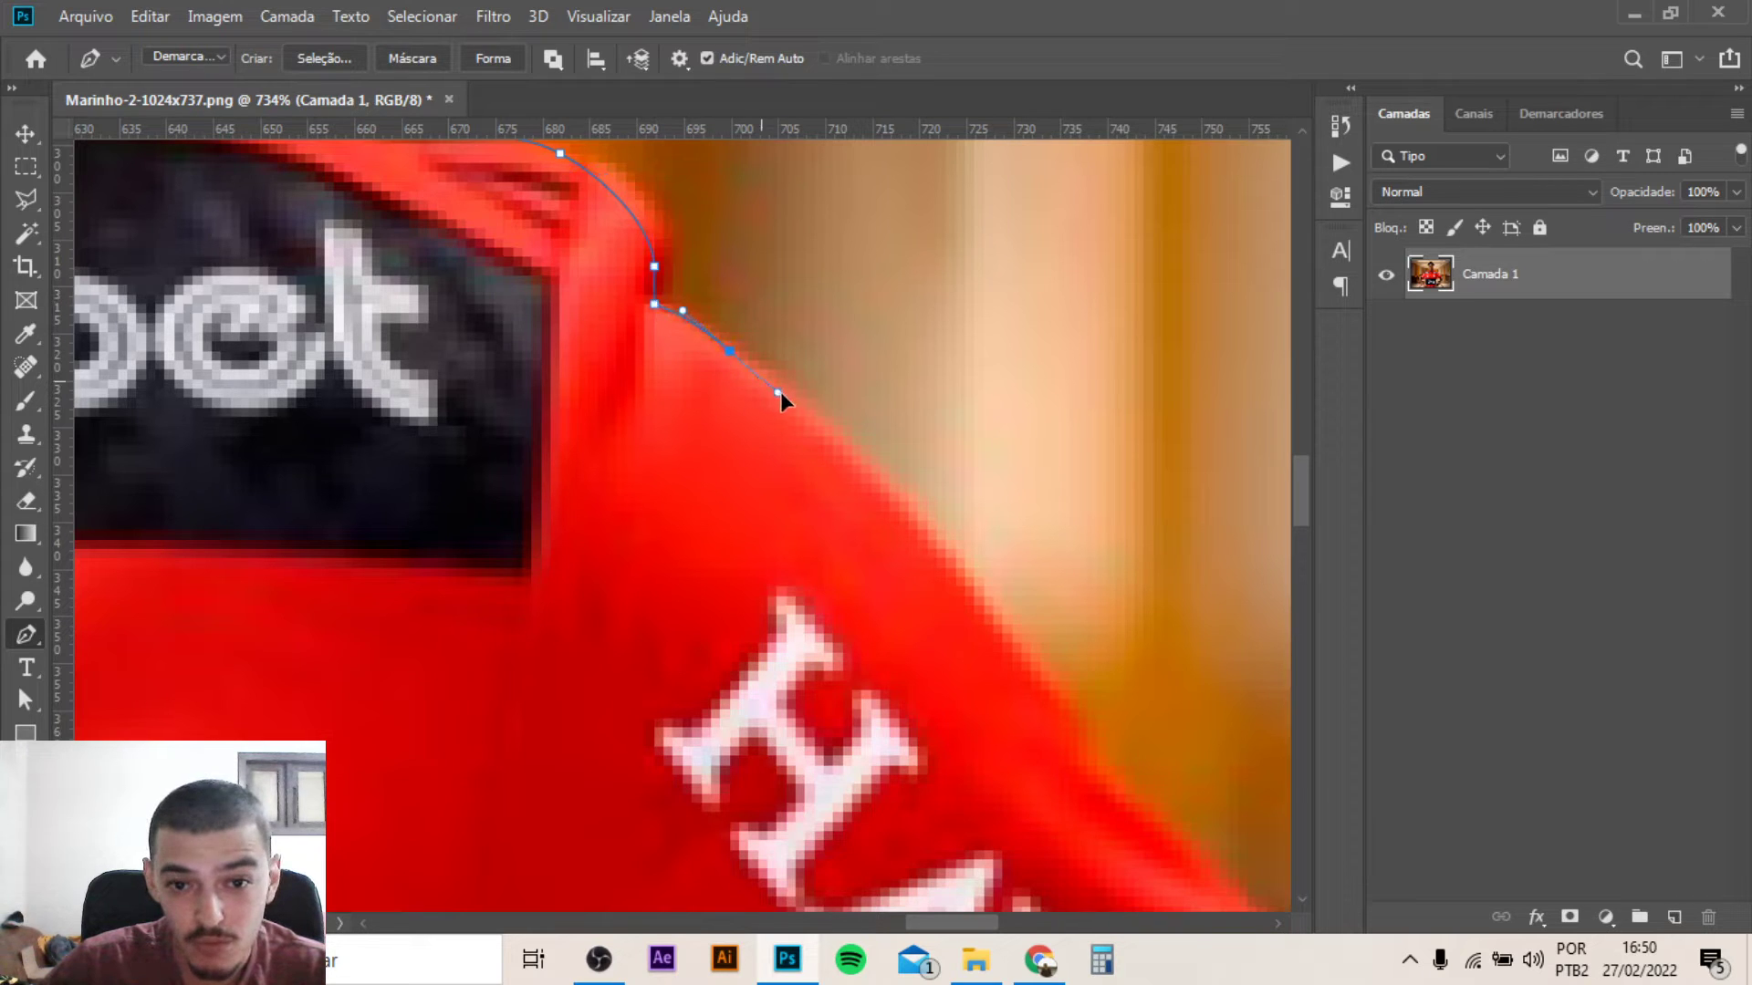
# Bend the path around the HAVAN sleeve hem and down the outer arm, undoing stray arm points
pyautogui.scroll(-1, 780, 393)
pyautogui.scroll(-1, 711, 374)
pyautogui.scroll(-1, 639, 356)
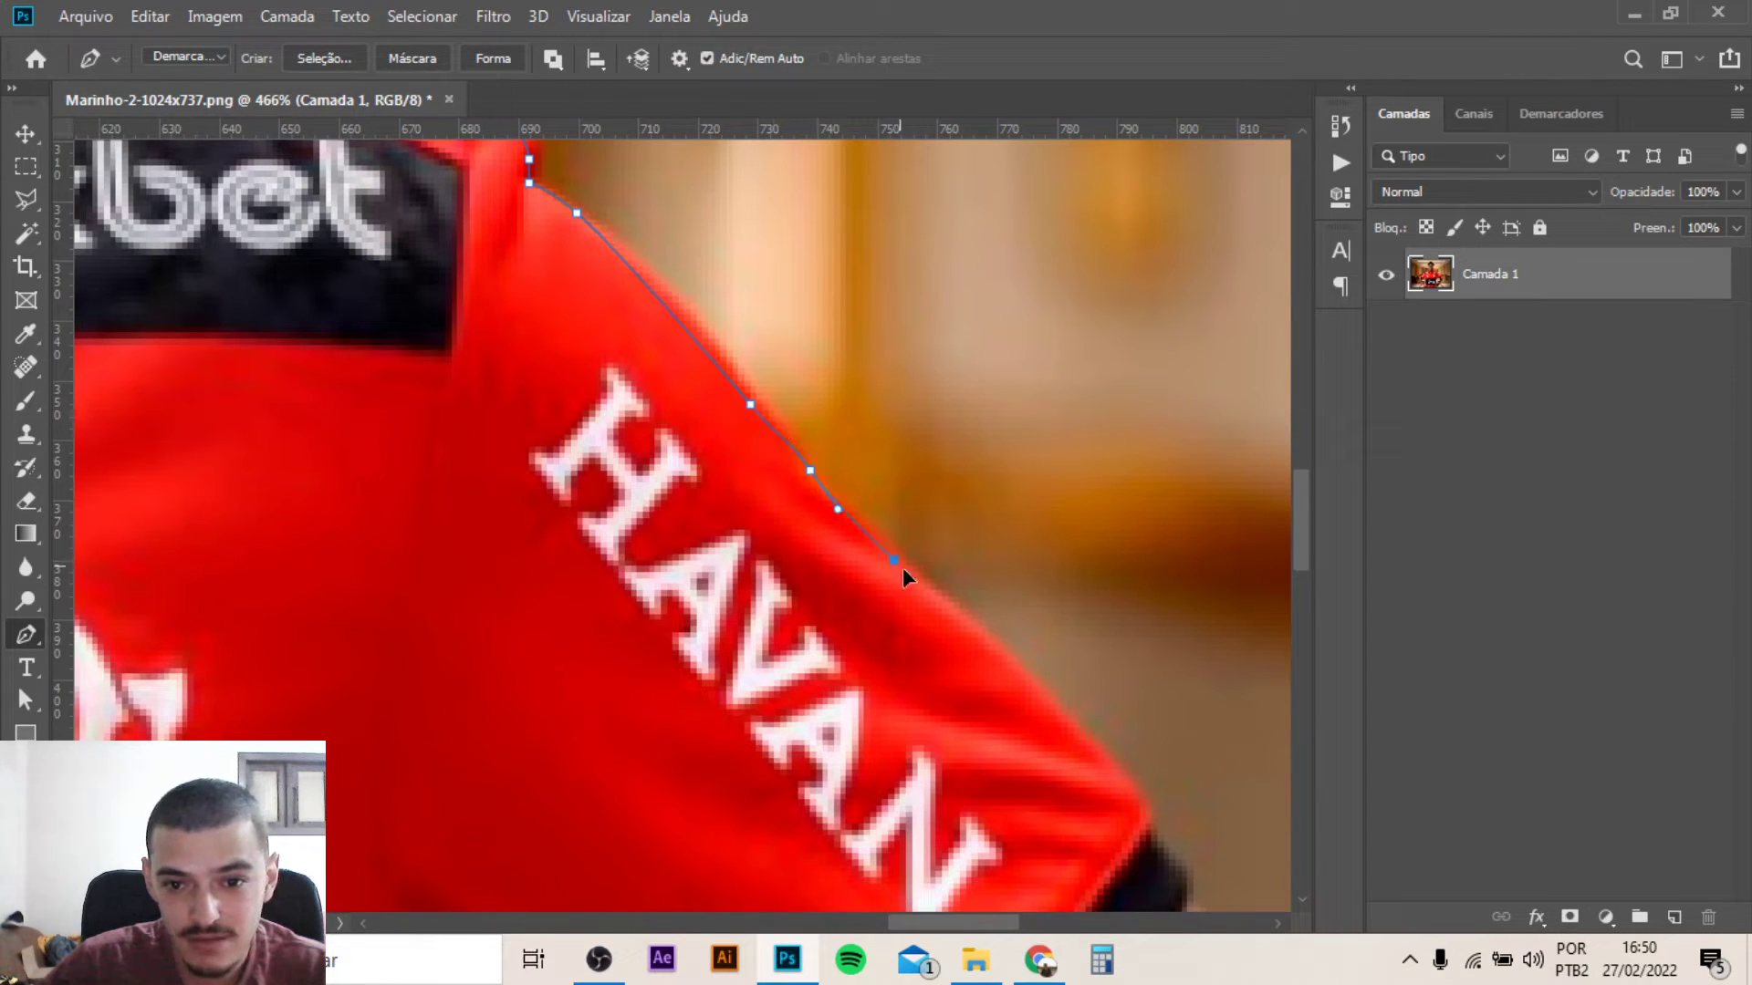
pyautogui.scroll(-3, 921, 584)
pyautogui.scroll(2, 821, 474)
pyautogui.scroll(1, 798, 442)
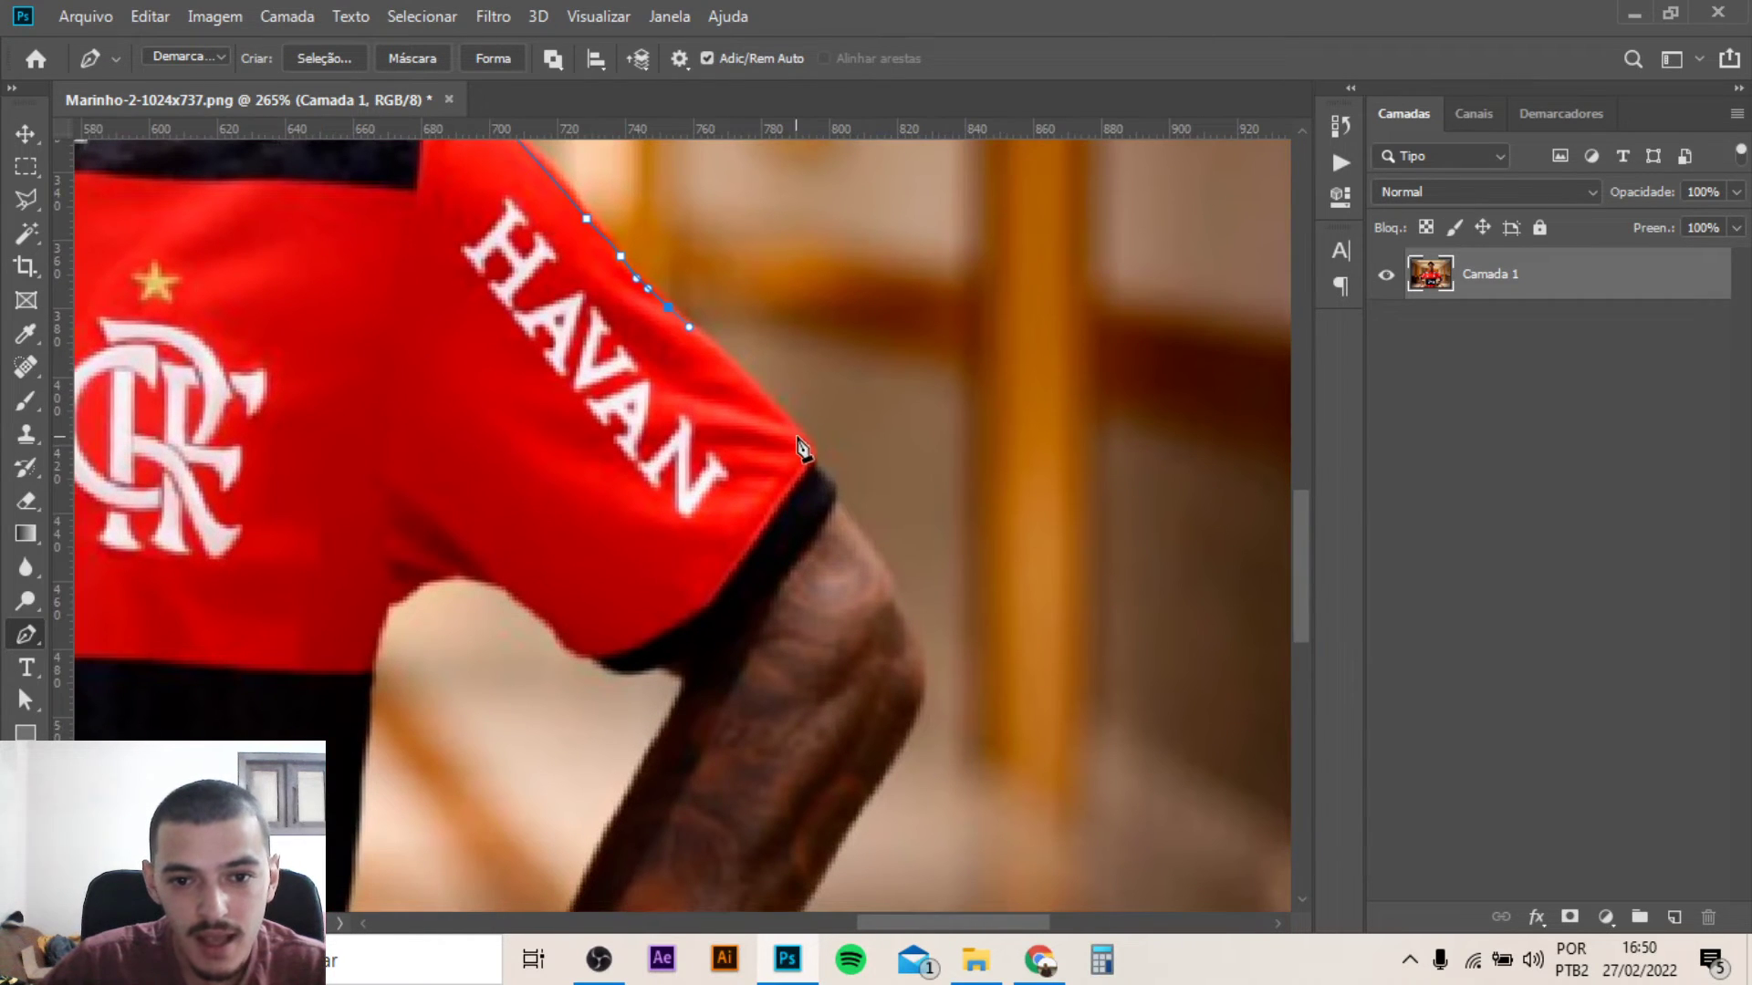
pyautogui.scroll(3, 800, 451)
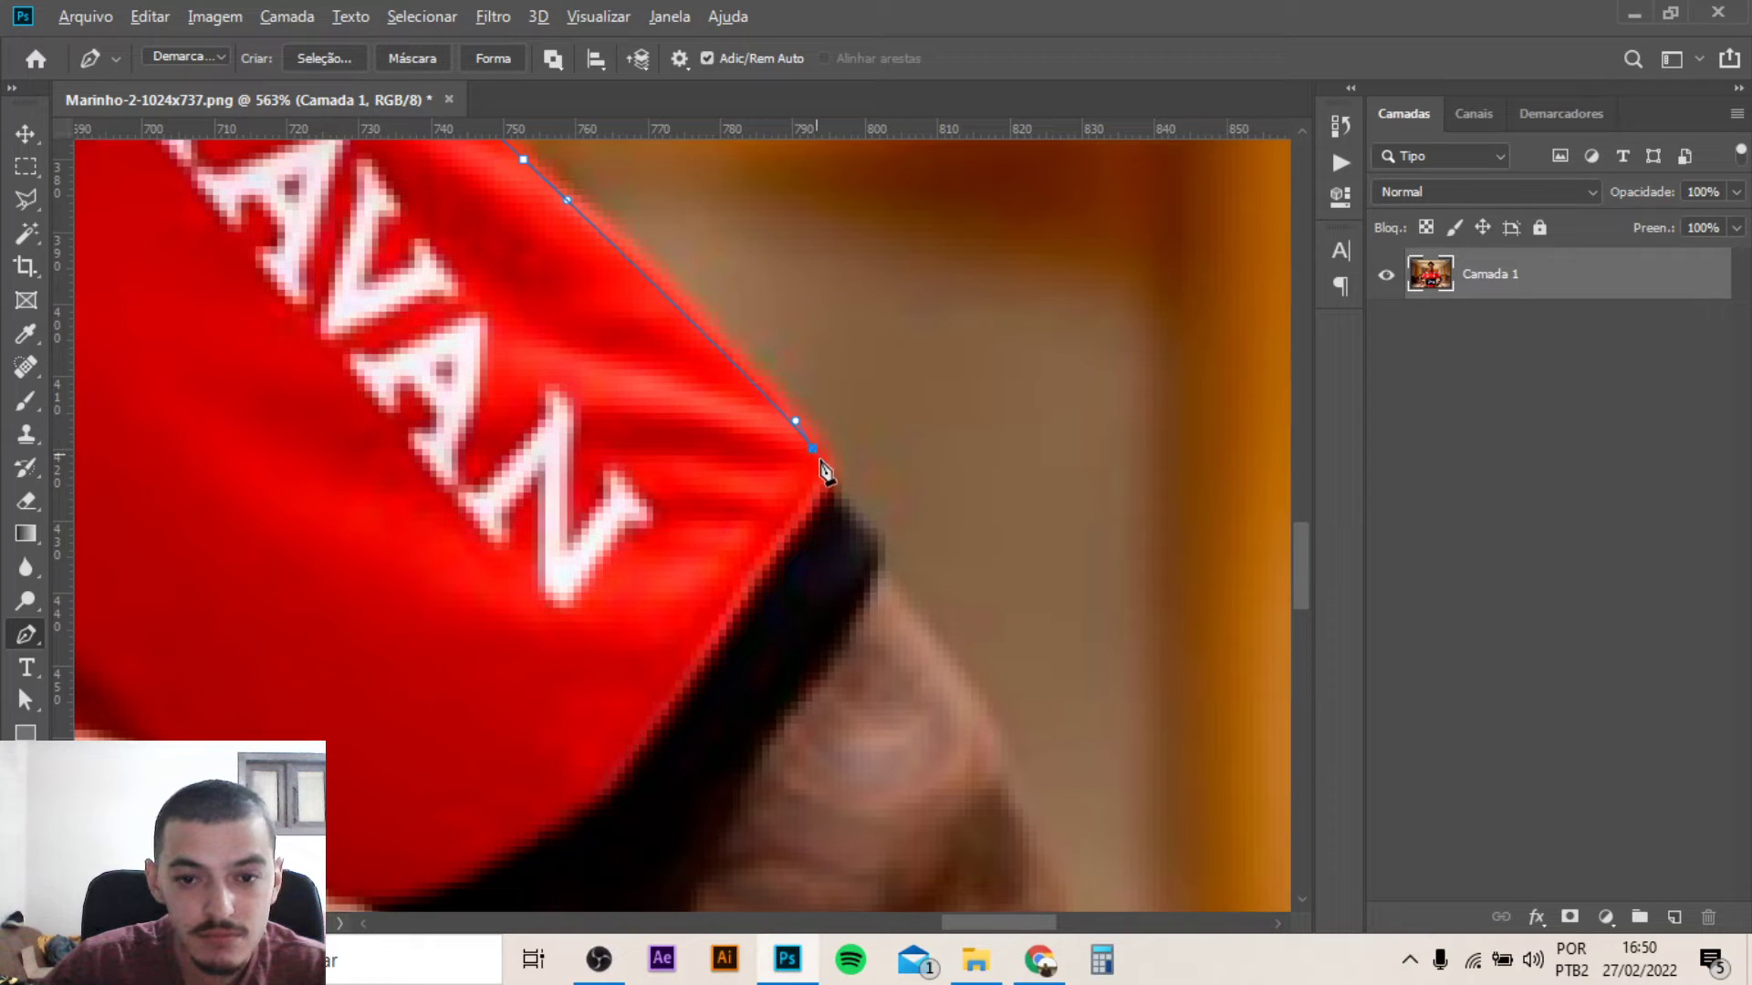
pyautogui.scroll(2, 602, 301)
pyautogui.scroll(1, 638, 383)
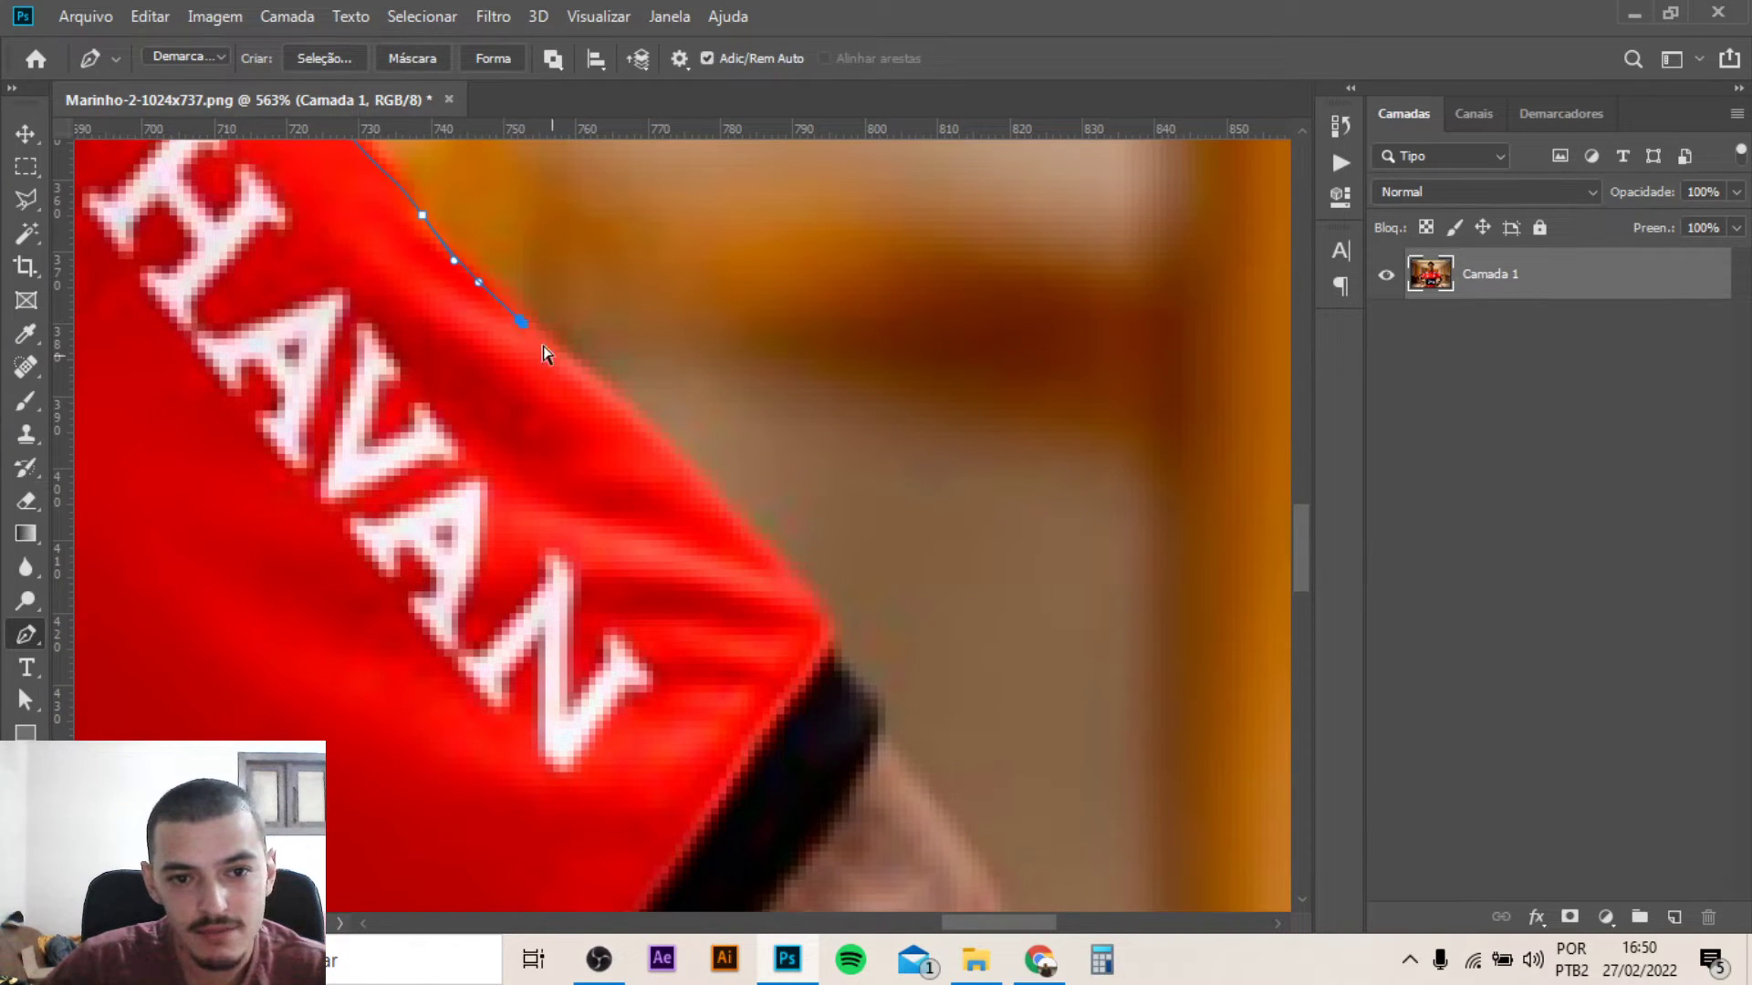
pyautogui.moveTo(792, 589); pyautogui.dragTo(894, 749)
pyautogui.scroll(-4, 887, 735)
pyautogui.moveTo(987, 697); pyautogui.dragTo(995, 718)
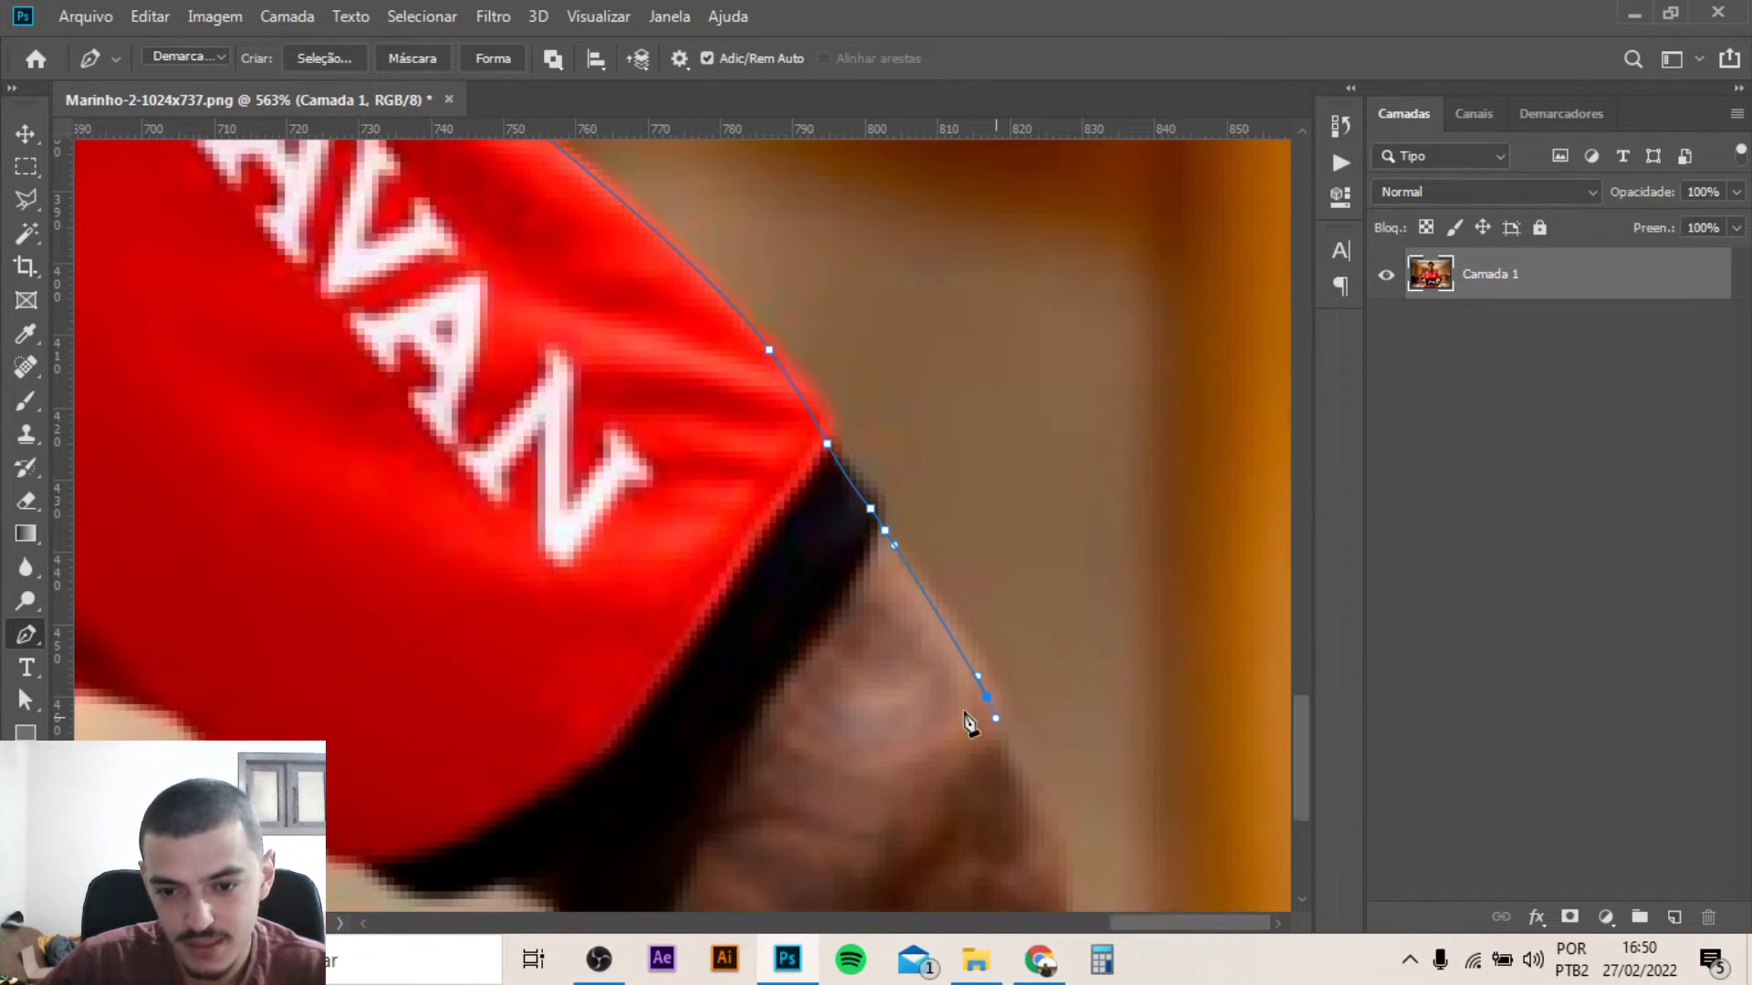
pyautogui.scroll(-4, 968, 724)
pyautogui.scroll(-3, 912, 593)
pyautogui.scroll(-2, 848, 456)
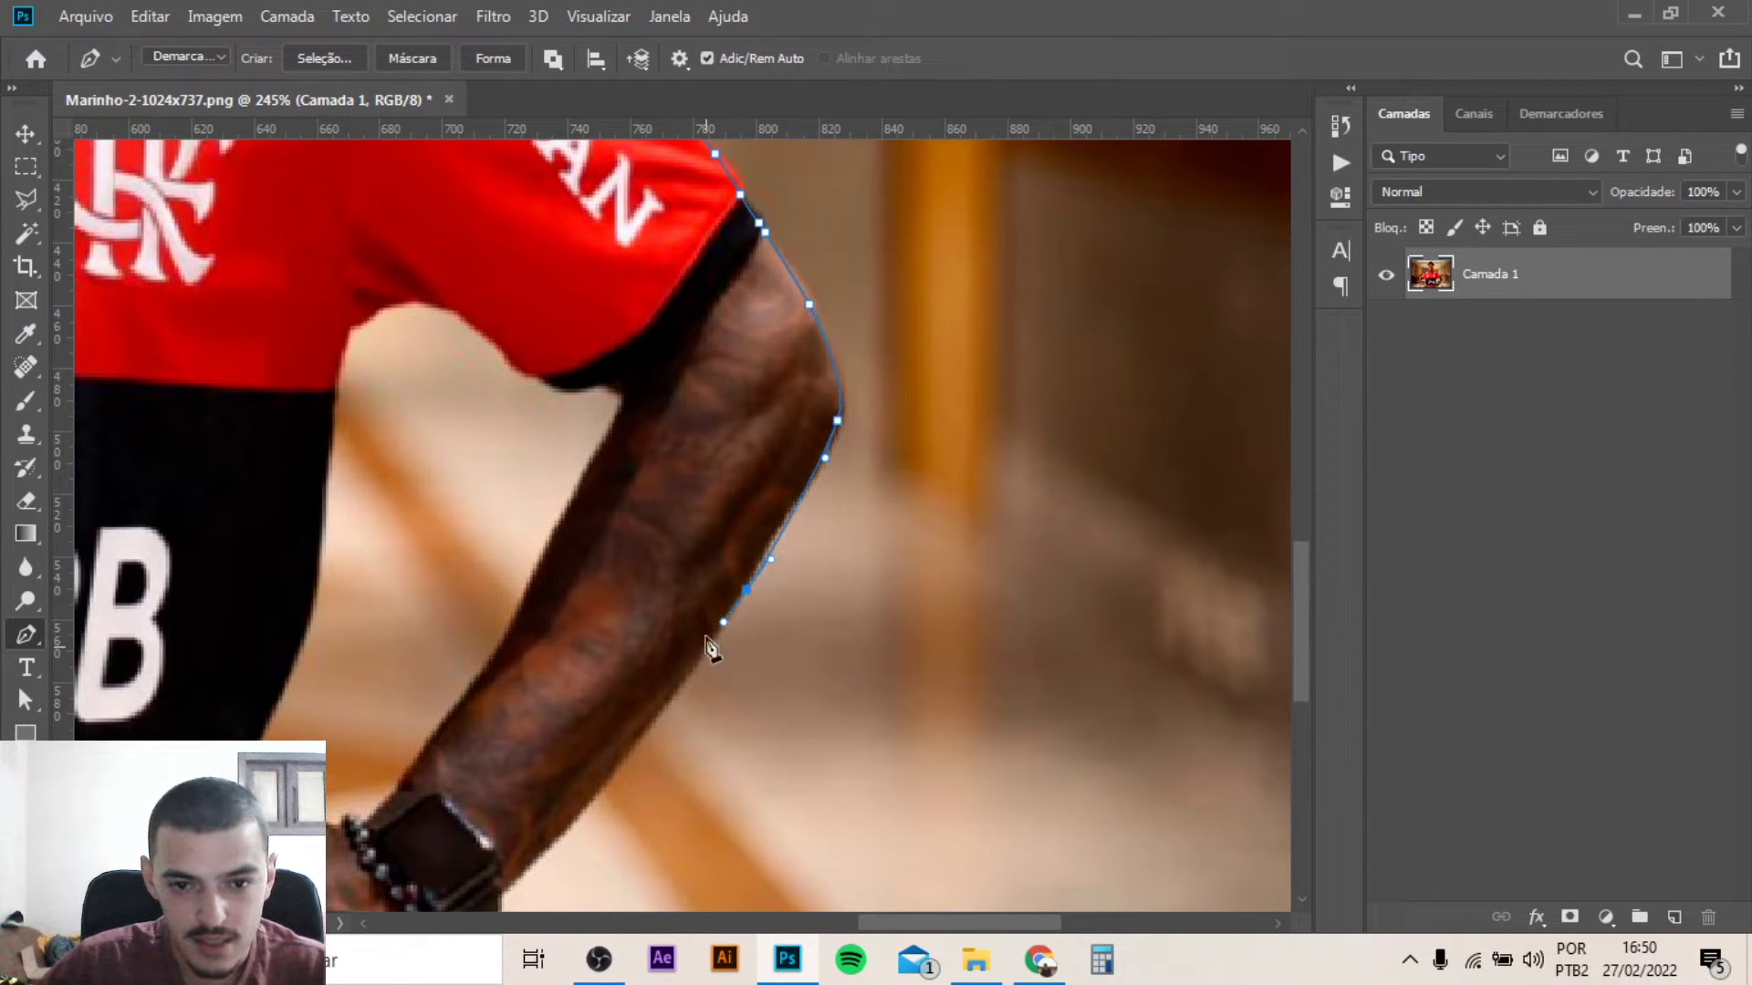
pyautogui.hotkey('ctrl', 'z')
pyautogui.hotkey('ctrl', 'z')
pyautogui.hotkey('ctrl', 'z')
# Continue the path down the forearm and around the wrist below the watch
pyautogui.moveTo(678, 689); pyautogui.dragTo(655, 722)
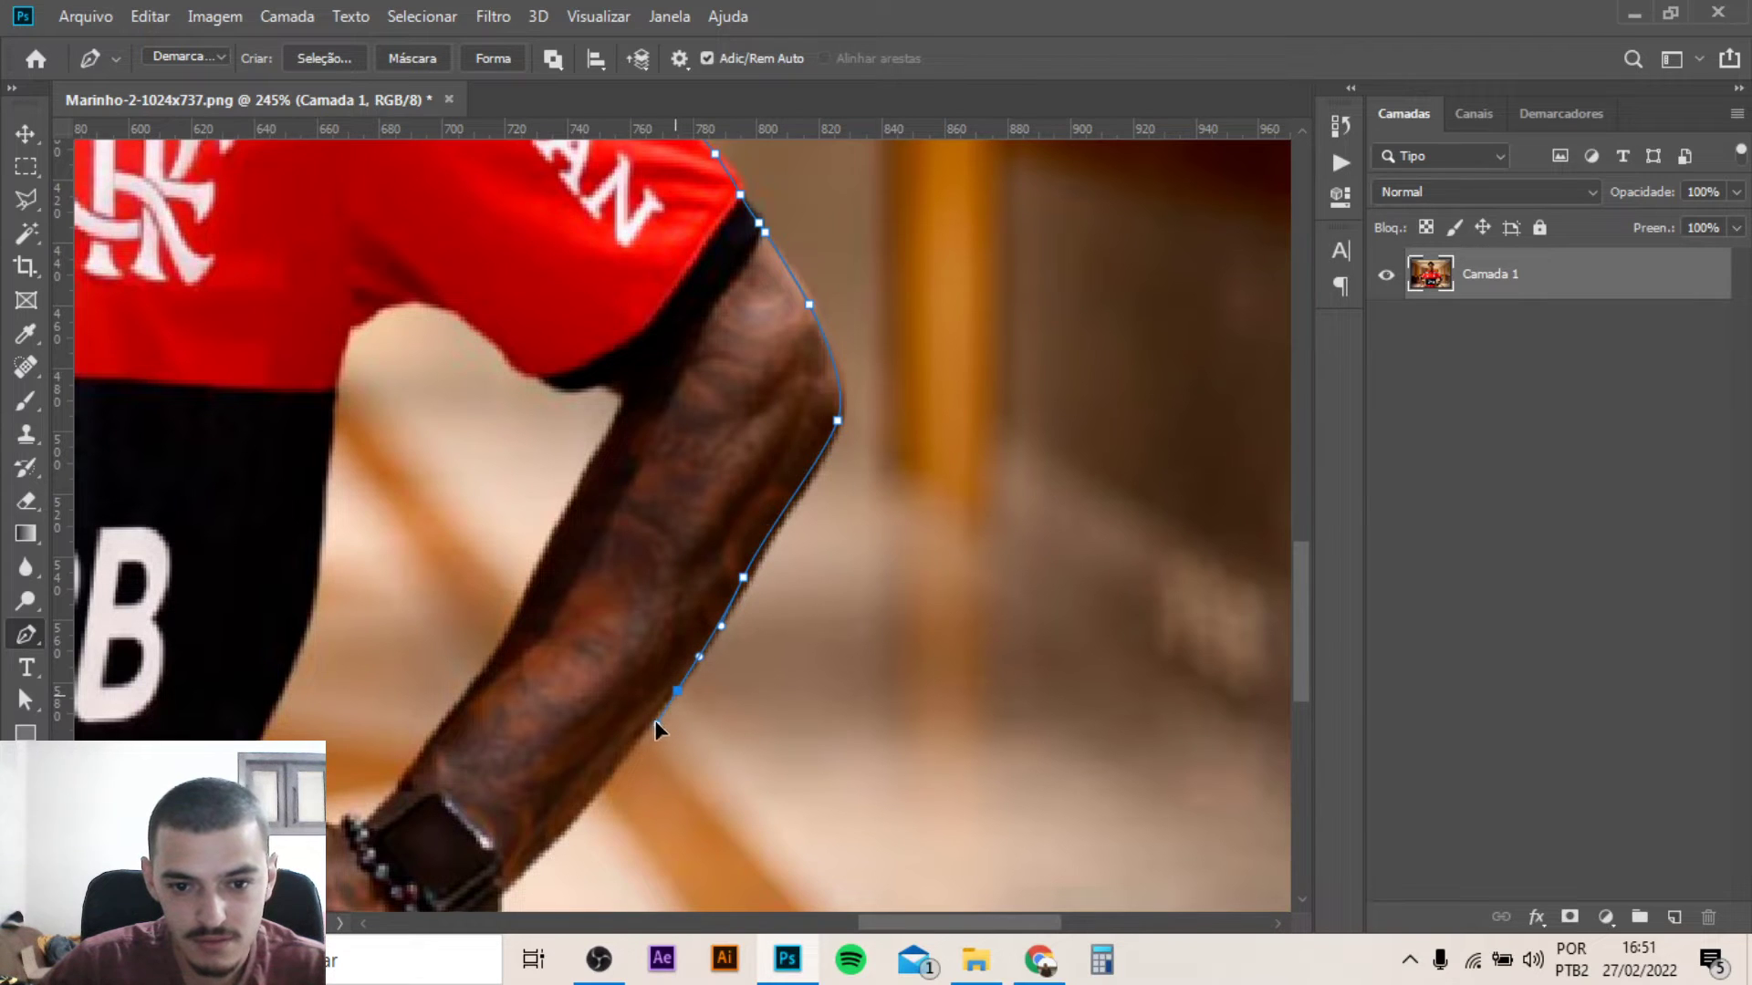
pyautogui.scroll(-2, 655, 722)
pyautogui.hscroll(-2, 655, 722)
pyautogui.scroll(-1, 676, 593)
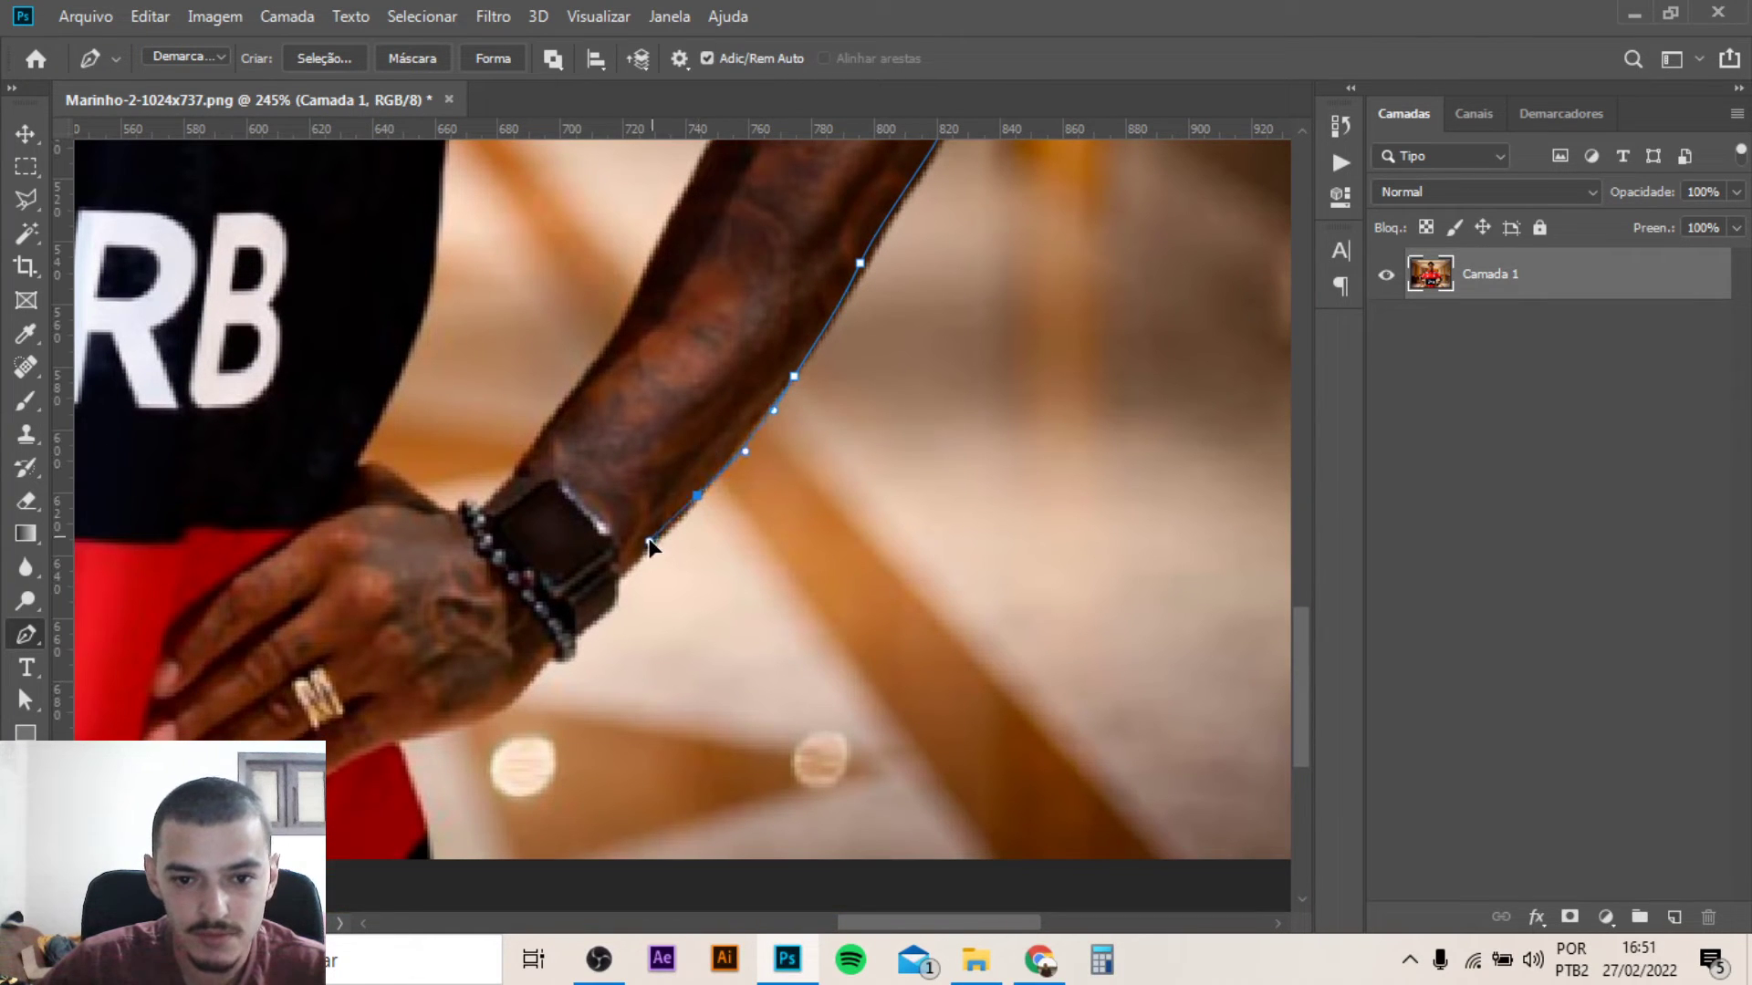
pyautogui.moveTo(606, 608); pyautogui.dragTo(590, 617)
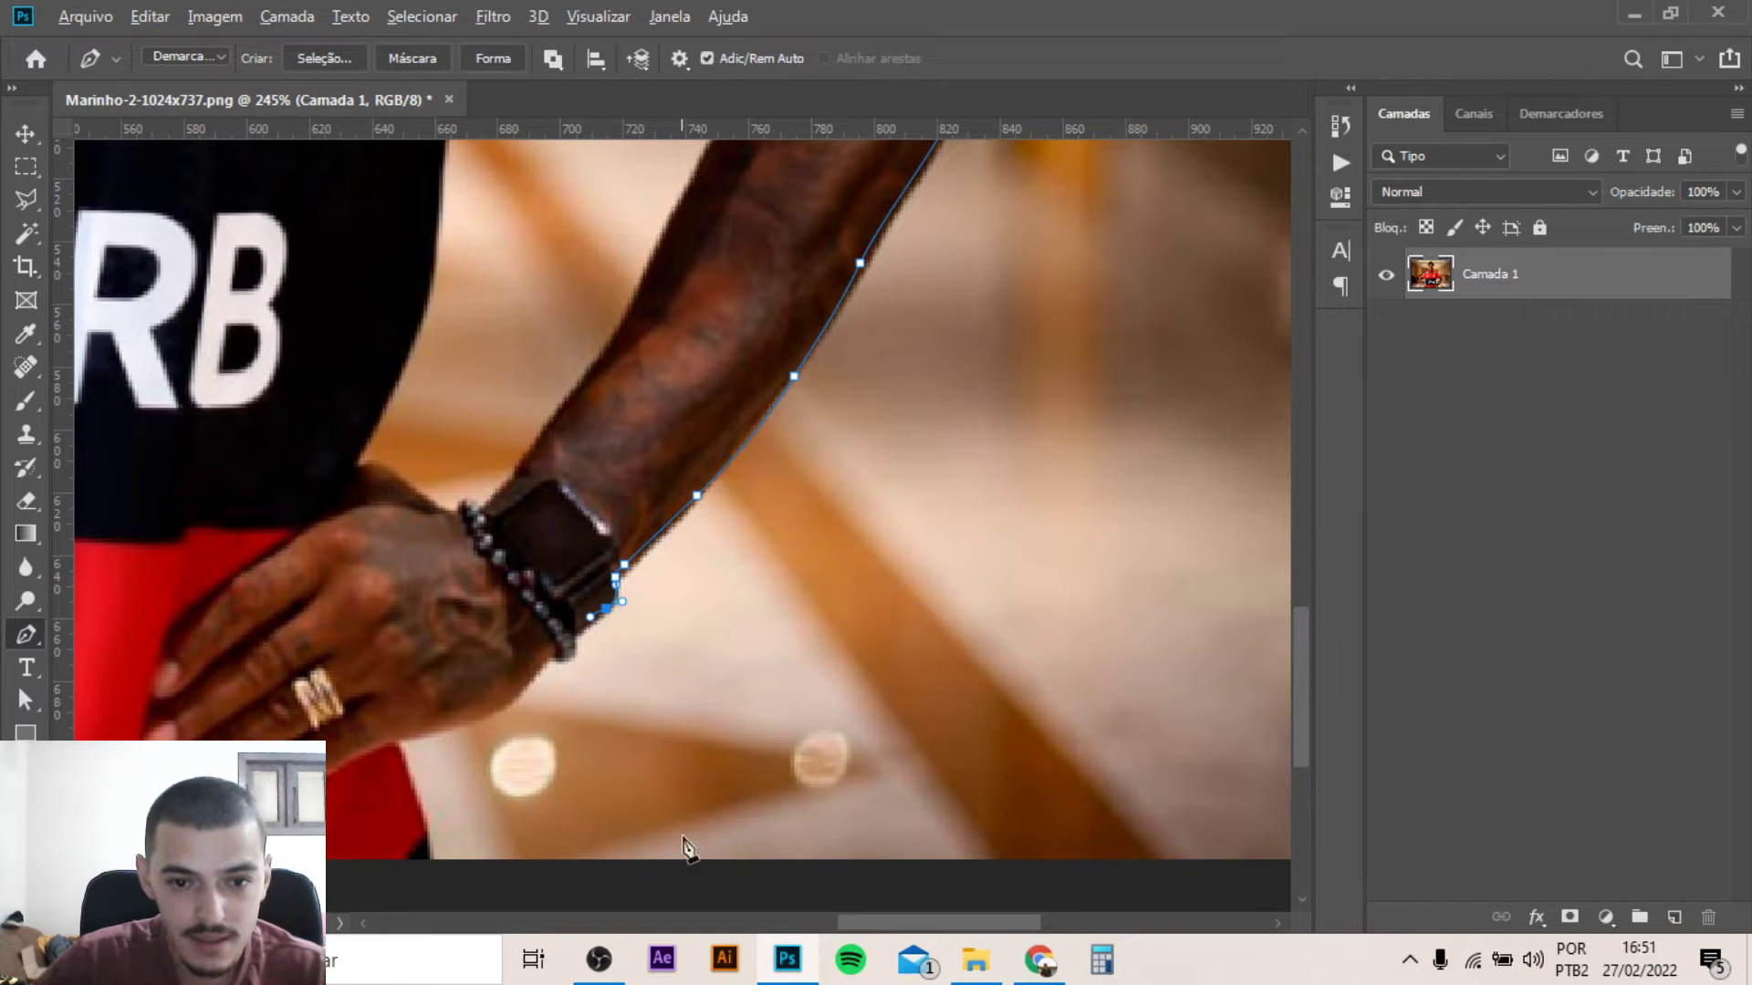
pyautogui.scroll(3, 563, 668)
pyautogui.moveTo(624, 561); pyautogui.dragTo(585, 593)
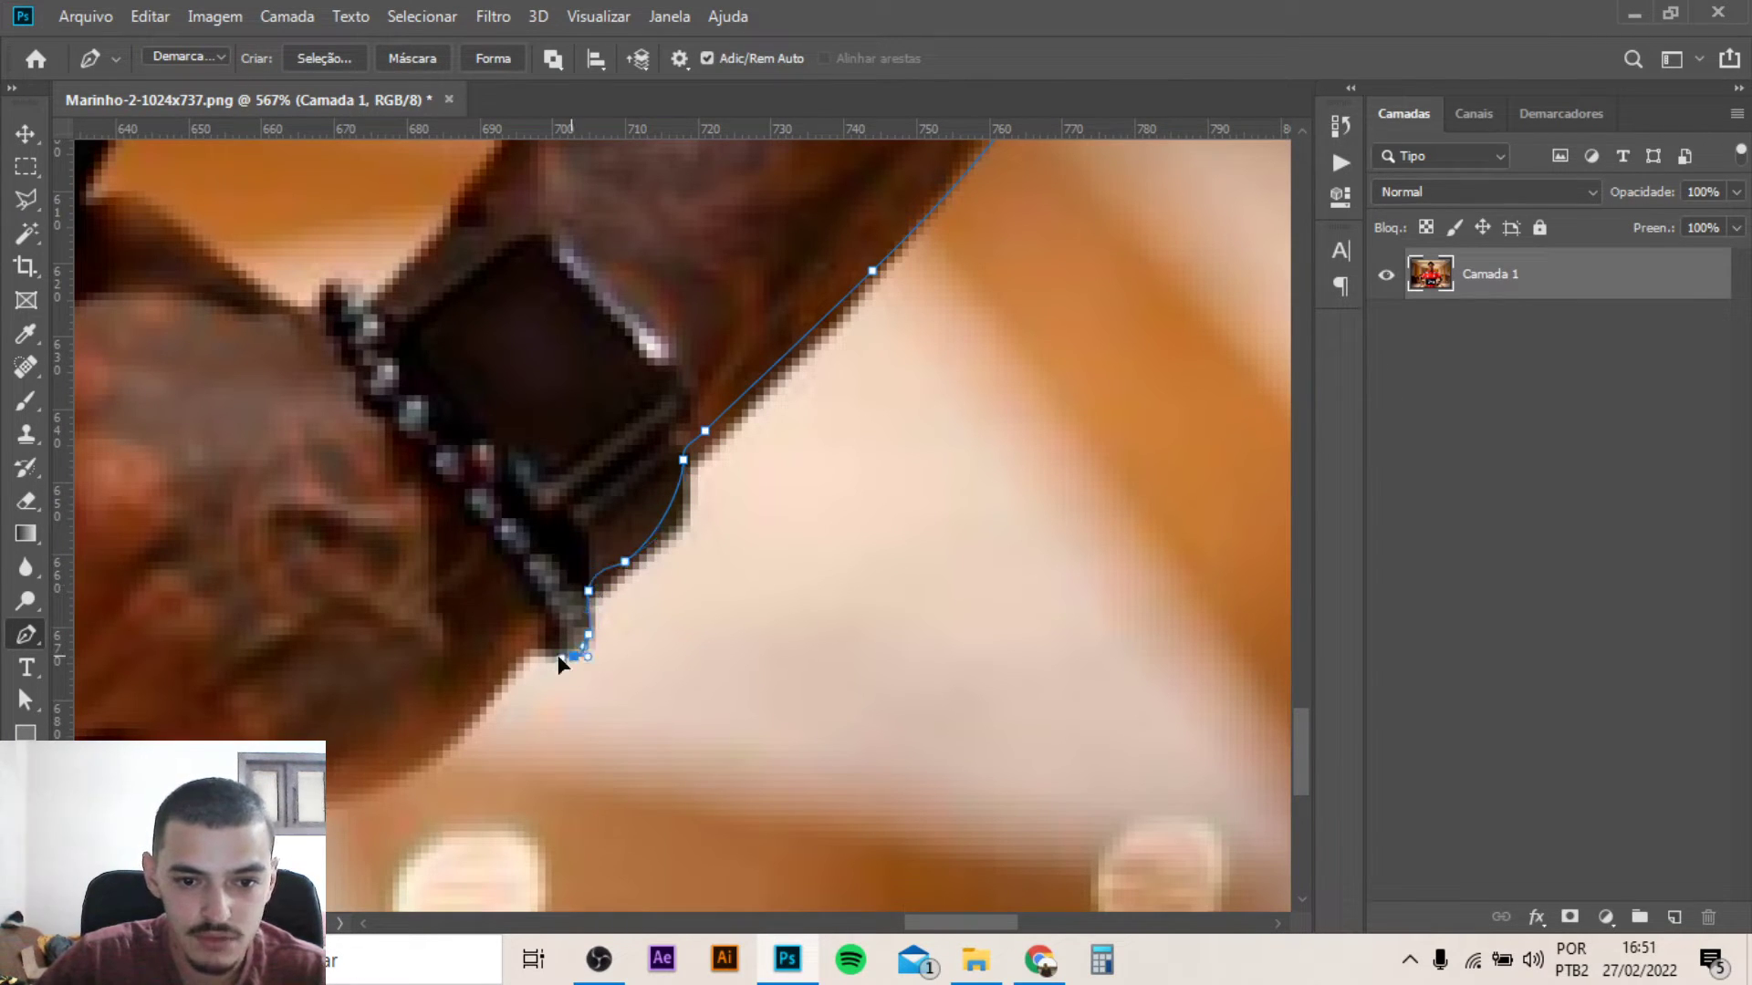
pyautogui.moveTo(560, 662); pyautogui.dragTo(517, 664)
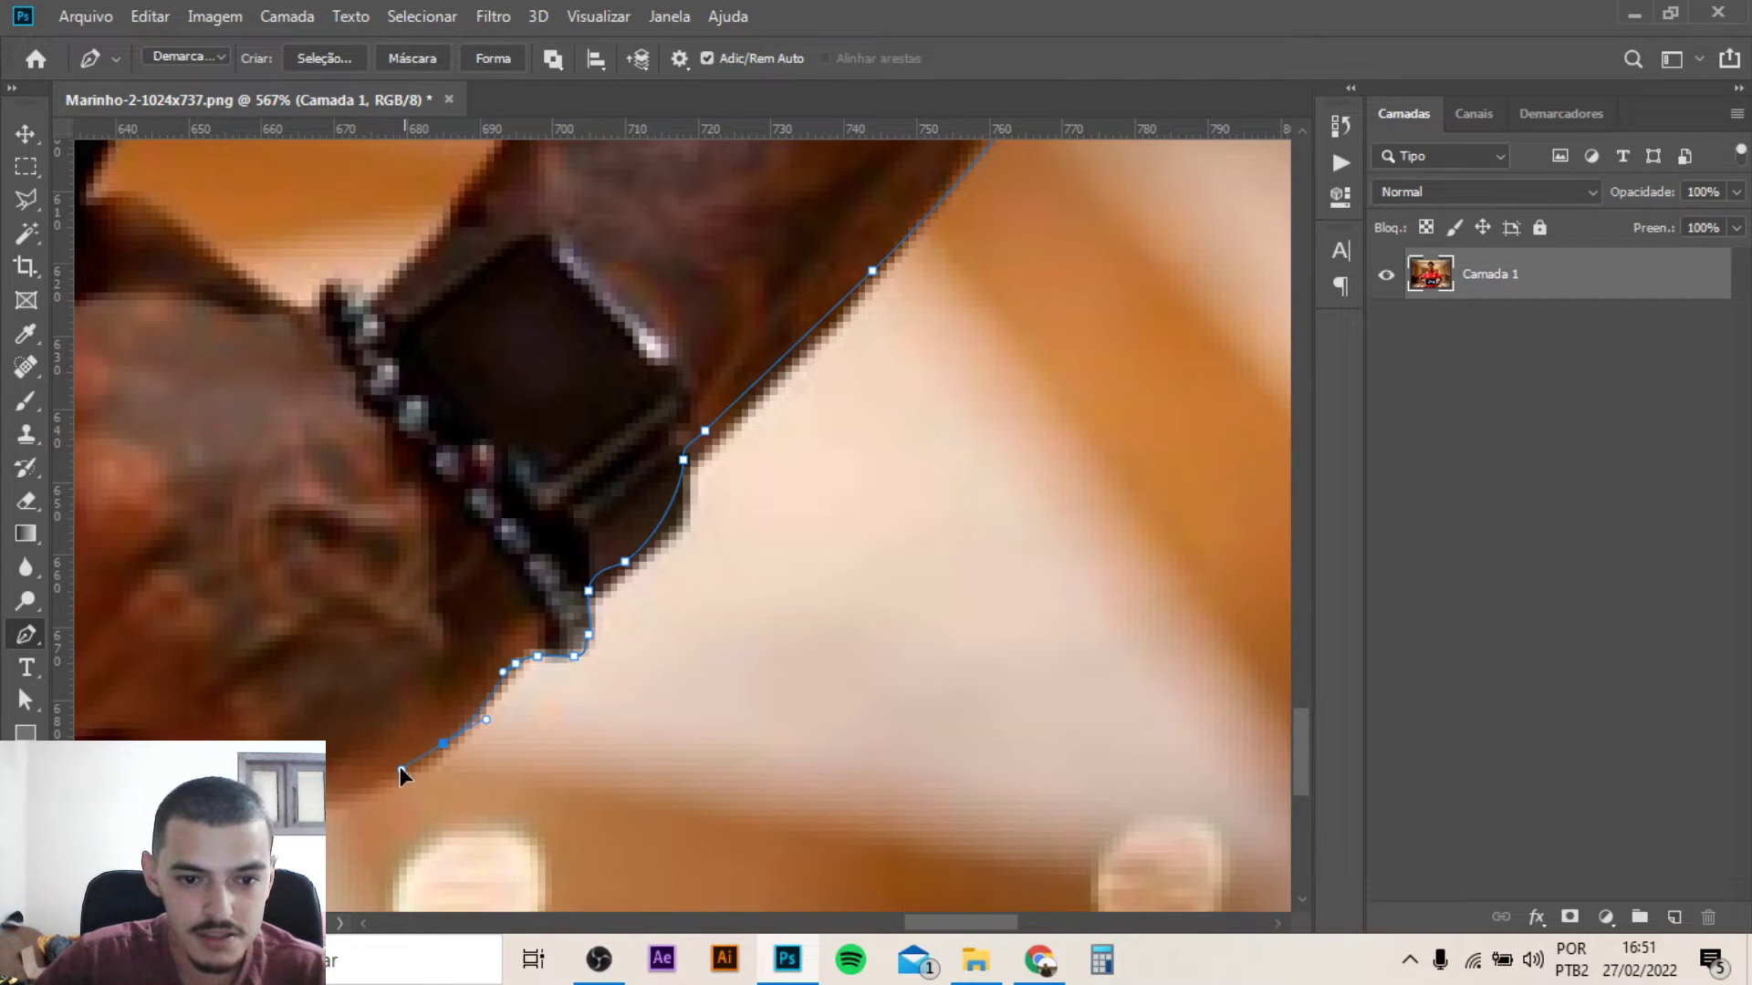
# Trace the hand's edge and underside with a sharp corner, ending at the shirt's bottom edge
pyautogui.scroll(-1, 446, 757)
pyautogui.scroll(-2, 446, 757)
pyautogui.moveTo(599, 563); pyautogui.dragTo(577, 577)
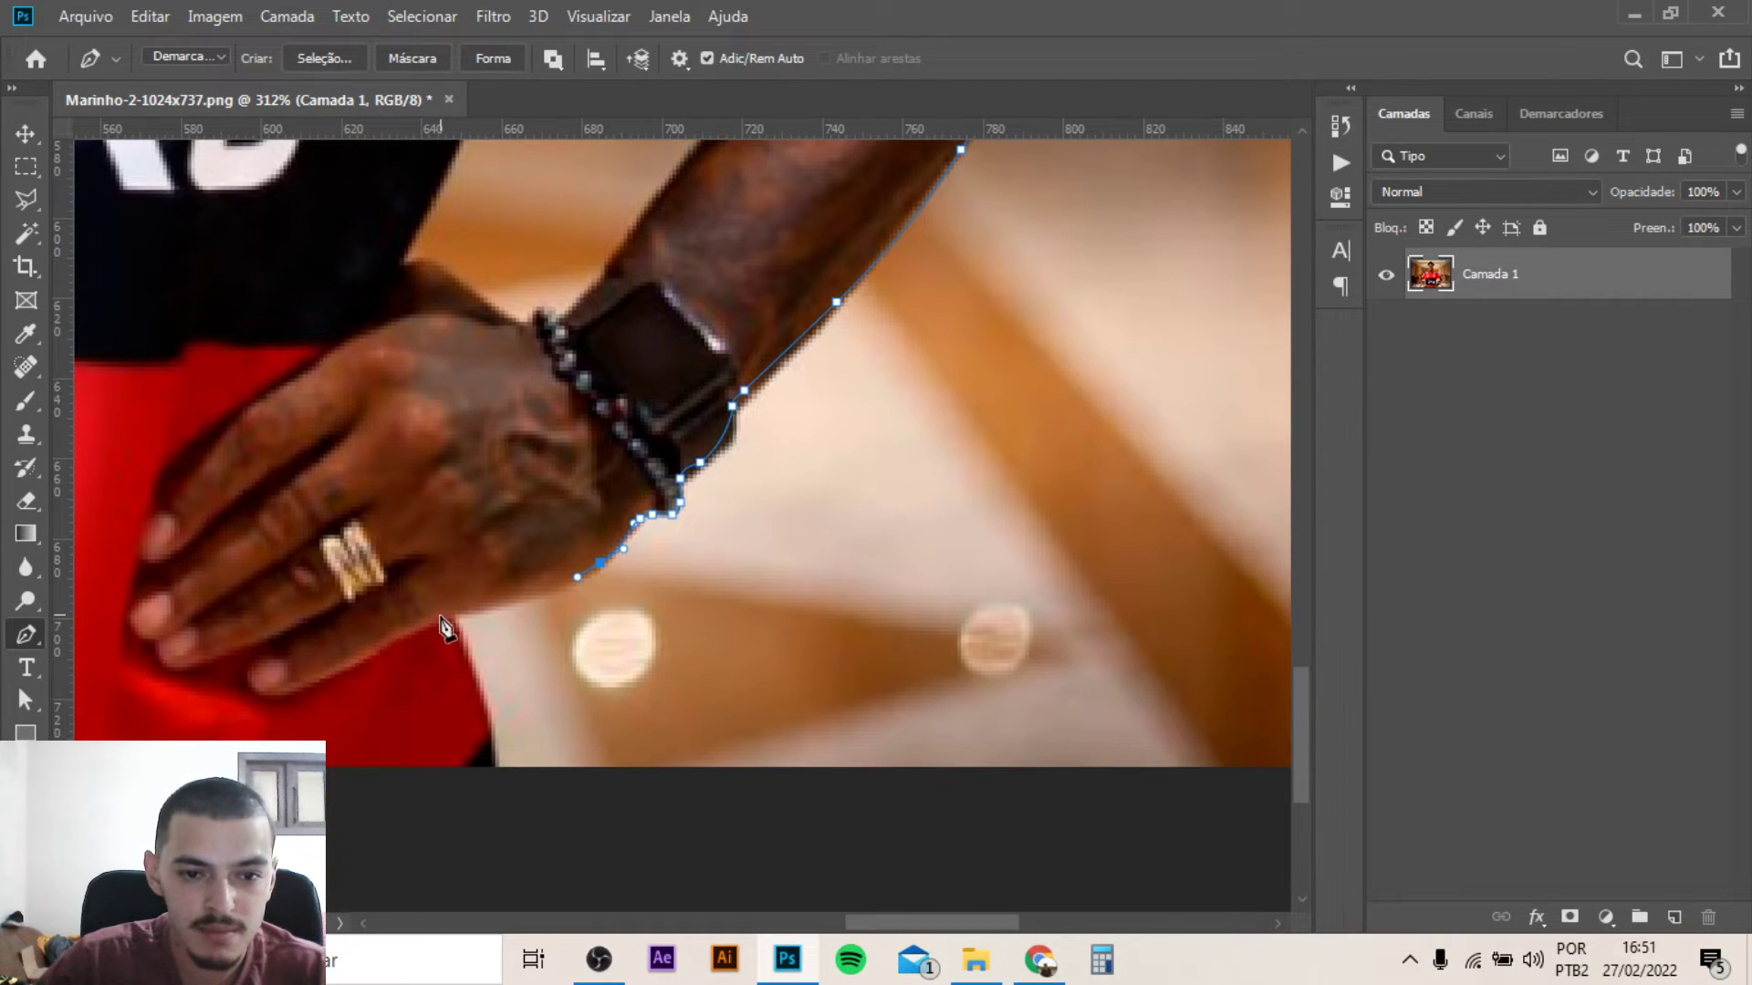
pyautogui.moveTo(444, 618); pyautogui.dragTo(295, 656)
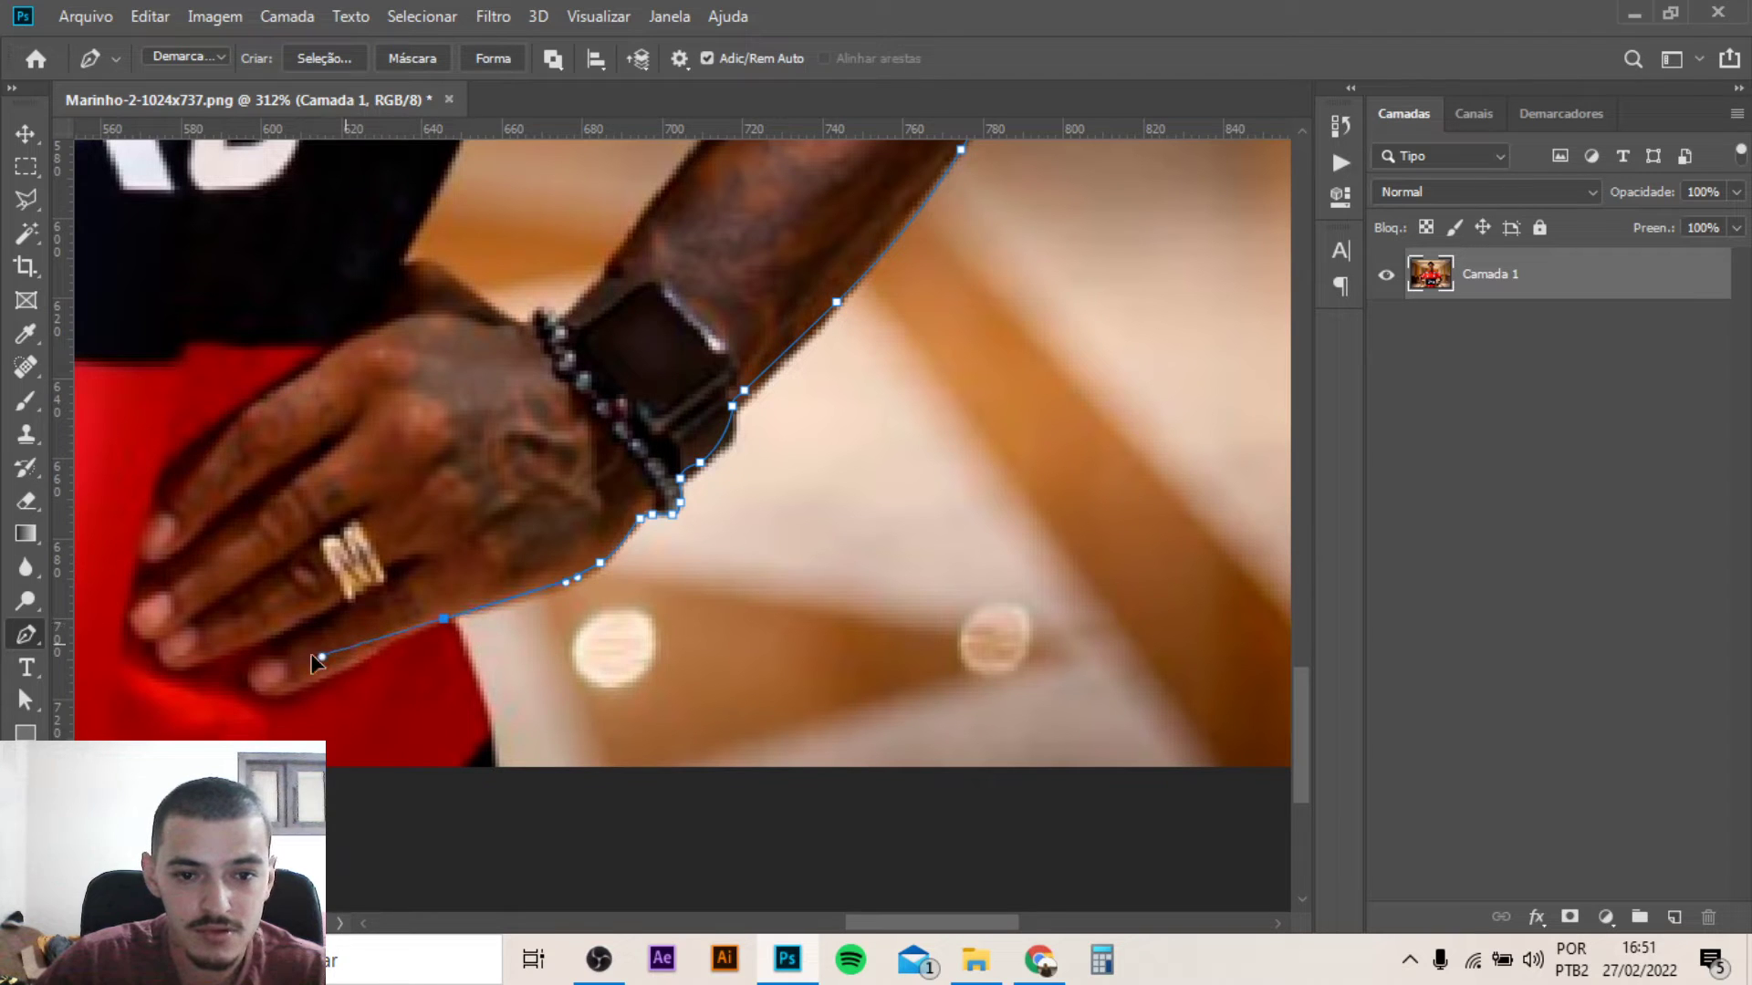
pyautogui.keyDown('alt'); pyautogui.click(443, 618); pyautogui.keyUp('alt')
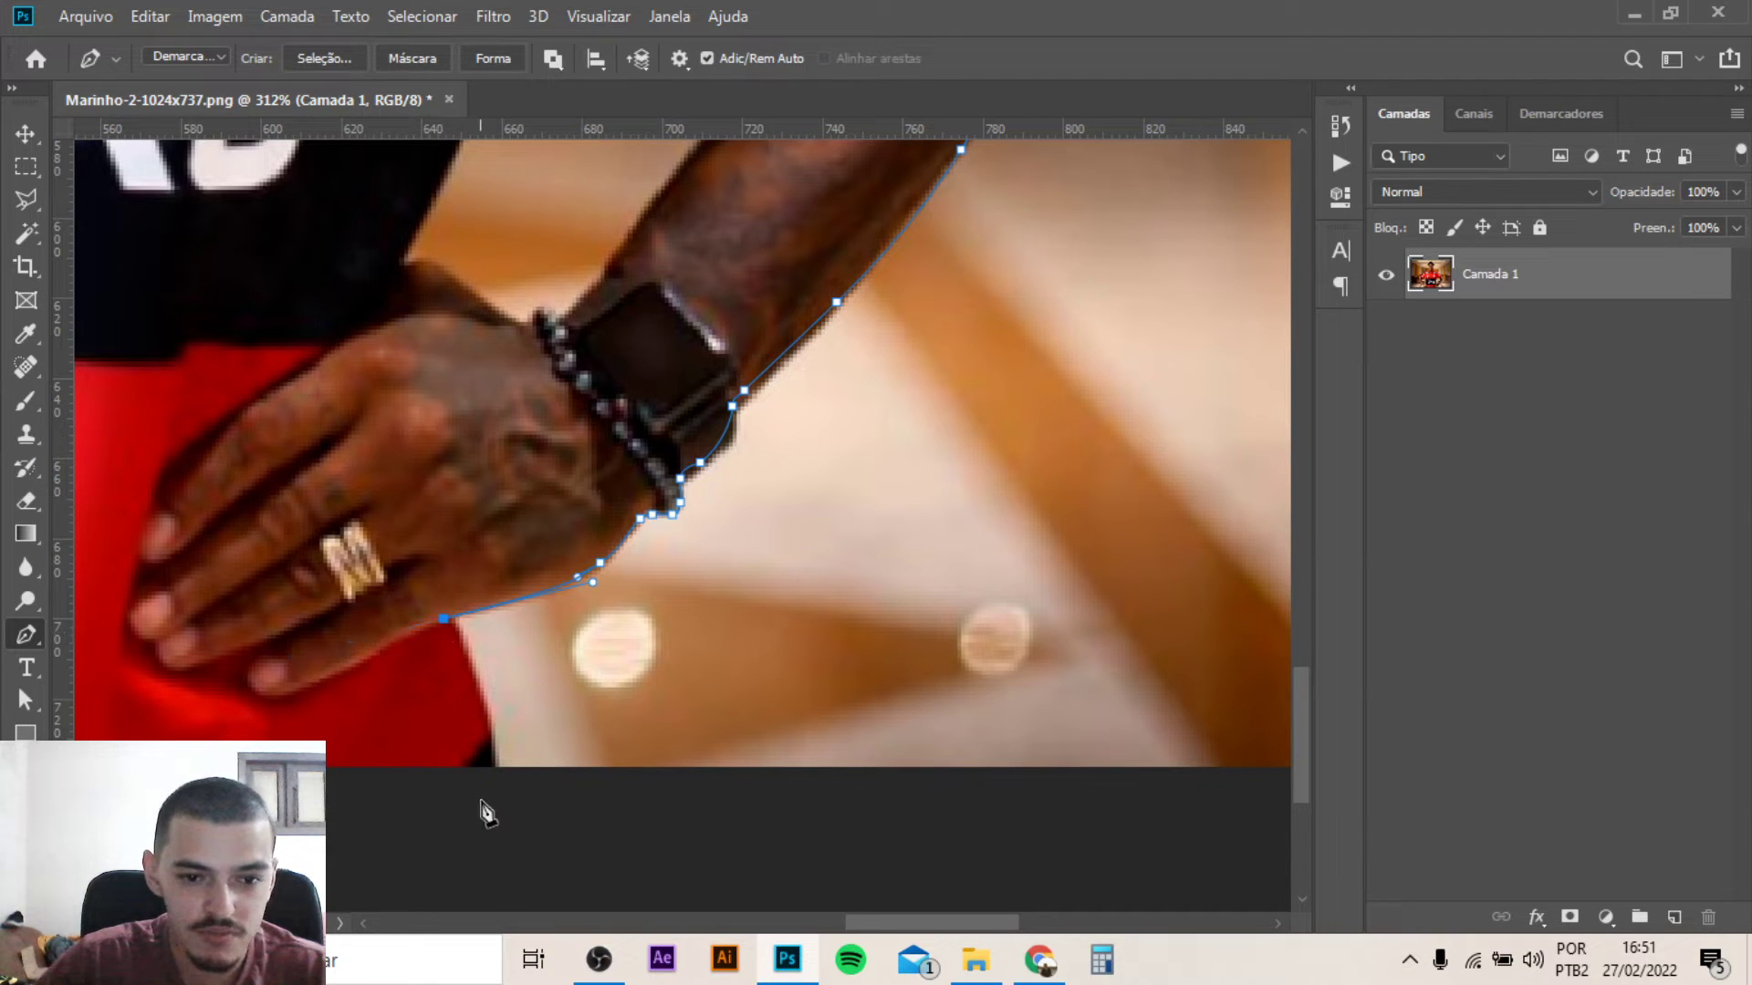
pyautogui.moveTo(495, 786); pyautogui.dragTo(498, 825)
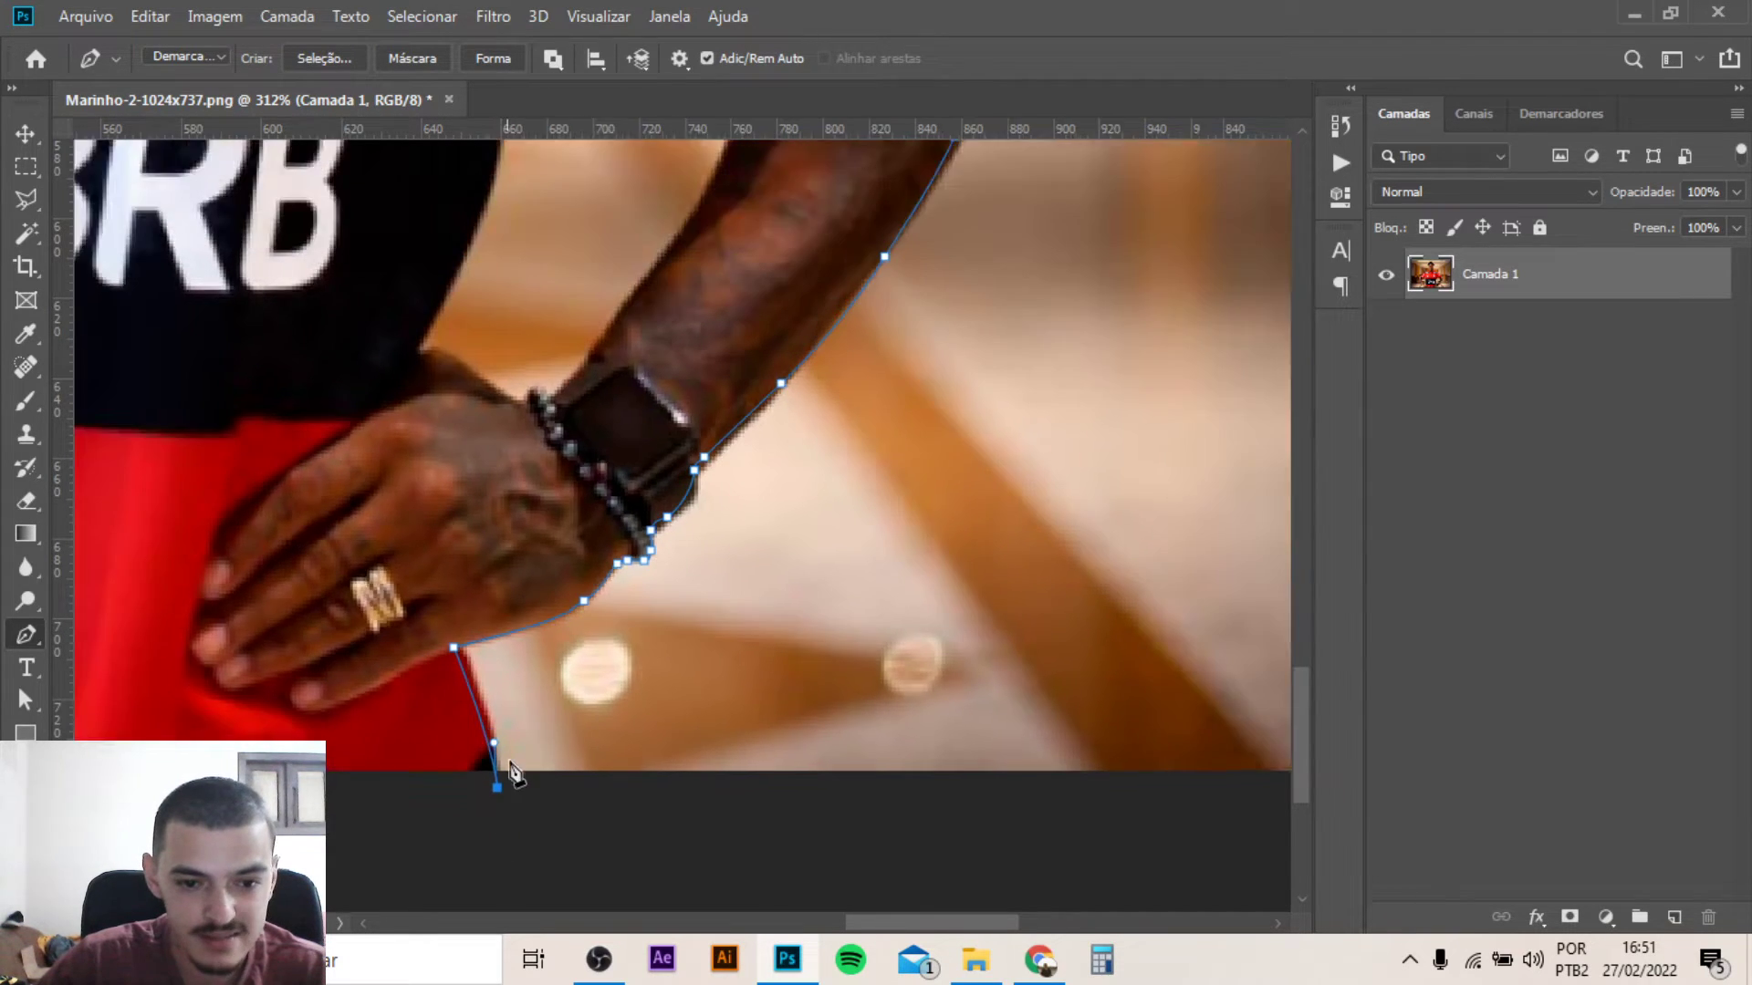
# Close the path at its starting anchor and convert it to a selection with 0-pixel feather
pyautogui.scroll(-5, 500, 794)
pyautogui.moveTo(445, 591); pyautogui.dragTo(794, 531)
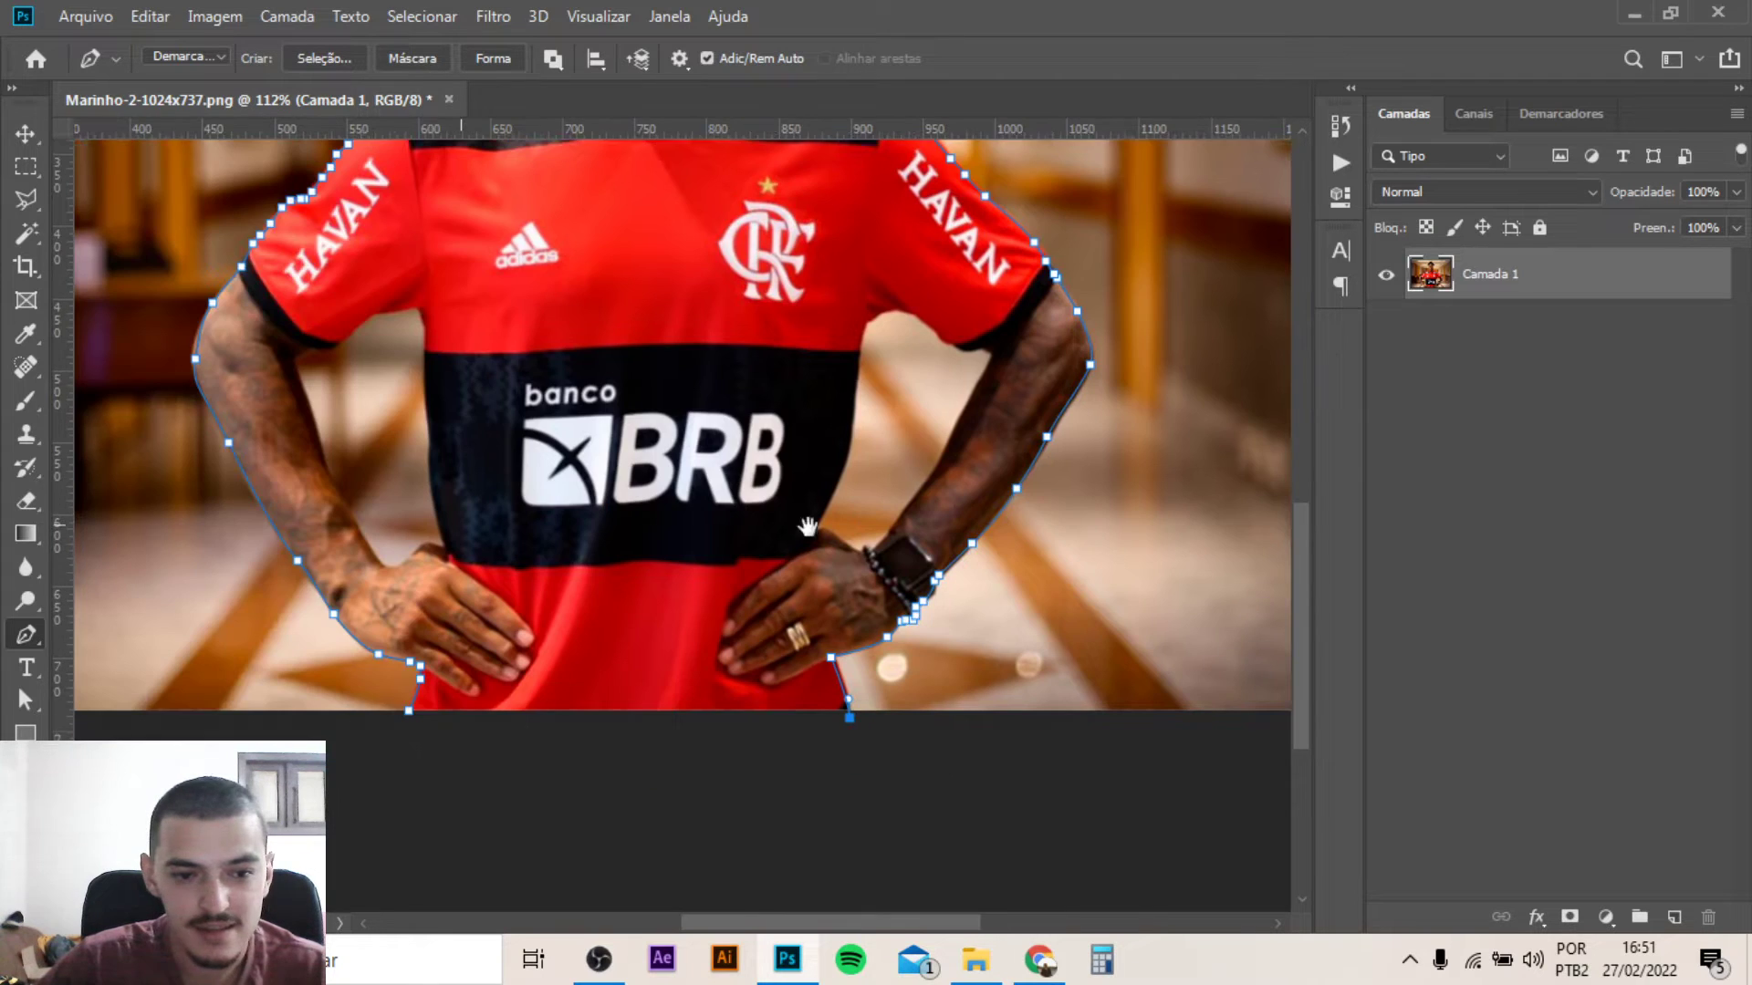
pyautogui.click(410, 712)
pyautogui.scroll(-2, 564, 564)
pyautogui.rightClick(713, 520)
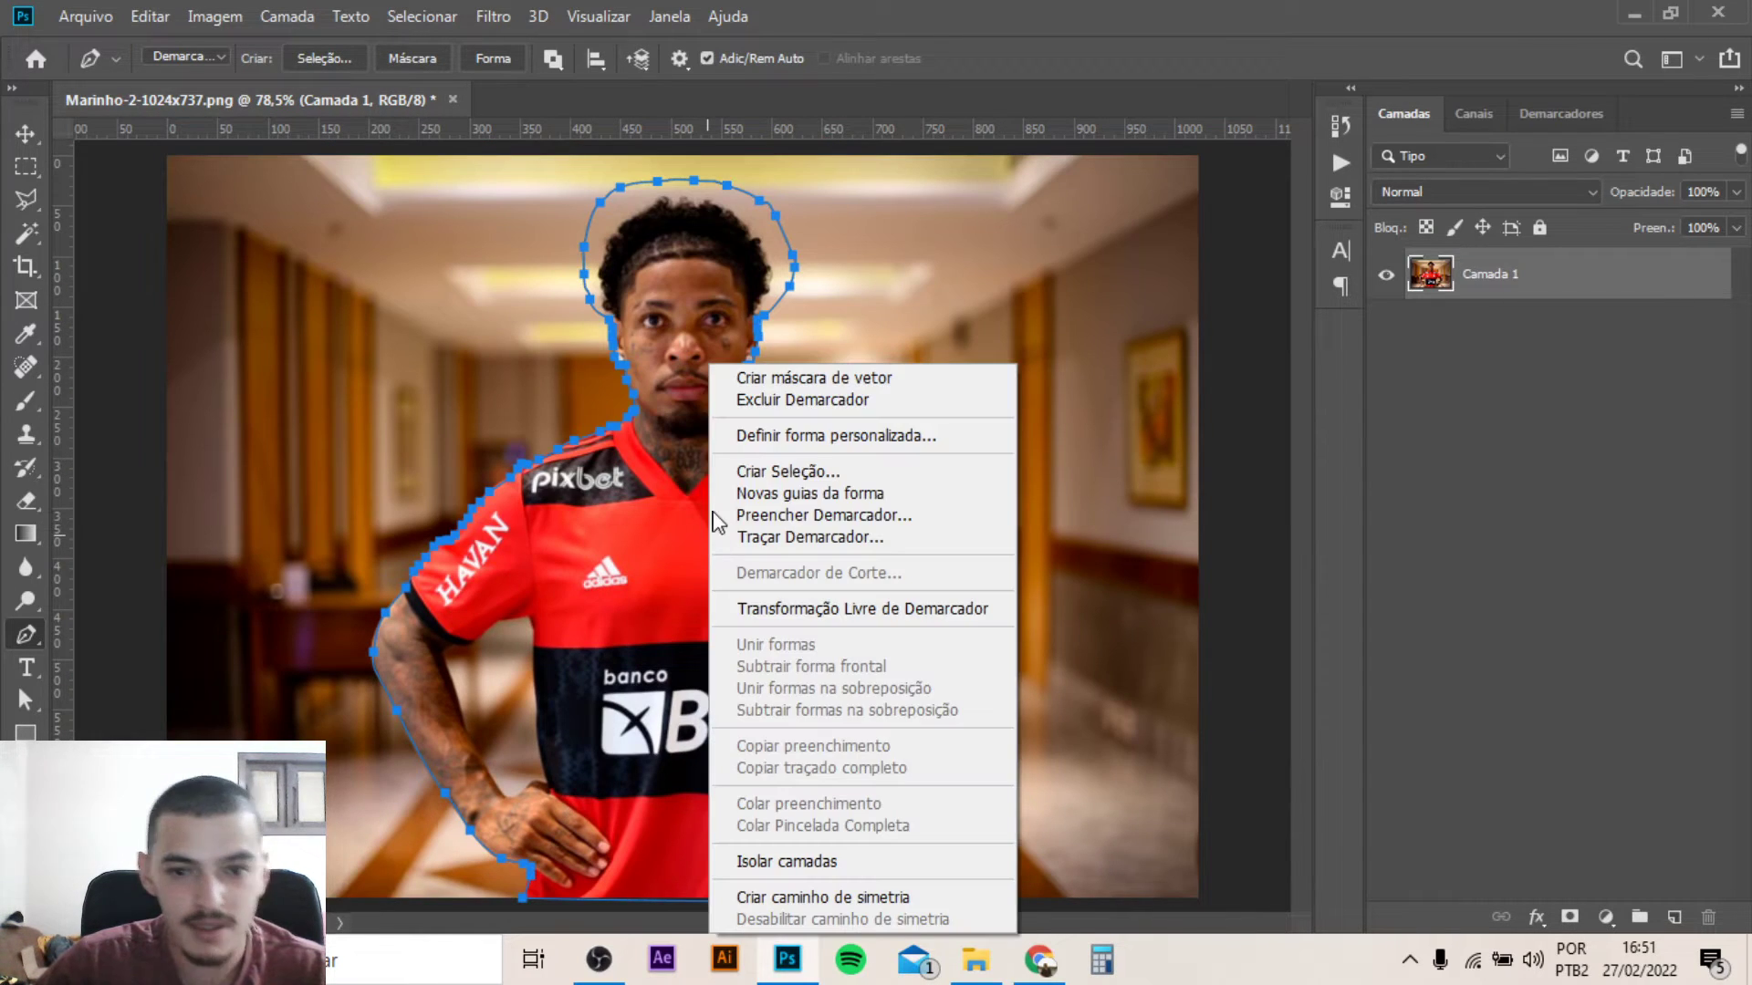
pyautogui.click(752, 470)
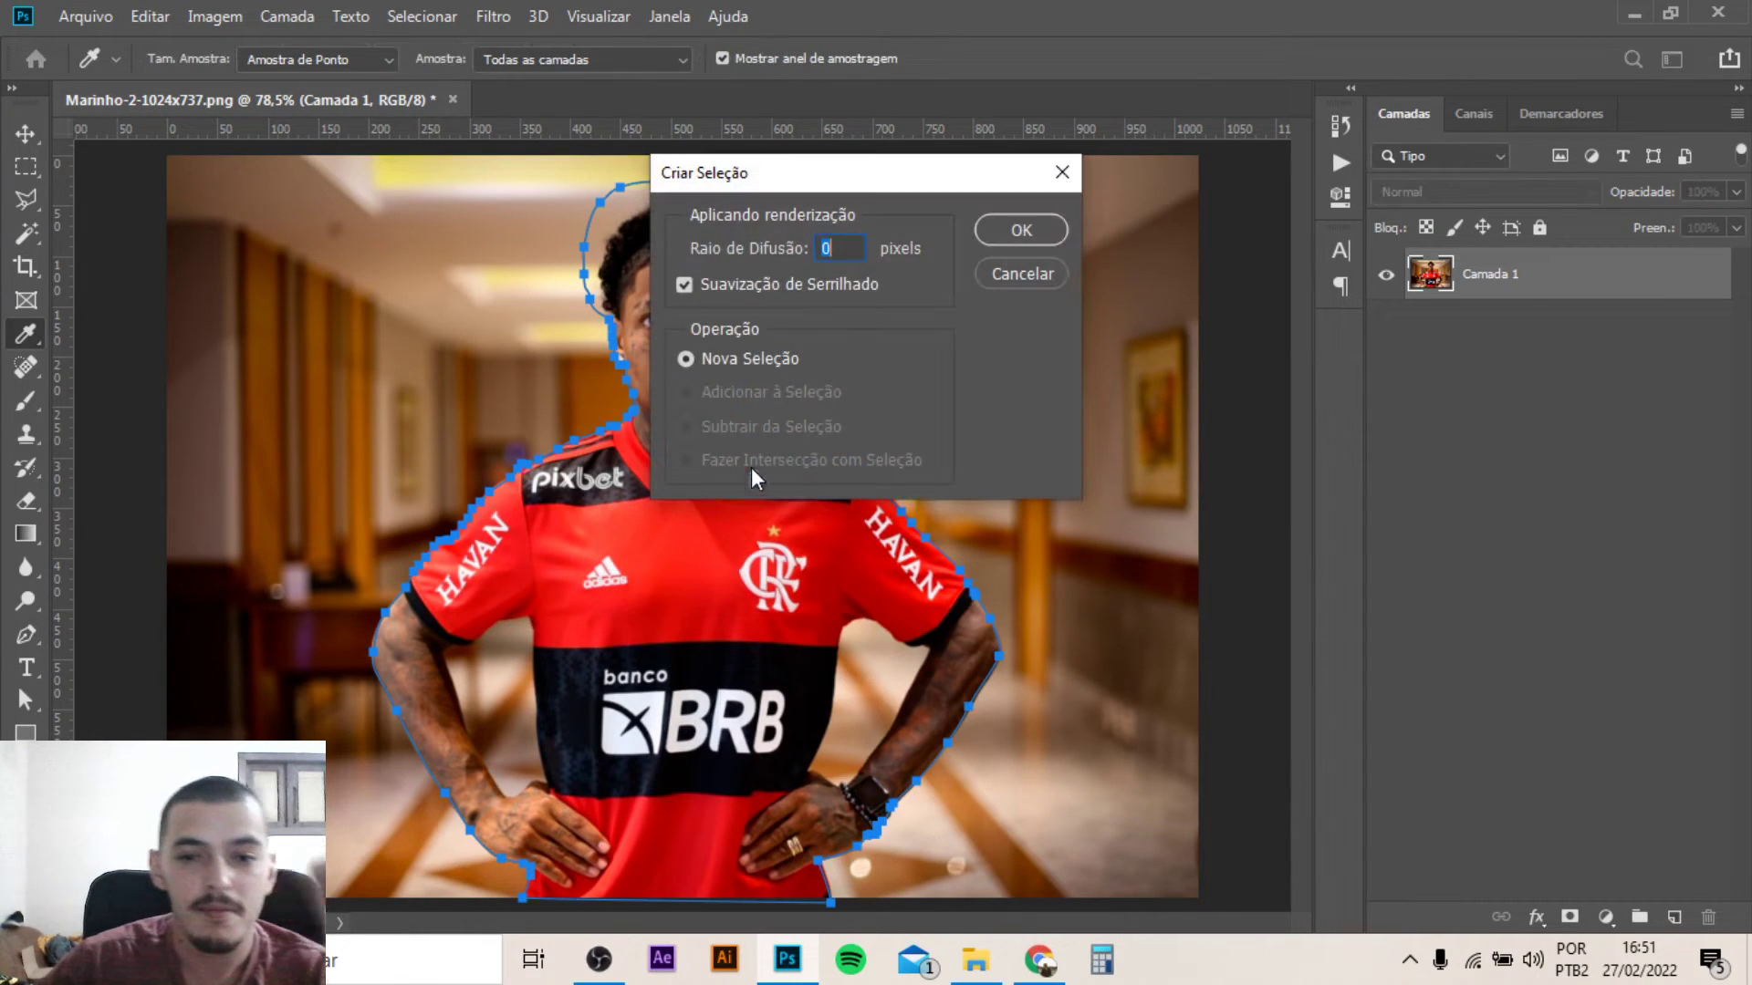
pyautogui.click(1021, 230)
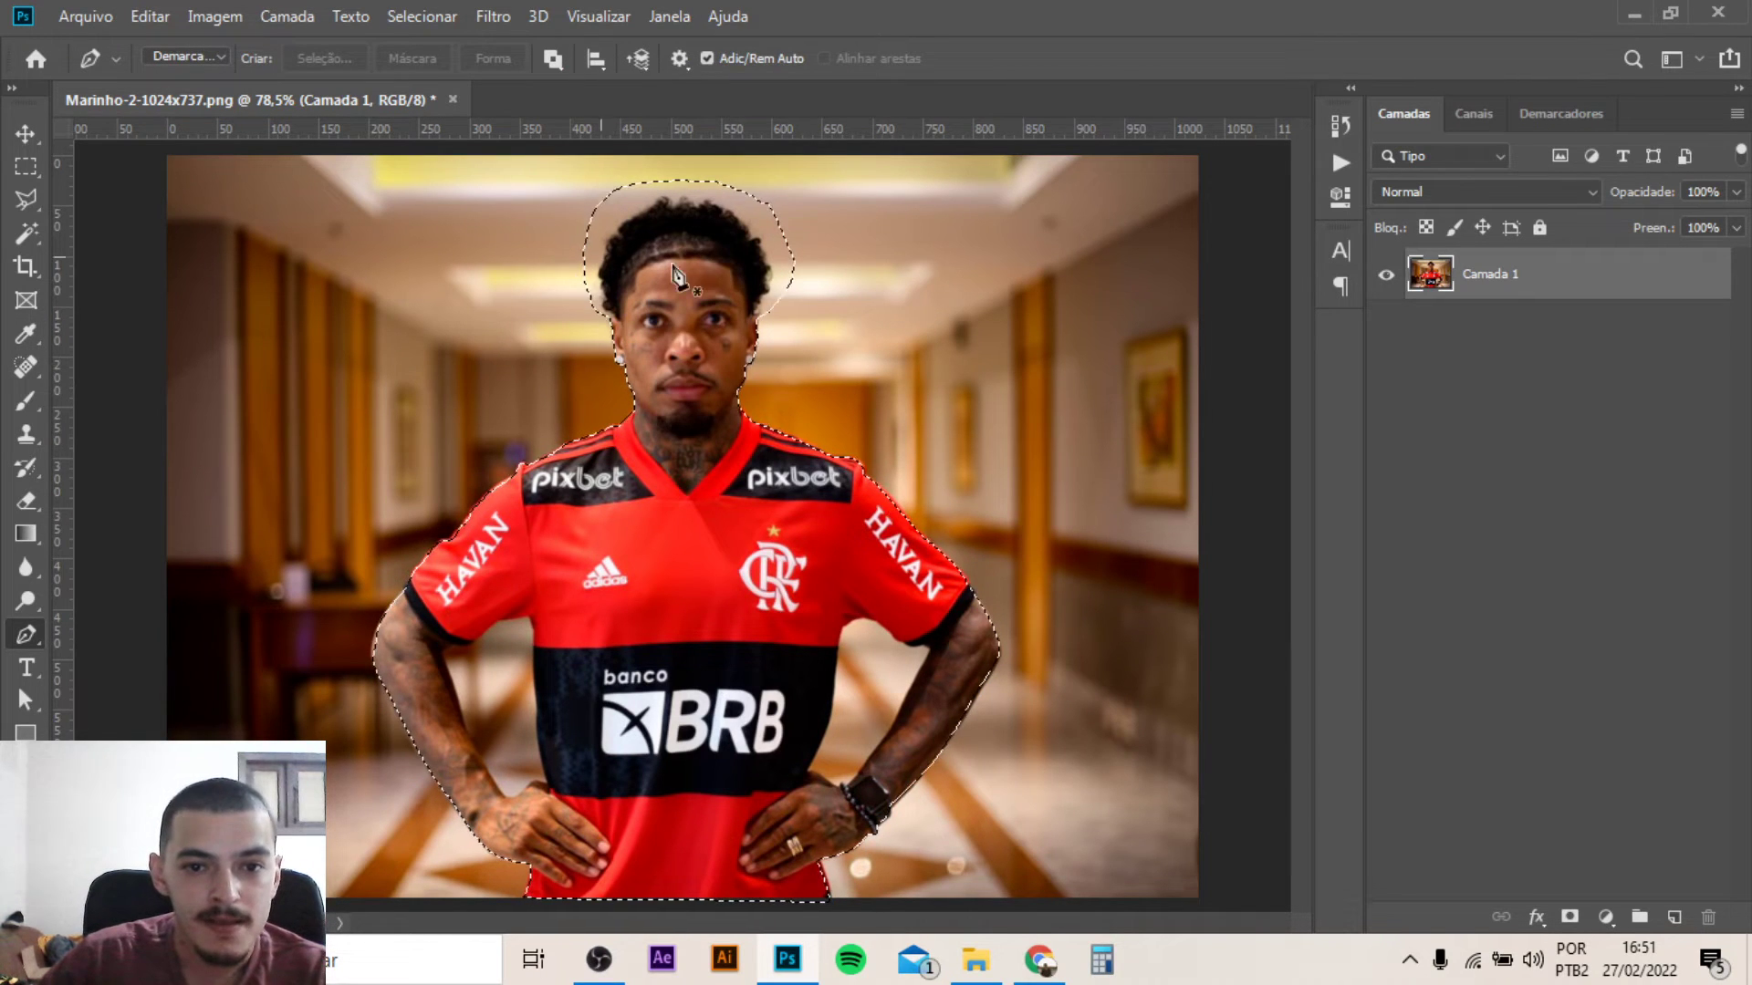
# Add a layer mask that hides the background around the player
pyautogui.click(1568, 917)
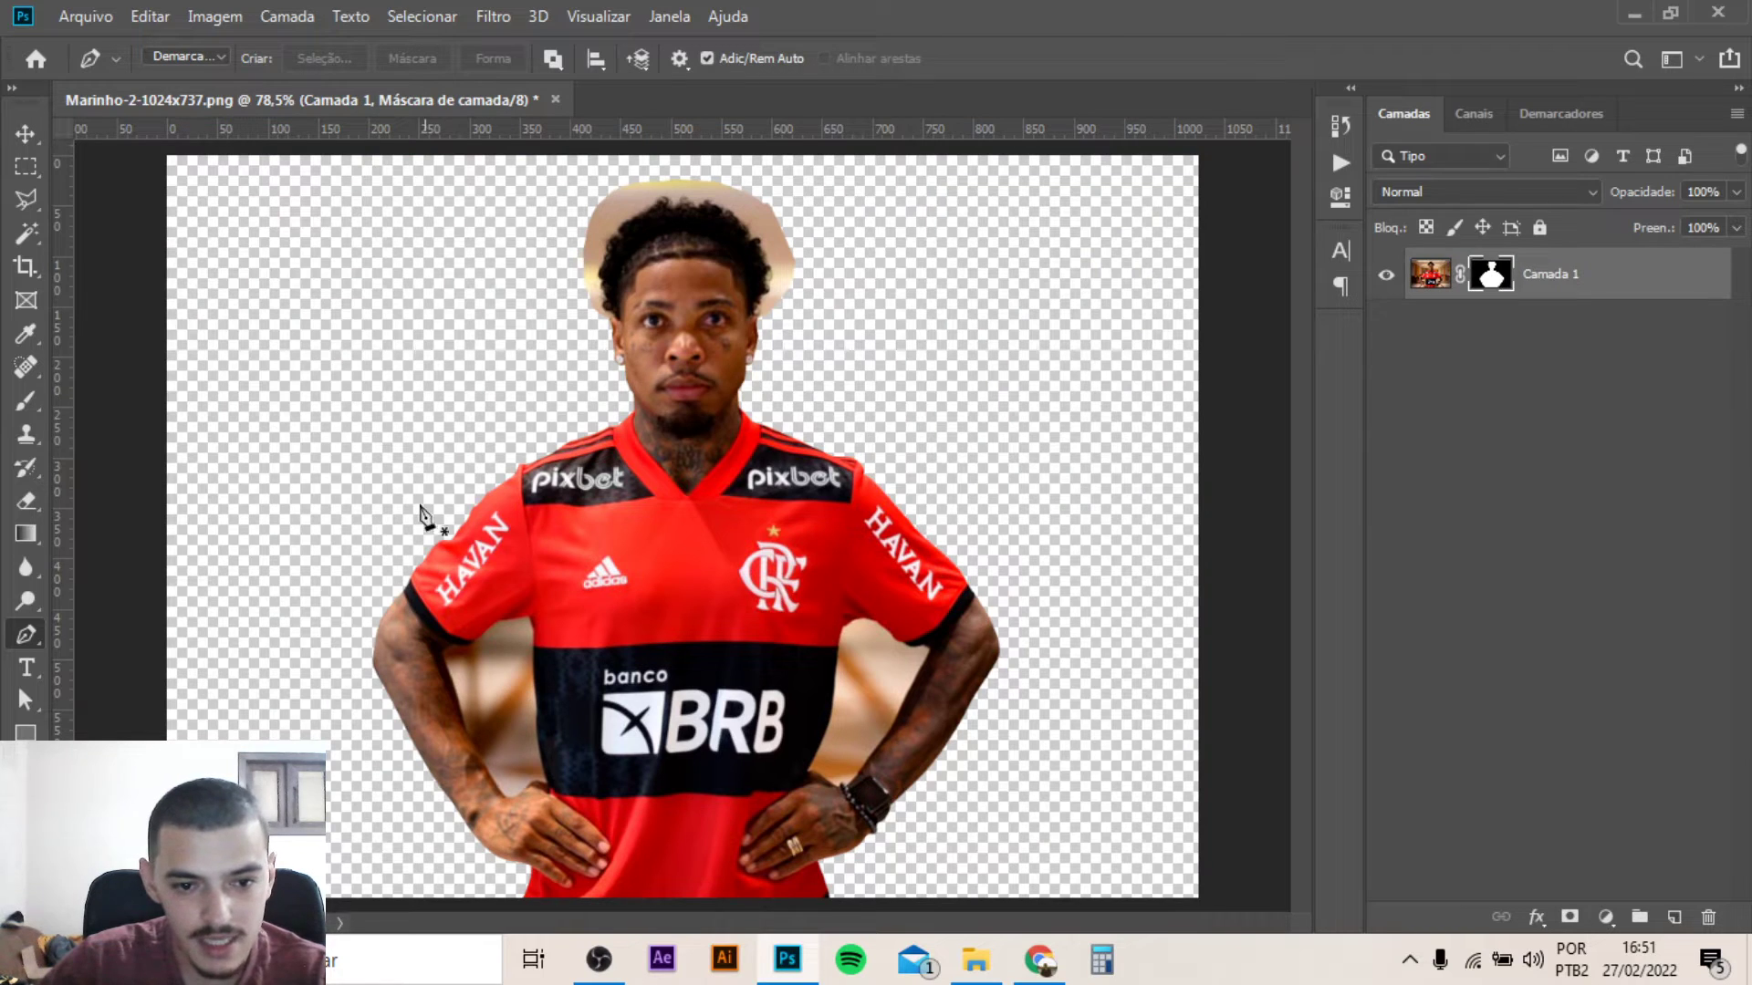
pyautogui.scroll(2, 543, 602)
pyautogui.scroll(2, 543, 603)
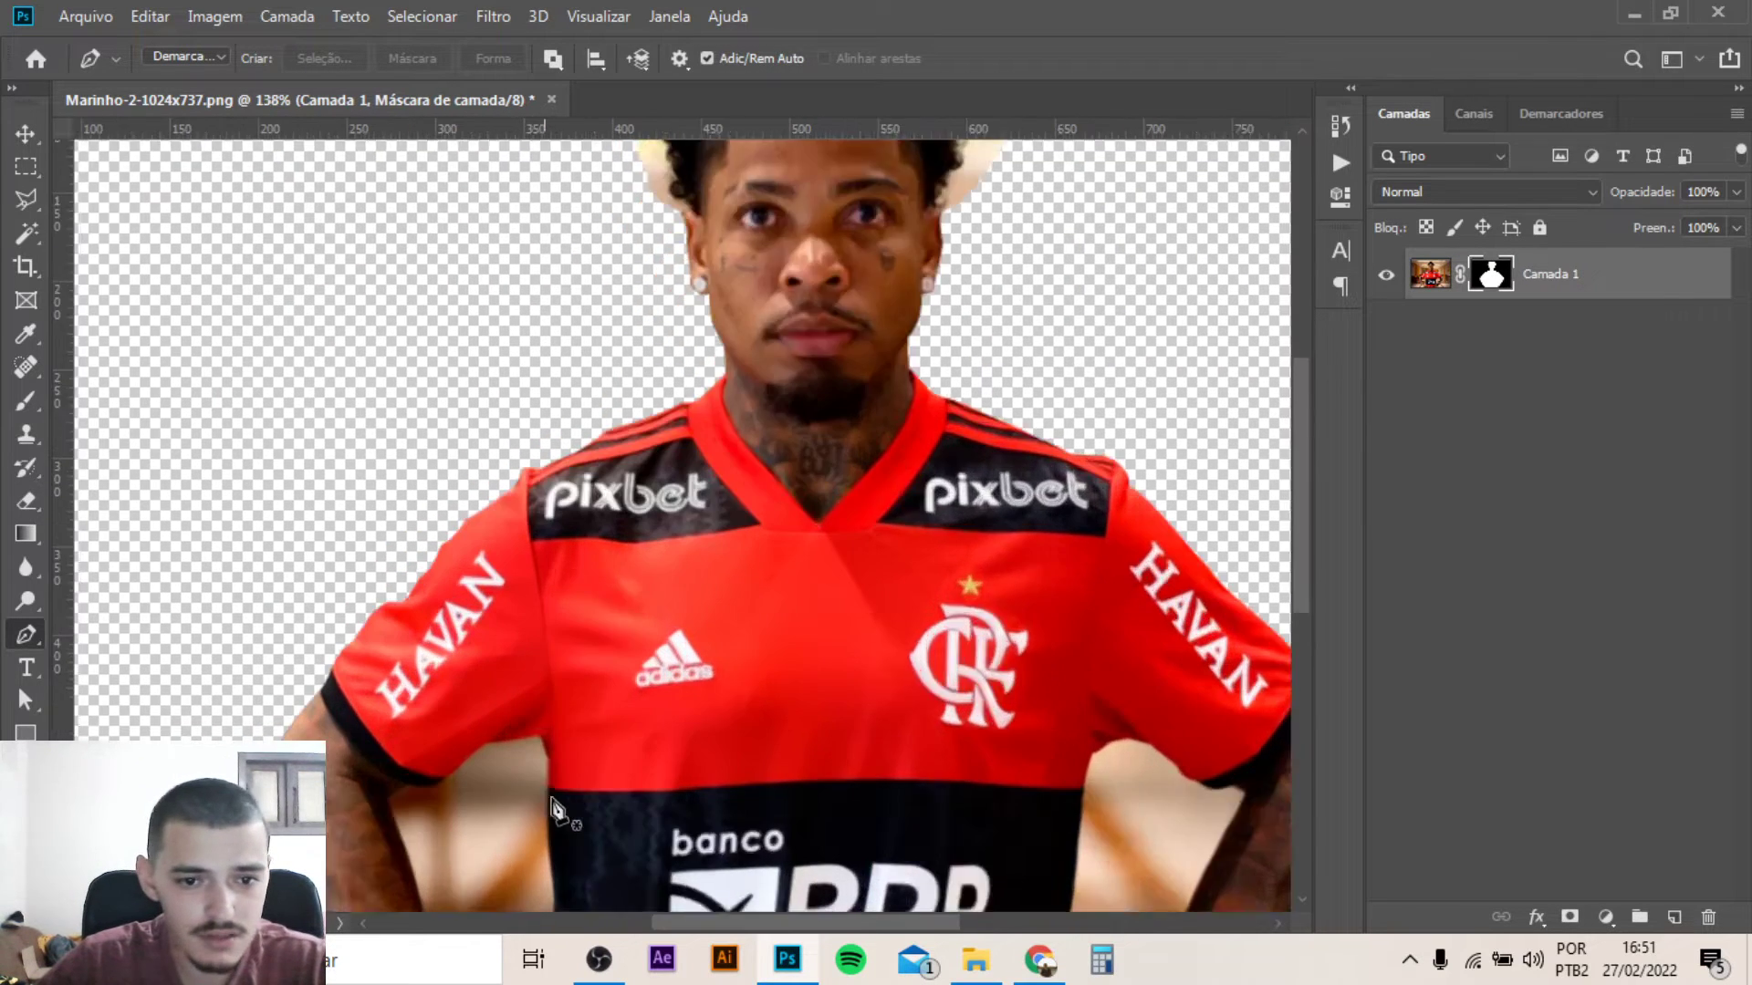
pyautogui.scroll(2, 614, 626)
pyautogui.scroll(2, 516, 477)
pyautogui.scroll(2, 450, 484)
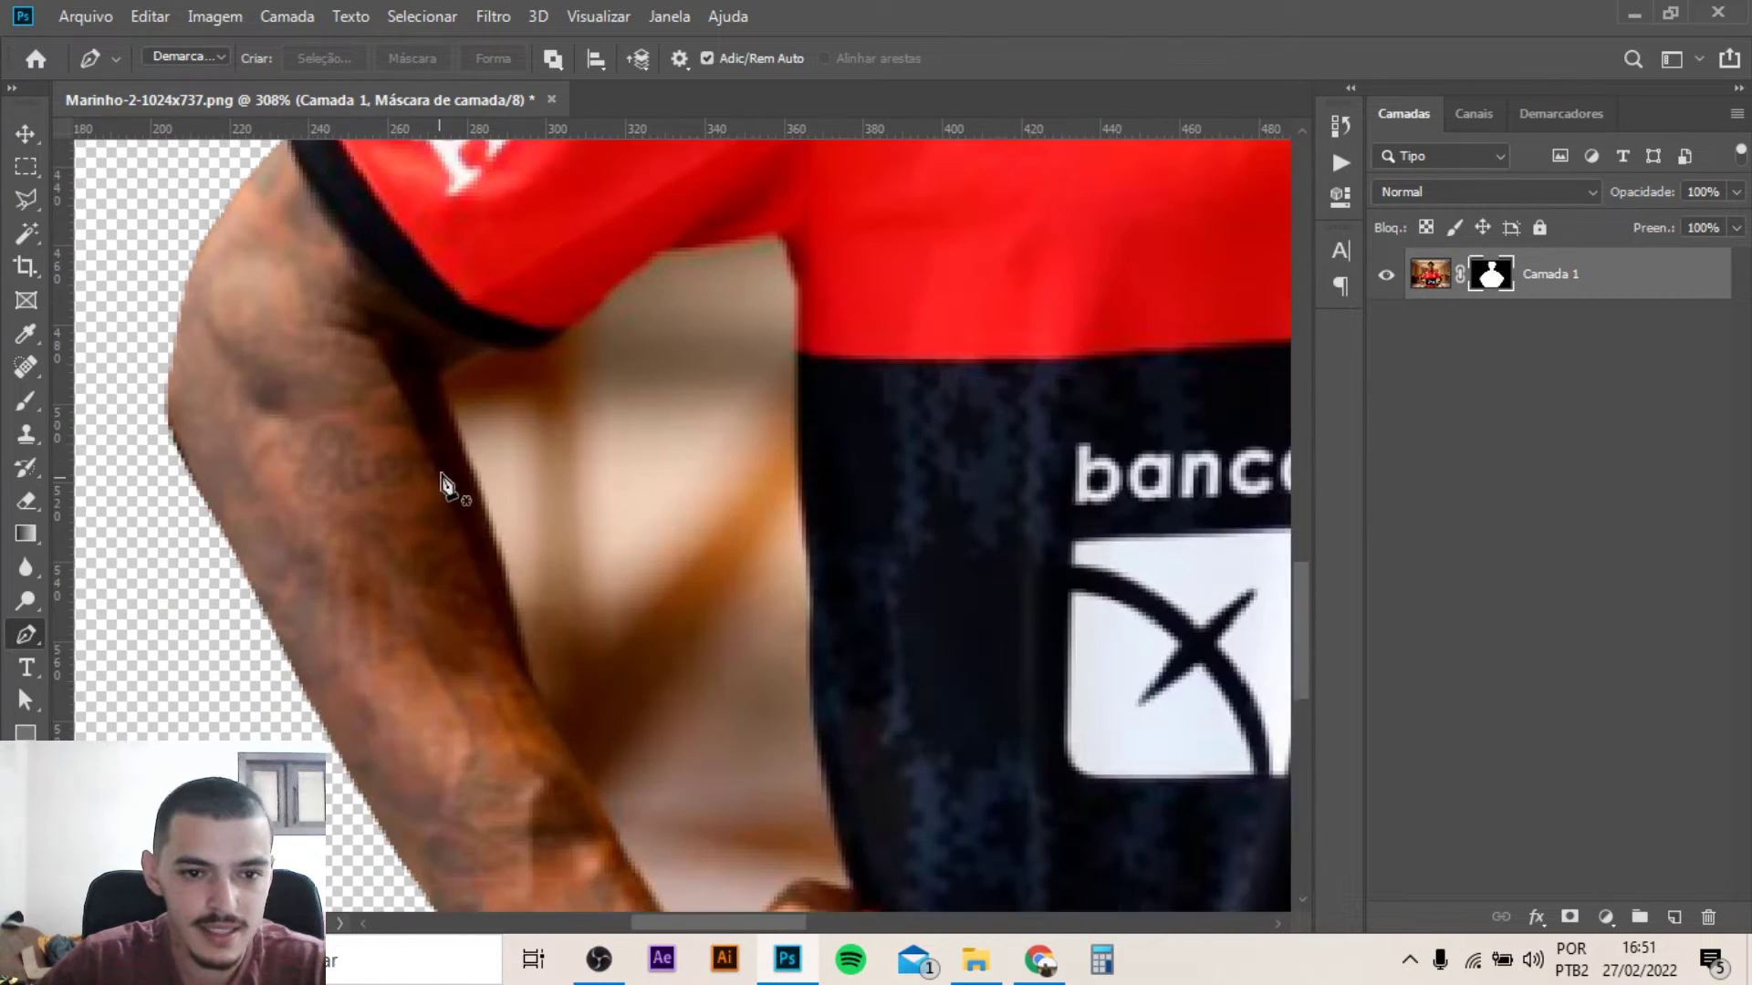
# Start a new path in the arm–torso gap, tracing the inner arm, hand and shirt side
pyautogui.click(489, 352)
pyautogui.moveTo(517, 635); pyautogui.dragTo(545, 723)
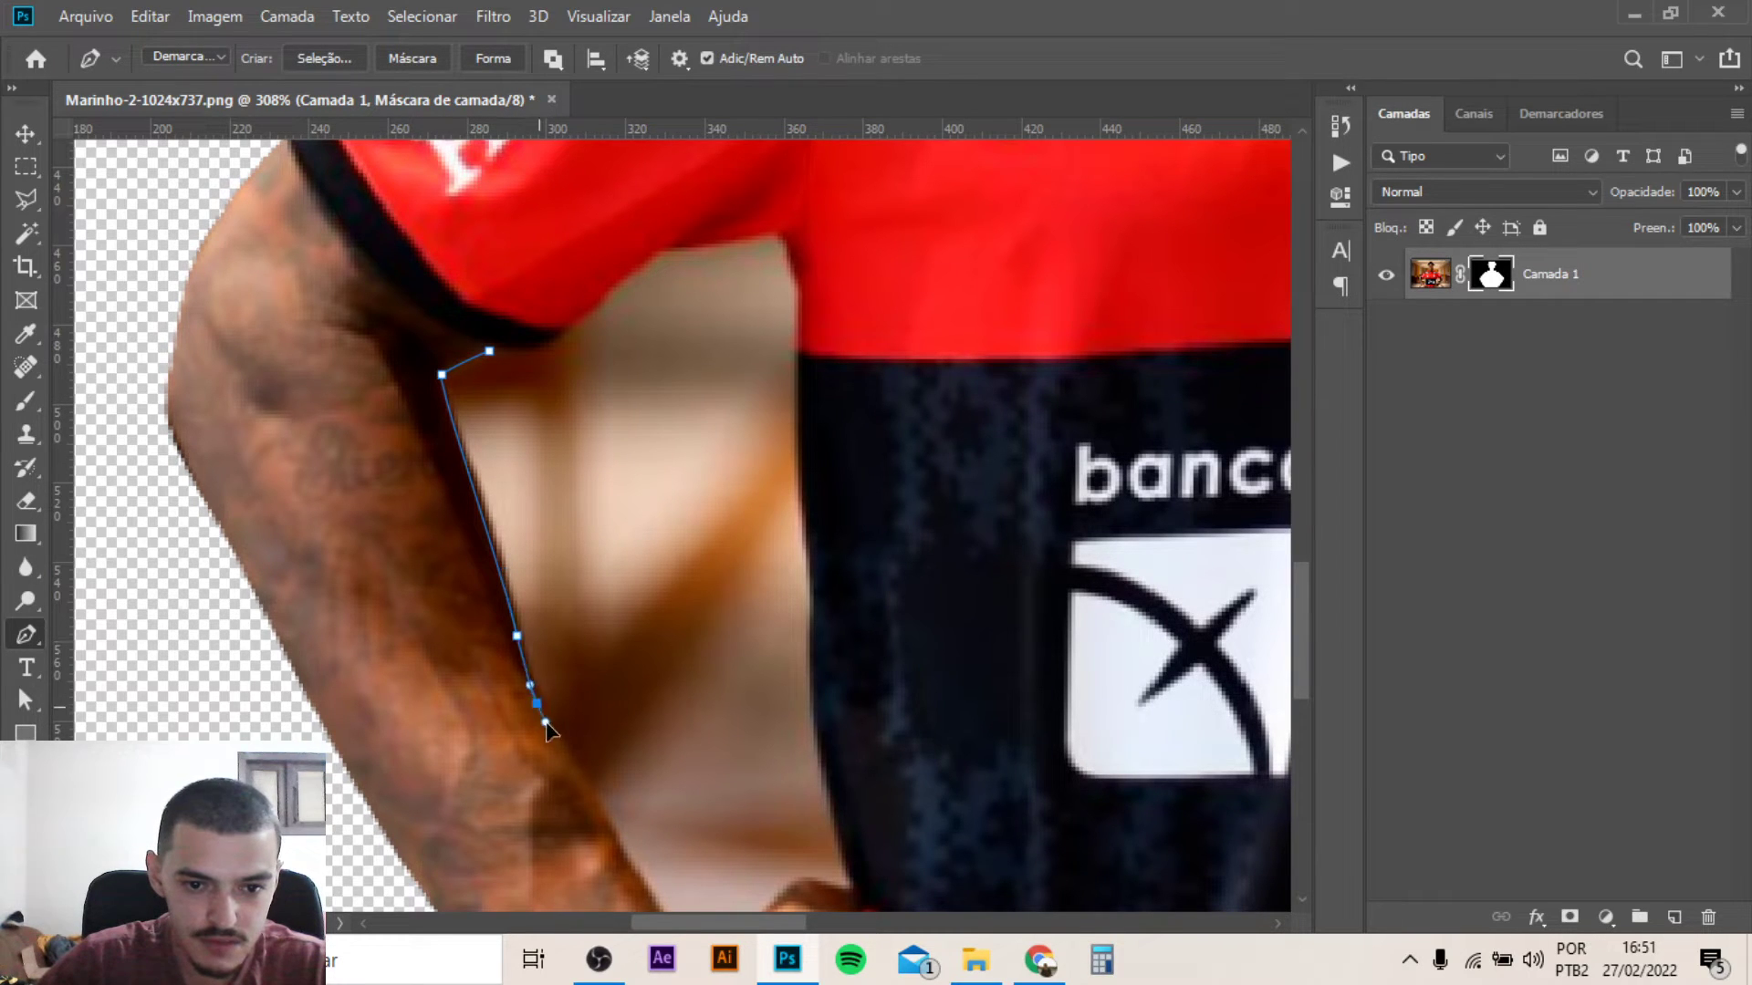
pyautogui.moveTo(544, 661); pyautogui.dragTo(526, 514)
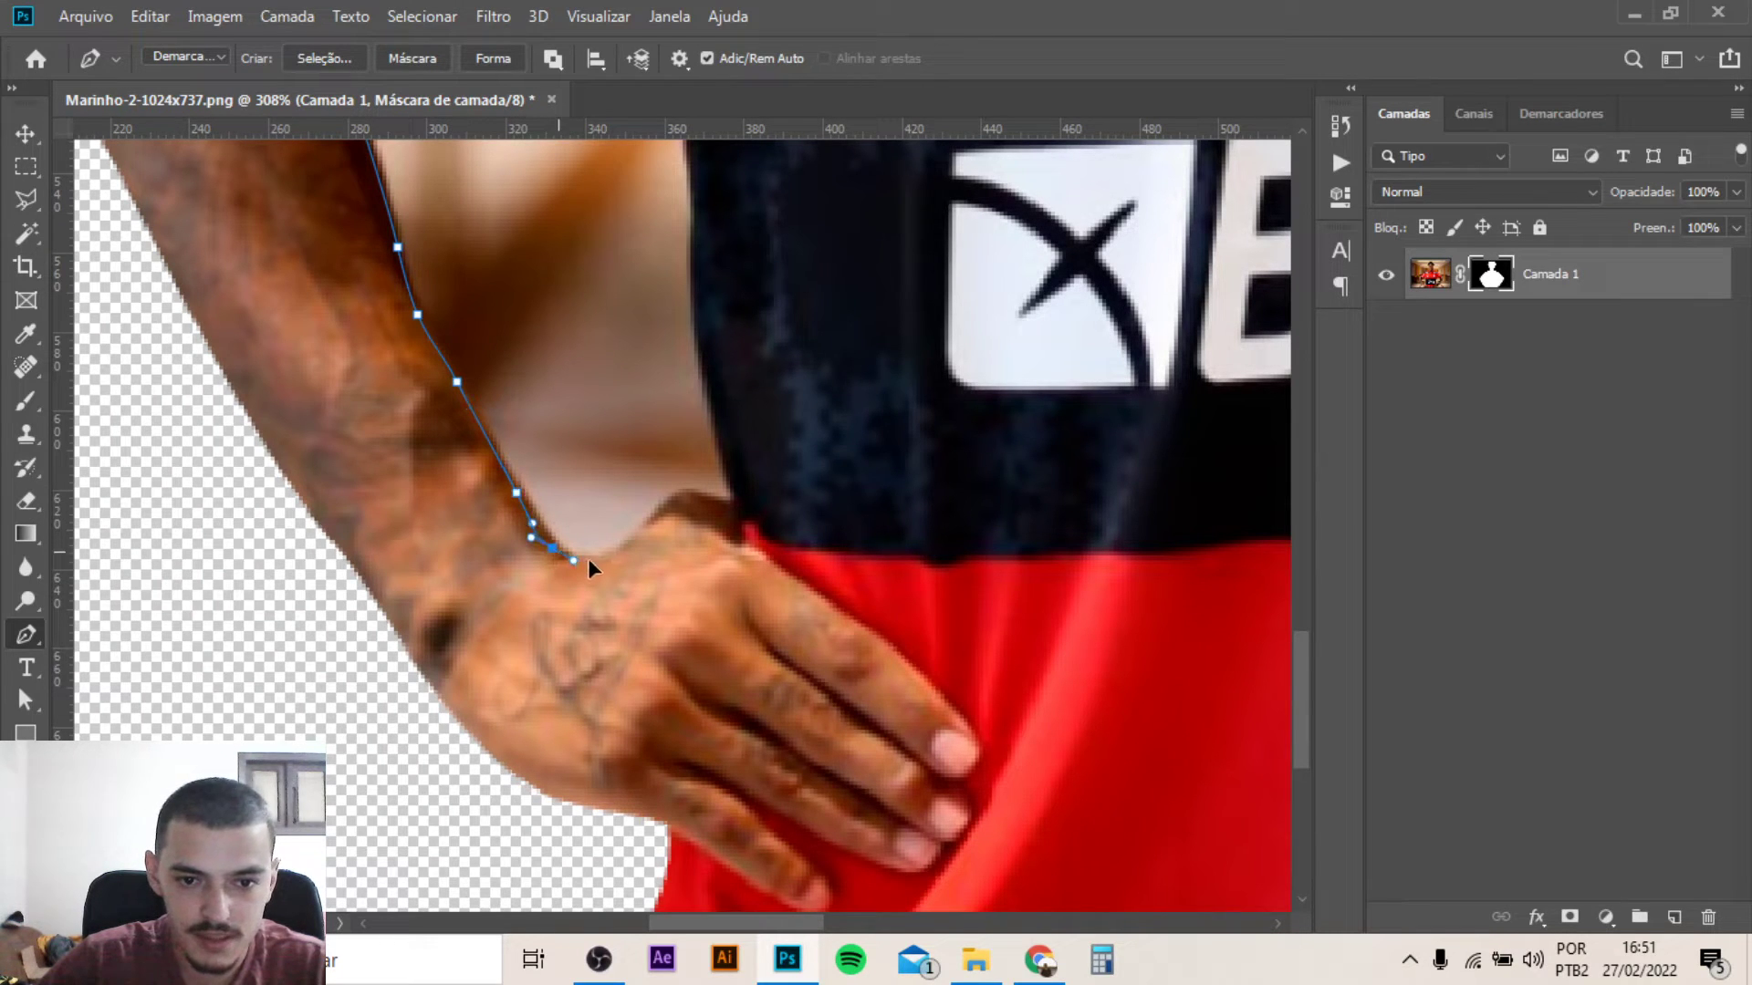
pyautogui.moveTo(697, 492); pyautogui.dragTo(707, 504)
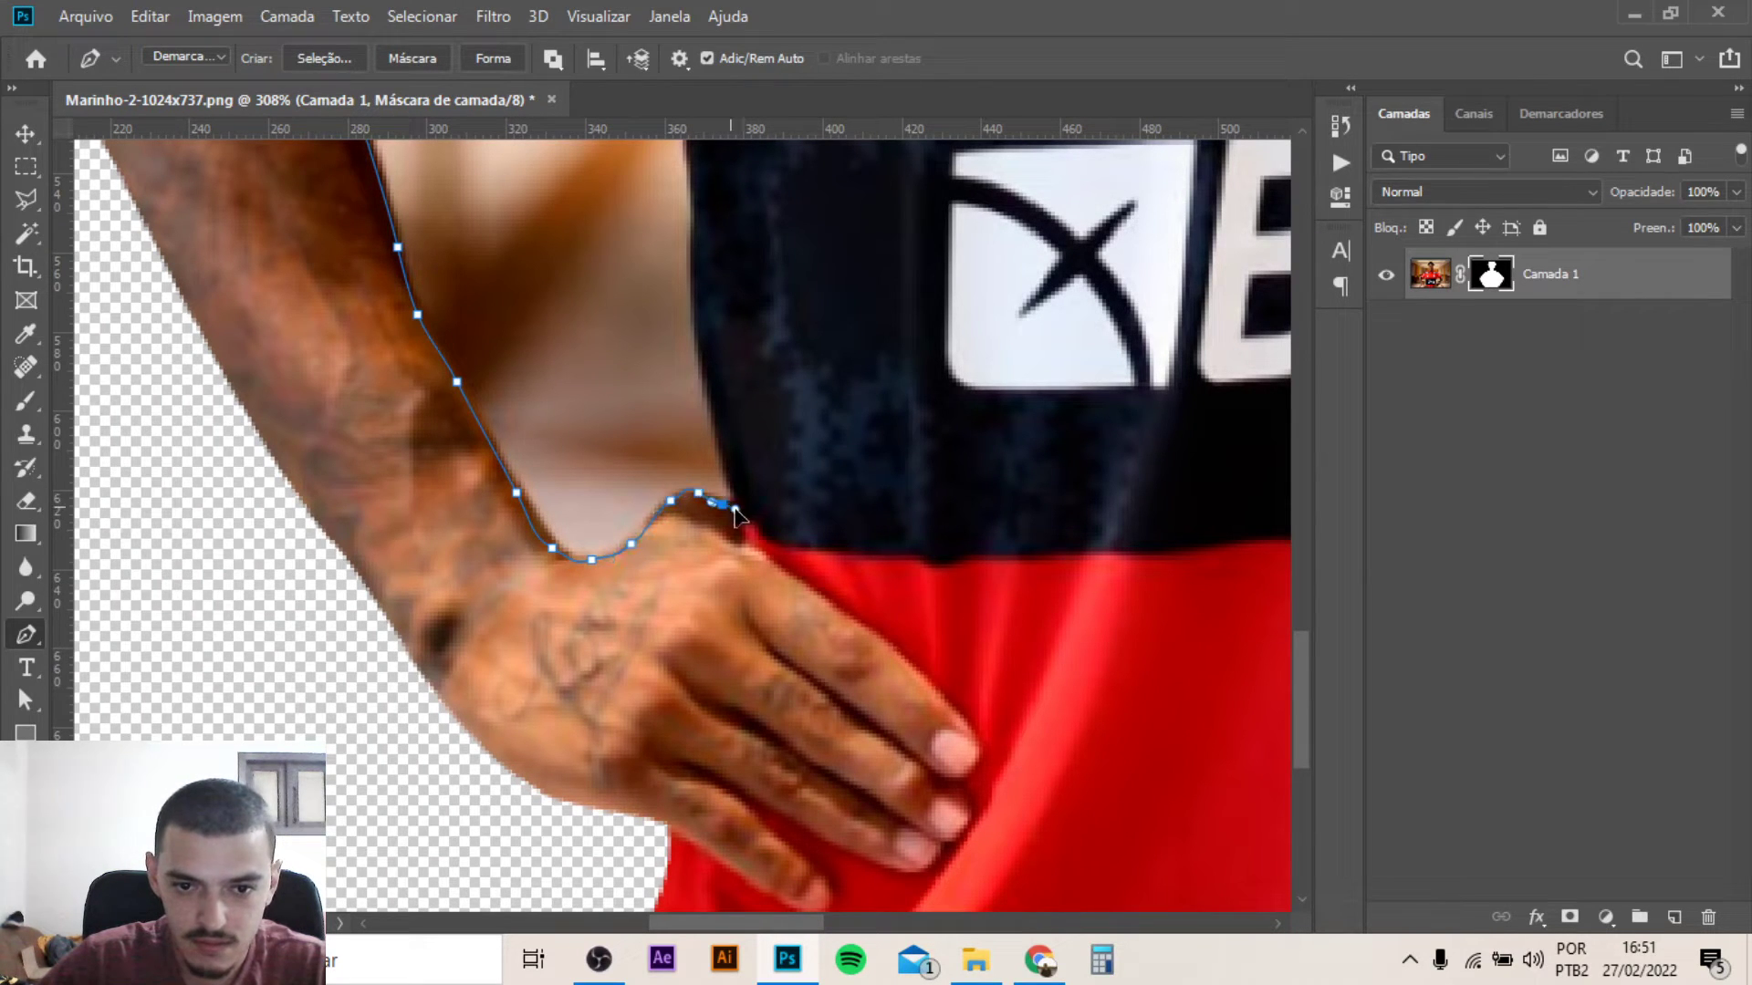
pyautogui.click(743, 508)
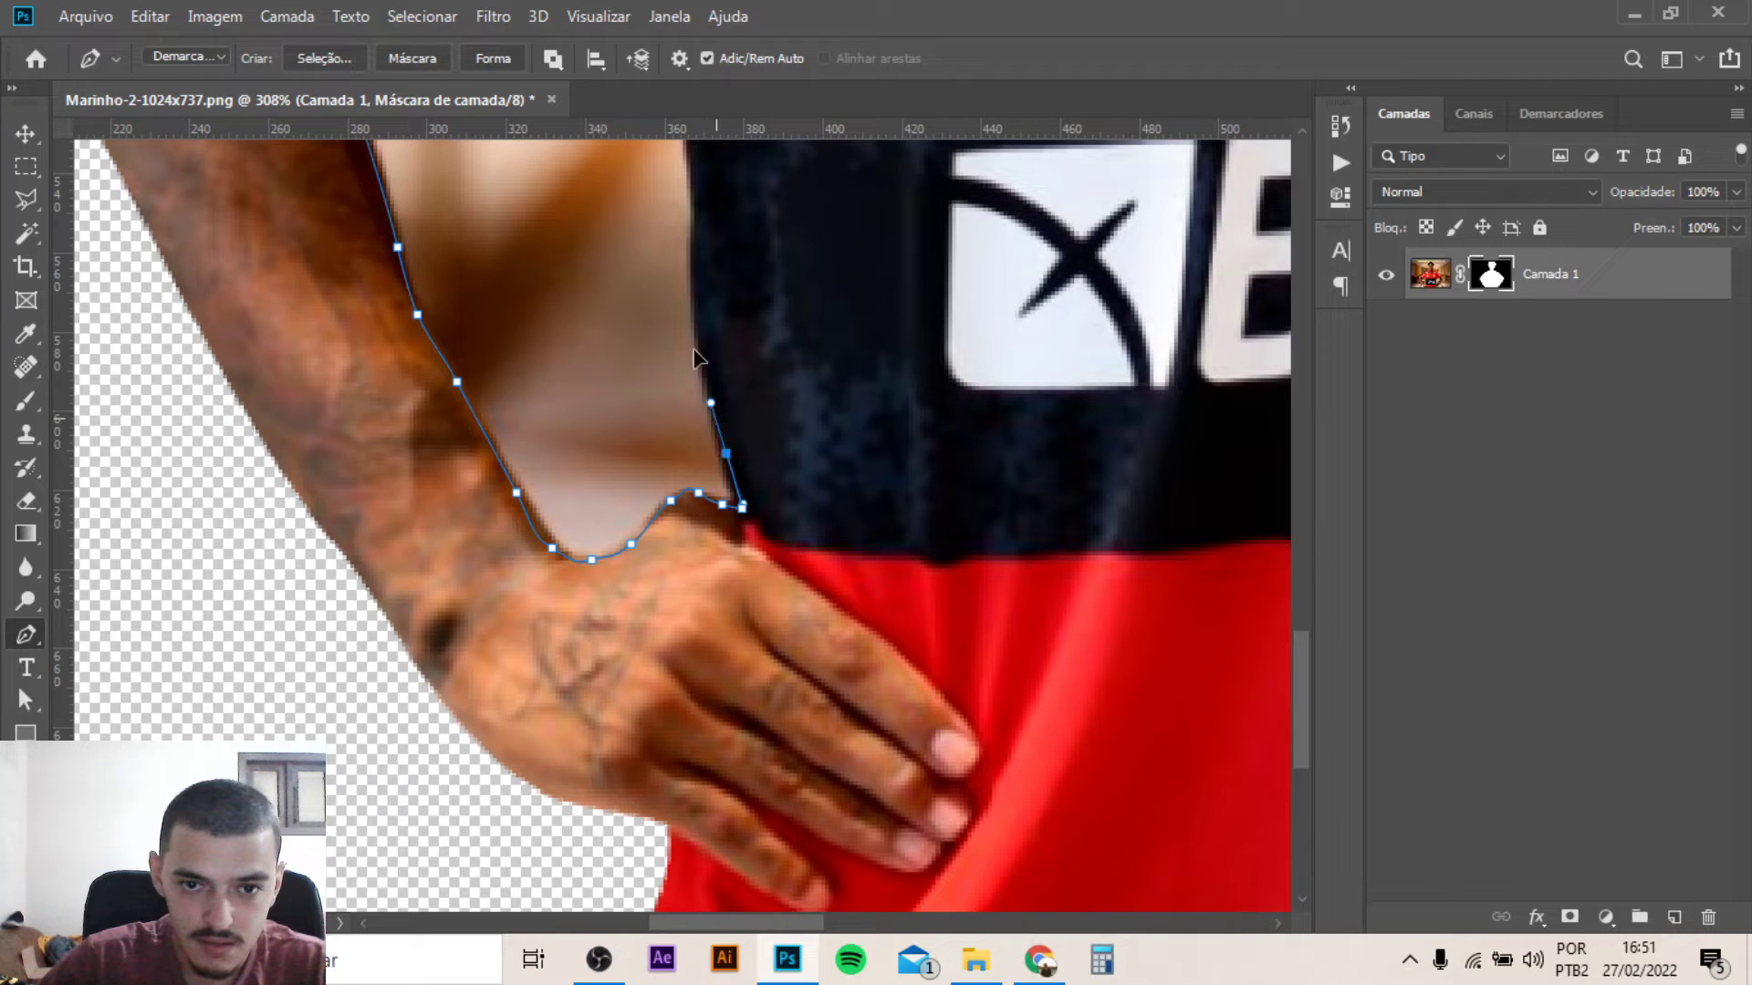
pyautogui.moveTo(703, 234); pyautogui.dragTo(675, 527)
pyautogui.click(666, 604)
pyautogui.moveTo(659, 444)
pyautogui.mouseDown()
pyautogui.moveTo(665, 356)
pyautogui.moveTo(628, 295)
pyautogui.mouseUp()
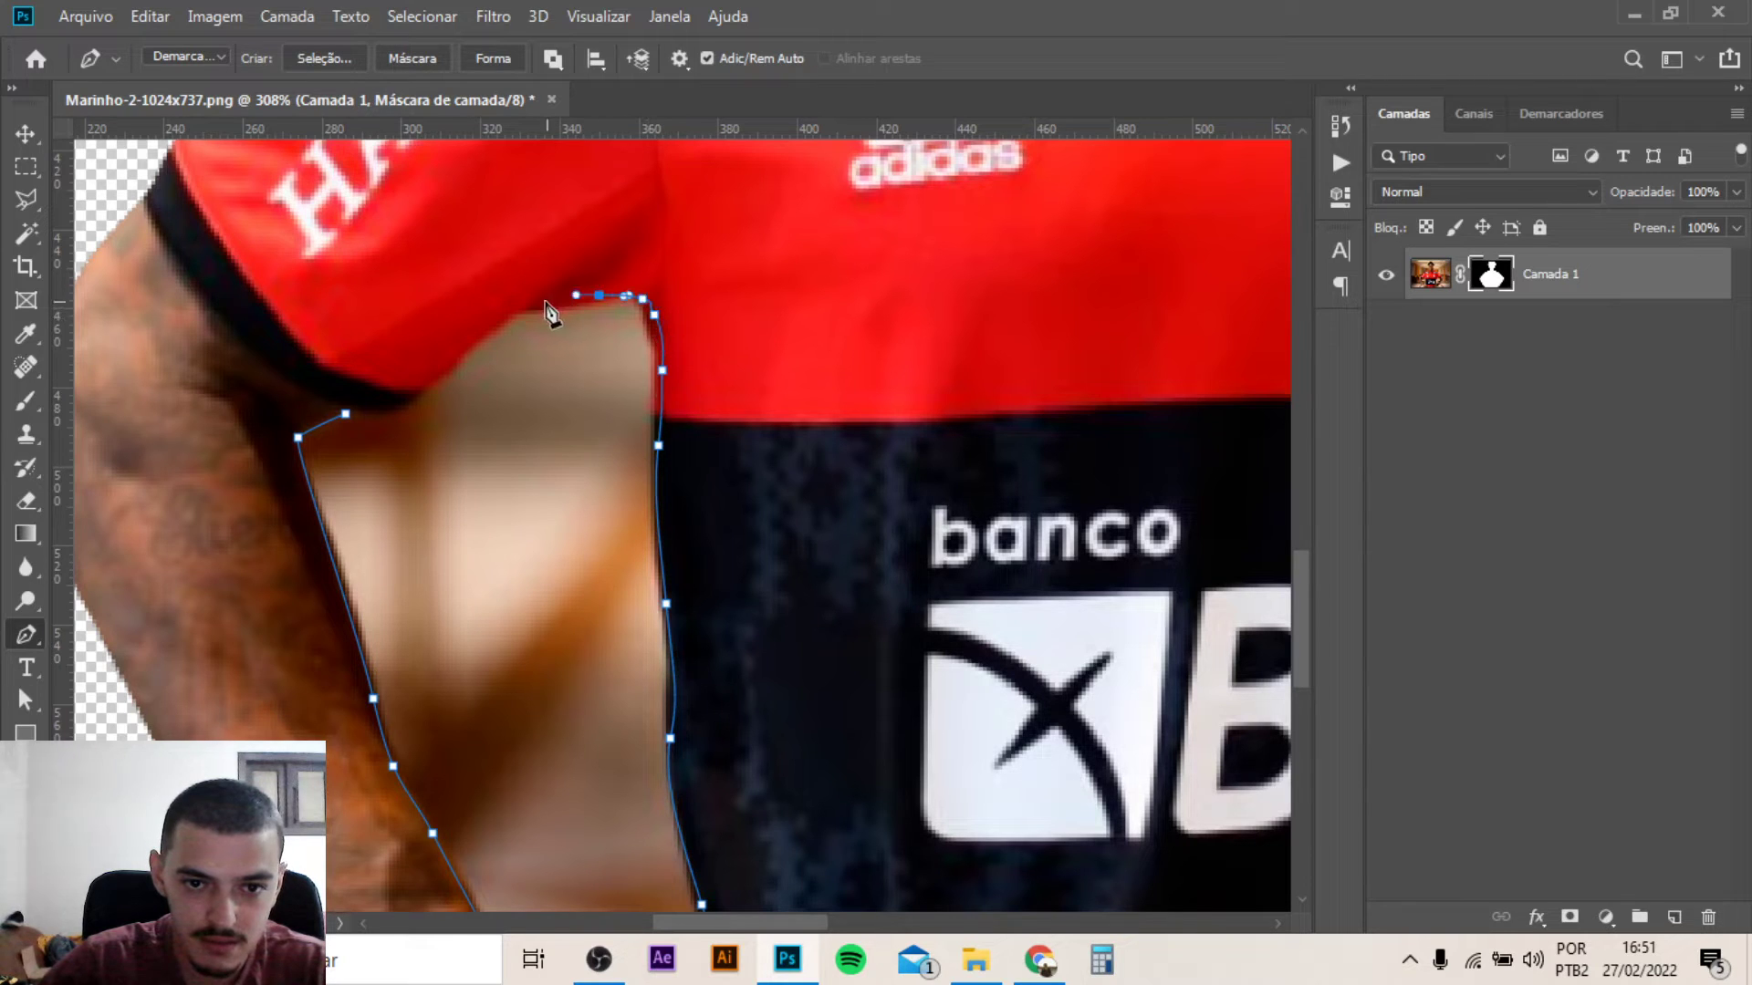
# Trace along the sleeve underside, close the gap path, and turn it into a selection
pyautogui.click(464, 346)
pyautogui.click(424, 390)
pyautogui.click(393, 410)
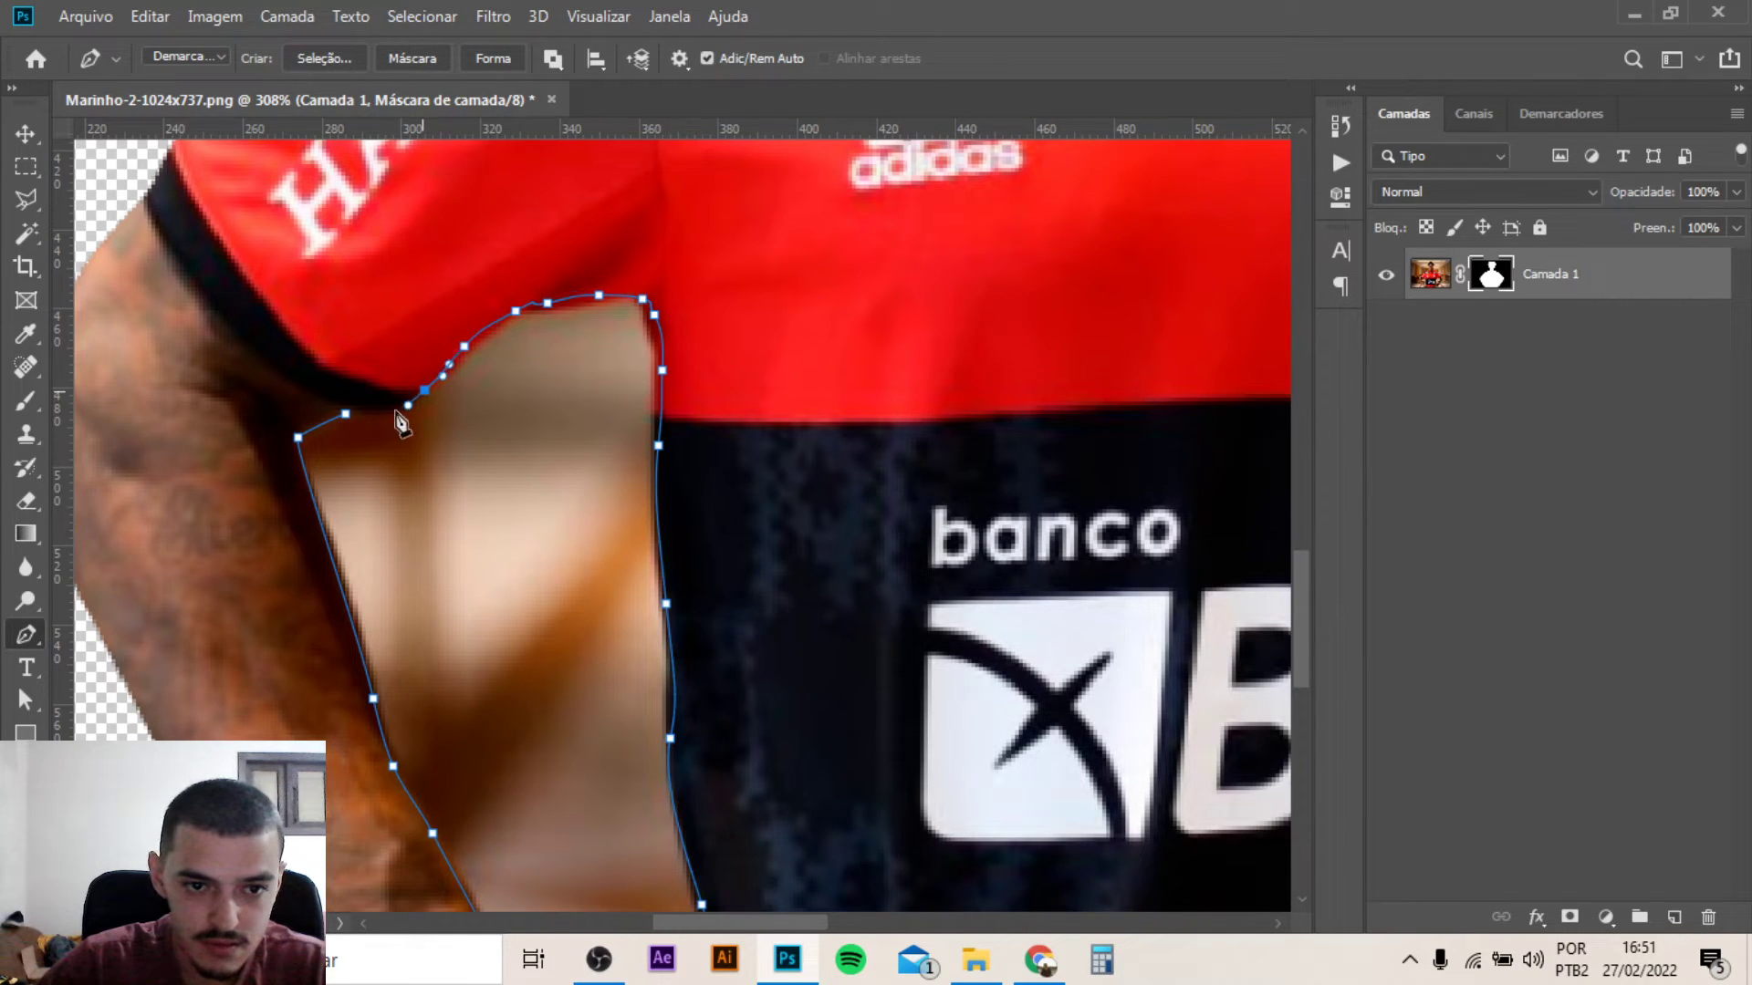
pyautogui.click(345, 413)
pyautogui.scroll(-2, 351, 428)
pyautogui.rightClick(476, 627)
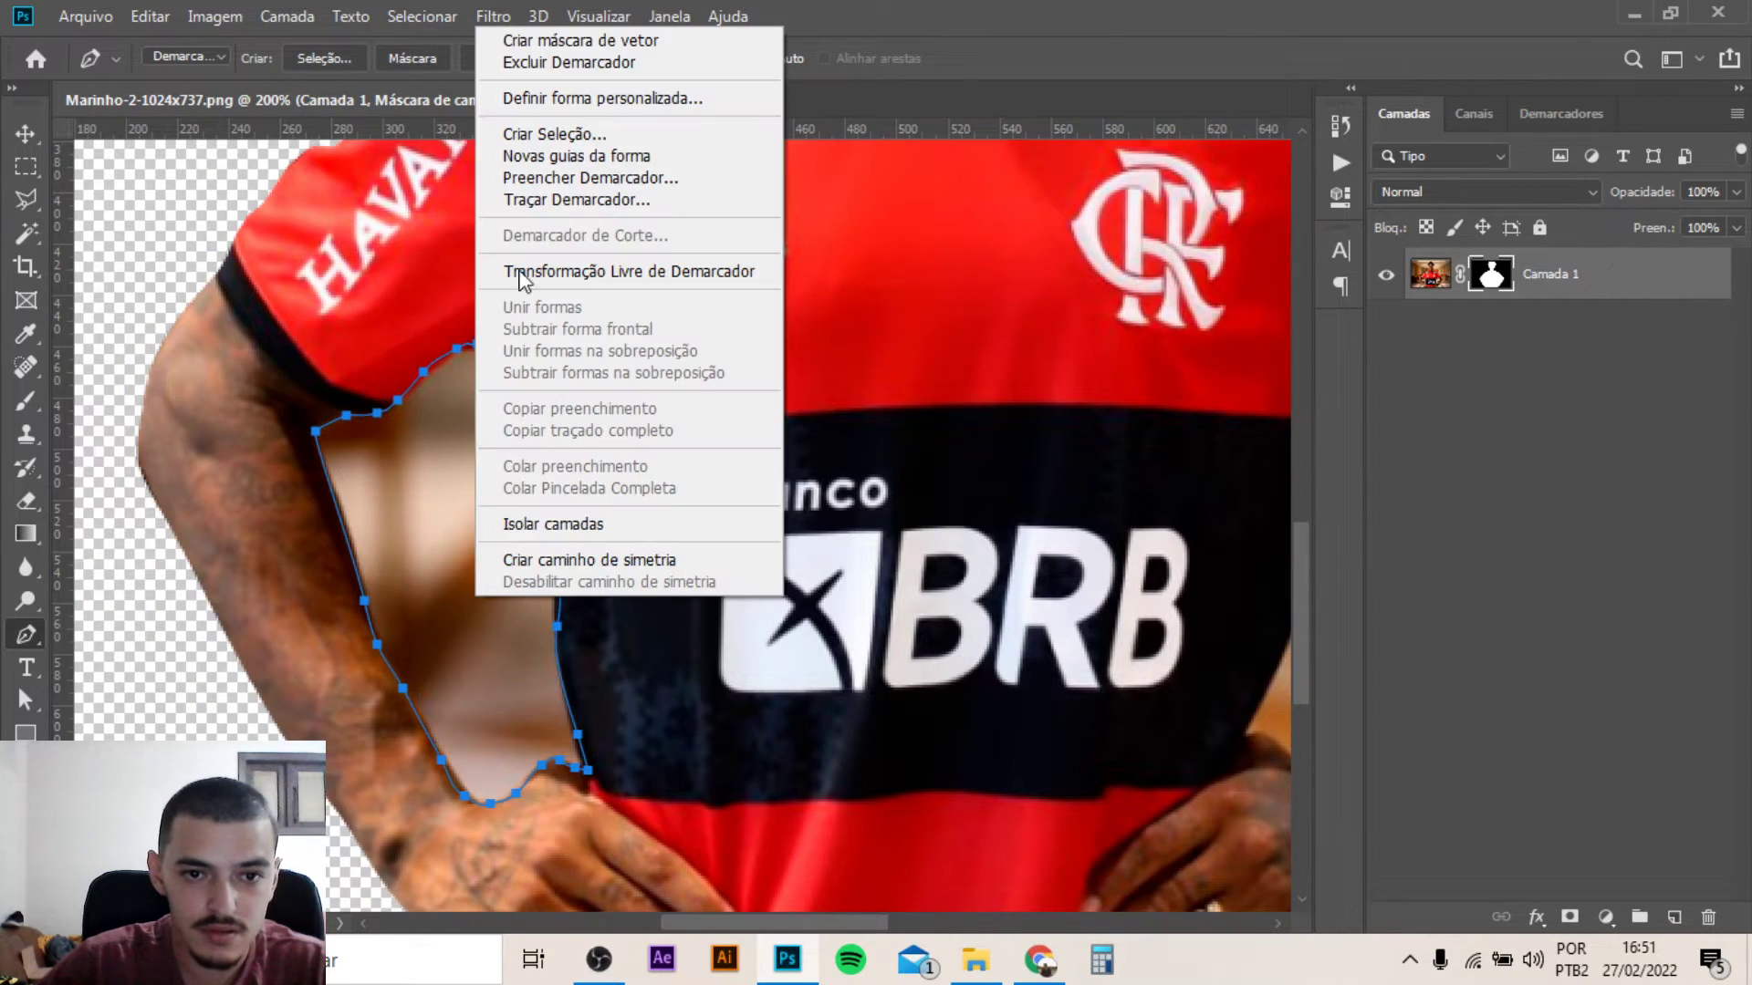
pyautogui.click(535, 129)
pyautogui.click(1047, 239)
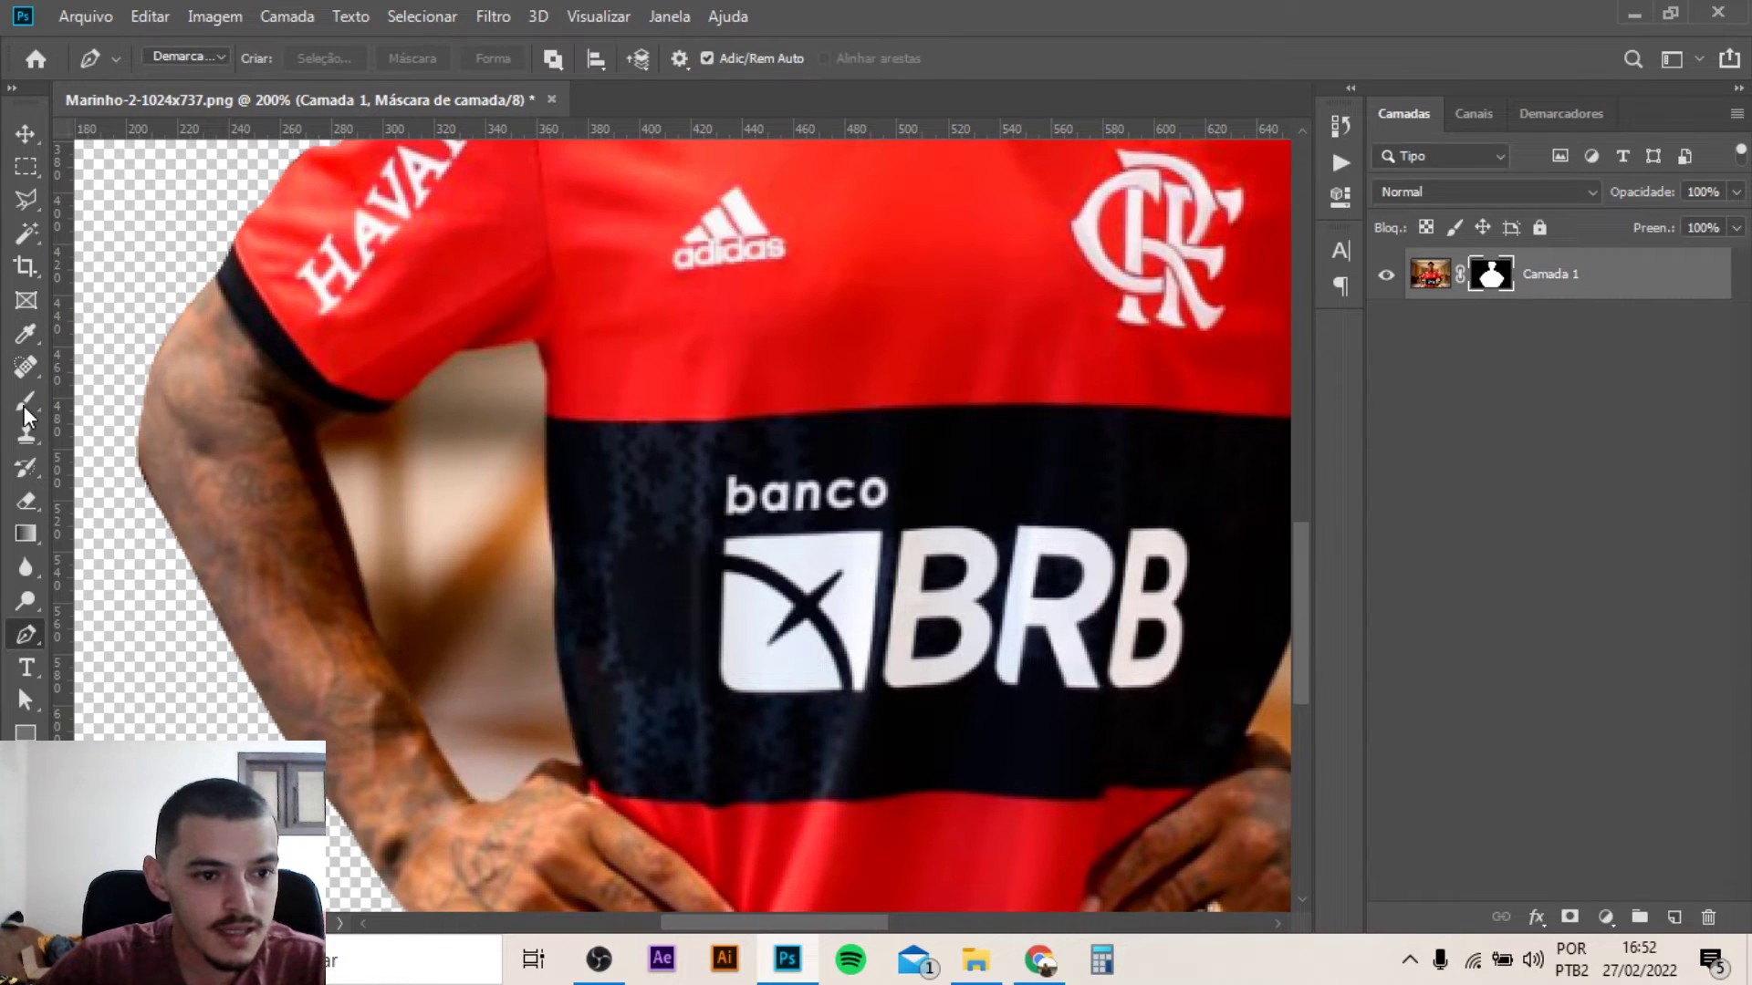
# Paint black on the mask to hide the left arm–torso background gap, then deselect
pyautogui.moveTo(314, 545)
pyautogui.mouseDown()
pyautogui.moveTo(469, 547)
pyautogui.moveTo(477, 516)
pyautogui.moveTo(474, 647)
pyautogui.moveTo(247, 748)
pyautogui.mouseUp()
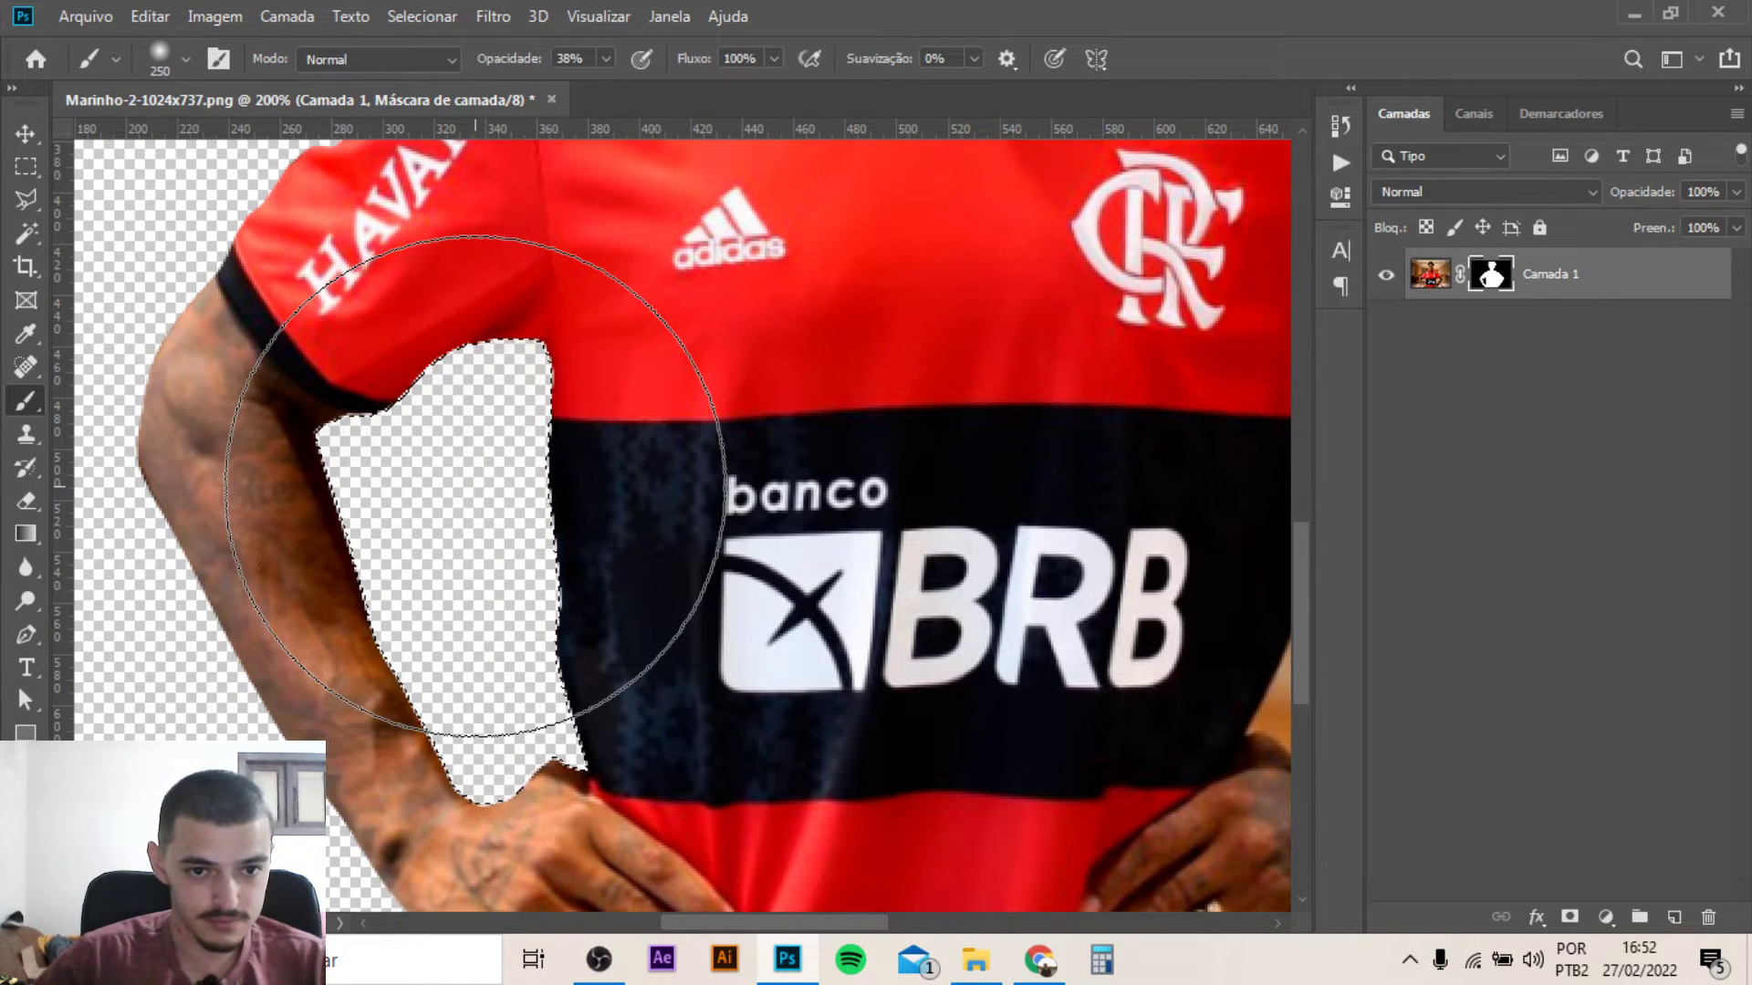
pyautogui.hotkey('ctrl', 'd')
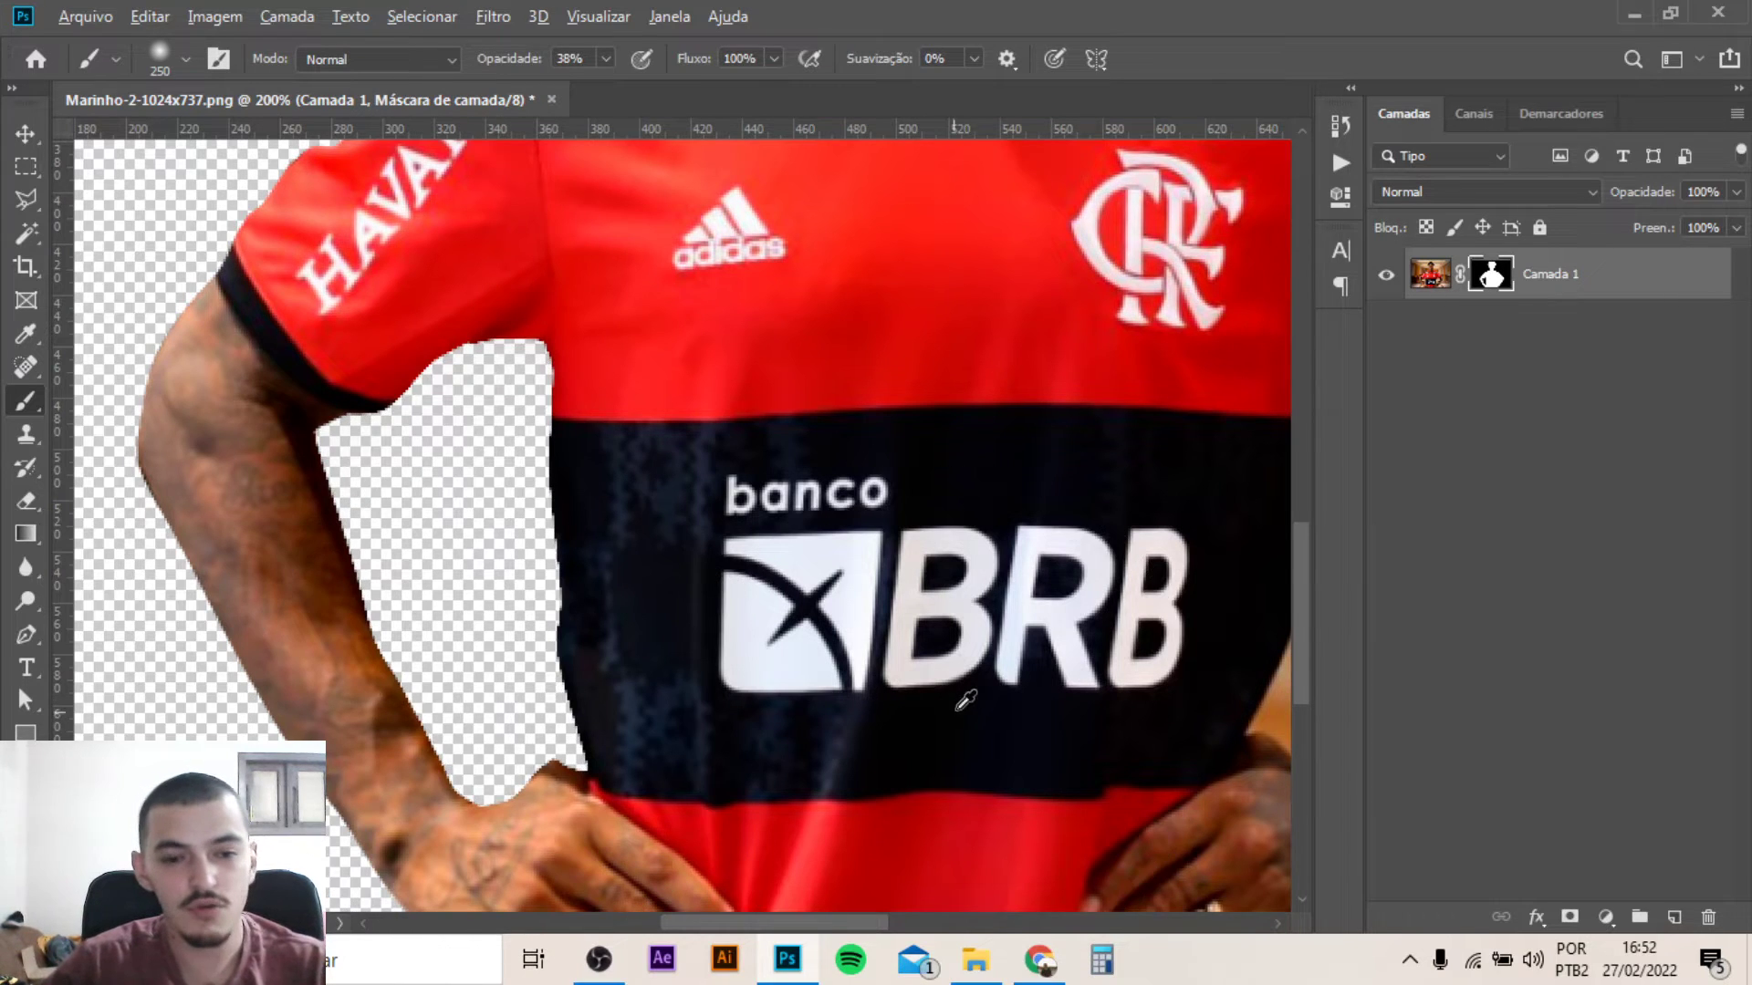
pyautogui.scroll(-3, 965, 700)
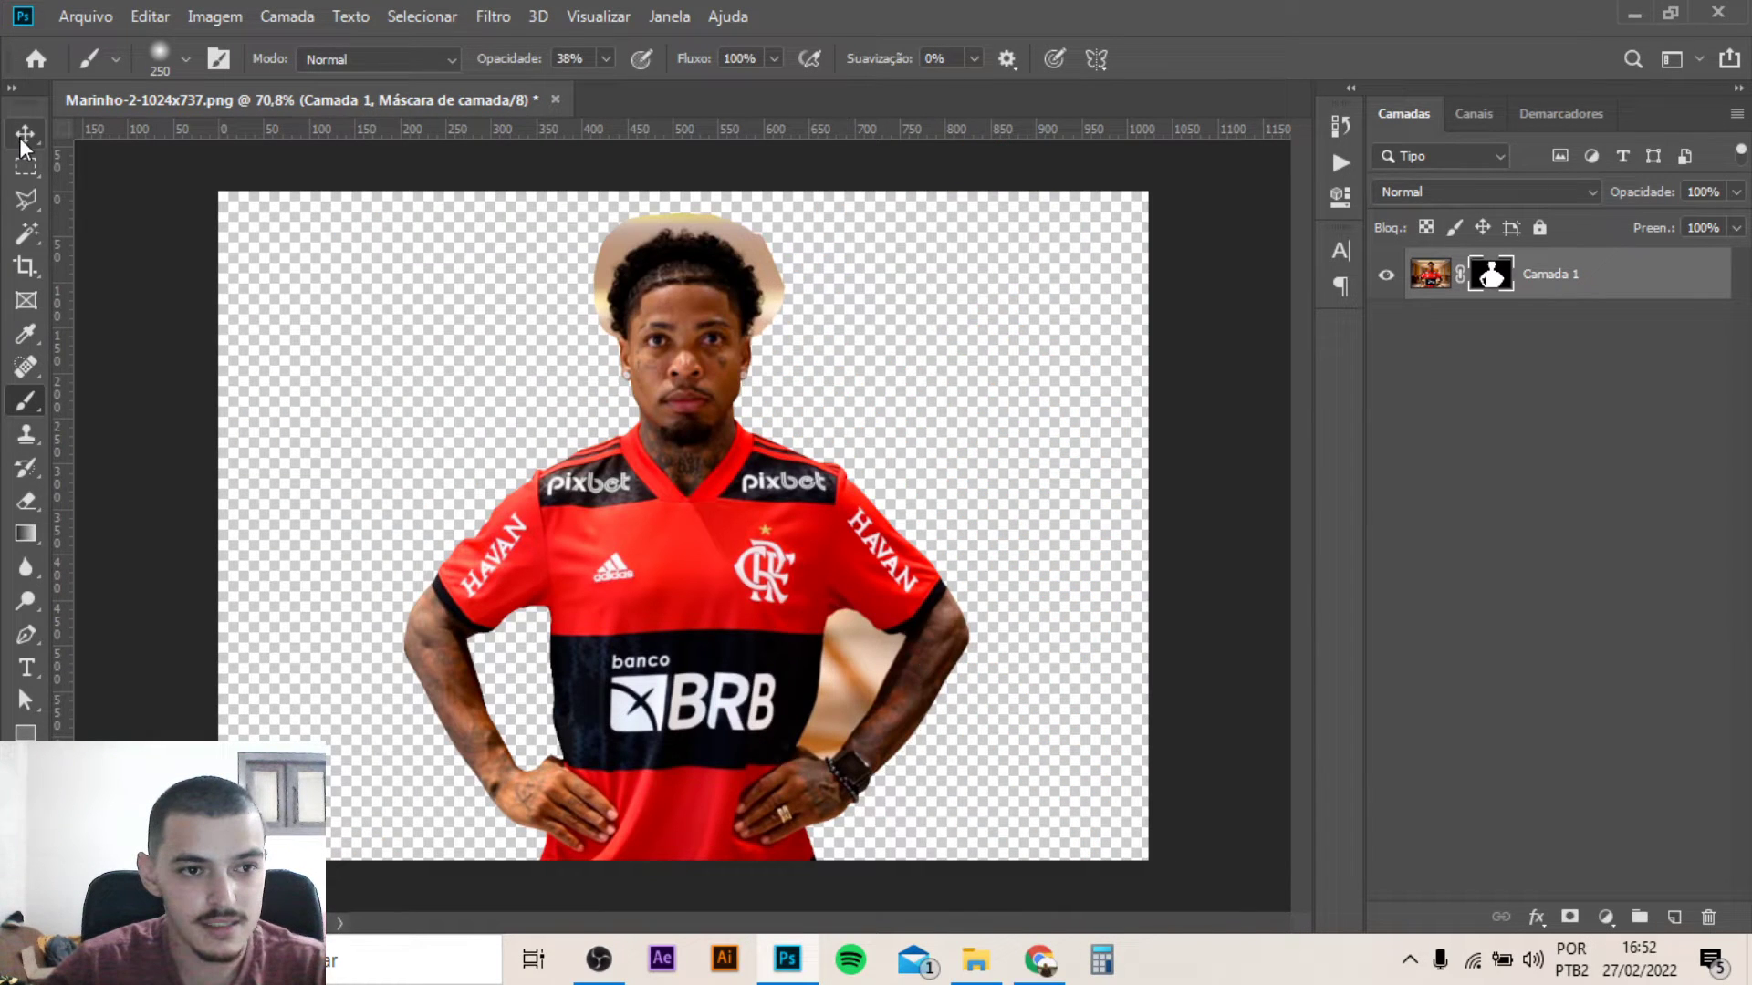
pyautogui.click(24, 137)
pyautogui.scroll(3, 748, 561)
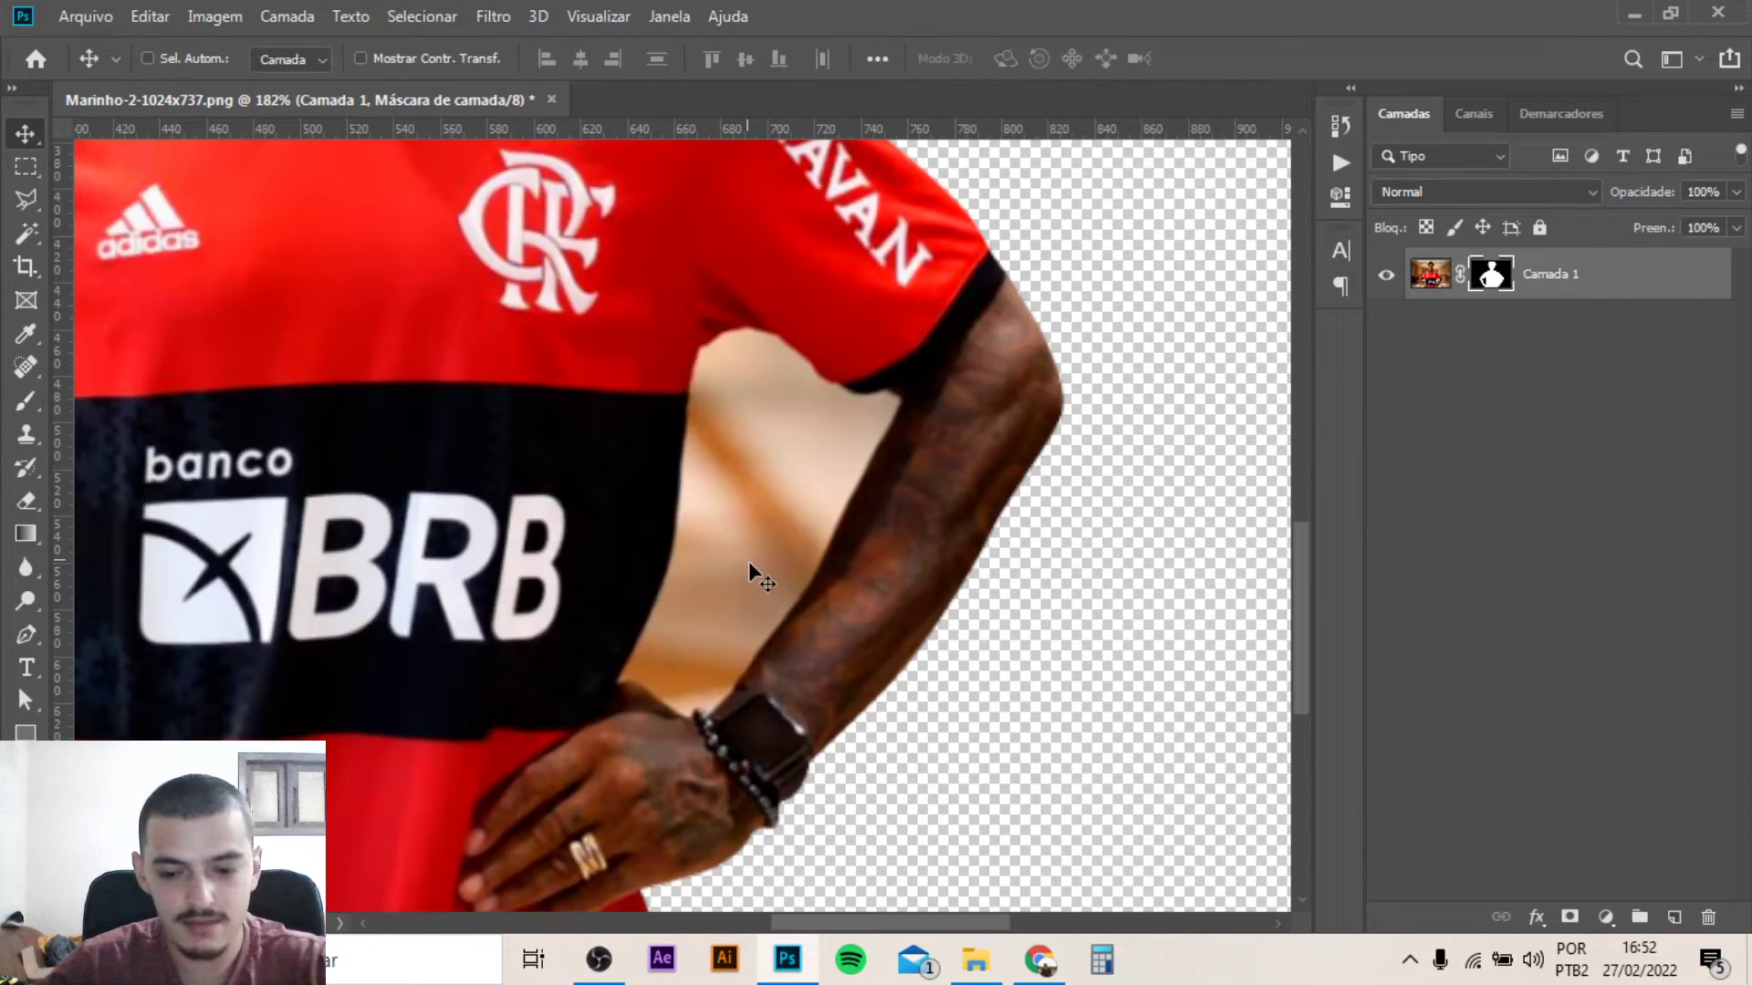
# Start a pen path at the right arm gap, running down the shirt edge, removing stray anchors
pyautogui.press('p')
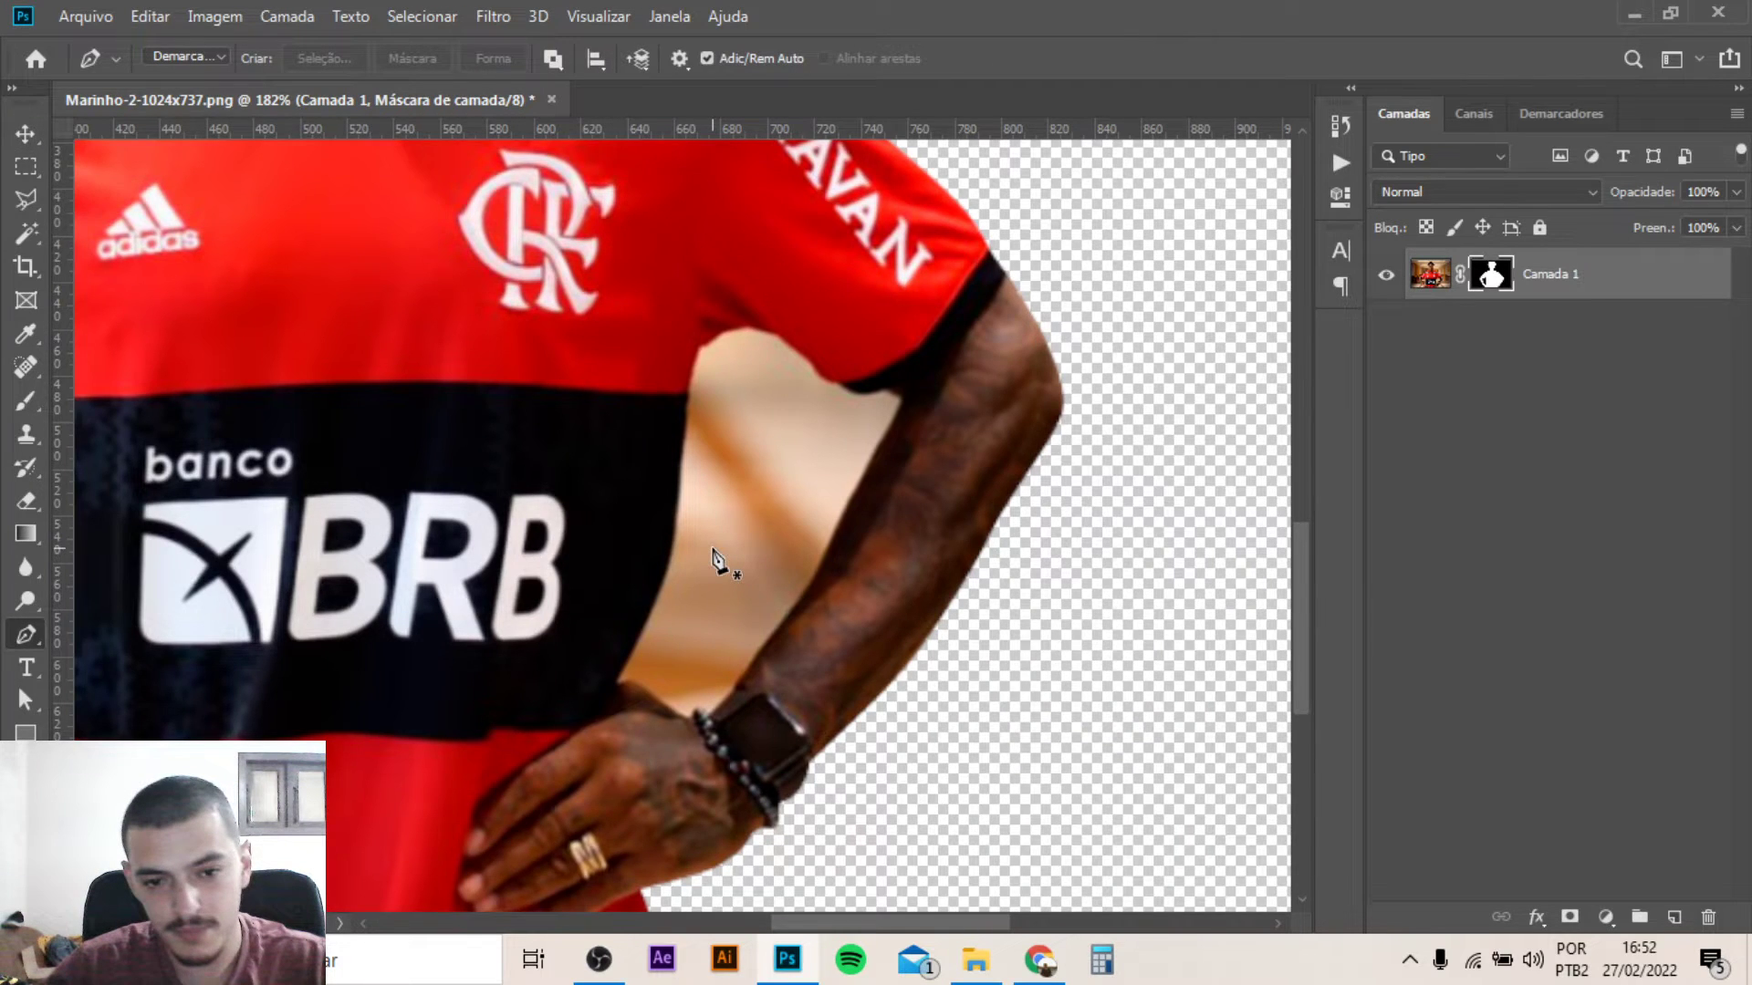
pyautogui.scroll(2, 716, 559)
pyautogui.click(762, 375)
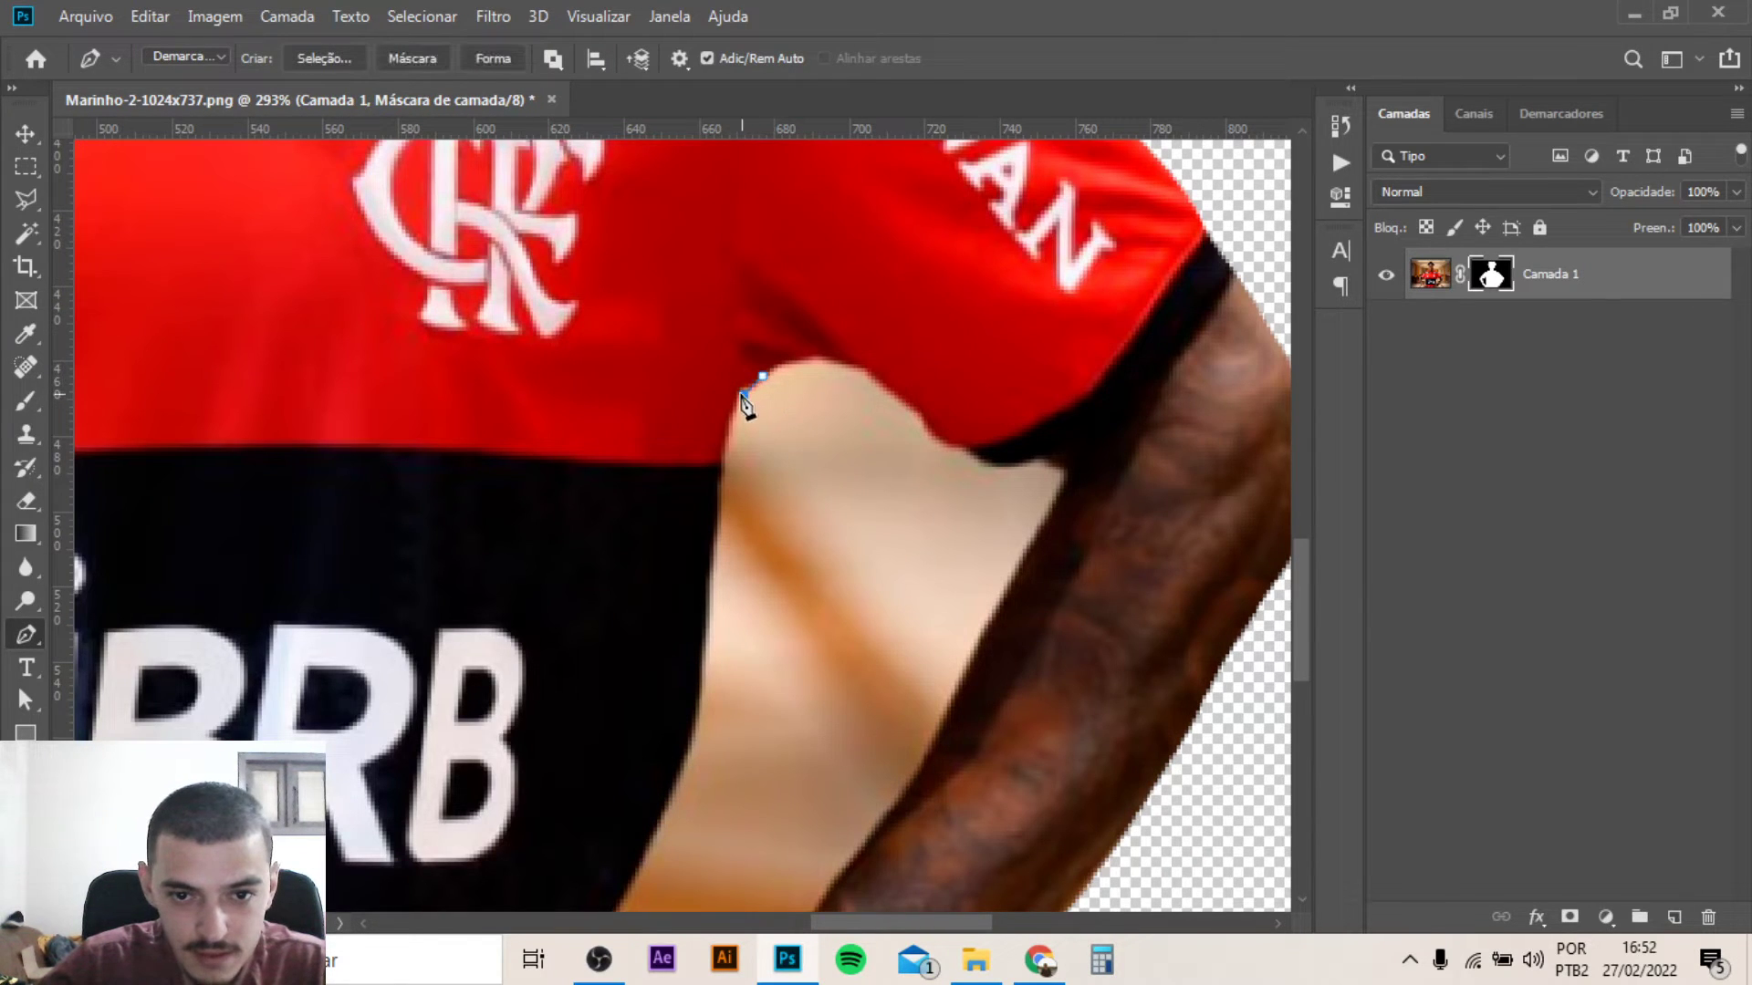
pyautogui.click(739, 392)
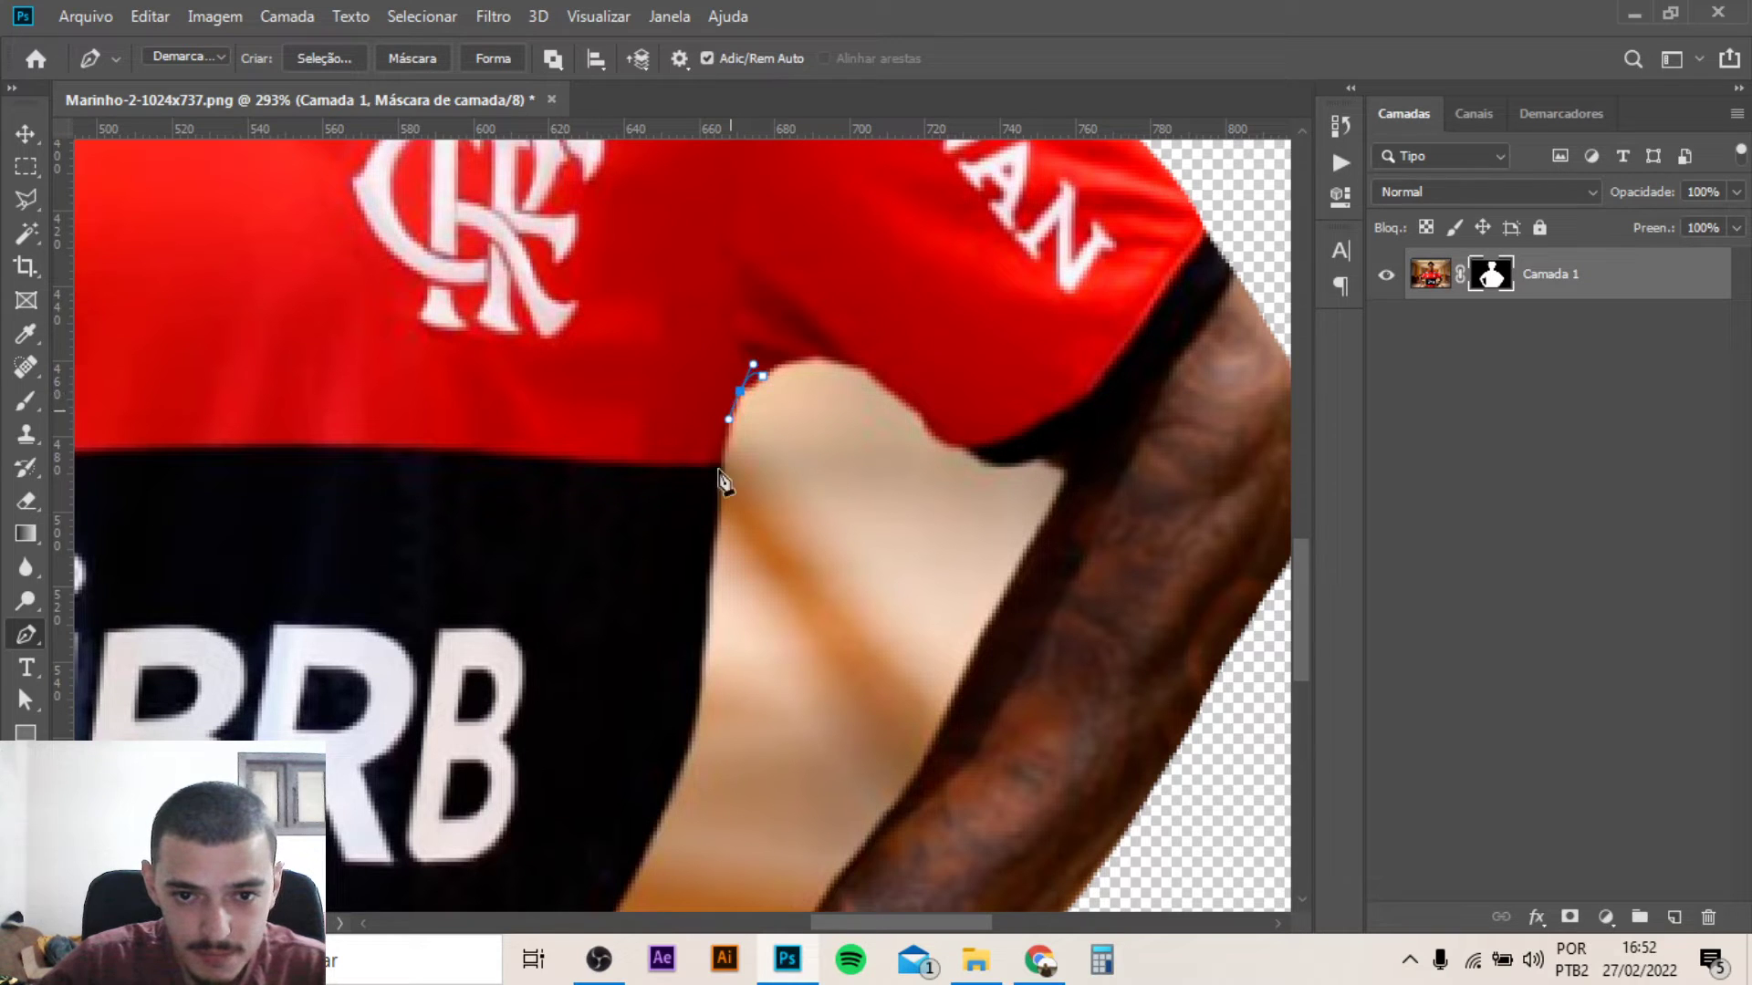
pyautogui.moveTo(713, 509); pyautogui.dragTo(709, 560)
pyautogui.scroll(-3, 711, 547)
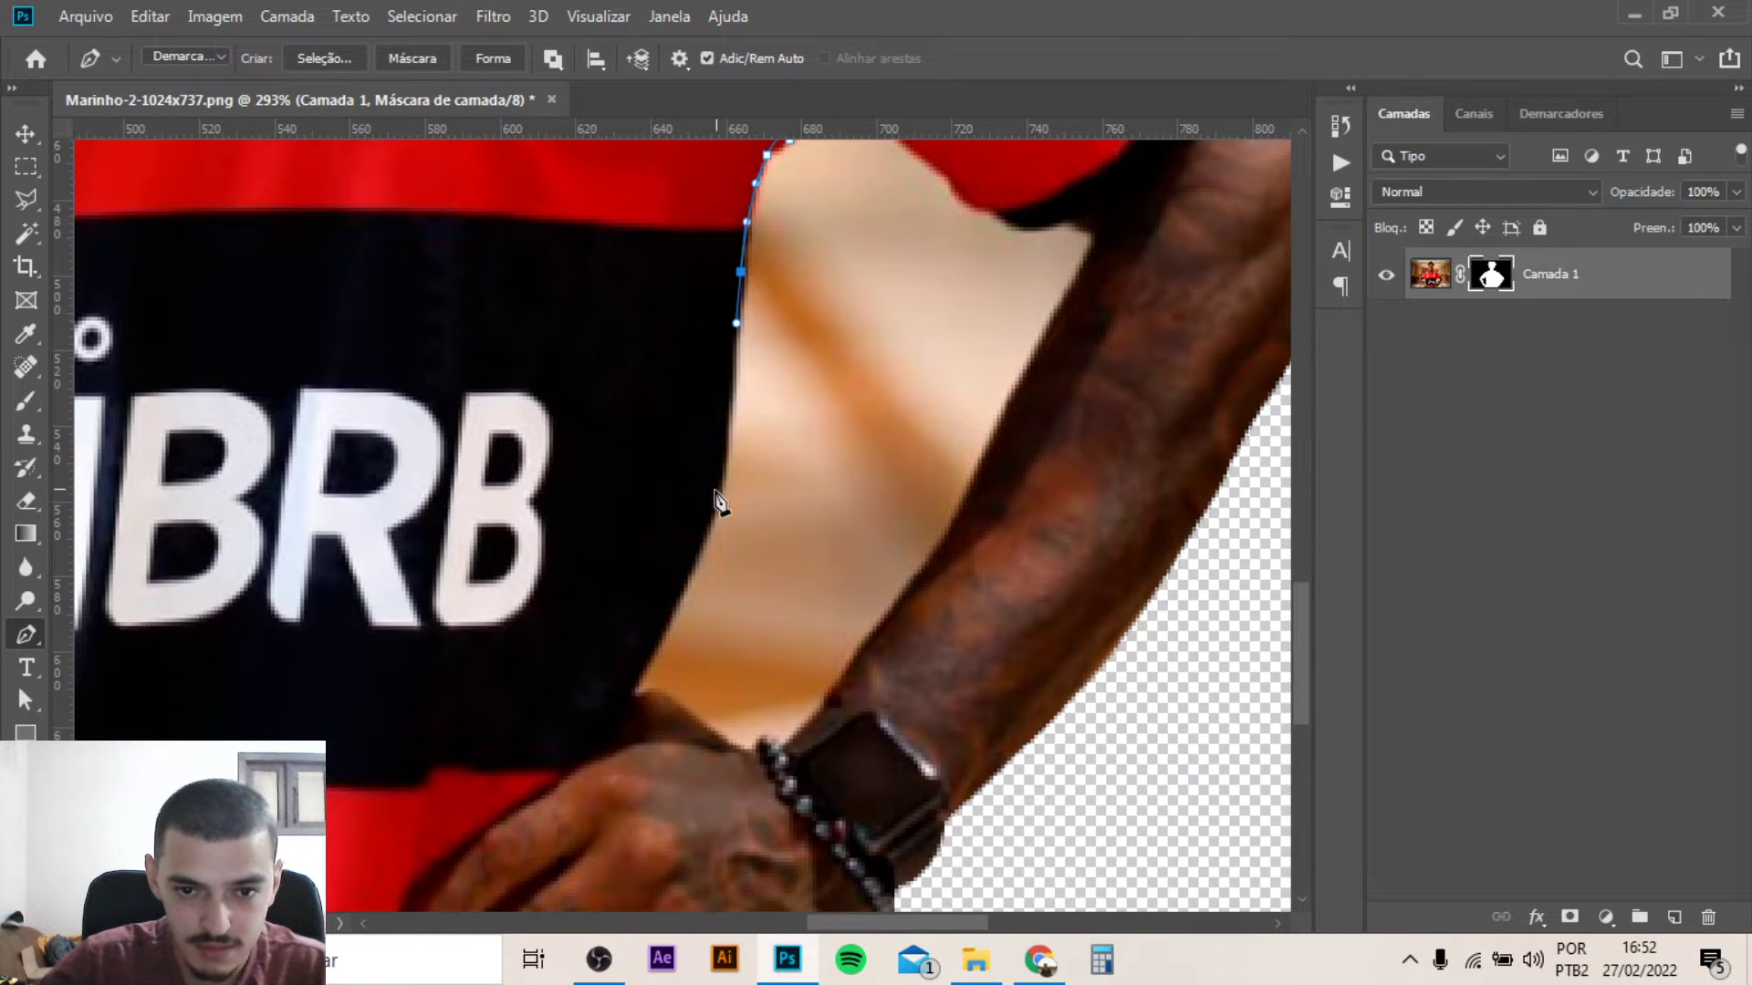
pyautogui.click(714, 493)
pyautogui.click(665, 632)
pyautogui.moveTo(635, 697); pyautogui.dragTo(638, 711)
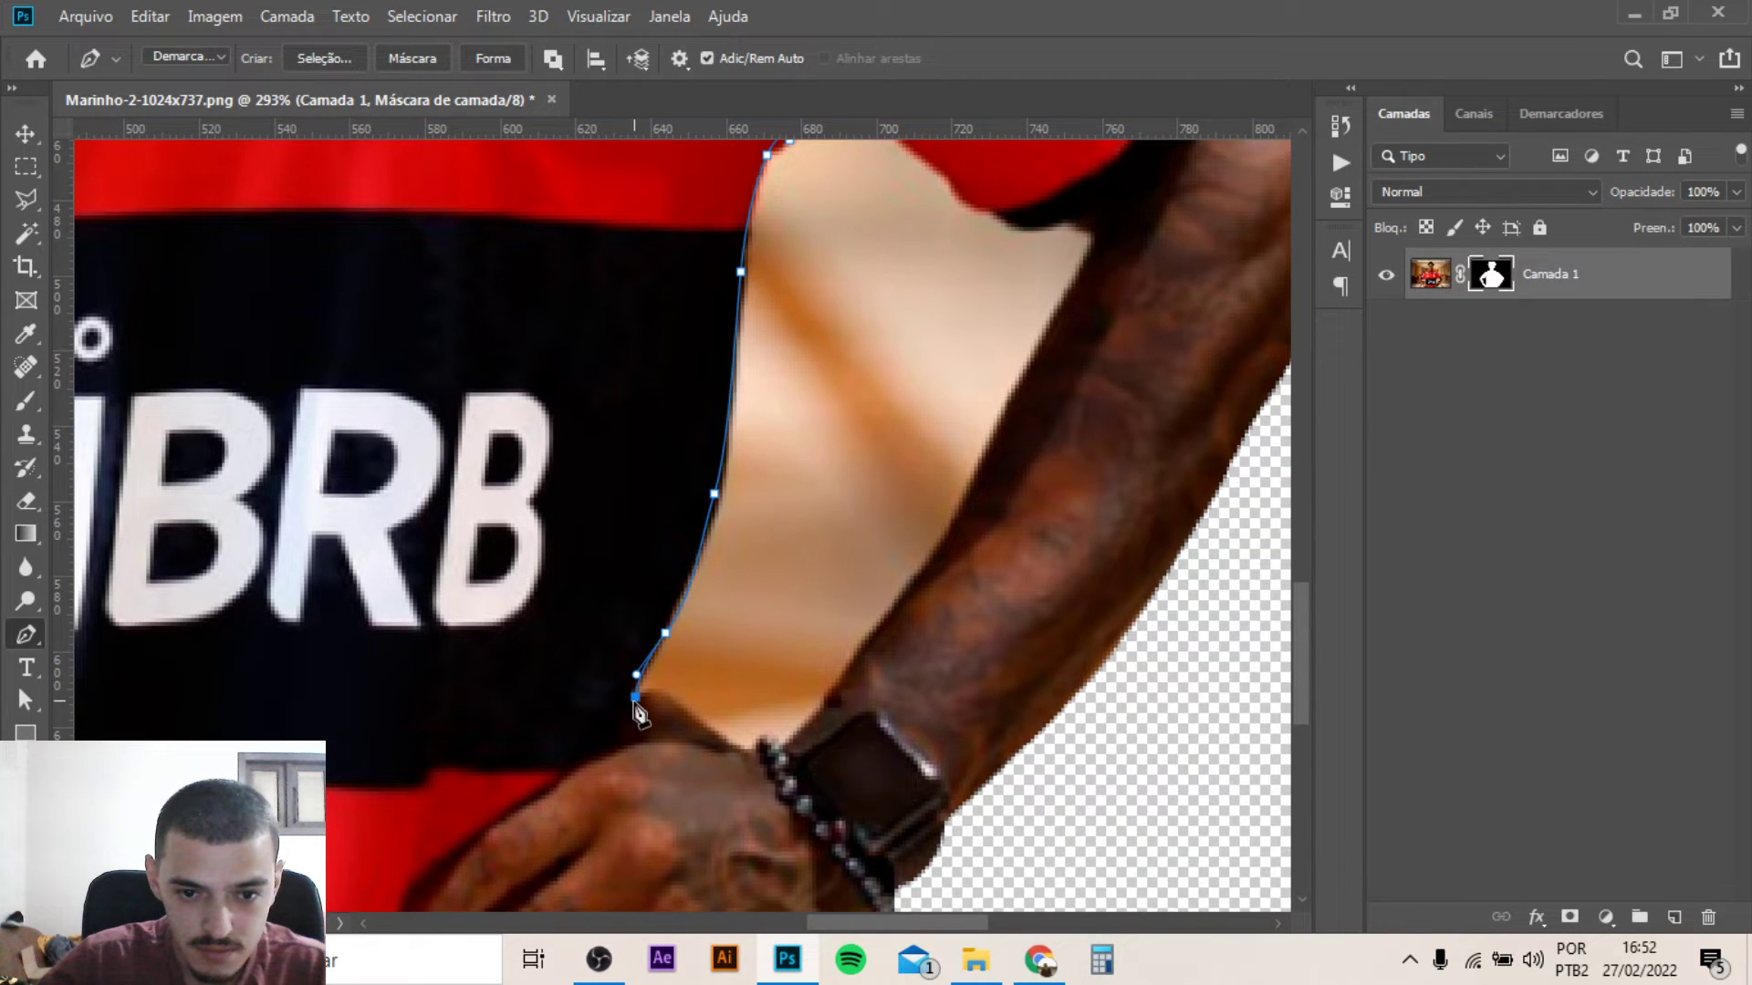
pyautogui.scroll(1, 639, 711)
pyautogui.scroll(1, 638, 711)
pyautogui.press('BackSpace')
pyautogui.press('BackSpace')
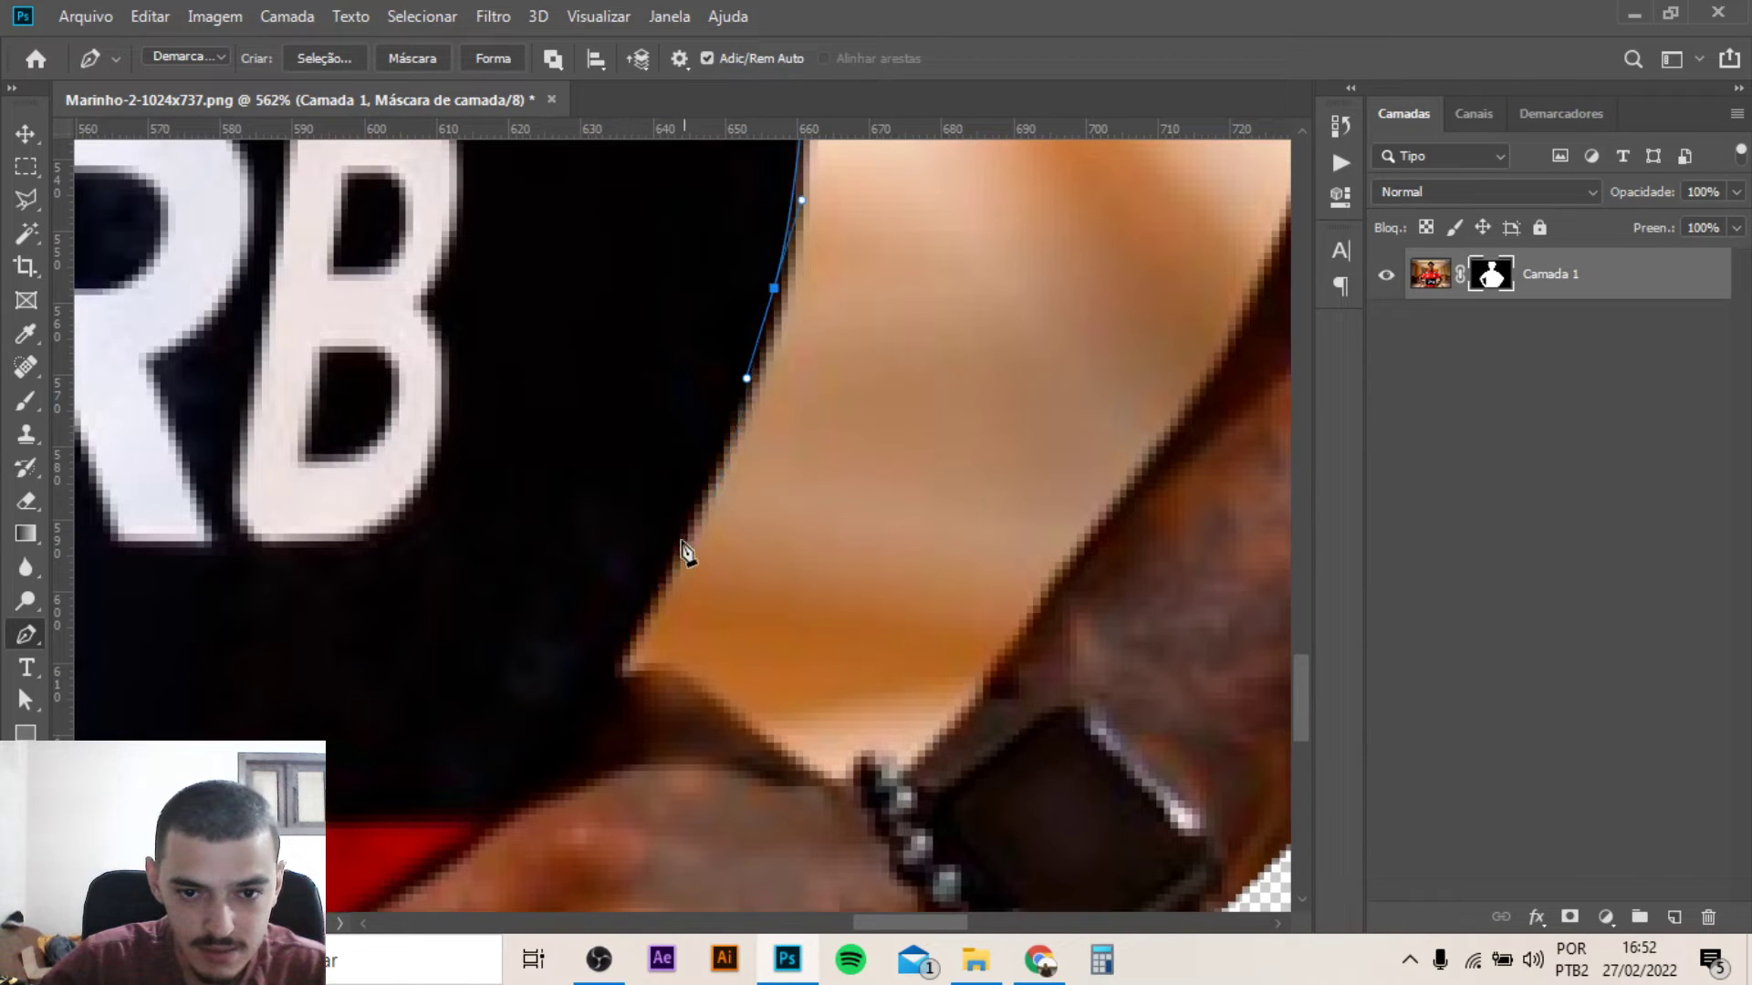
# Trace the path around the wrist curve and along the forearm edge
pyautogui.click(681, 541)
pyautogui.click(629, 641)
pyautogui.click(608, 684)
pyautogui.click(651, 677)
pyautogui.moveTo(686, 677); pyautogui.dragTo(712, 695)
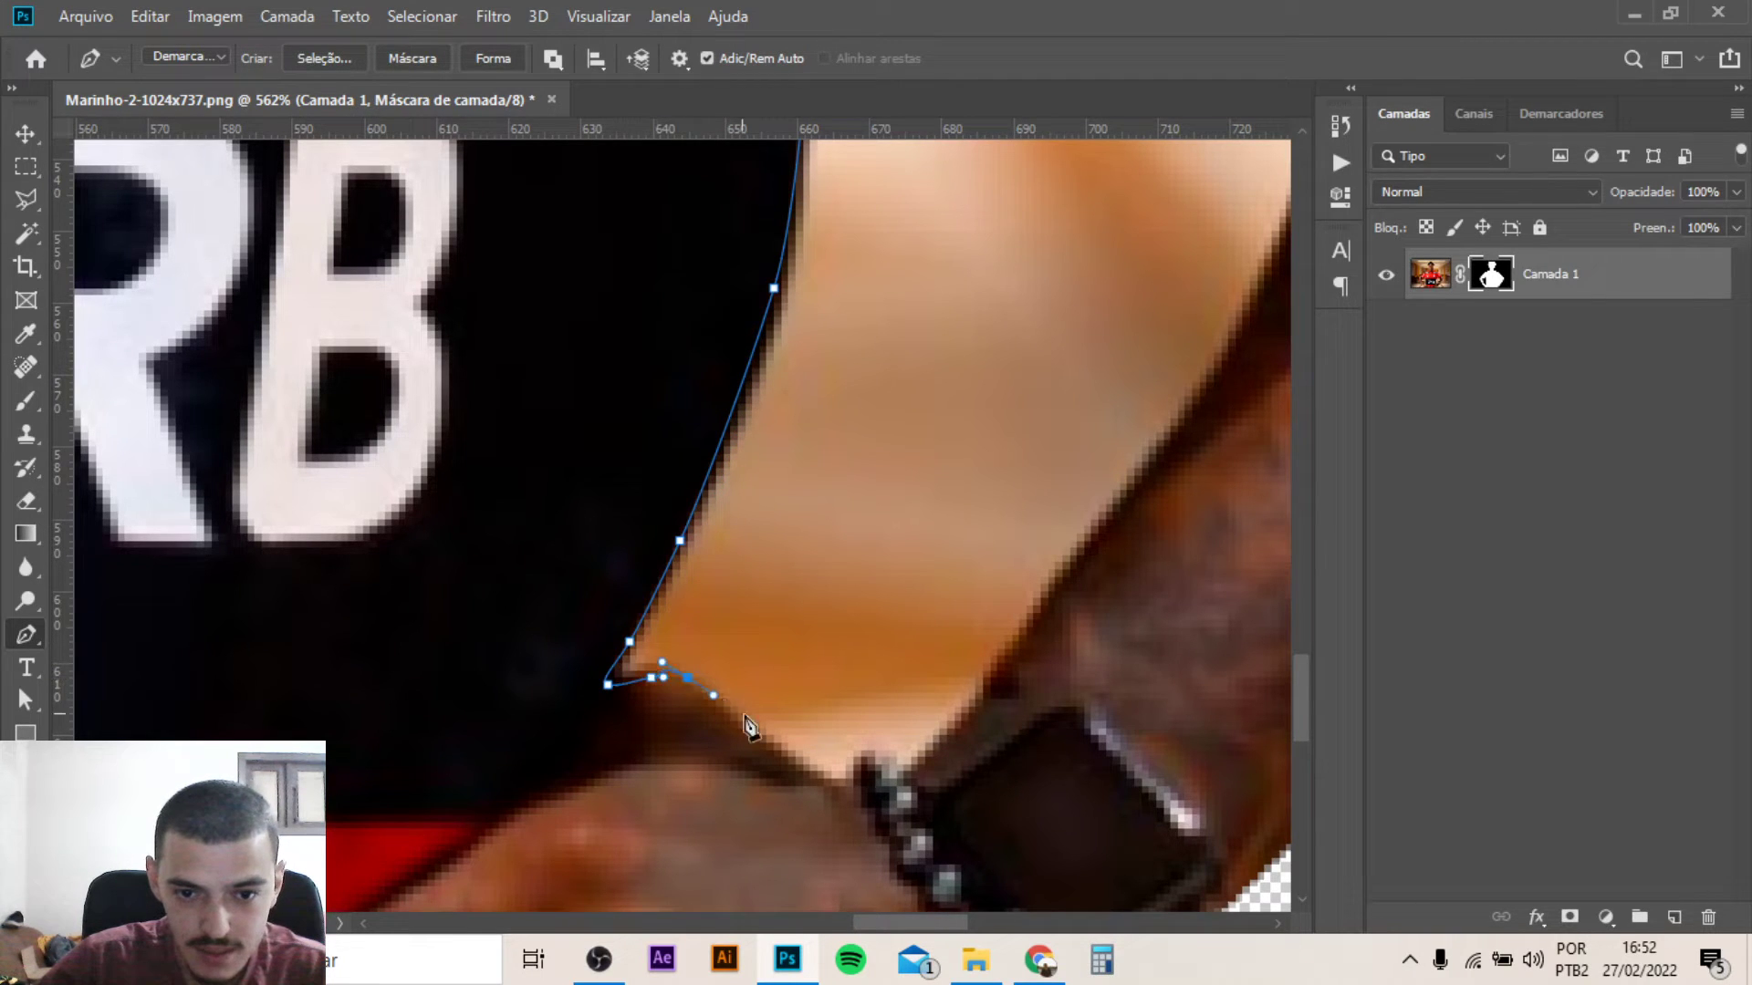
pyautogui.click(730, 707)
pyautogui.click(766, 735)
pyautogui.click(801, 763)
pyautogui.click(832, 772)
pyautogui.moveTo(918, 762); pyautogui.dragTo(950, 745)
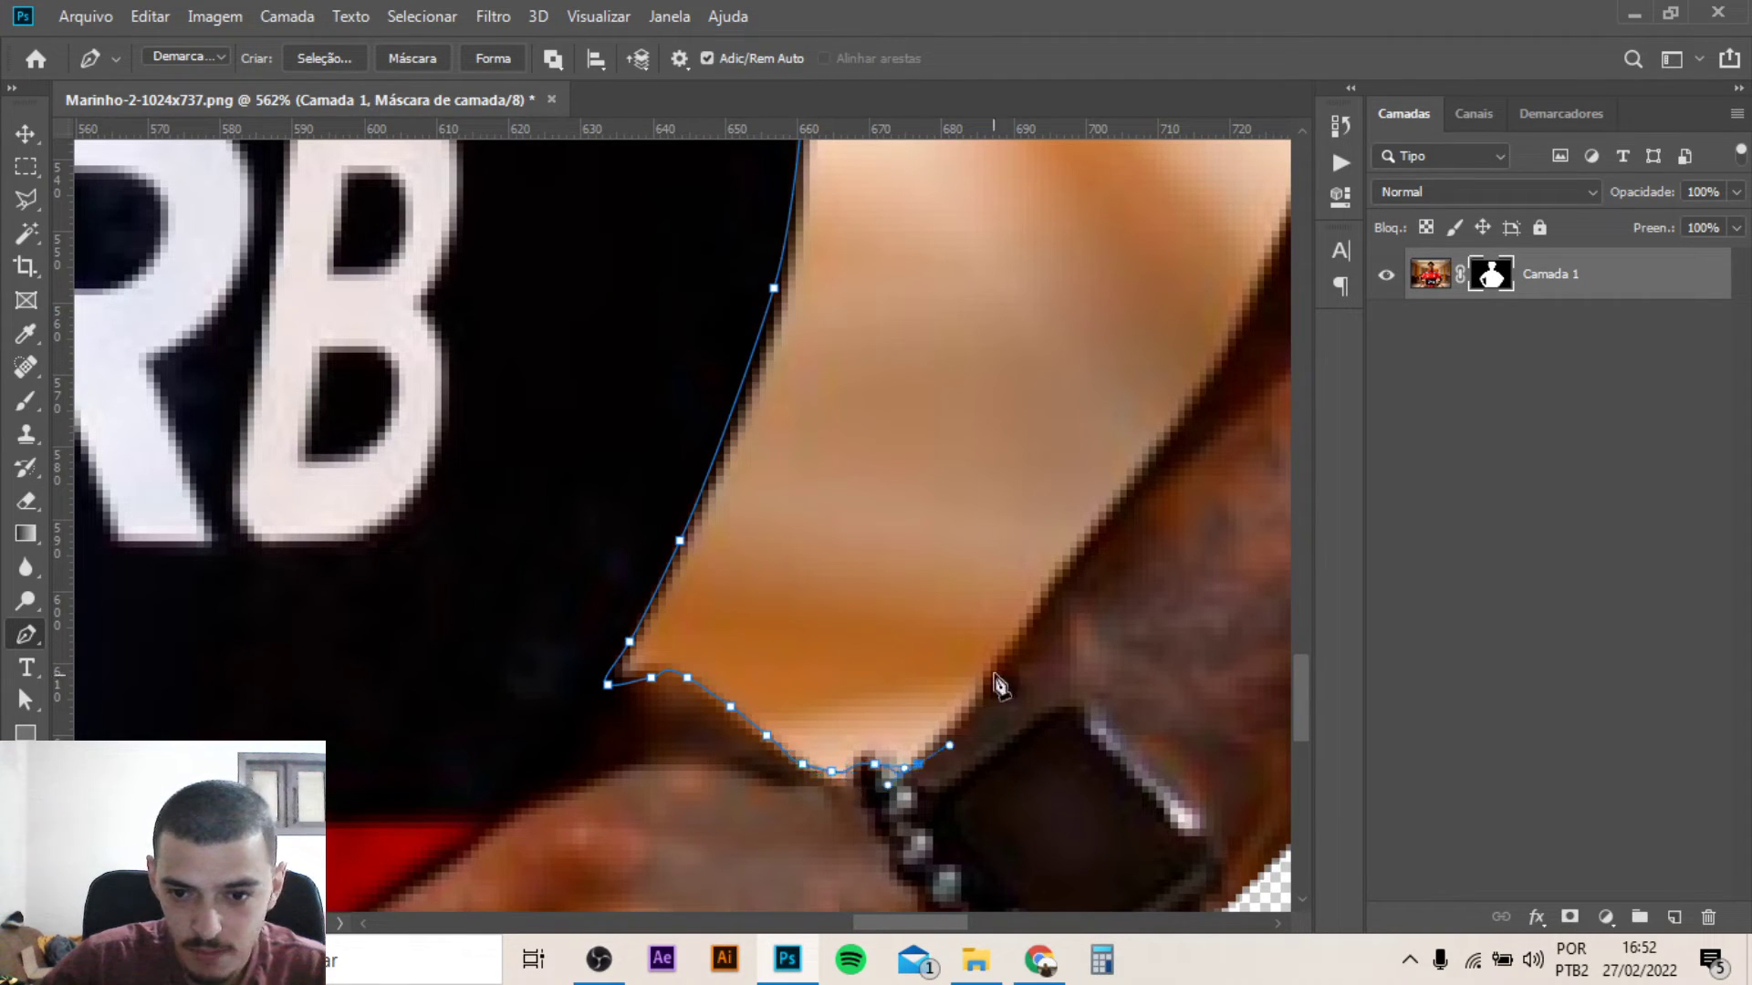
# Trace up the inner arm and under the sleeve, closing the path at its starting anchor
pyautogui.scroll(-2, 1055, 587)
pyautogui.moveTo(1106, 509); pyautogui.dragTo(821, 676)
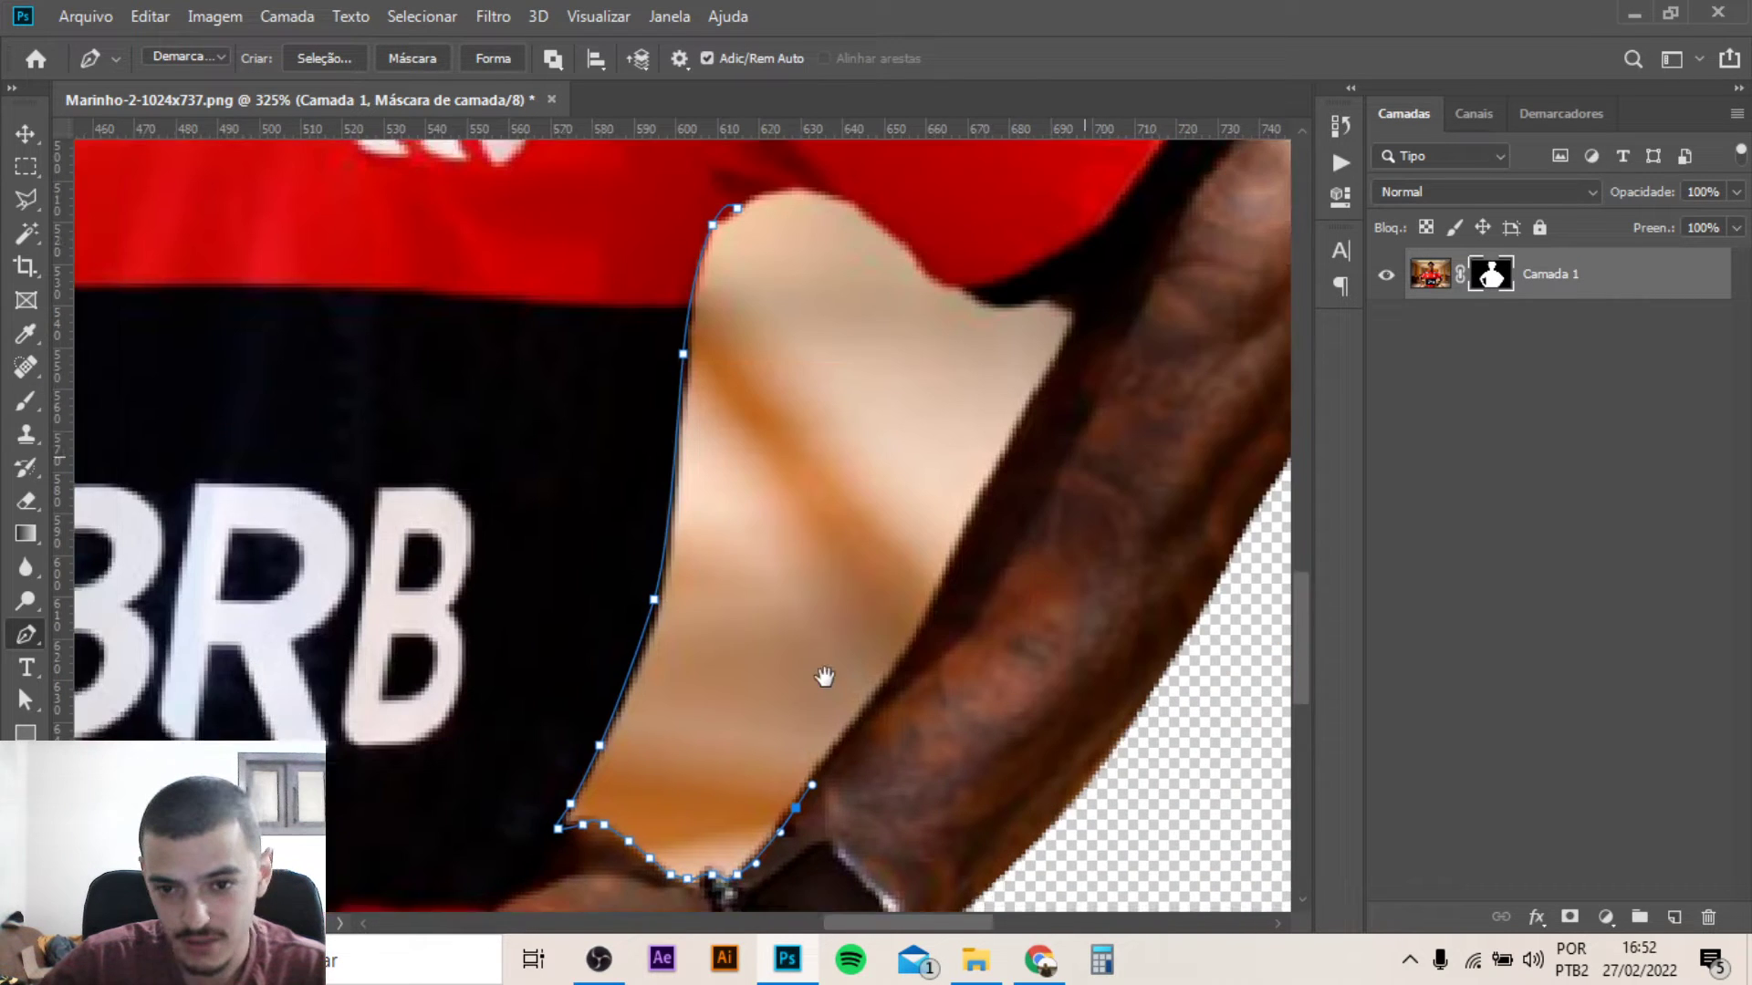
pyautogui.click(904, 627)
pyautogui.click(933, 557)
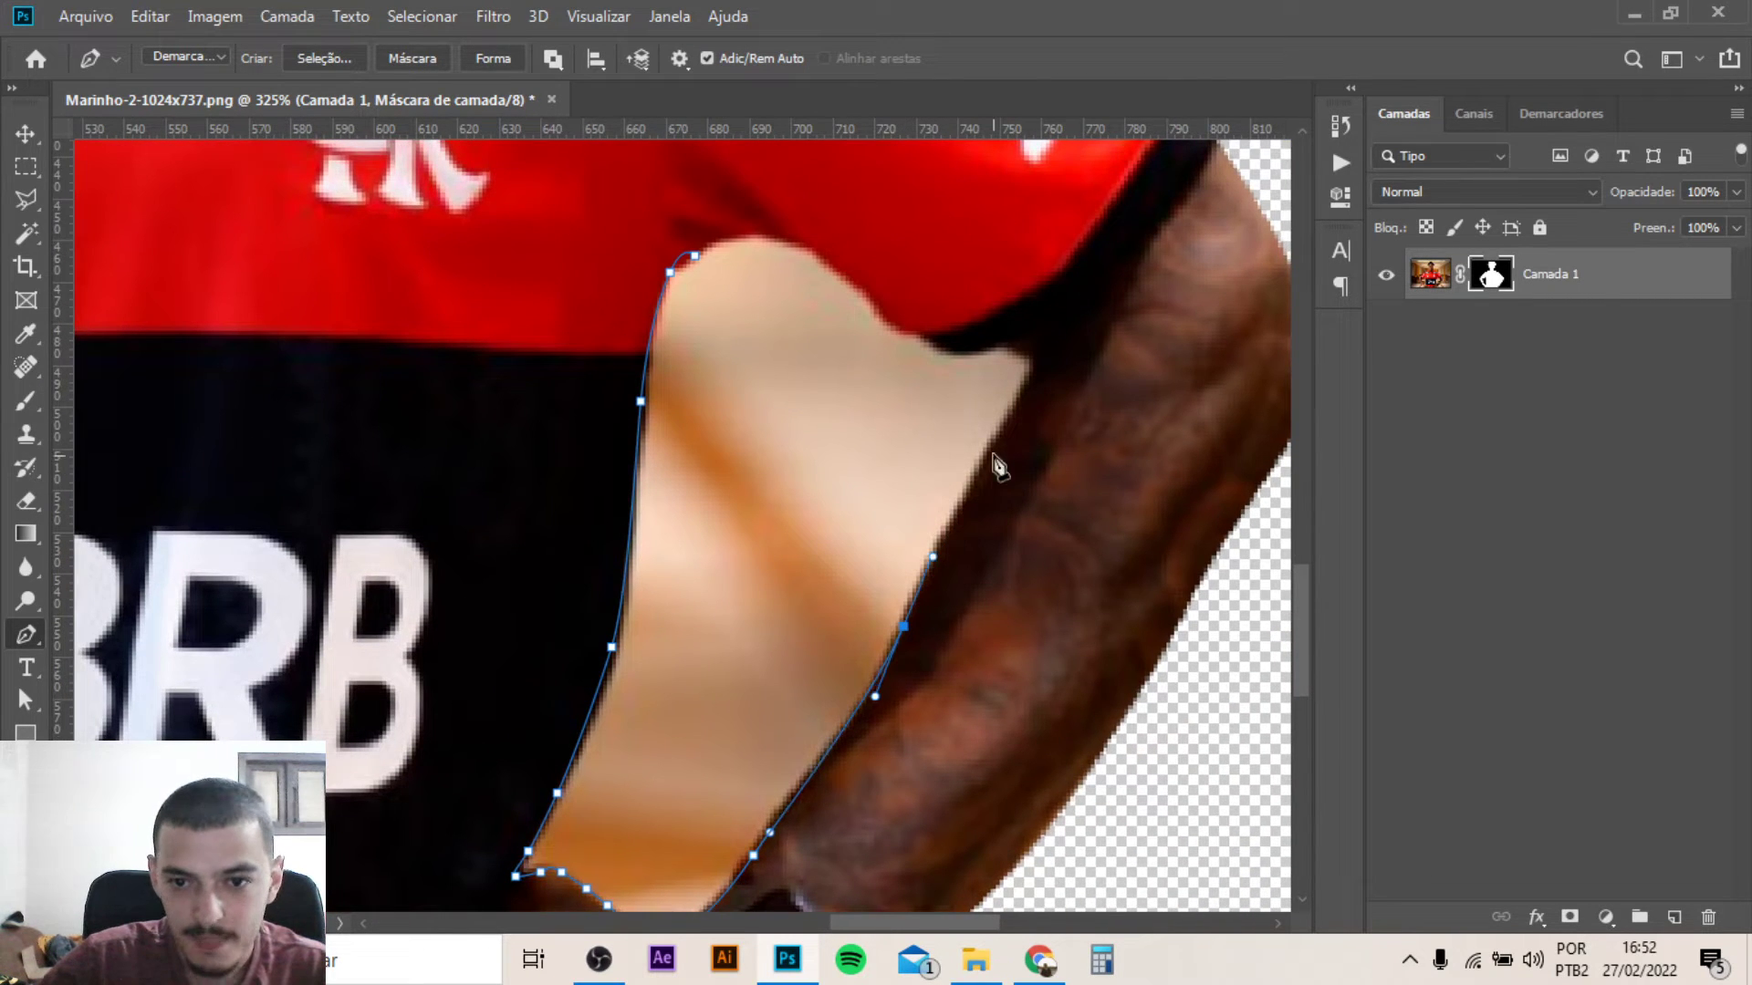
pyautogui.moveTo(994, 451)
pyautogui.mouseDown()
pyautogui.moveTo(1031, 374)
pyautogui.moveTo(953, 352)
pyautogui.mouseUp()
pyautogui.click(1004, 348)
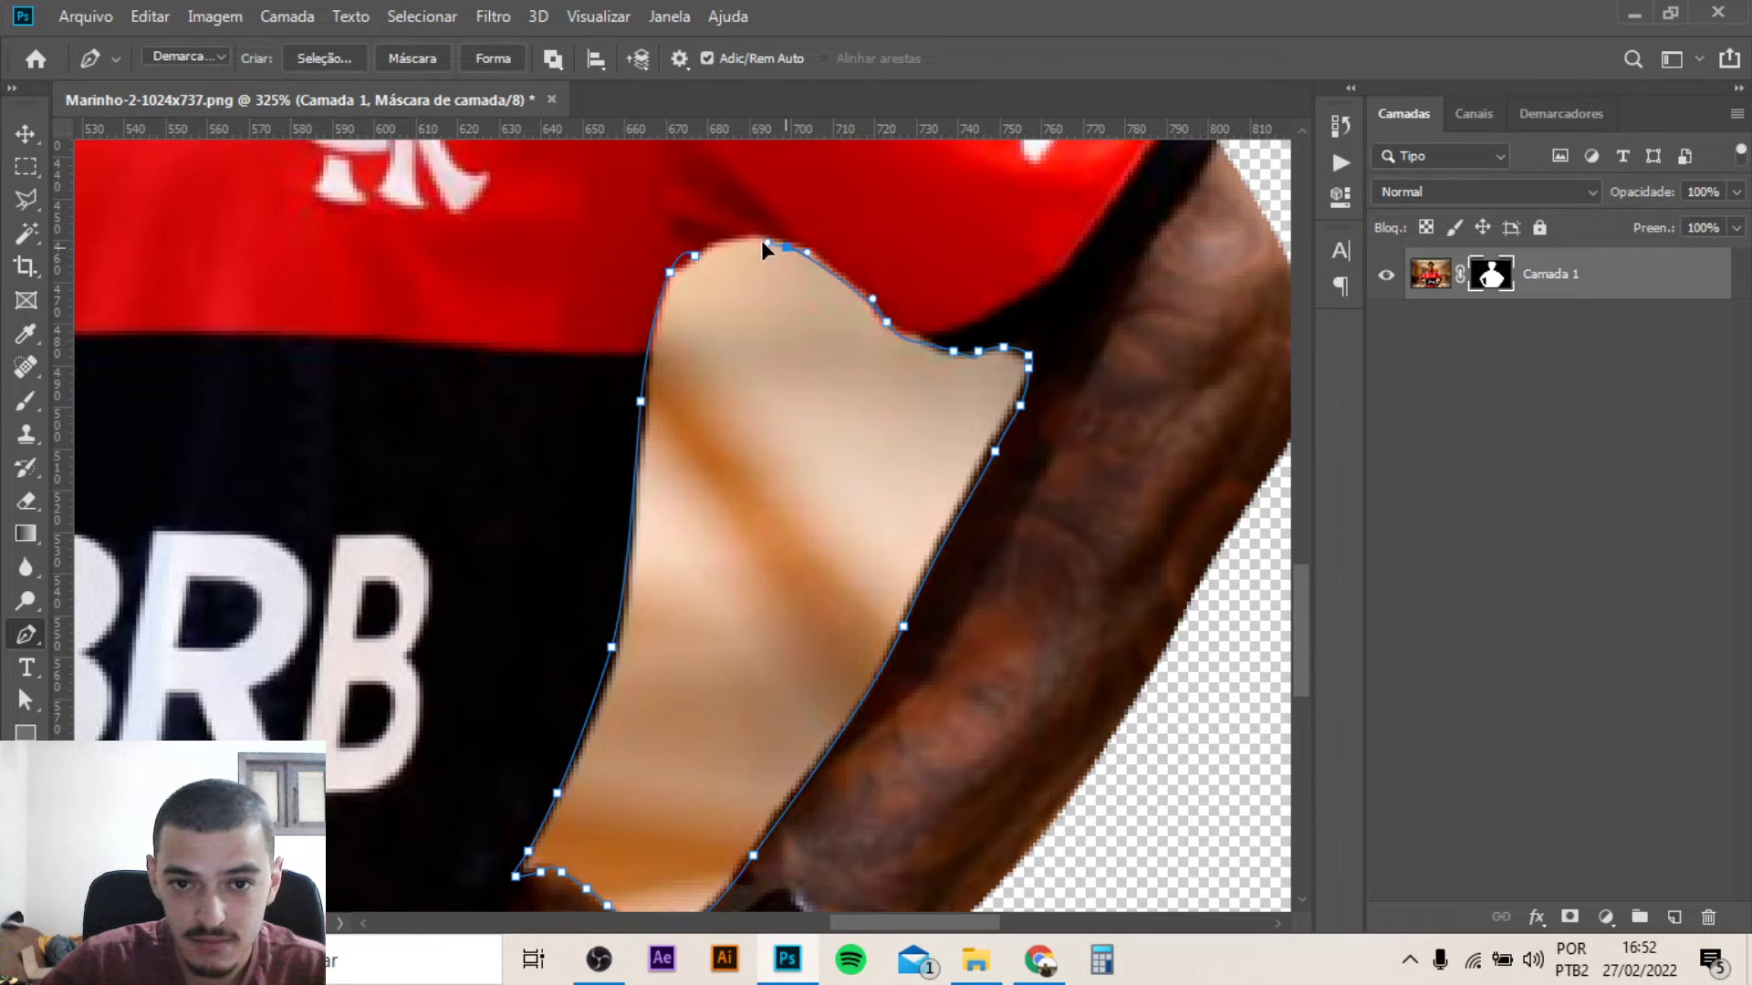
pyautogui.hotkey('ctrl', 'z')
pyautogui.hotkey('ctrl', 'z')
pyautogui.hotkey('ctrl', 'z')
pyautogui.click(910, 338)
pyautogui.moveTo(874, 298); pyautogui.dragTo(835, 262)
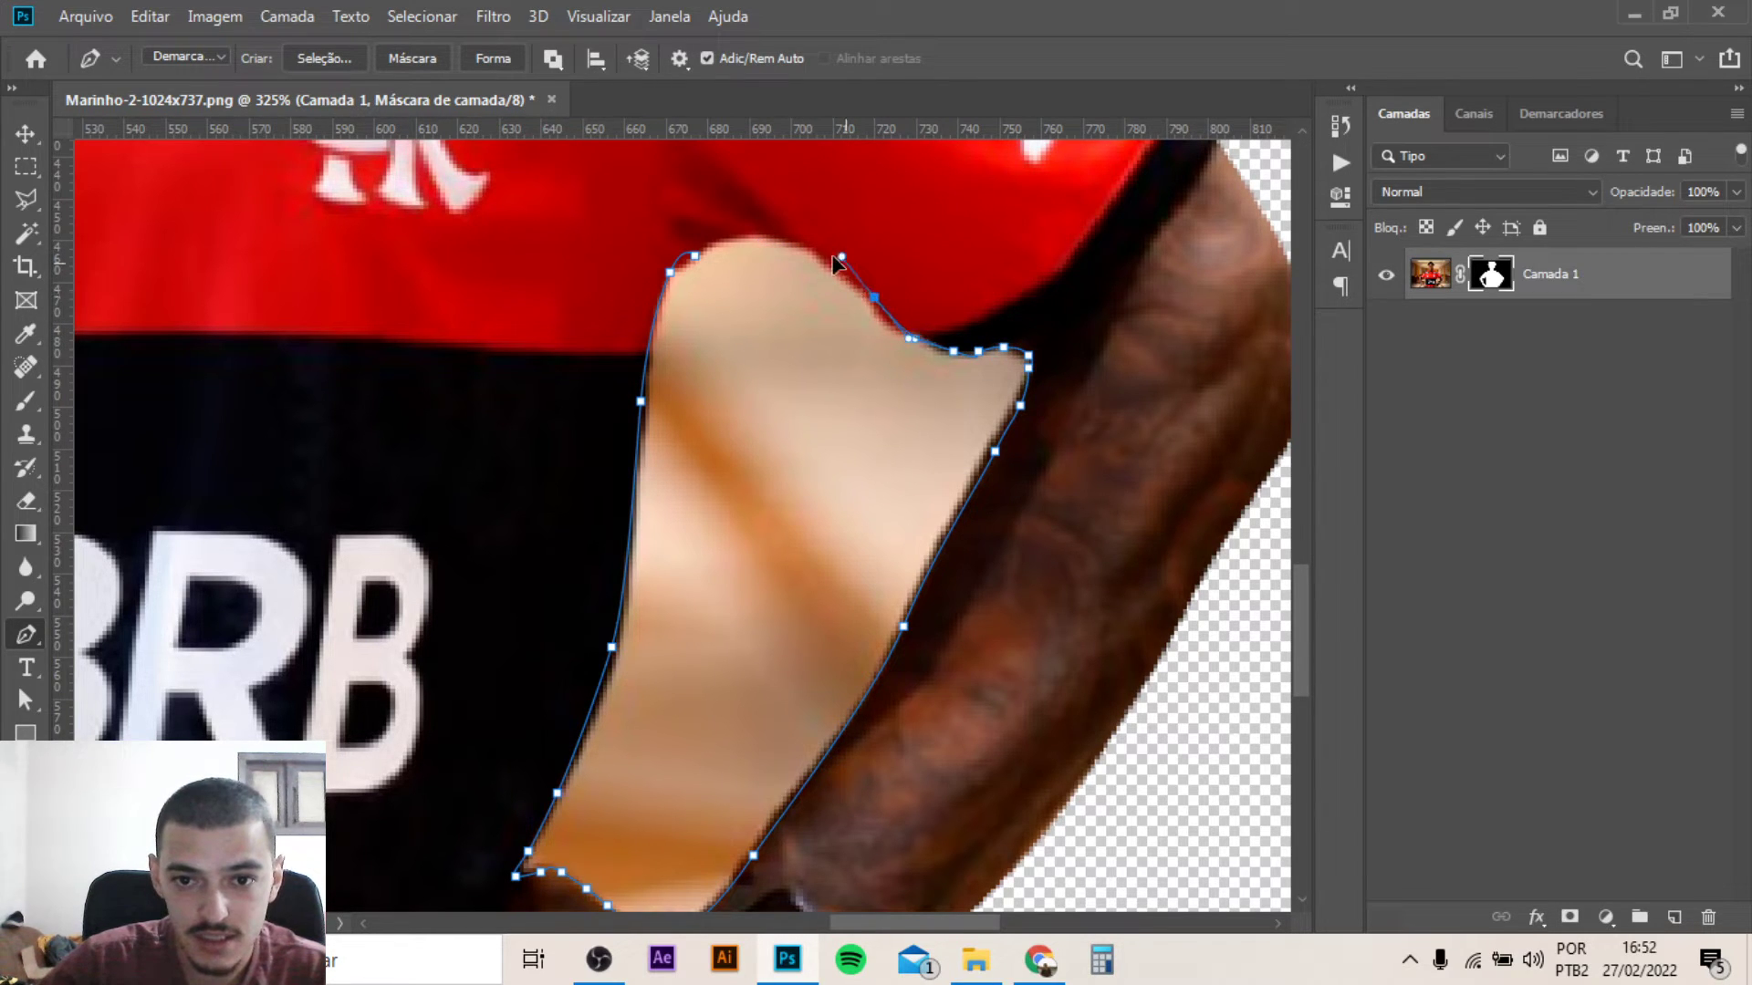
pyautogui.click(695, 256)
# Turn the closed gap path into a selection
pyautogui.scroll(-5, 742, 402)
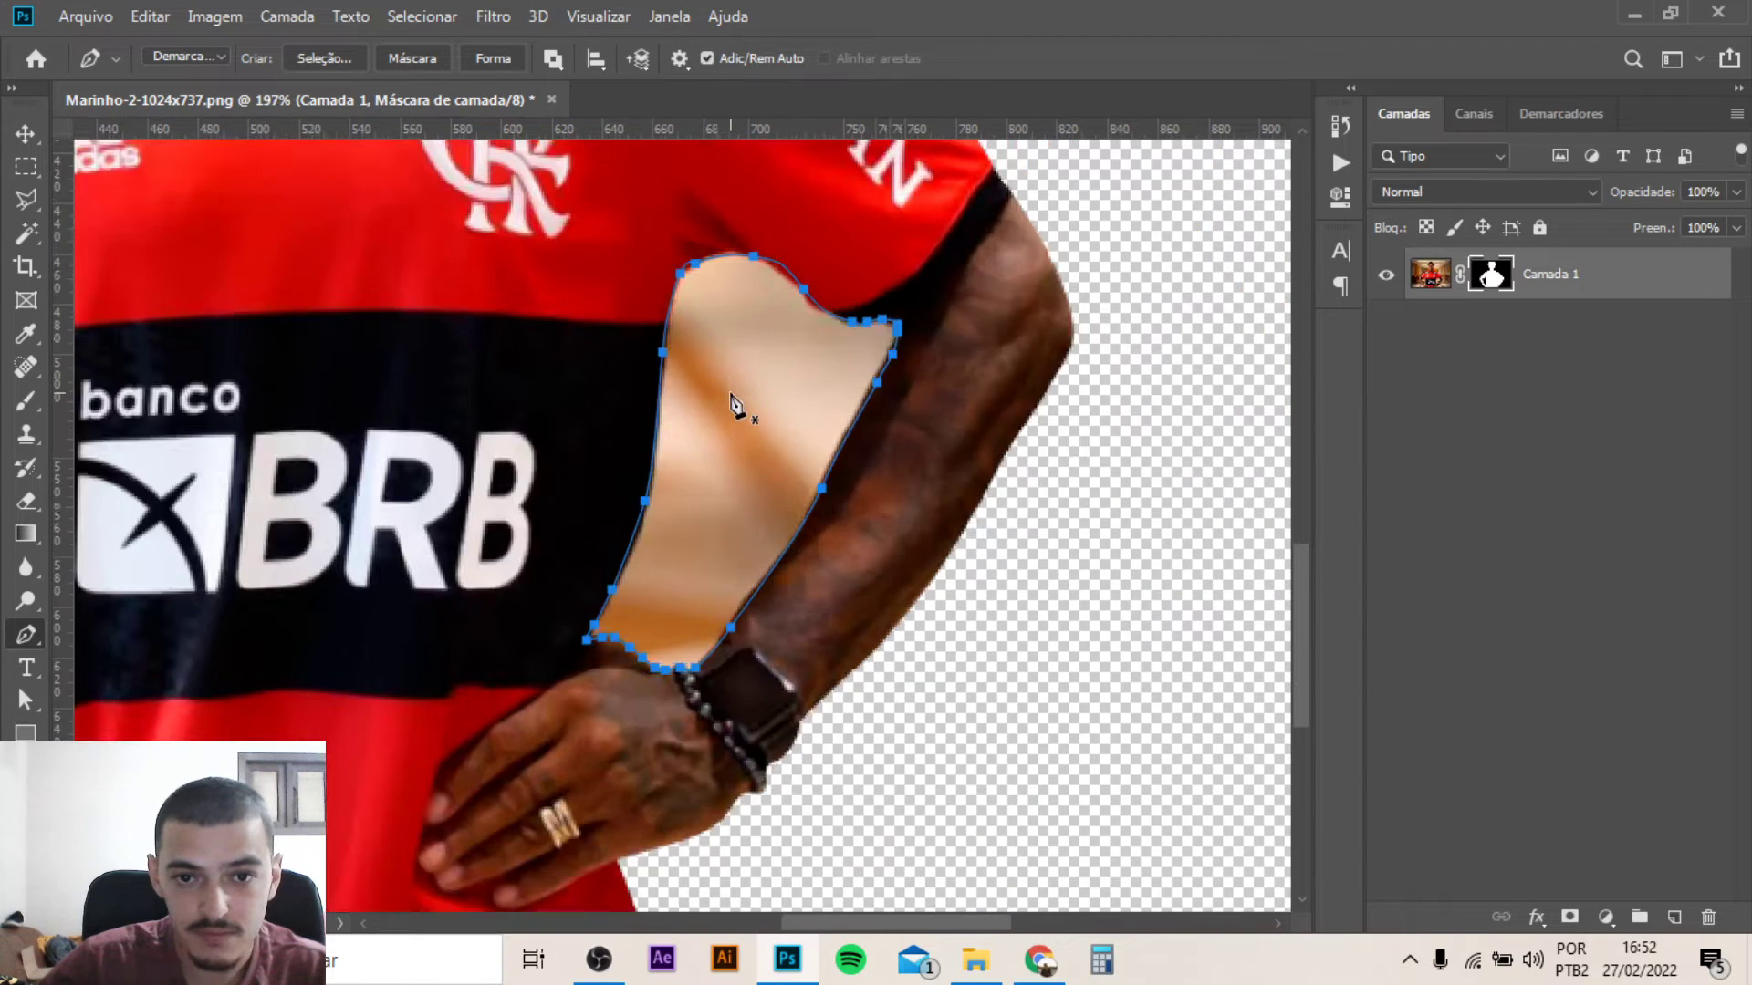
pyautogui.rightClick(734, 402)
pyautogui.click(803, 471)
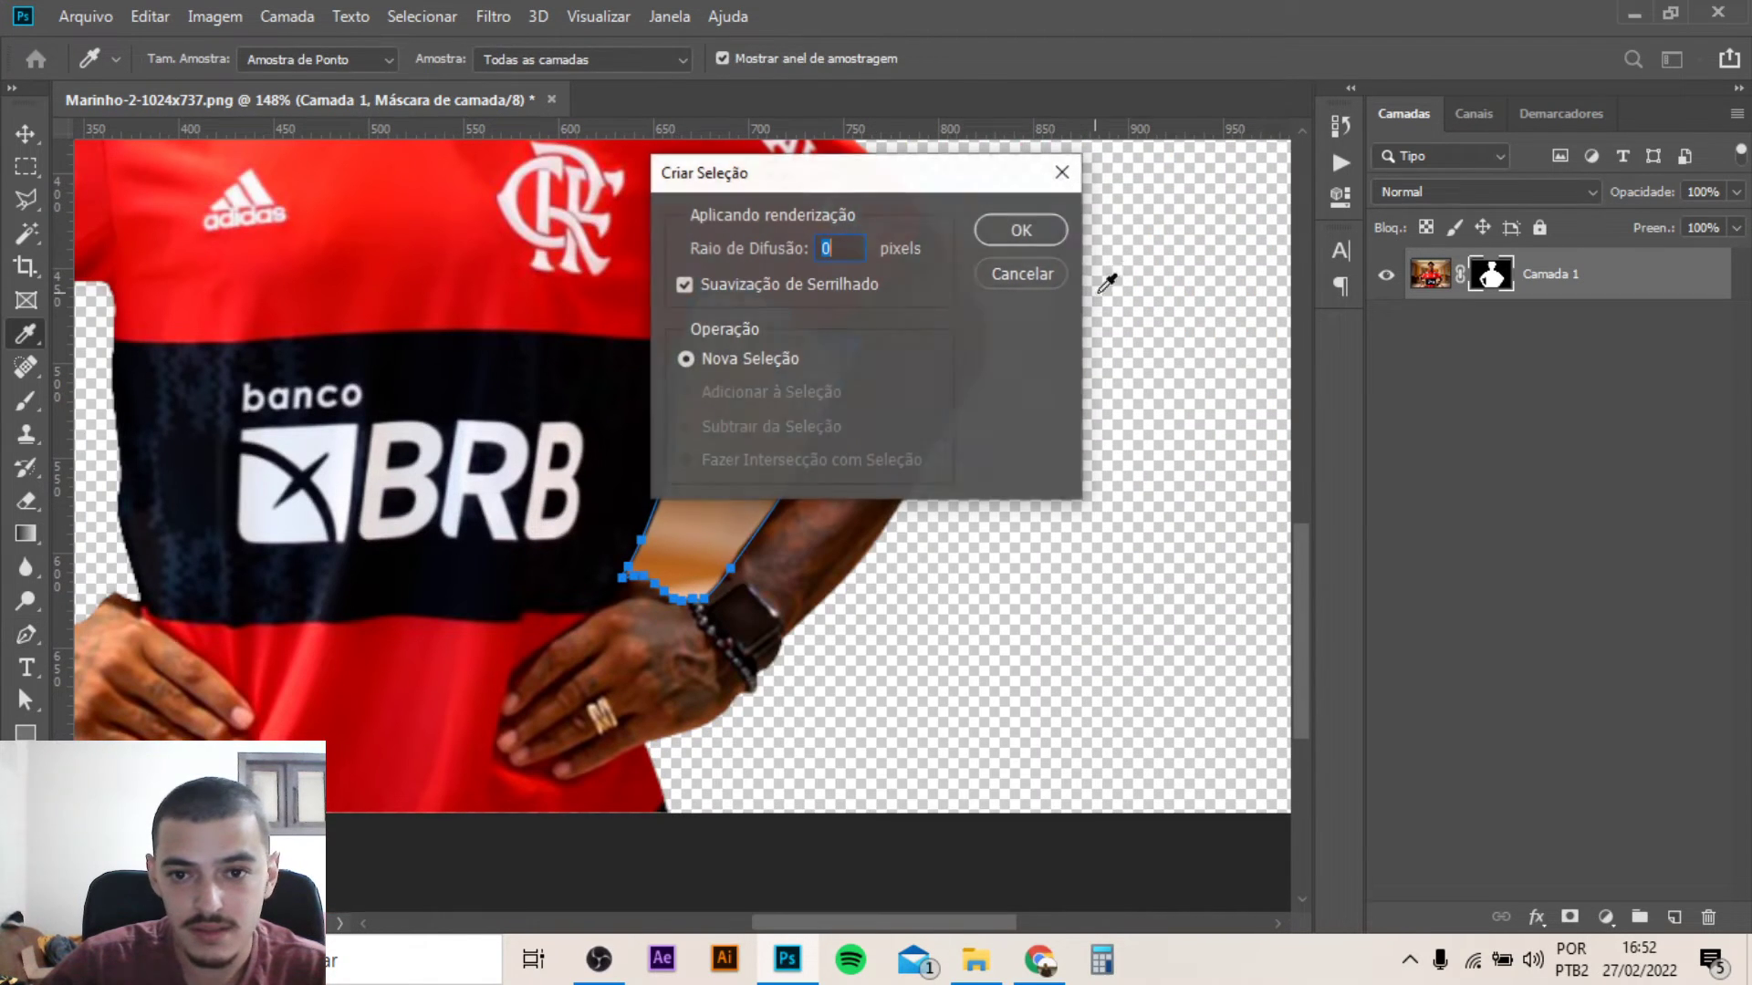
pyautogui.click(1013, 232)
# Brush black on the mask to hide the right arm gap, deselect, and fit the image on screen
pyautogui.press('b')
pyautogui.moveTo(764, 435); pyautogui.dragTo(846, 395)
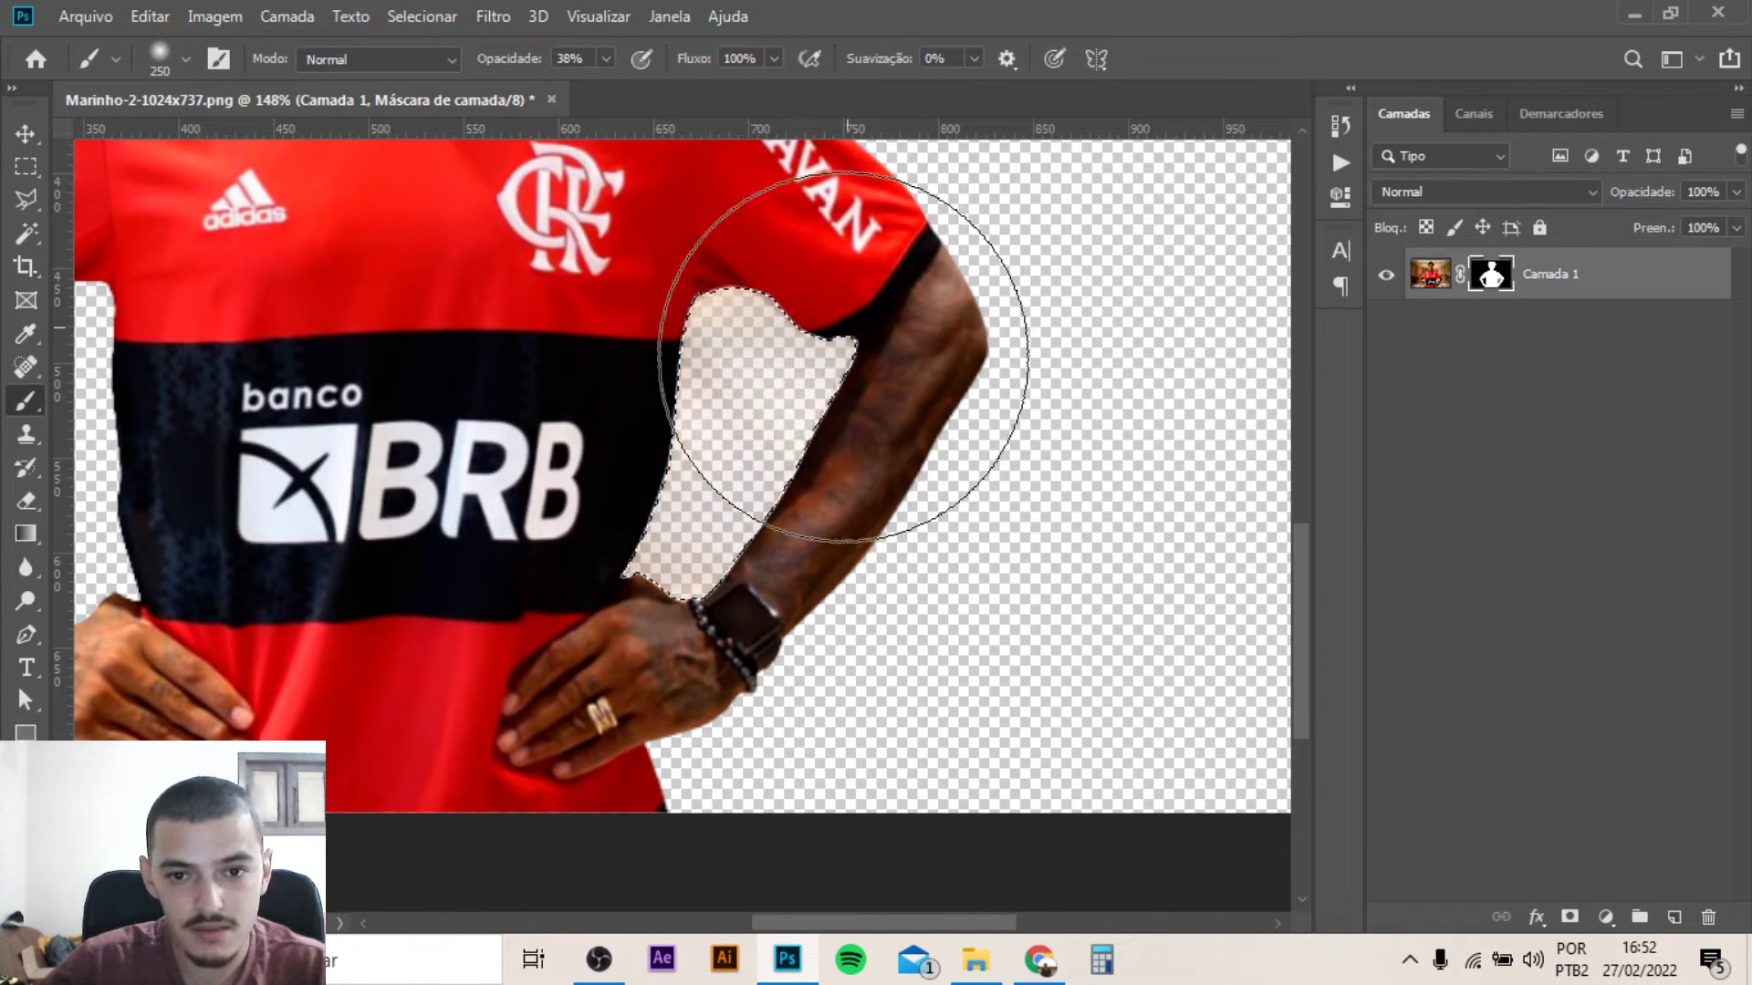
pyautogui.hotkey('ctrl', 'd')
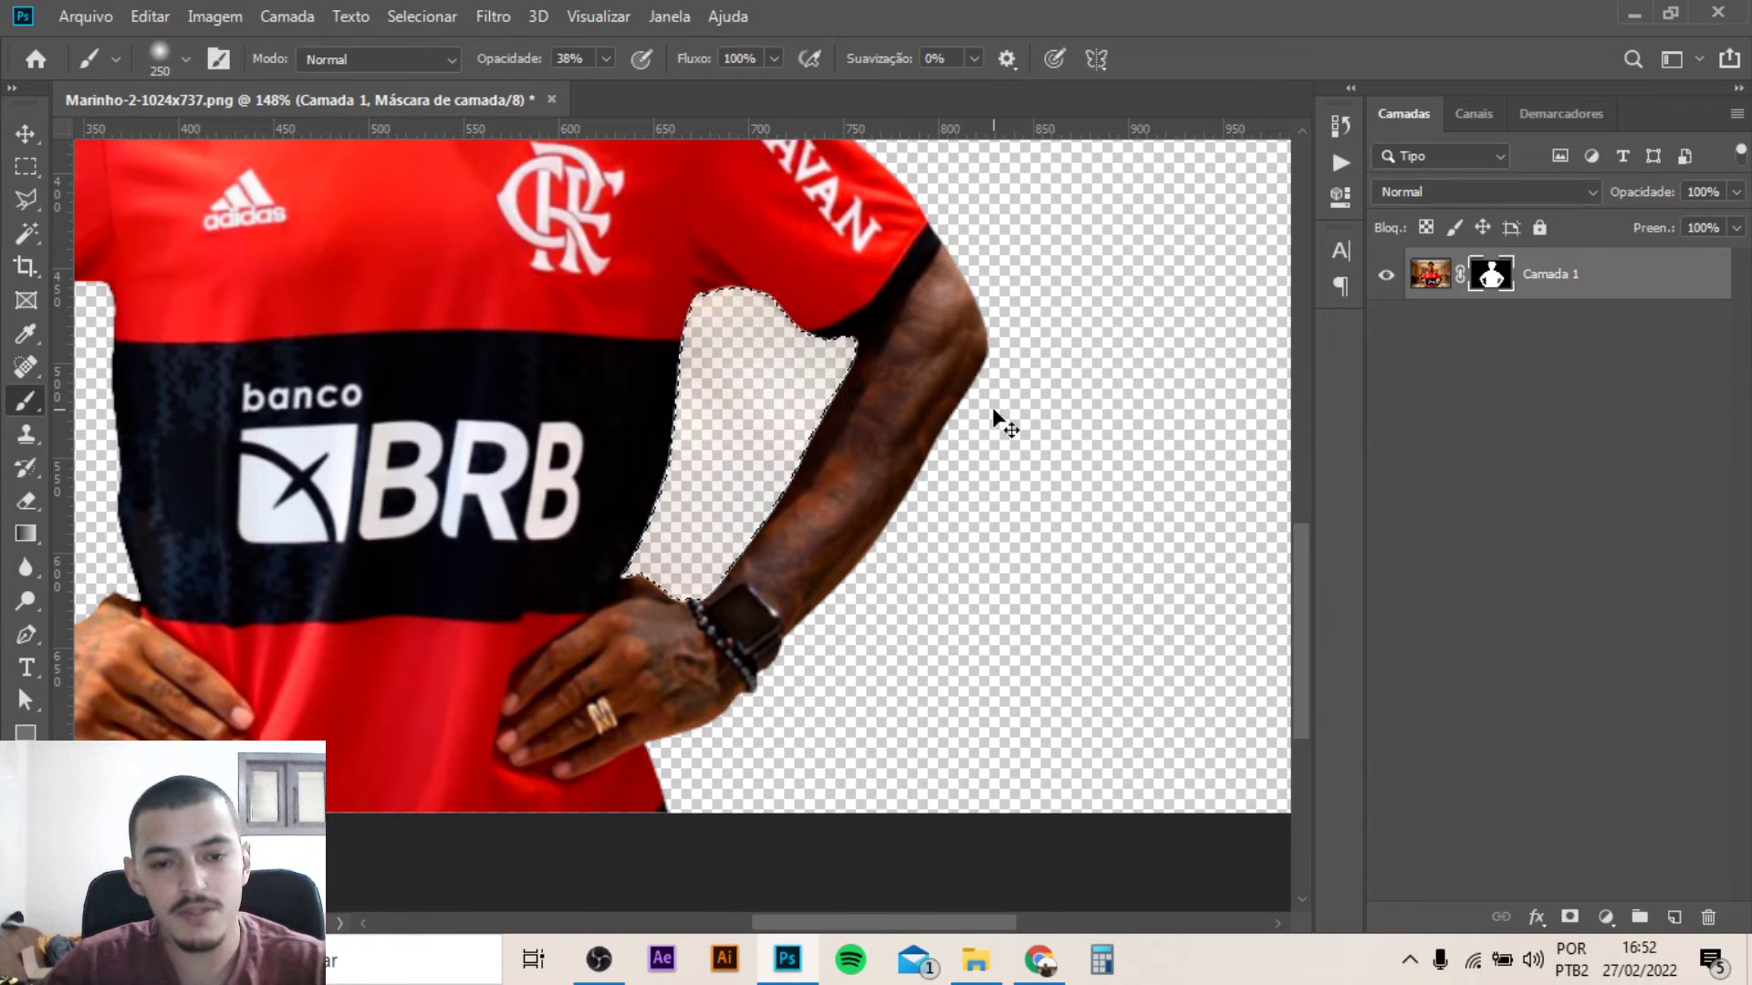
pyautogui.hotkey('ctrl', '0')
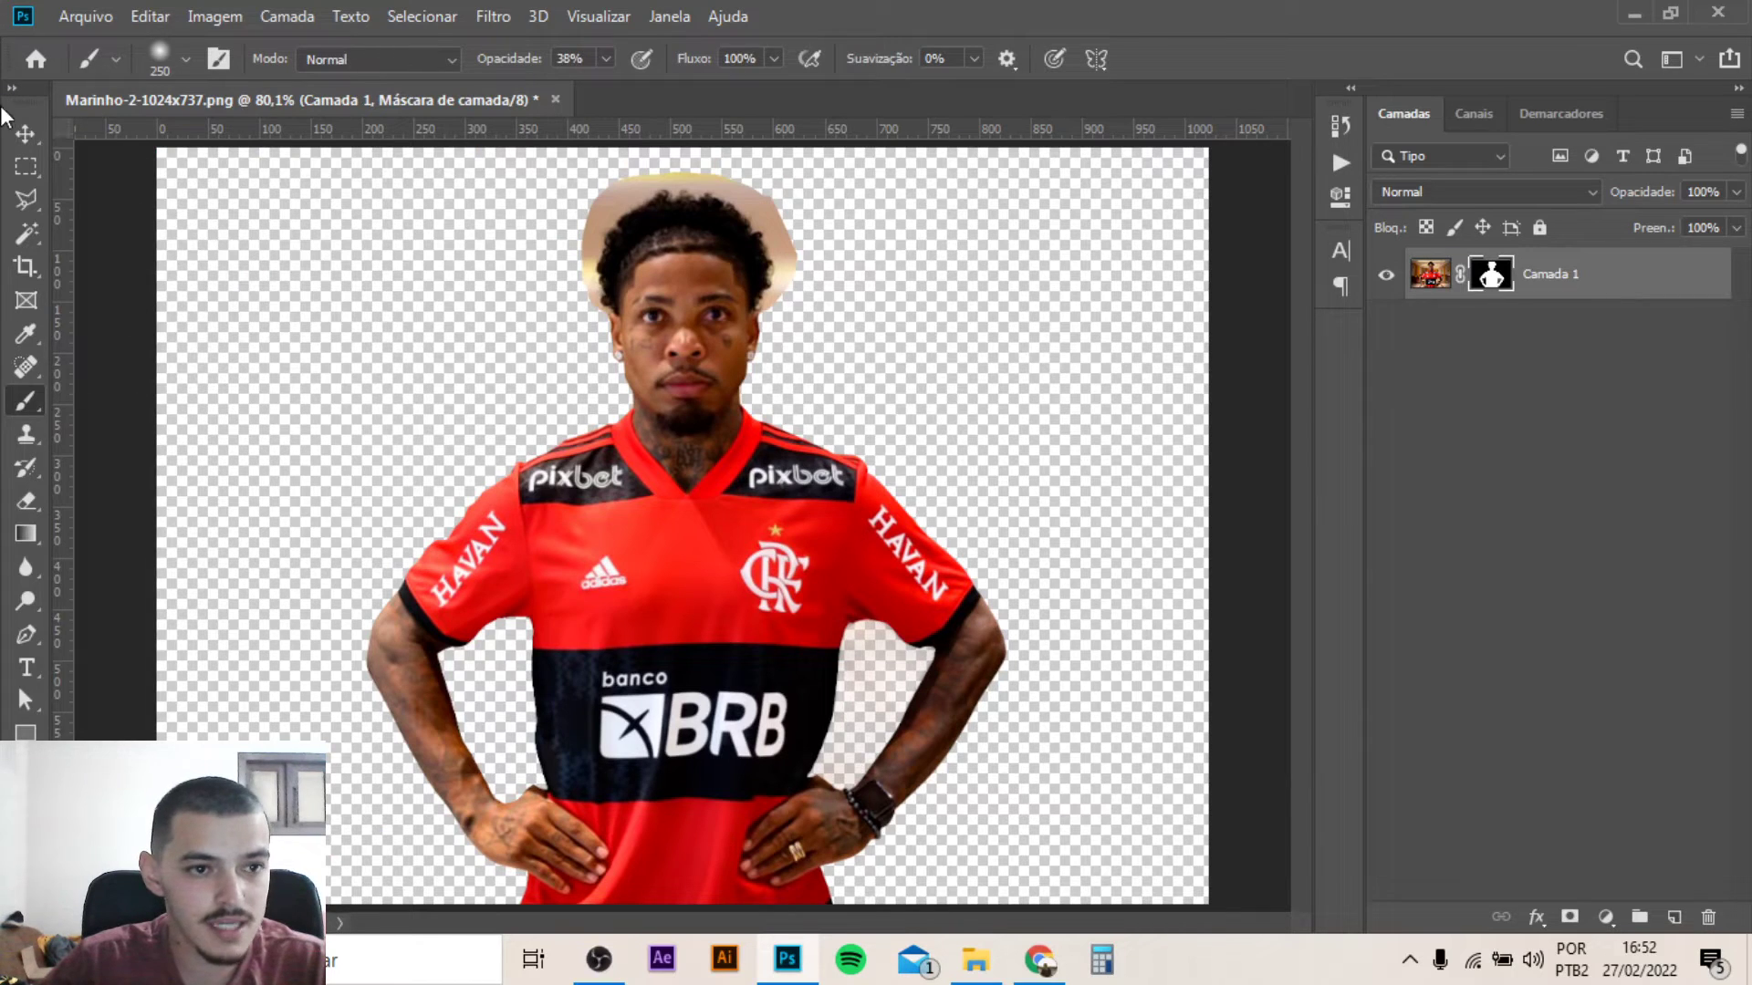
pyautogui.click(30, 132)
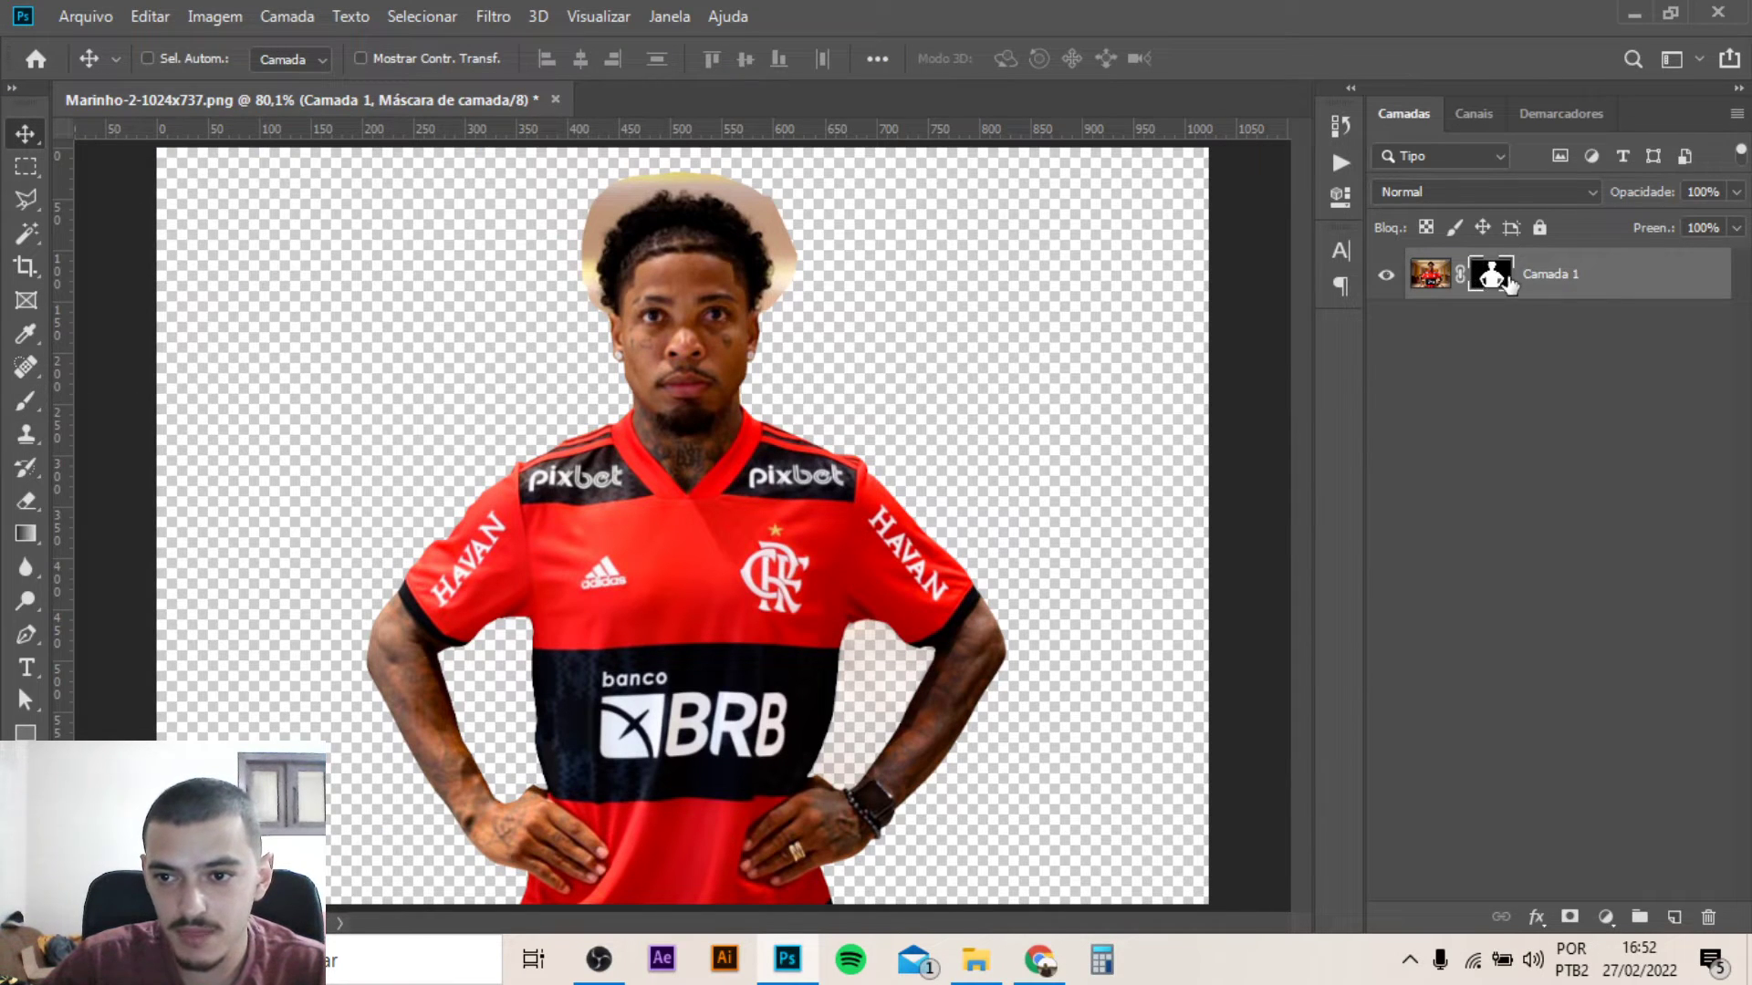
# Target the Camada 1 image (Ctrl+2) and load the player's outline from its mask as a selection
pyautogui.rightClick(1598, 287)
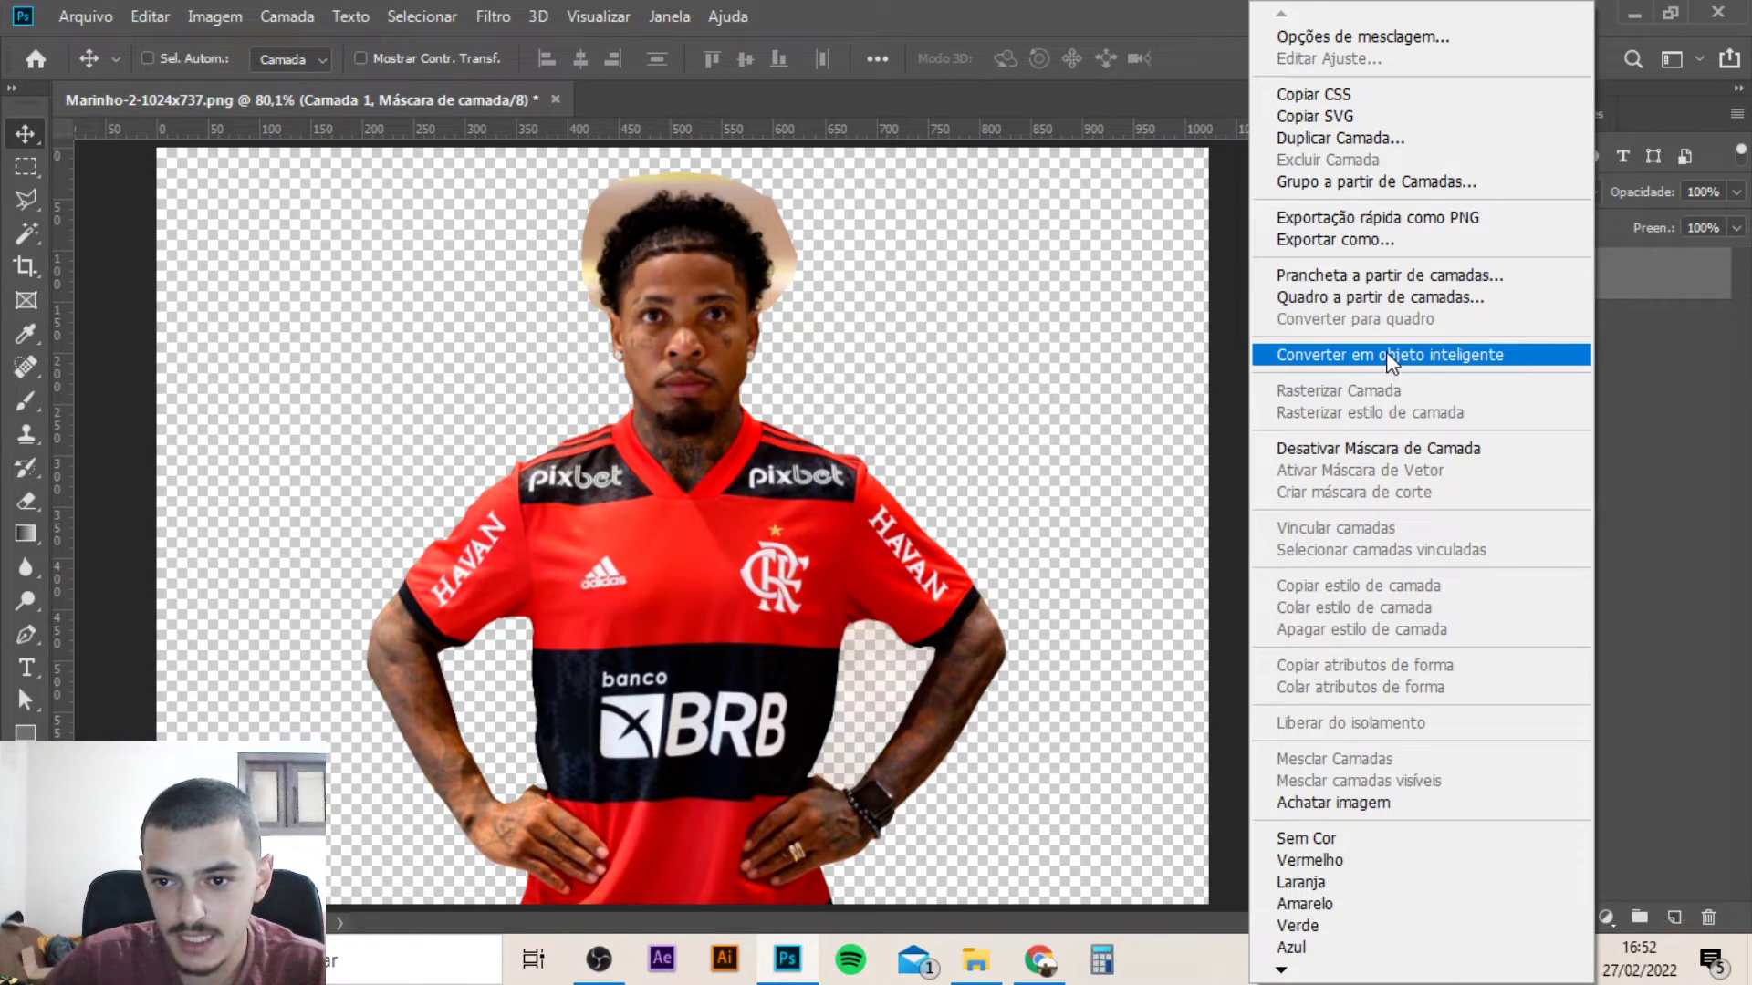
pyautogui.click(1642, 323)
pyautogui.rightClick(1556, 279)
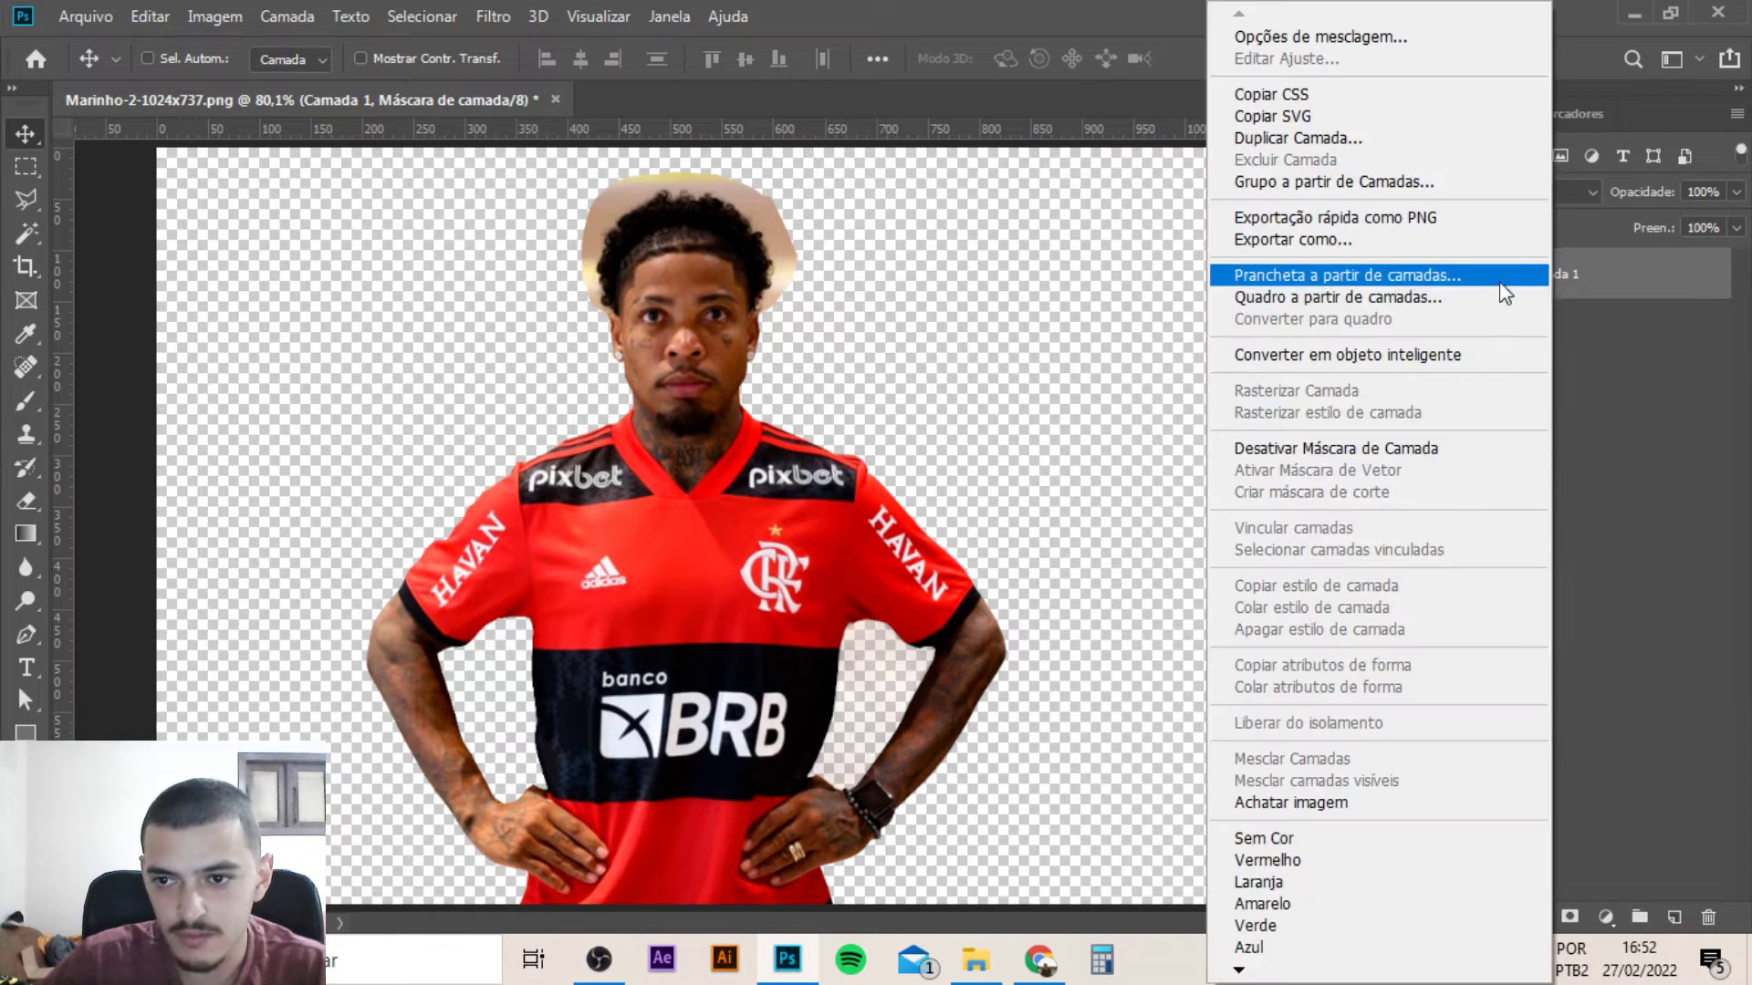
pyautogui.click(1592, 290)
pyautogui.keyDown('ctrl'); pyautogui.click(1494, 279); pyautogui.keyUp('ctrl')
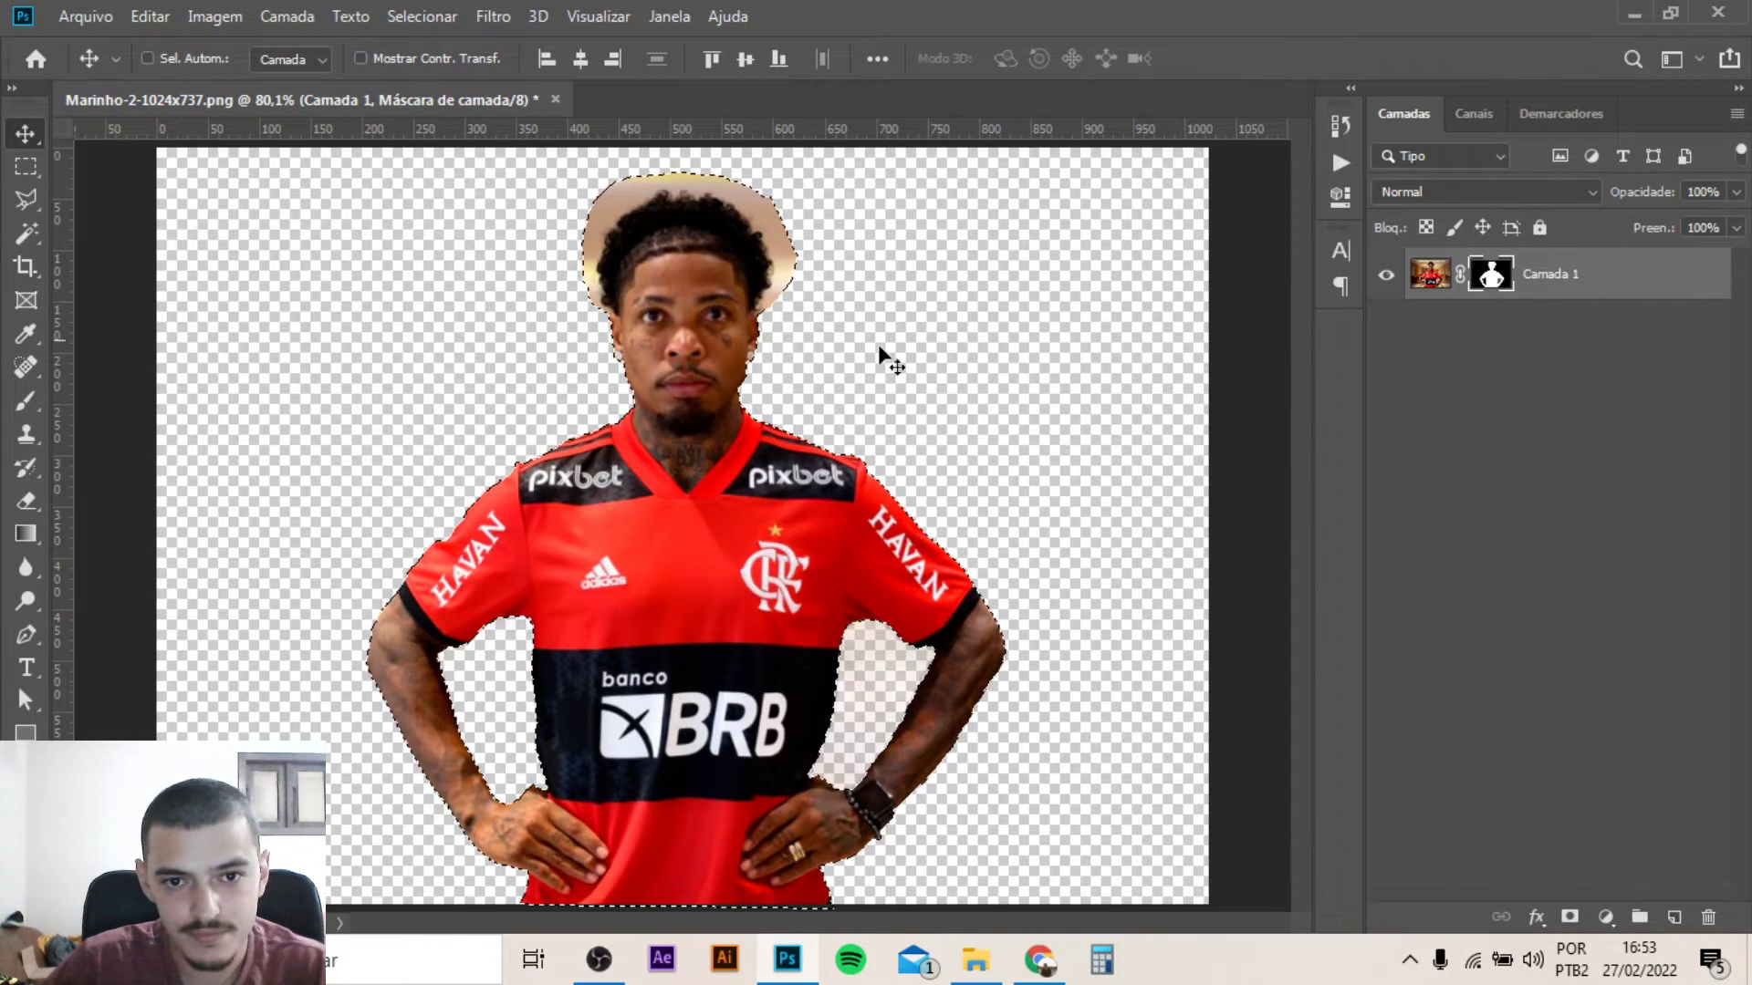
pyautogui.hotkey('ctrl', 'd')
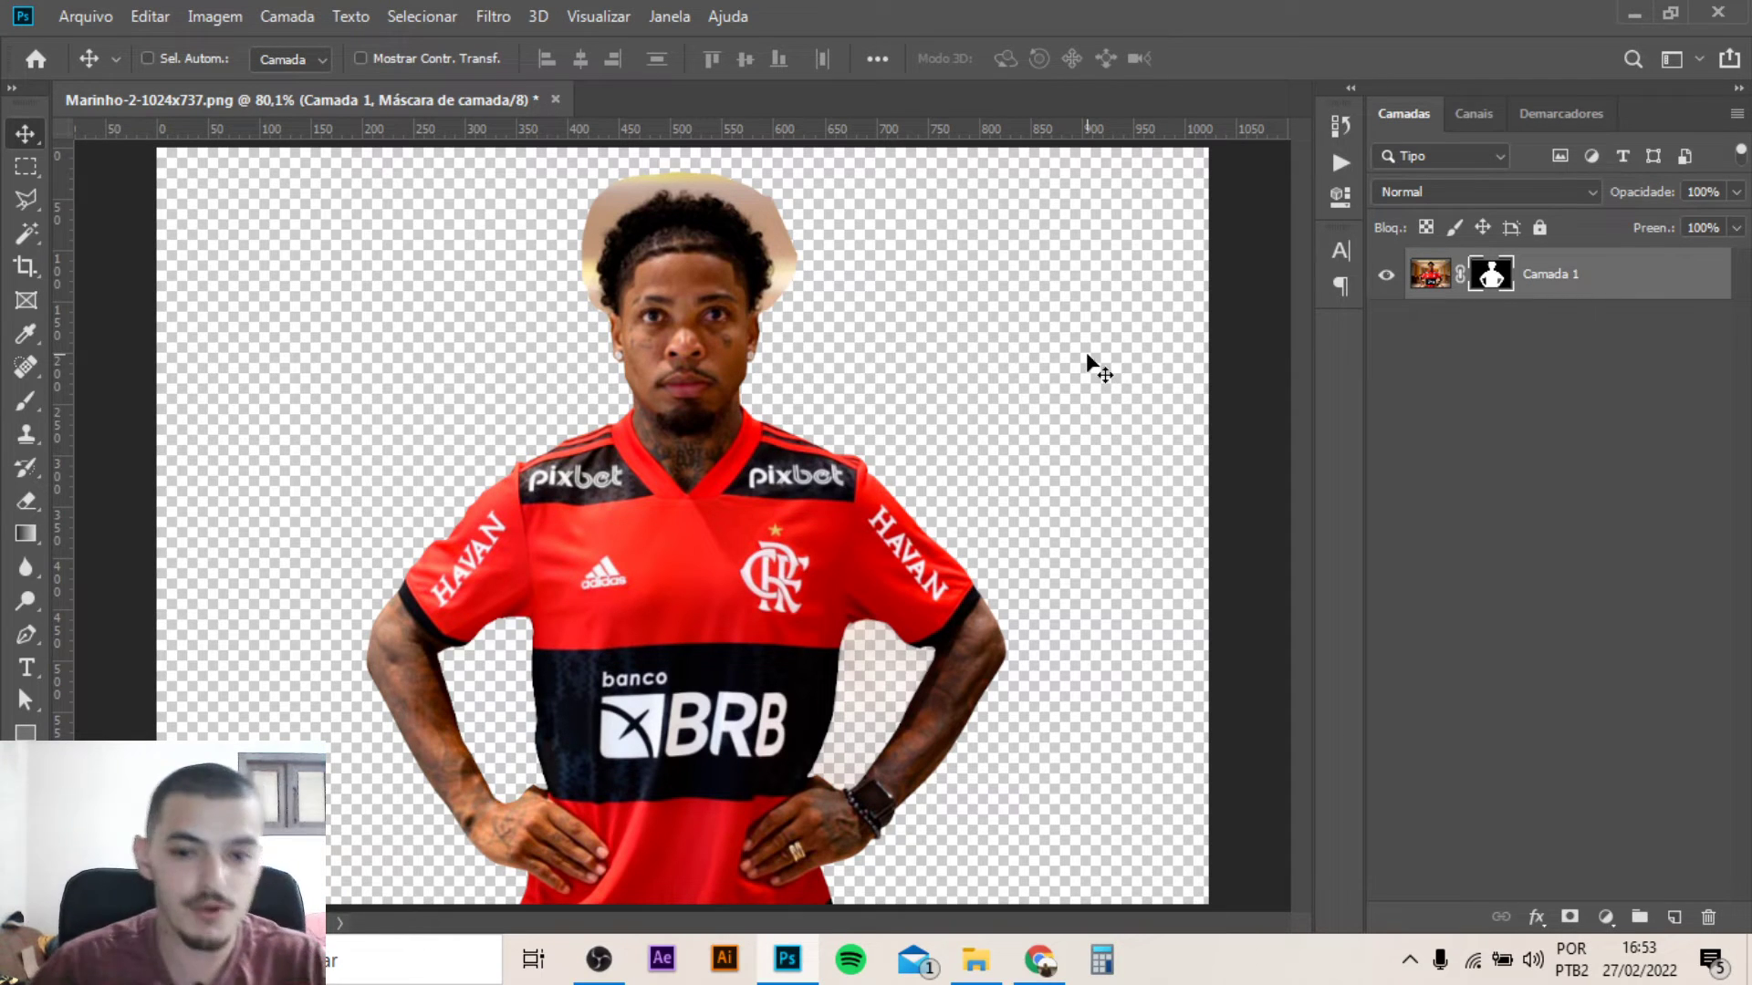
pyautogui.press('ctrl')
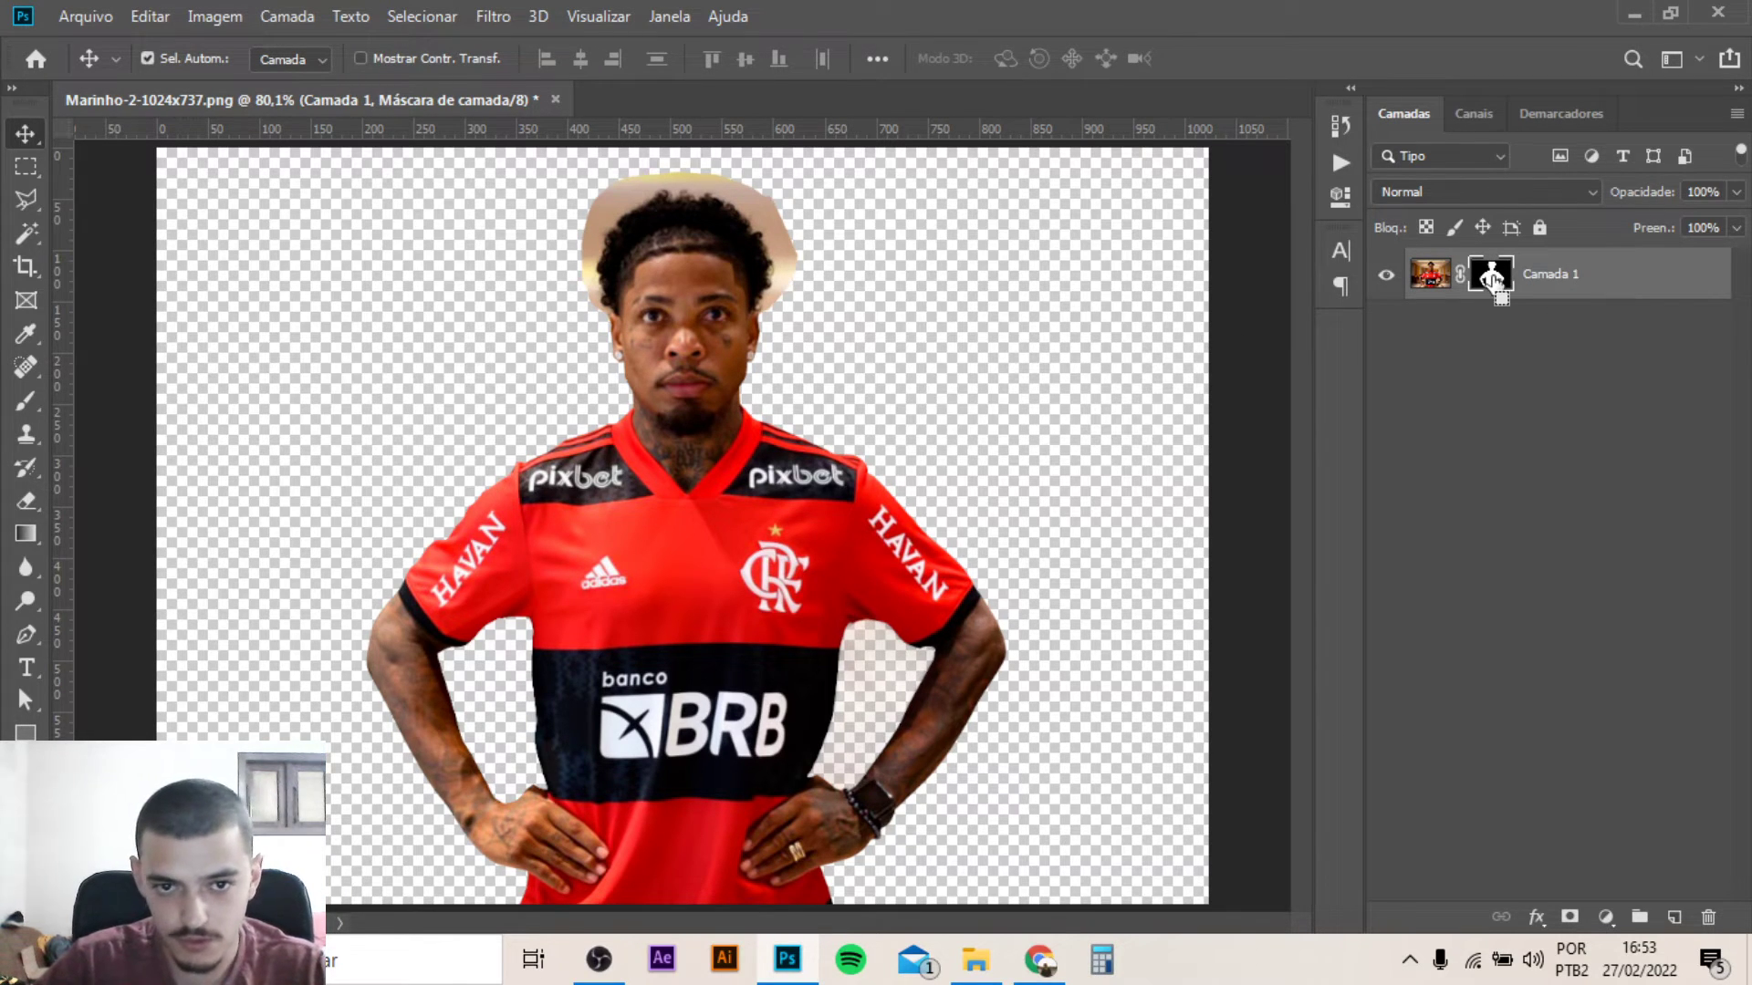
pyautogui.hotkey('ctrl', '2')
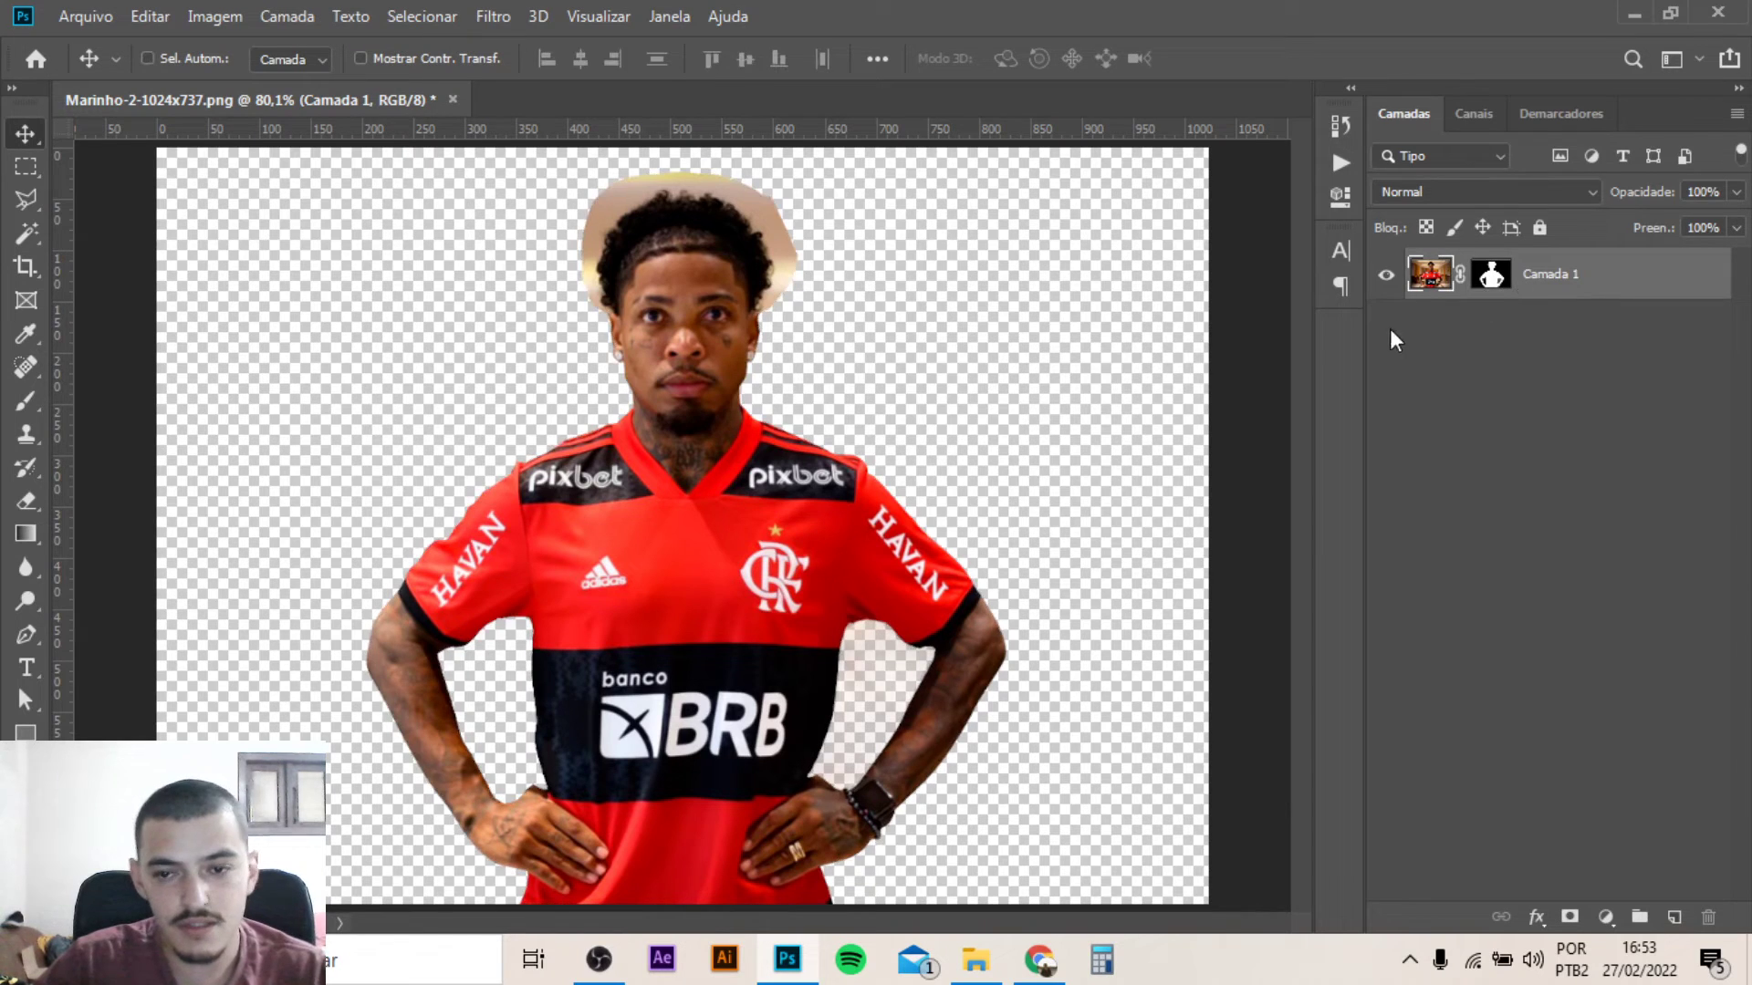
pyautogui.press('ctrl')
pyautogui.keyDown('ctrl'); pyautogui.click(1491, 278); pyautogui.keyUp('ctrl')
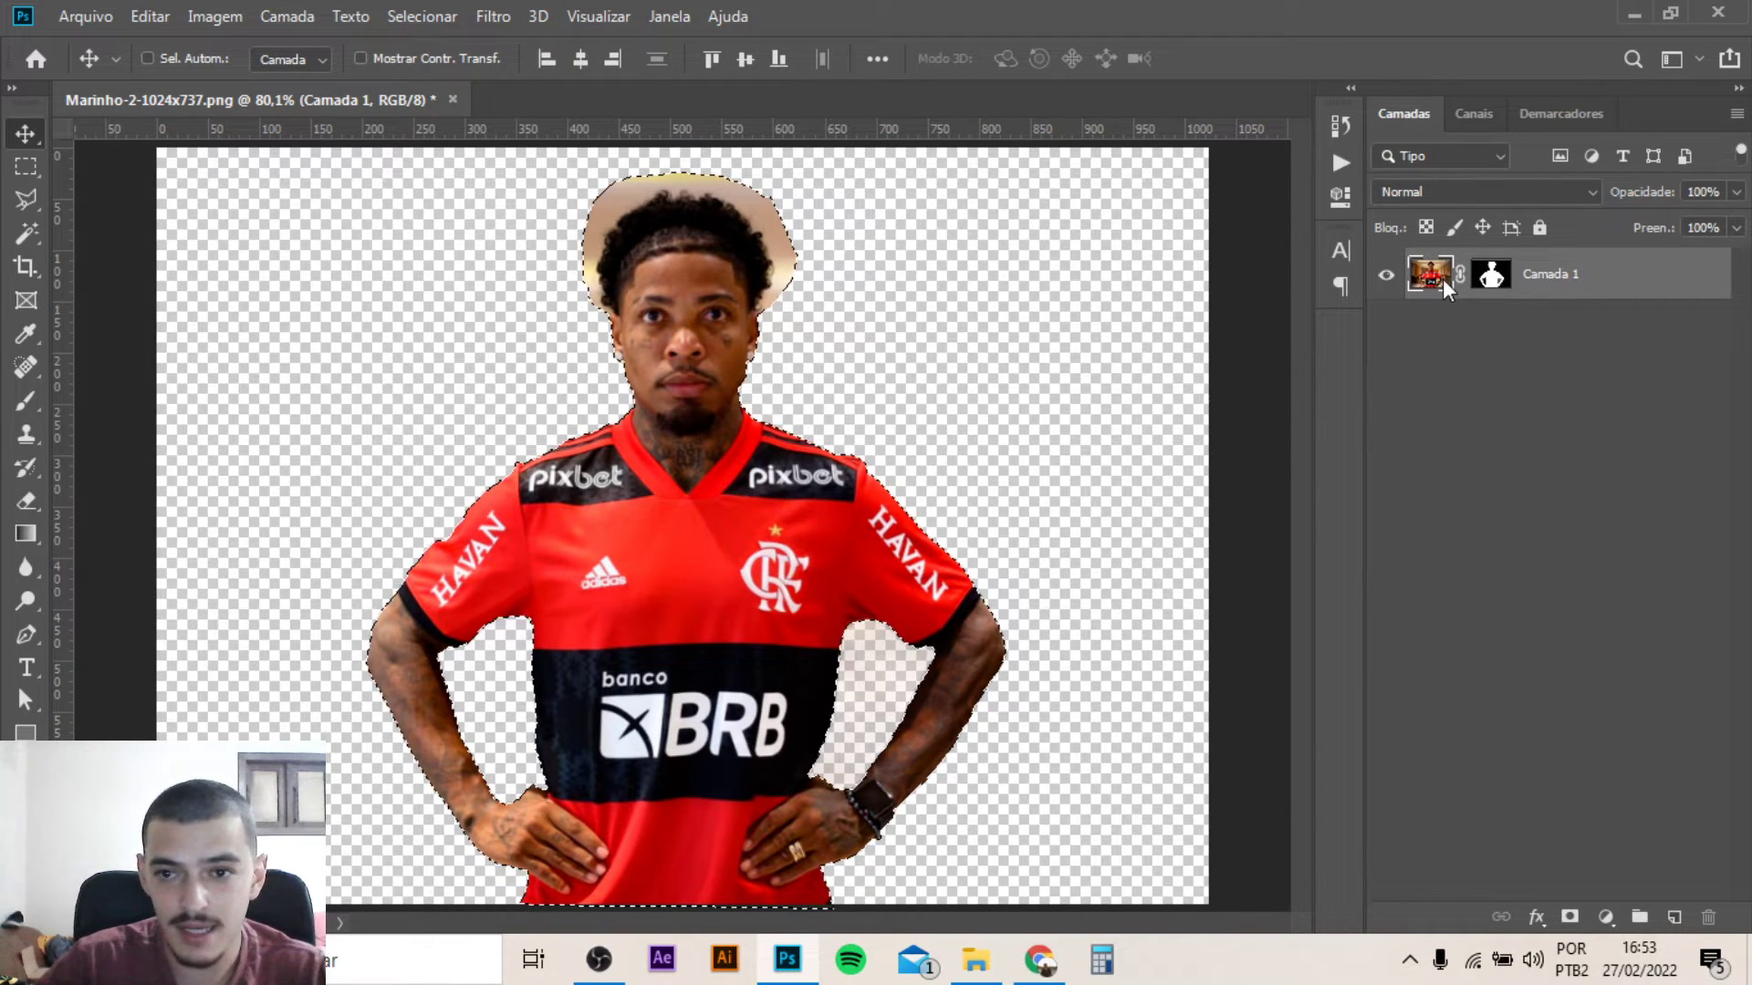
pyautogui.click(28, 169)
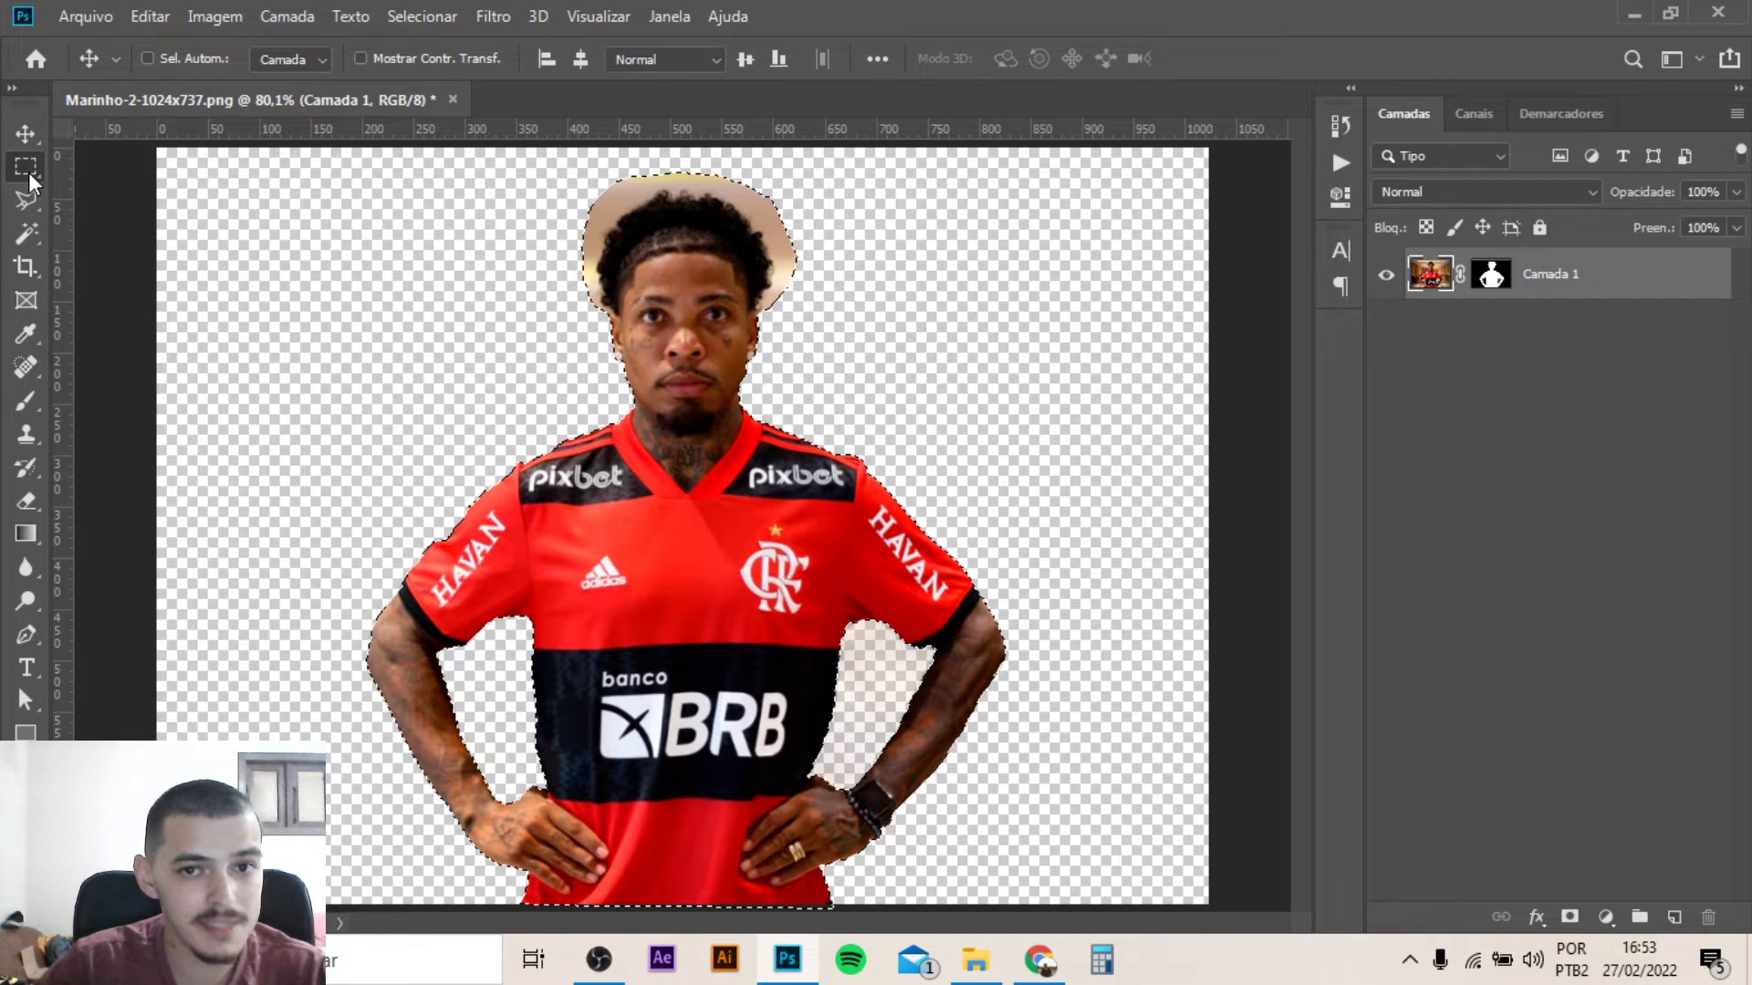
# Enter Select and Mask and brush the Refine Edge tool along the hairline
pyautogui.click(1040, 59)
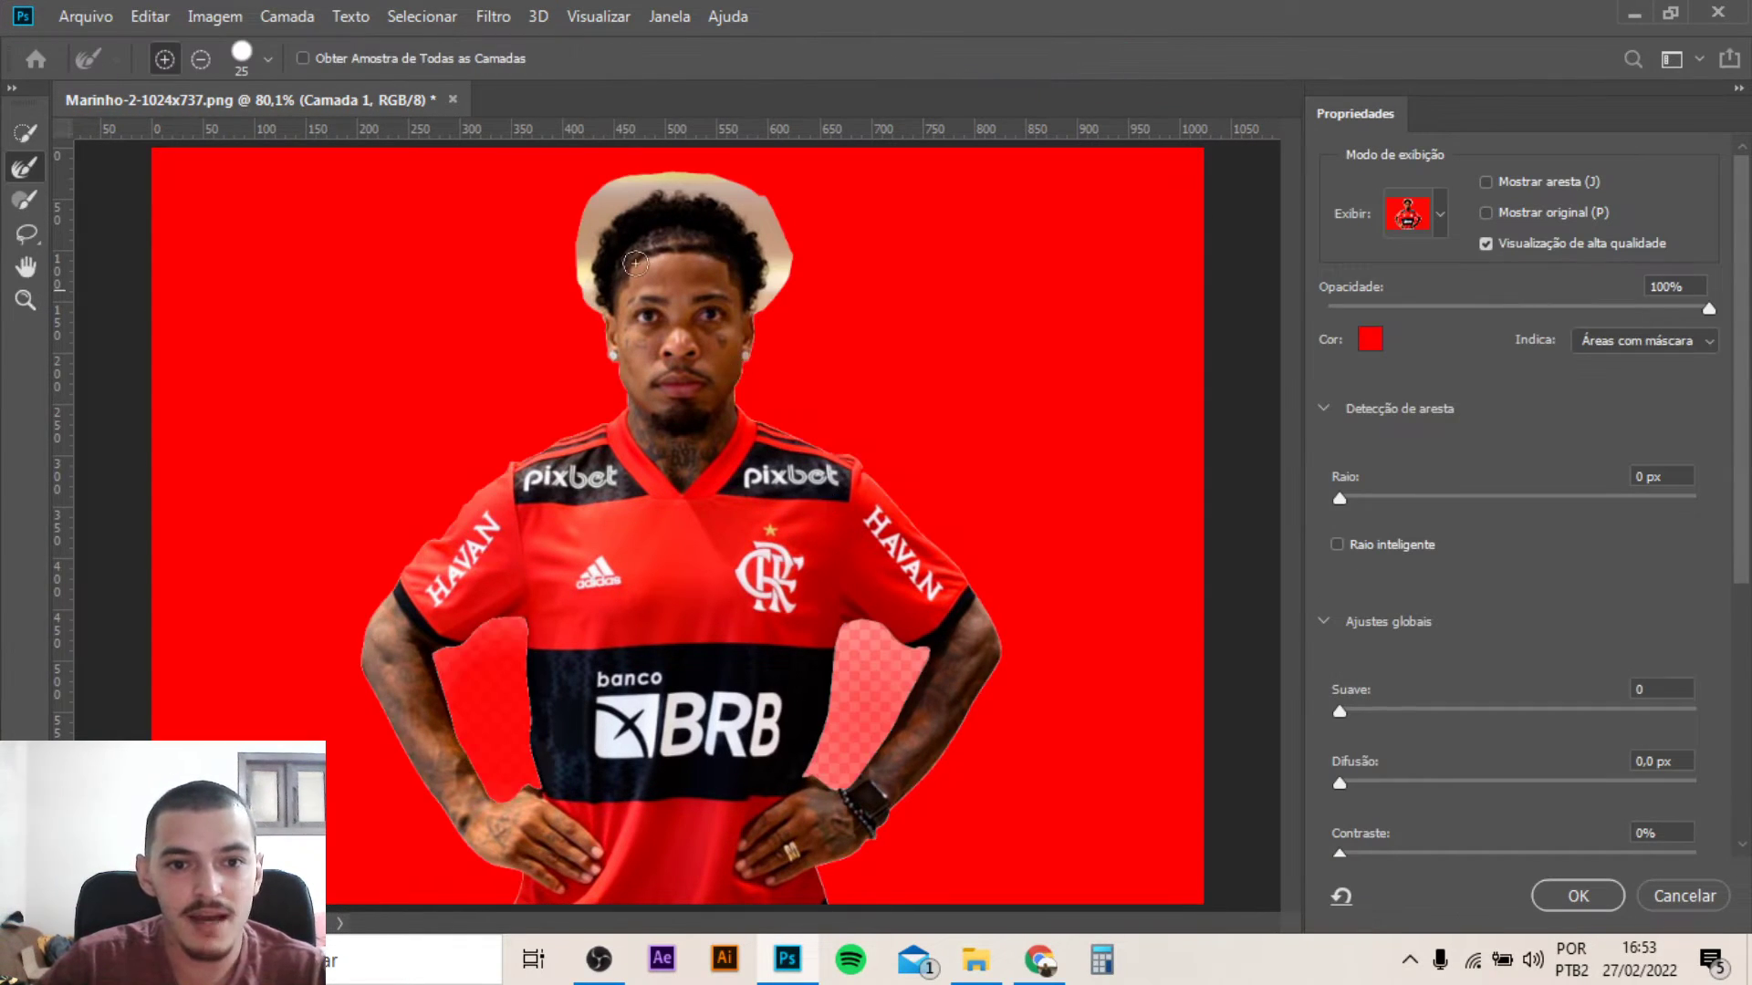
pyautogui.click(26, 135)
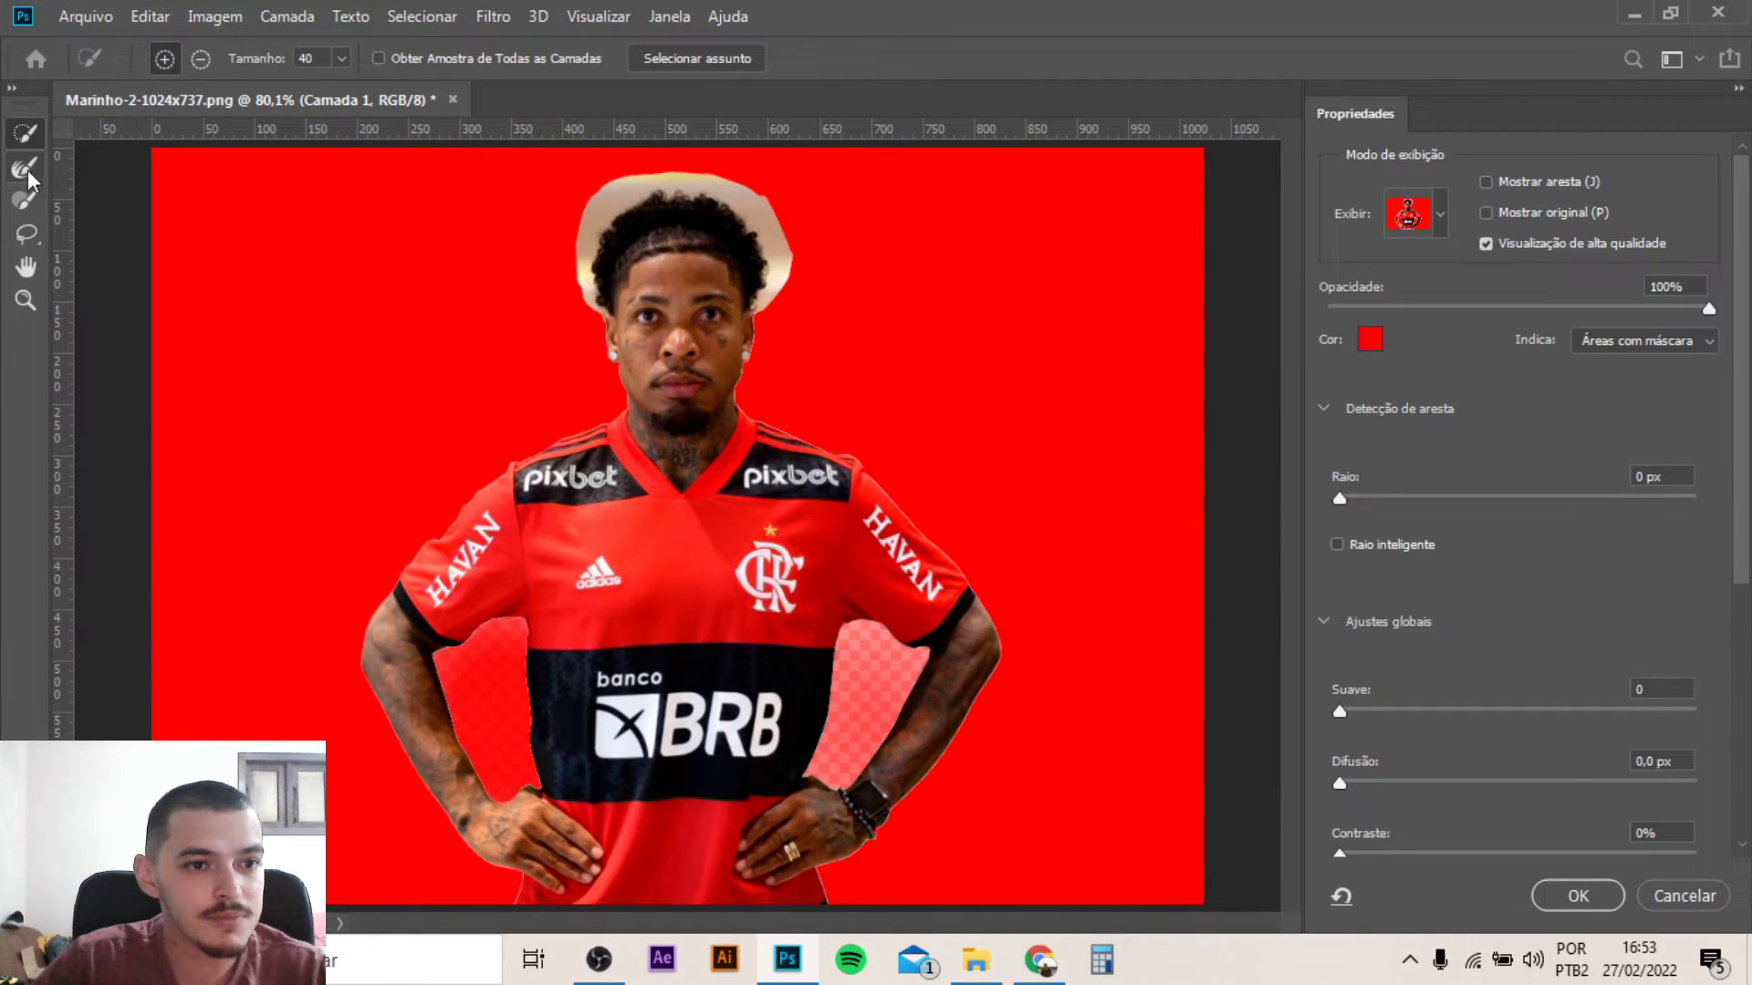
pyautogui.click(25, 169)
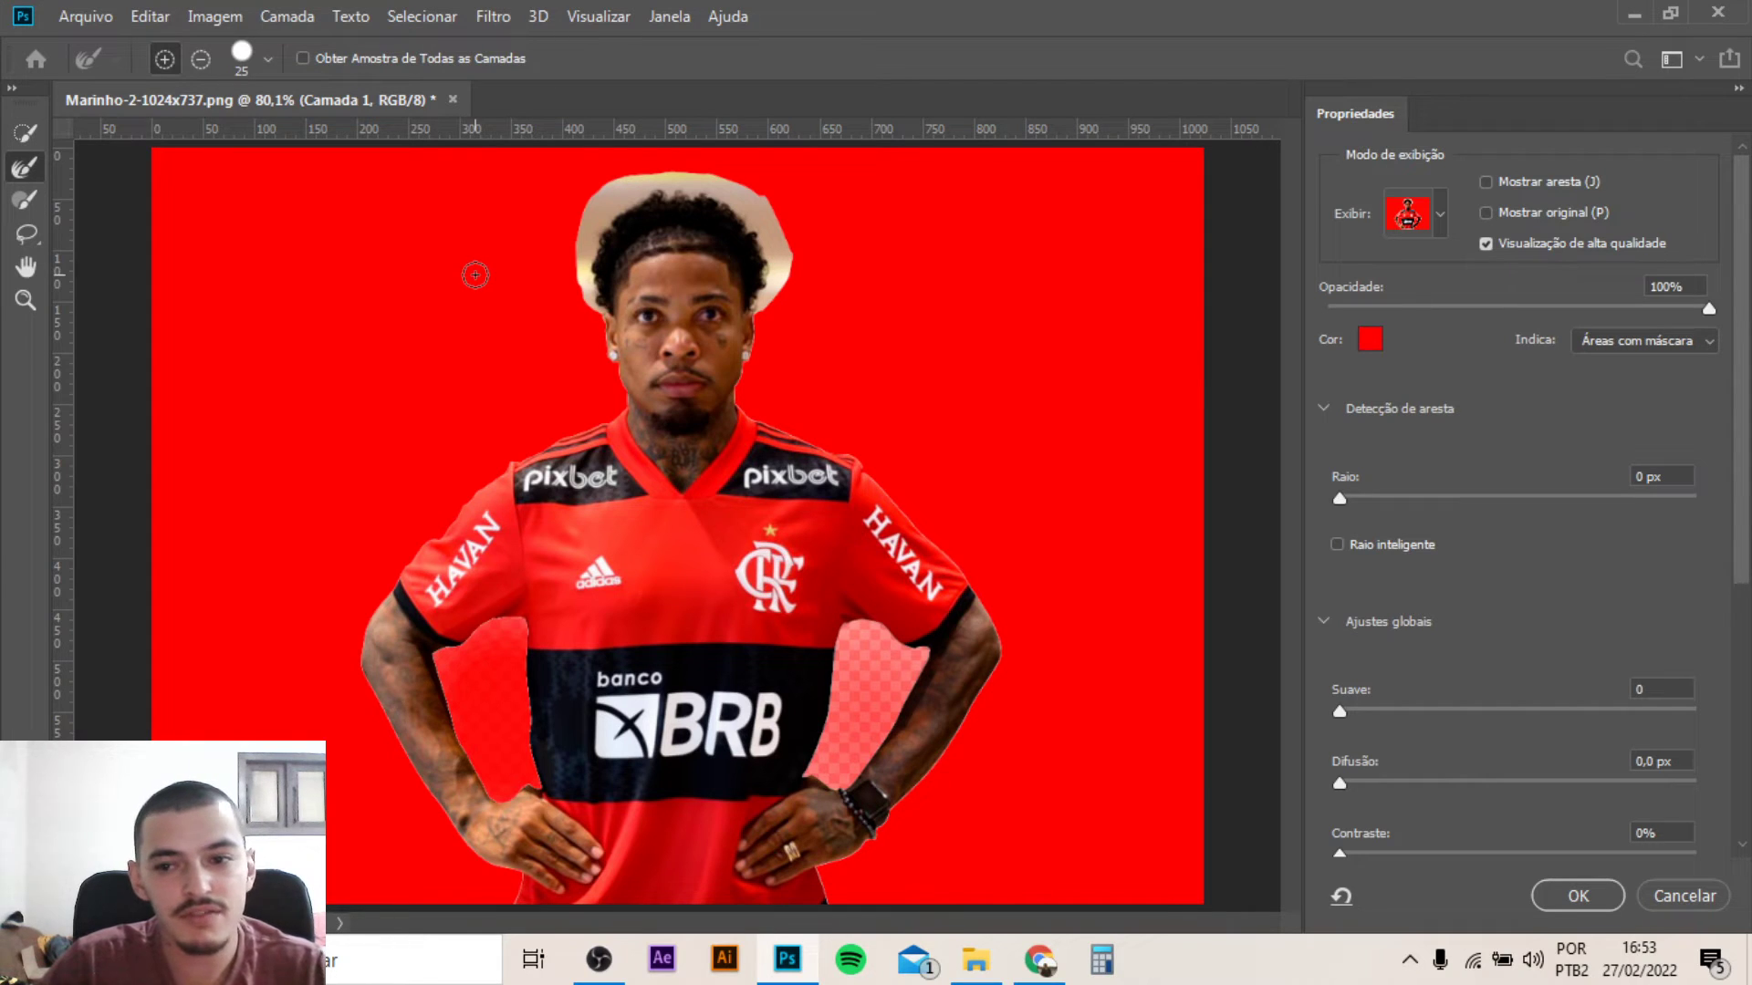
pyautogui.keyDown('alt'); pyautogui.scroll(2, 529, 269); pyautogui.keyUp('alt')
pyautogui.keyDown('alt'); pyautogui.scroll(2, 575, 274); pyautogui.keyUp('alt')
pyautogui.keyDown('alt'); pyautogui.scroll(1, 589, 287); pyautogui.keyUp('alt')
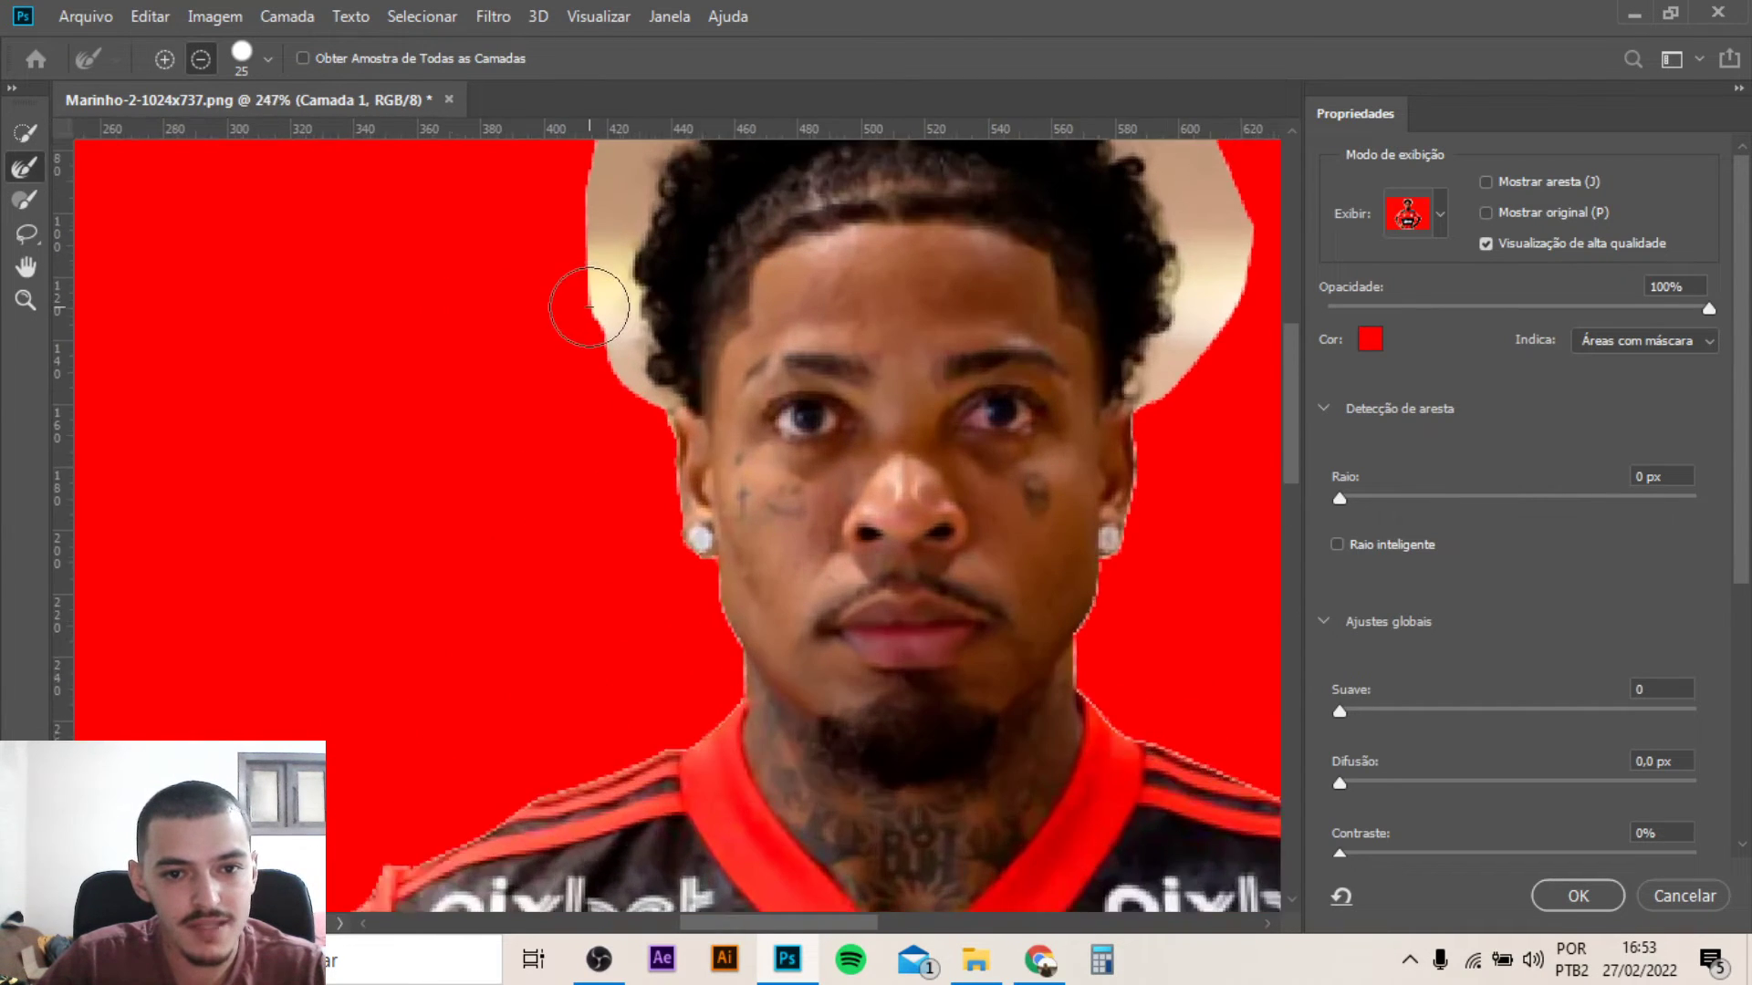
pyautogui.keyDown('alt'); pyautogui.scroll(2, 583, 329); pyautogui.keyUp('alt')
pyautogui.keyDown('alt'); pyautogui.scroll(2, 593, 356); pyautogui.keyUp('alt')
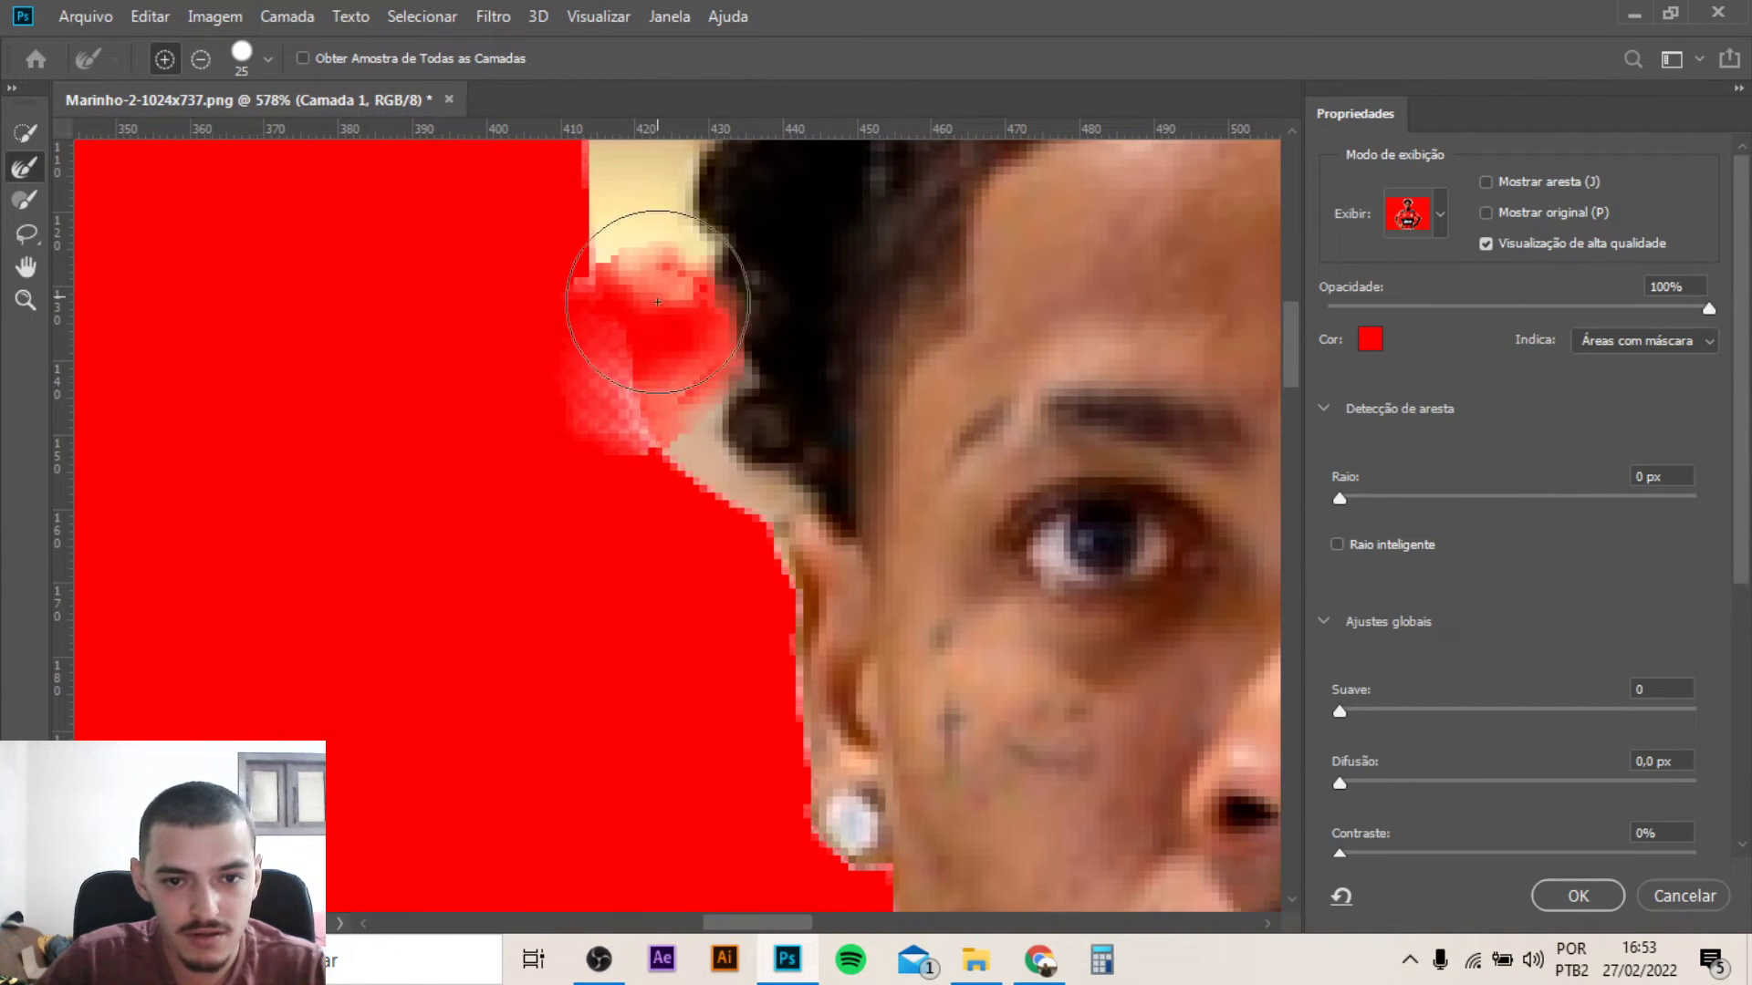
pyautogui.moveTo(632, 361)
pyautogui.mouseDown()
pyautogui.moveTo(763, 430)
pyautogui.moveTo(611, 262)
pyautogui.moveTo(626, 529)
pyautogui.moveTo(696, 547)
pyautogui.moveTo(703, 411)
pyautogui.moveTo(606, 377)
pyautogui.mouseUp()
# Refine the upper-left hairline, the light area right of the hair, and the left hair edge
pyautogui.keyDown('alt'); pyautogui.scroll(-5, 606, 377); pyautogui.keyUp('alt')
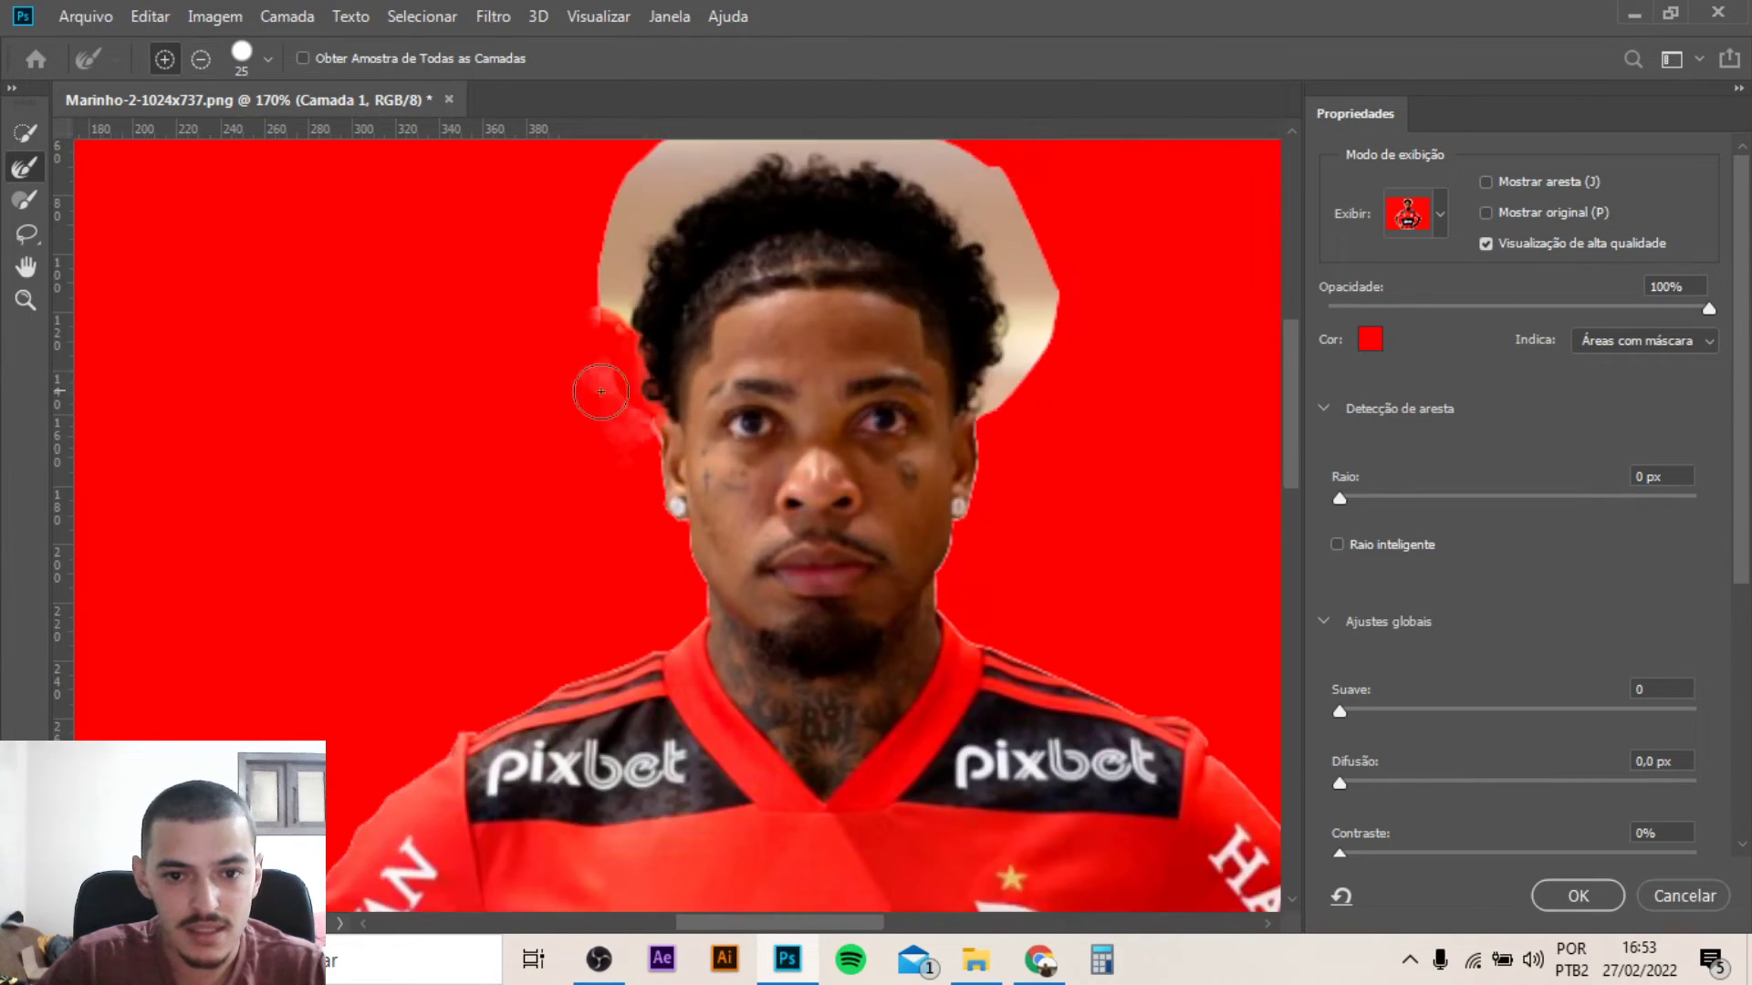
pyautogui.keyDown('alt'); pyautogui.scroll(1, 621, 420); pyautogui.keyUp('alt')
pyautogui.keyDown('alt'); pyautogui.scroll(2, 629, 447); pyautogui.keyUp('alt')
pyautogui.moveTo(637, 465)
pyautogui.mouseDown()
pyautogui.moveTo(626, 372)
pyautogui.moveTo(666, 274)
pyautogui.moveTo(715, 352)
pyautogui.moveTo(821, 282)
pyautogui.moveTo(784, 239)
pyautogui.moveTo(638, 273)
pyautogui.moveTo(820, 232)
pyautogui.moveTo(1077, 292)
pyautogui.moveTo(957, 237)
pyautogui.moveTo(1086, 273)
pyautogui.moveTo(1154, 383)
pyautogui.moveTo(1113, 274)
pyautogui.moveTo(1169, 441)
pyautogui.moveTo(1177, 330)
pyautogui.moveTo(1208, 364)
pyautogui.moveTo(1207, 411)
pyautogui.mouseUp()
pyautogui.moveTo(1228, 486)
pyautogui.mouseDown()
pyautogui.moveTo(1227, 566)
pyautogui.moveTo(1204, 583)
pyautogui.moveTo(1186, 511)
pyautogui.moveTo(1227, 538)
pyautogui.moveTo(1223, 586)
pyautogui.moveTo(1145, 606)
pyautogui.moveTo(1174, 609)
pyautogui.moveTo(1136, 593)
pyautogui.moveTo(1185, 645)
pyautogui.moveTo(1234, 589)
pyautogui.mouseUp()
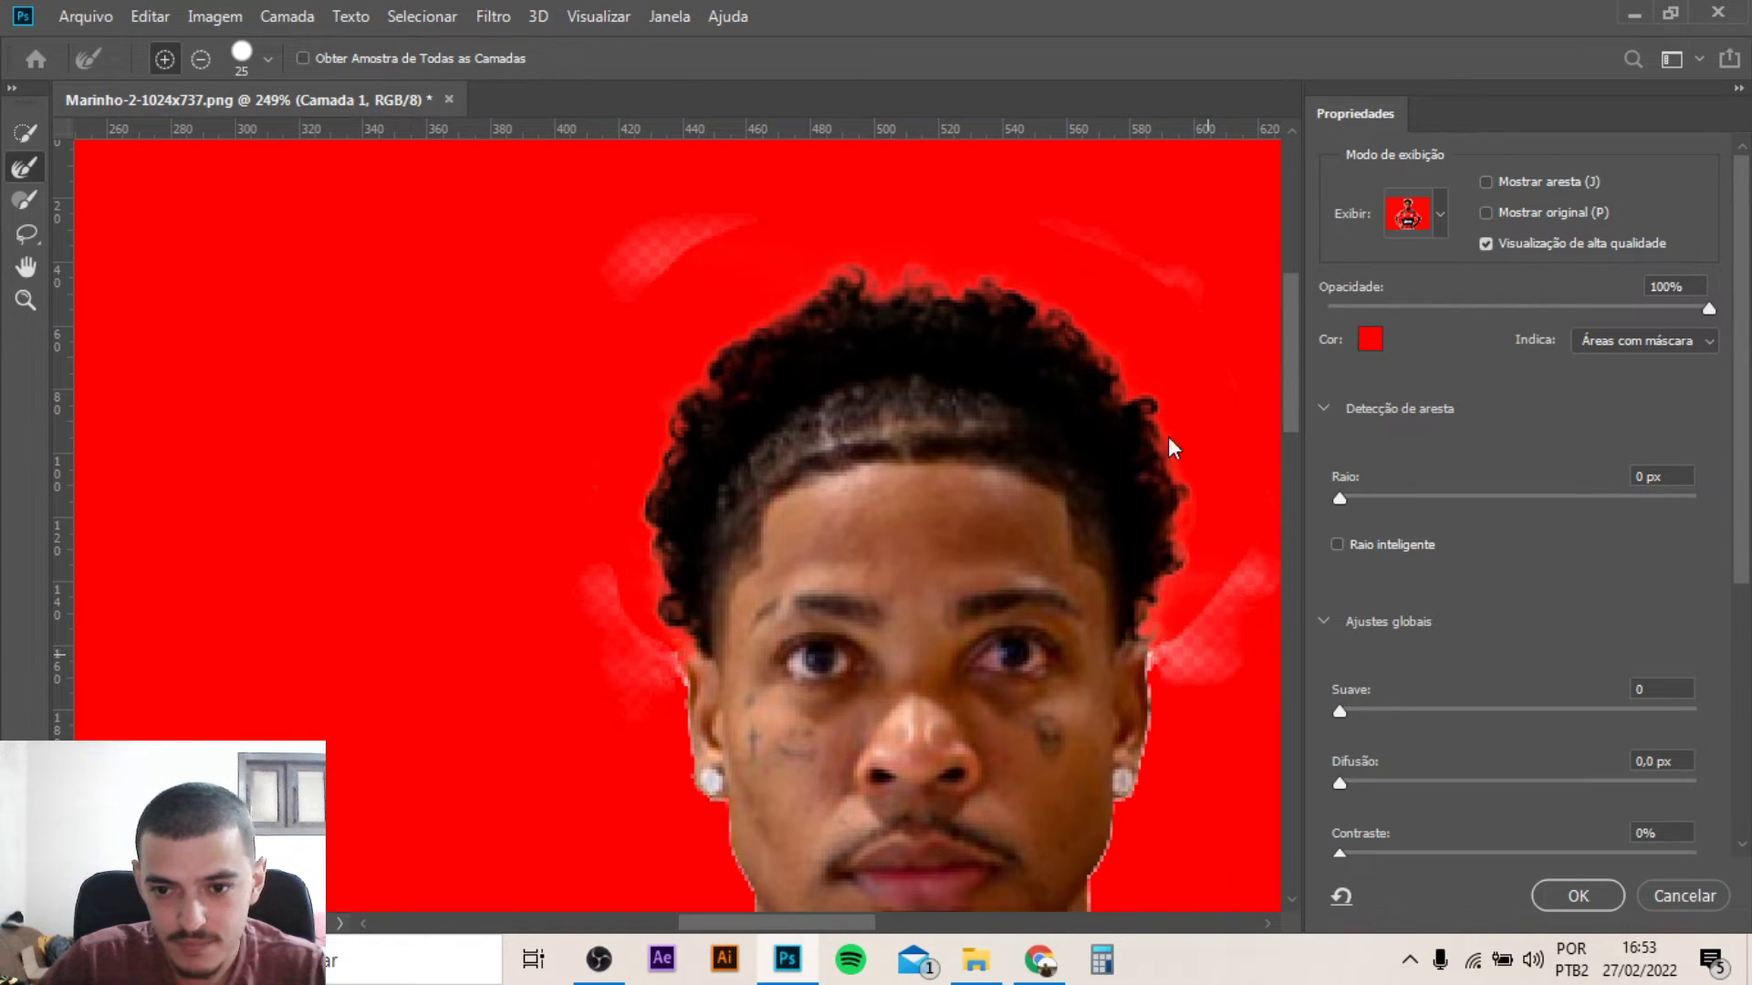
pyautogui.scroll(-1, 1138, 418)
pyautogui.scroll(-1, 712, 337)
pyautogui.scroll(1, 682, 497)
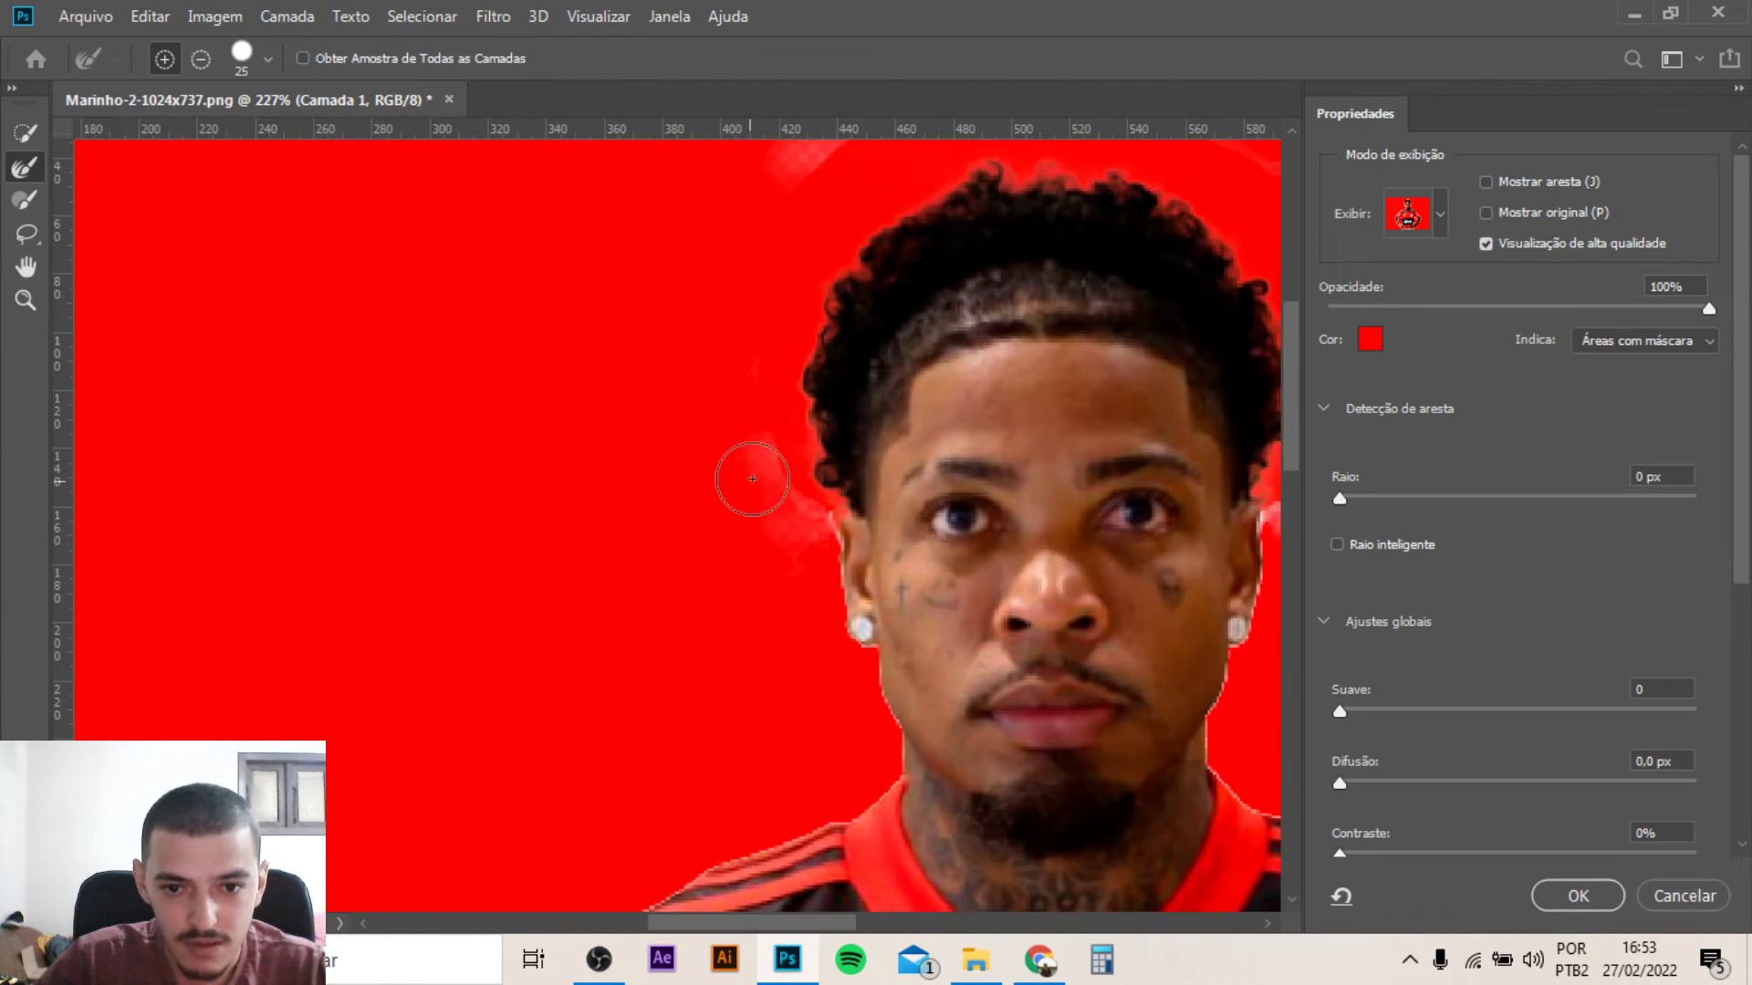
pyautogui.moveTo(772, 548); pyautogui.dragTo(760, 472)
# Output the refined selection to a New Layer, creating Camada 1 copiar
pyautogui.scroll(-1, 721, 415)
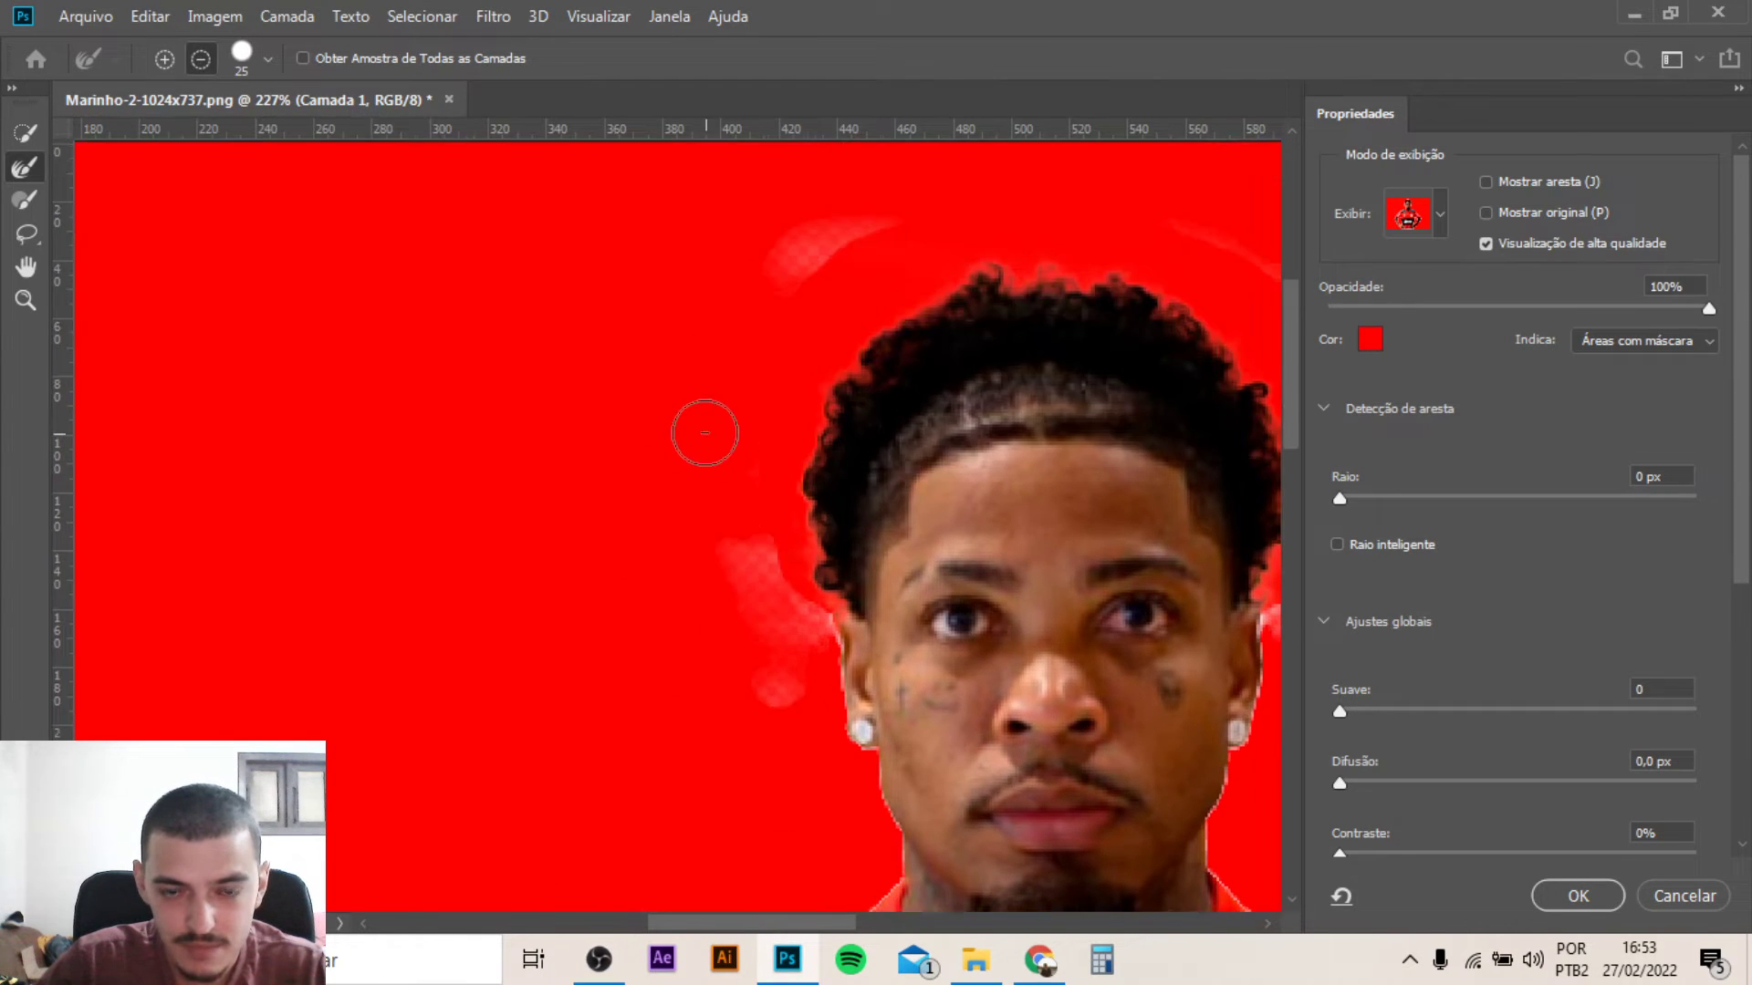
pyautogui.scroll(-2, 703, 421)
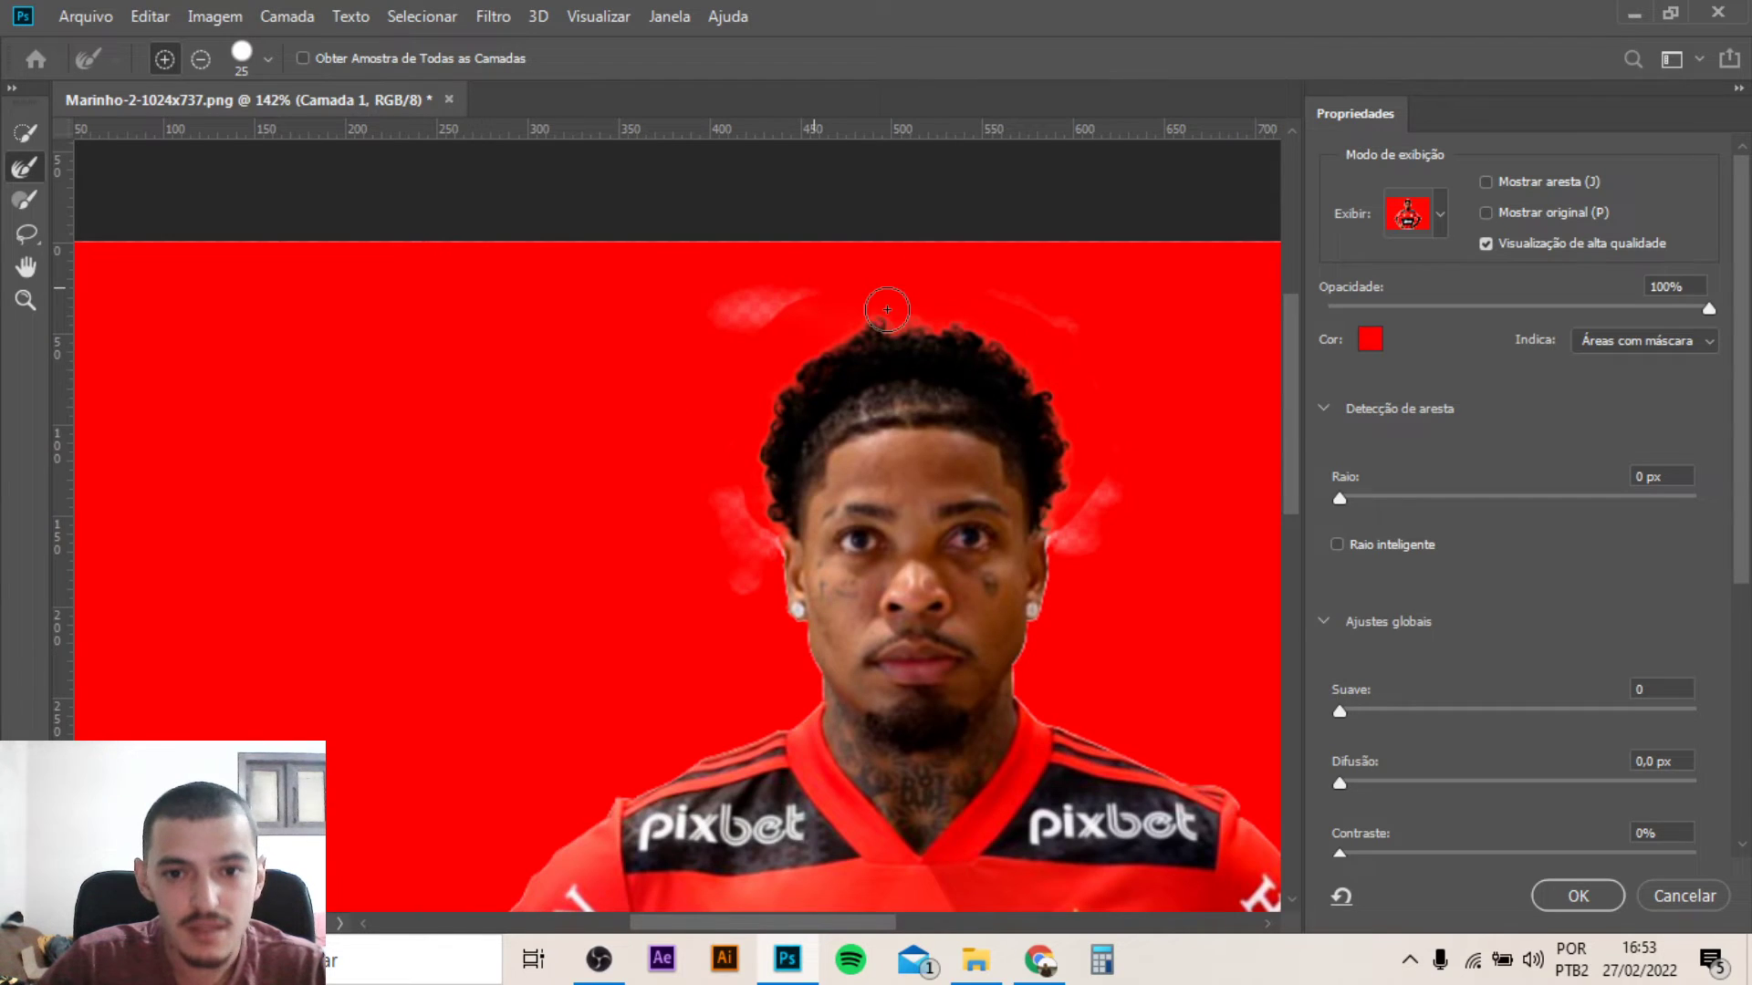
pyautogui.scroll(-2, 887, 310)
pyautogui.scroll(-1, 887, 310)
pyautogui.scroll(-1, 1519, 543)
pyautogui.scroll(-2, 1449, 511)
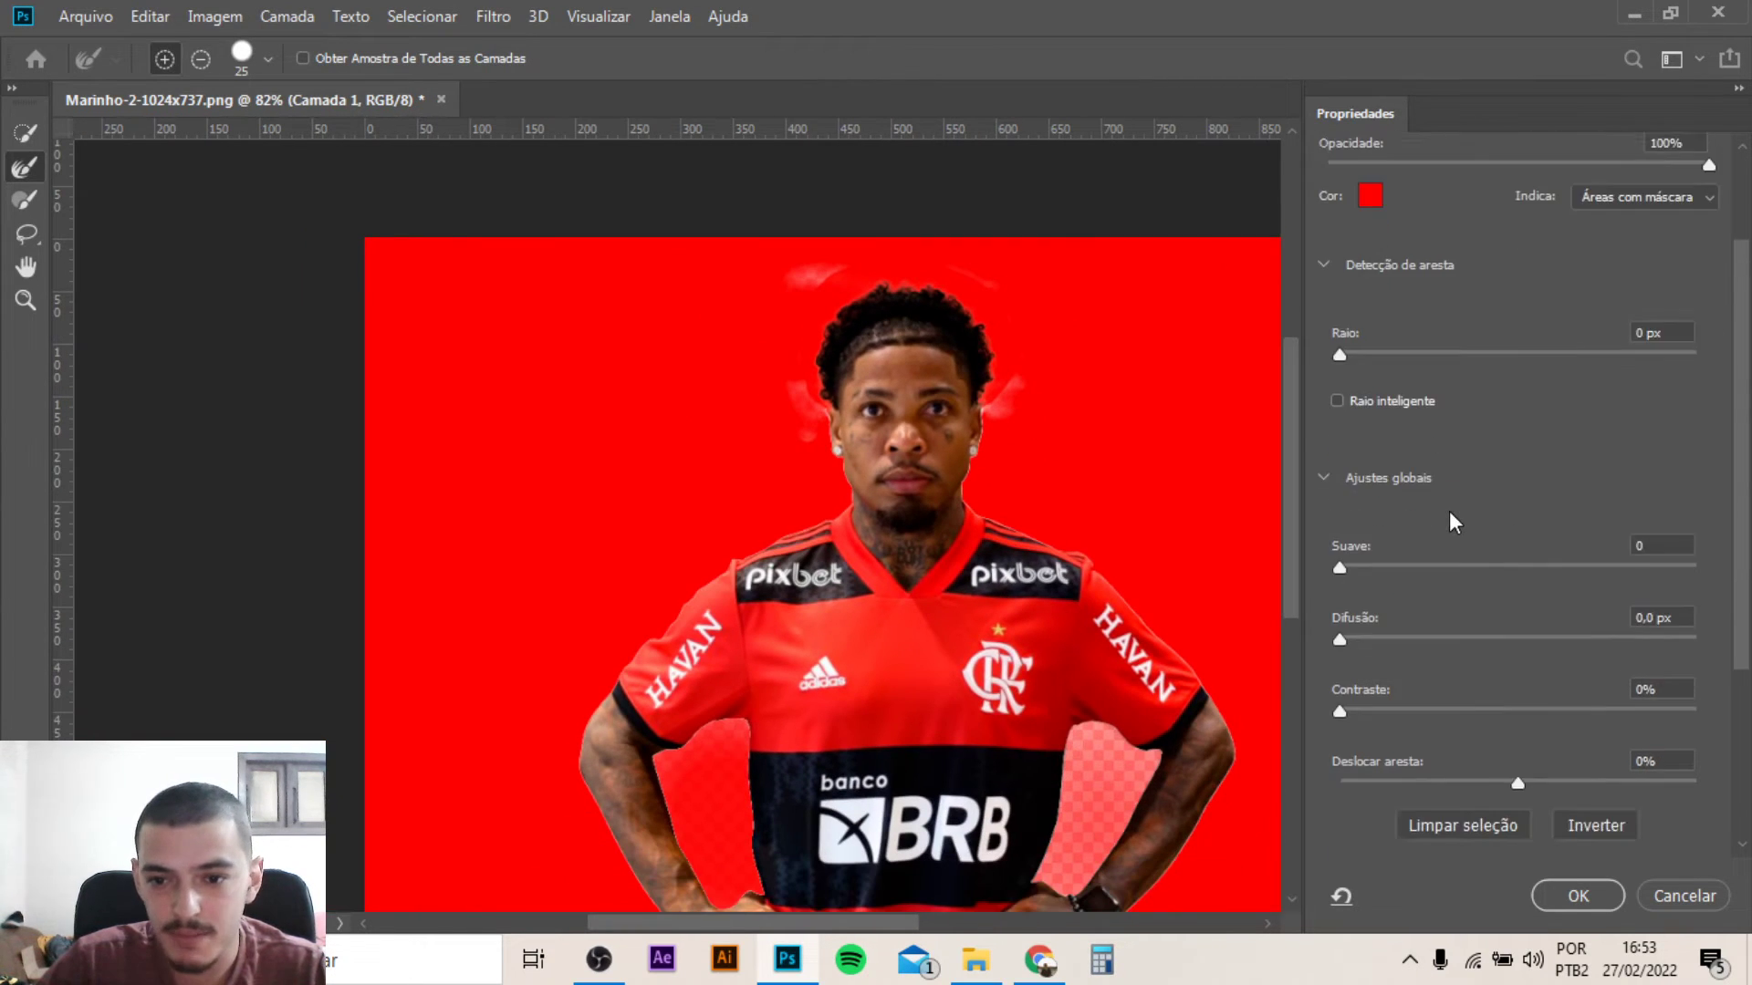
pyautogui.scroll(-3, 1448, 511)
pyautogui.scroll(-1, 1449, 512)
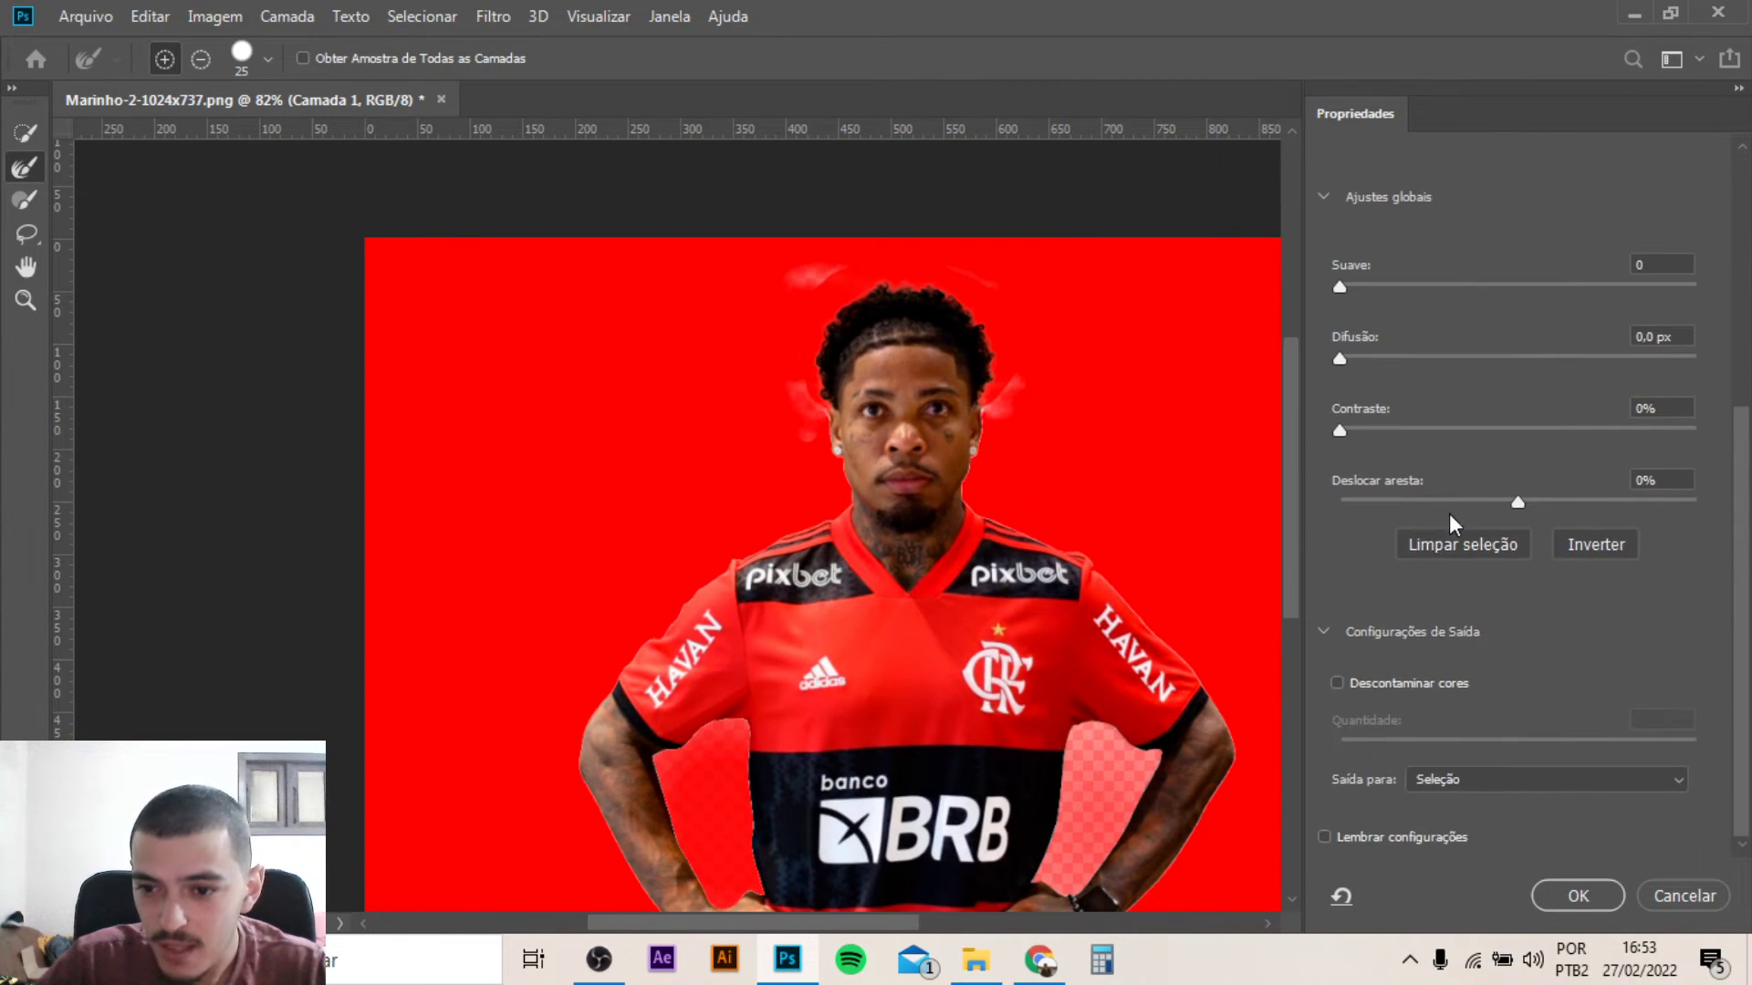
pyautogui.click(1458, 780)
pyautogui.click(1476, 844)
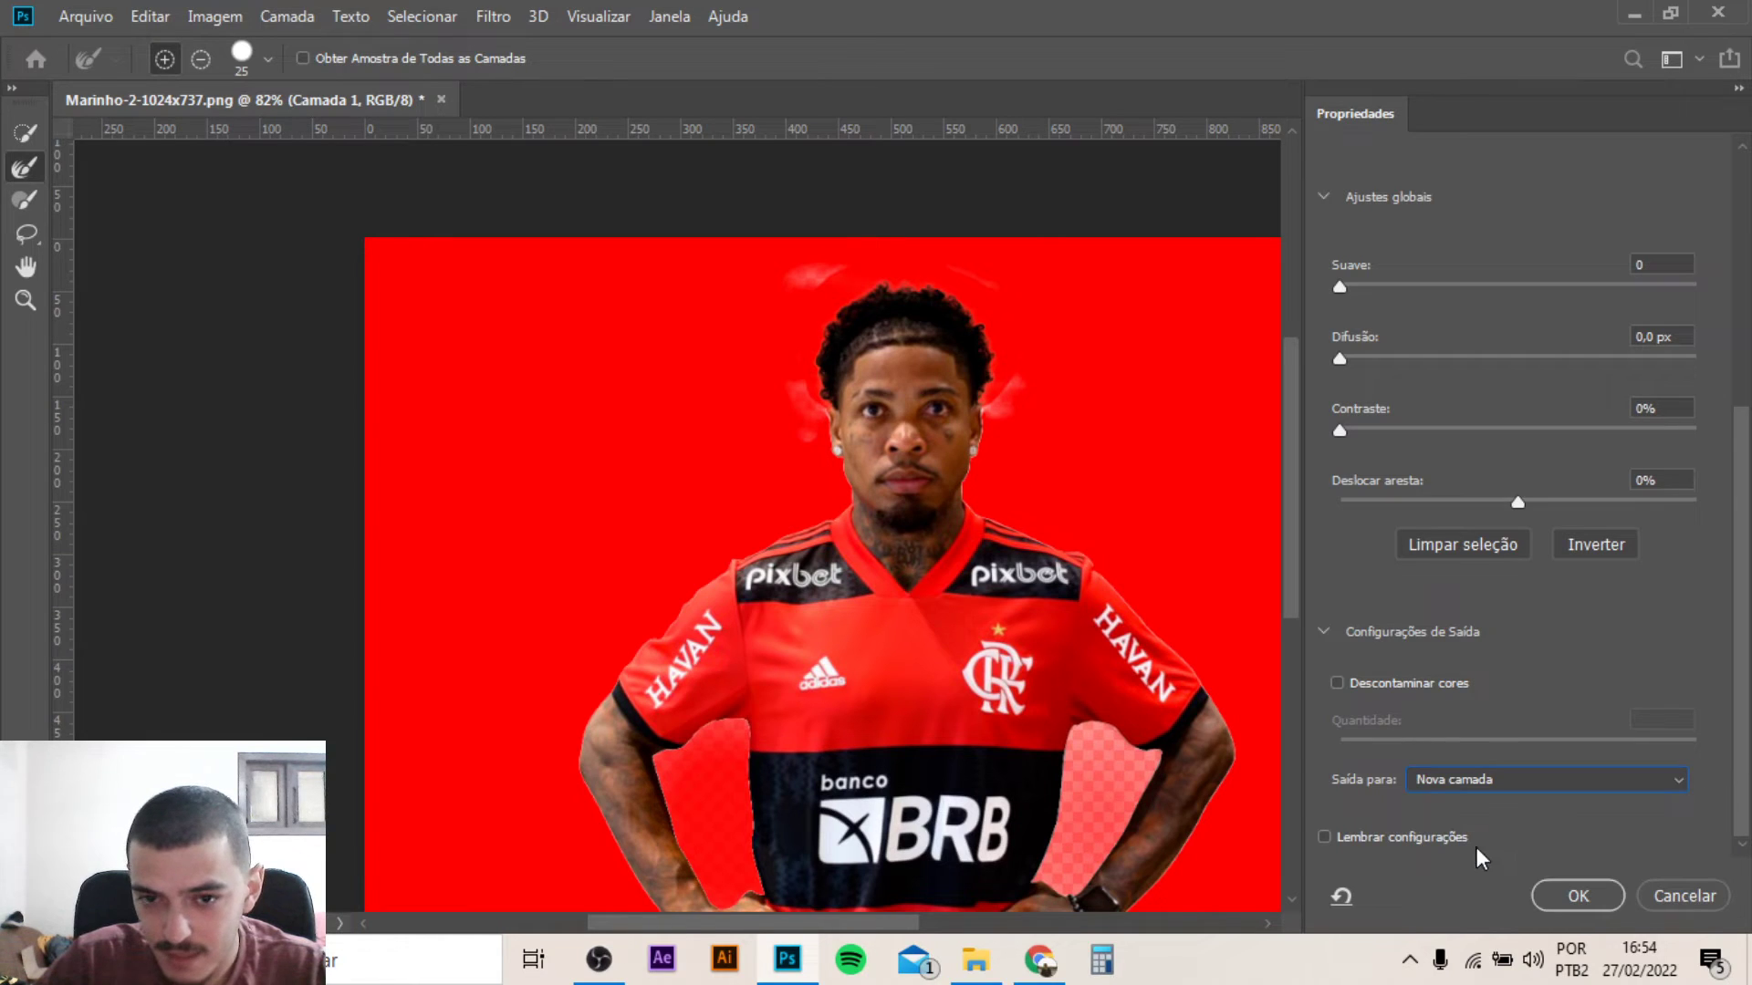
pyautogui.click(1568, 900)
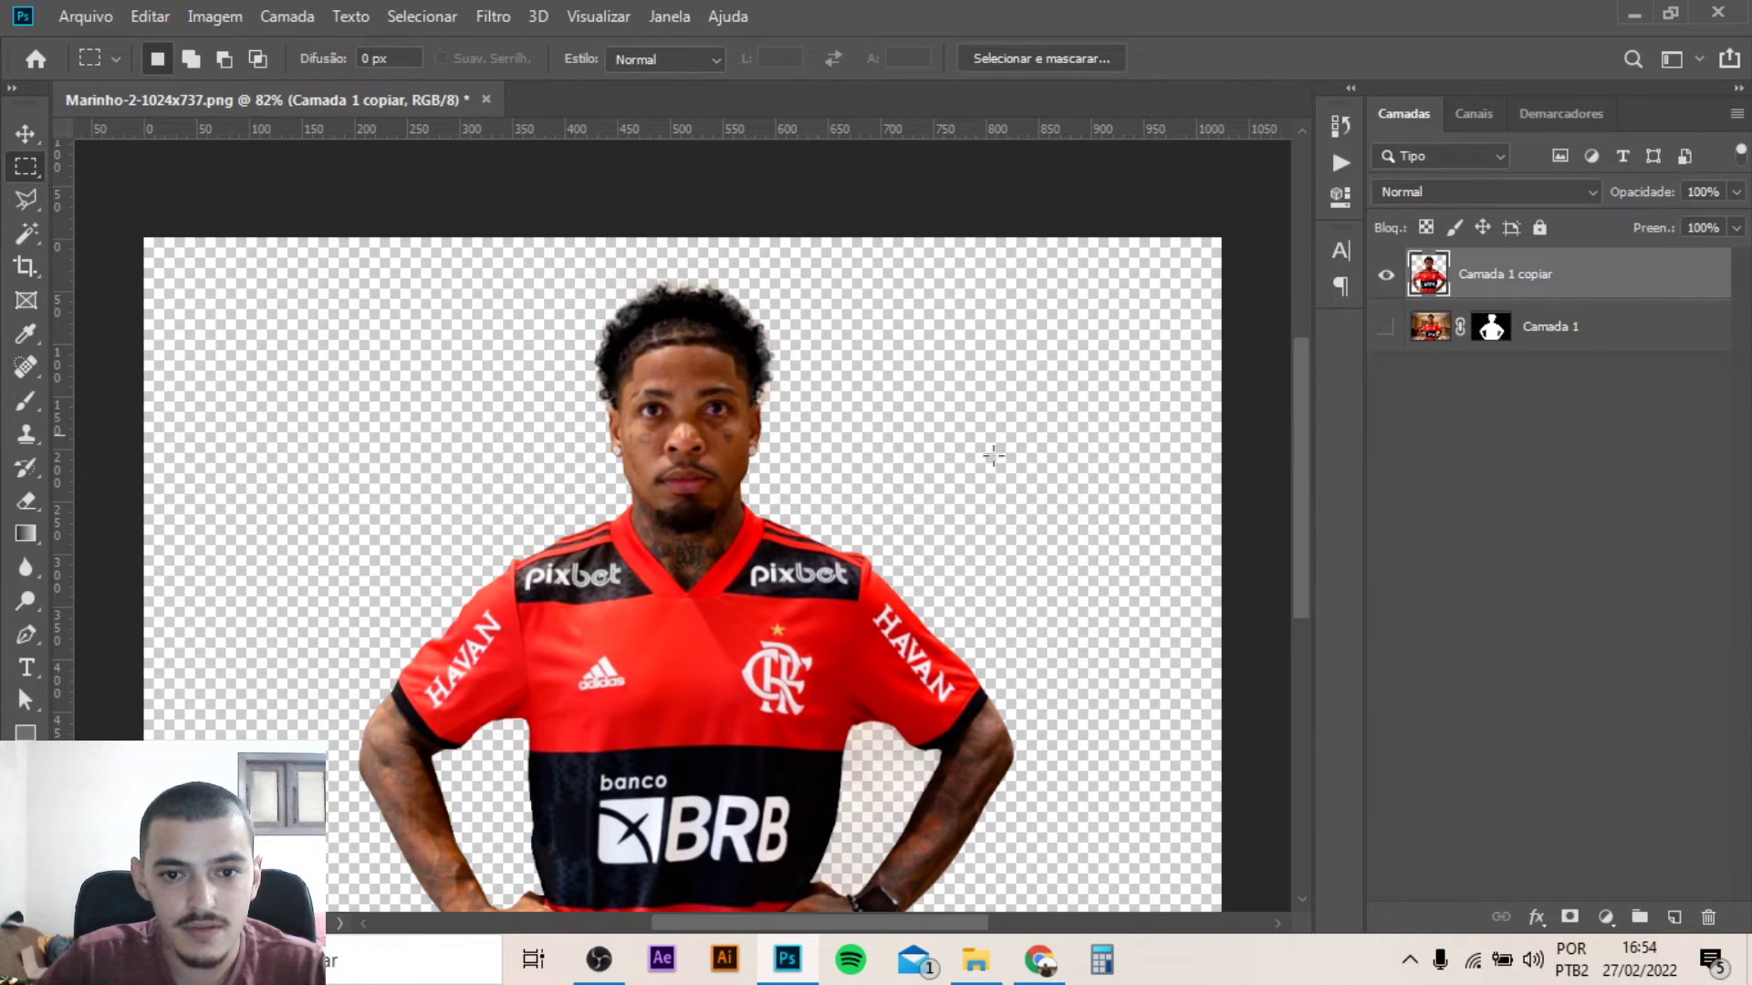
# Add a bright green (60ff00) Cor sólida fill layer above Camada 1
pyautogui.scroll(3, 697, 308)
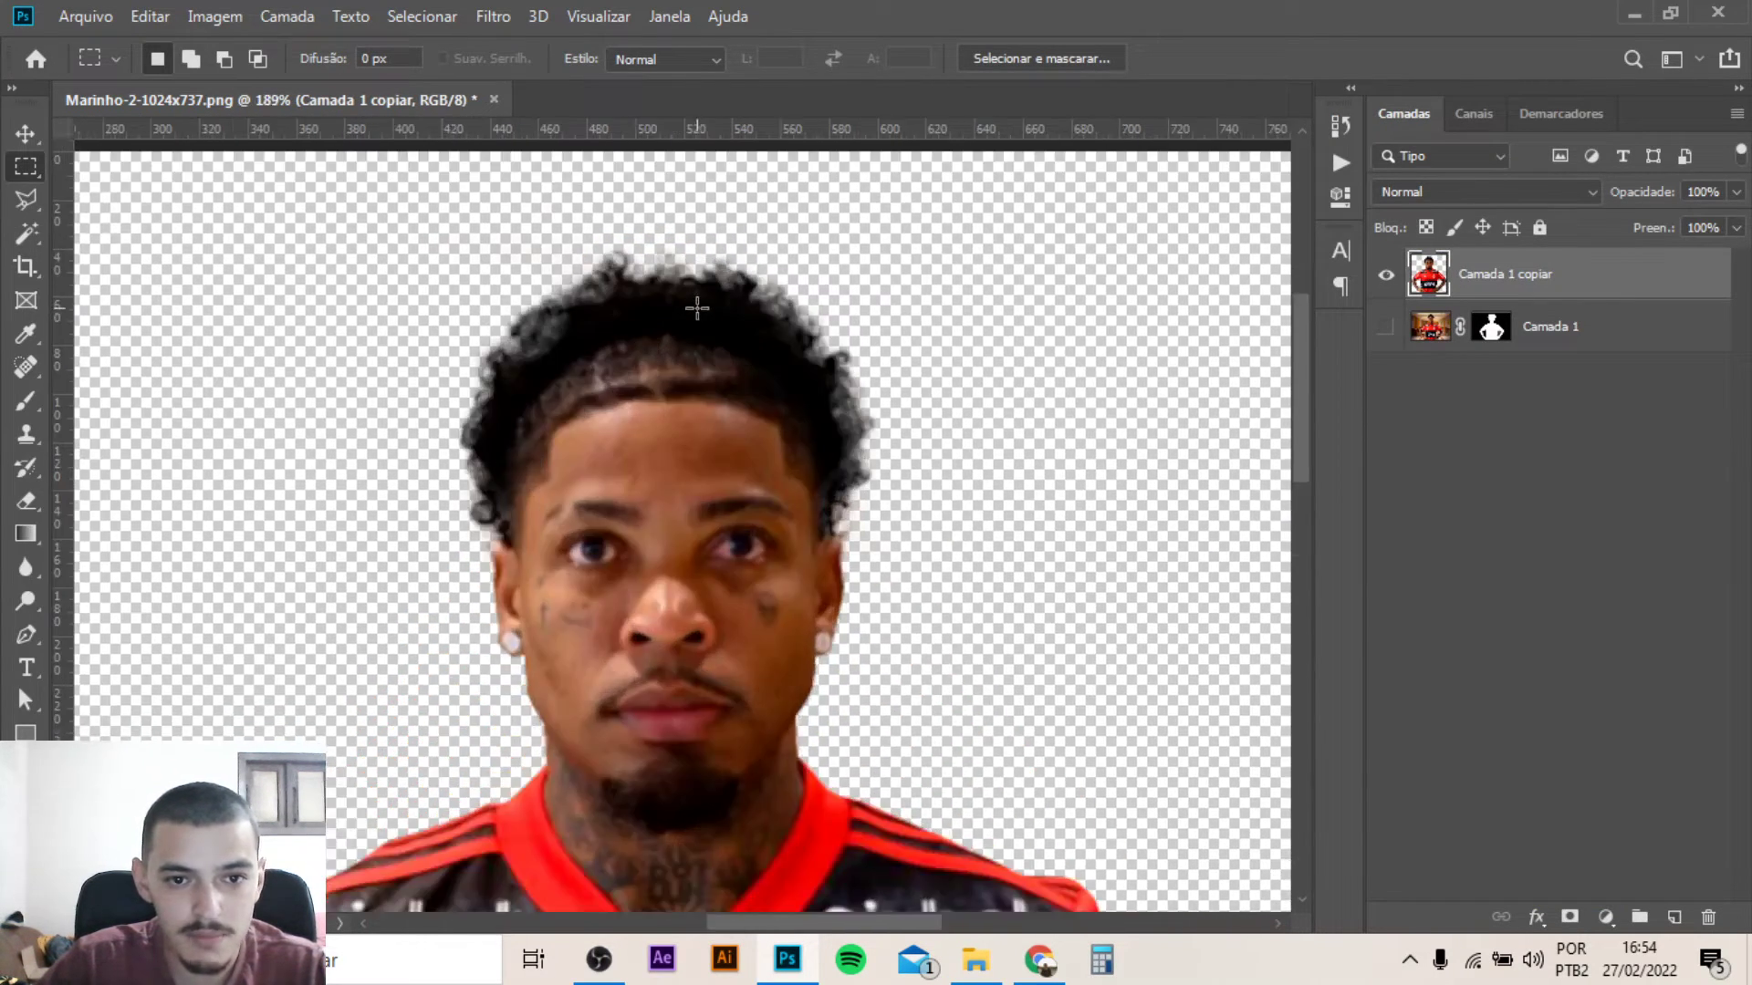
pyautogui.scroll(-2, 697, 308)
pyautogui.scroll(-1, 720, 301)
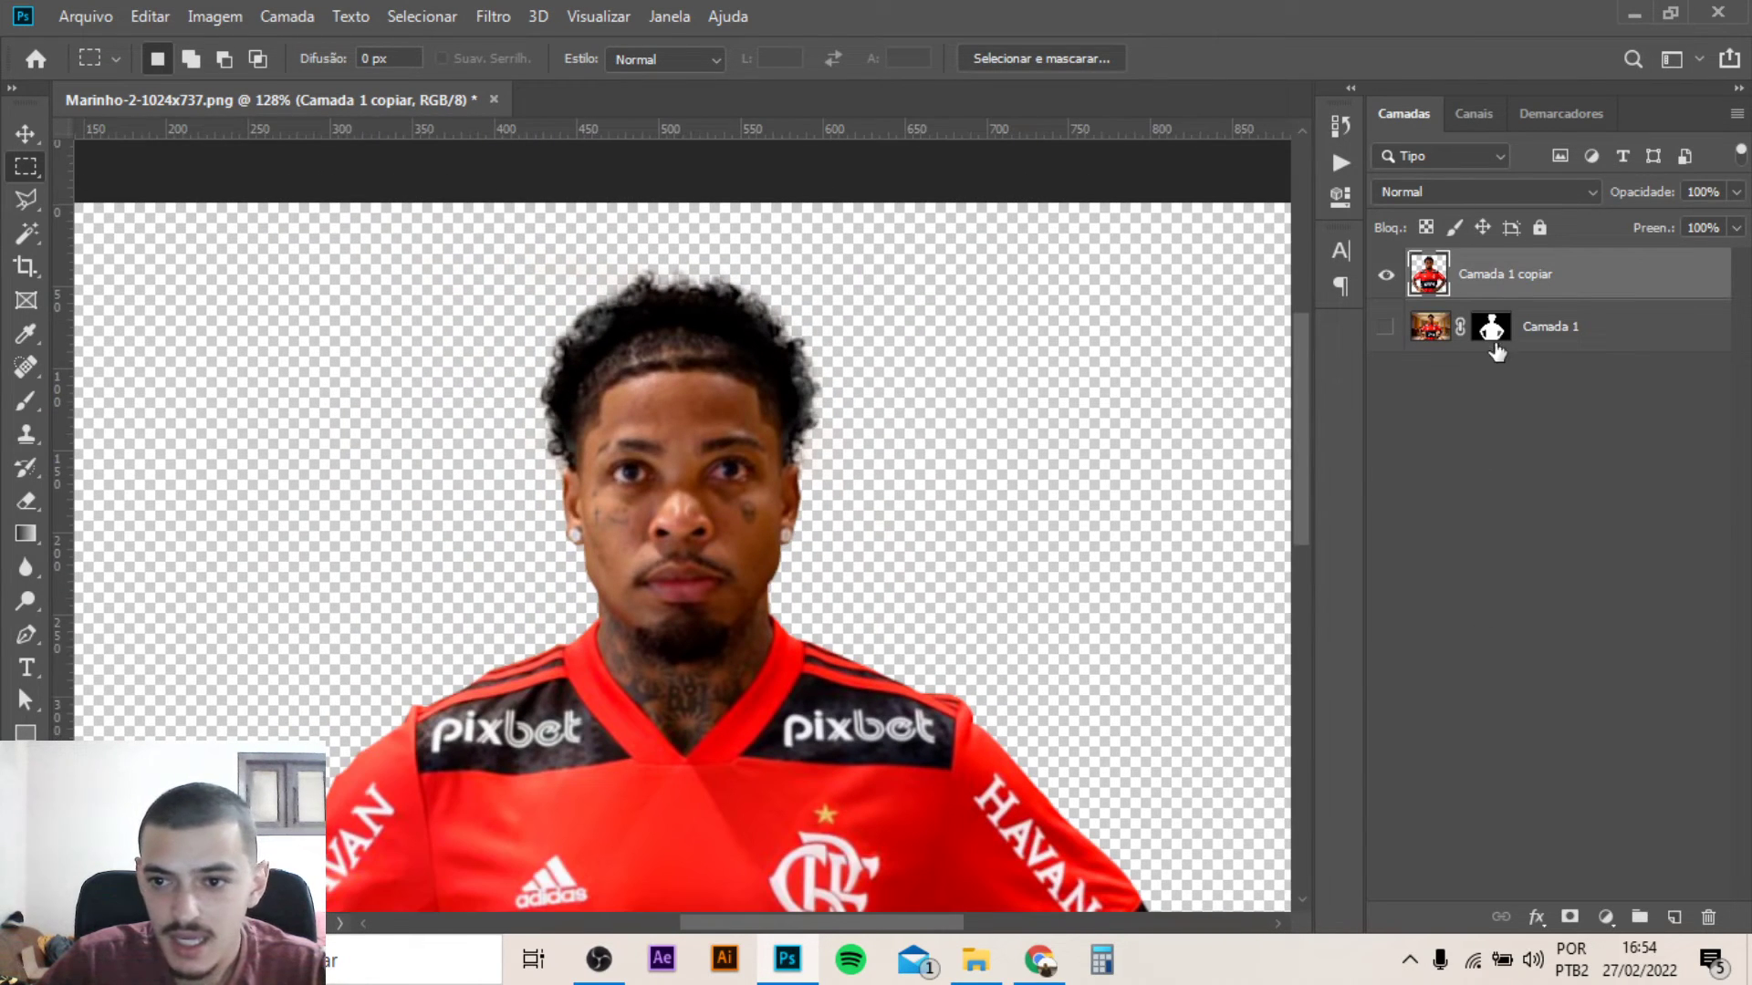
pyautogui.click(1606, 337)
pyautogui.click(1605, 915)
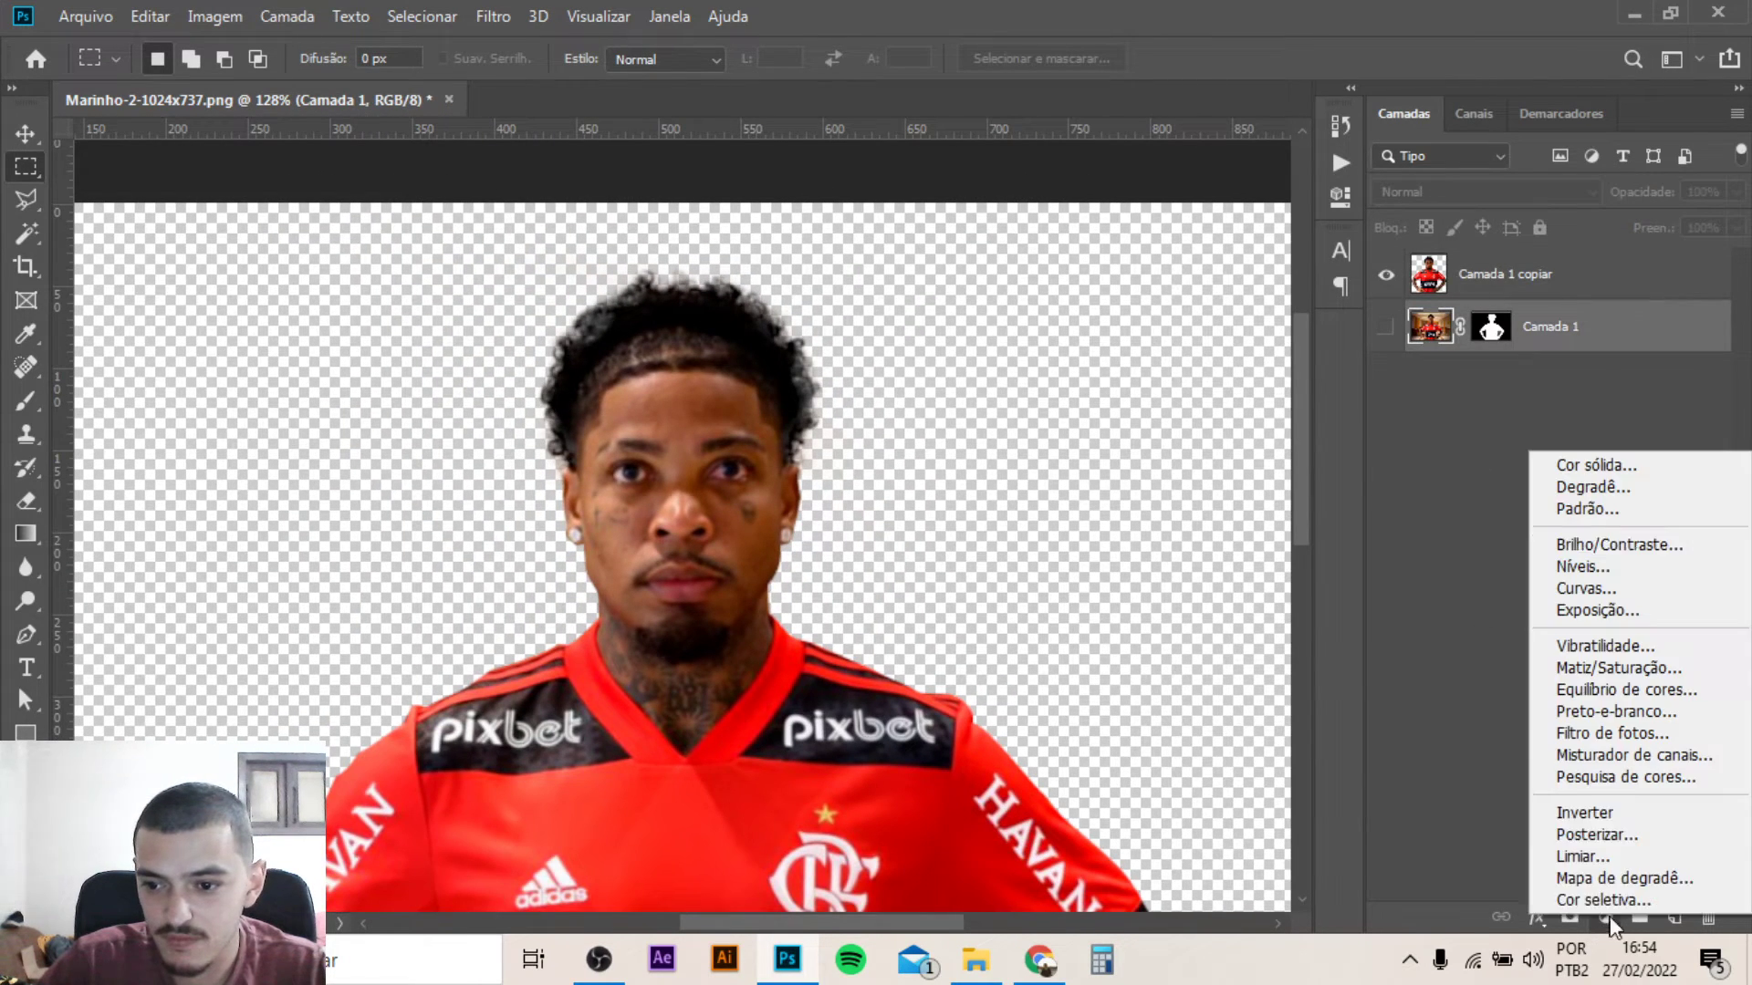
pyautogui.click(1610, 465)
pyautogui.moveTo(1324, 680); pyautogui.dragTo(1325, 727)
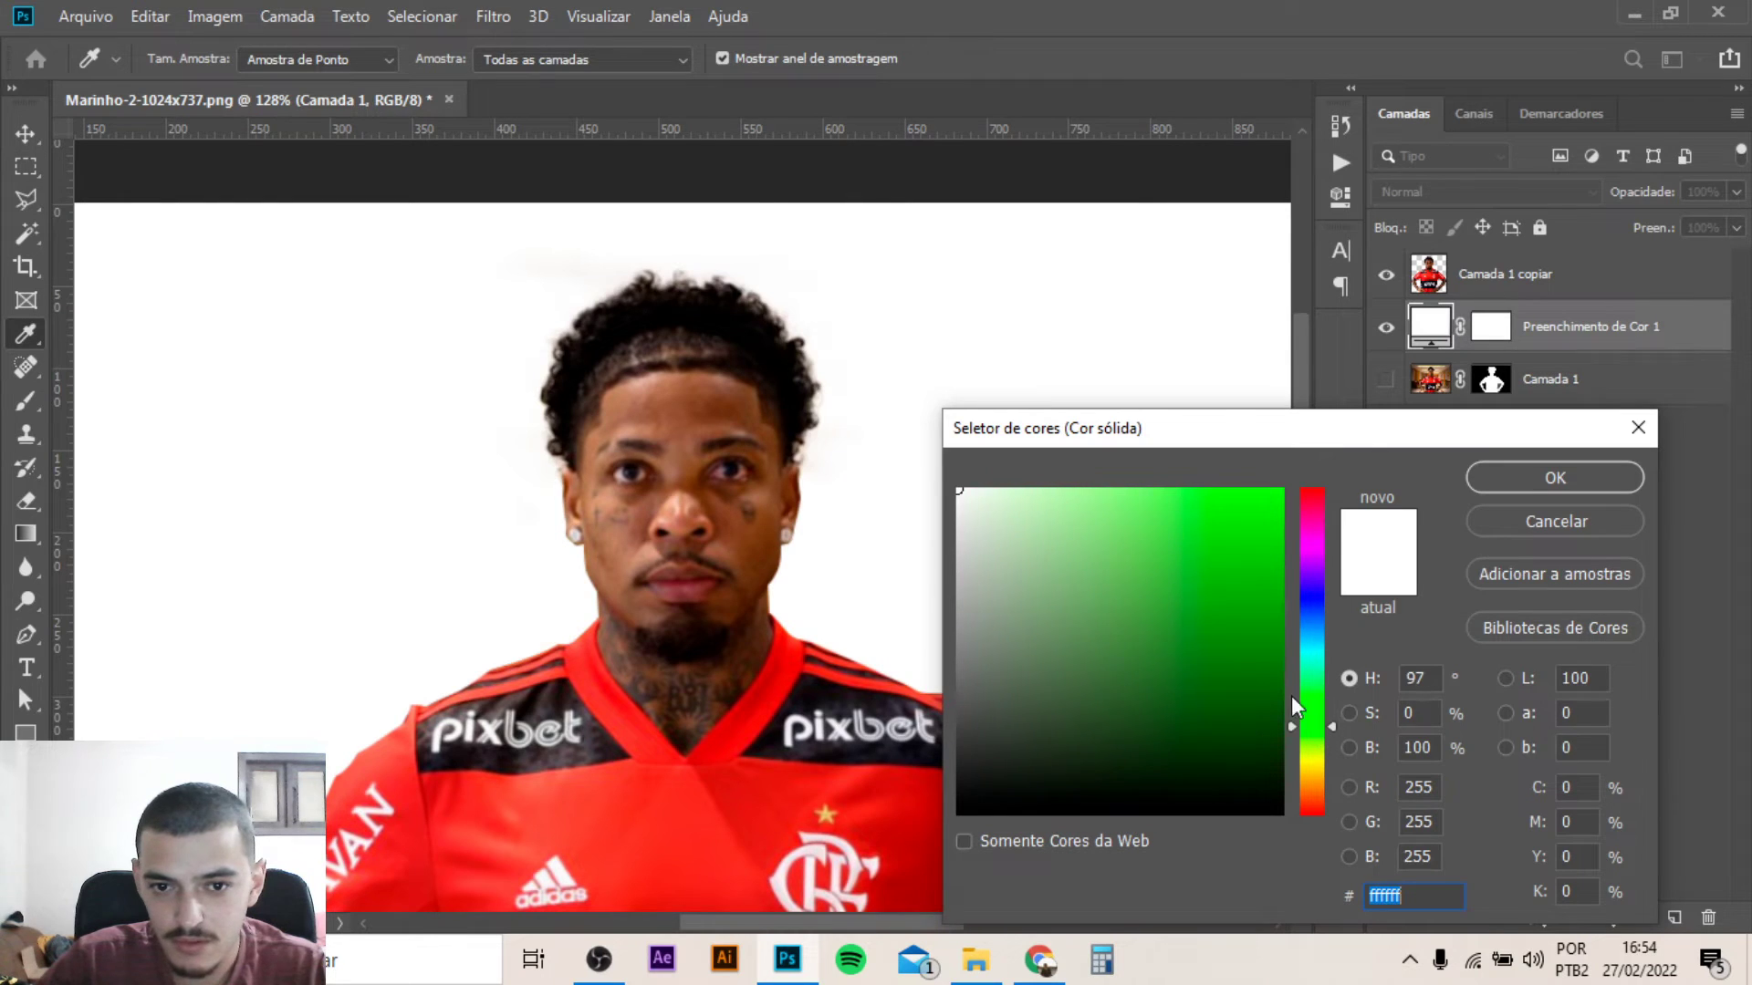
pyautogui.moveTo(1232, 520); pyautogui.dragTo(1299, 456)
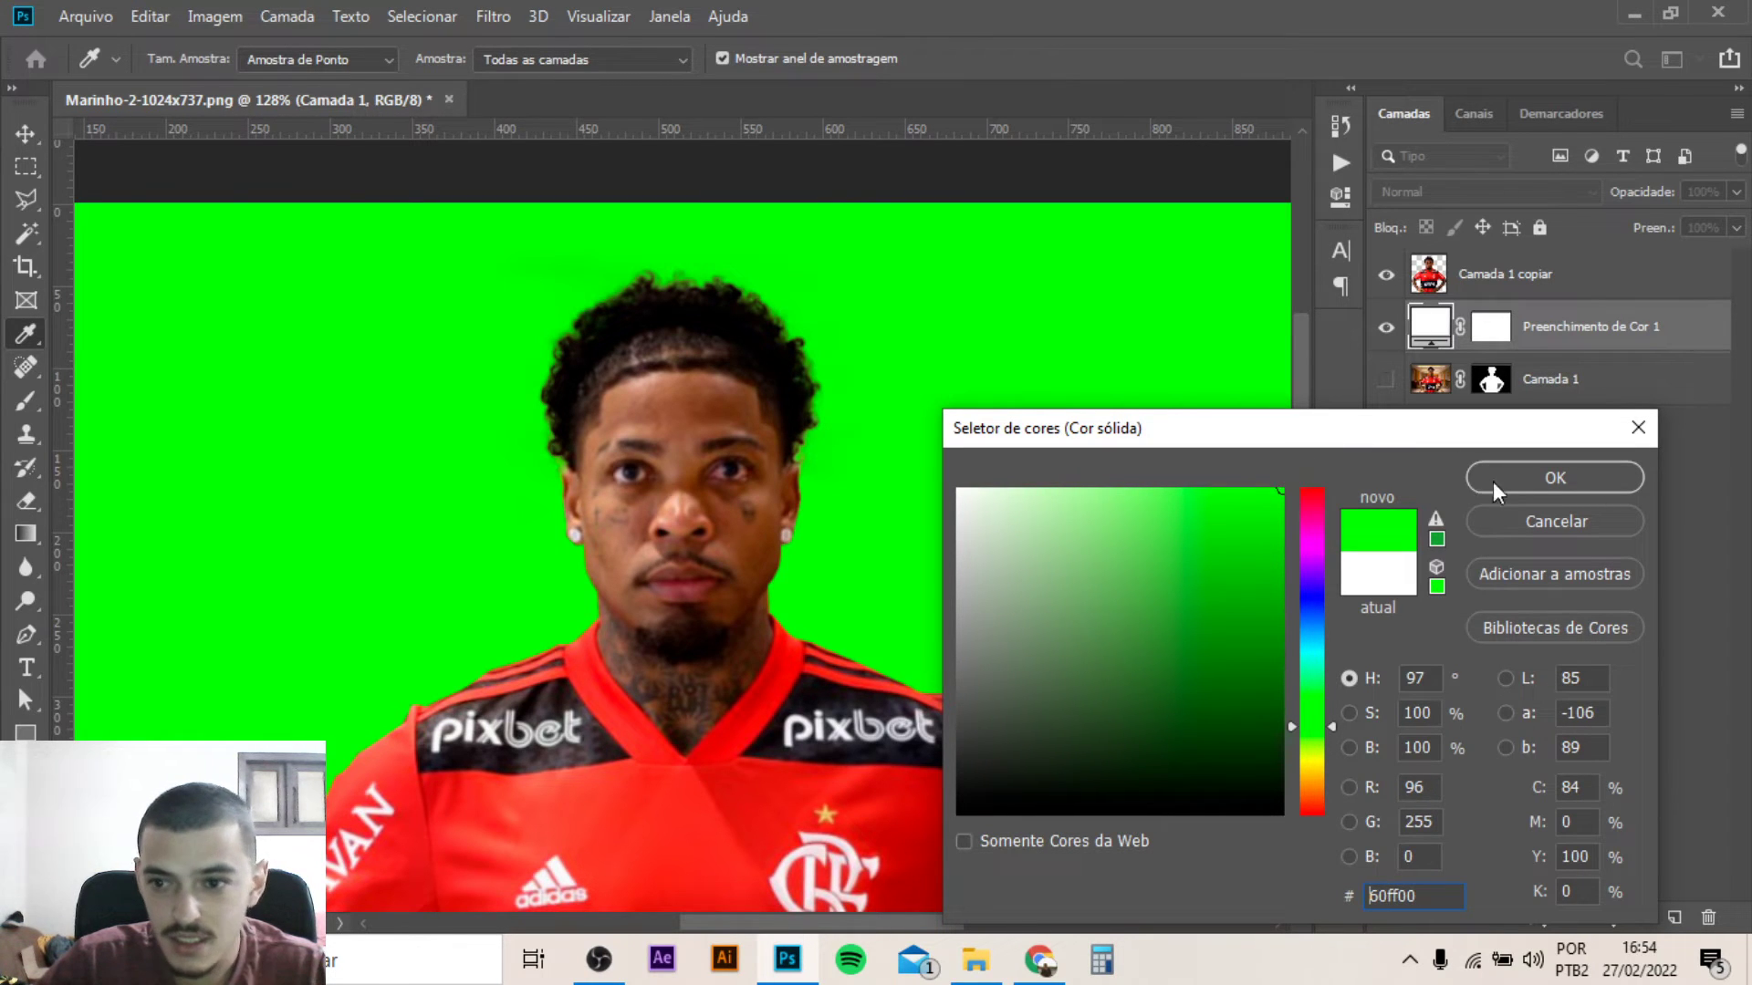
pyautogui.click(1555, 477)
# Zoom in and out to check the cutout player against the green background
pyautogui.scroll(-4, 596, 368)
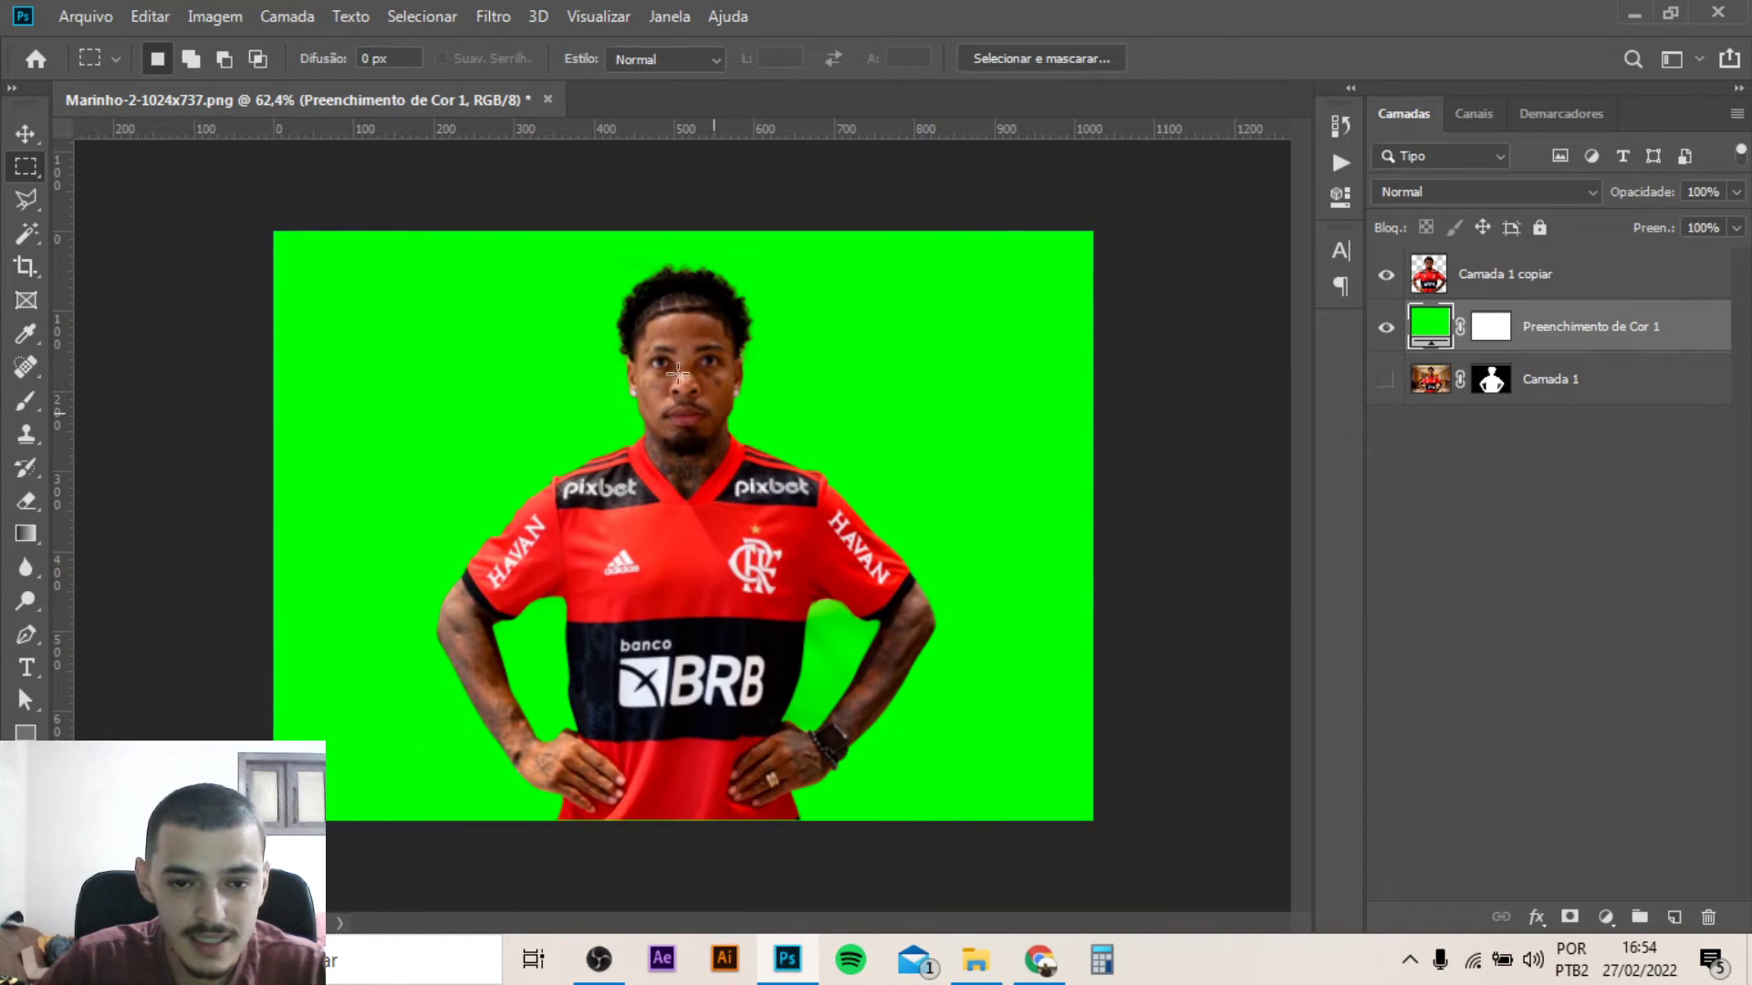
pyautogui.scroll(3, 597, 367)
pyautogui.scroll(2, 639, 369)
pyautogui.scroll(2, 678, 371)
pyautogui.scroll(-3, 678, 371)
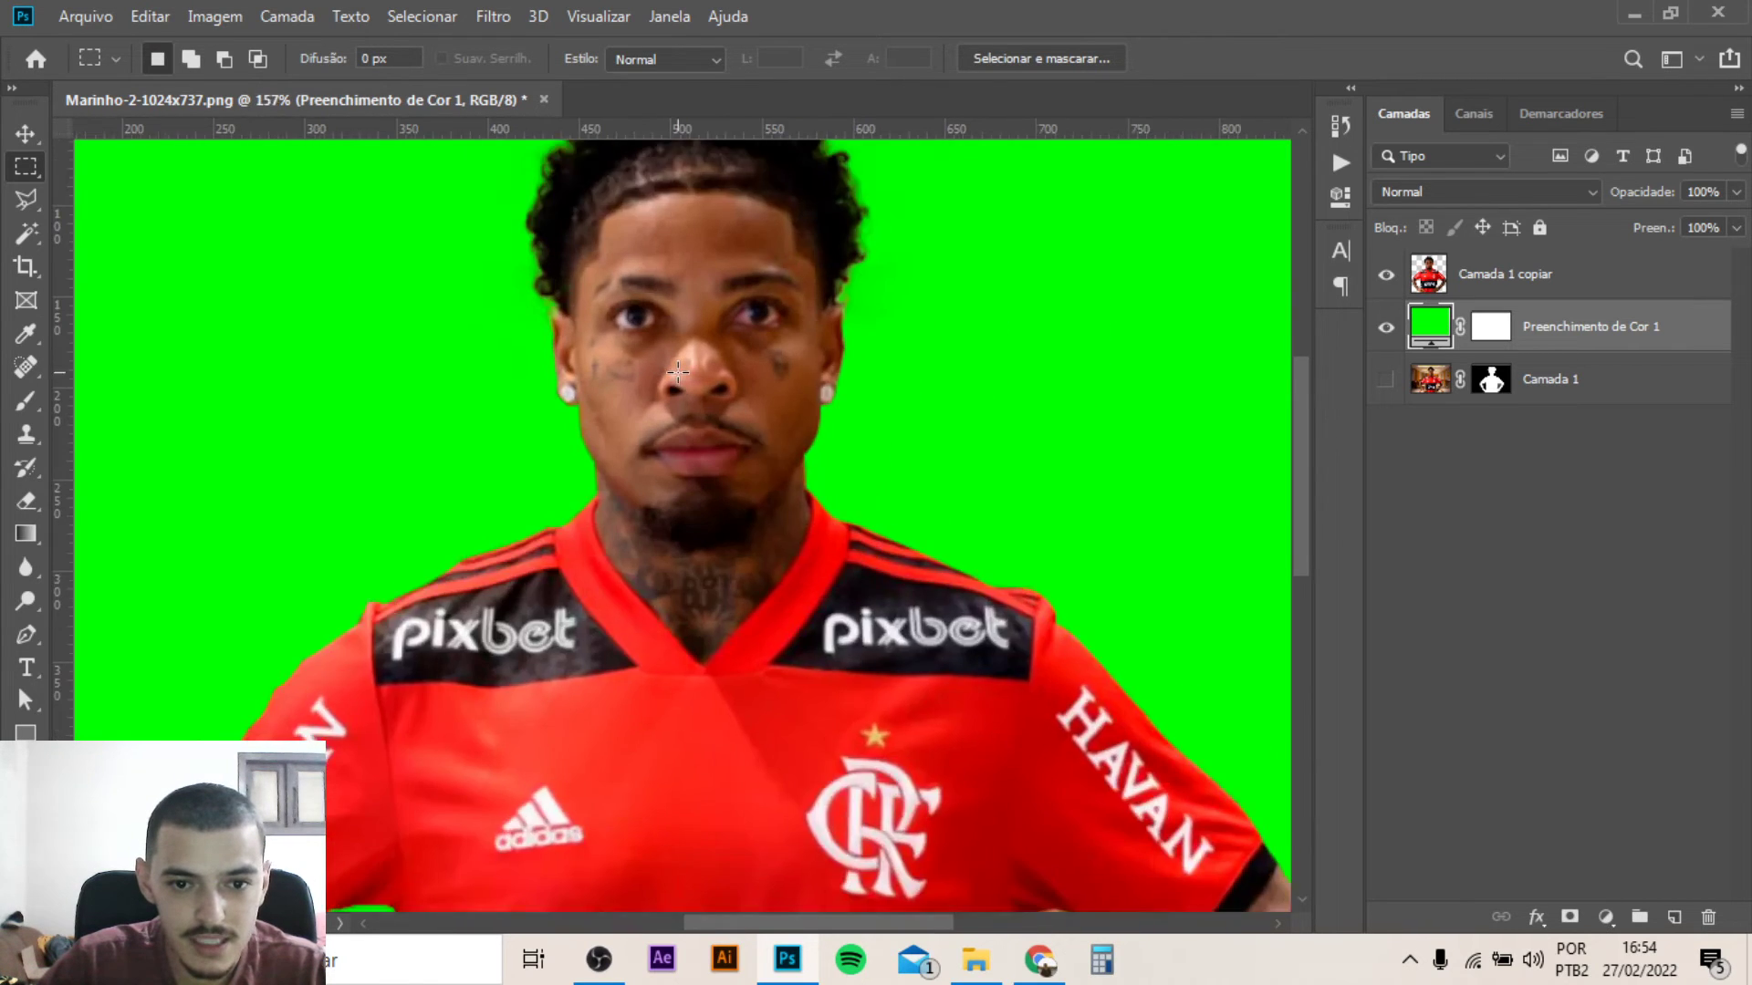
pyautogui.scroll(3, 678, 371)
pyautogui.scroll(2, 677, 371)
pyautogui.scroll(-3, 679, 372)
pyautogui.scroll(-2, 679, 372)
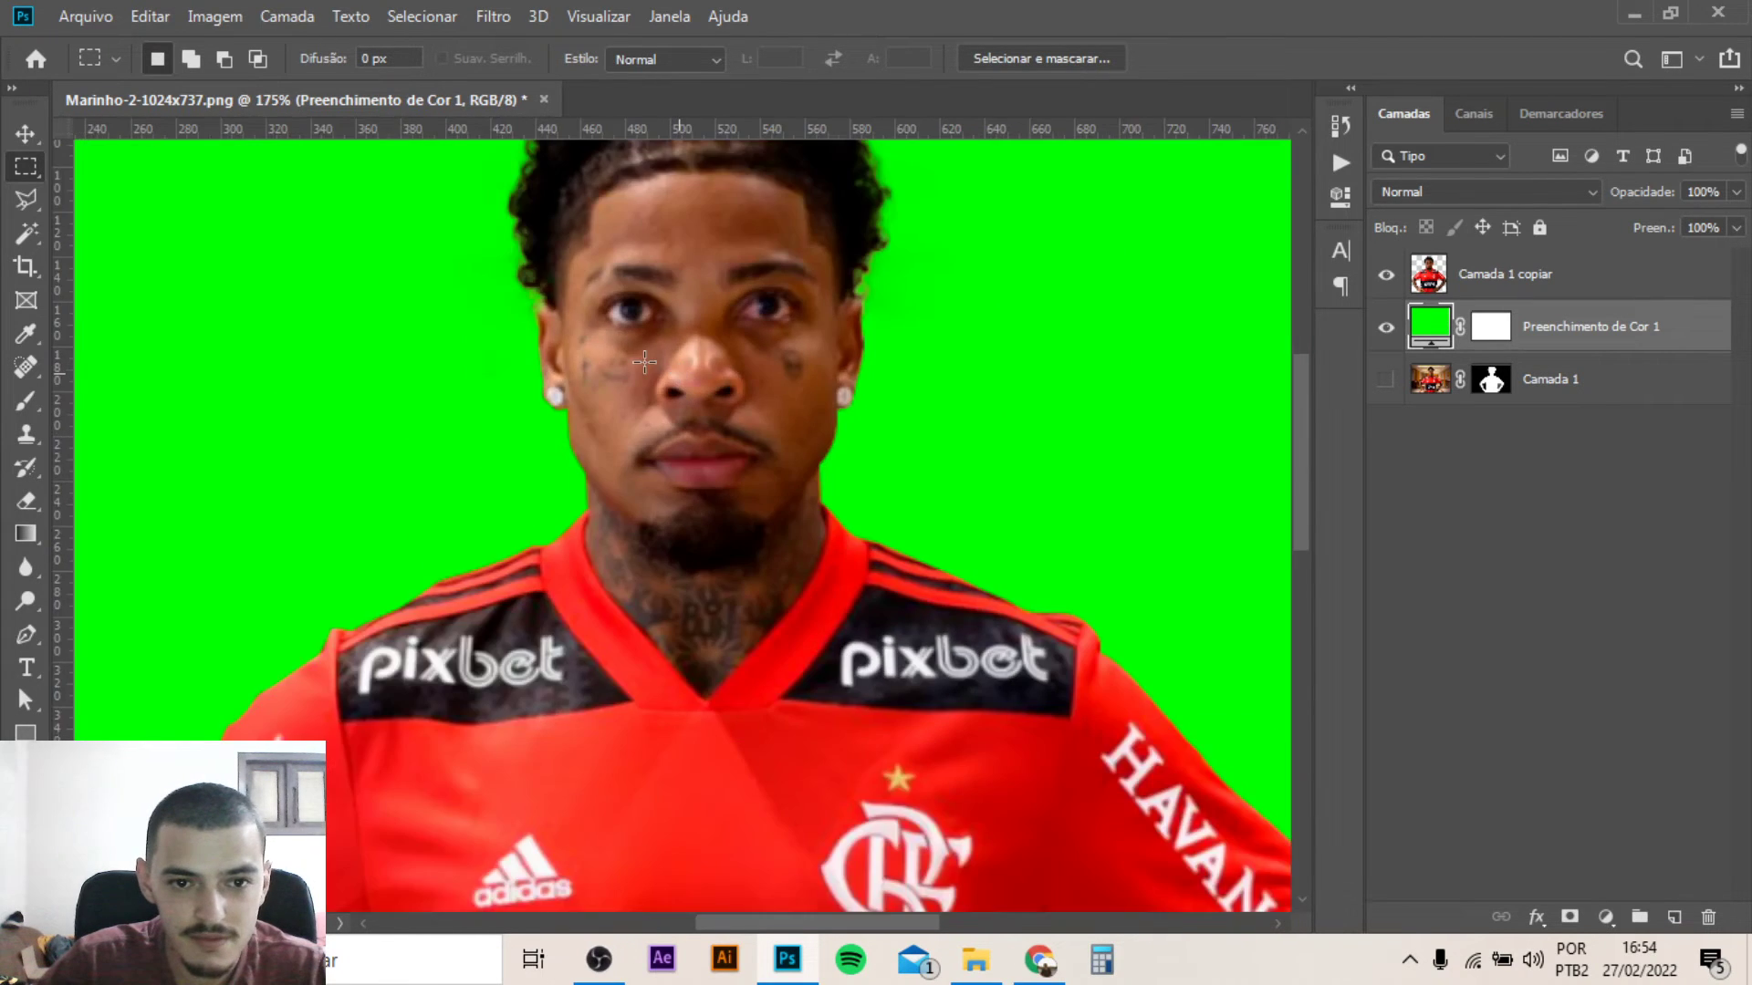
pyautogui.scroll(-2, 684, 438)
pyautogui.scroll(-2, 692, 559)
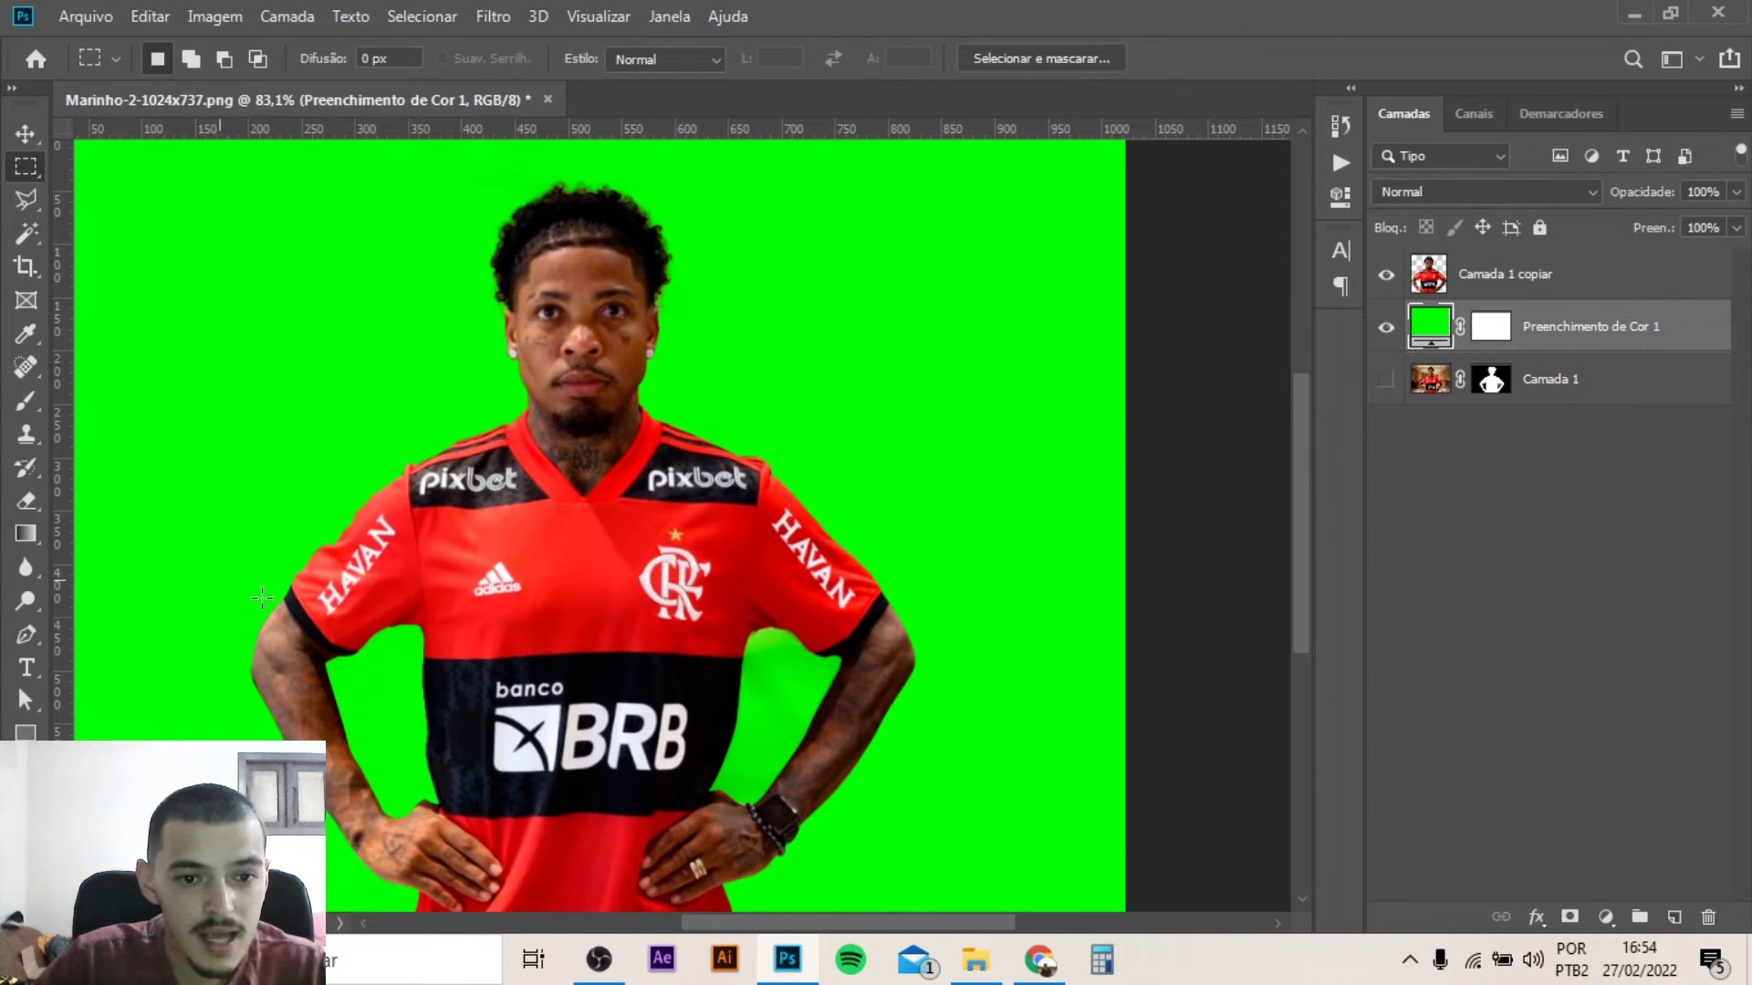
pyautogui.scroll(2, 912, 274)
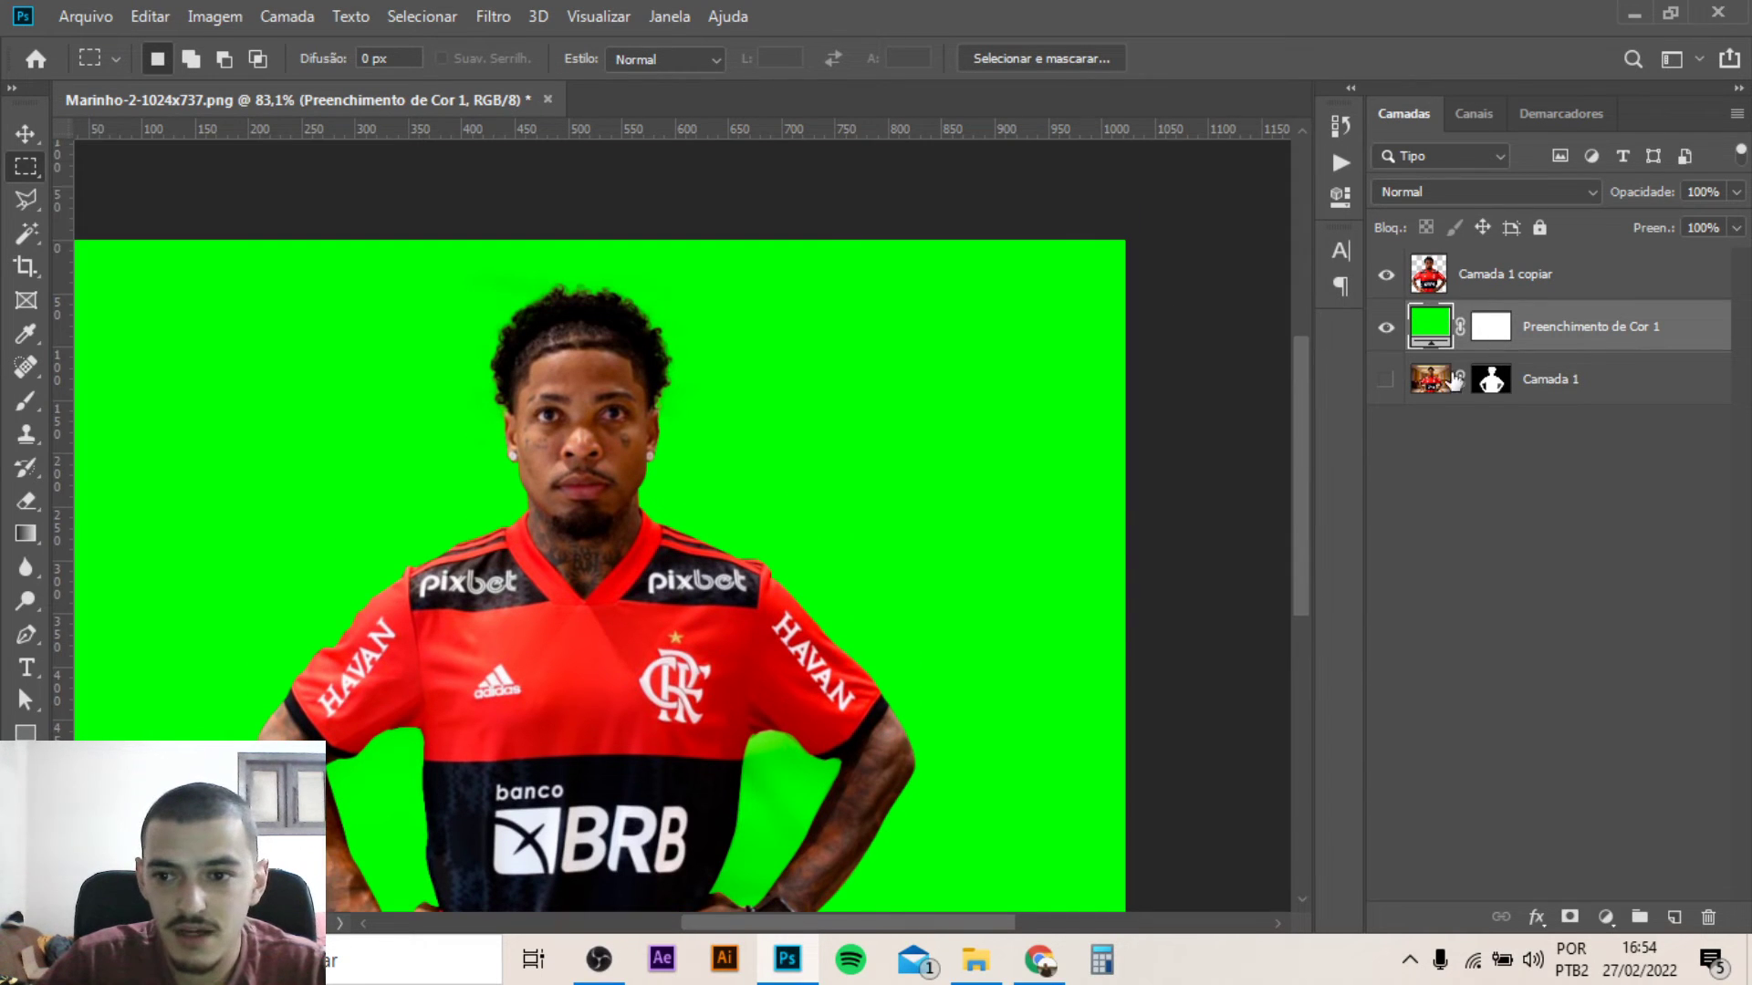
# Convert the Camada 1 copiar cutout layer into a smart object
pyautogui.click(1497, 288)
pyautogui.click(1387, 275)
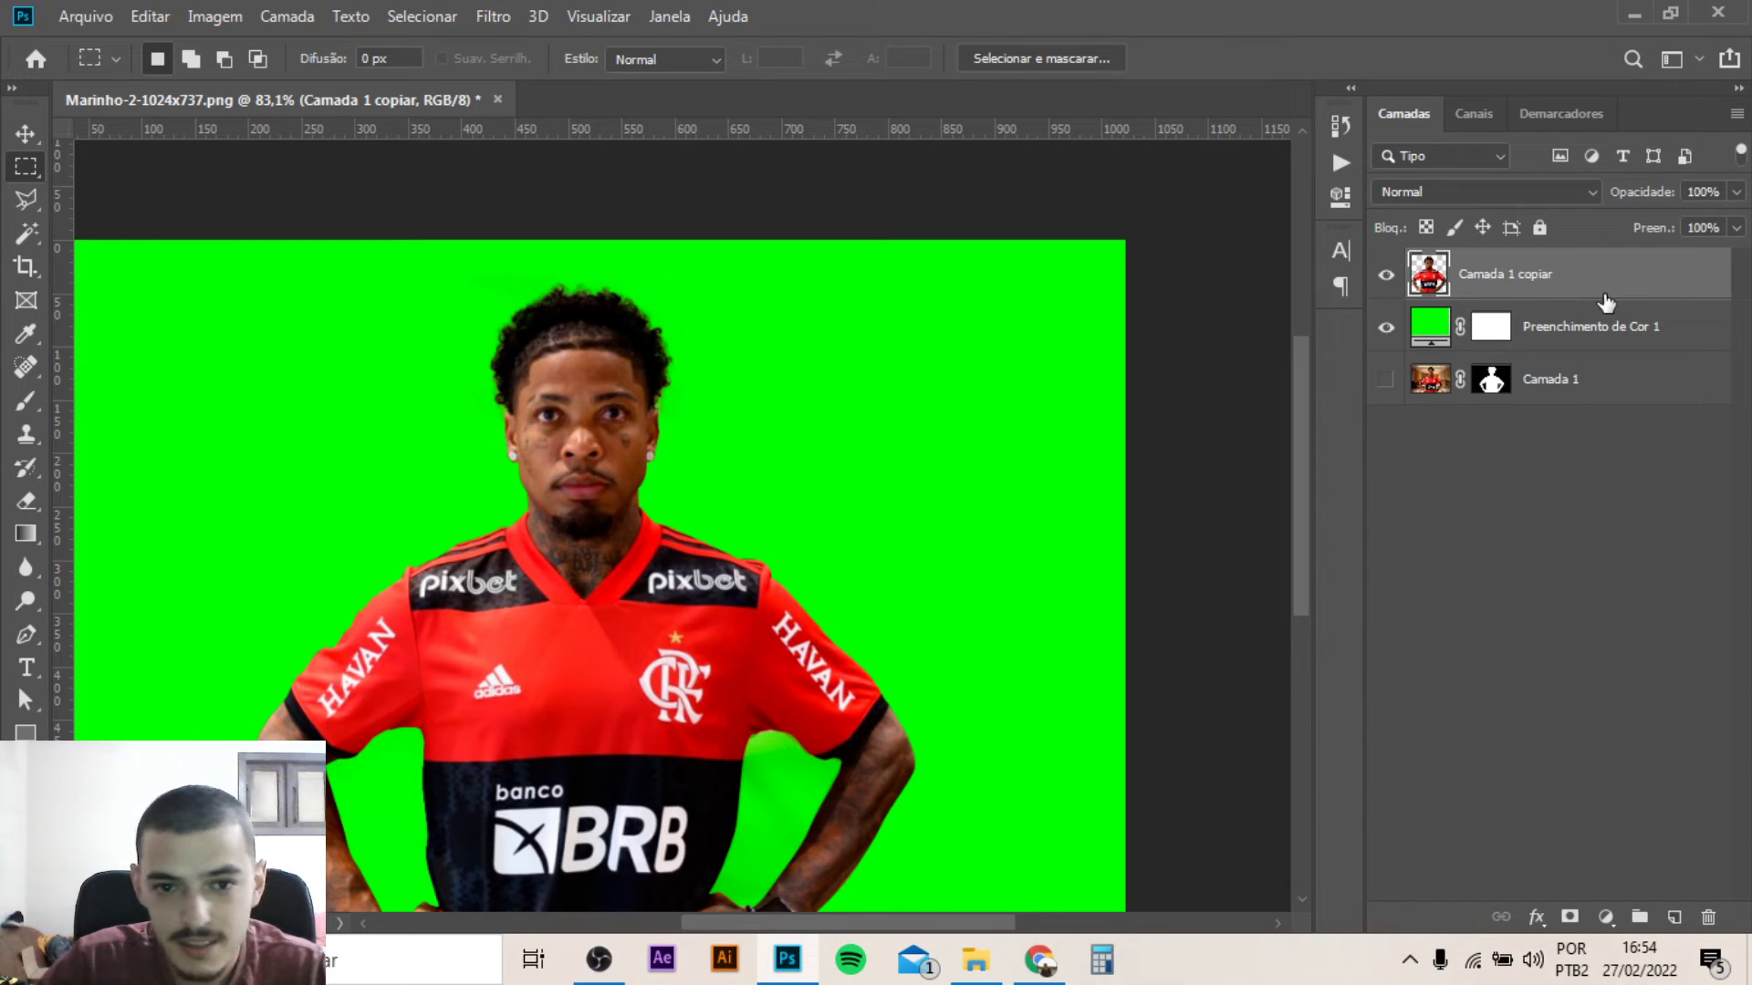
pyautogui.rightClick(1640, 296)
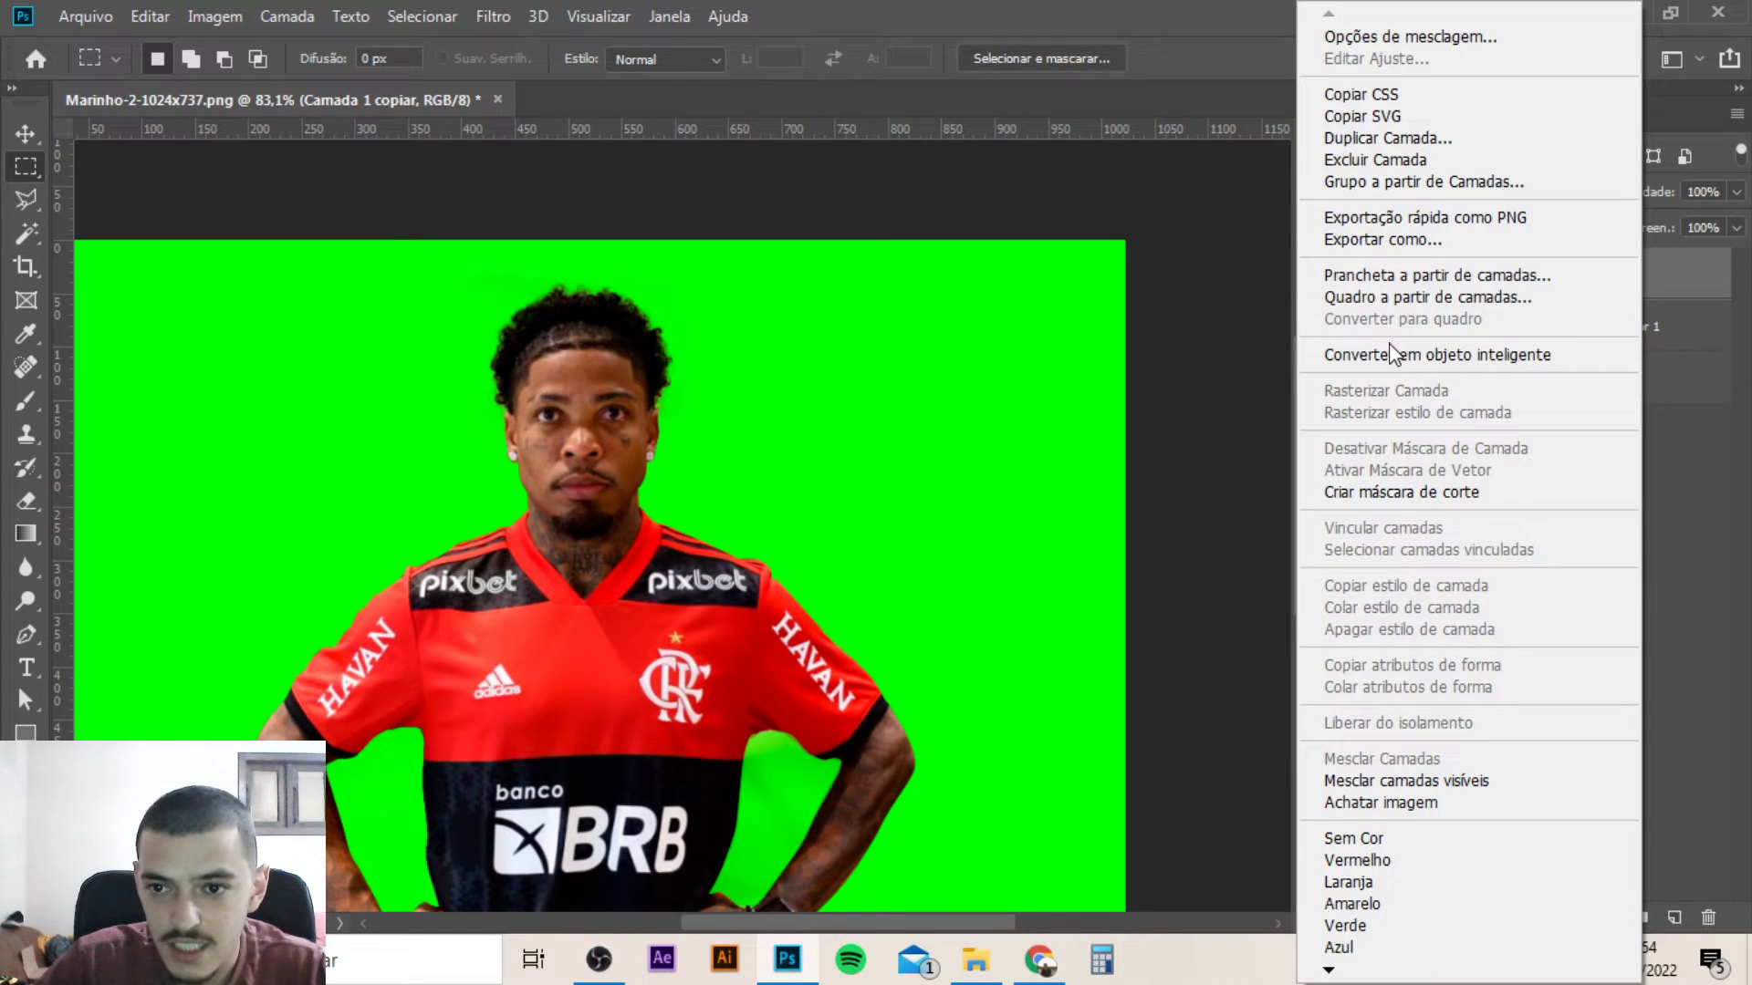
pyautogui.click(1387, 358)
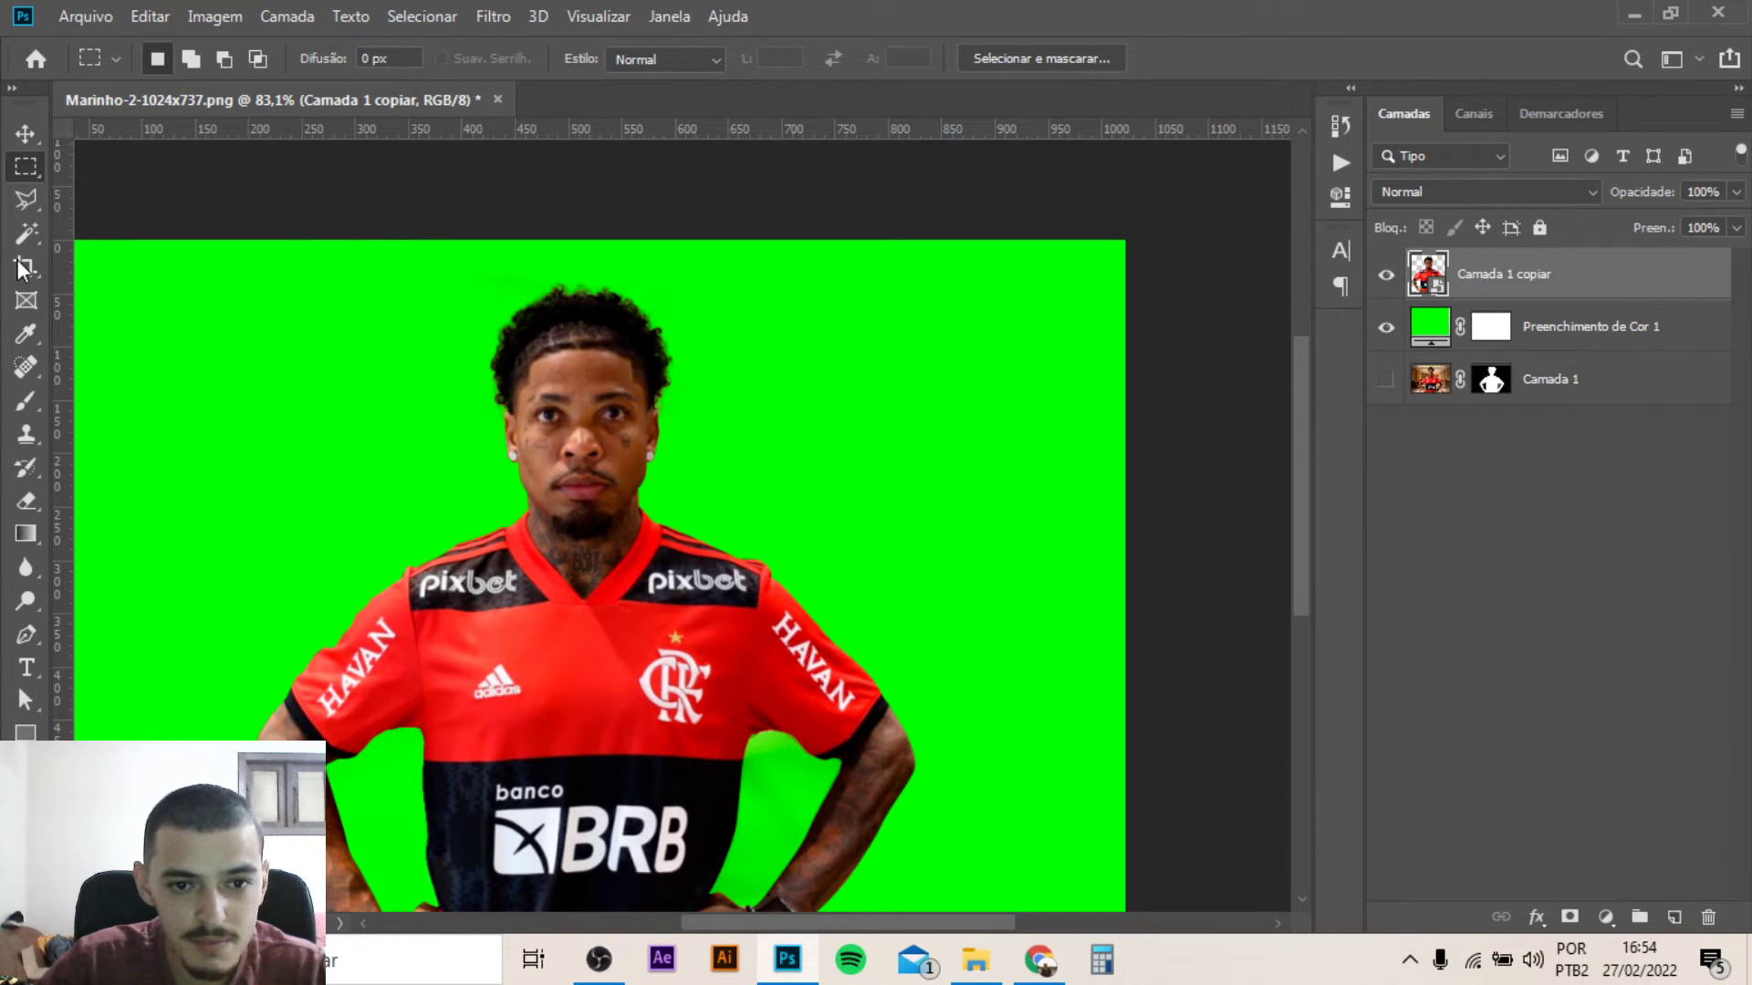
pyautogui.click(19, 137)
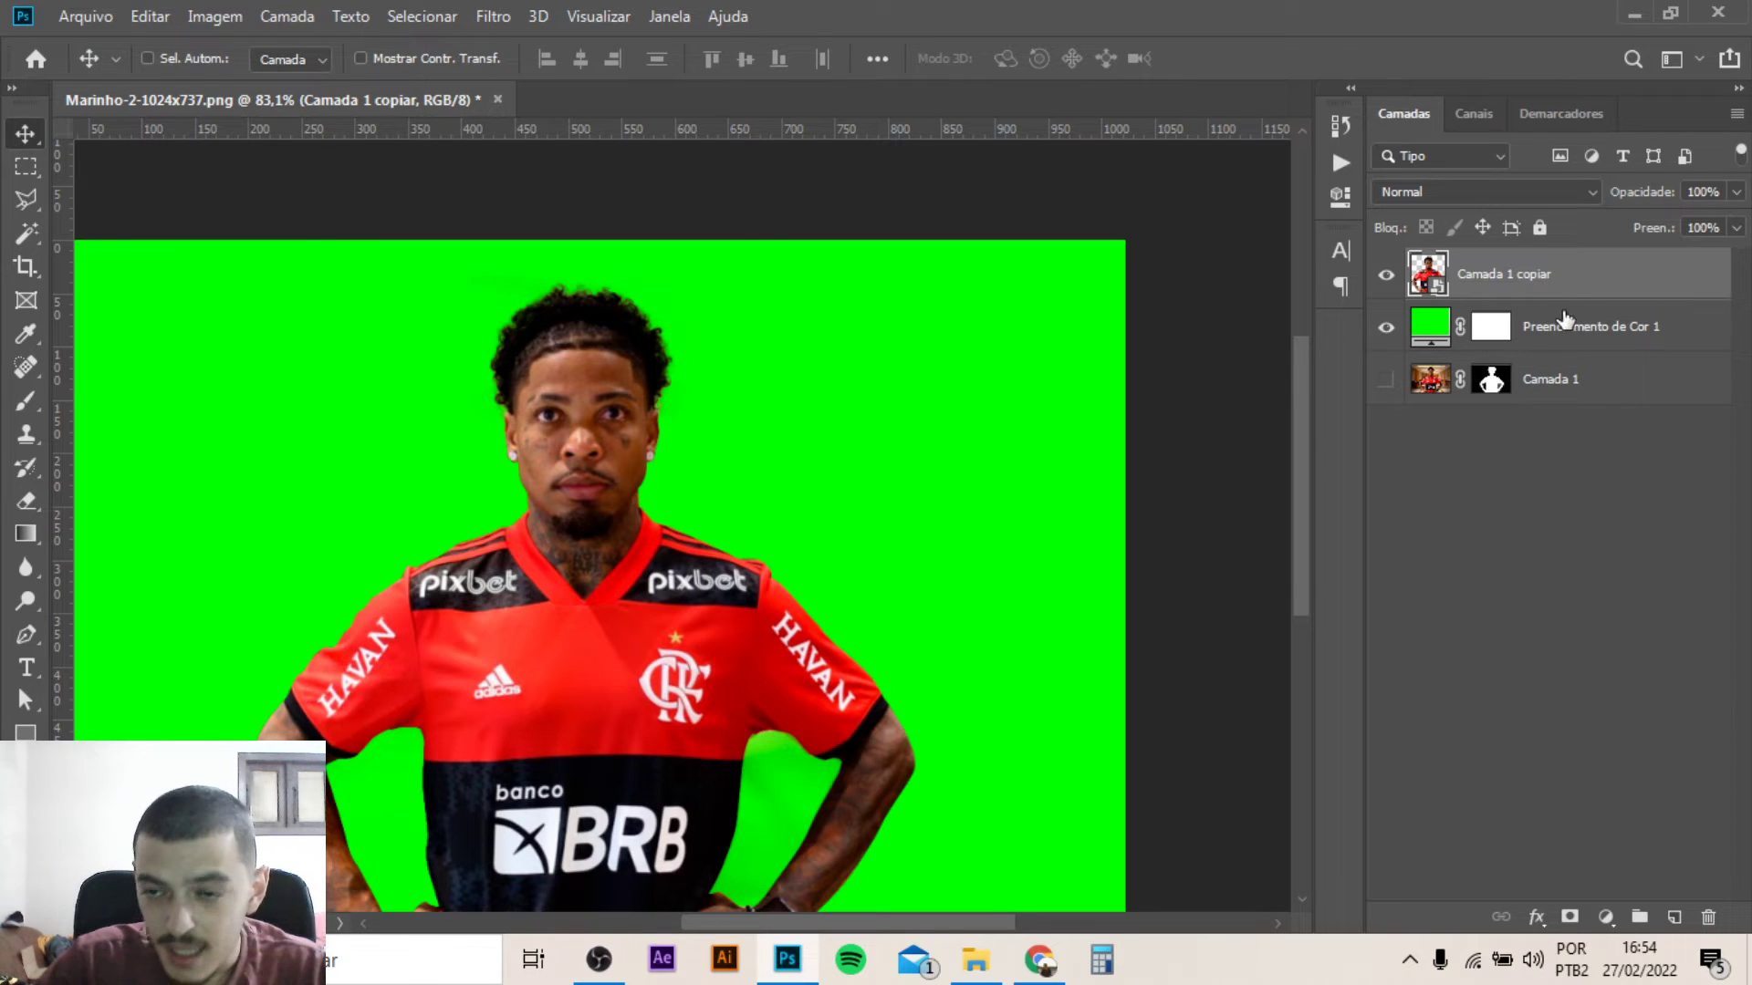
# Load the player's pixels as a selection, contract it by 1 pixel, and add it as a layer mask
pyautogui.keyDown('ctrl'); pyautogui.click(1428, 274); pyautogui.keyUp('ctrl')
pyautogui.click(147, 57)
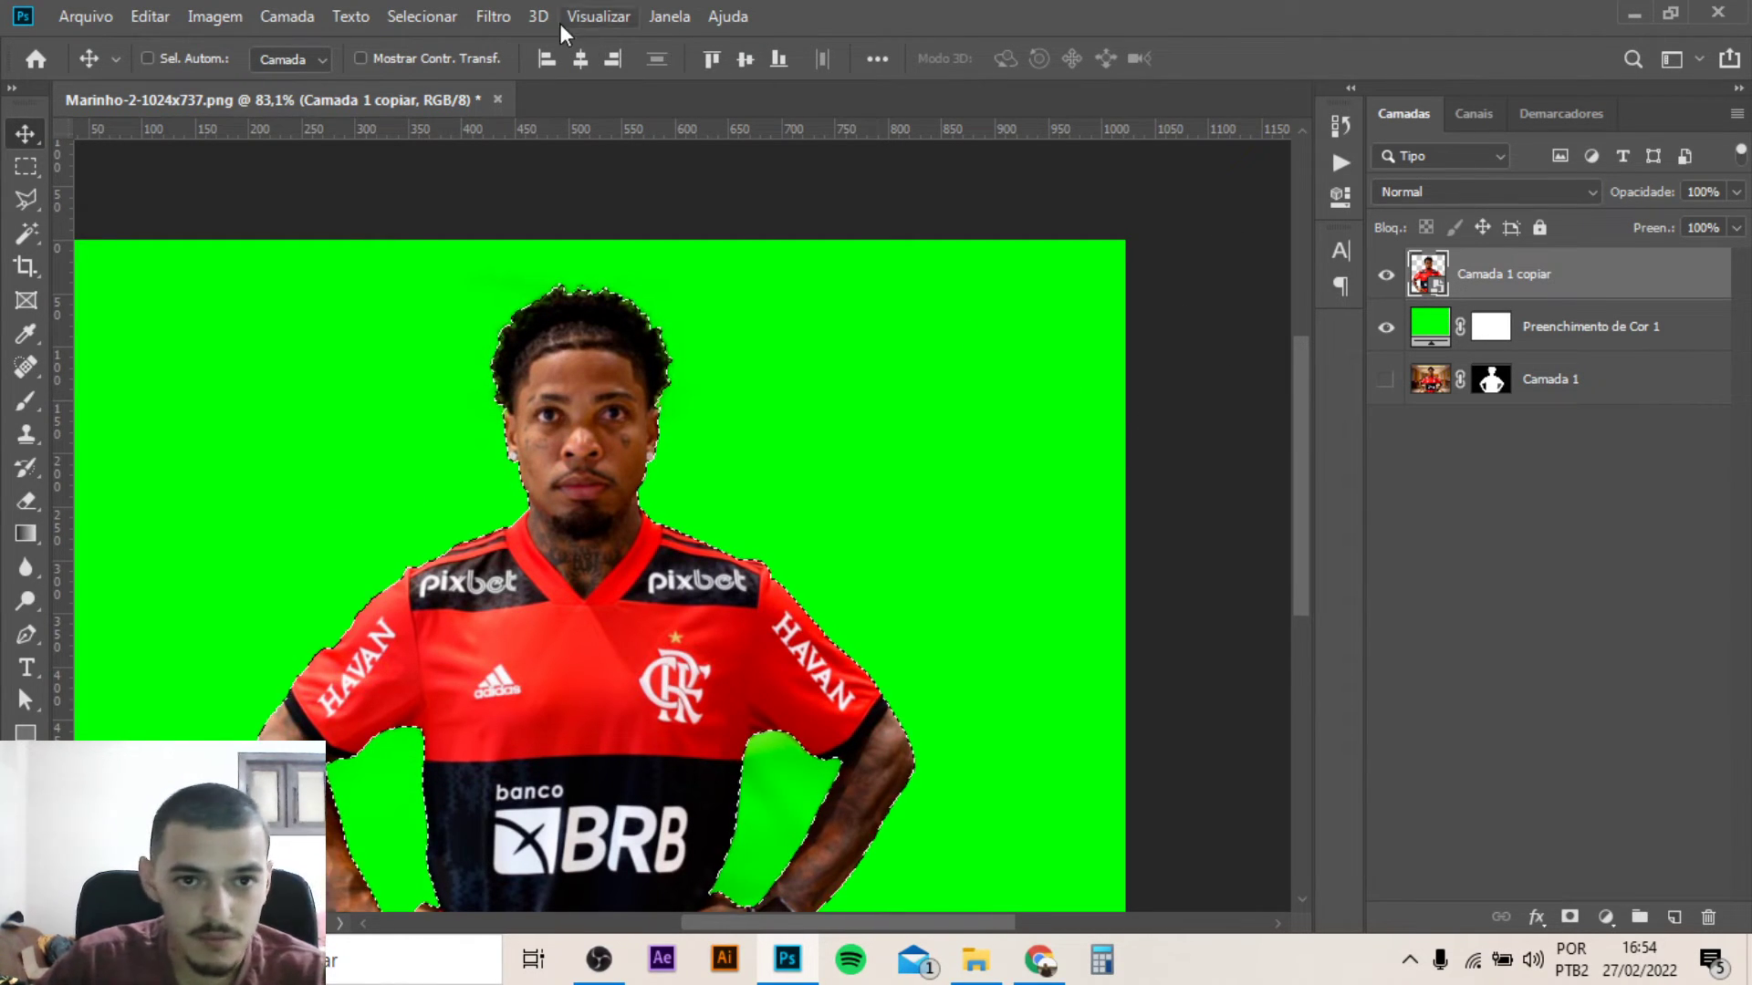
pyautogui.click(492, 16)
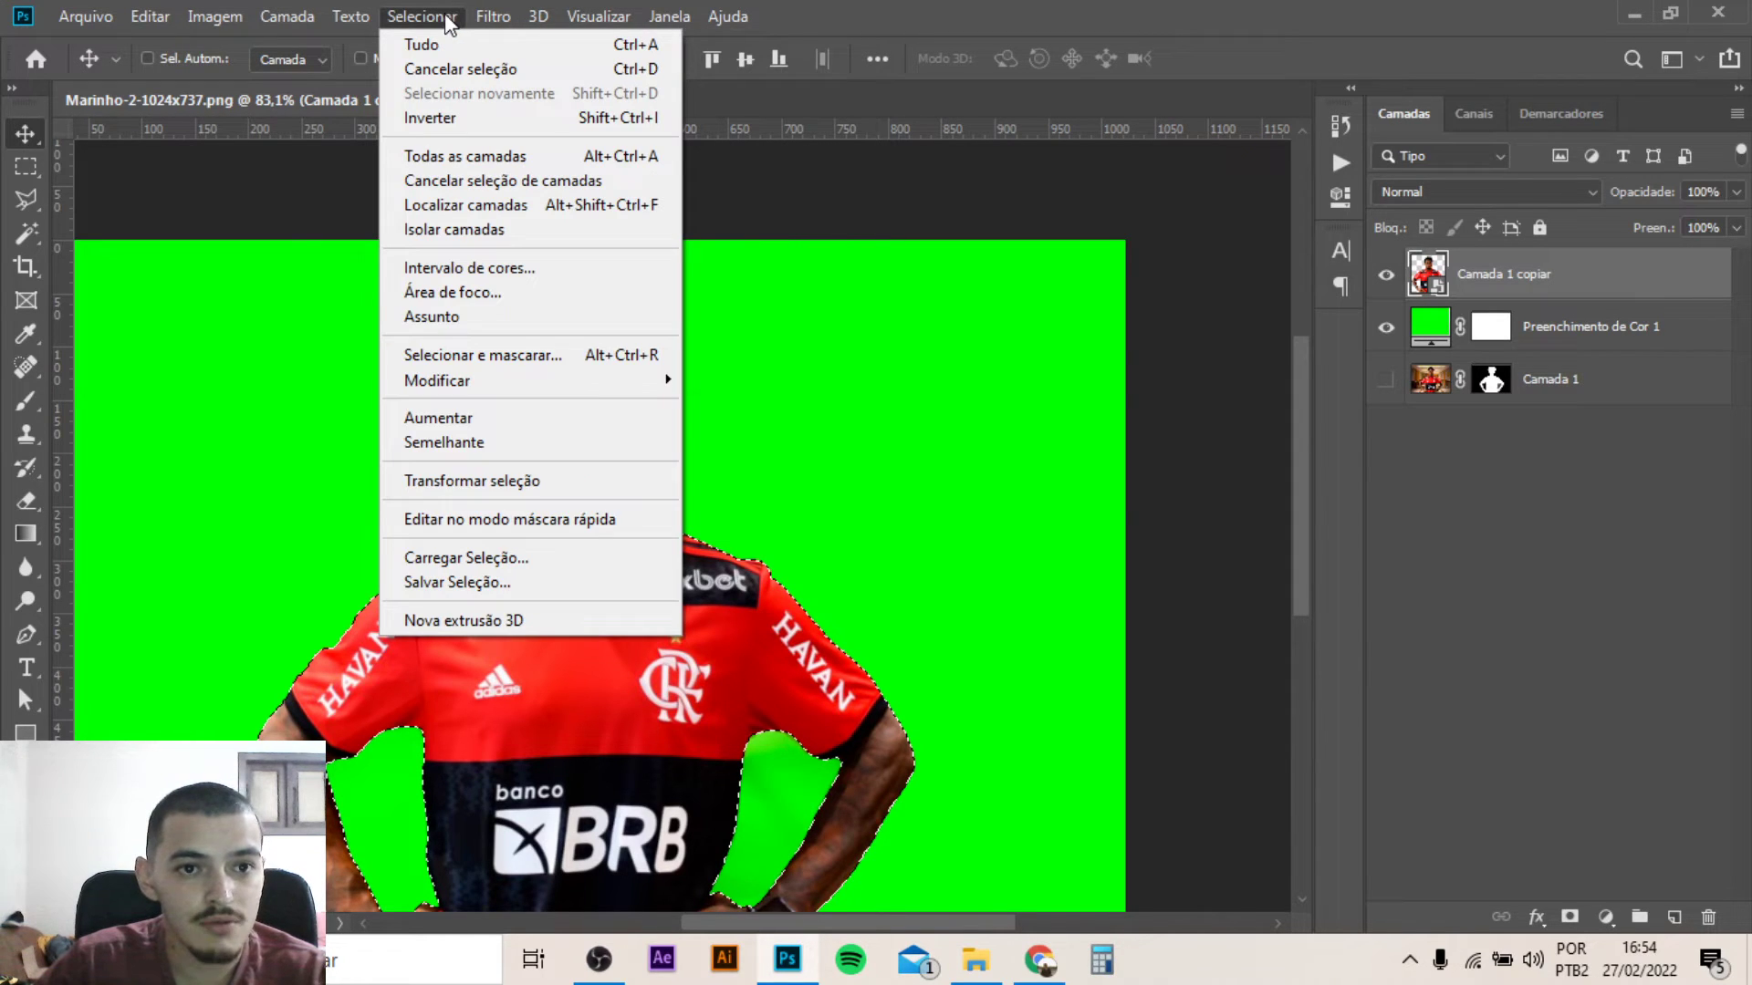
pyautogui.click(446, 18)
pyautogui.moveTo(438, 381)
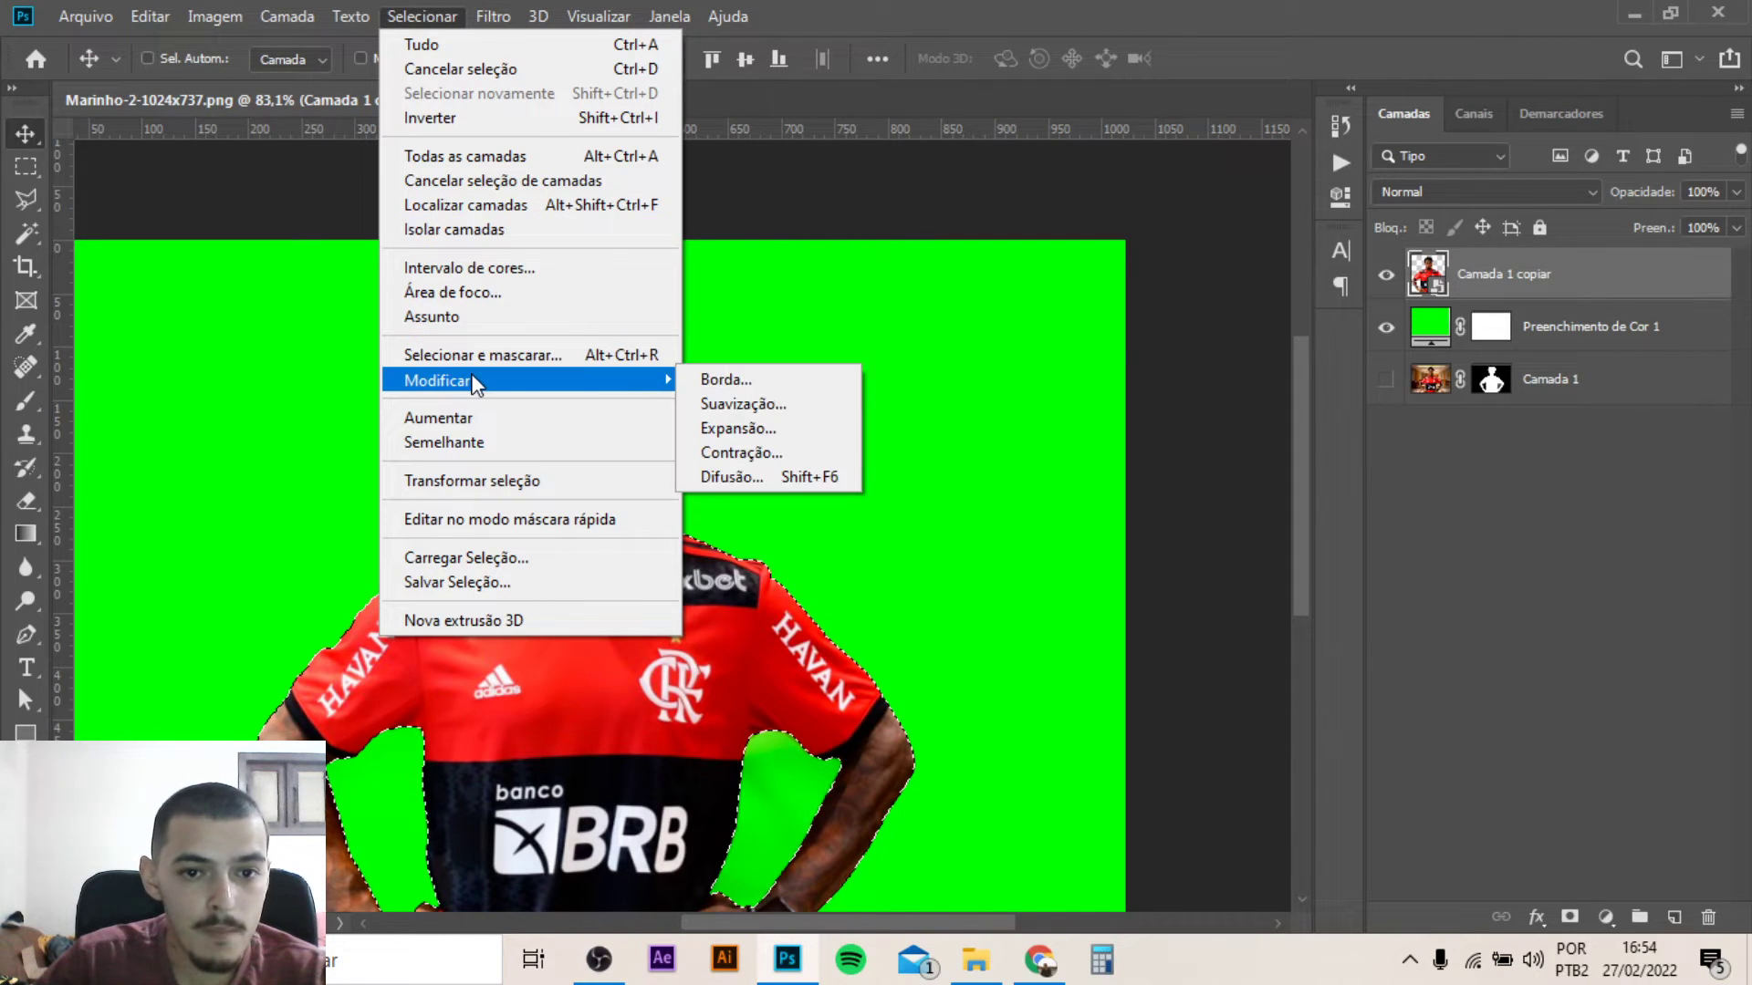
pyautogui.click(741, 453)
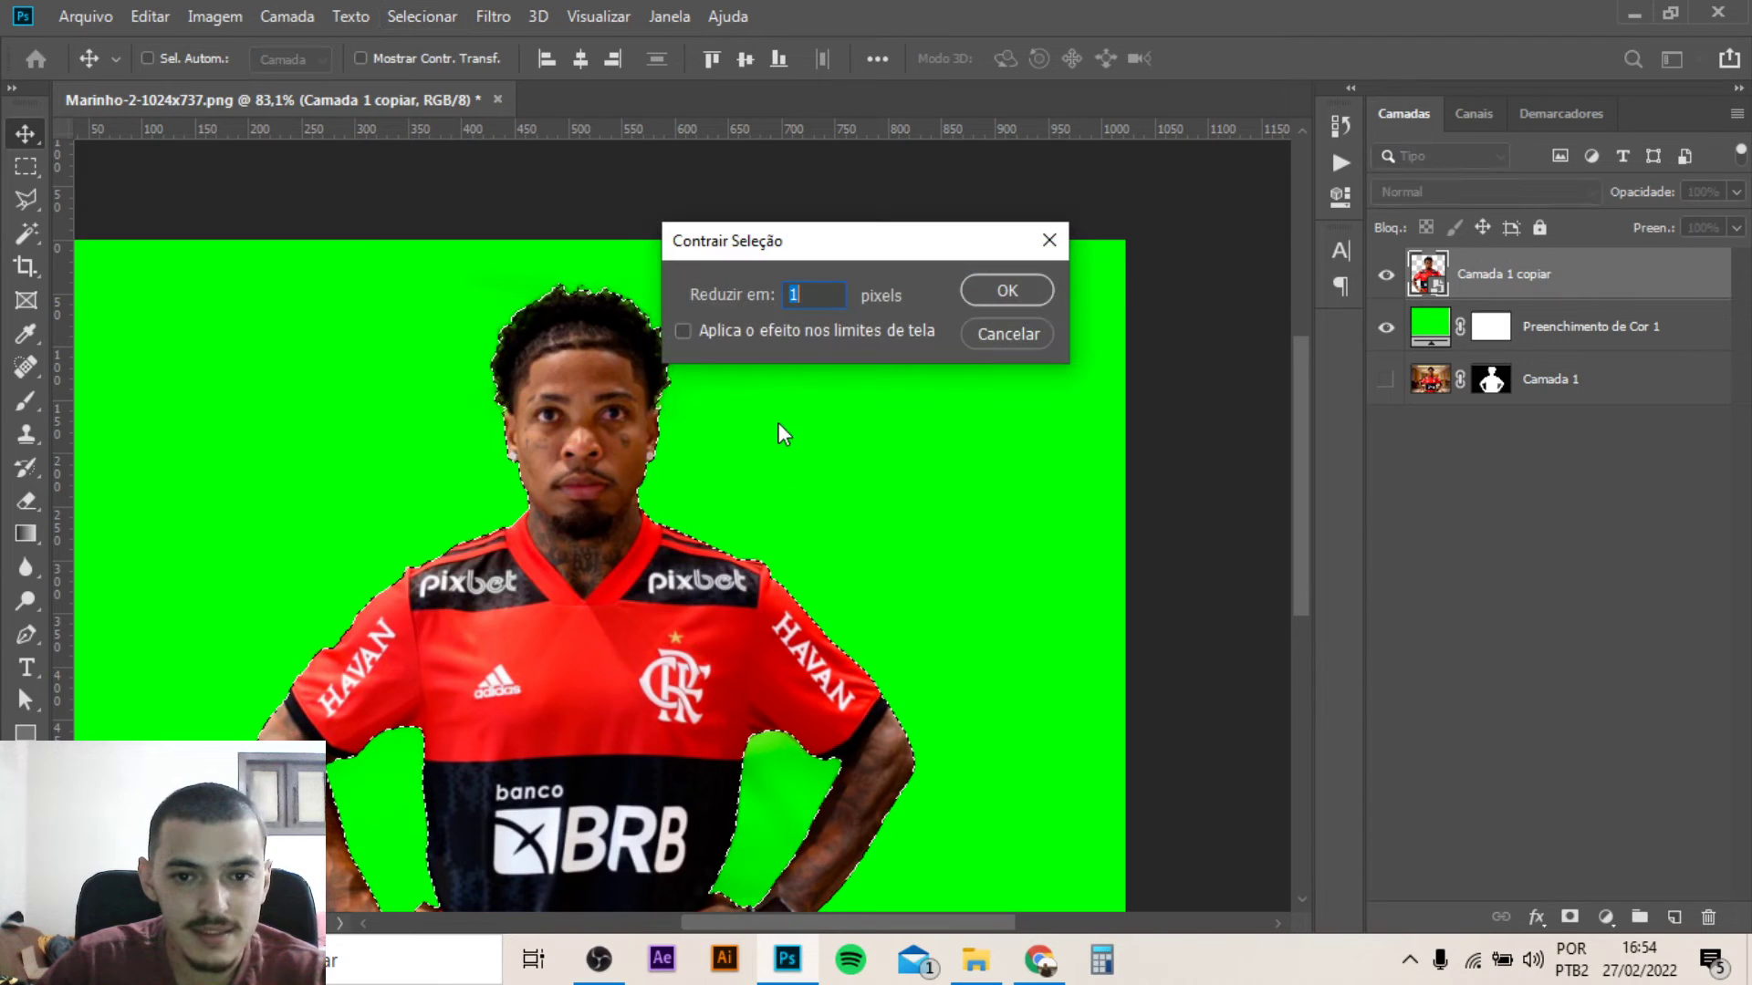
pyautogui.click(1004, 293)
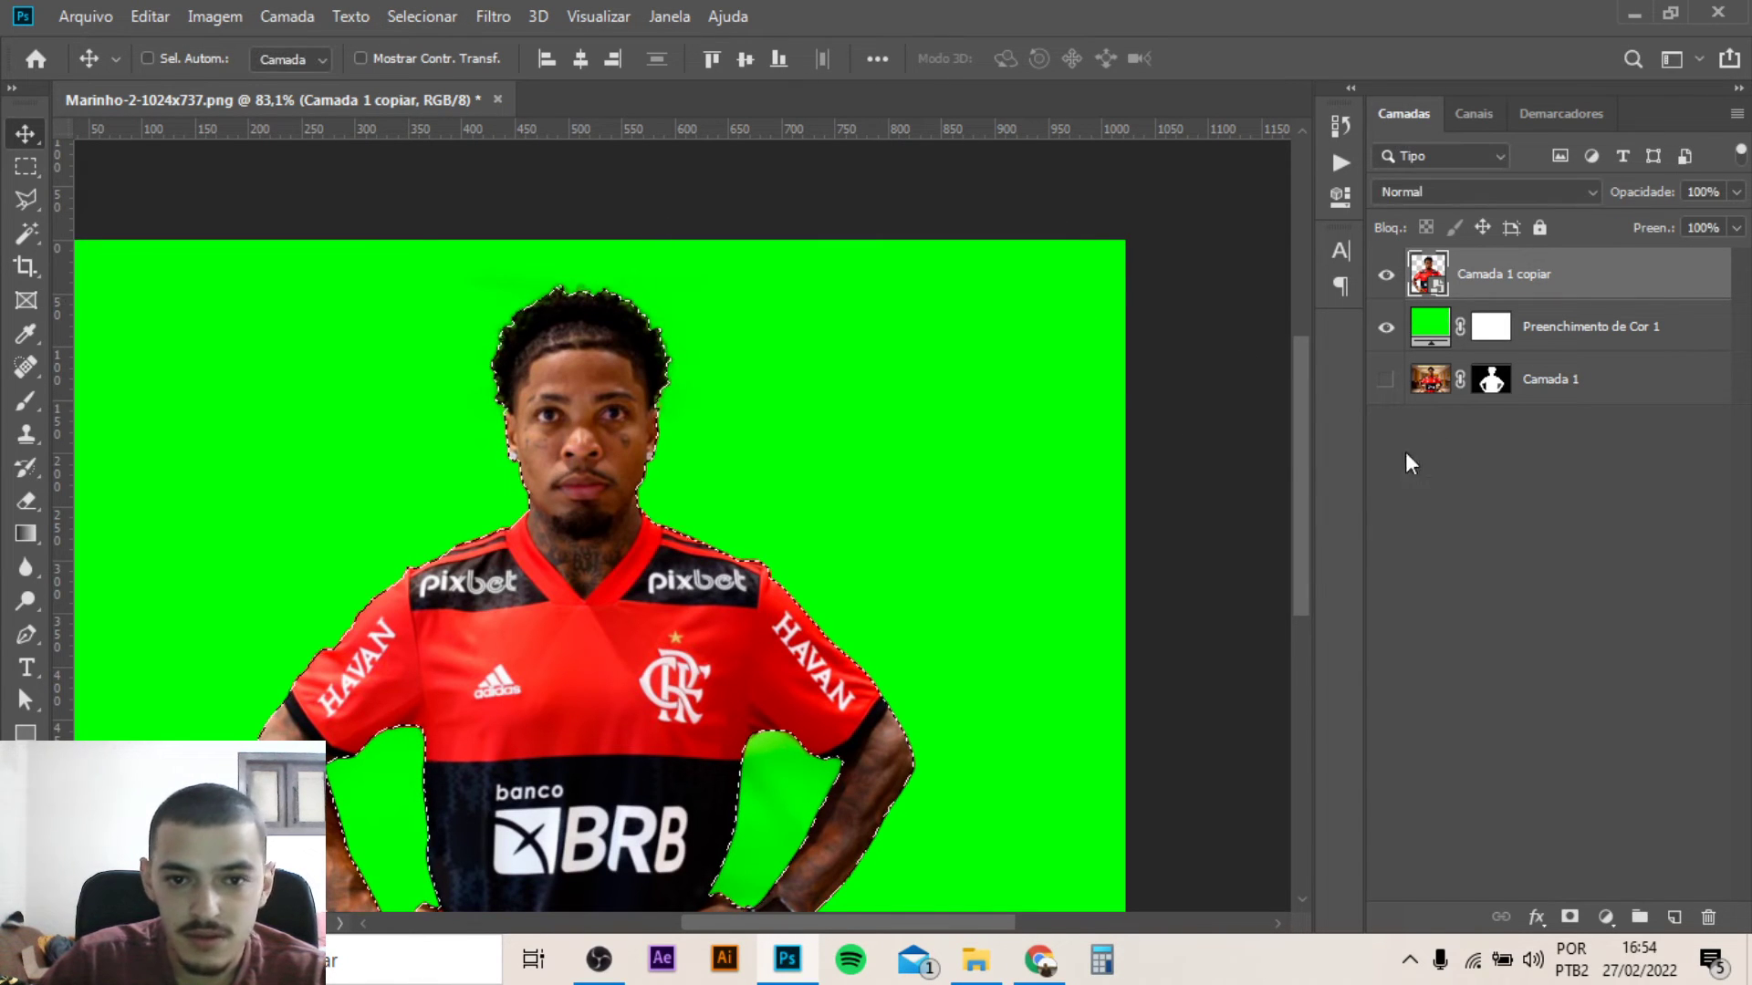
pyautogui.click(1569, 916)
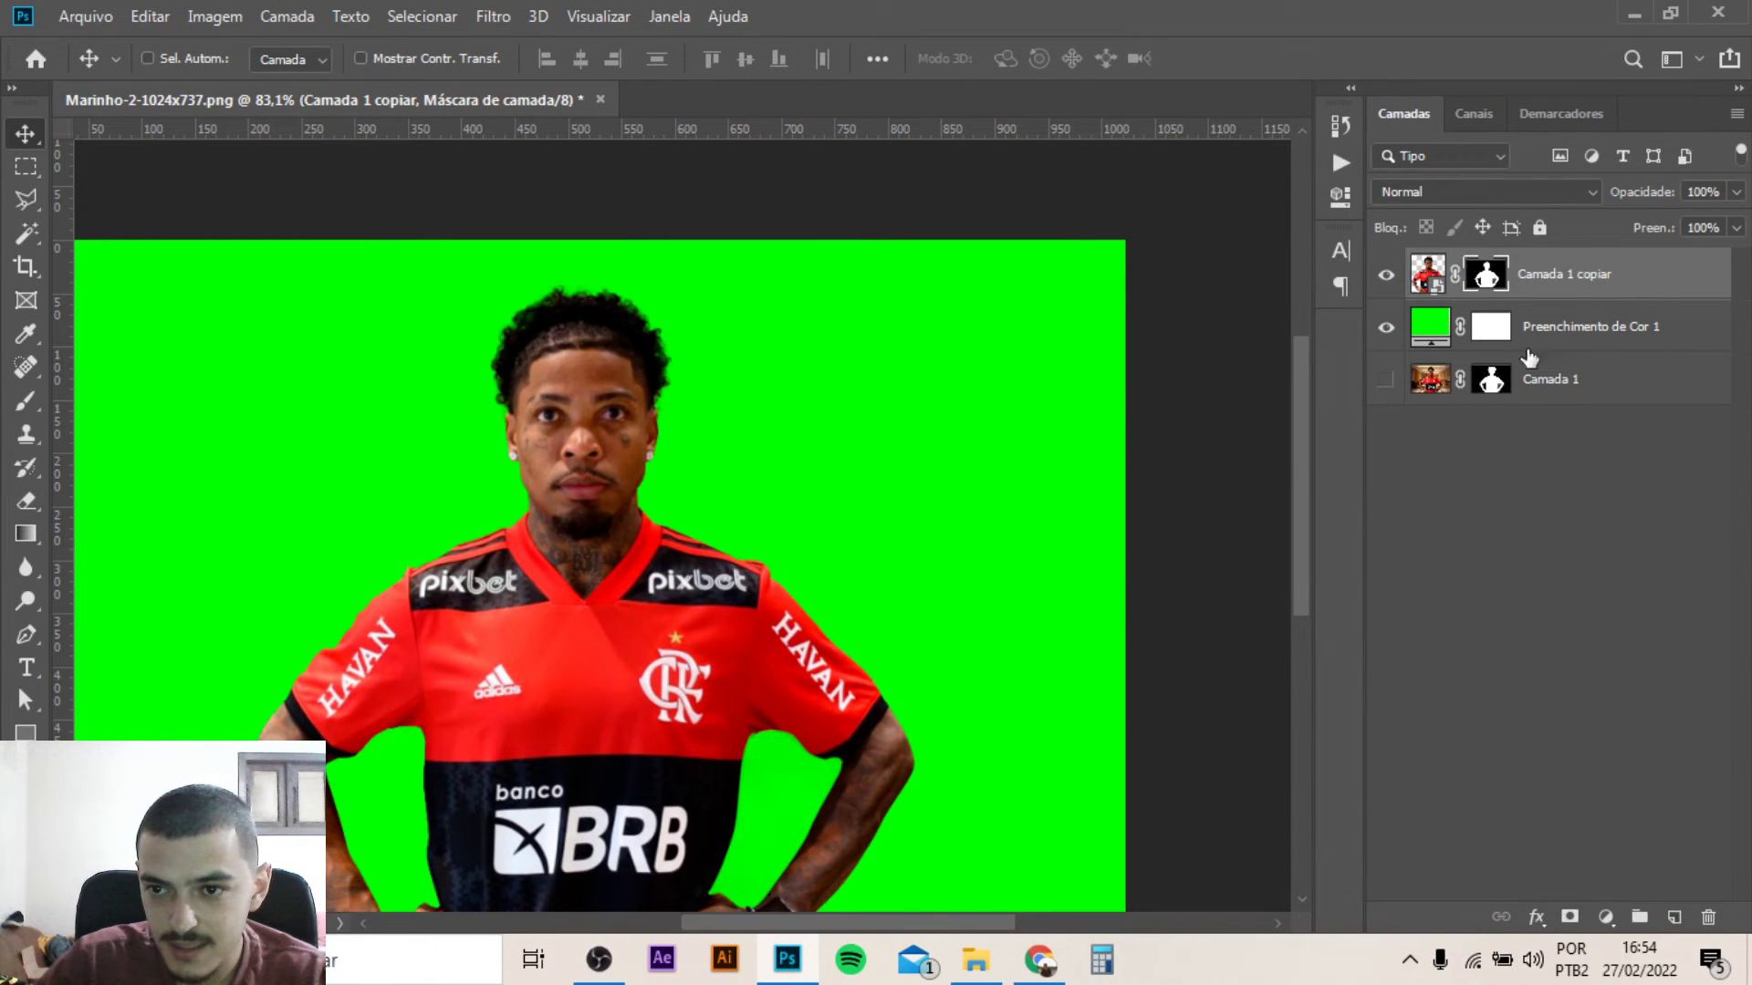
pyautogui.rightClick(1590, 295)
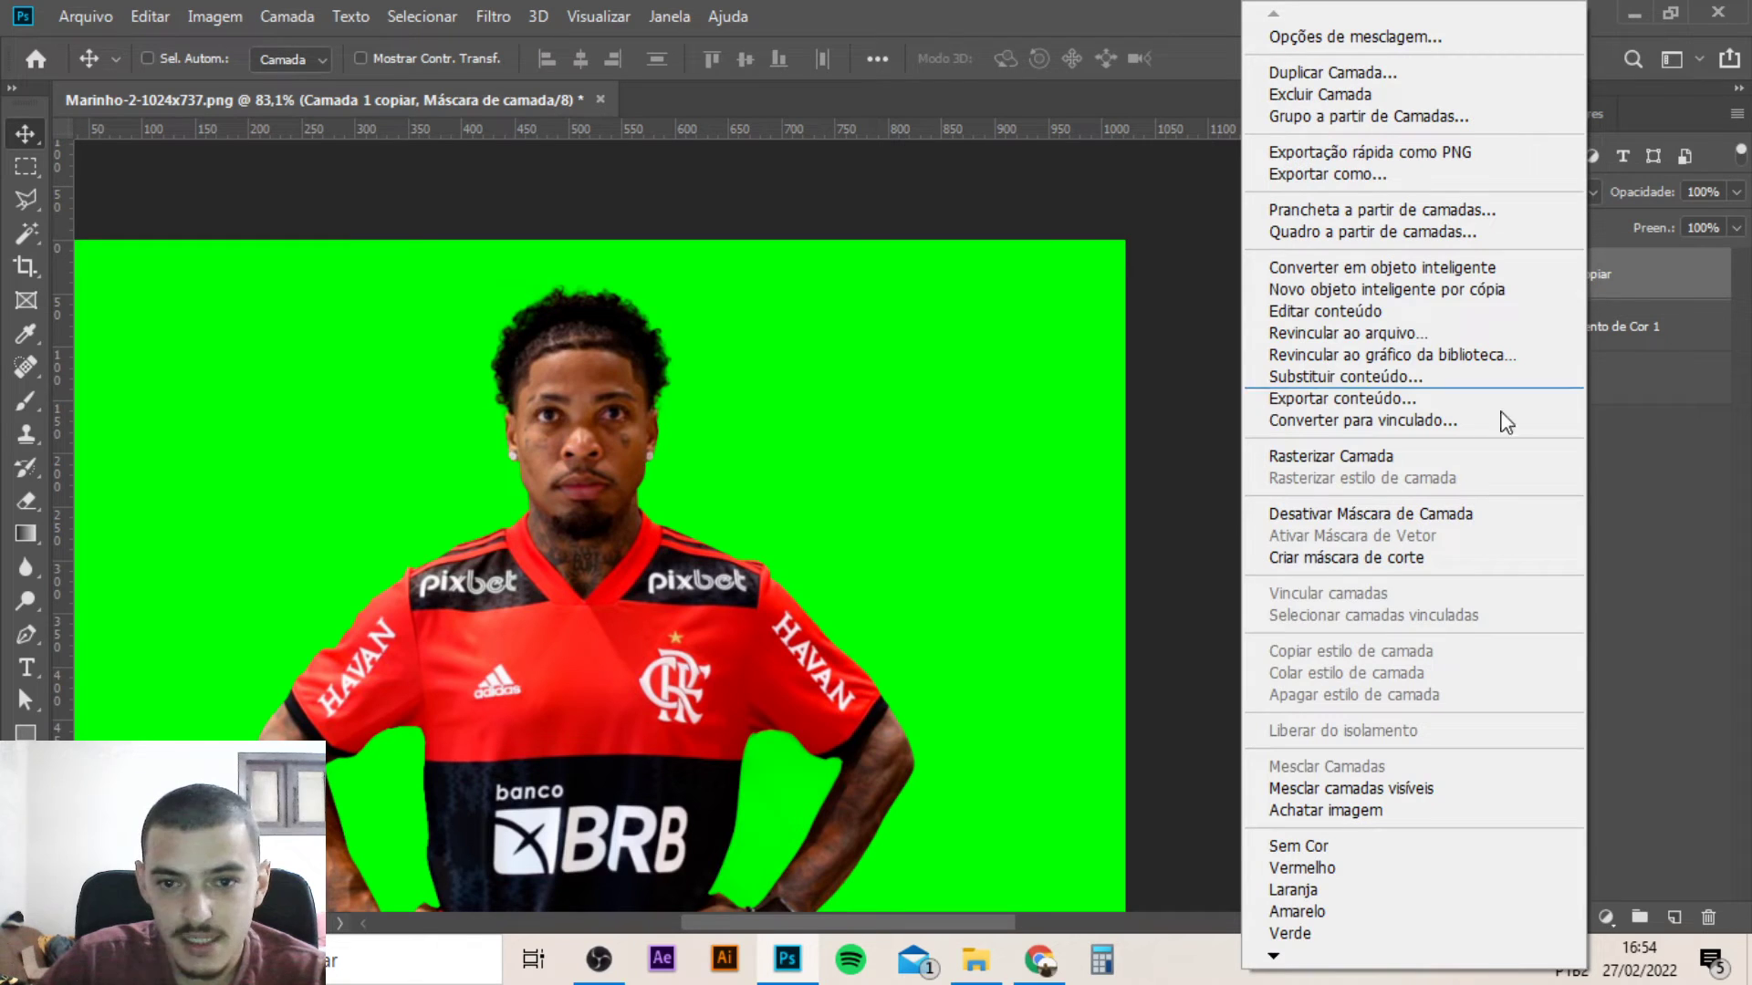
# Convert the masked Camada 1 copiar layer into a smart object, merging its mask
pyautogui.click(1334, 269)
pyautogui.scroll(2, 507, 293)
pyautogui.scroll(1, 508, 294)
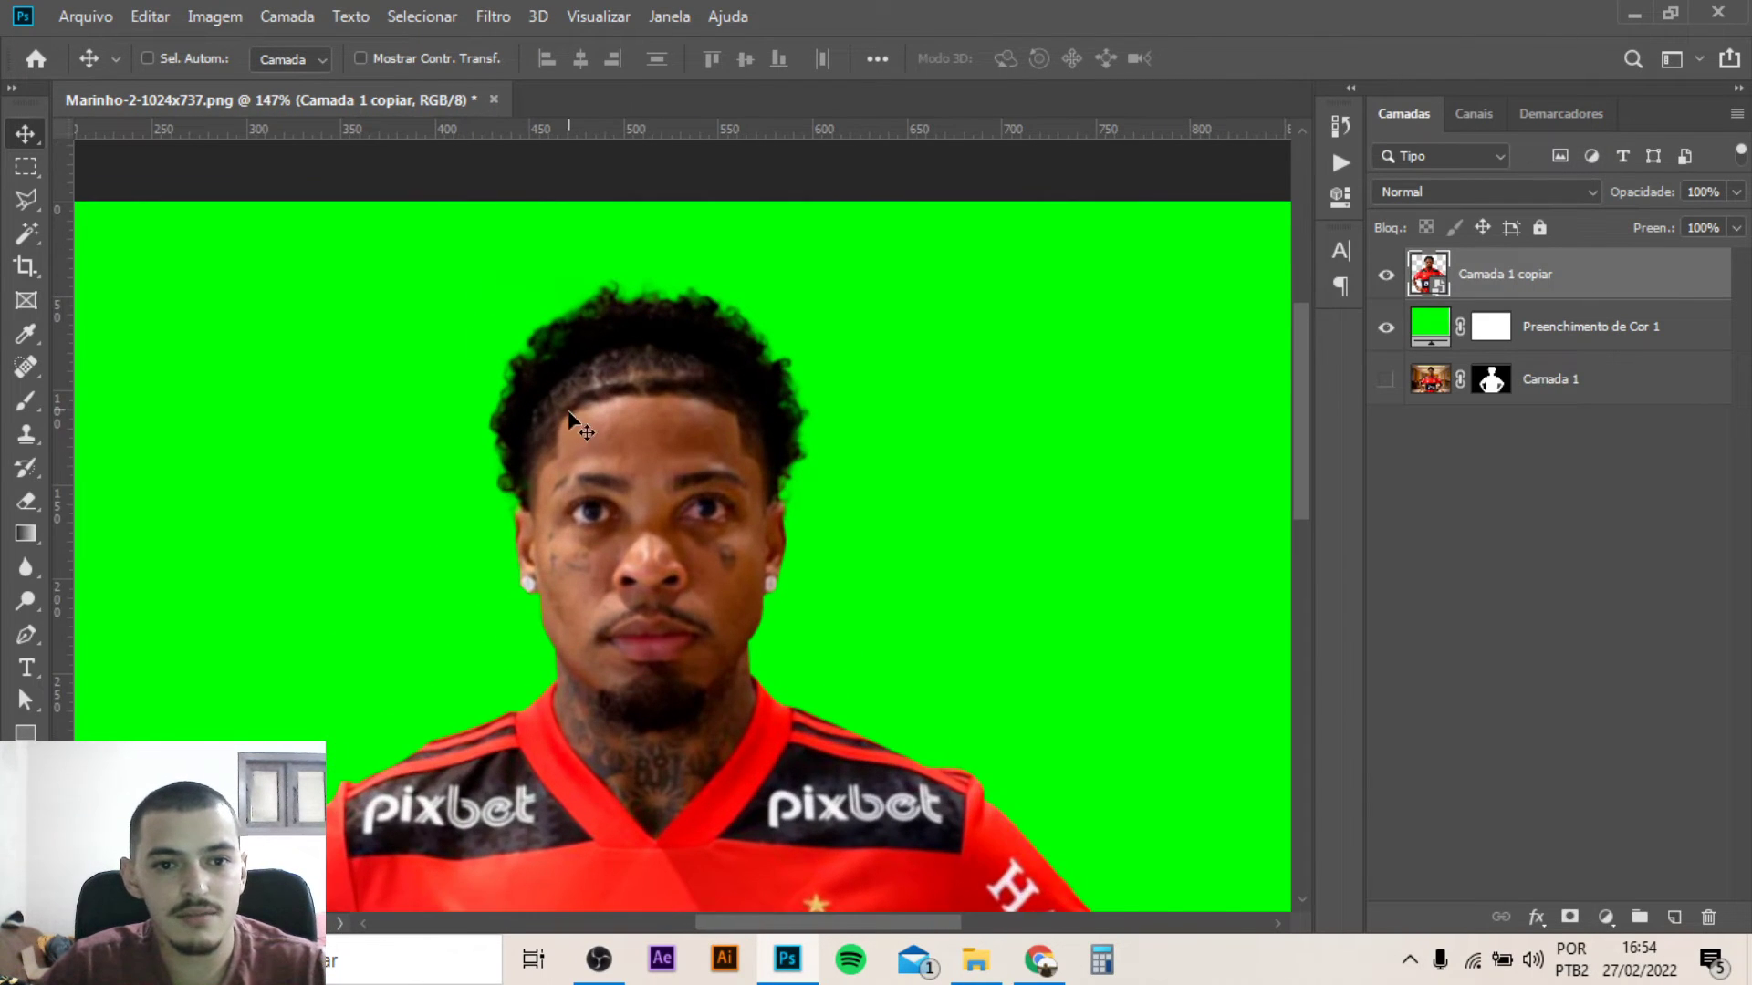
pyautogui.scroll(1, 548, 347)
pyautogui.scroll(3, 620, 416)
# Zoom in and out to inspect the cutout's edges around the hair and body
pyautogui.scroll(-2, 621, 416)
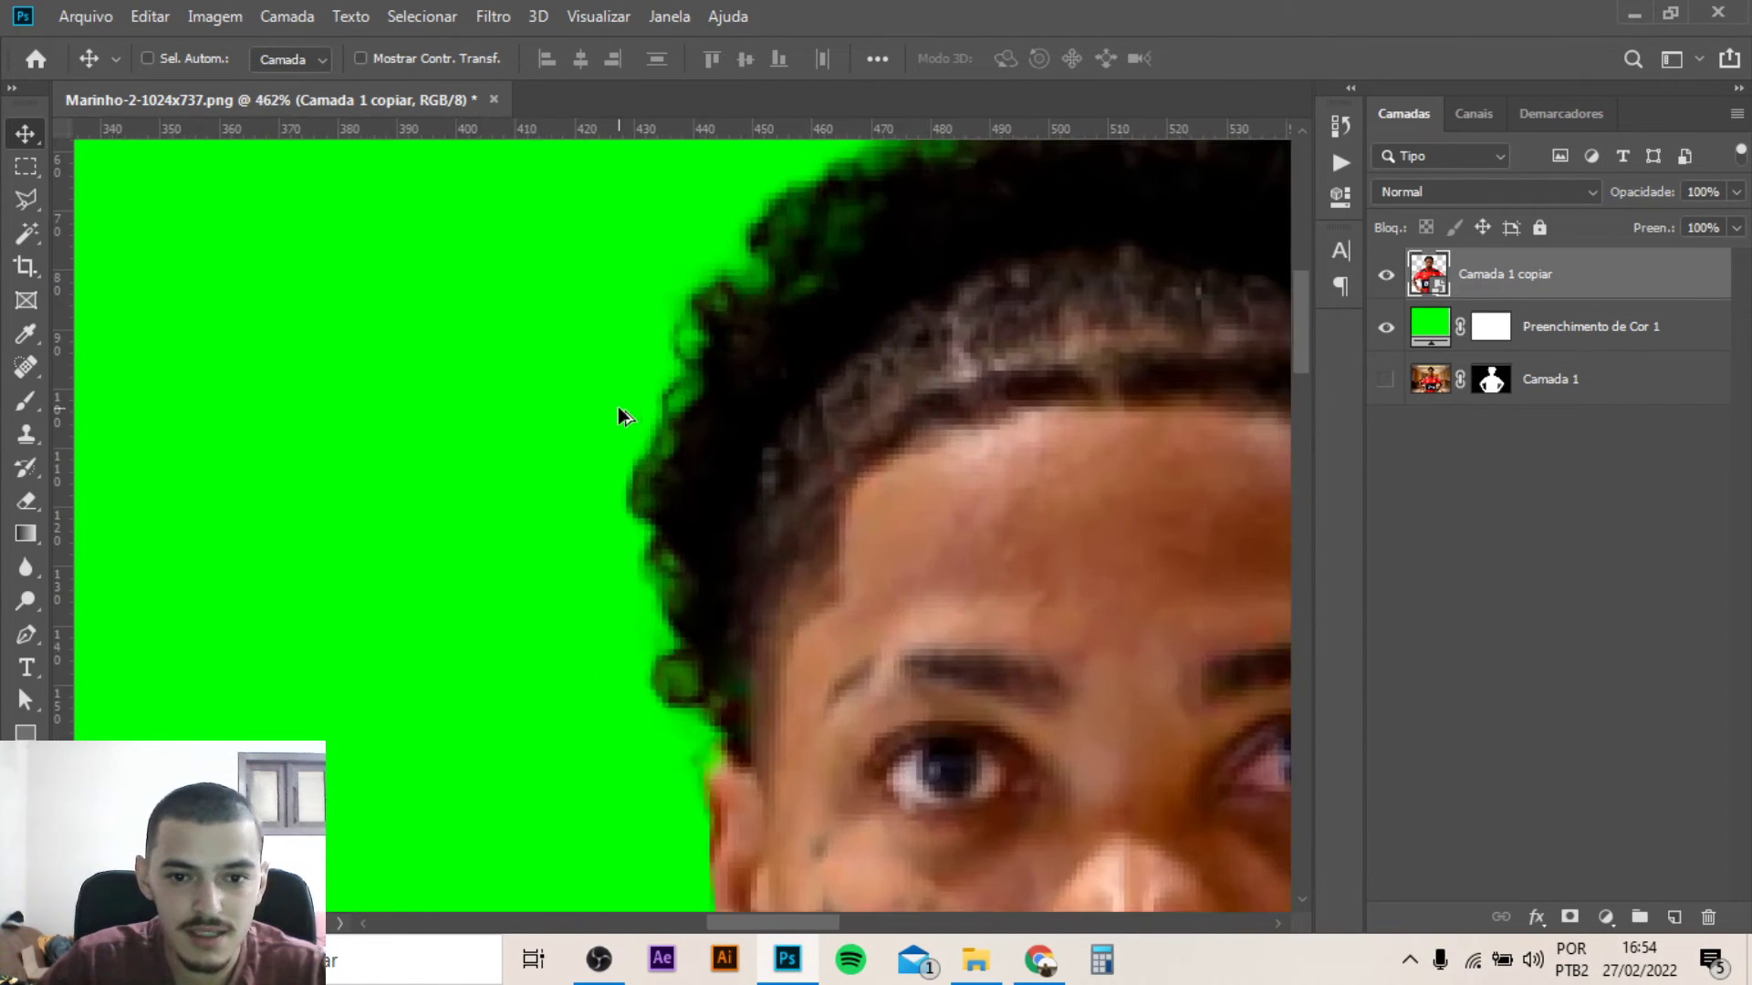
pyautogui.scroll(-2, 620, 417)
pyautogui.scroll(-1, 621, 416)
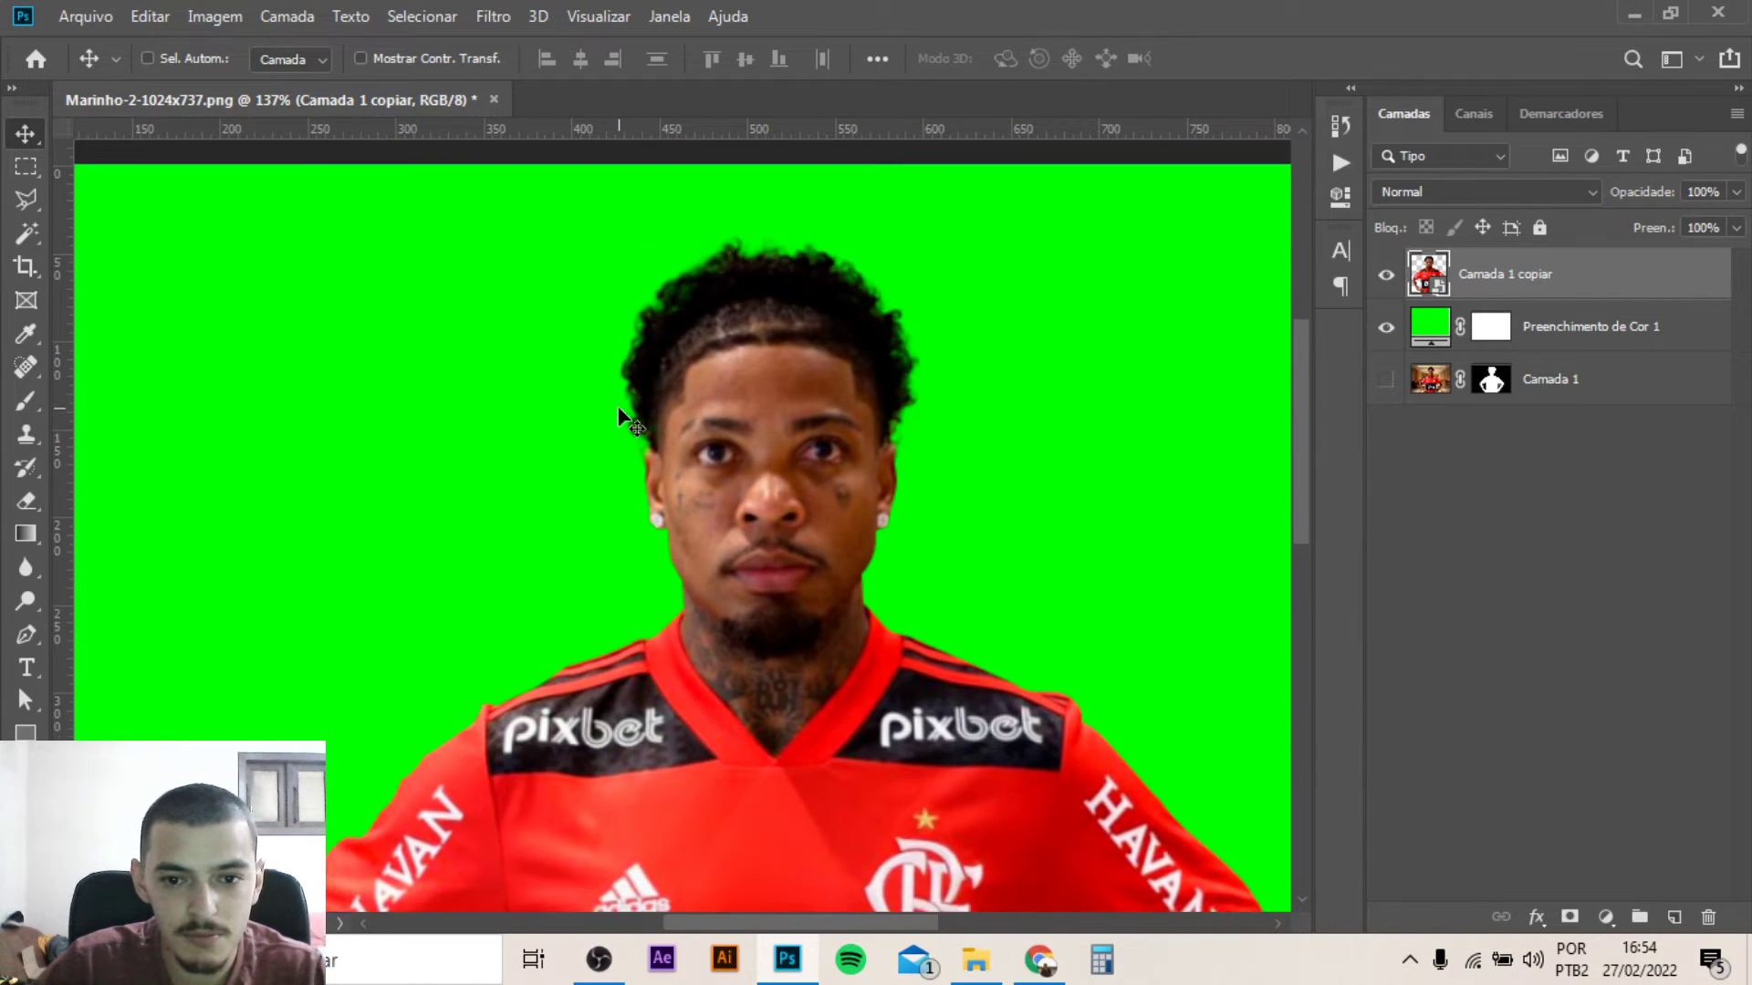
pyautogui.scroll(-2, 621, 416)
pyautogui.scroll(-2, 620, 415)
pyautogui.scroll(-2, 621, 416)
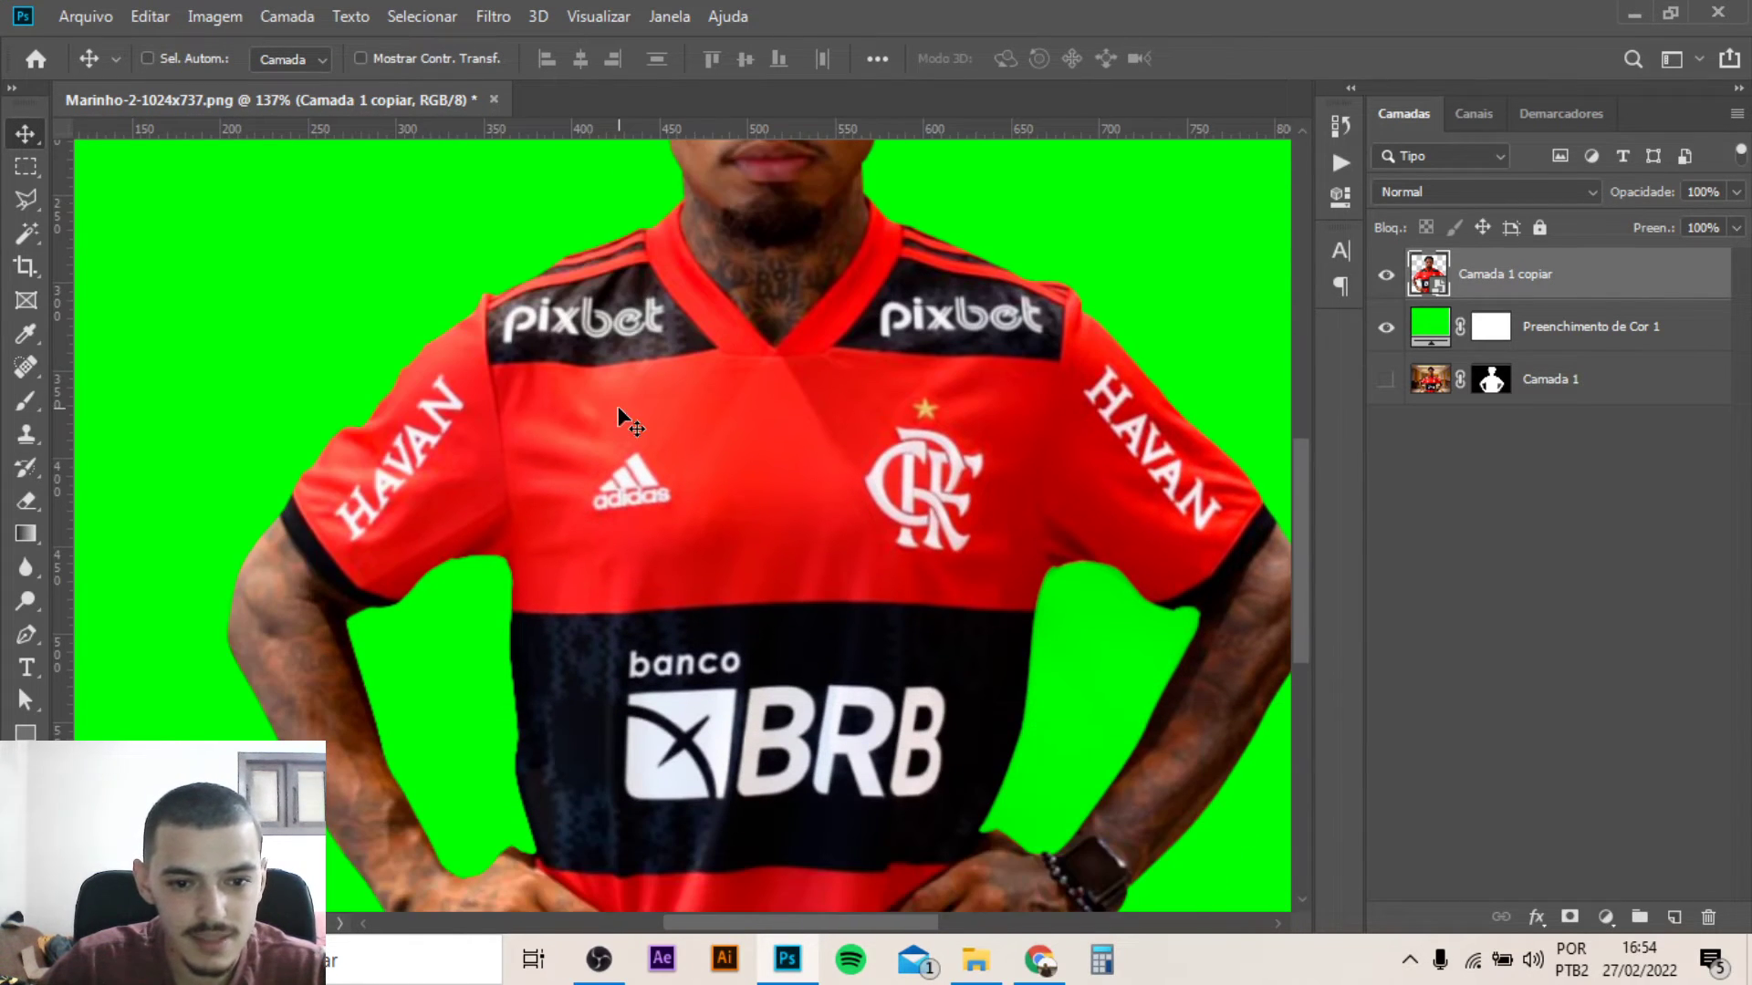
pyautogui.scroll(-1, 621, 415)
pyautogui.scroll(-1, 621, 417)
pyautogui.scroll(-1, 620, 420)
pyautogui.scroll(1, 621, 420)
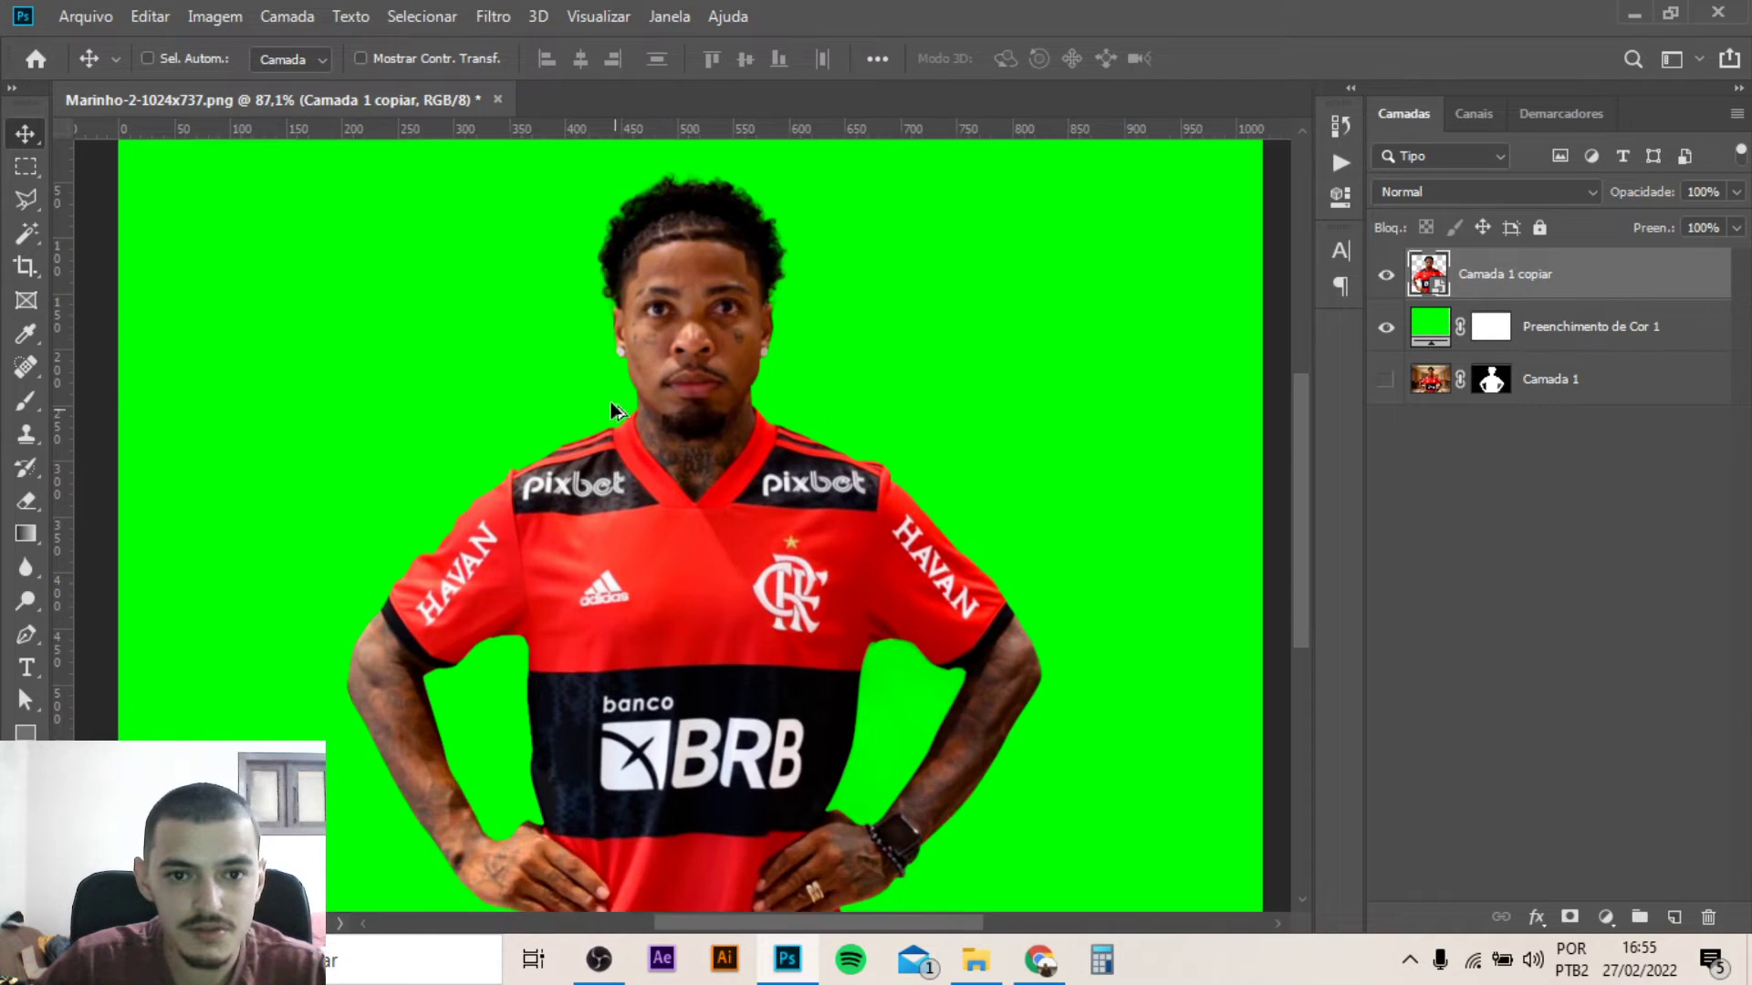
pyautogui.scroll(1, 614, 365)
pyautogui.scroll(1, 630, 420)
pyautogui.scroll(1, 727, 399)
pyautogui.scroll(1, 737, 408)
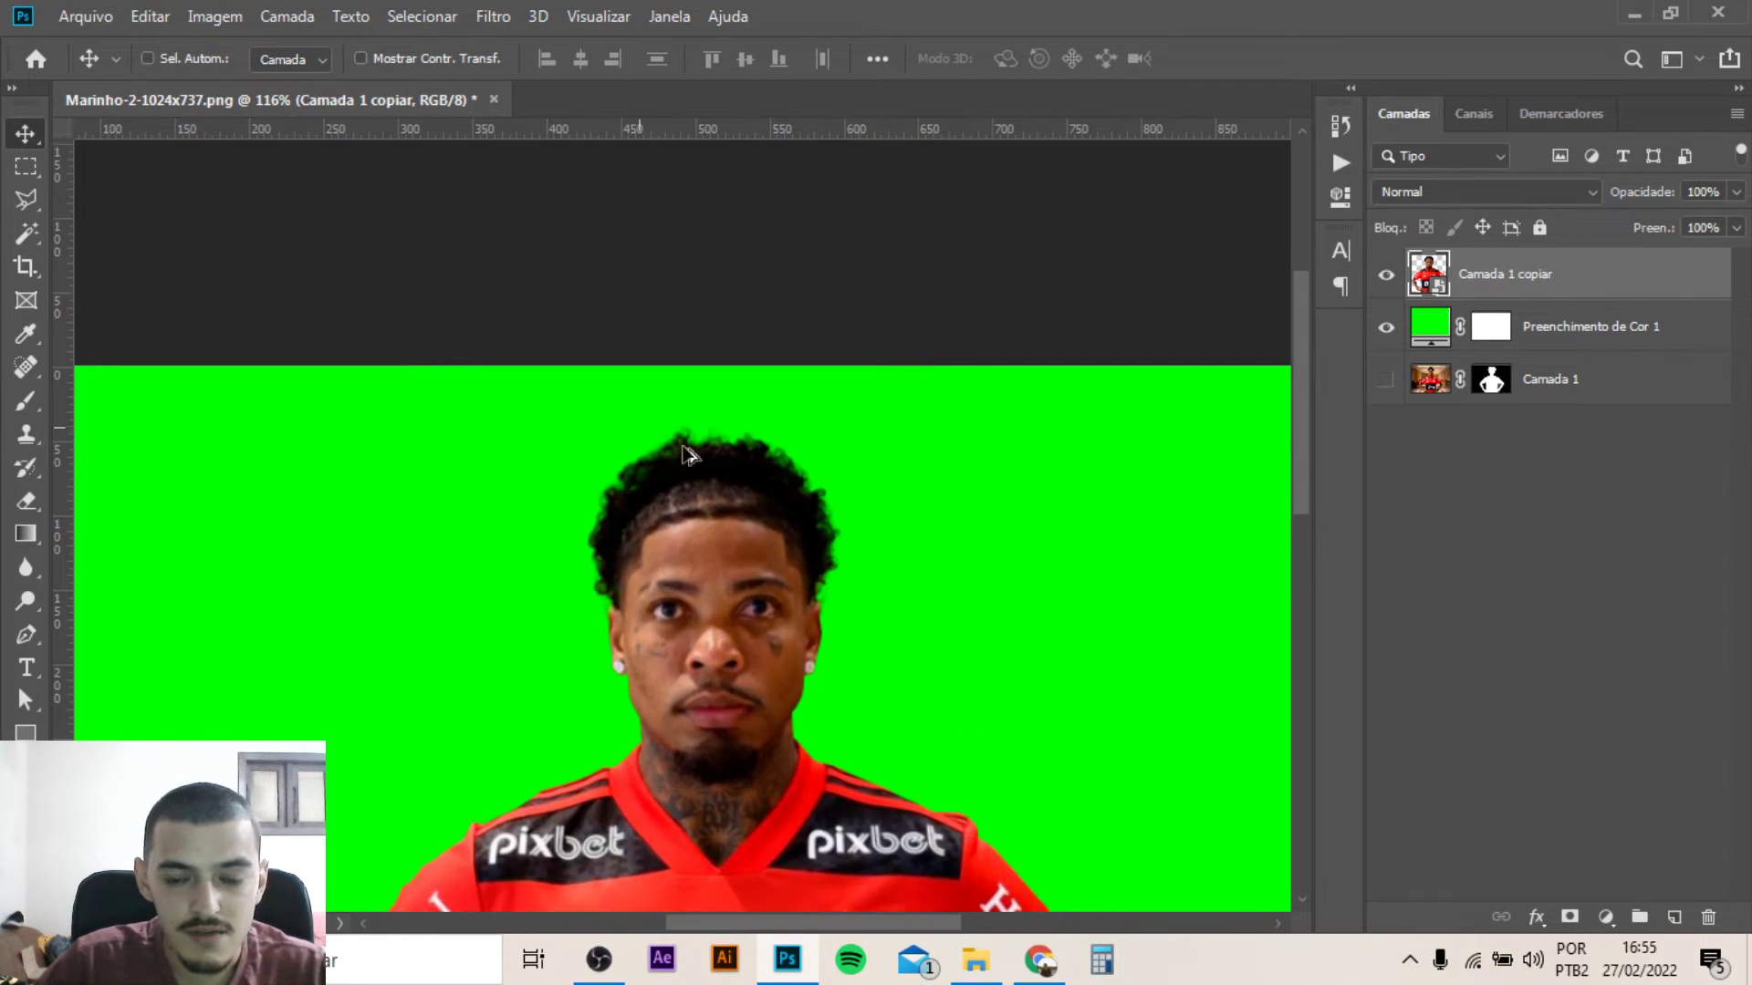
pyautogui.scroll(1, 684, 457)
pyautogui.scroll(1, 664, 481)
pyautogui.scroll(-2, 664, 481)
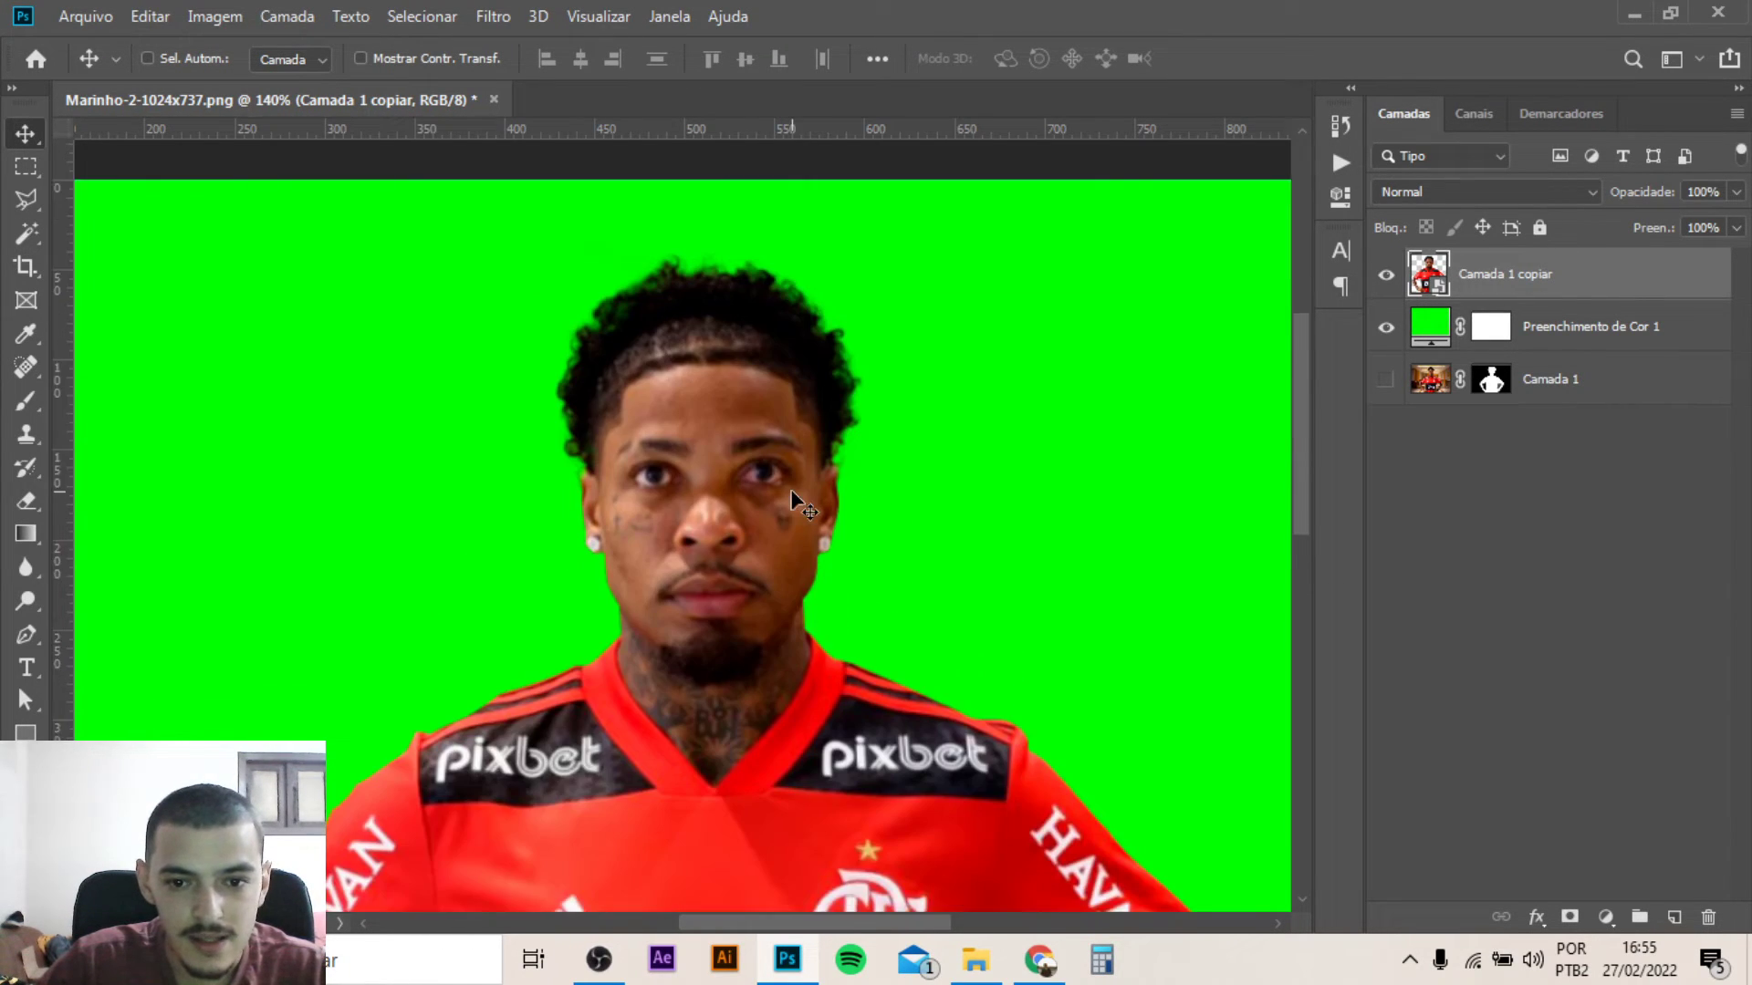
pyautogui.scroll(-1, 664, 481)
# Apply Camera Raw with Claridade +100, Saturação -100, Pretos -4, Exposição +0,65, Contraste -62
pyautogui.click(485, 10)
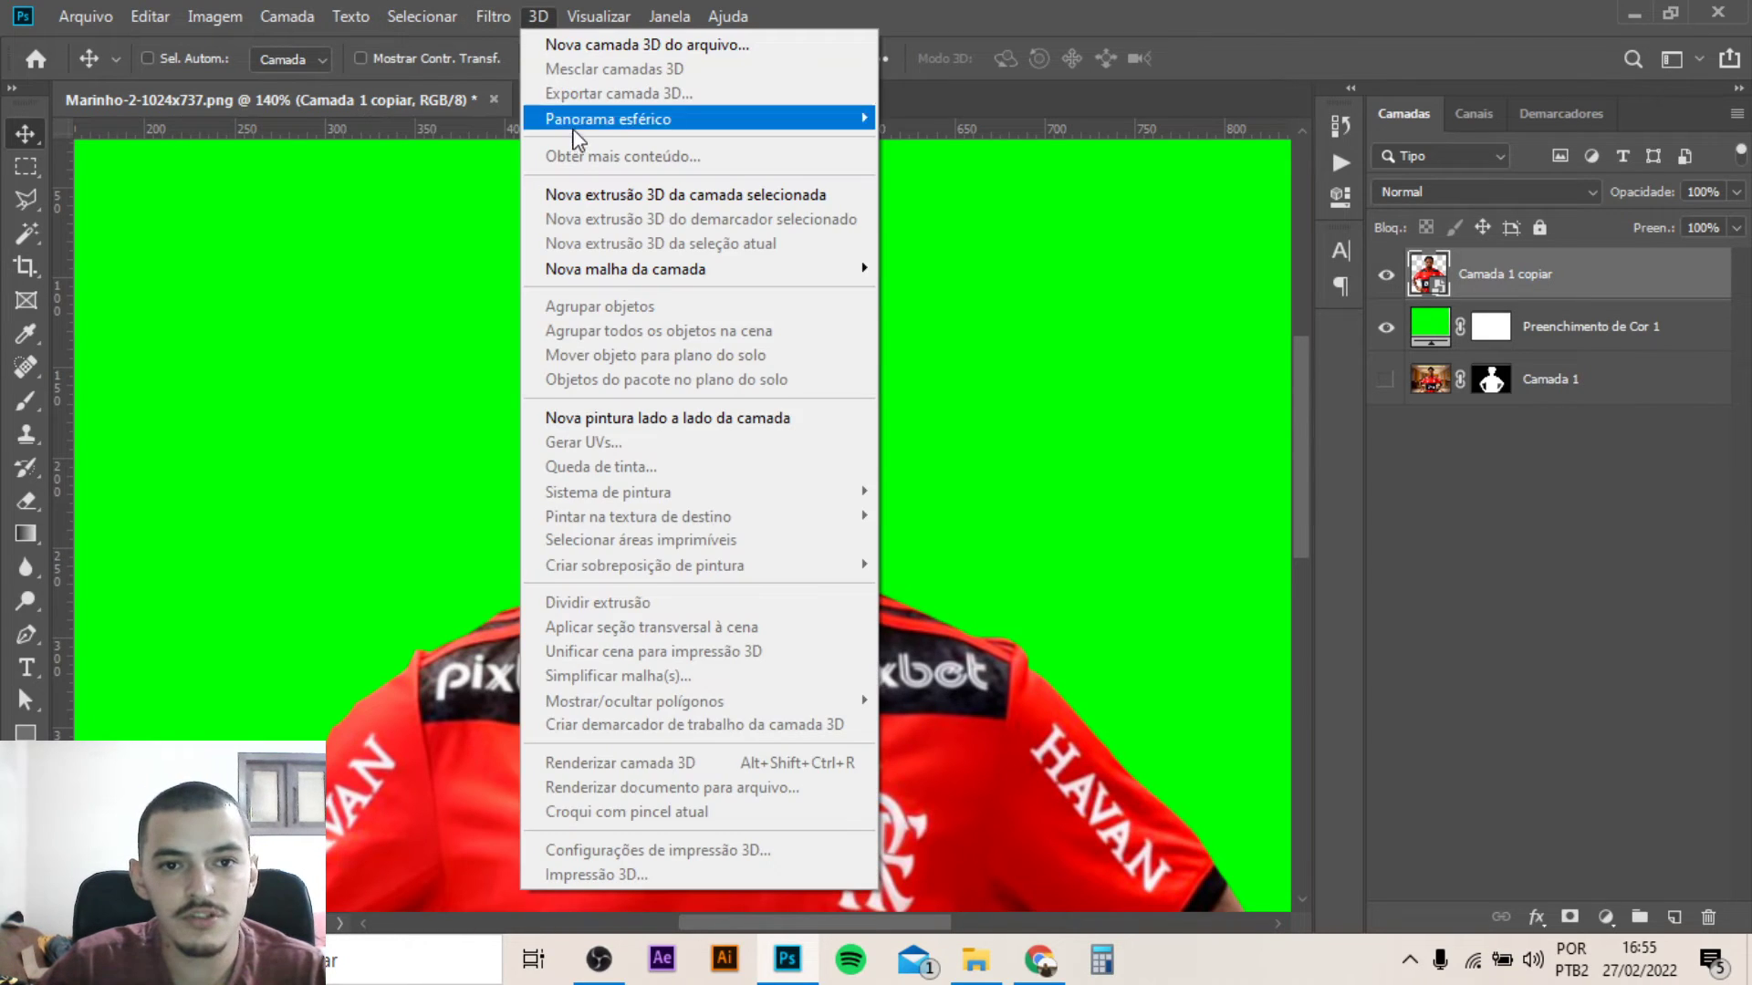
pyautogui.click(545, 175)
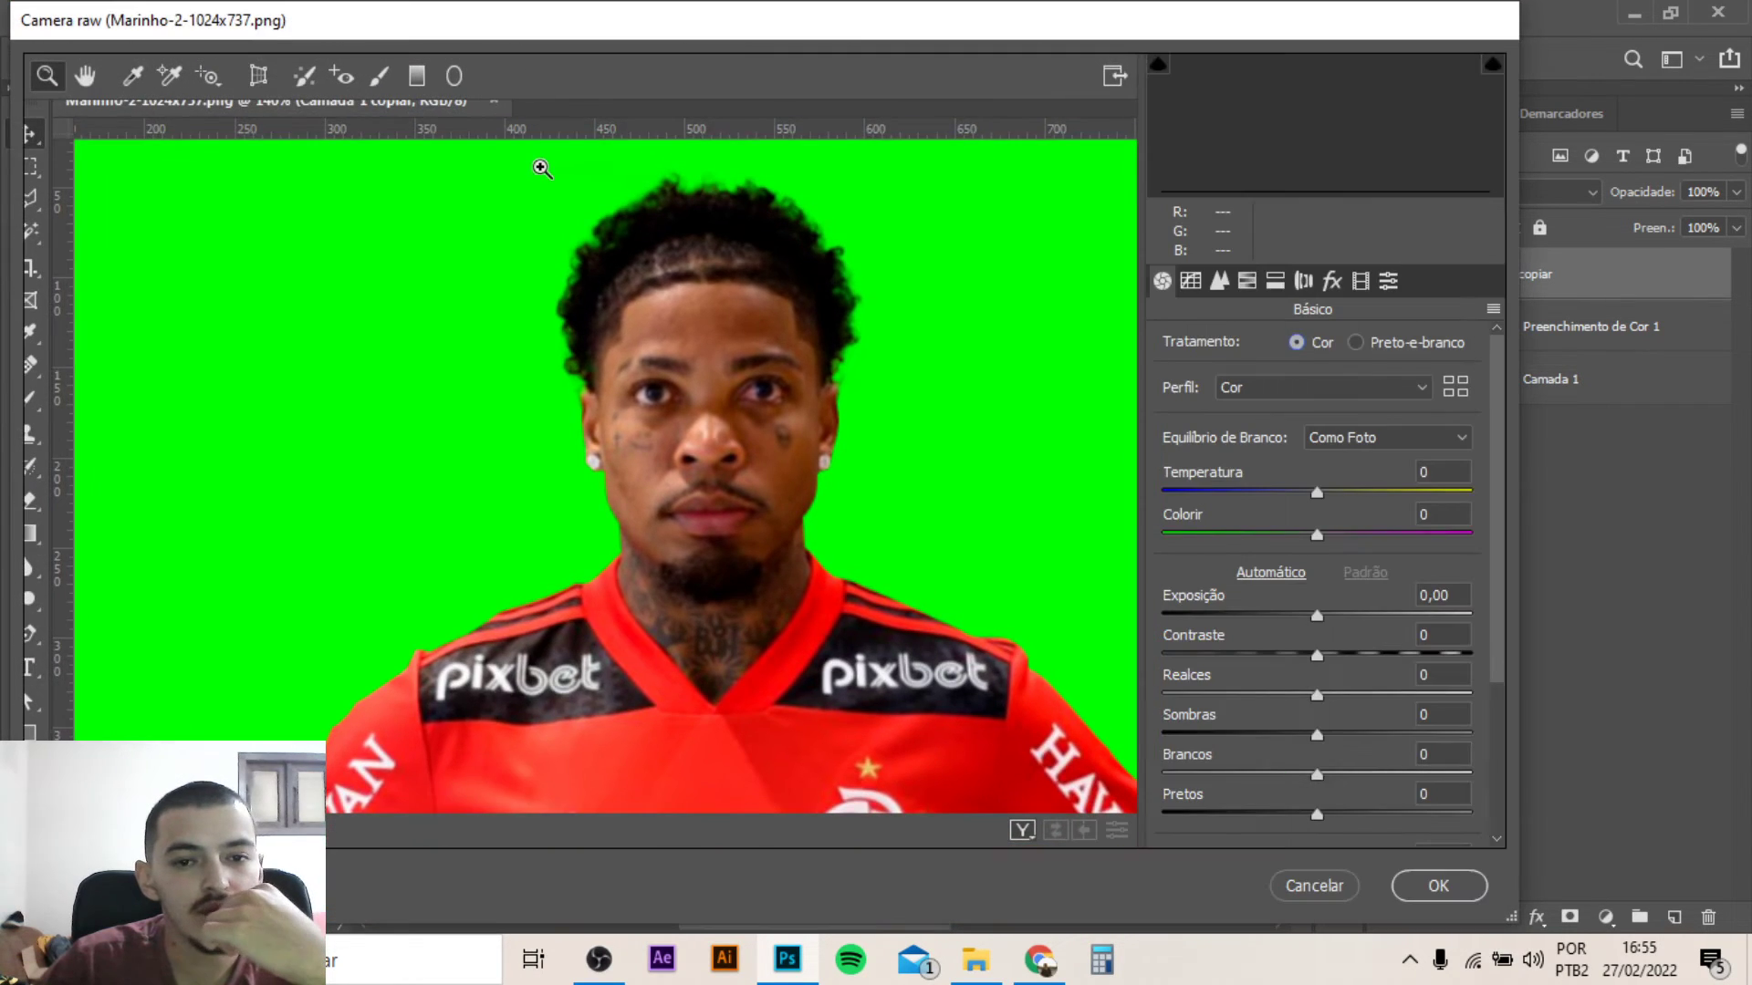
pyautogui.scroll(-3, 1415, 844)
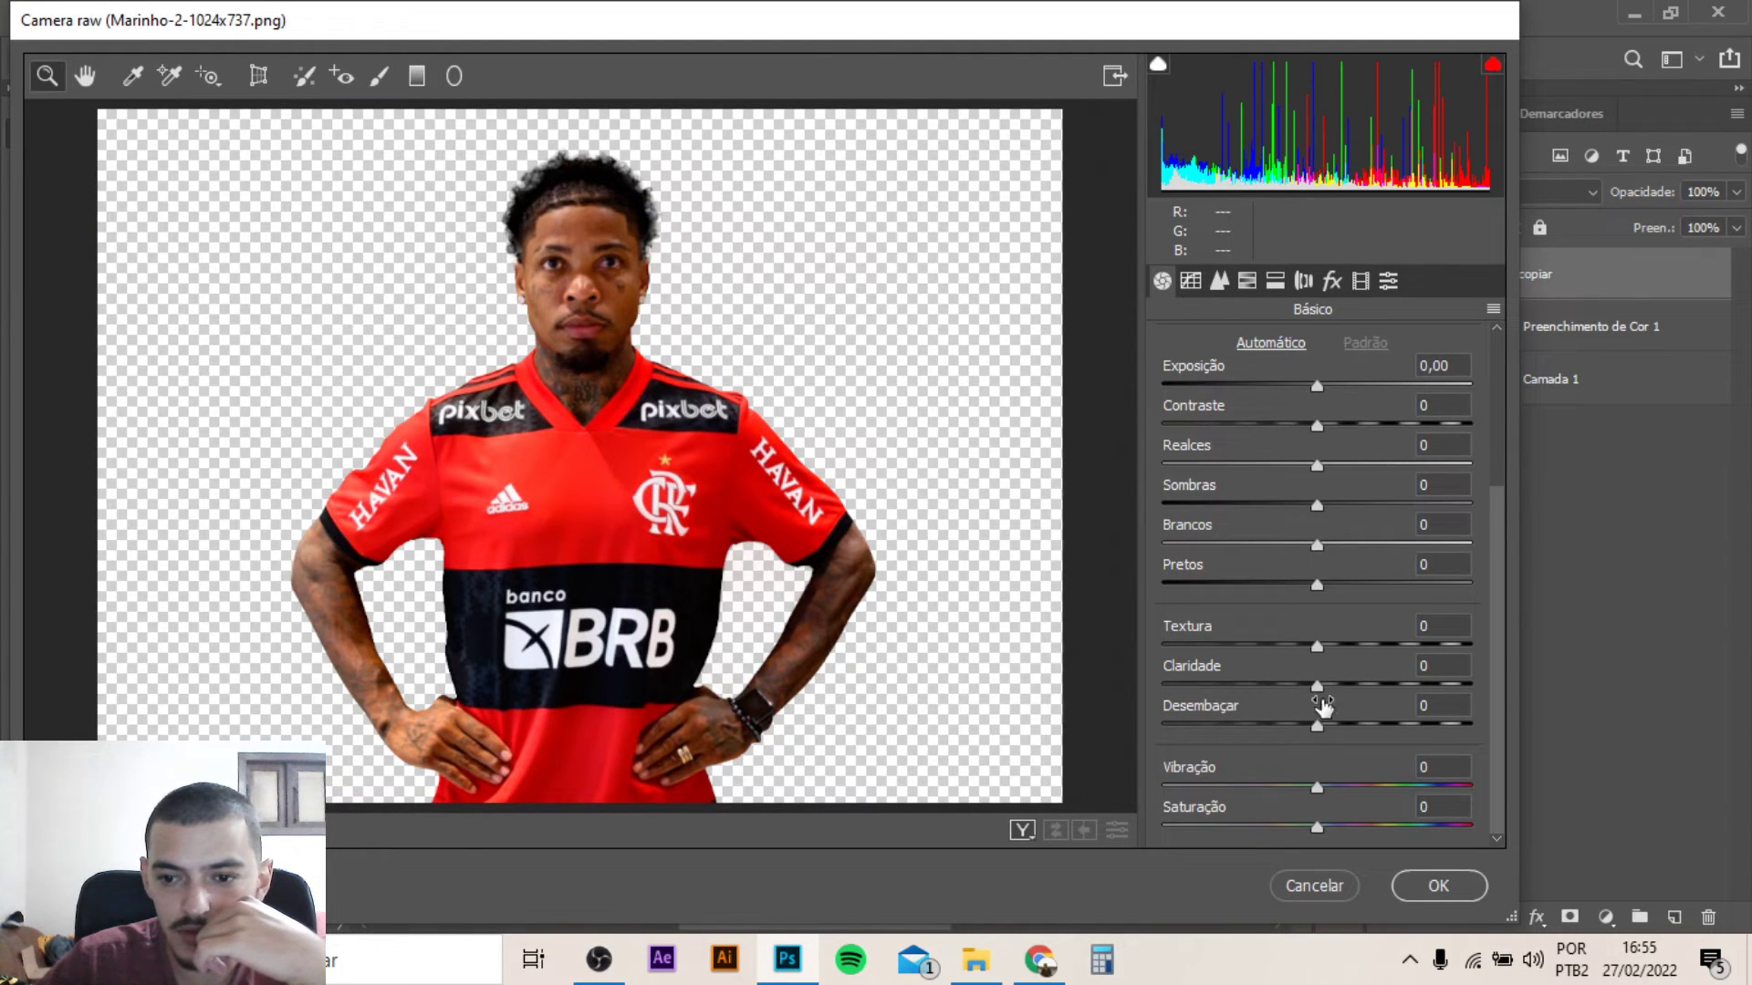
pyautogui.moveTo(1354, 686); pyautogui.dragTo(1591, 687)
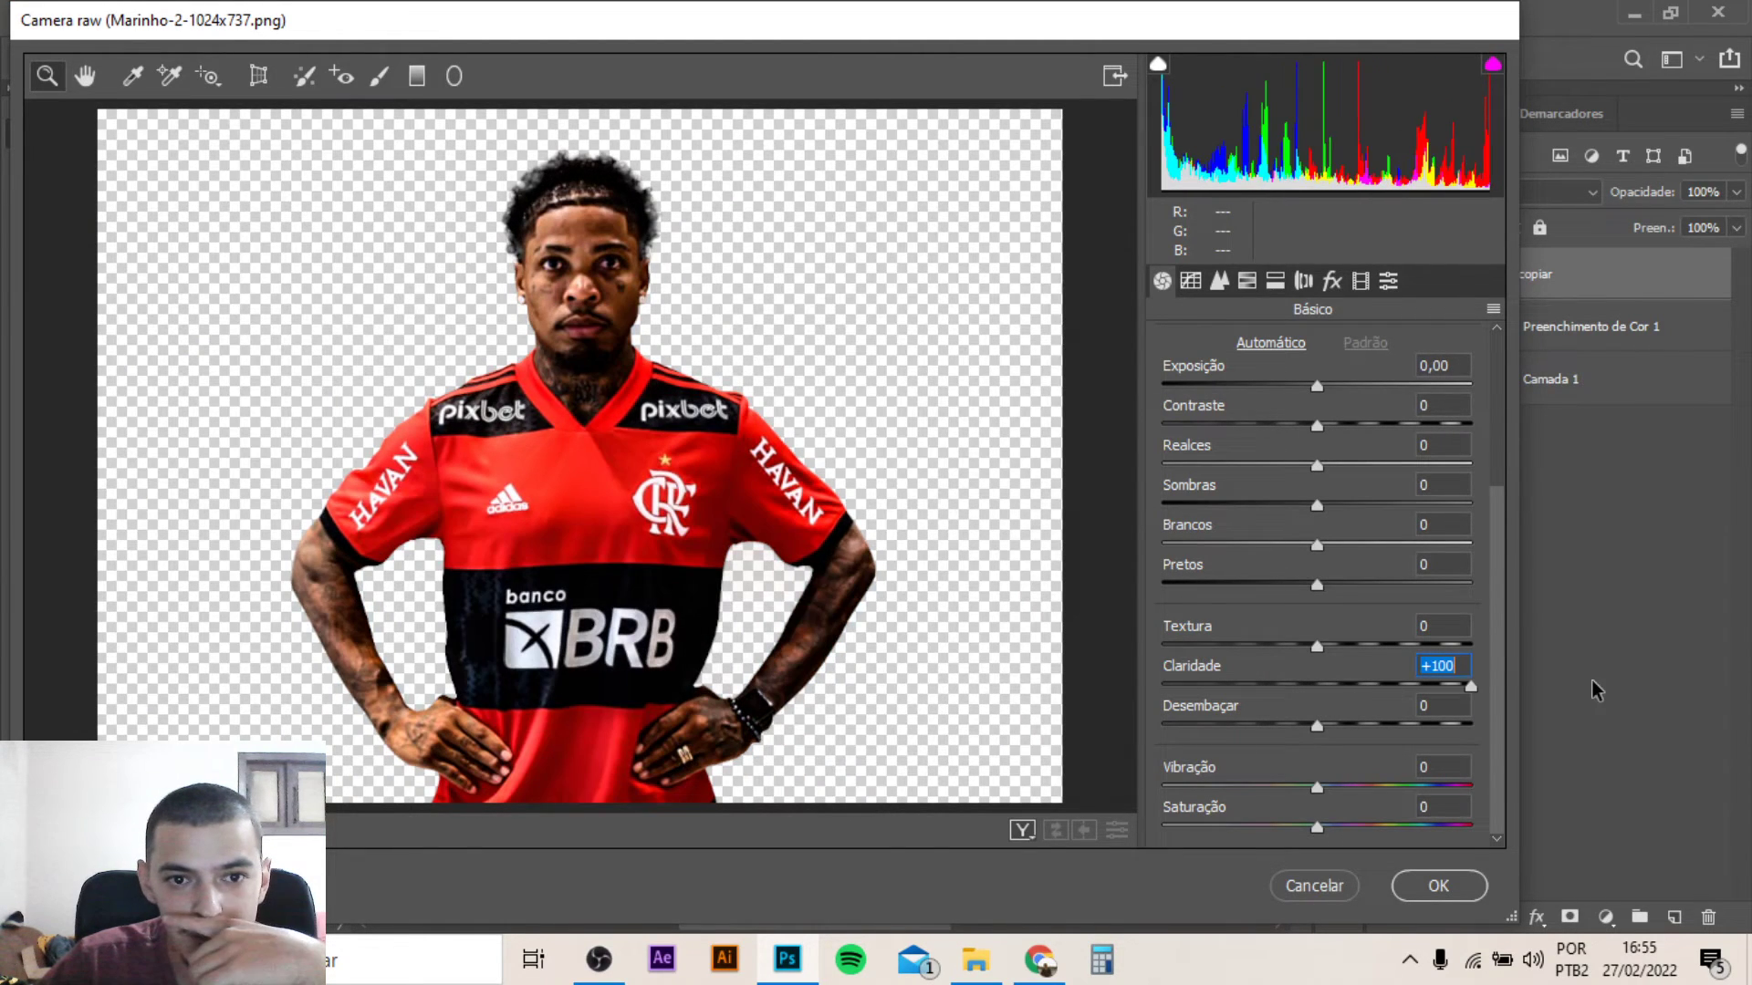
pyautogui.moveTo(1313, 825); pyautogui.dragTo(1102, 825)
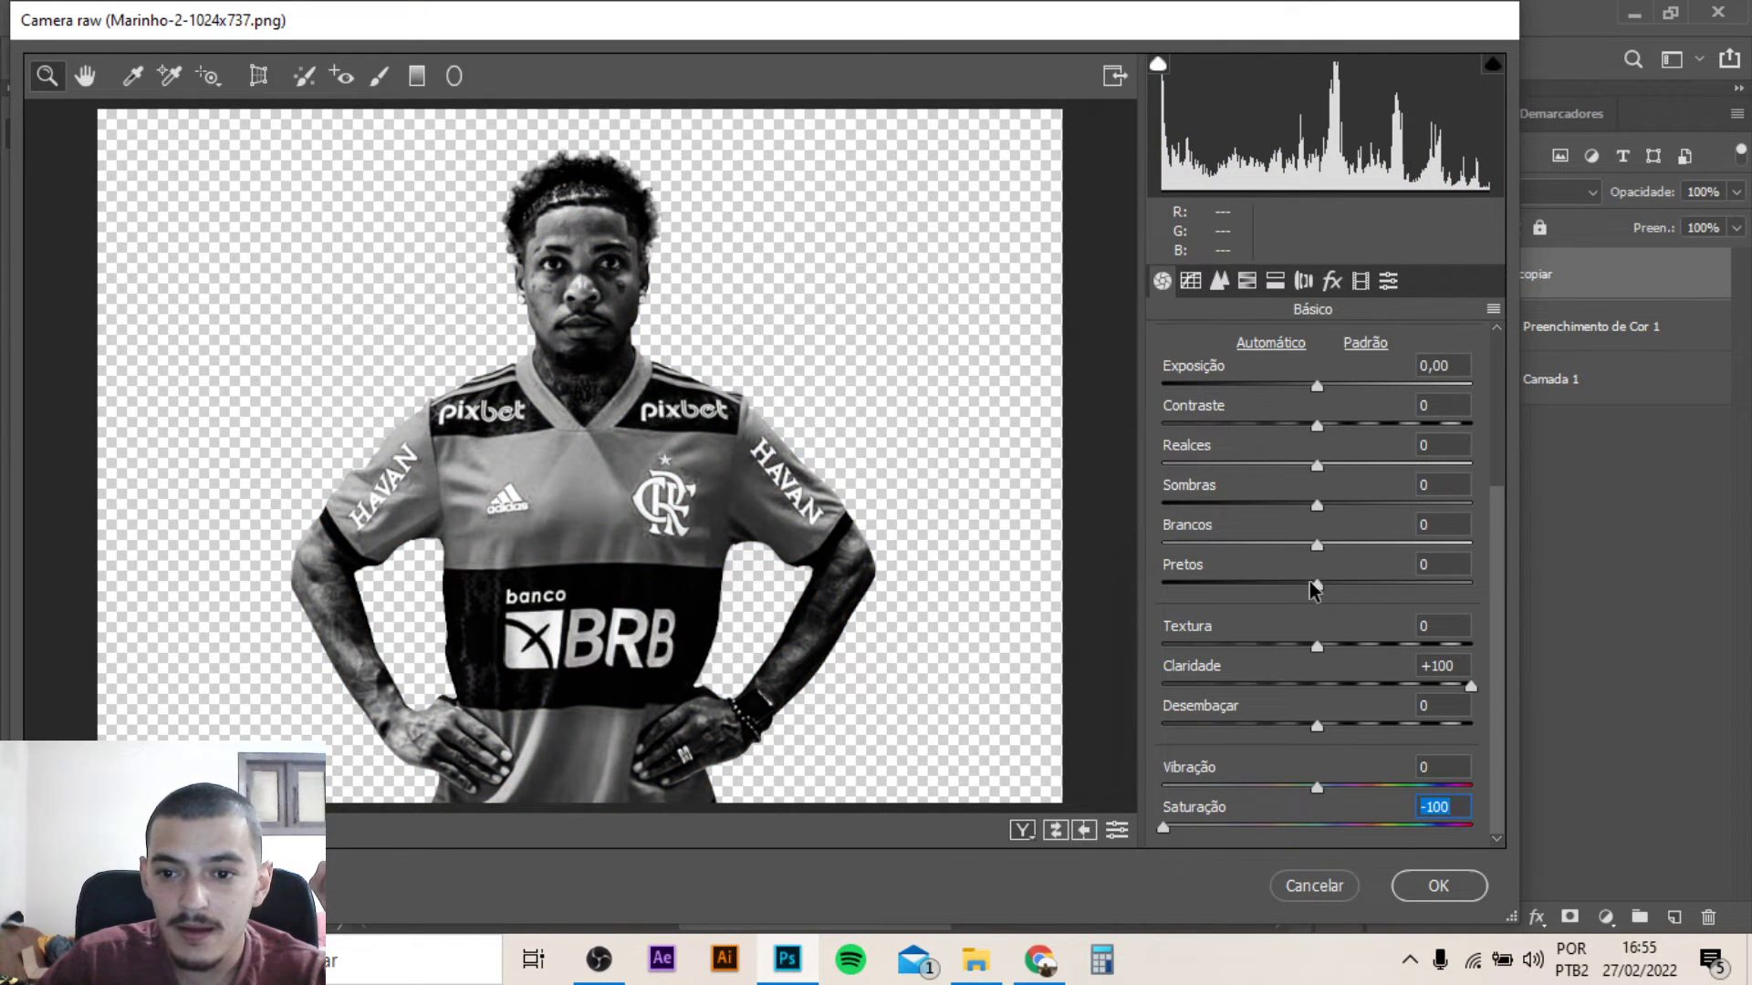
pyautogui.moveTo(1314, 588); pyautogui.dragTo(1310, 586)
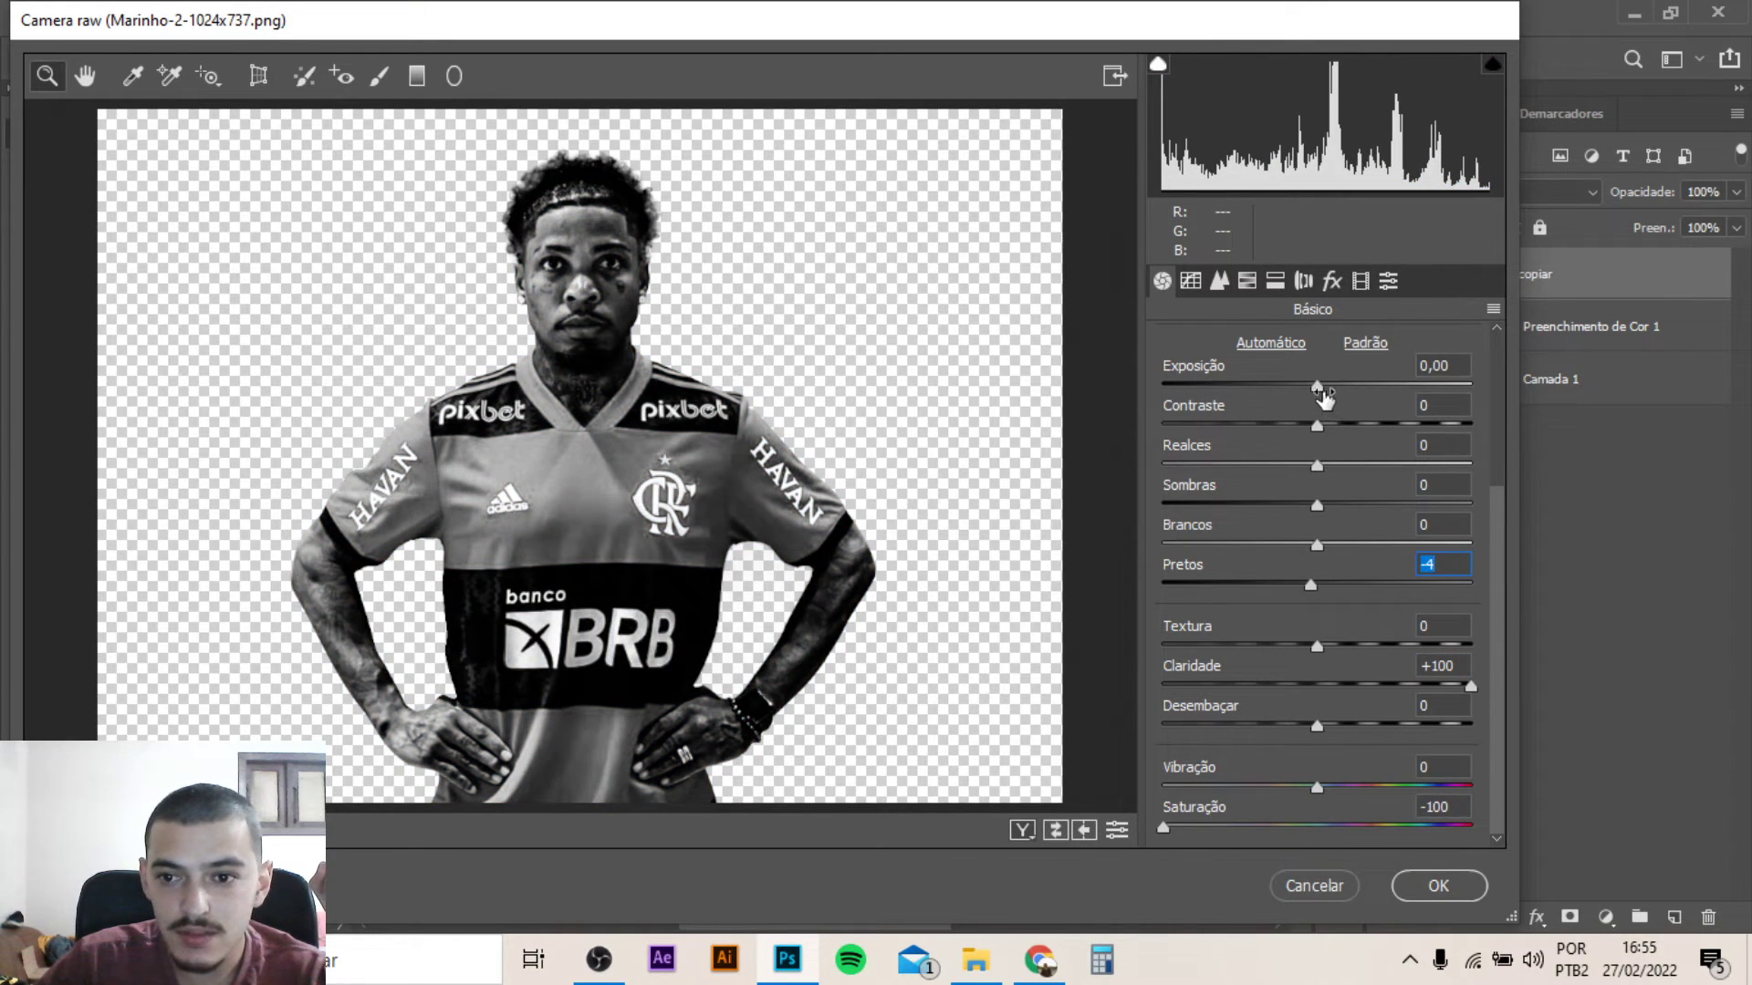
pyautogui.moveTo(1318, 387)
pyautogui.mouseDown()
pyautogui.moveTo(1347, 387)
pyautogui.moveTo(1224, 427)
pyautogui.mouseUp()
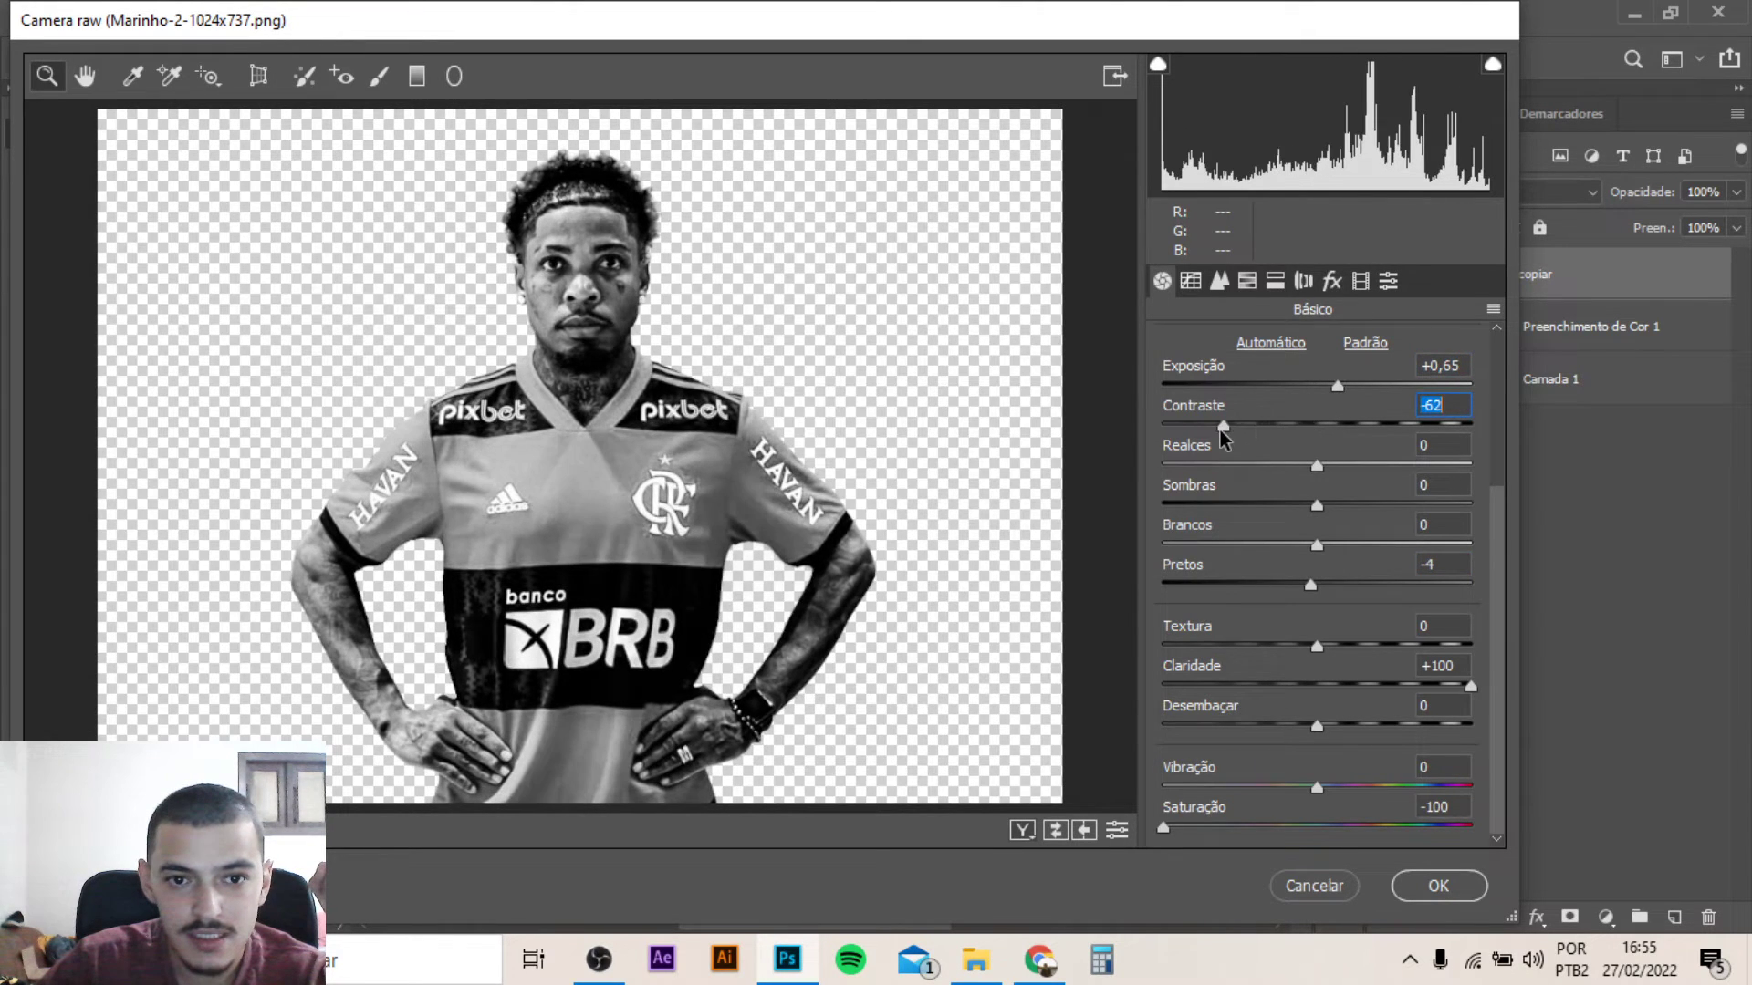
pyautogui.click(1439, 886)
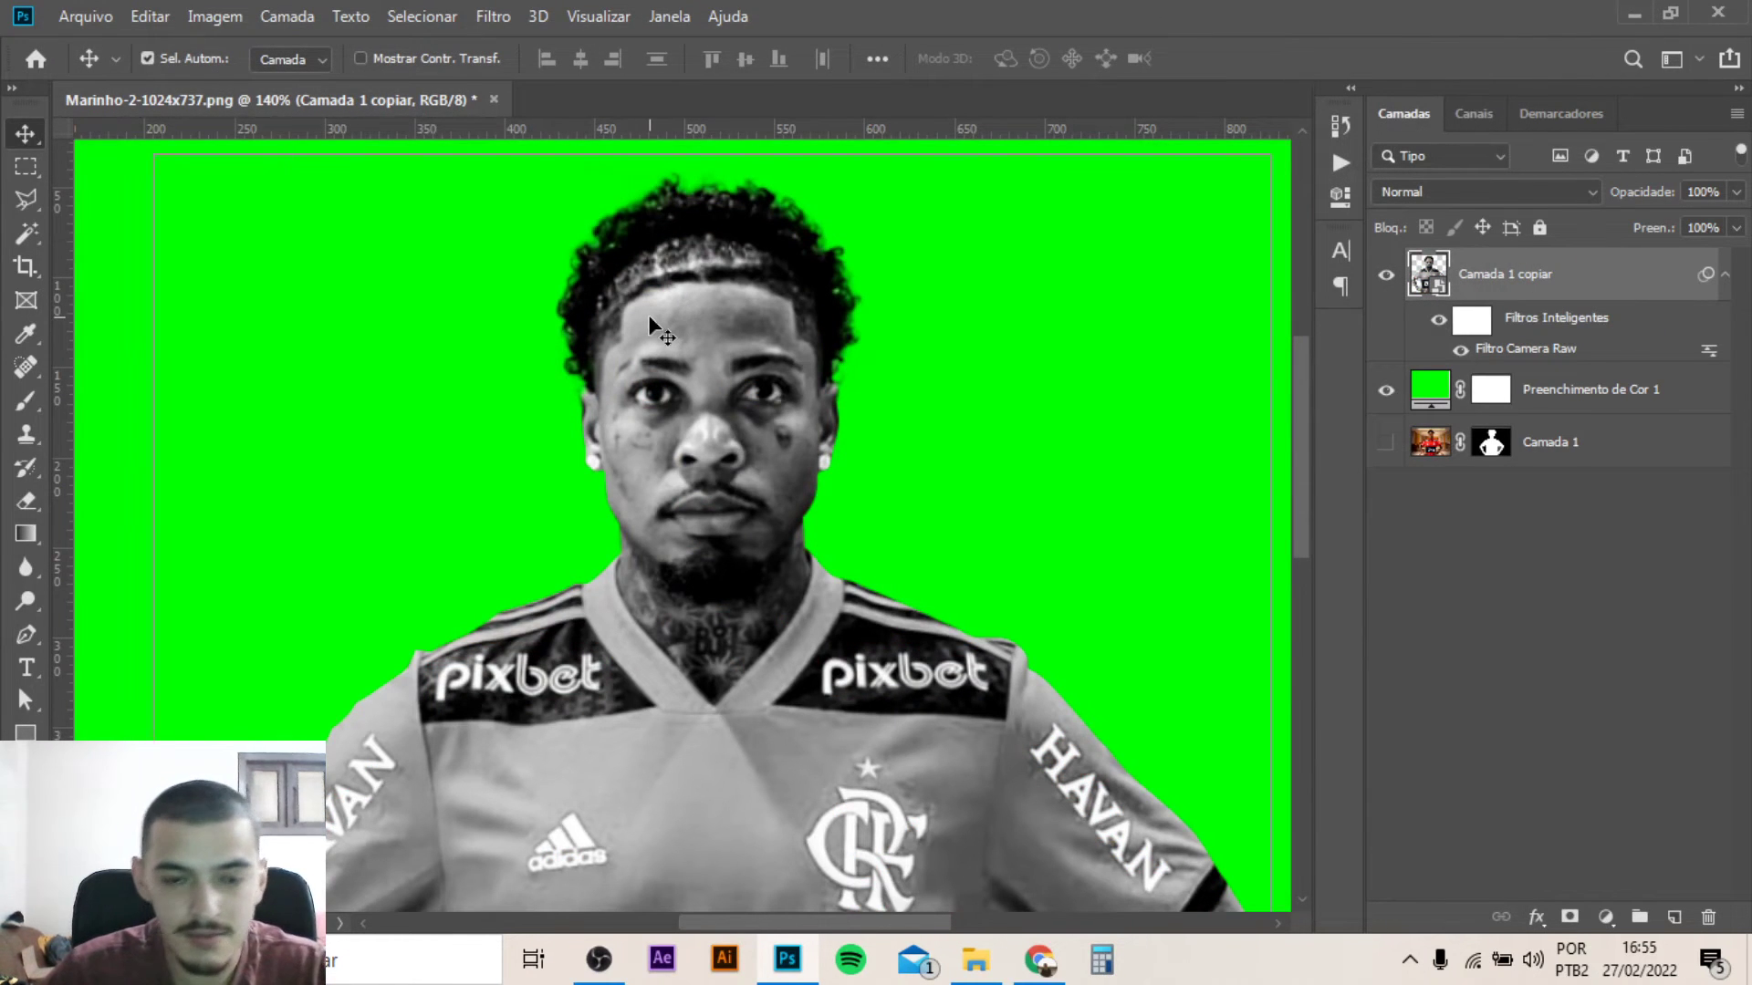
# Zoom over the grayscale player, fit the image with Ctrl+0, and select Preenchimento de Cor 1
pyautogui.scroll(-3, 652, 324)
pyautogui.scroll(-2, 652, 324)
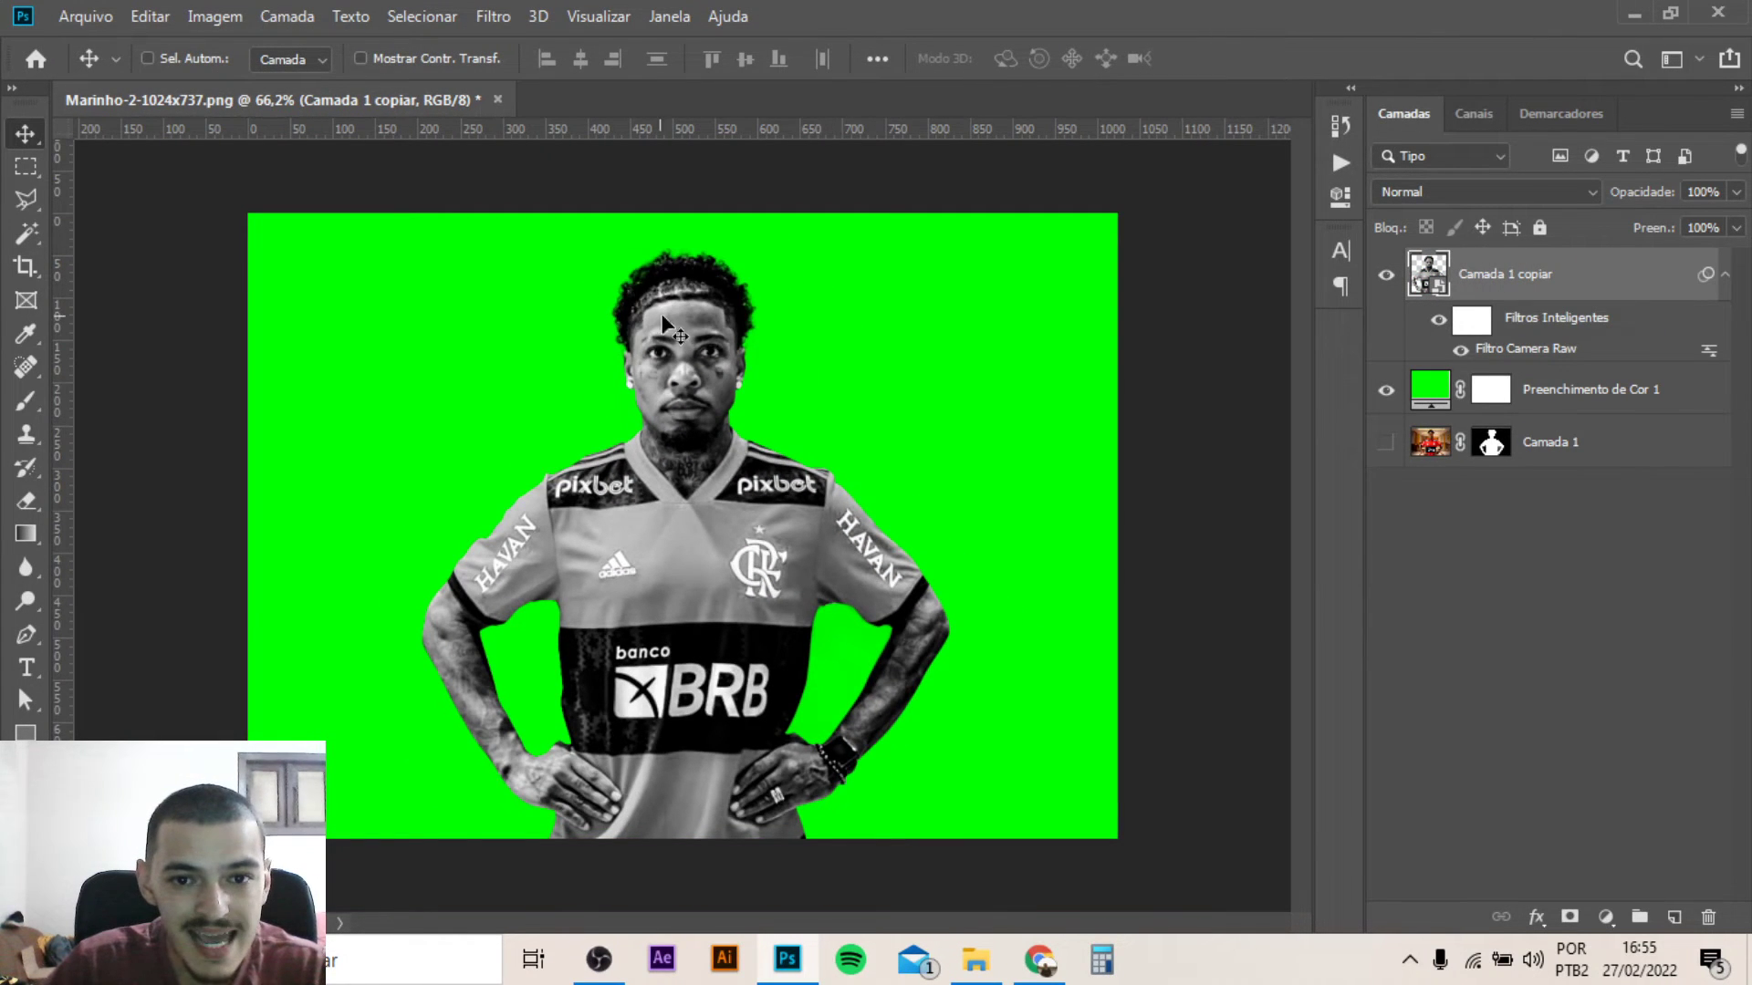
pyautogui.scroll(3, 663, 248)
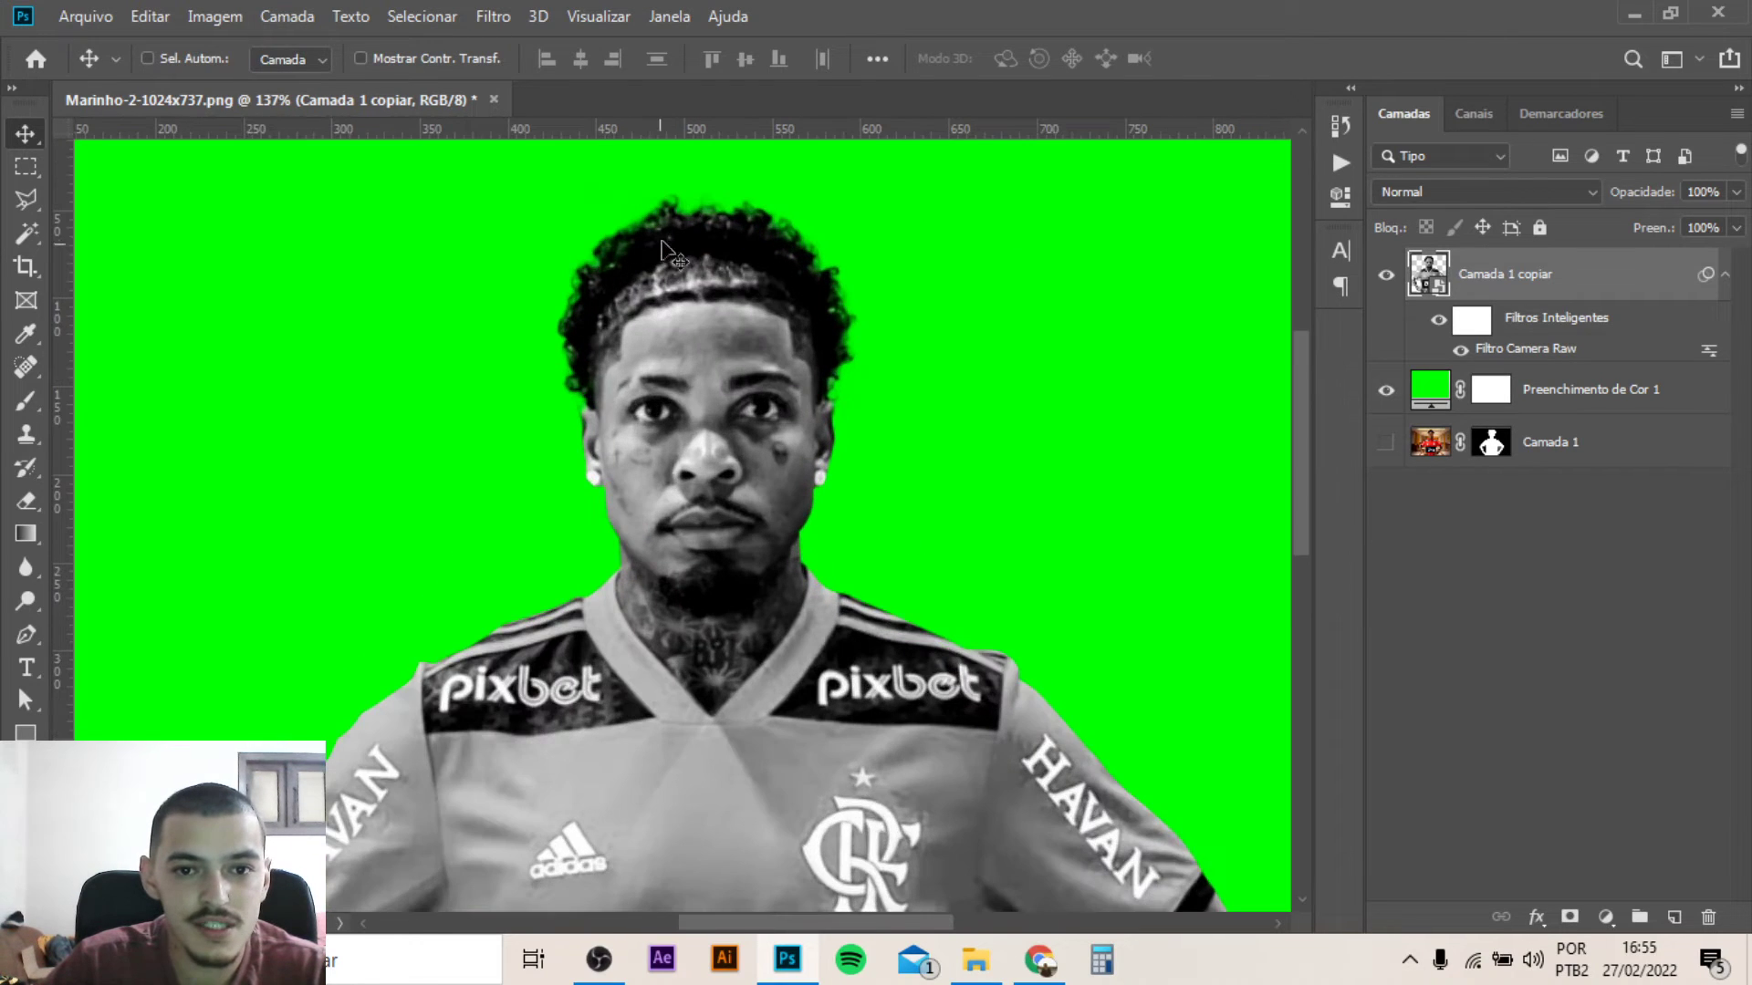
pyautogui.scroll(2, 748, 326)
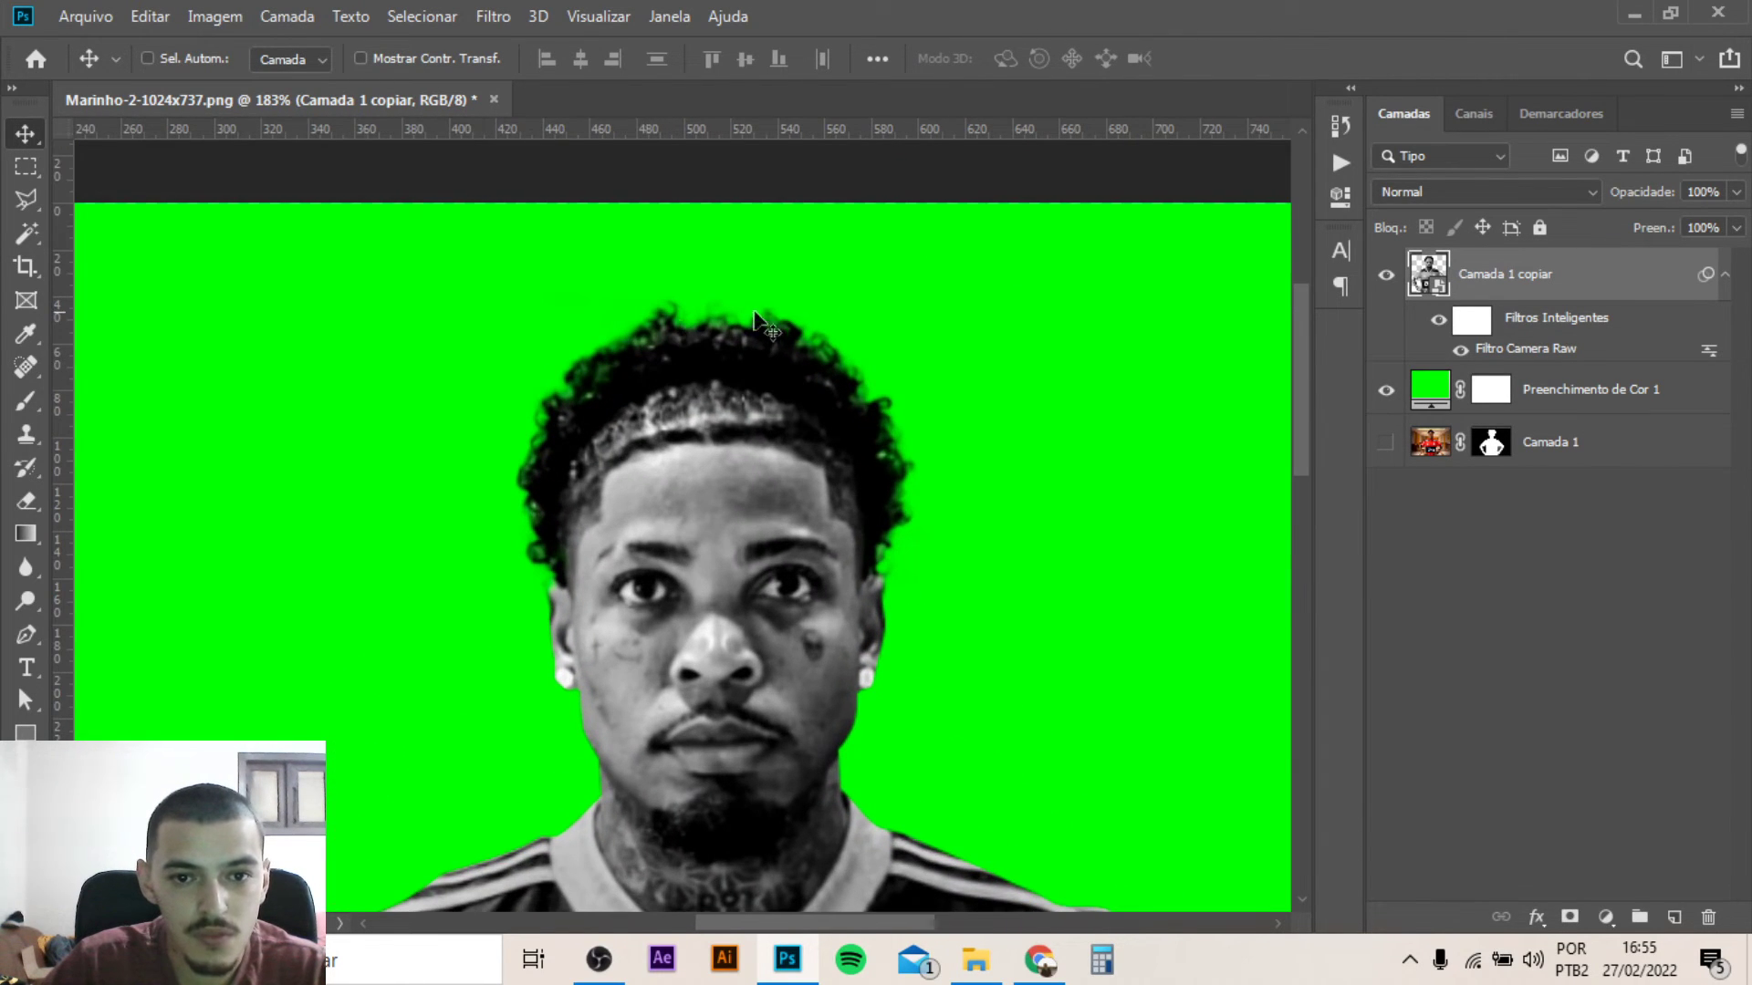
pyautogui.scroll(-2, 748, 327)
pyautogui.scroll(-1, 748, 327)
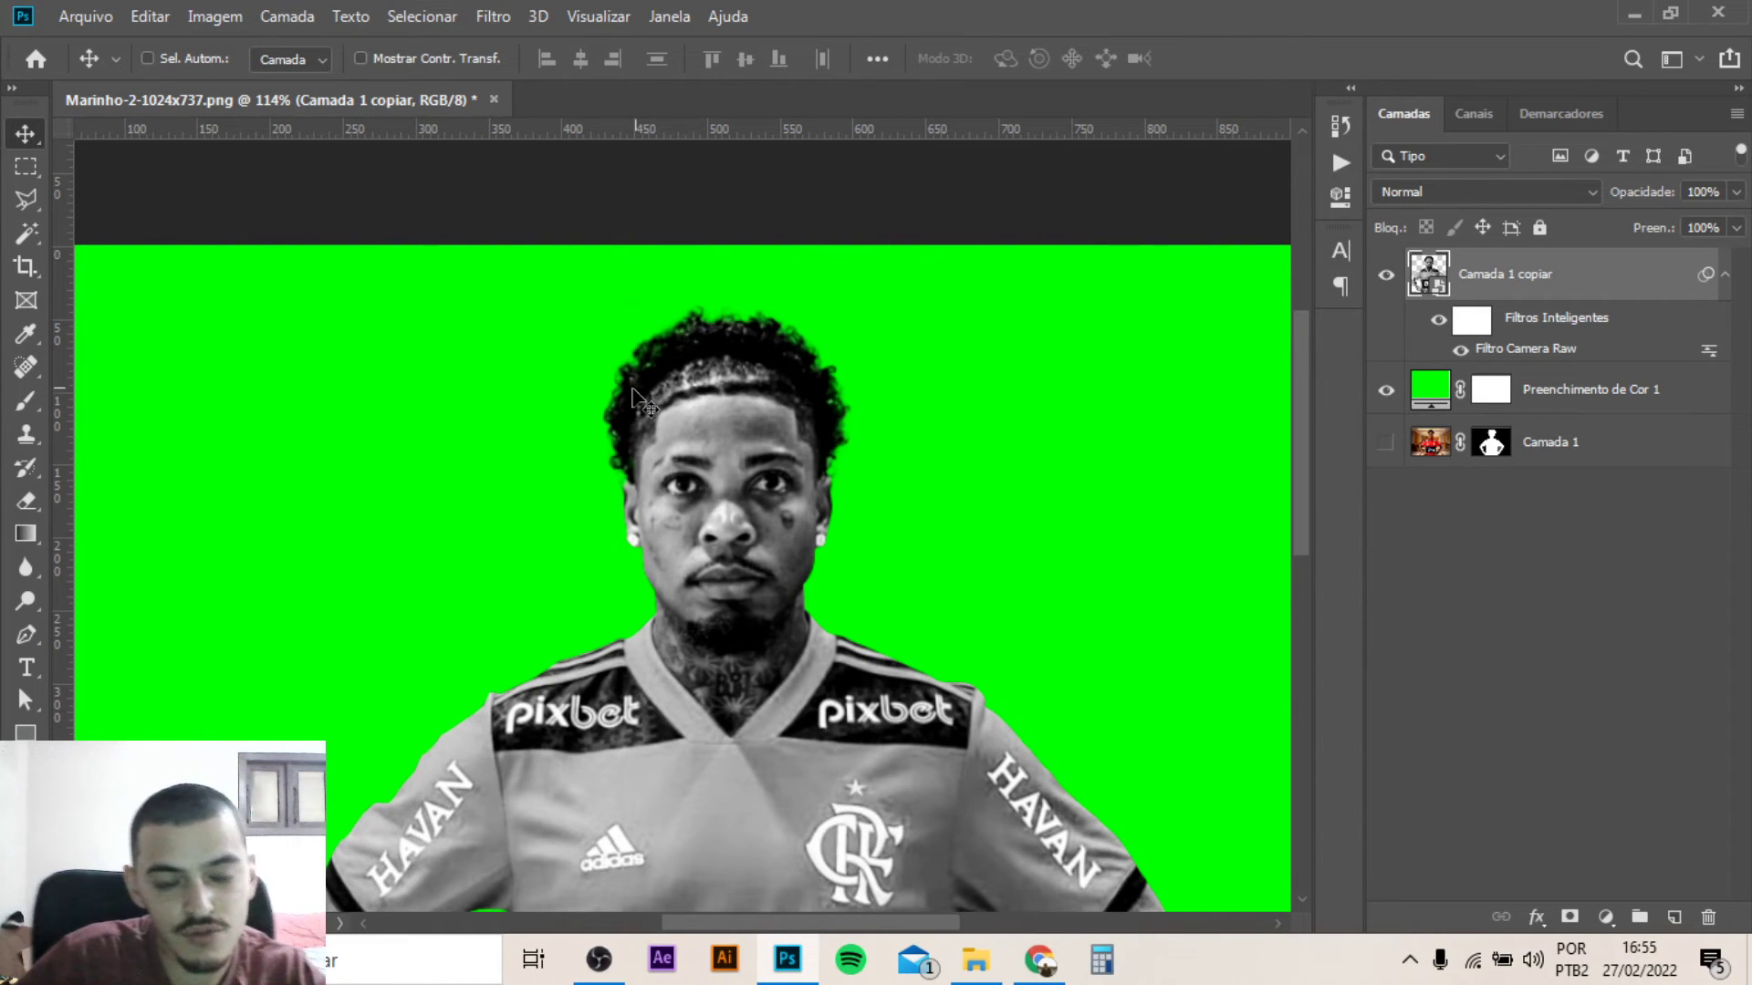
pyautogui.scroll(3, 616, 424)
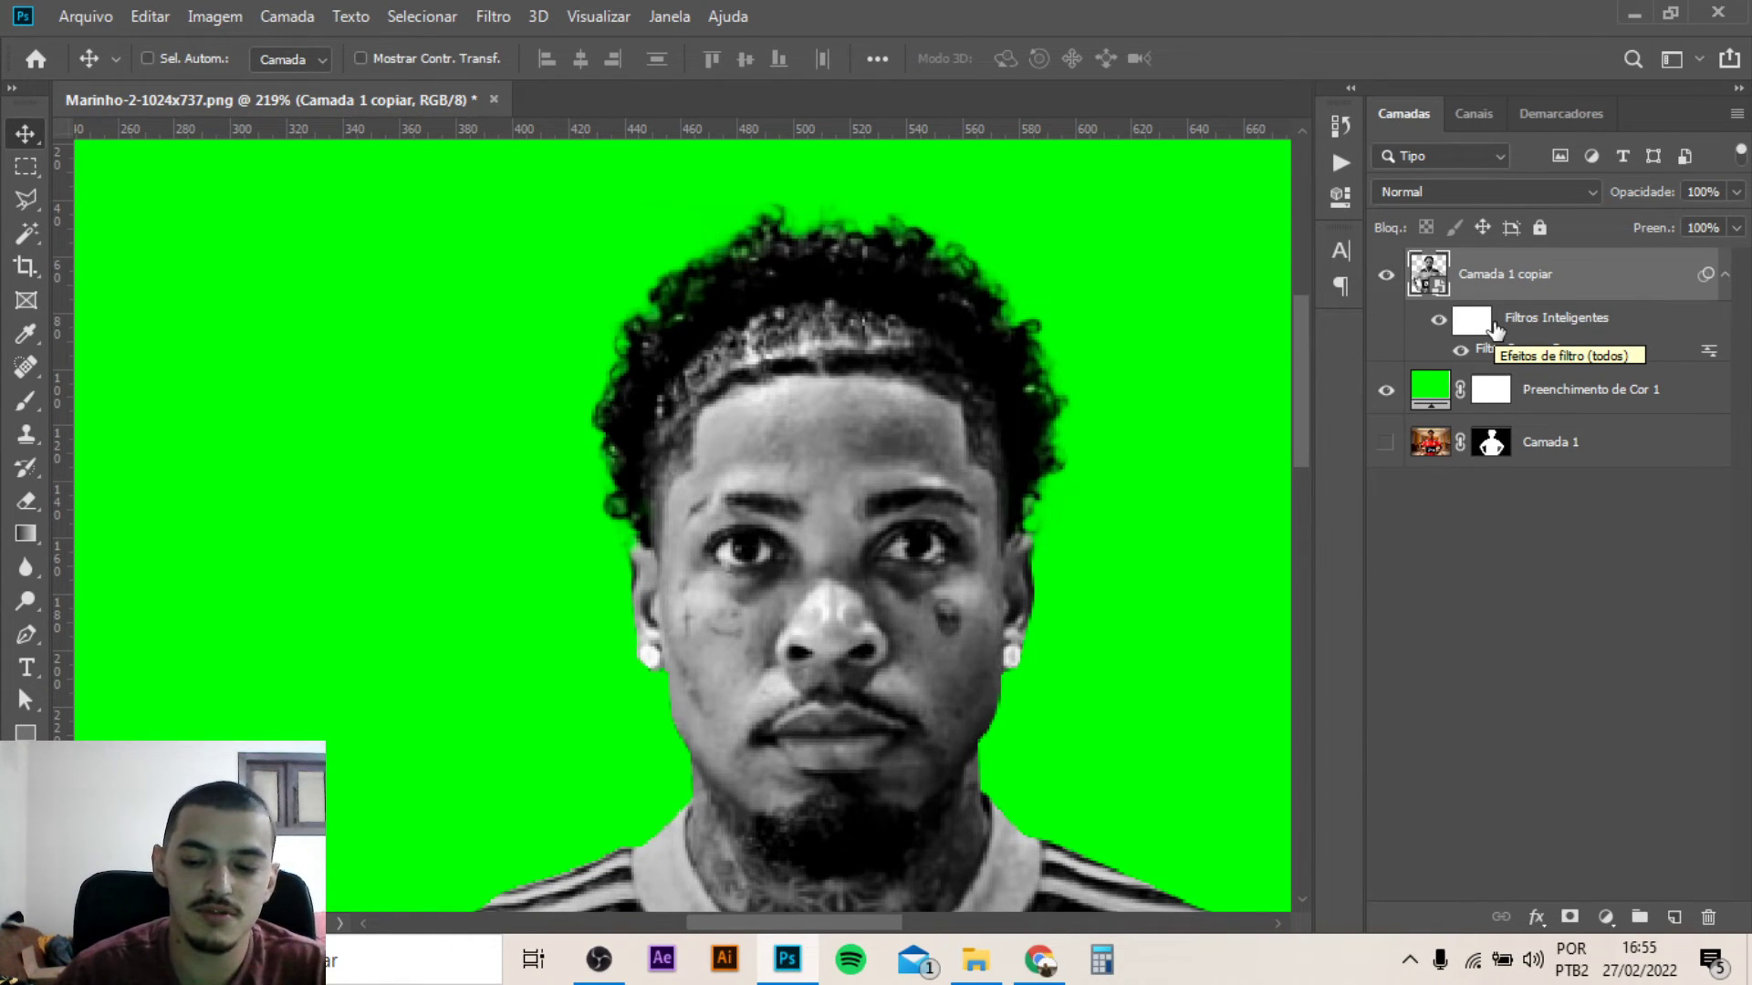
pyautogui.hotkey('ctrl', '0')
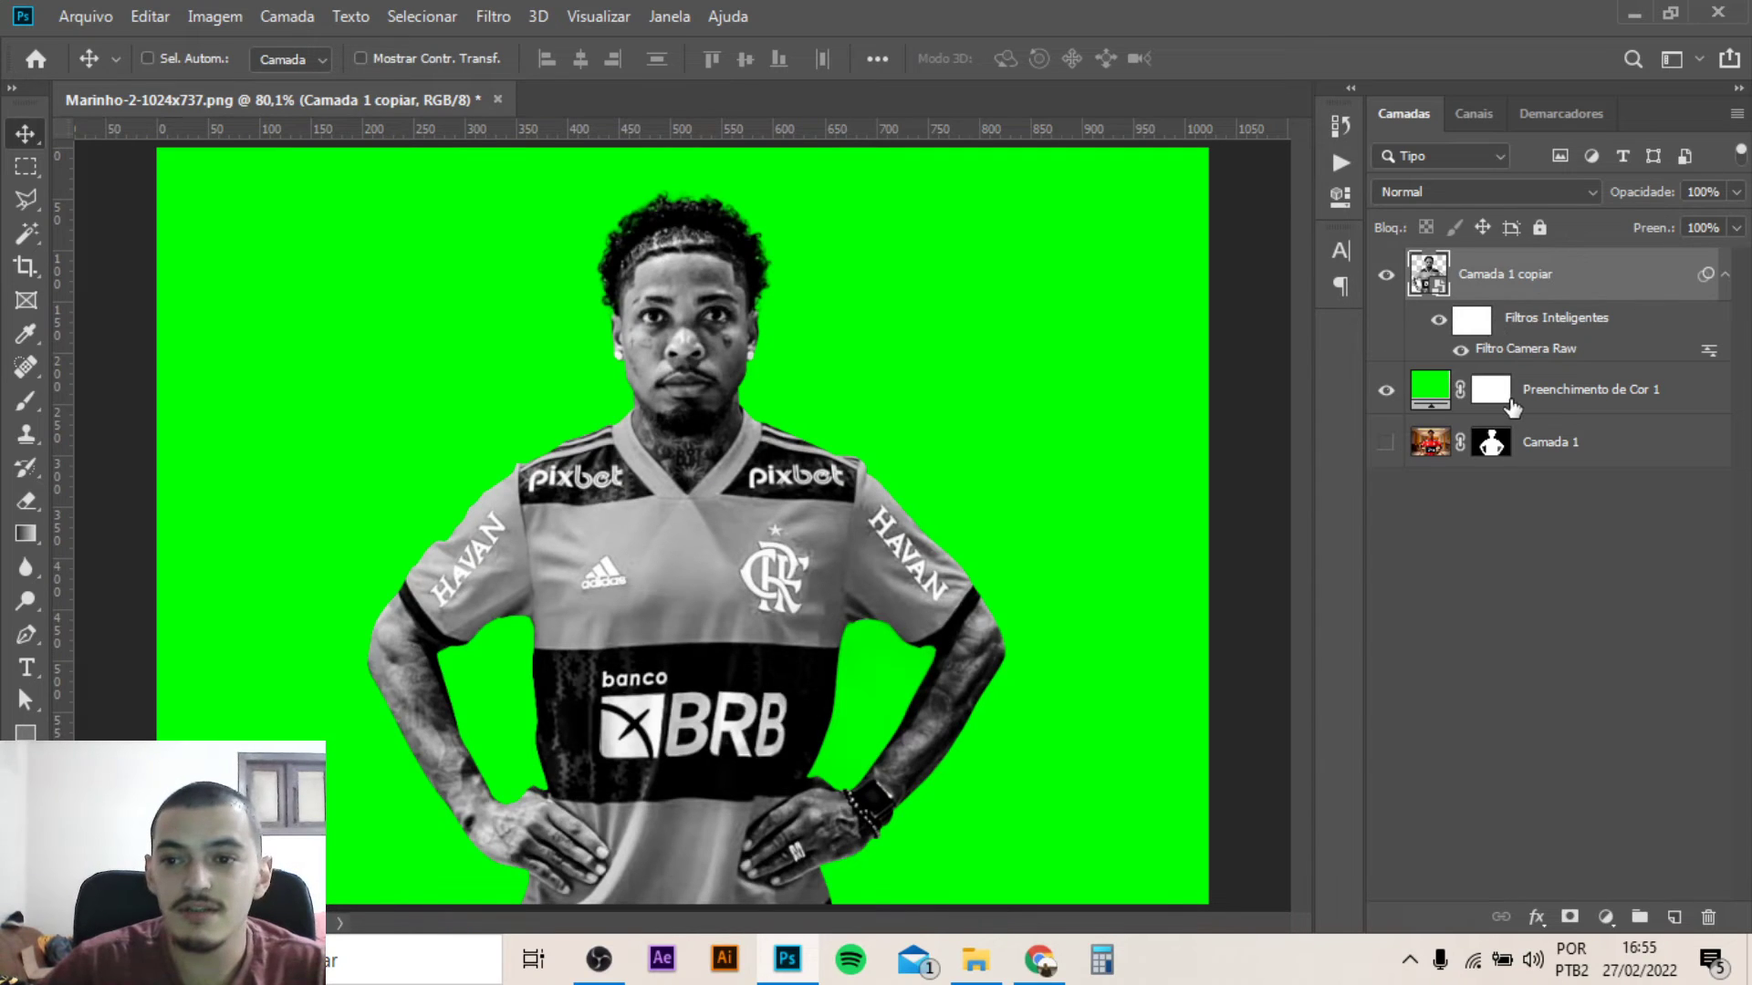
pyautogui.click(1515, 411)
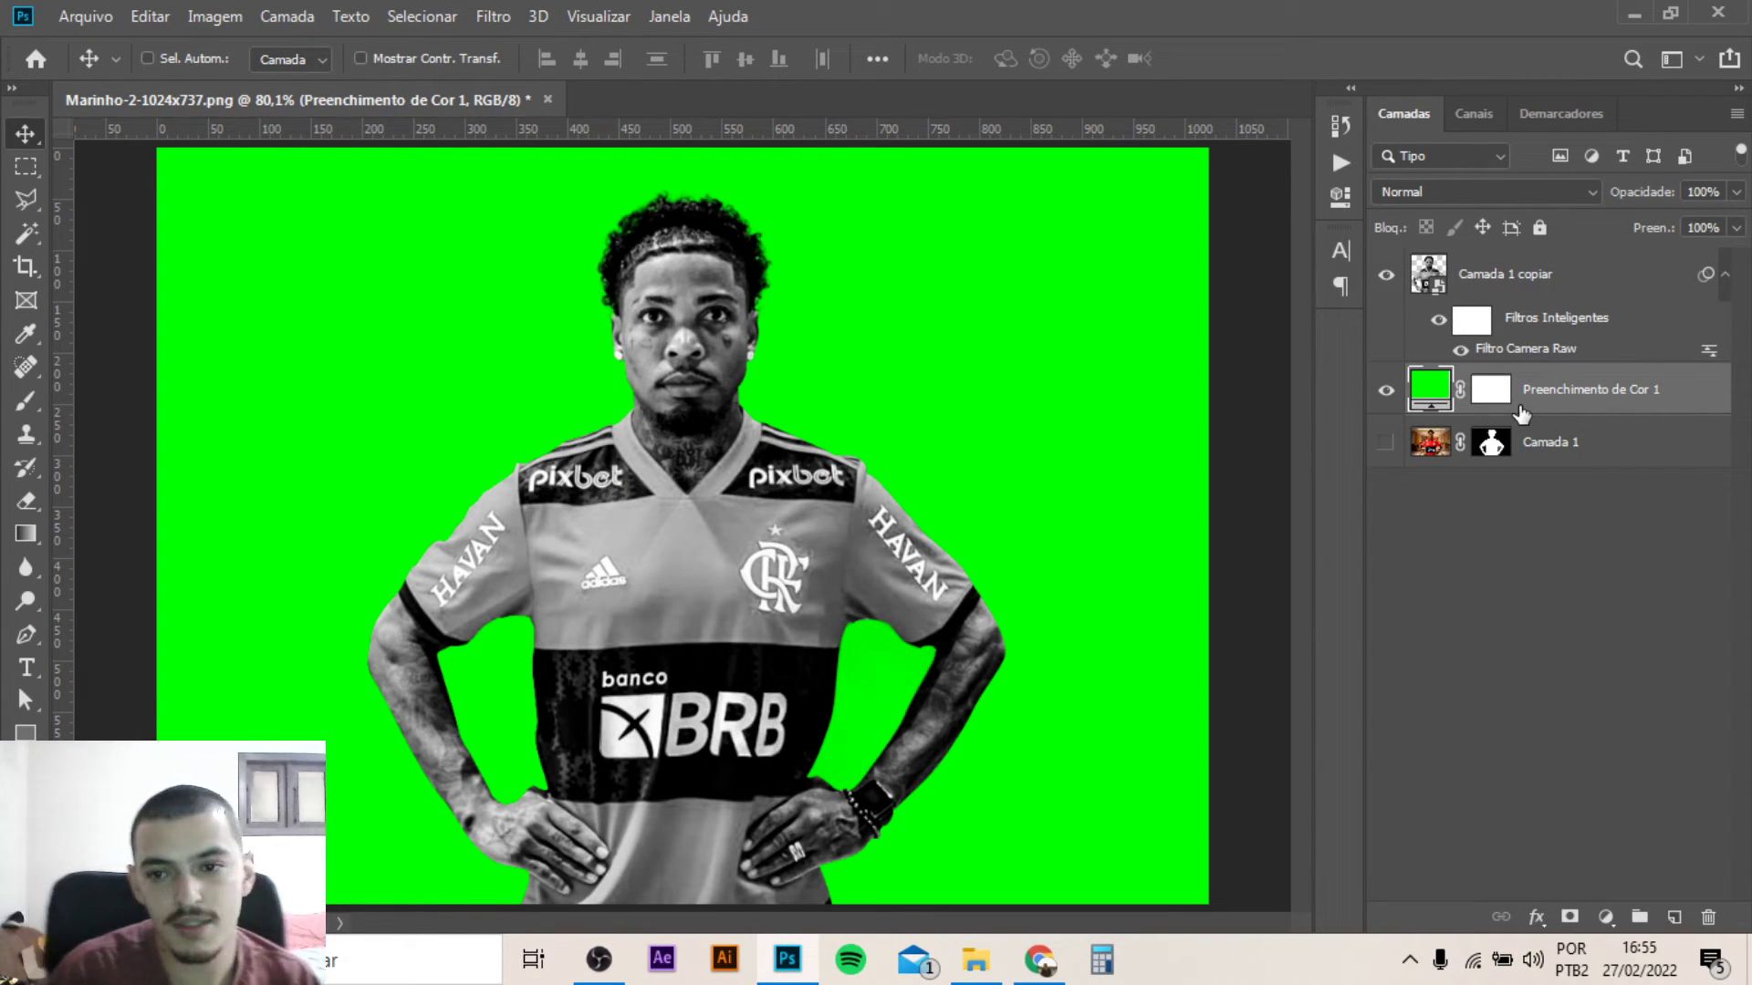
# Delete the Camera Raw smart filter, returning the player to full colour
pyautogui.click(1386, 391)
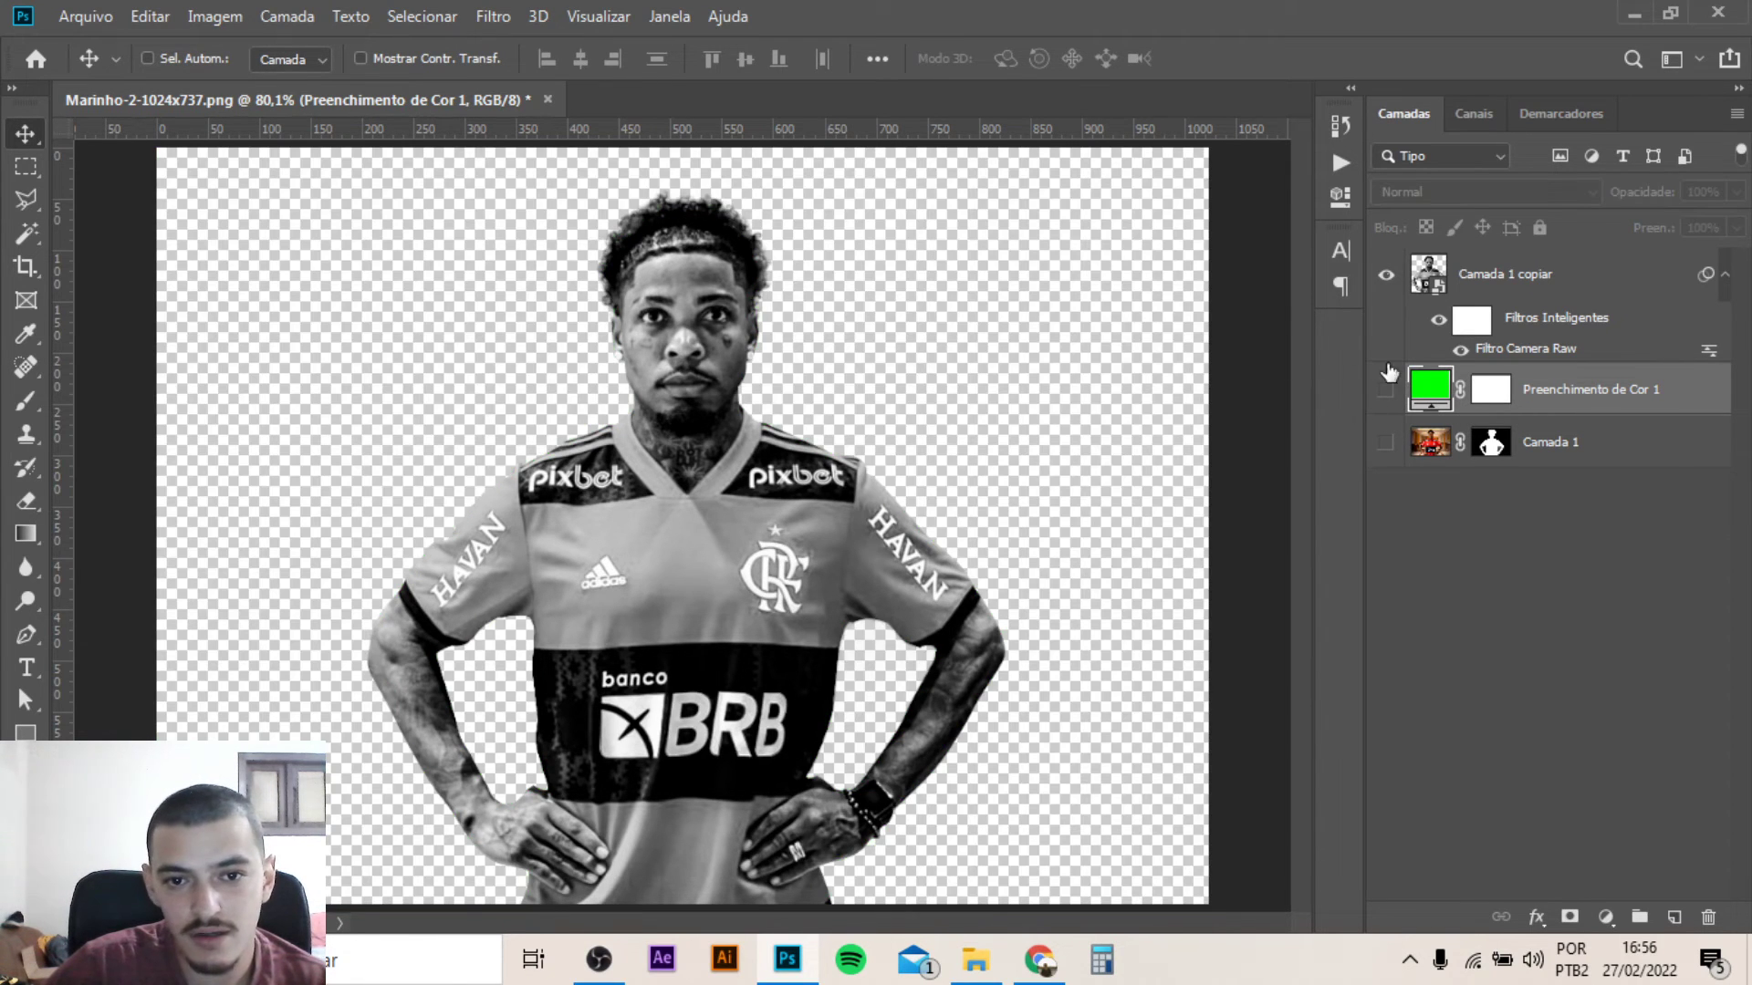
pyautogui.click(1388, 444)
pyautogui.rightClick(1599, 319)
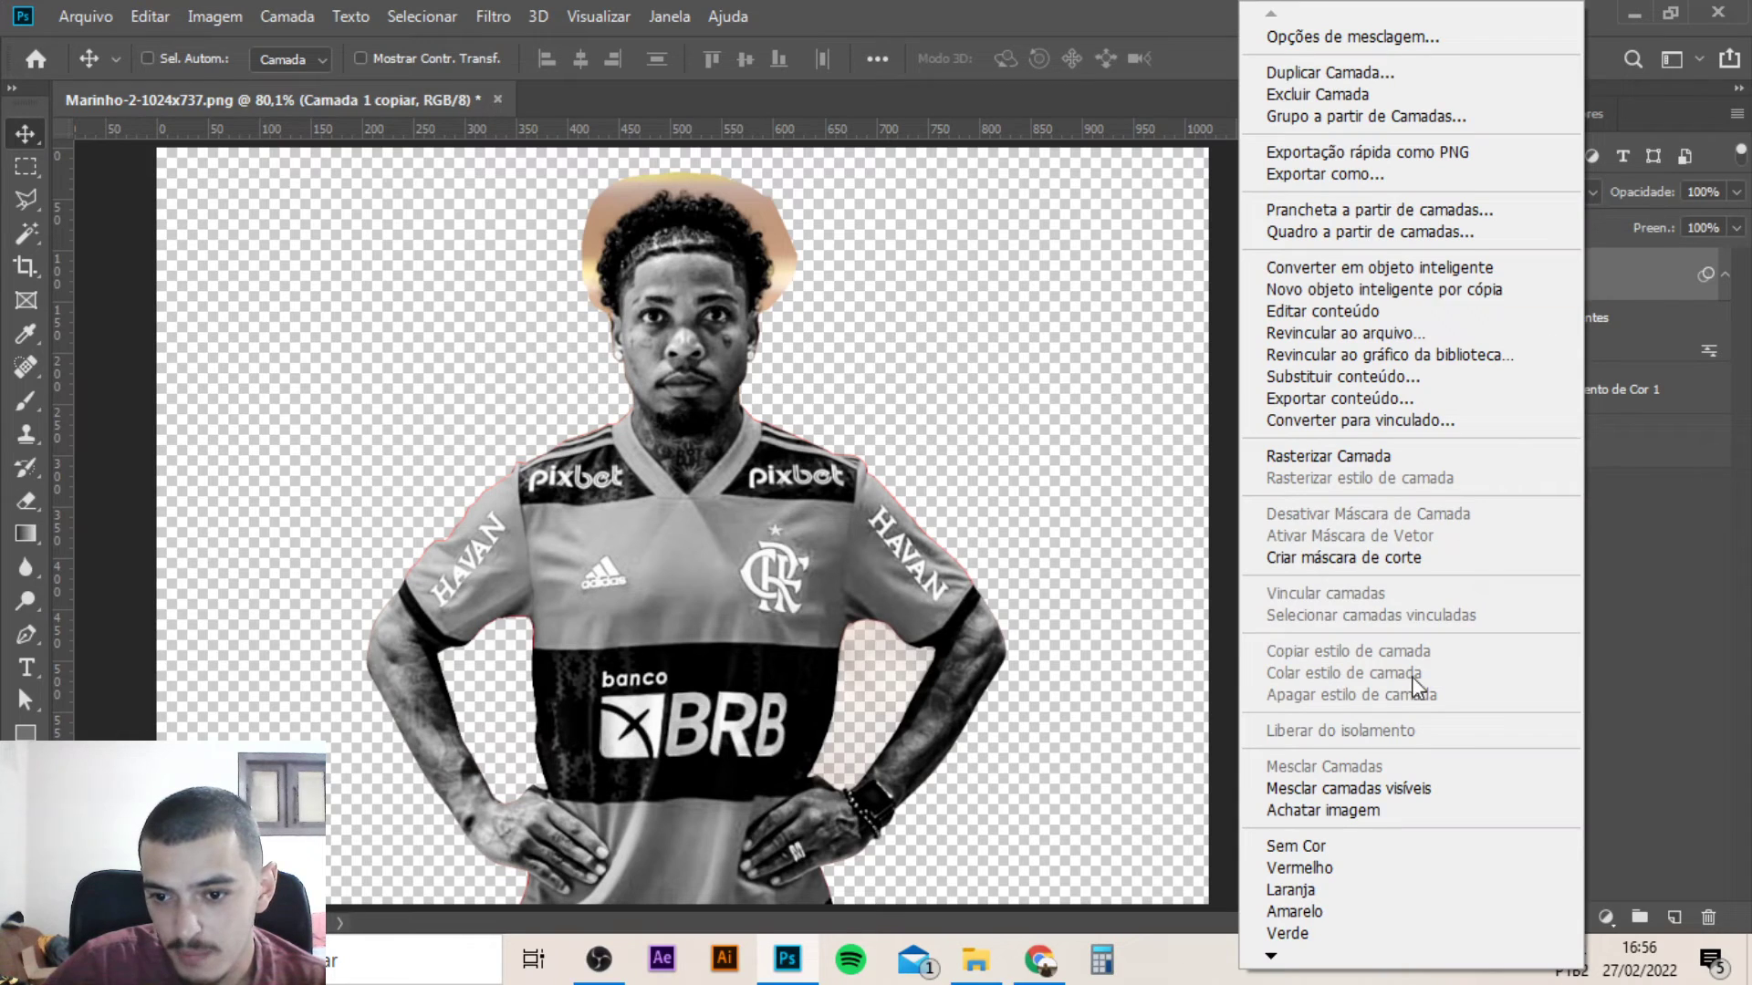
pyautogui.click(1630, 291)
pyautogui.rightClick(1623, 303)
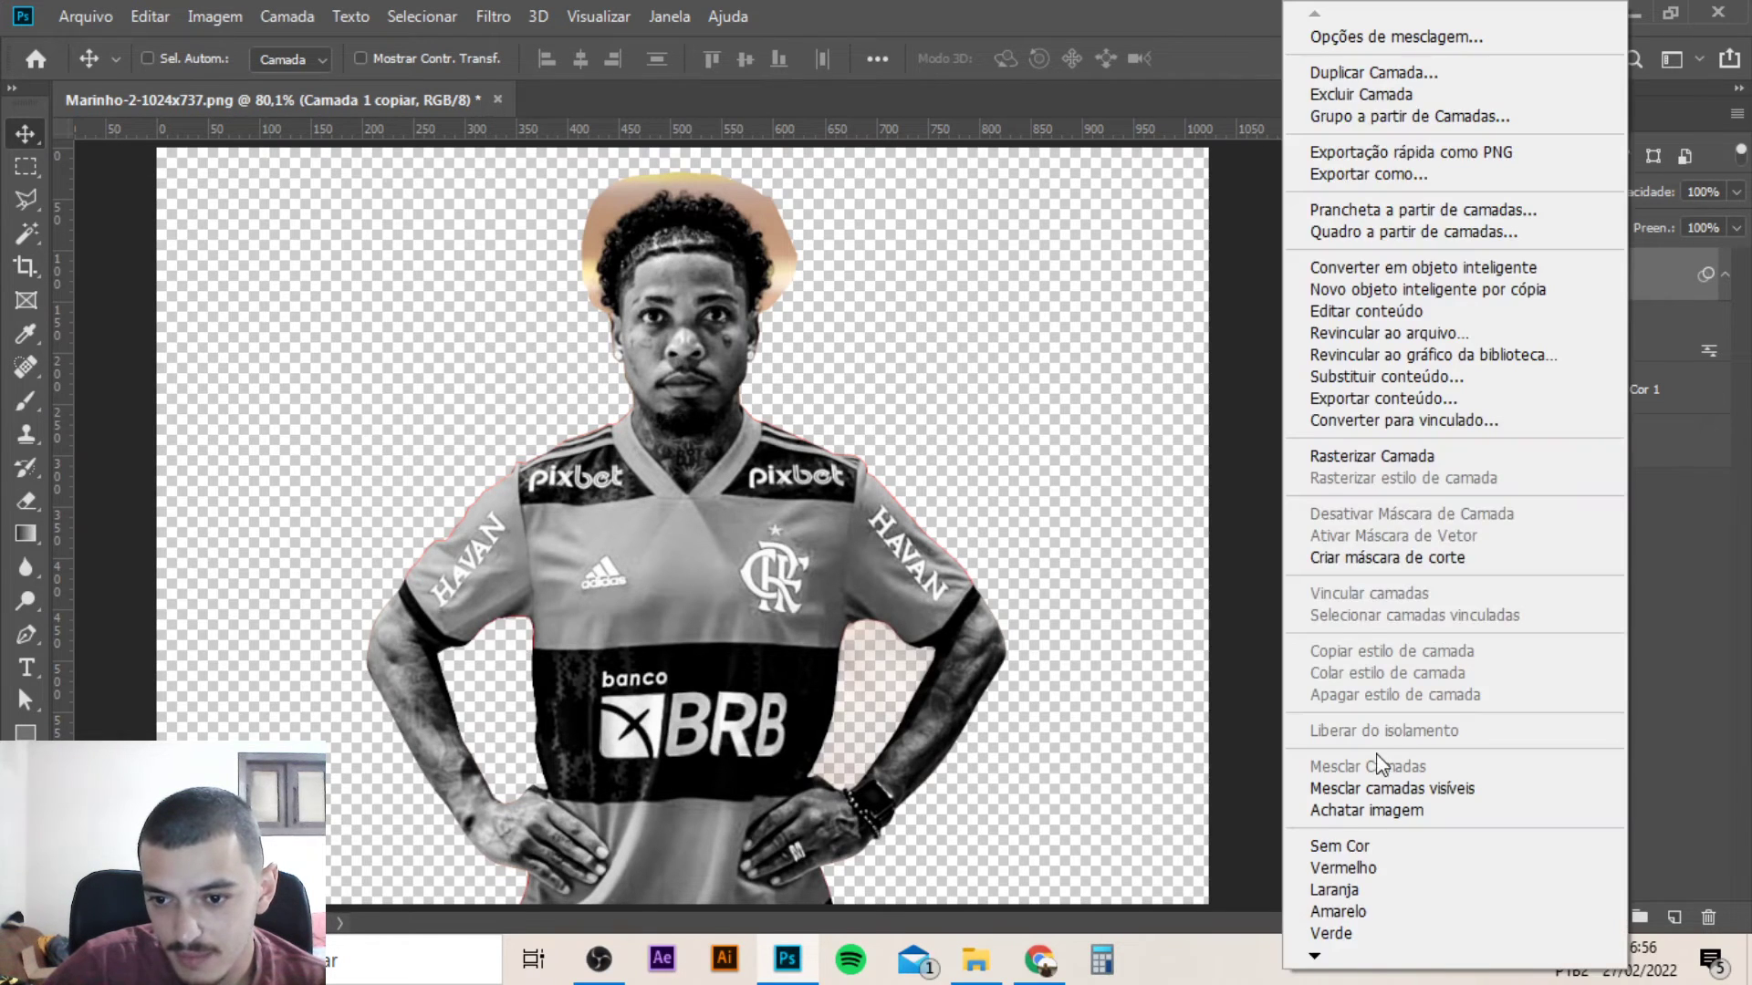
pyautogui.click(1666, 531)
pyautogui.rightClick(1704, 275)
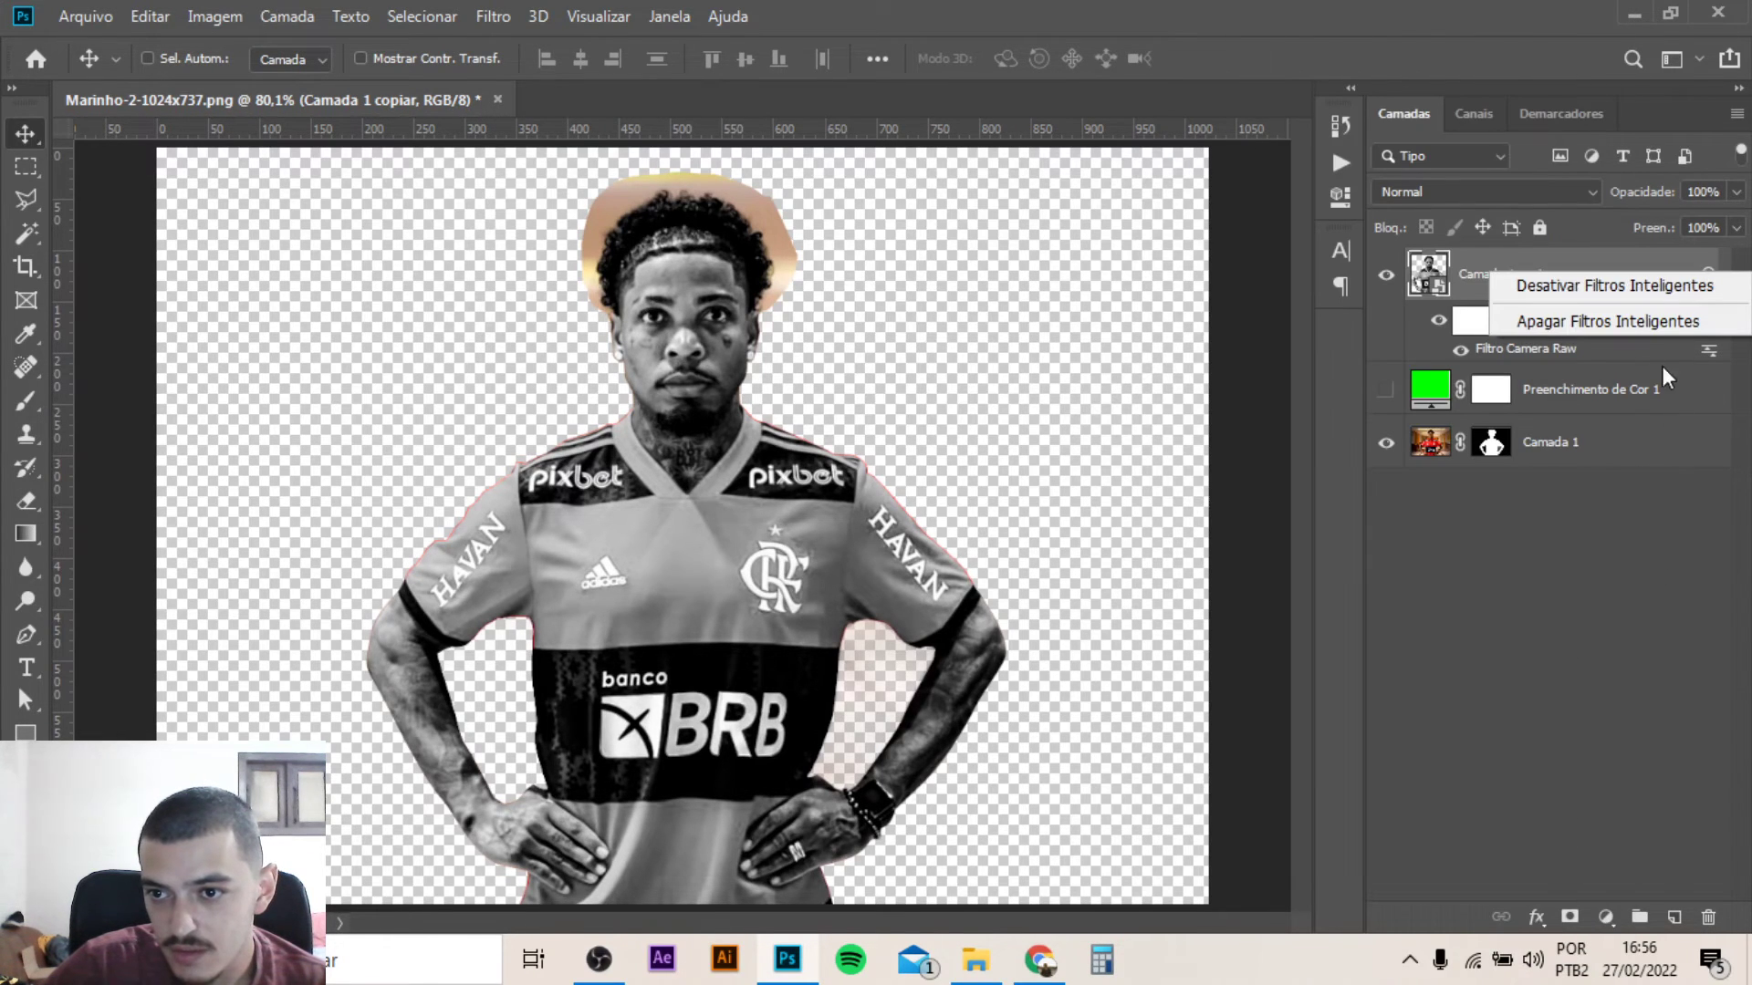
pyautogui.click(1609, 323)
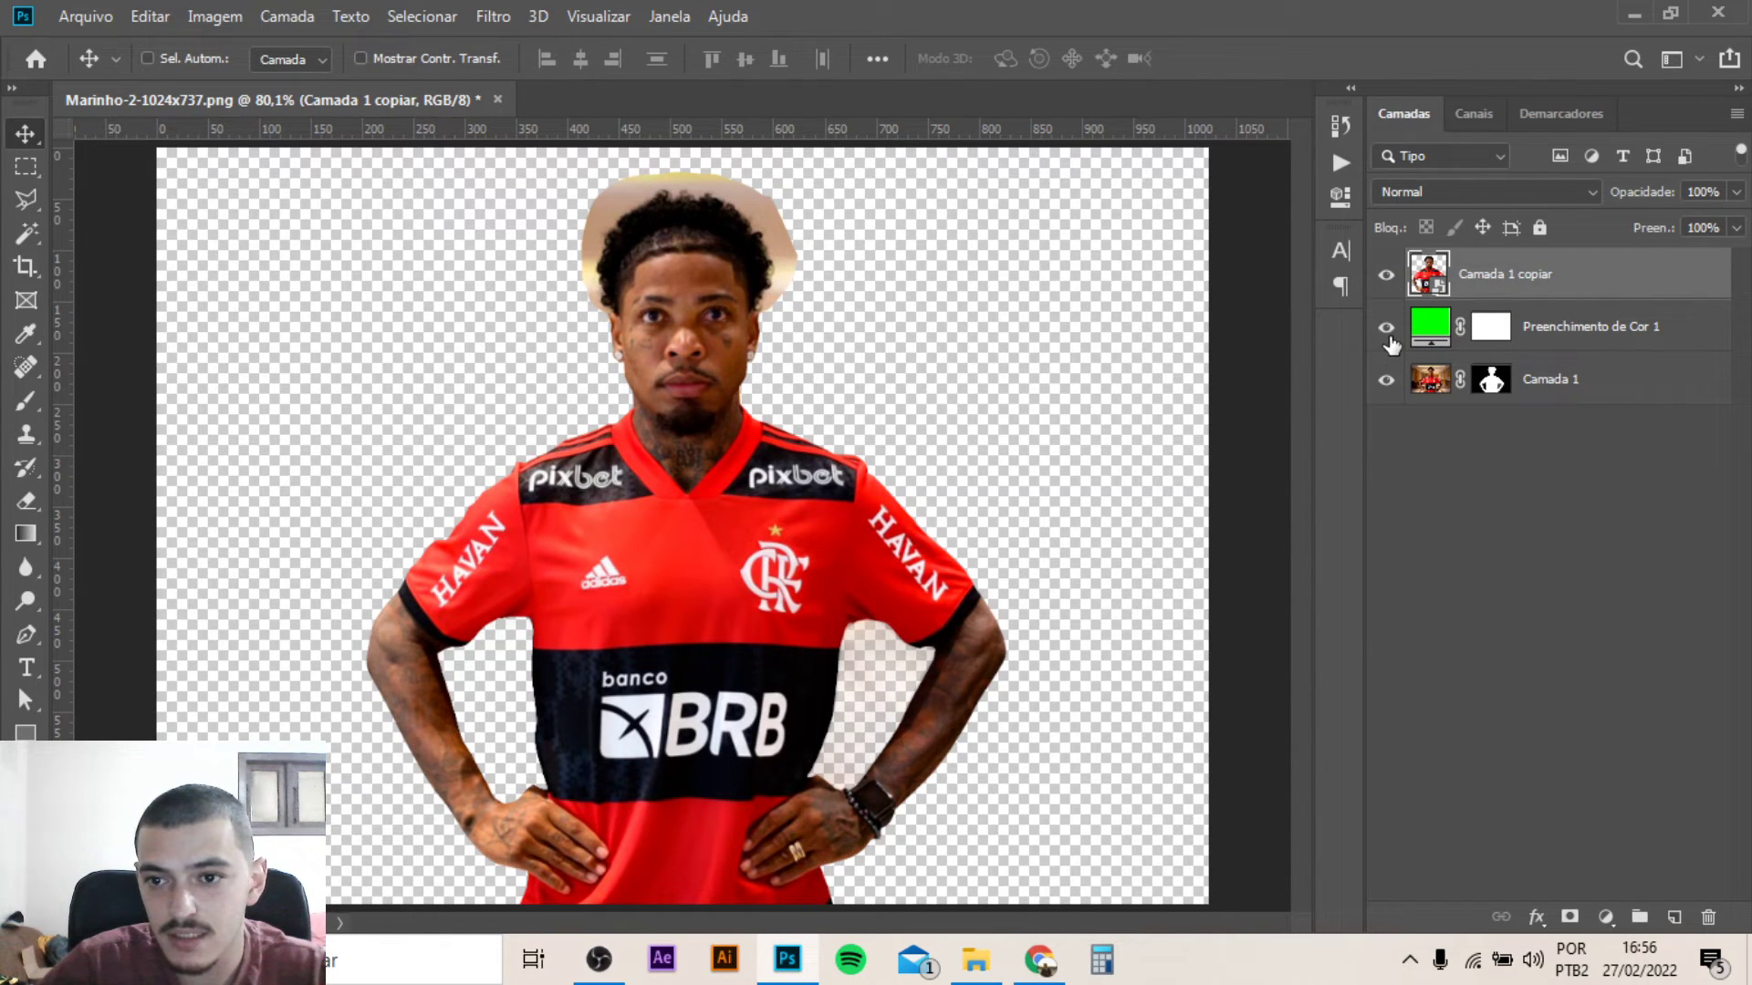
# Hide the green fill layer and delete the original Camada 1 layer
pyautogui.click(1386, 328)
pyautogui.click(1386, 328)
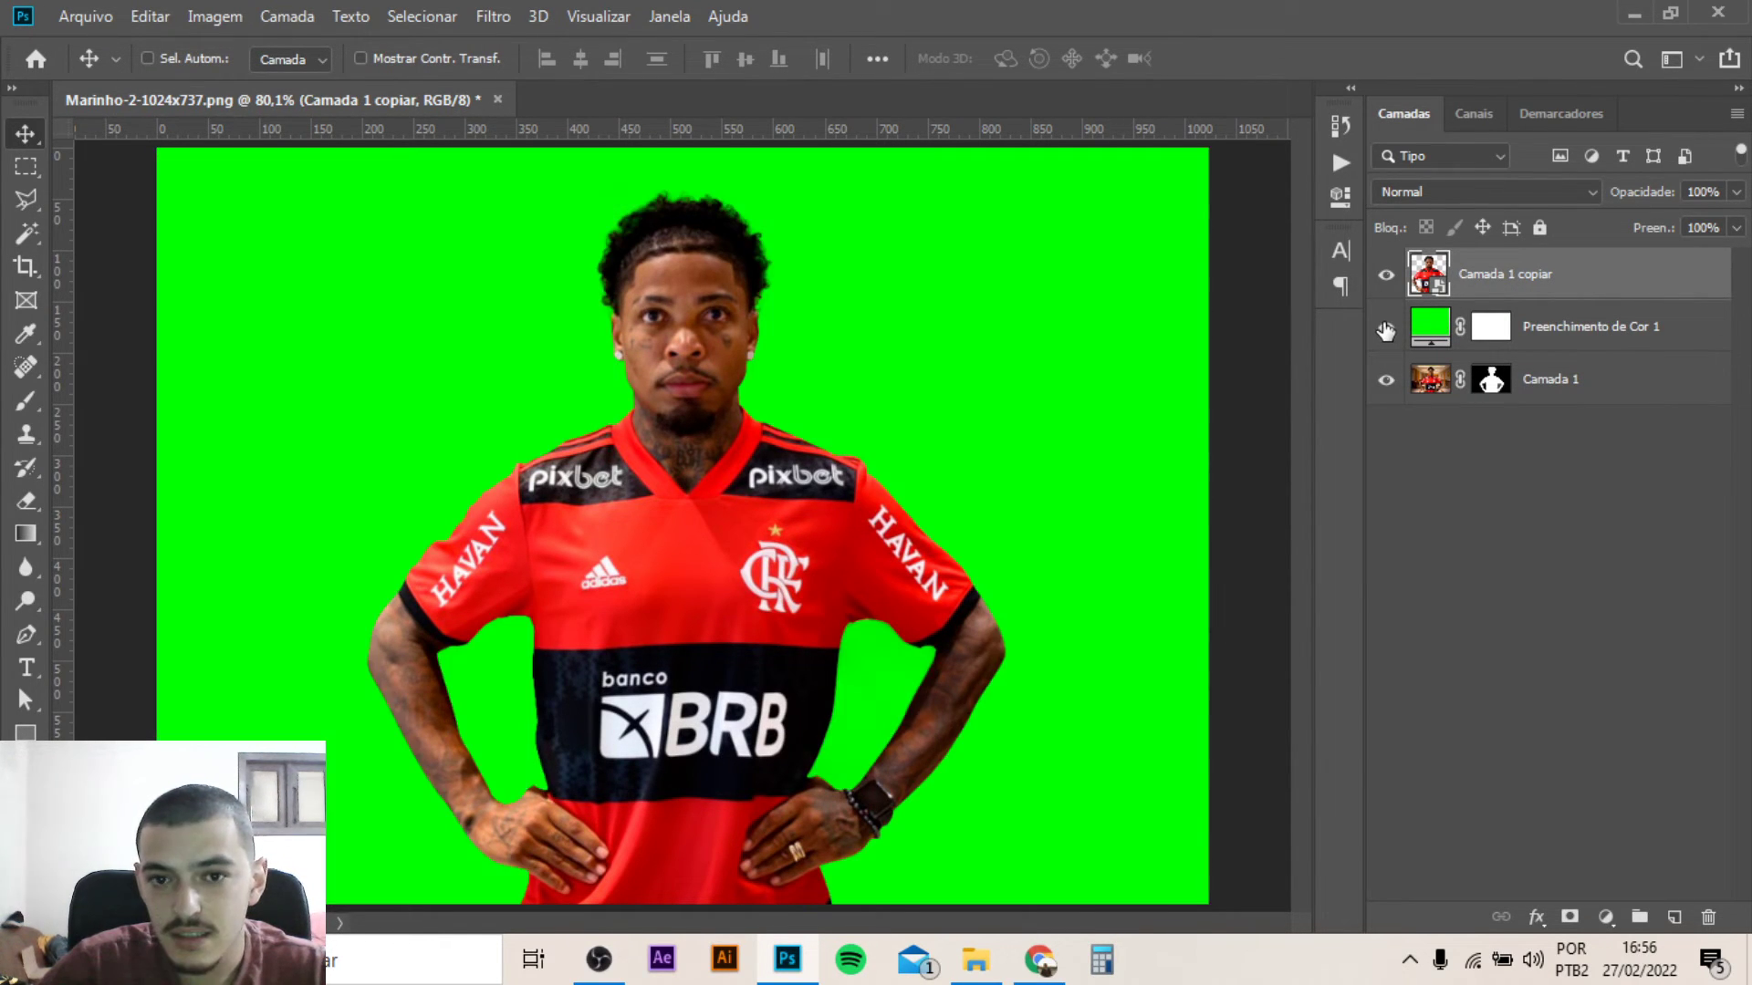
pyautogui.click(1385, 329)
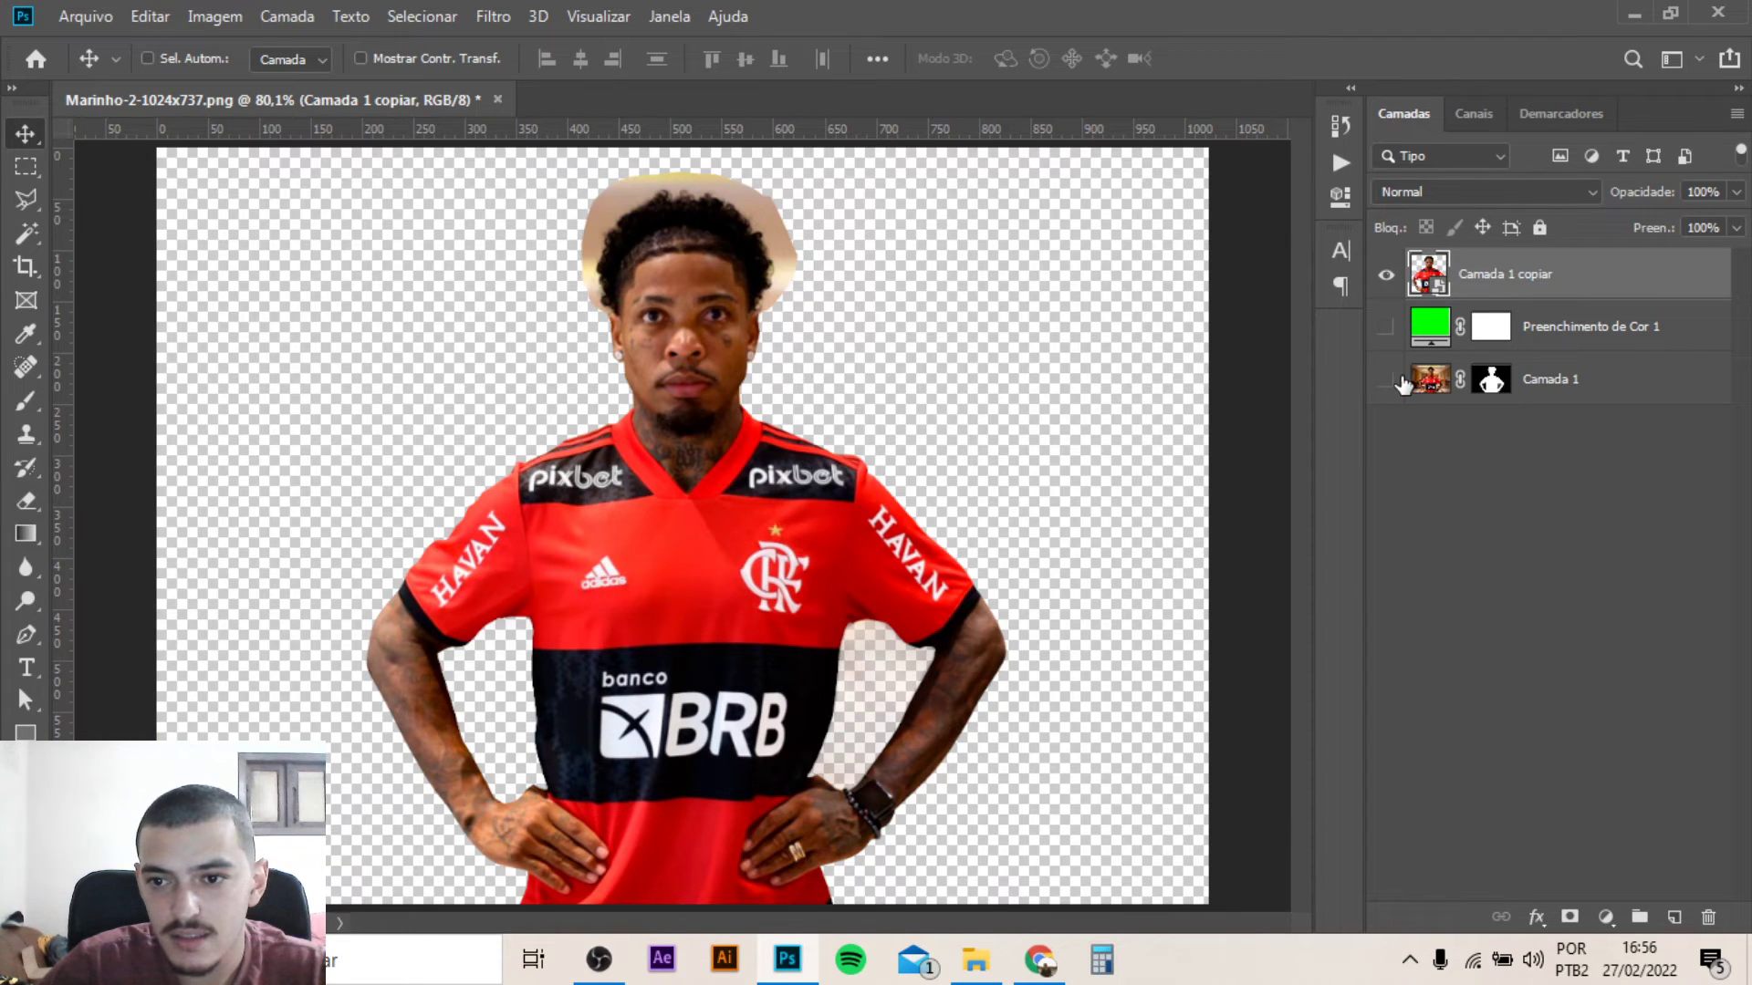
pyautogui.rightClick(1599, 383)
pyautogui.click(1622, 392)
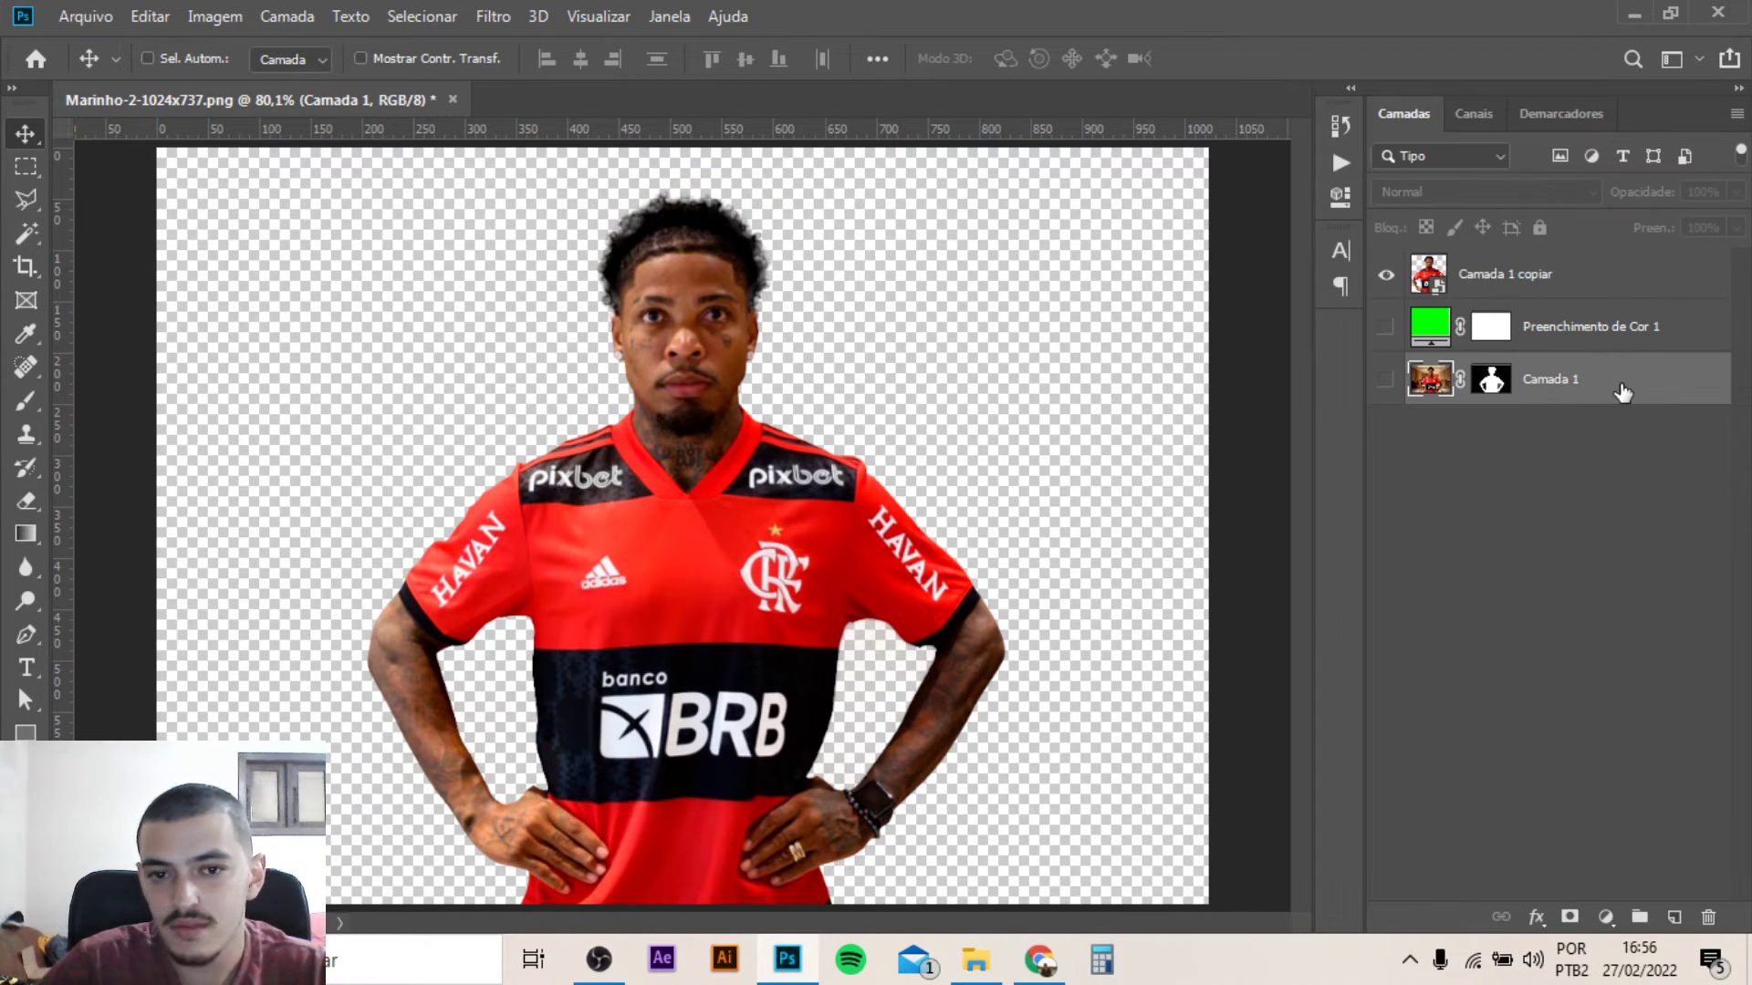
pyautogui.press('Delete')
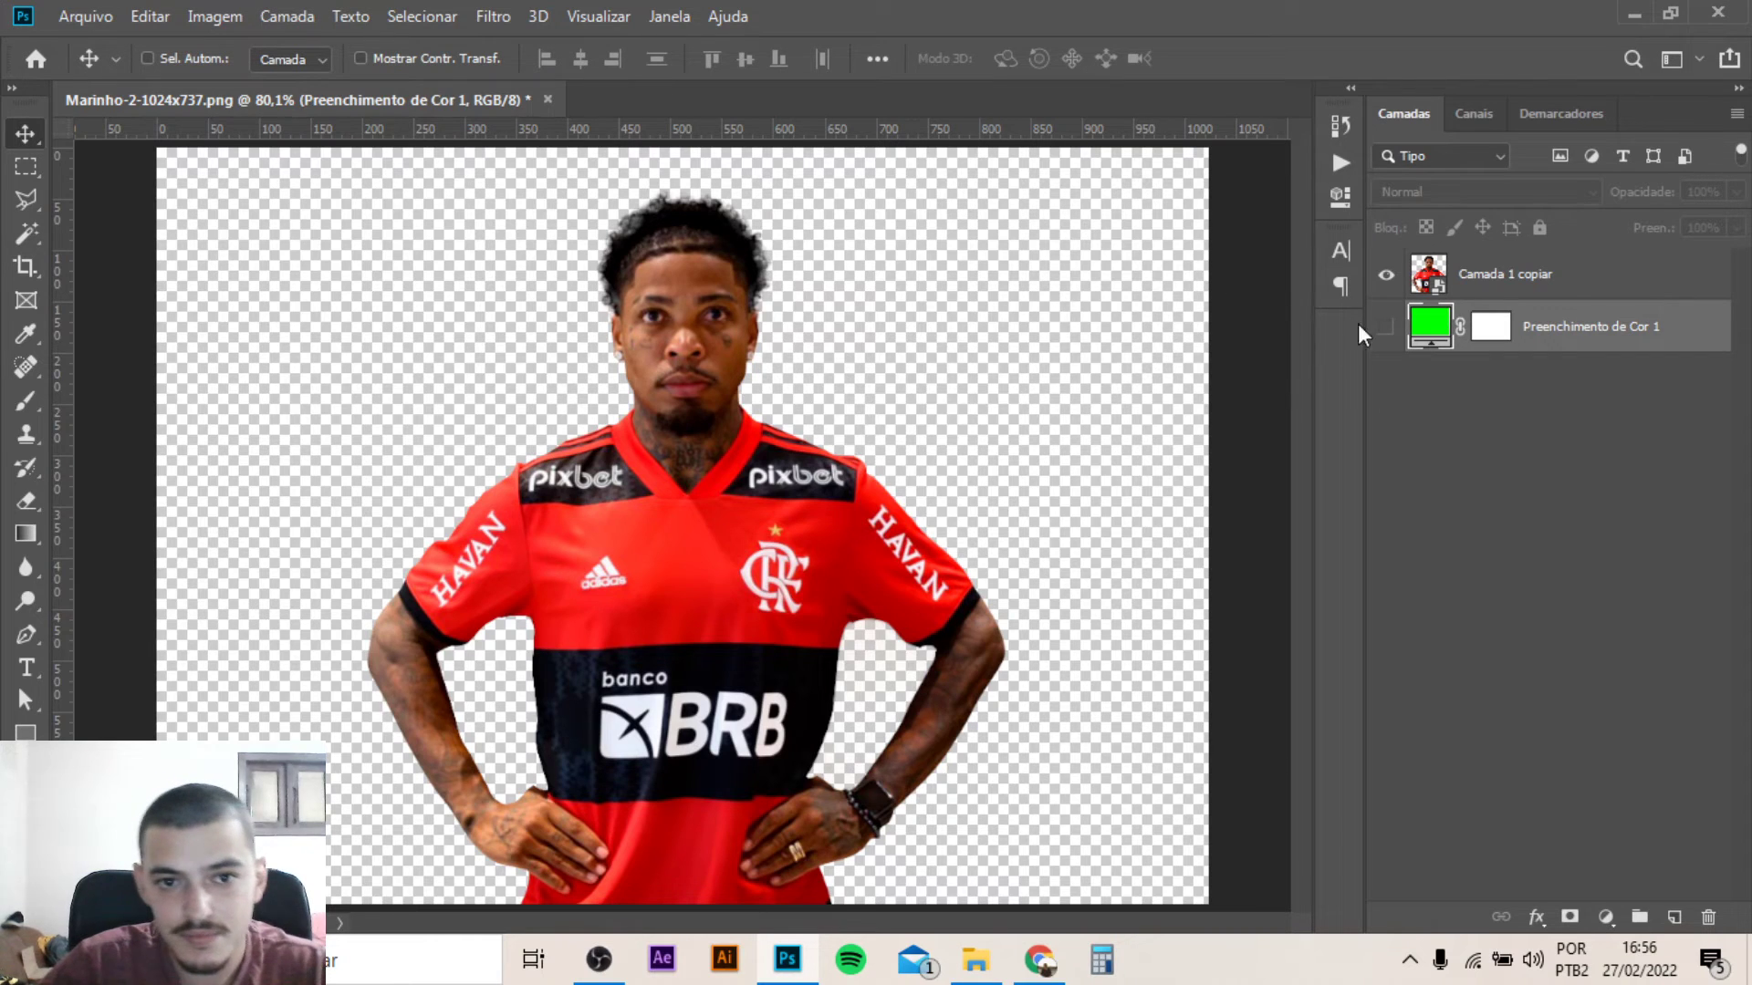
# Zoom in to inspect the cutout's hair edges up close
pyautogui.scroll(1, 782, 253)
pyautogui.scroll(2, 763, 266)
pyautogui.scroll(-3, 730, 292)
pyautogui.scroll(-1, 654, 324)
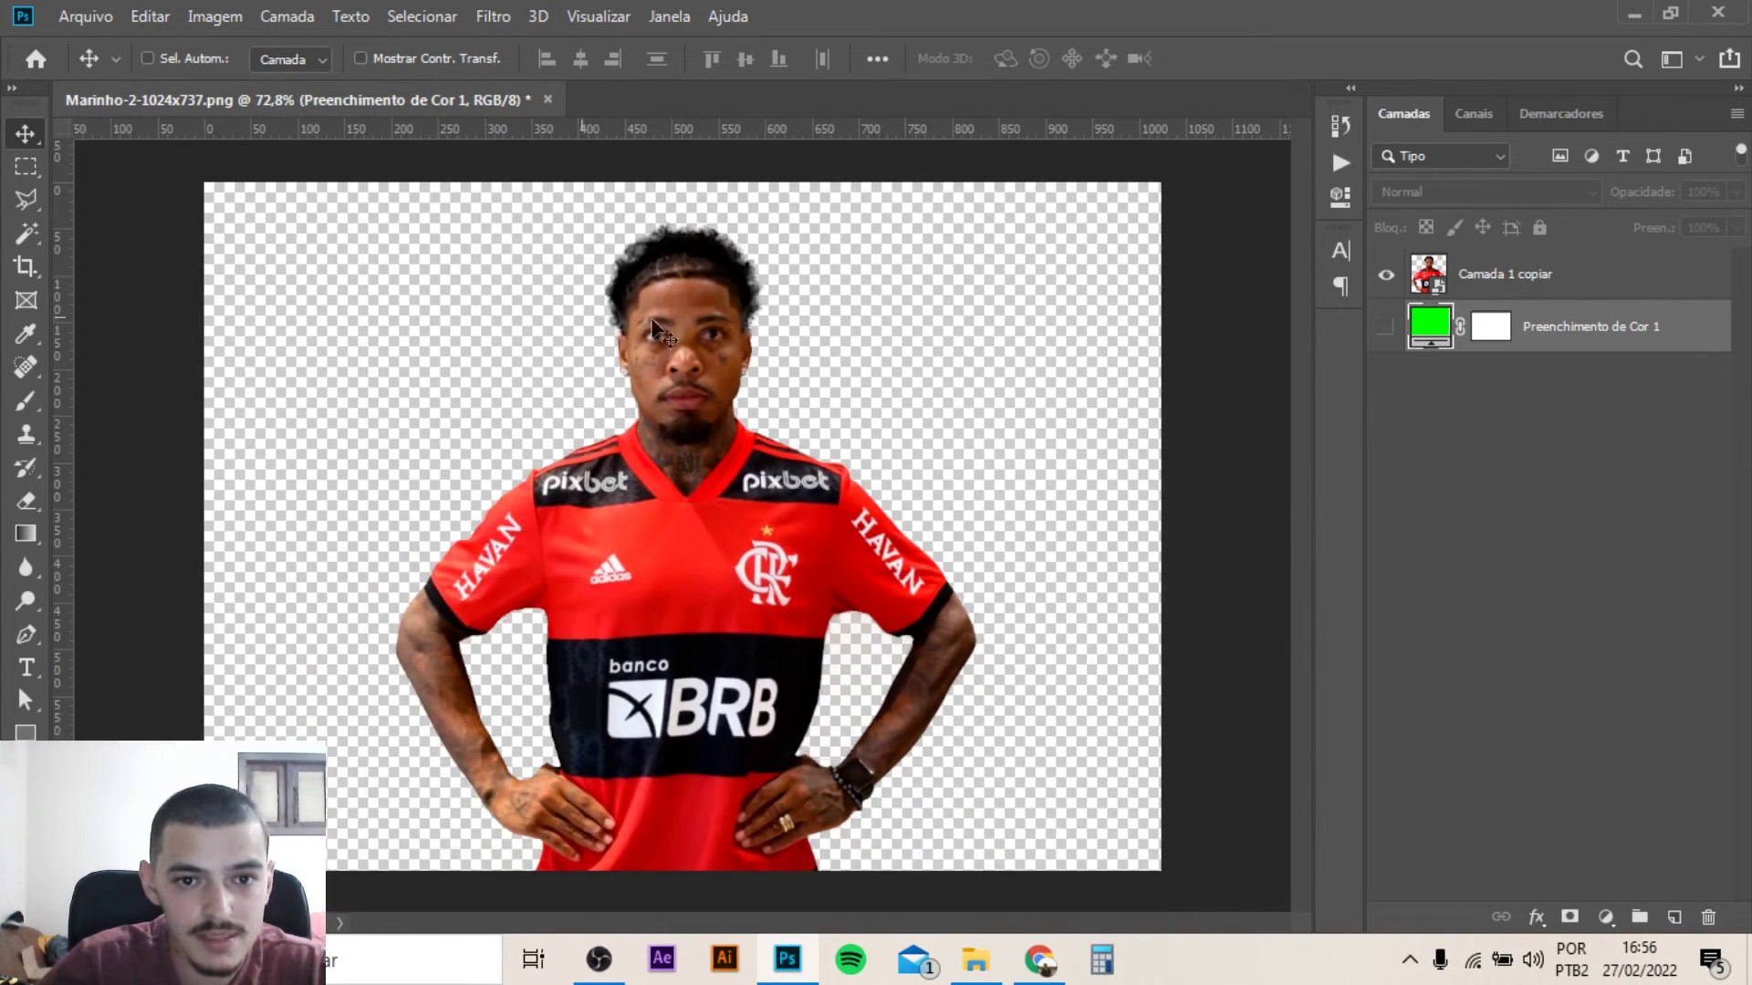
pyautogui.scroll(2, 670, 290)
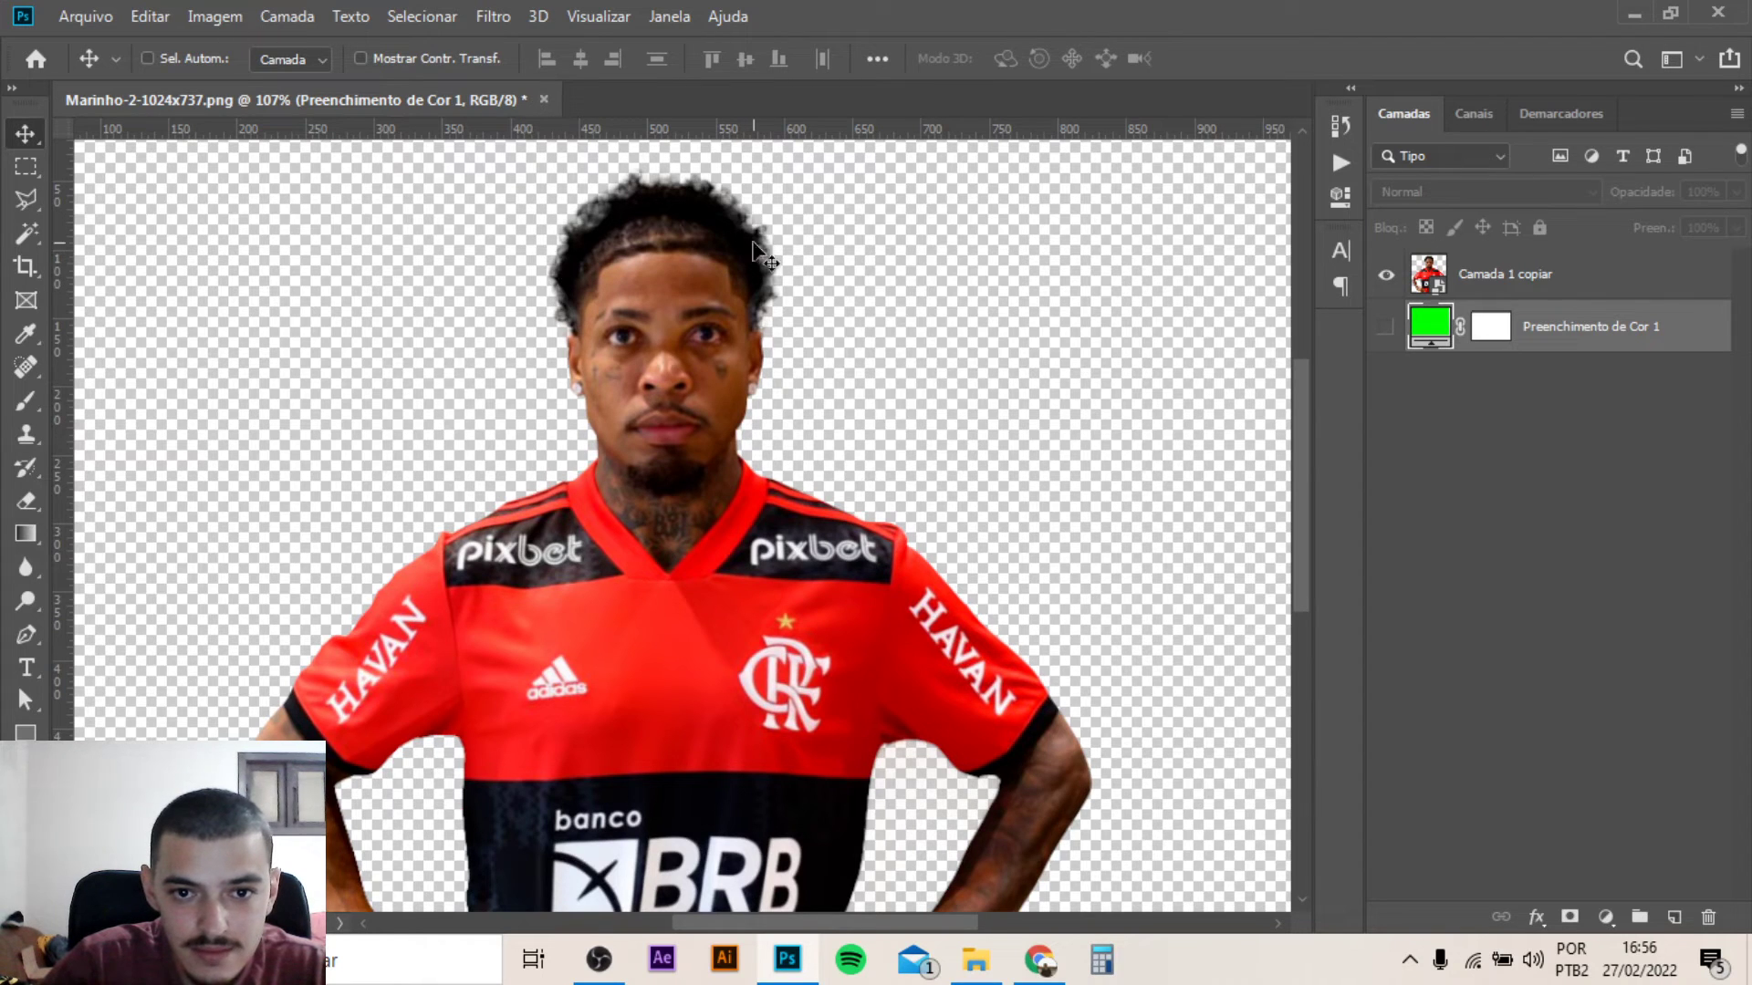
pyautogui.scroll(1, 784, 288)
pyautogui.scroll(3, 771, 278)
# Zoom back out and switch to the Chrome browser showing the Instagram profile
pyautogui.scroll(3, 757, 273)
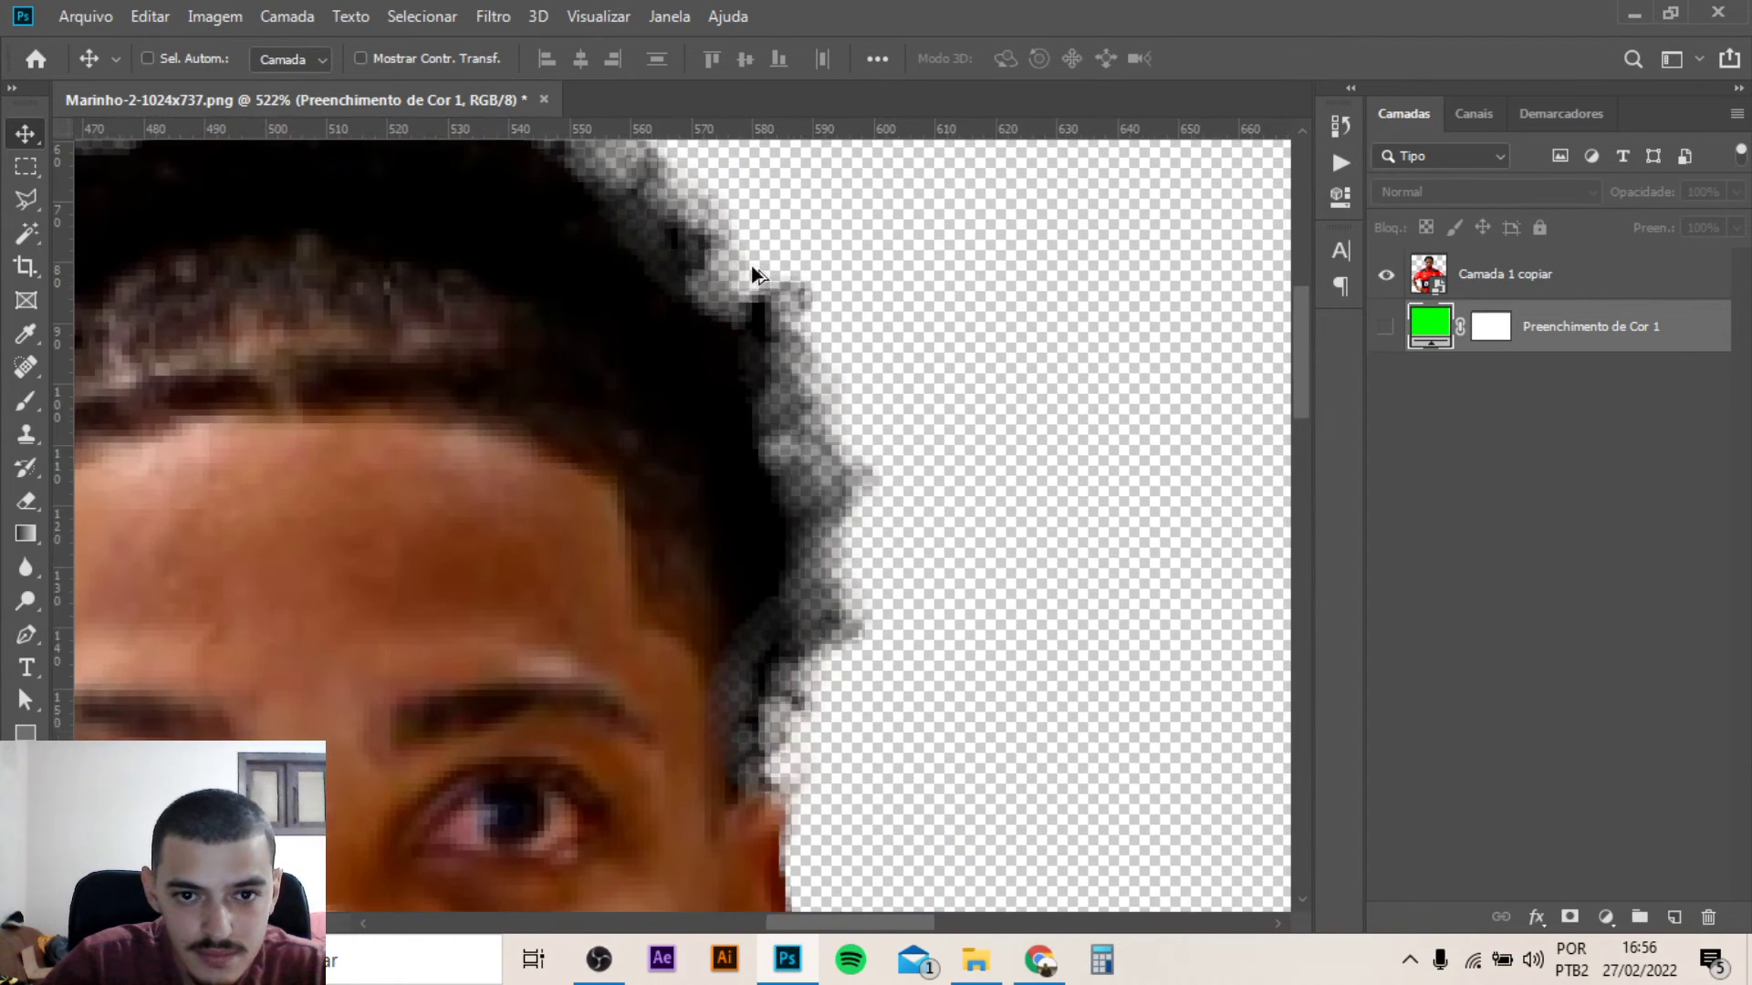
pyautogui.scroll(1, 753, 274)
pyautogui.scroll(-3, 754, 278)
pyautogui.scroll(-2, 693, 301)
pyautogui.scroll(-1, 630, 324)
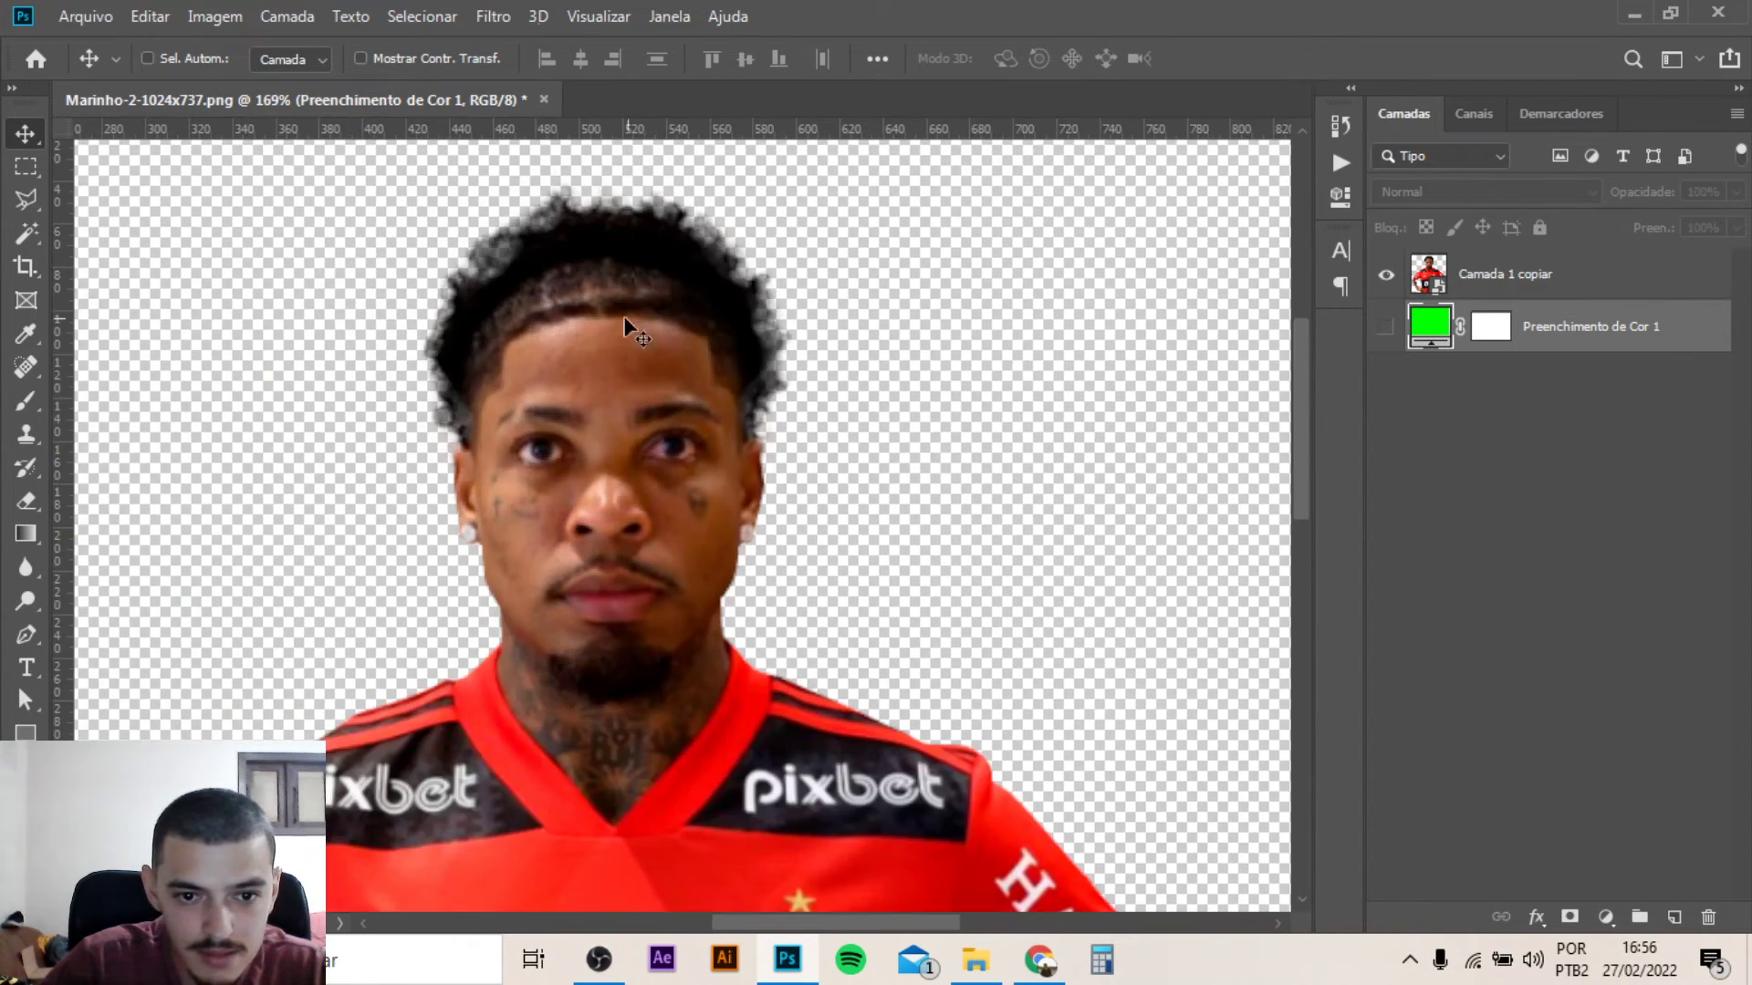
pyautogui.scroll(-2, 711, 871)
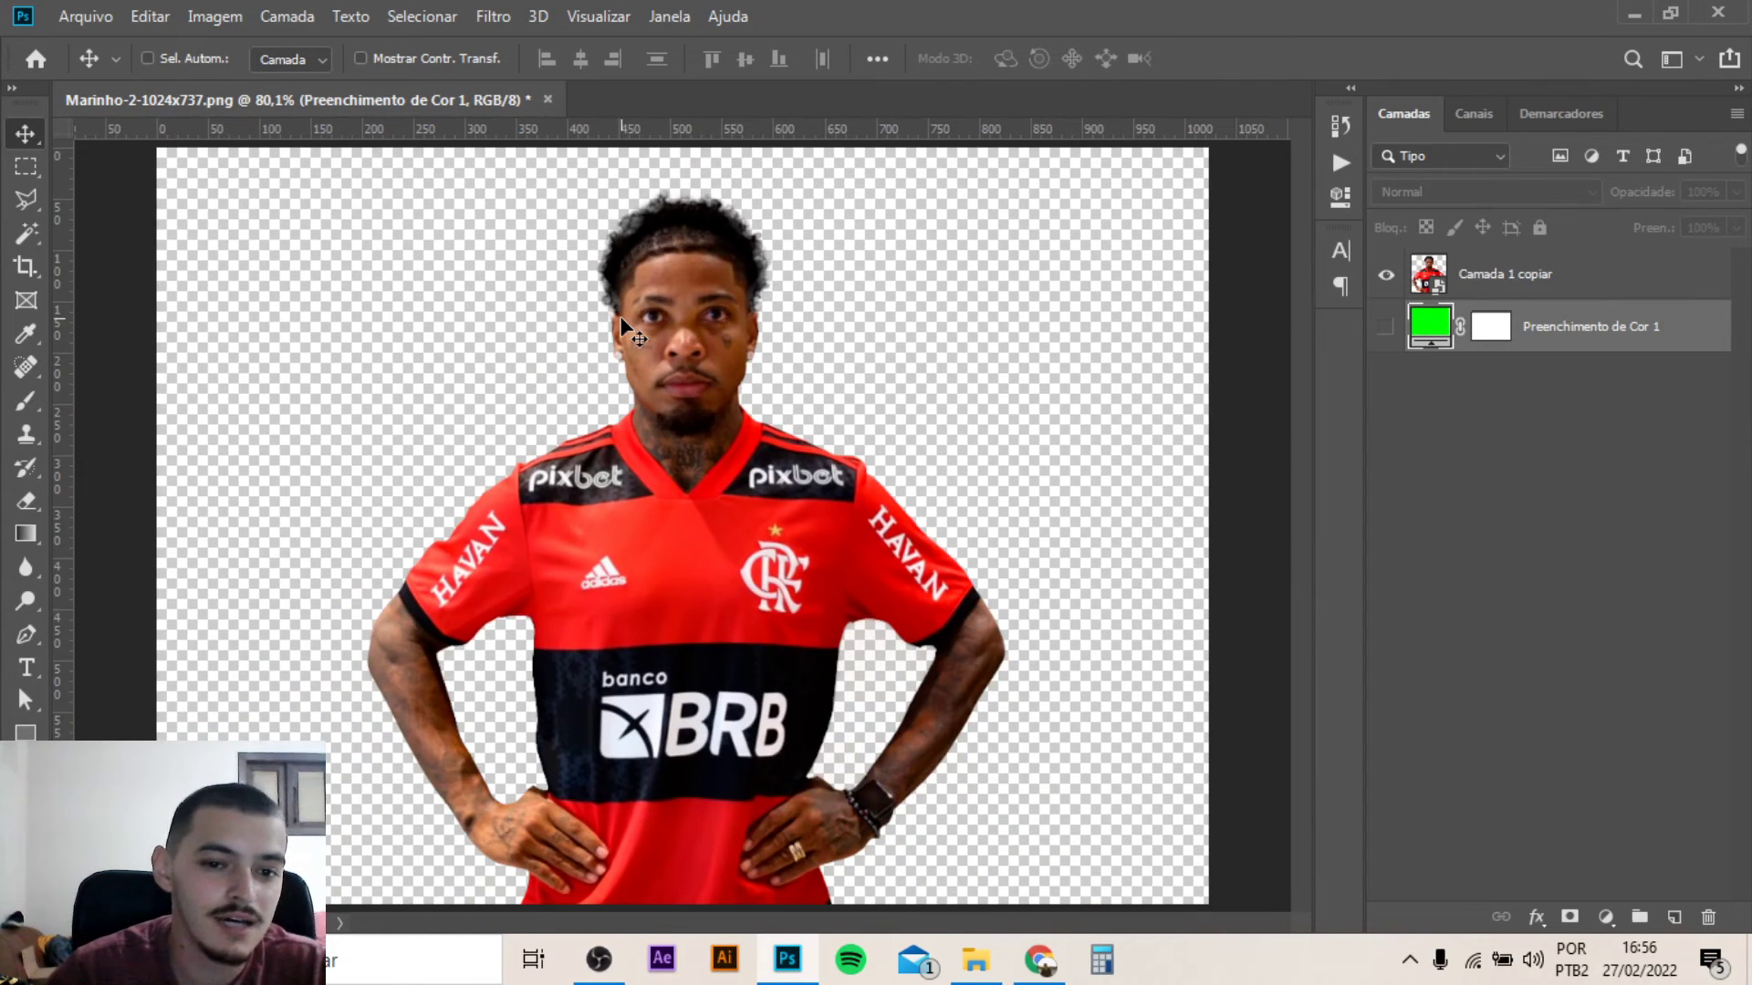
pyautogui.click(1039, 959)
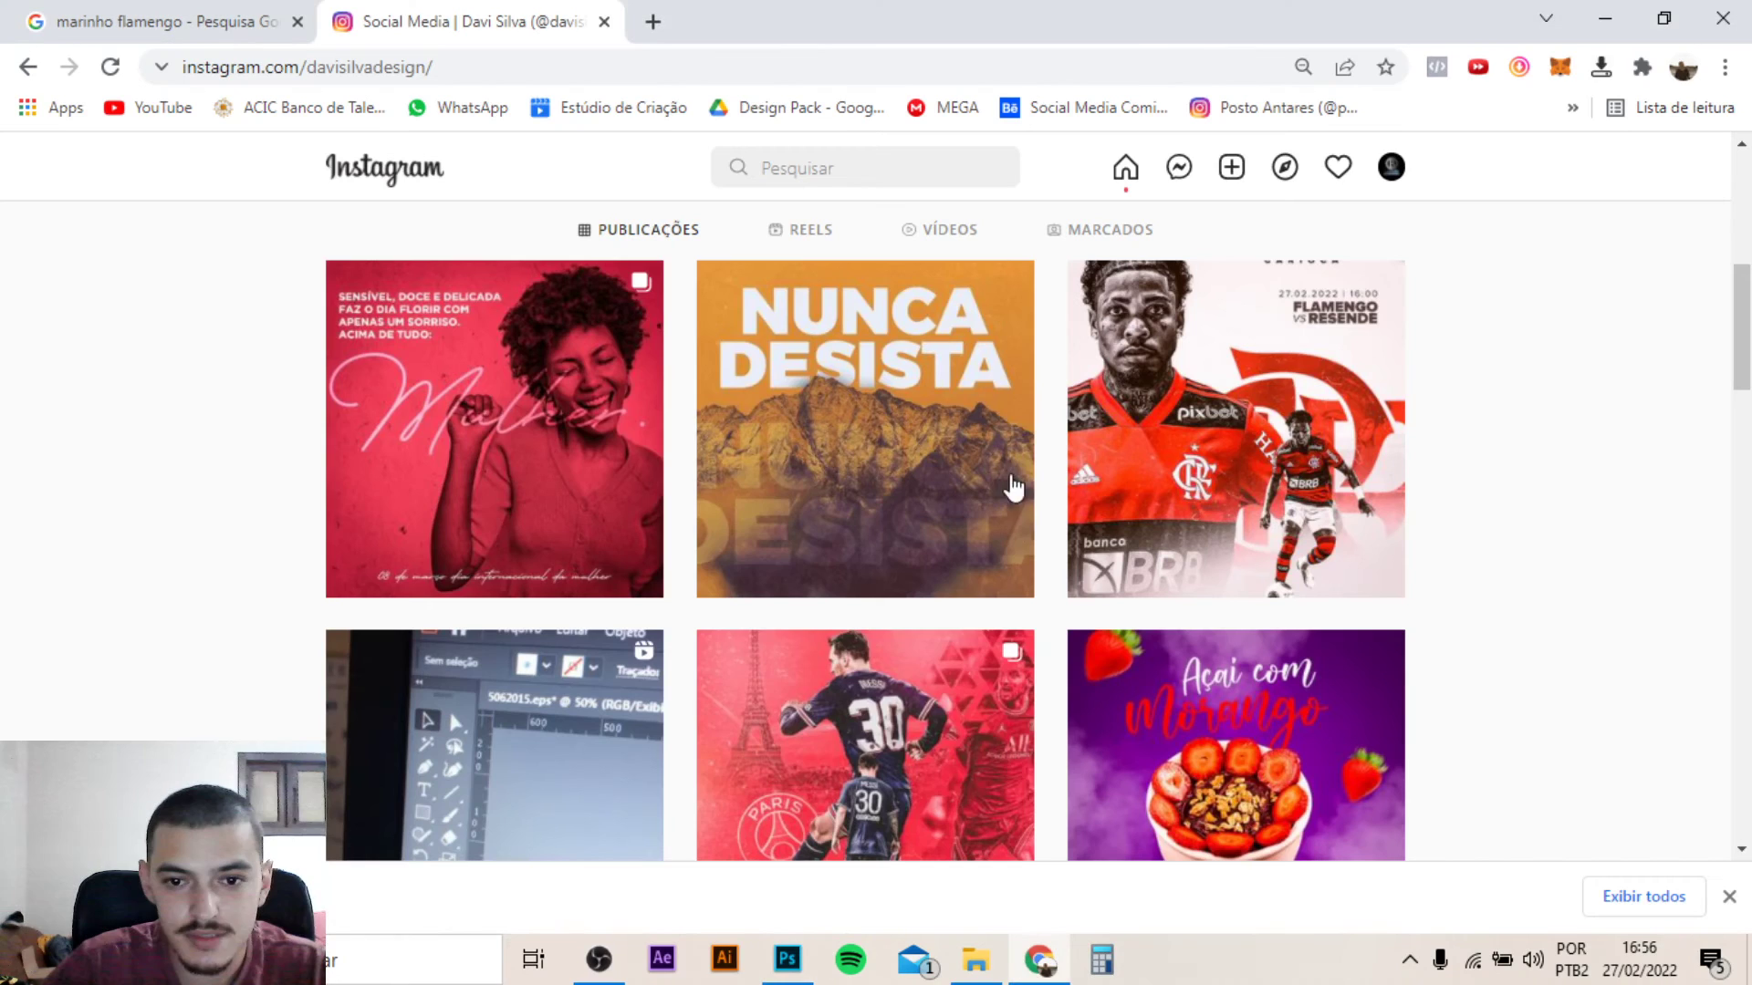
# Browse the player image results and preview the UOL photo of the red-and-black jersey player
pyautogui.click(109, 7)
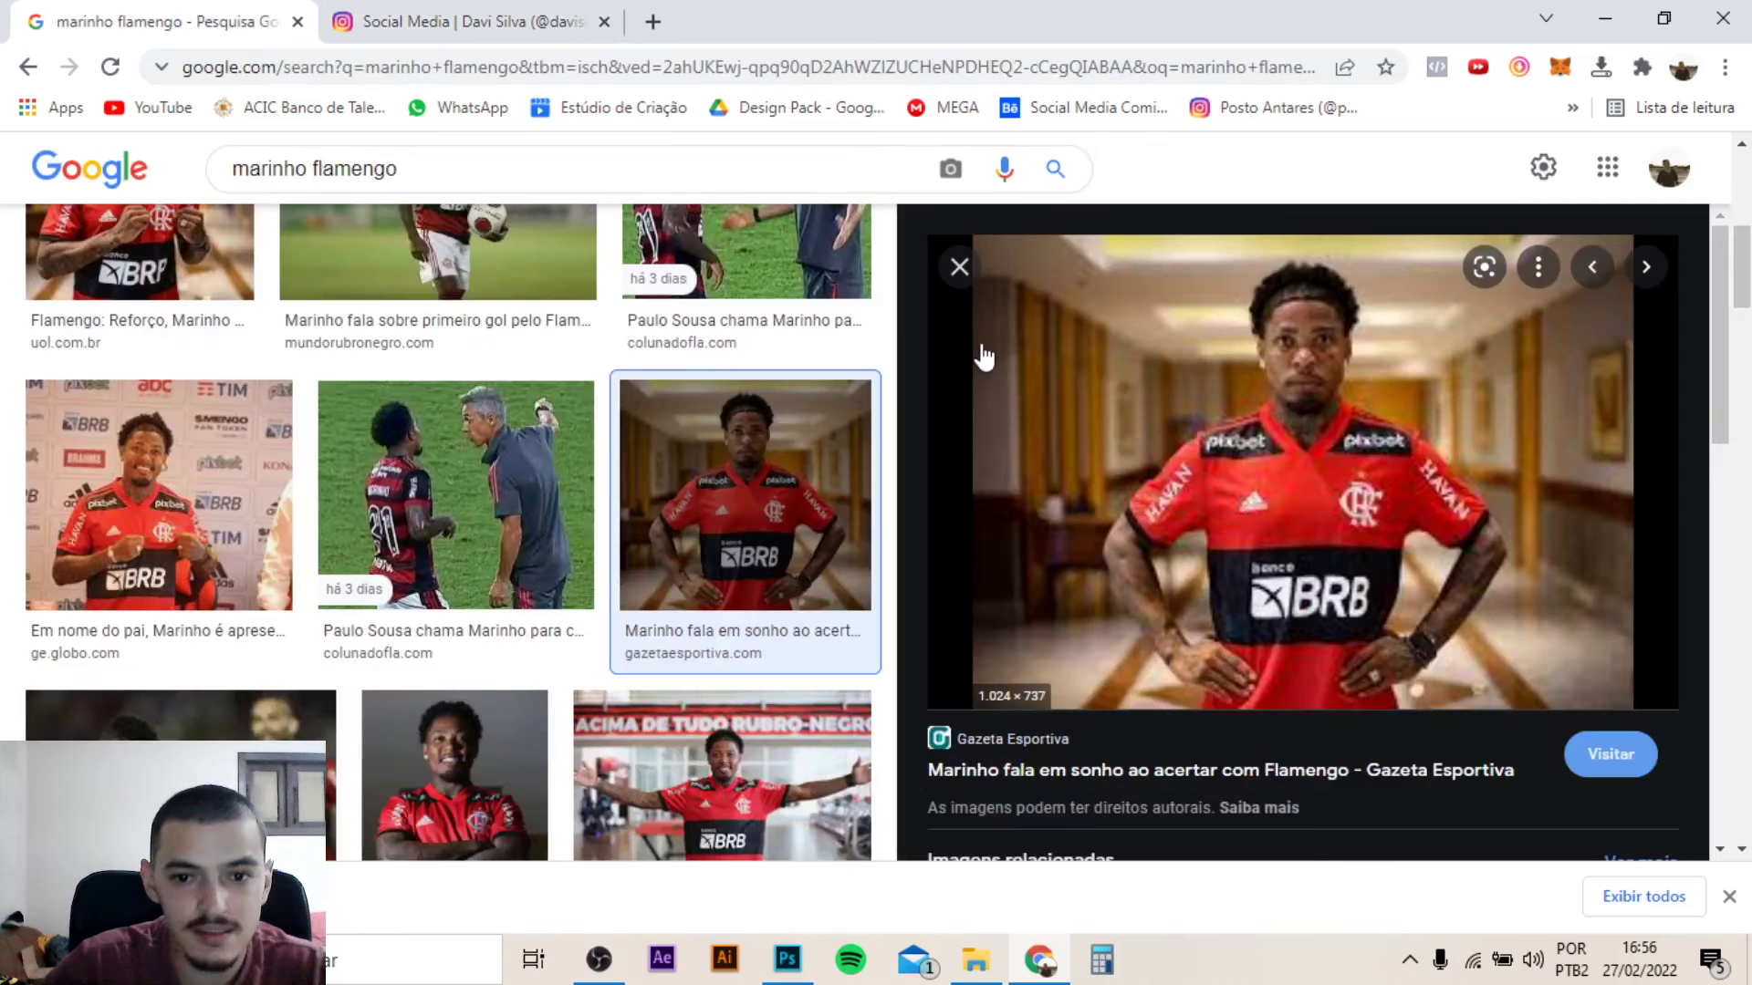
pyautogui.click(1299, 371)
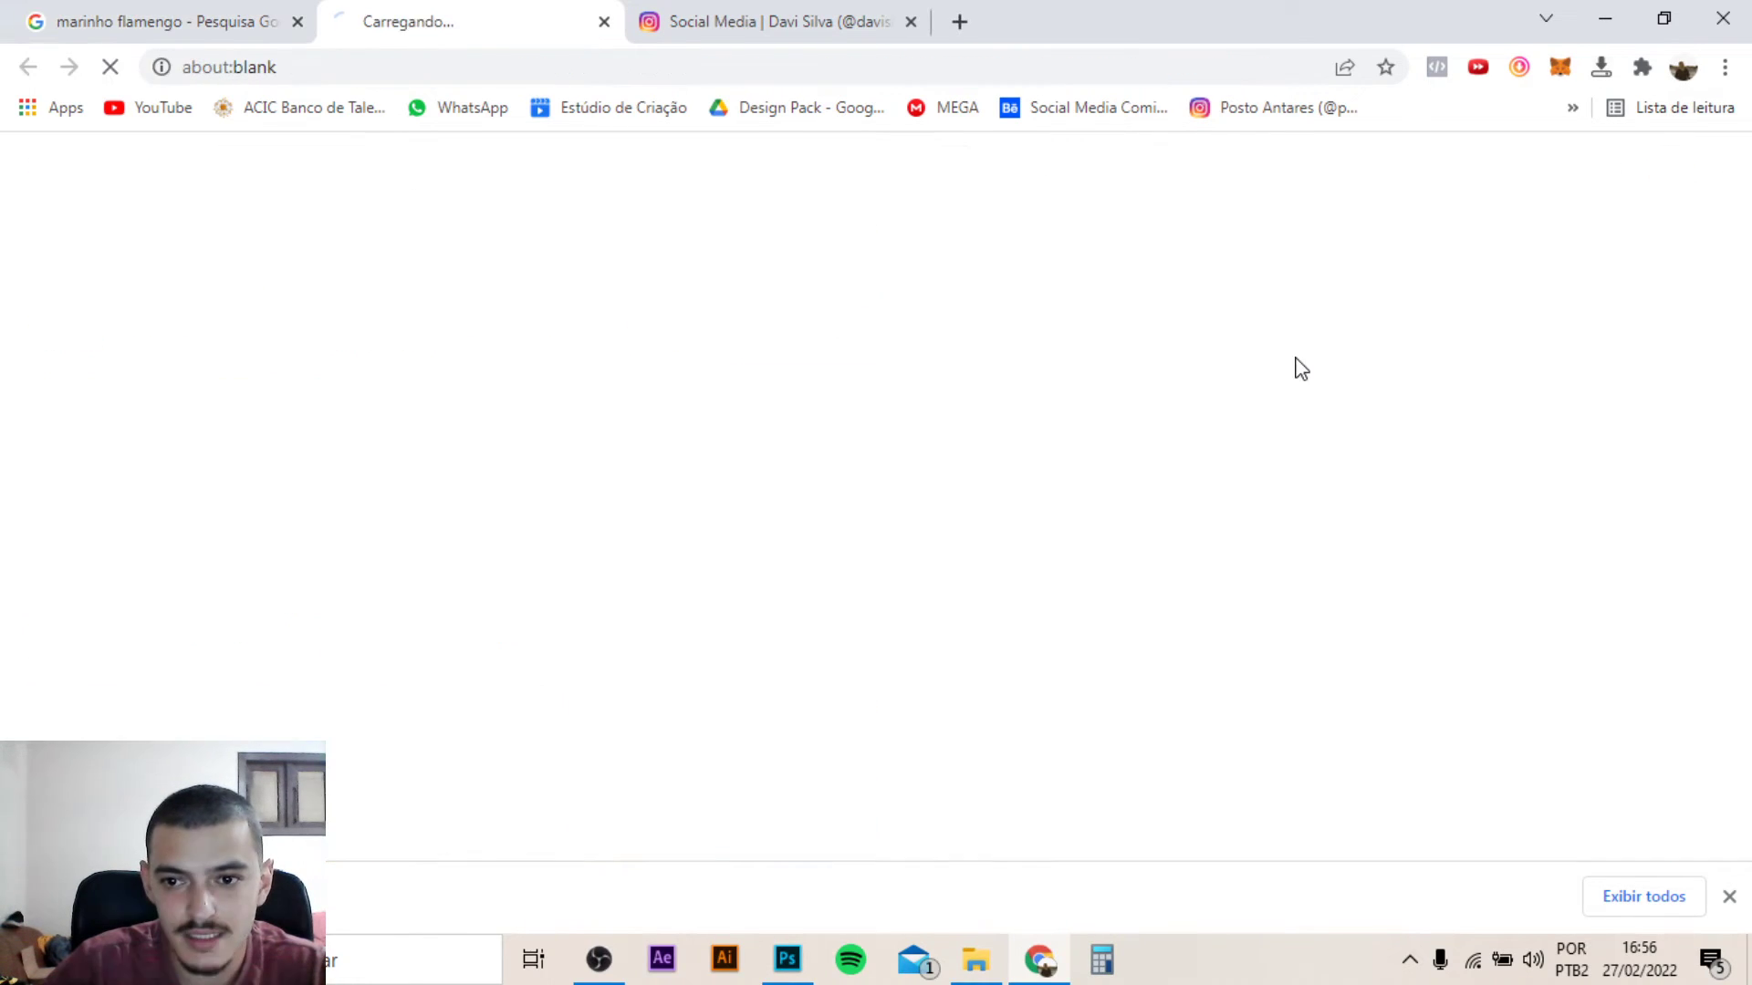
pyautogui.click(603, 21)
pyautogui.scroll(-3, 758, 511)
pyautogui.scroll(-3, 767, 543)
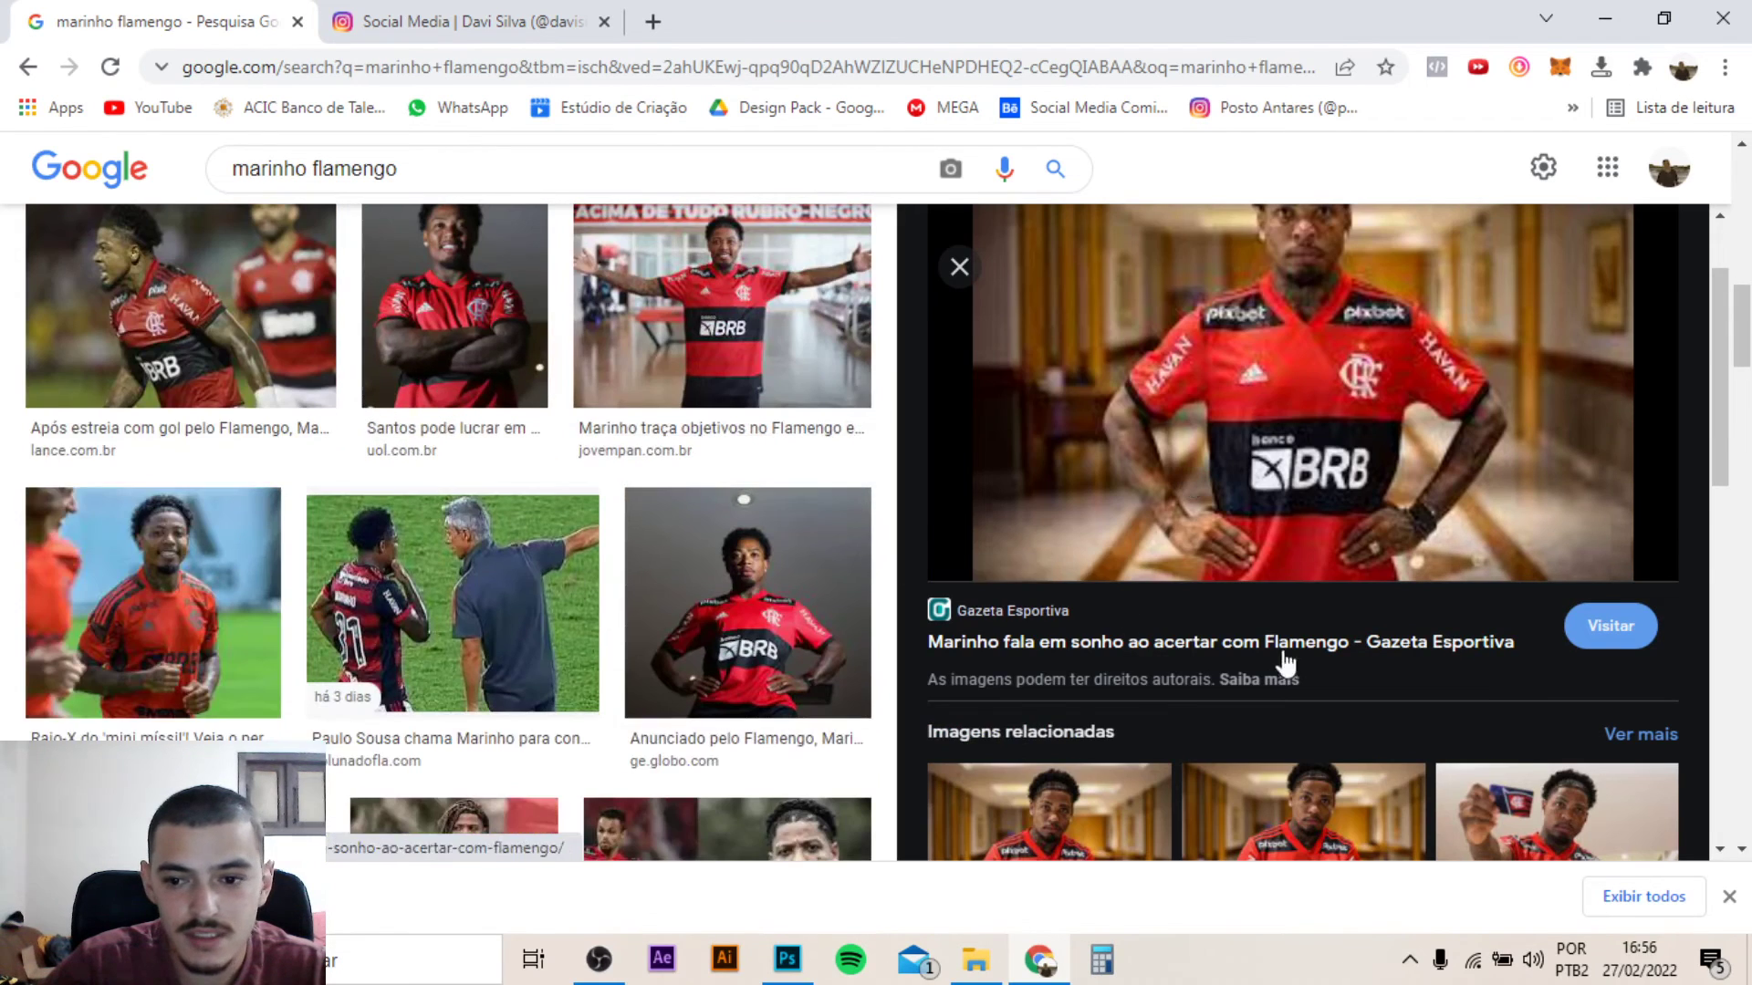
pyautogui.scroll(-3, 1298, 626)
pyautogui.scroll(-3, 1299, 638)
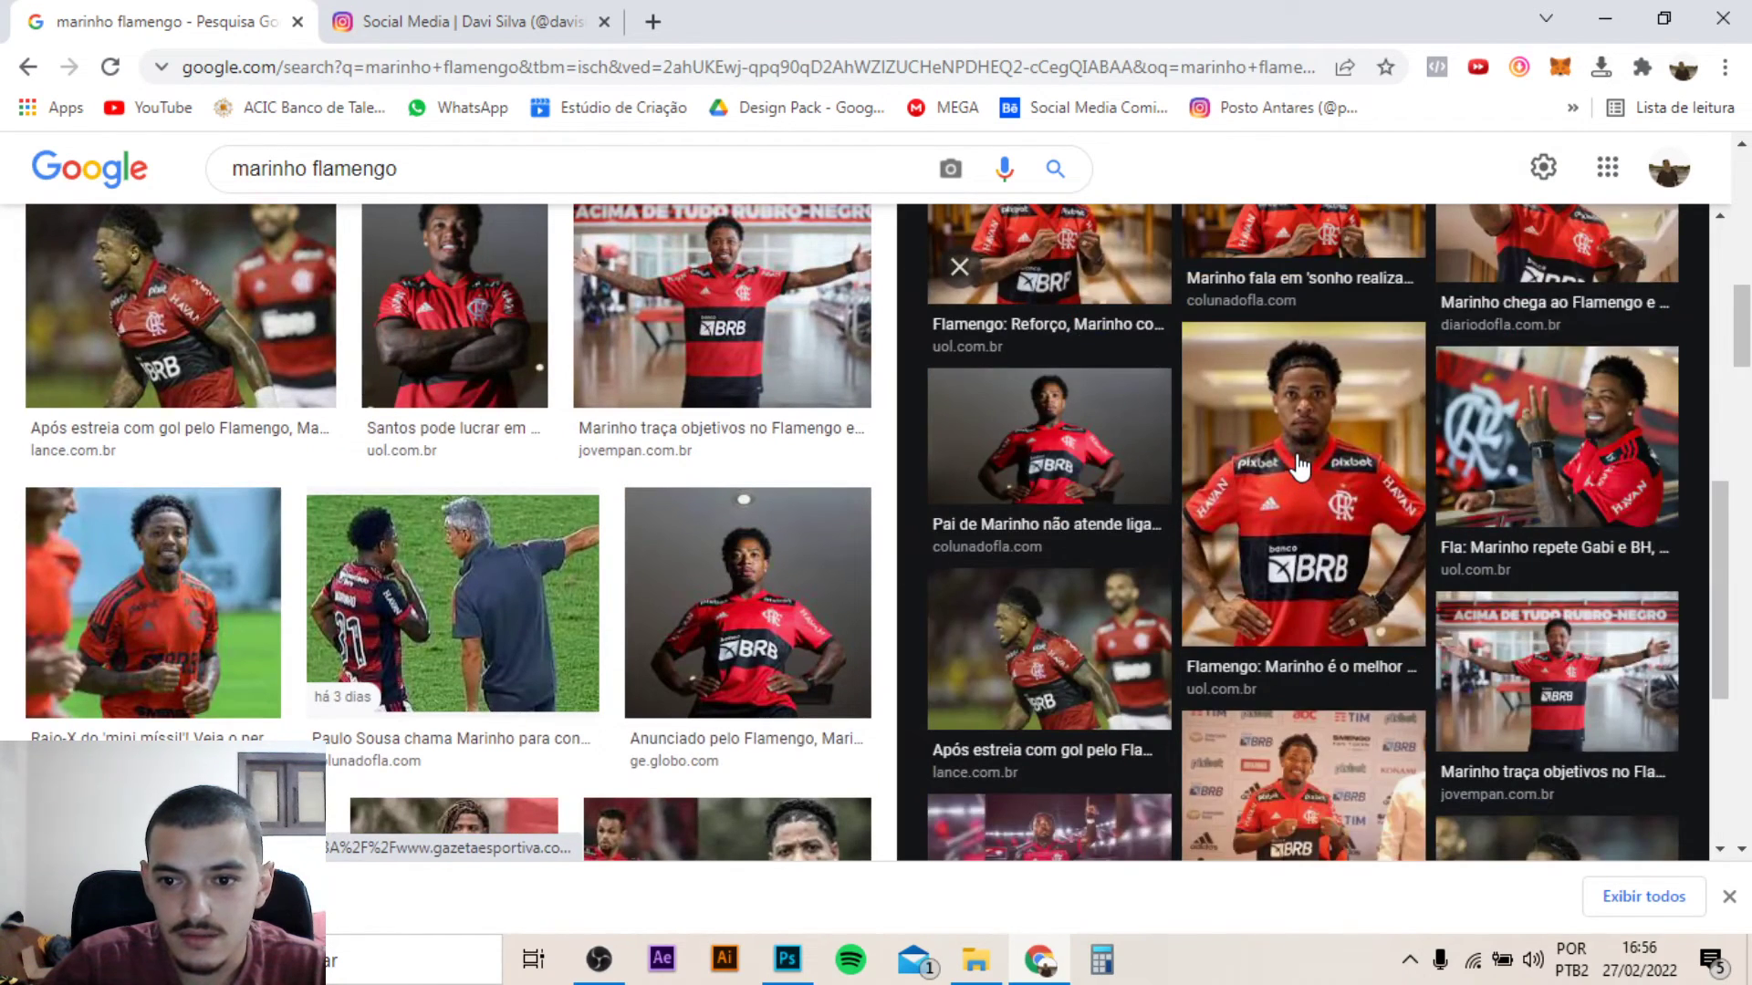
pyautogui.click(1299, 479)
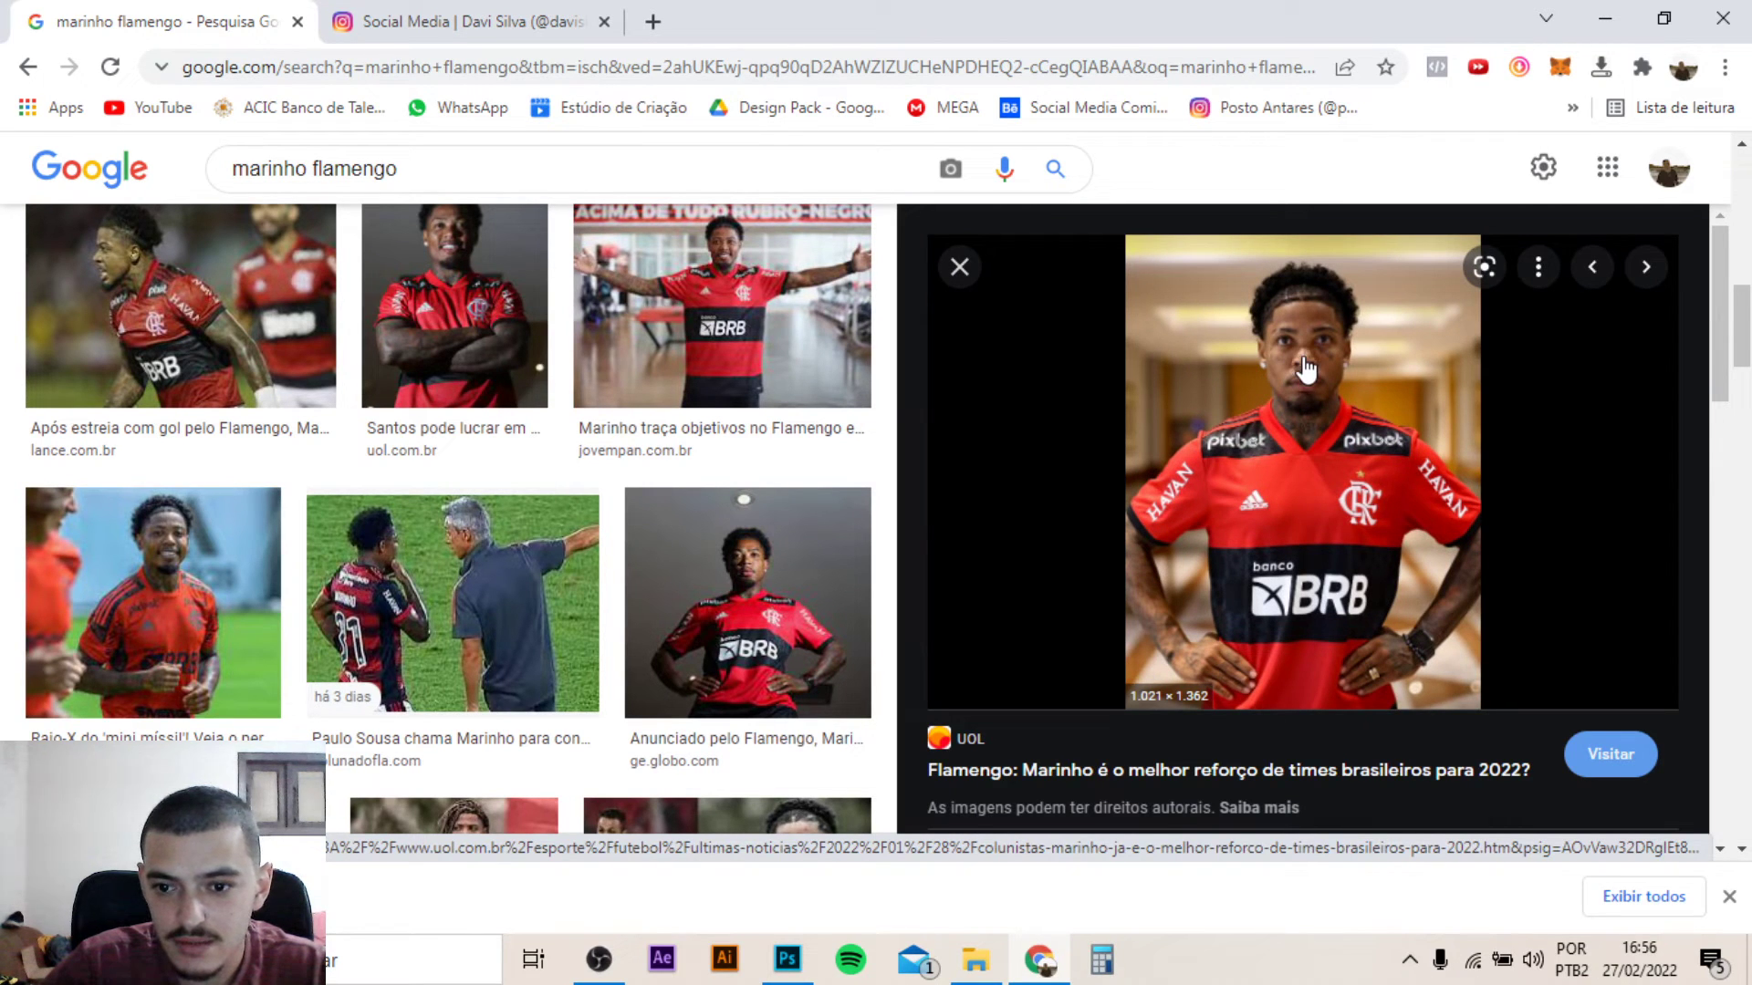
# Copy the previewed UOL photo with Copiar imagem, repeating the copy between checks in Photoshop
pyautogui.rightClick(1307, 368)
pyautogui.click(1387, 657)
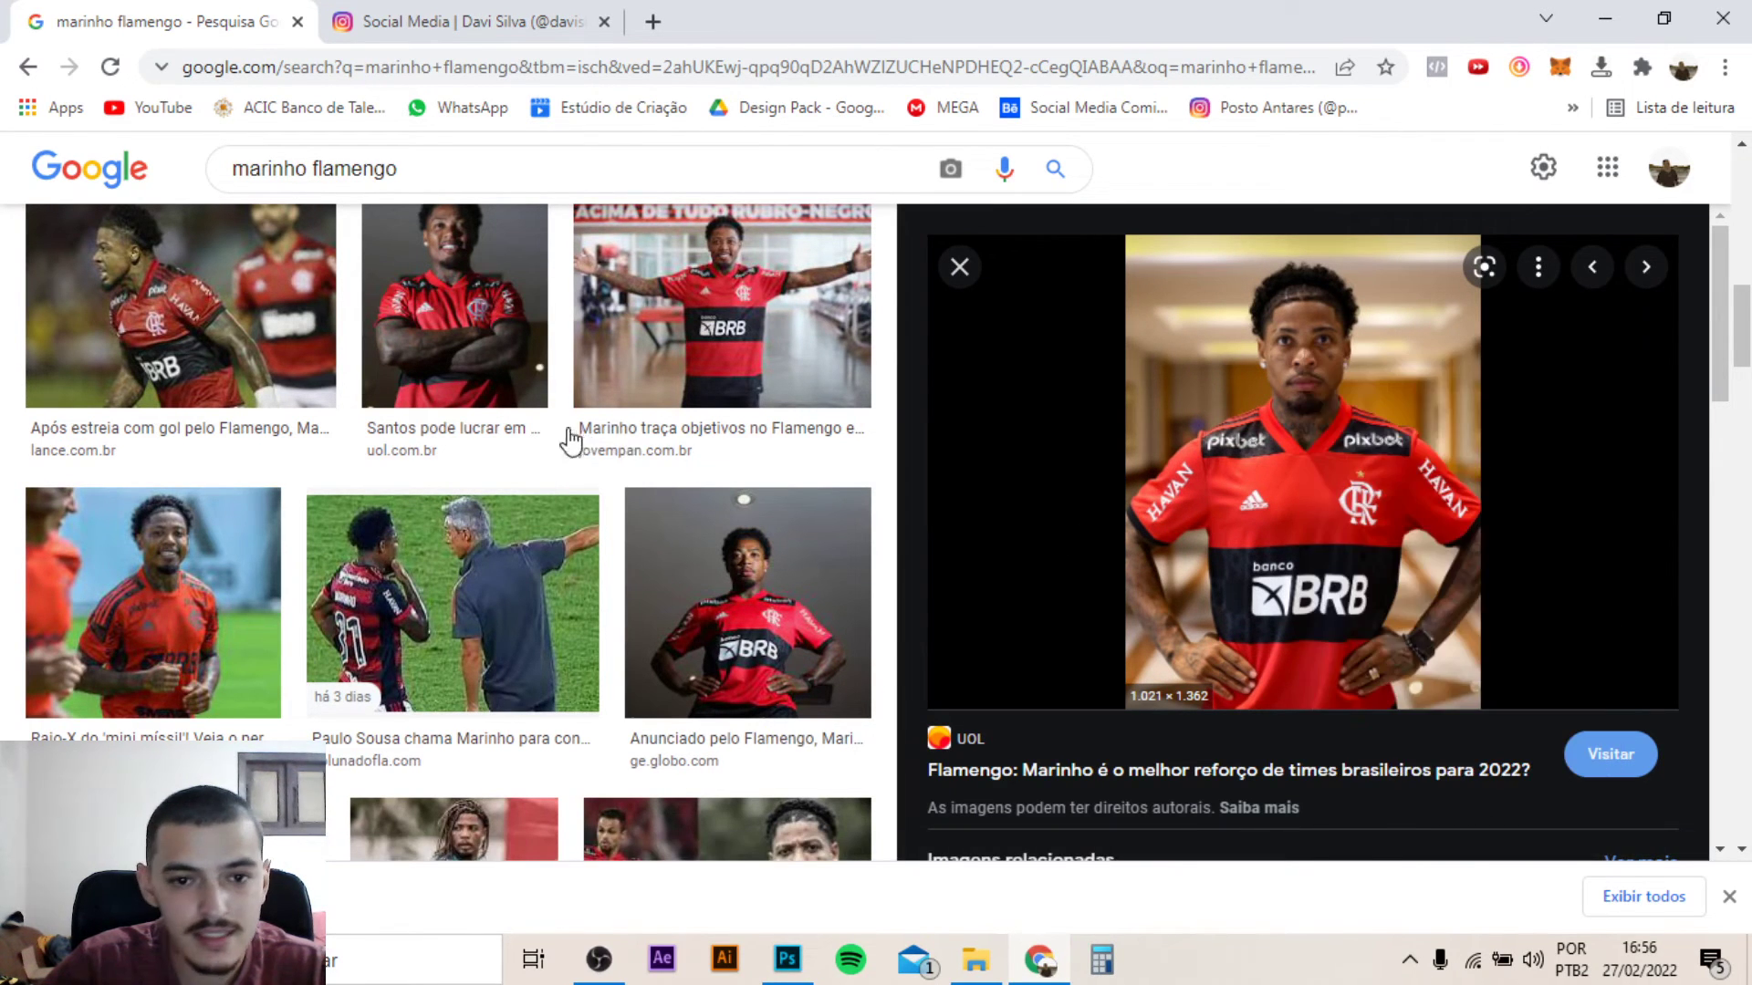
pyautogui.hotkey('alt', 'Tab')
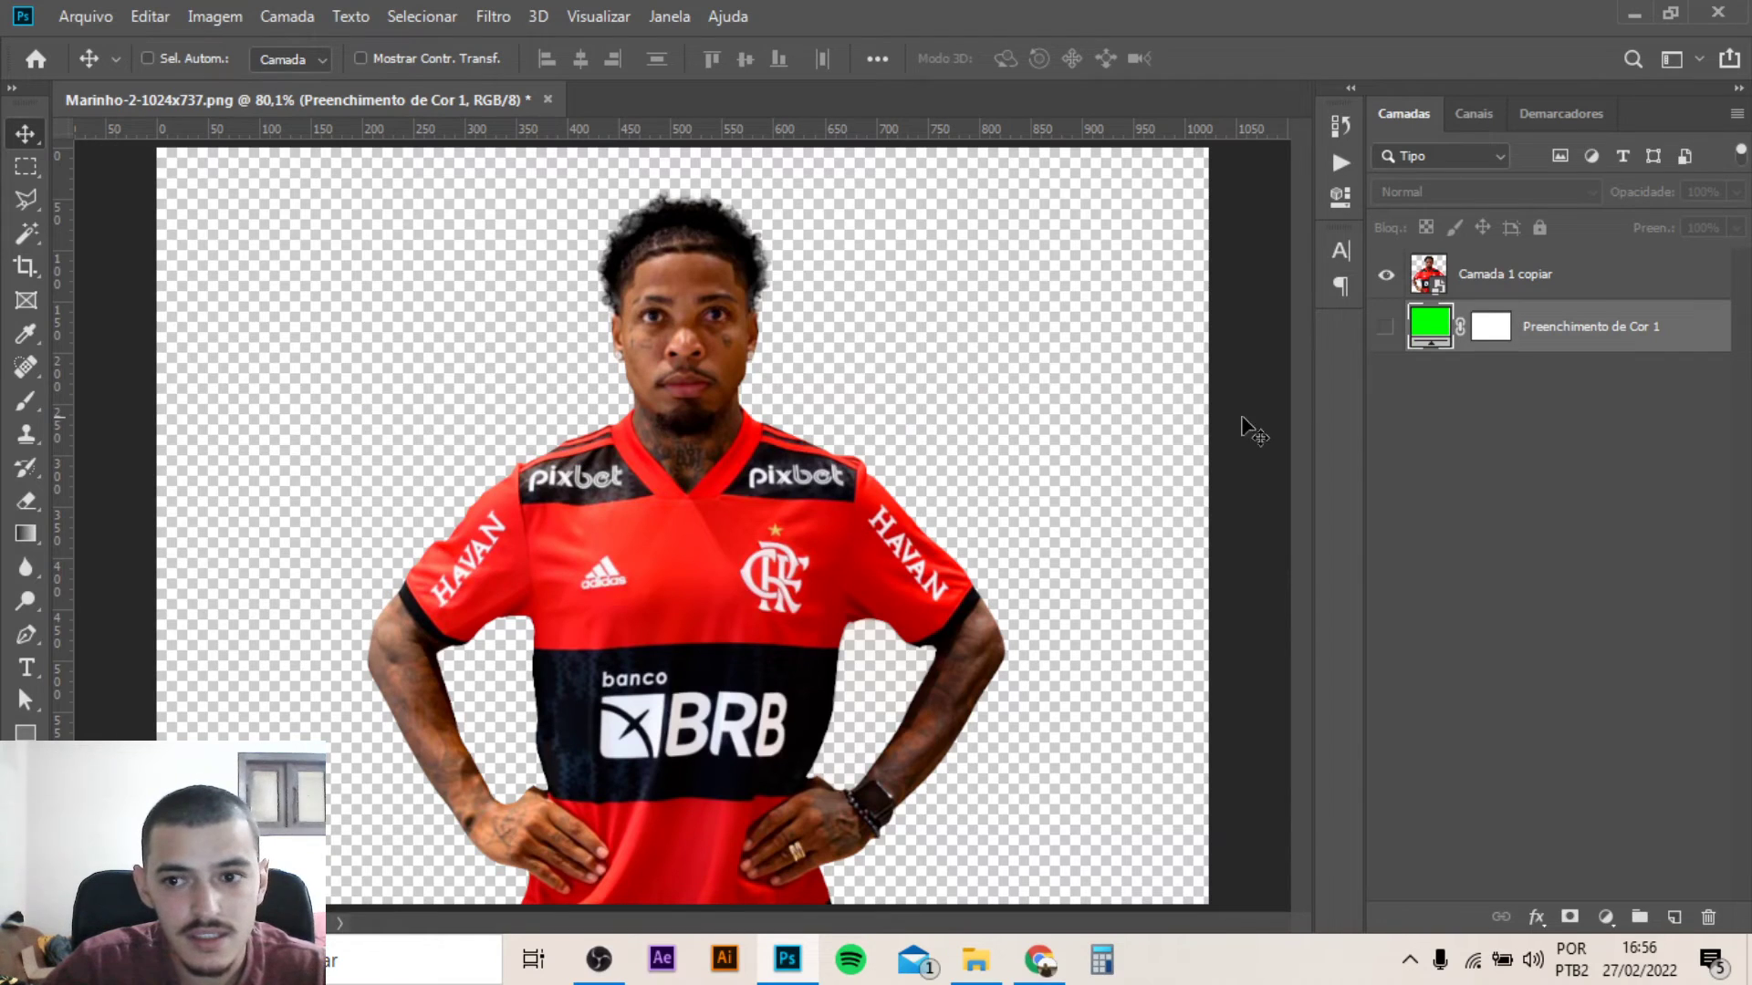
pyautogui.click(1548, 292)
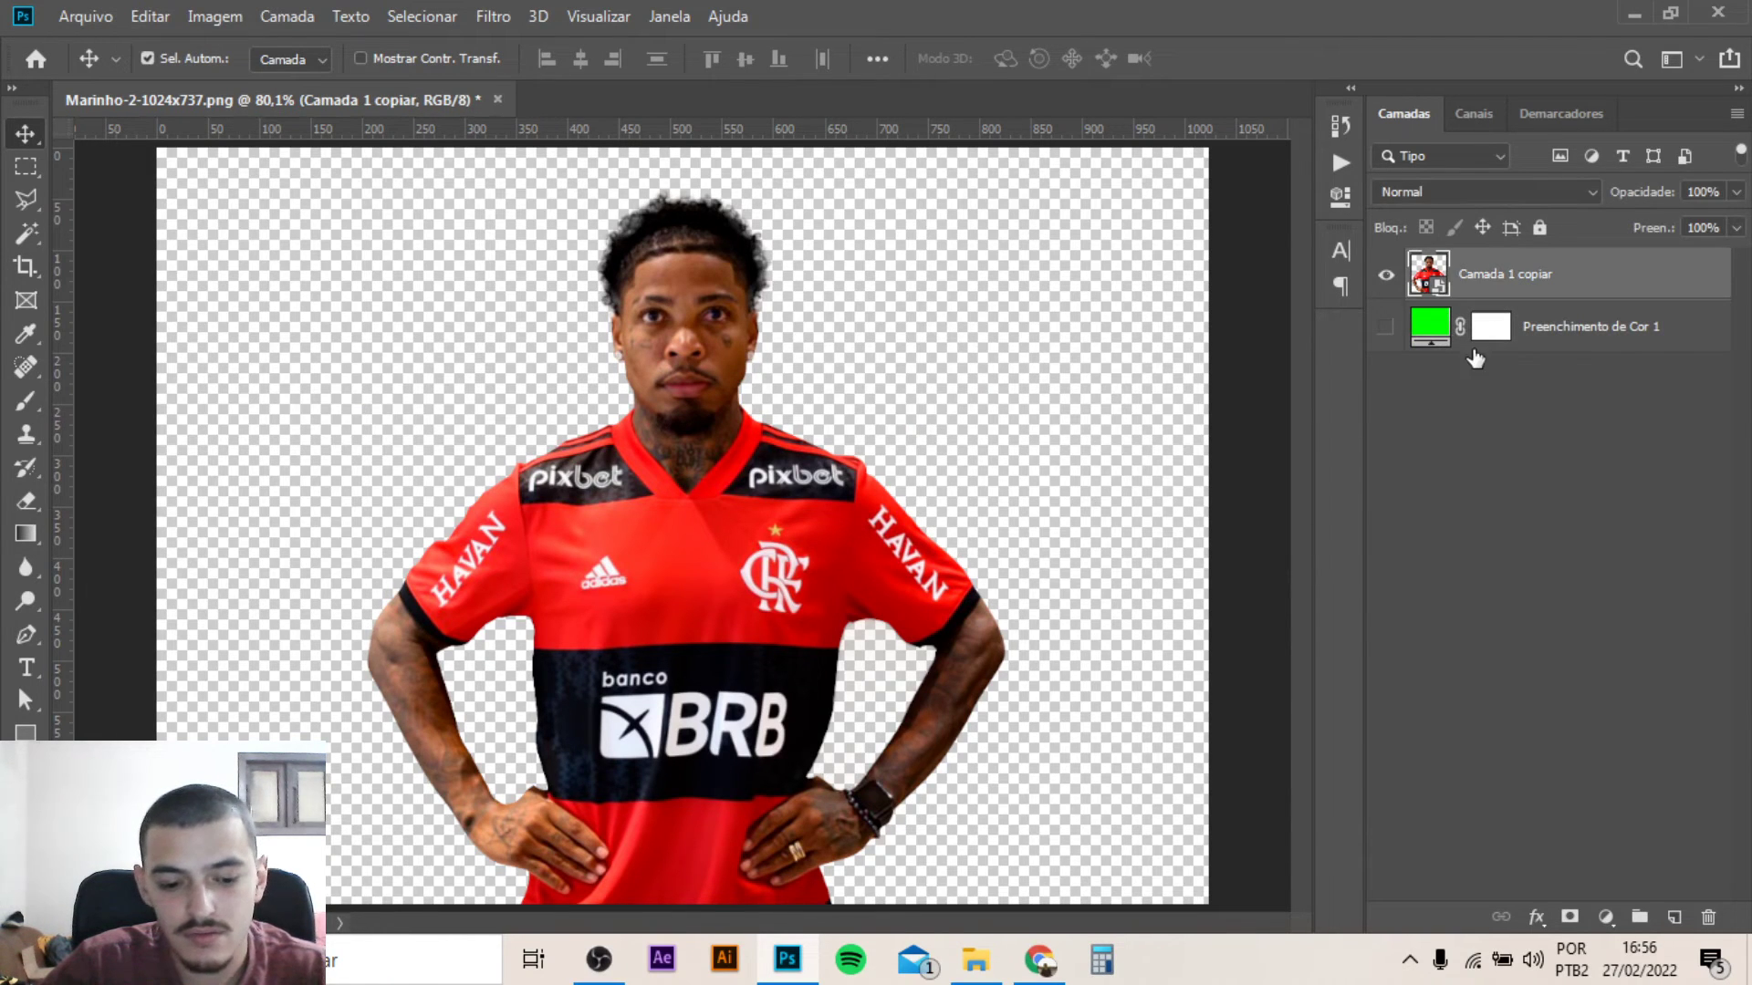
pyautogui.hotkey('alt', 'Tab')
pyautogui.rightClick(1251, 422)
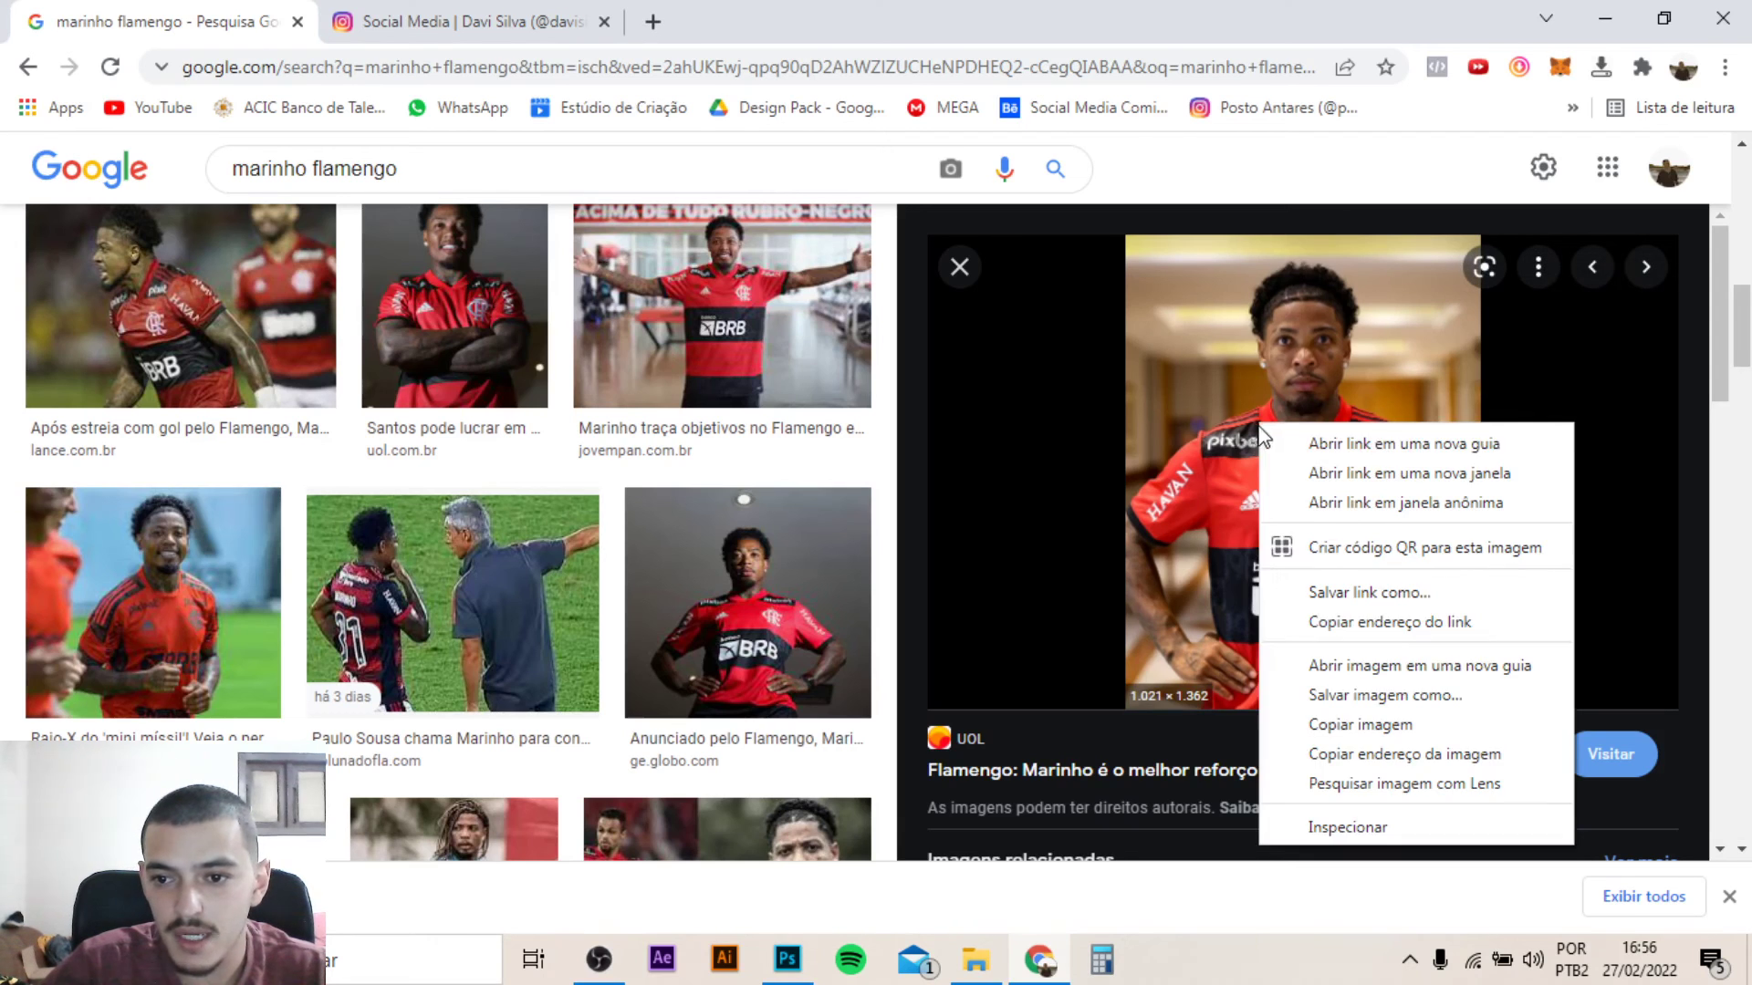
pyautogui.click(1313, 720)
pyautogui.hotkey('alt', 'Tab')
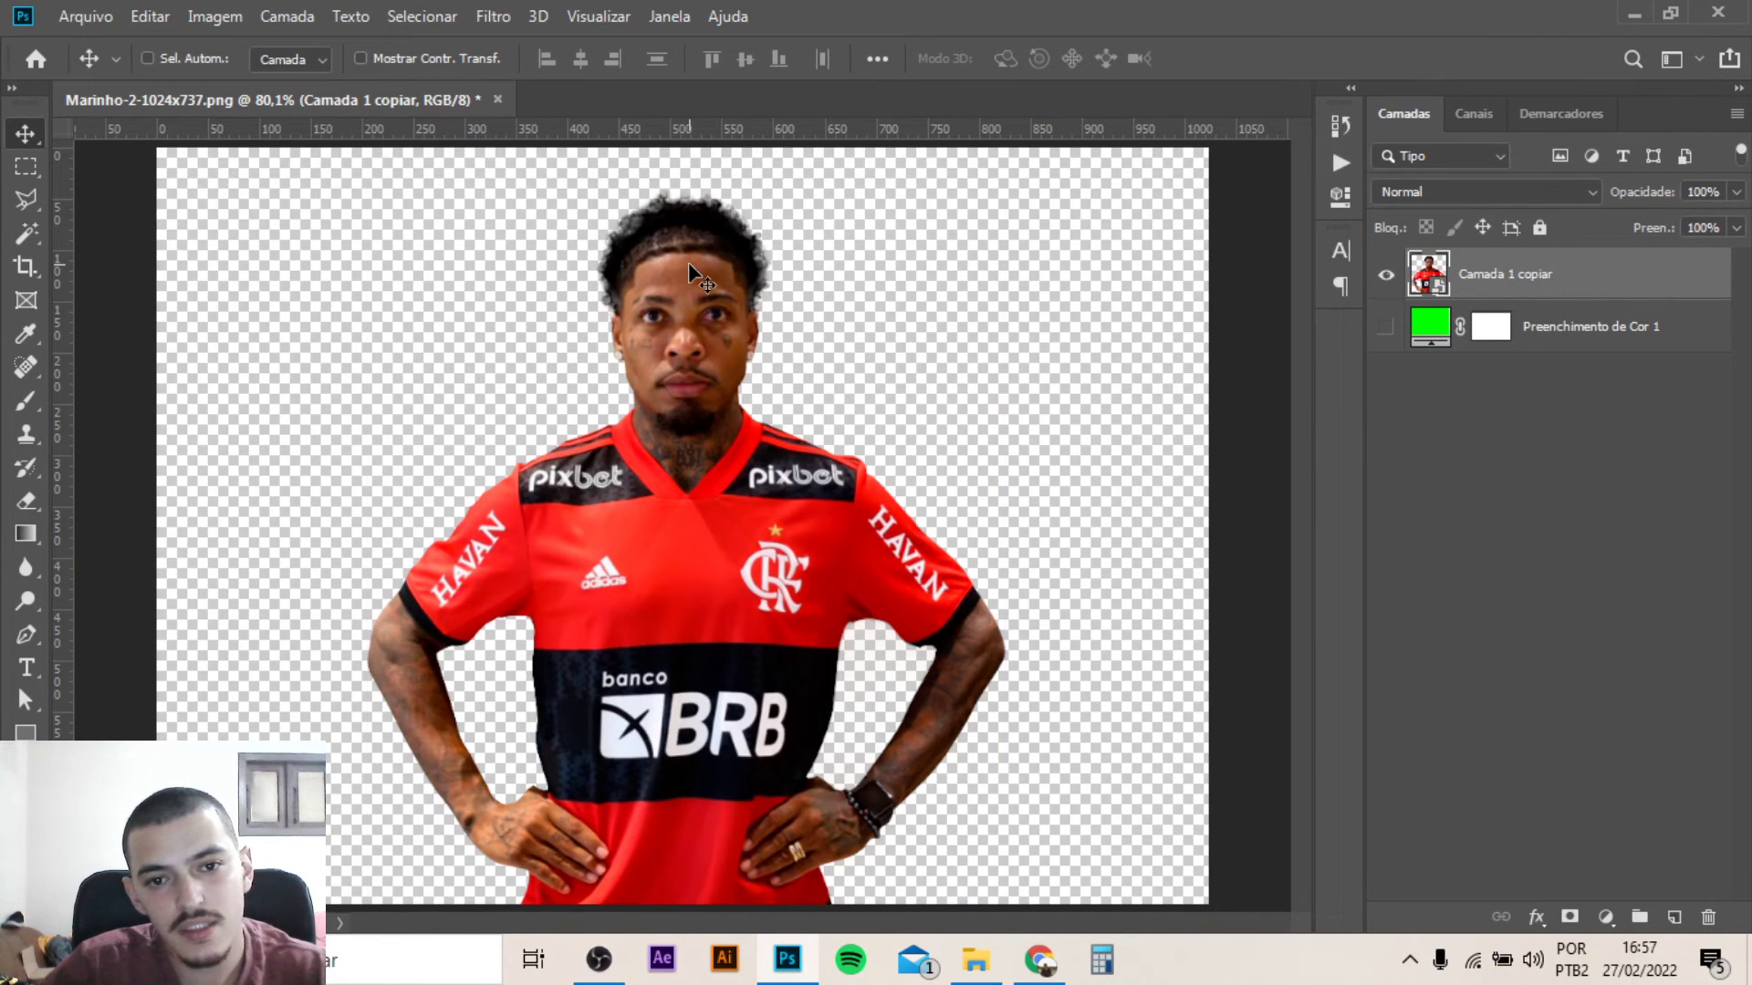
pyautogui.hotkey('alt', 'Tab')
pyautogui.rightClick(1584, 388)
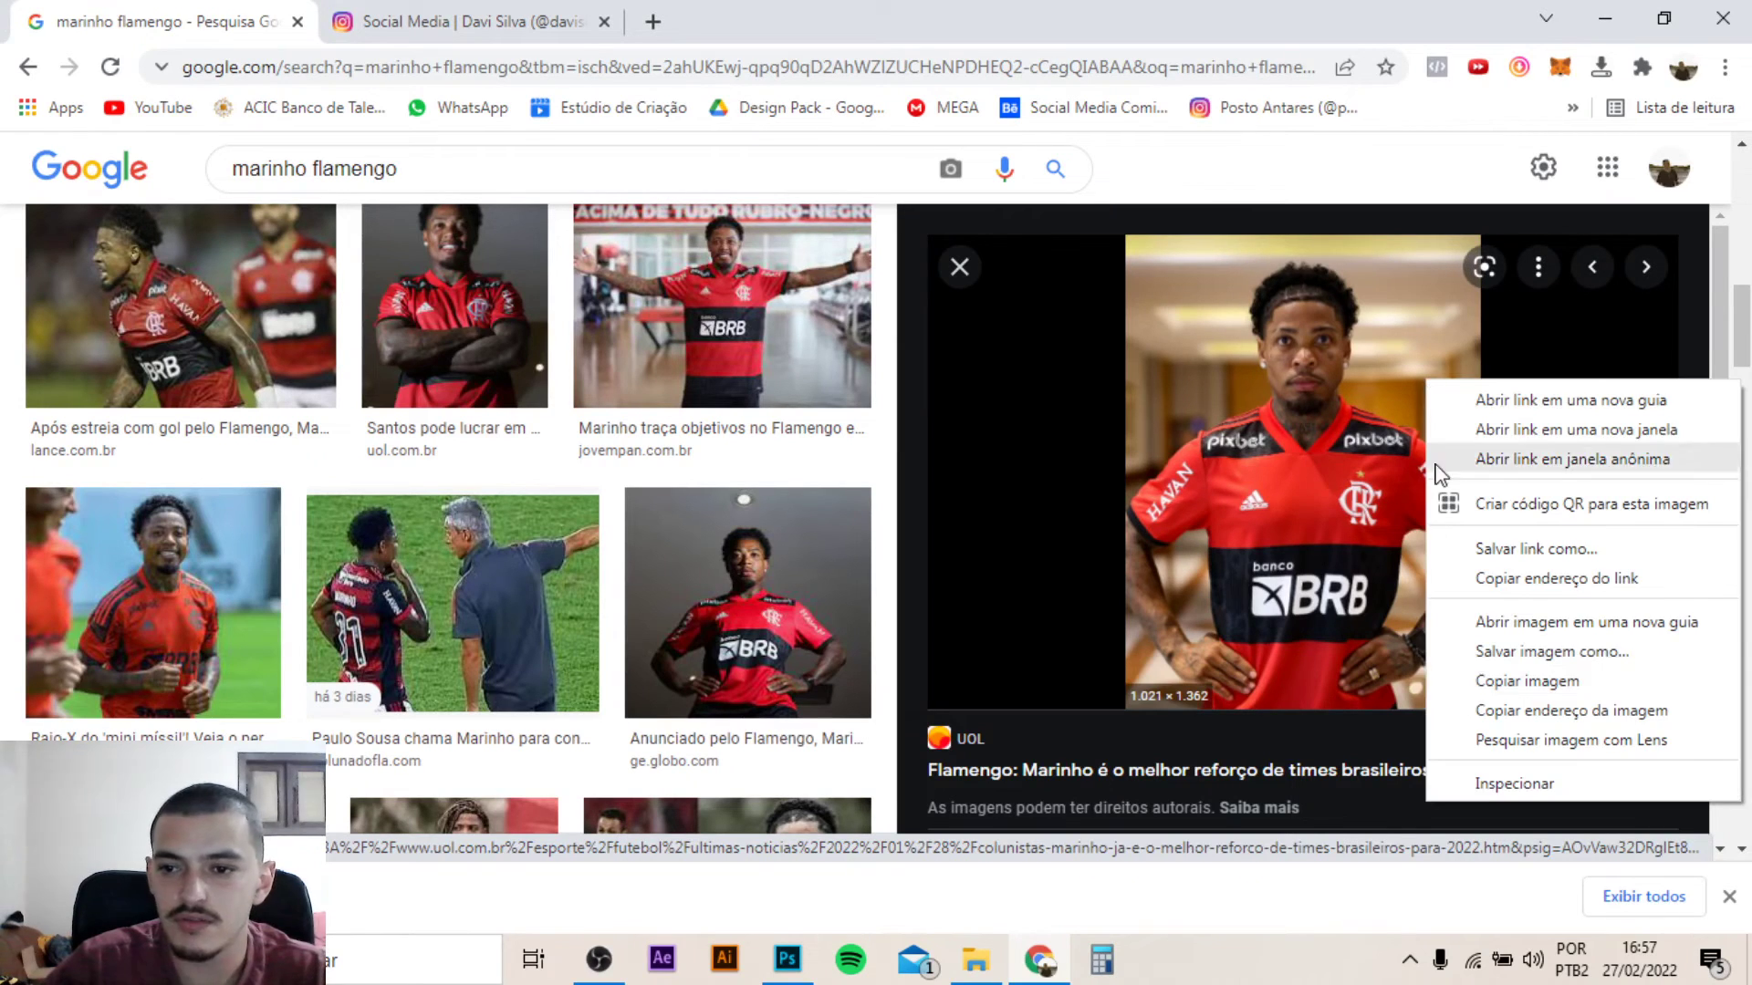
pyautogui.click(1496, 683)
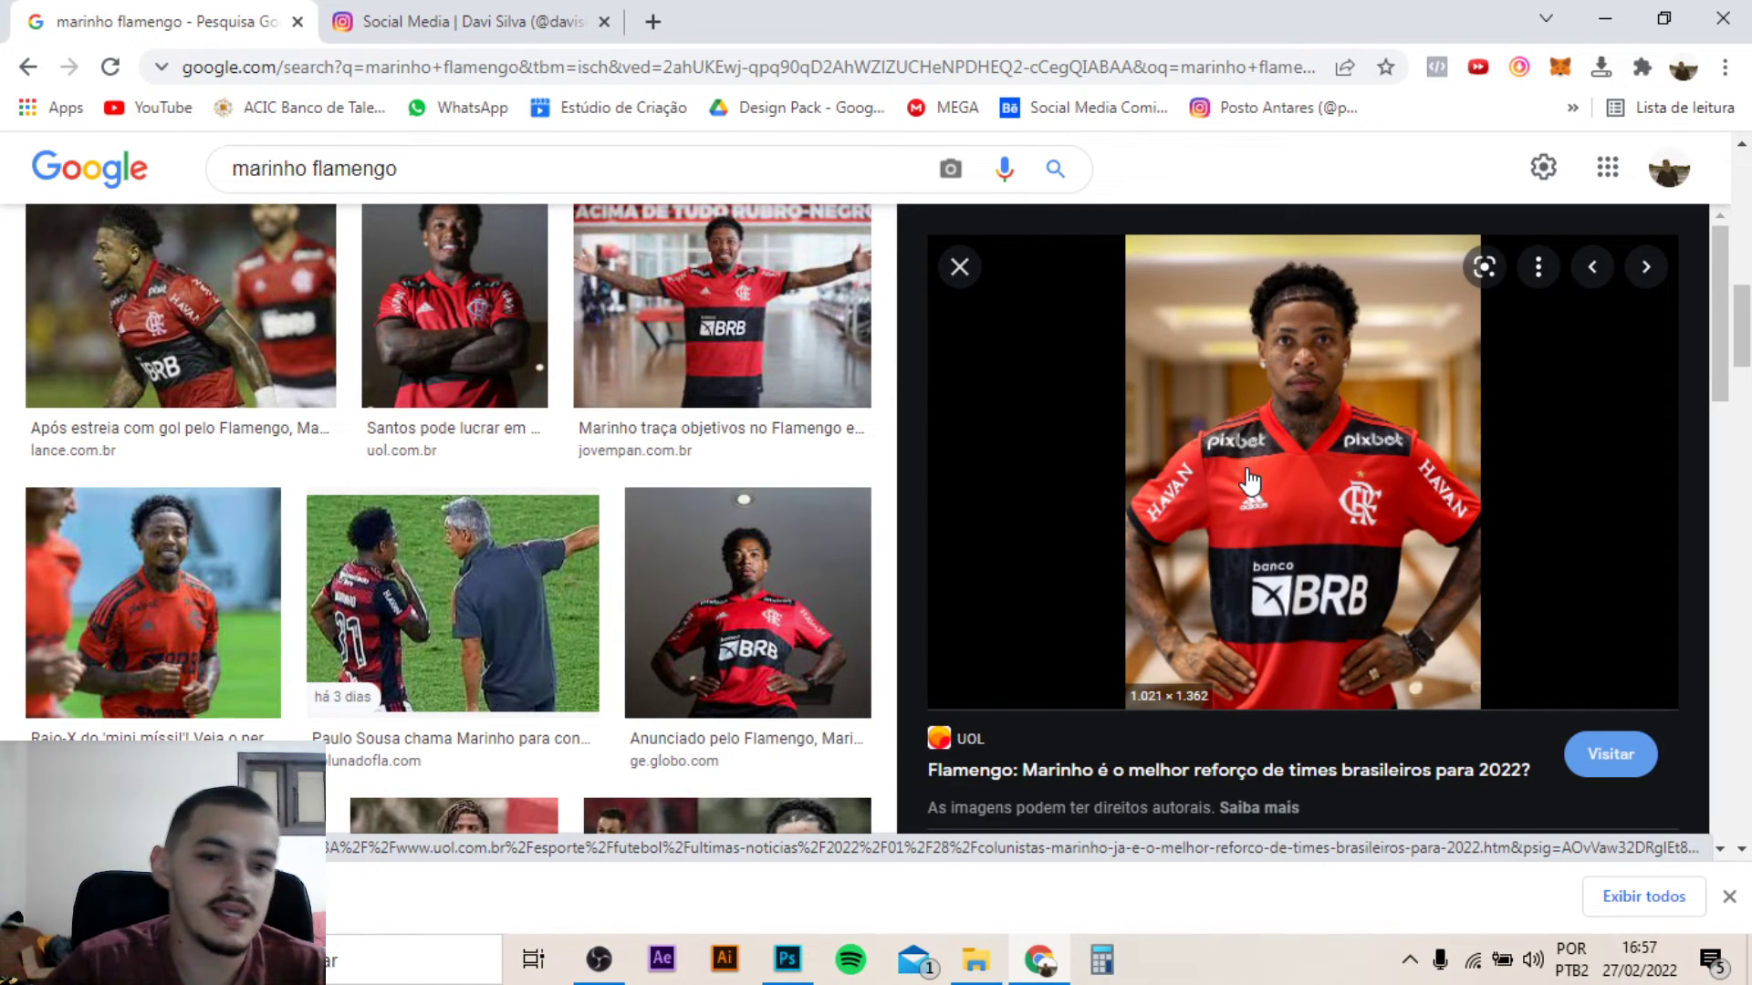
pyautogui.scroll(-3, 770, 512)
# Paste the copied UOL photo into Photoshop as the new top layer Camada 1
pyautogui.hotkey('alt', 'Tab')
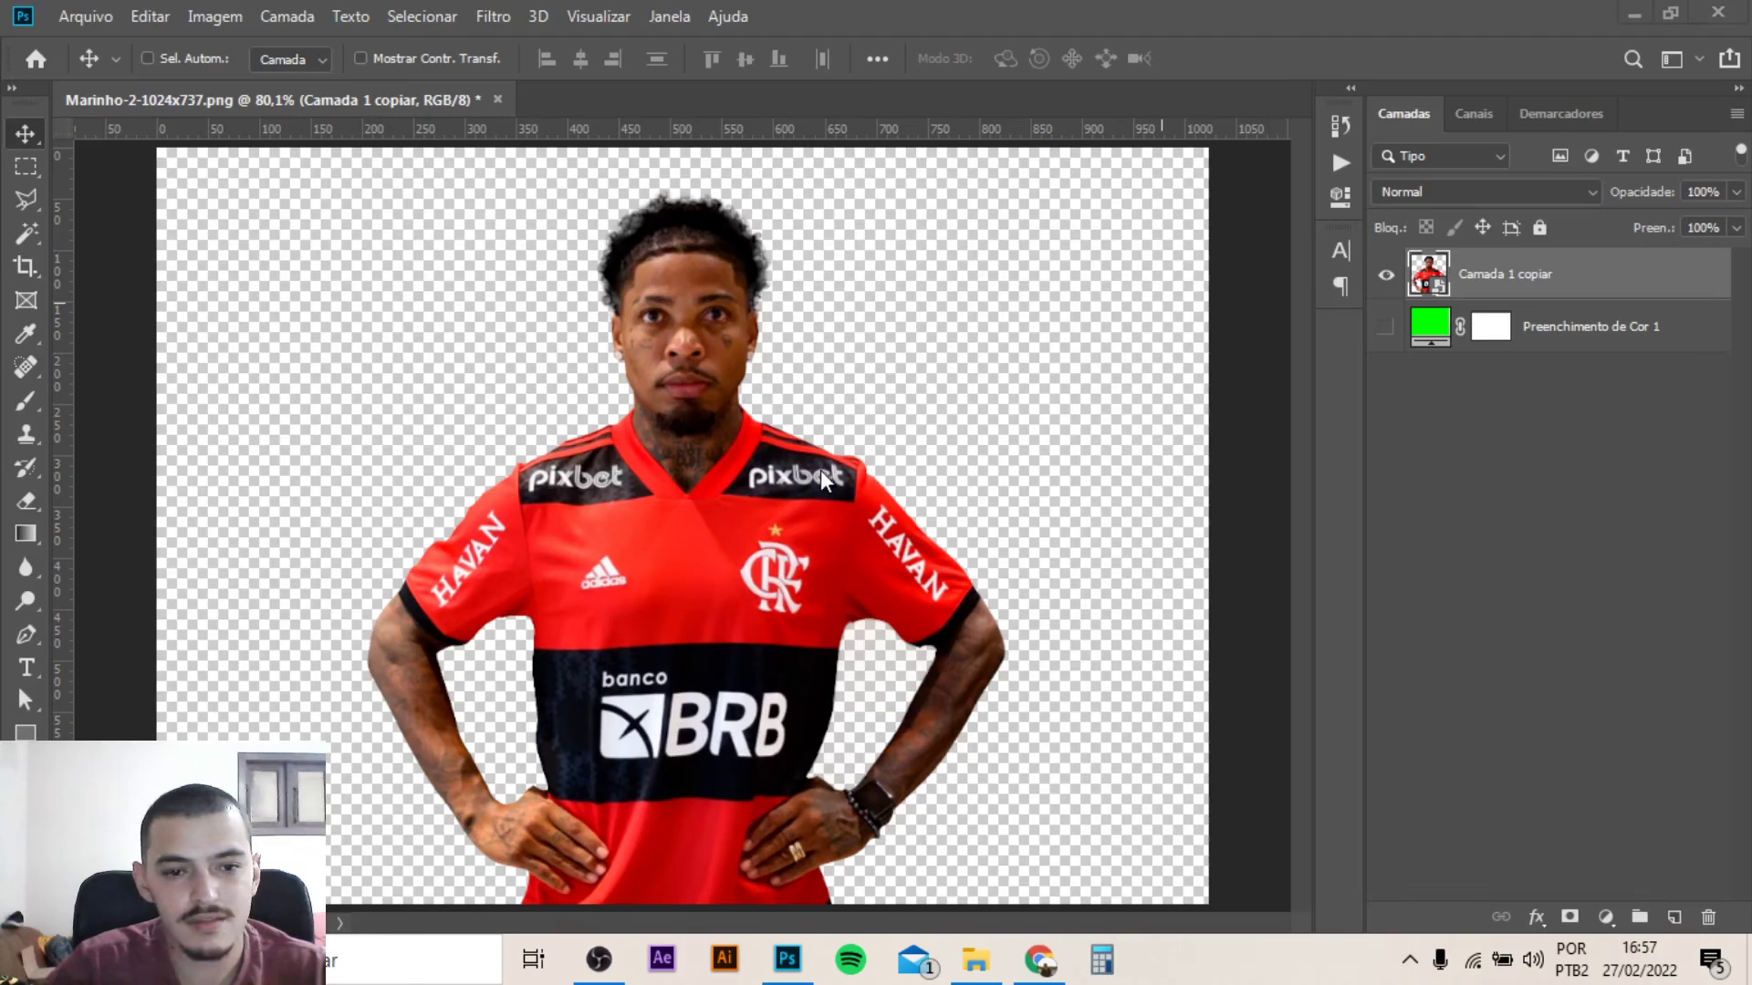
pyautogui.hotkey('ctrl', 'v')
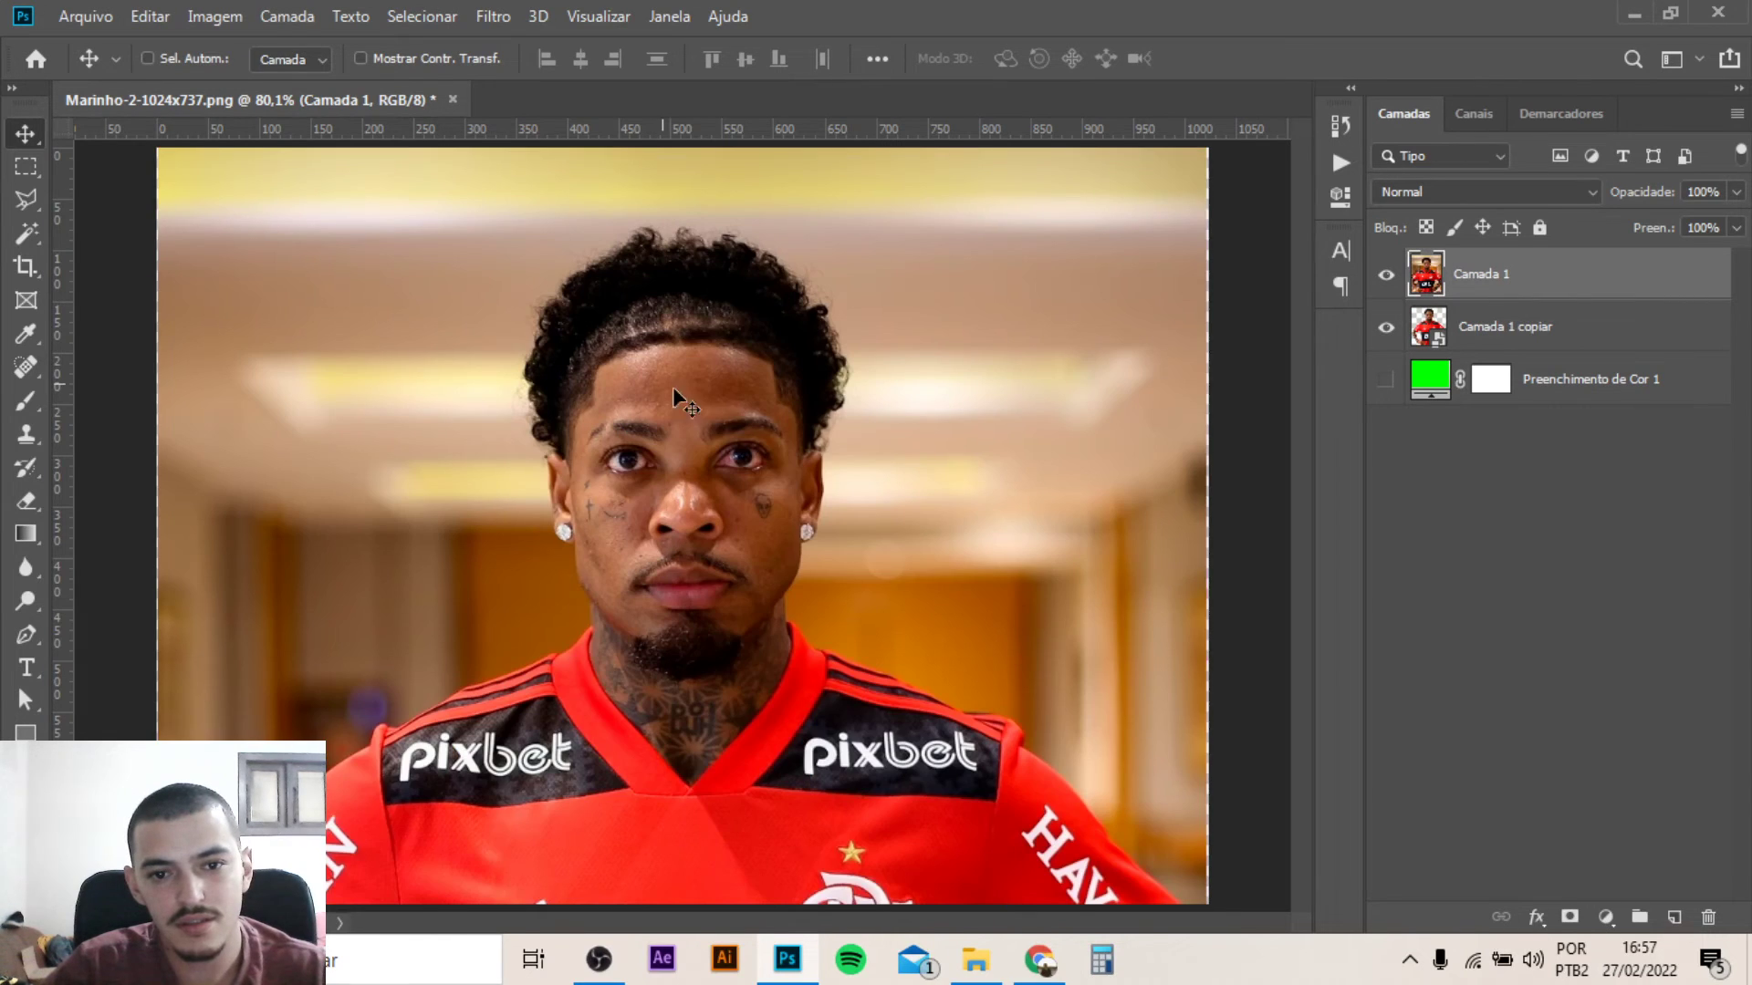
pyautogui.scroll(2, 701, 383)
pyautogui.scroll(1, 701, 383)
pyautogui.scroll(1, 701, 384)
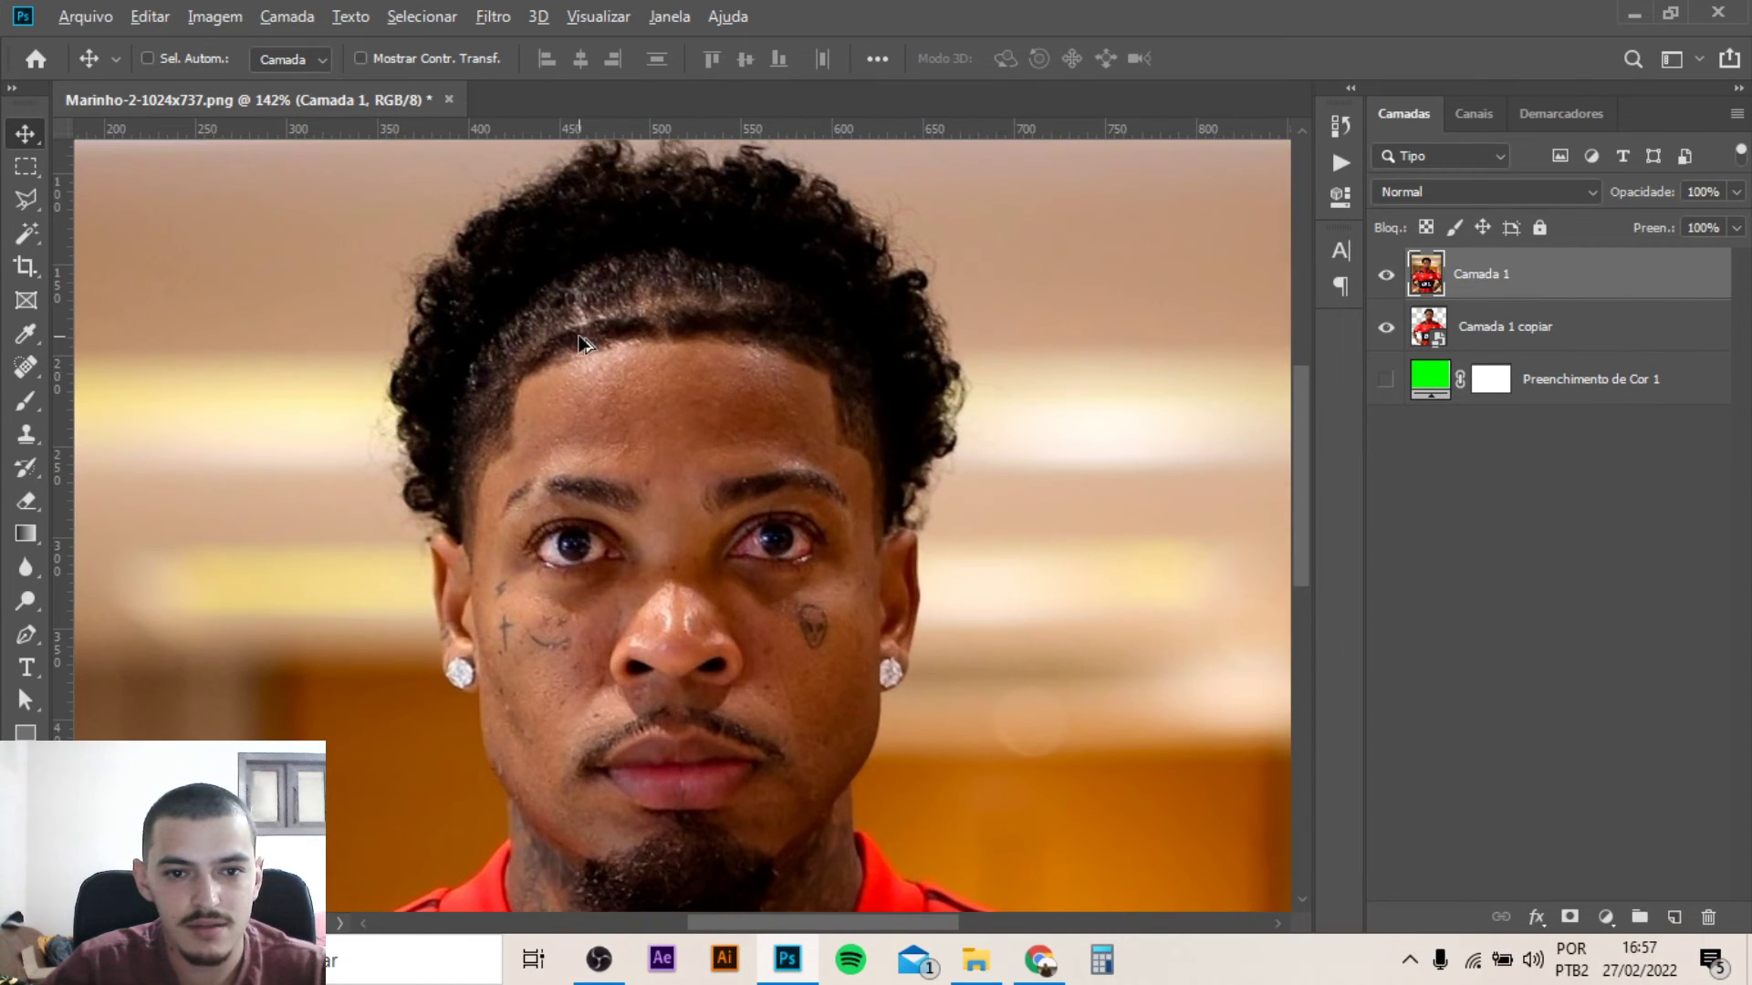
pyautogui.scroll(1, 584, 345)
# Convert the Camada 1 photo layer to a smart object
pyautogui.scroll(-1, 584, 345)
pyautogui.scroll(-1, 584, 345)
pyautogui.scroll(-1, 583, 345)
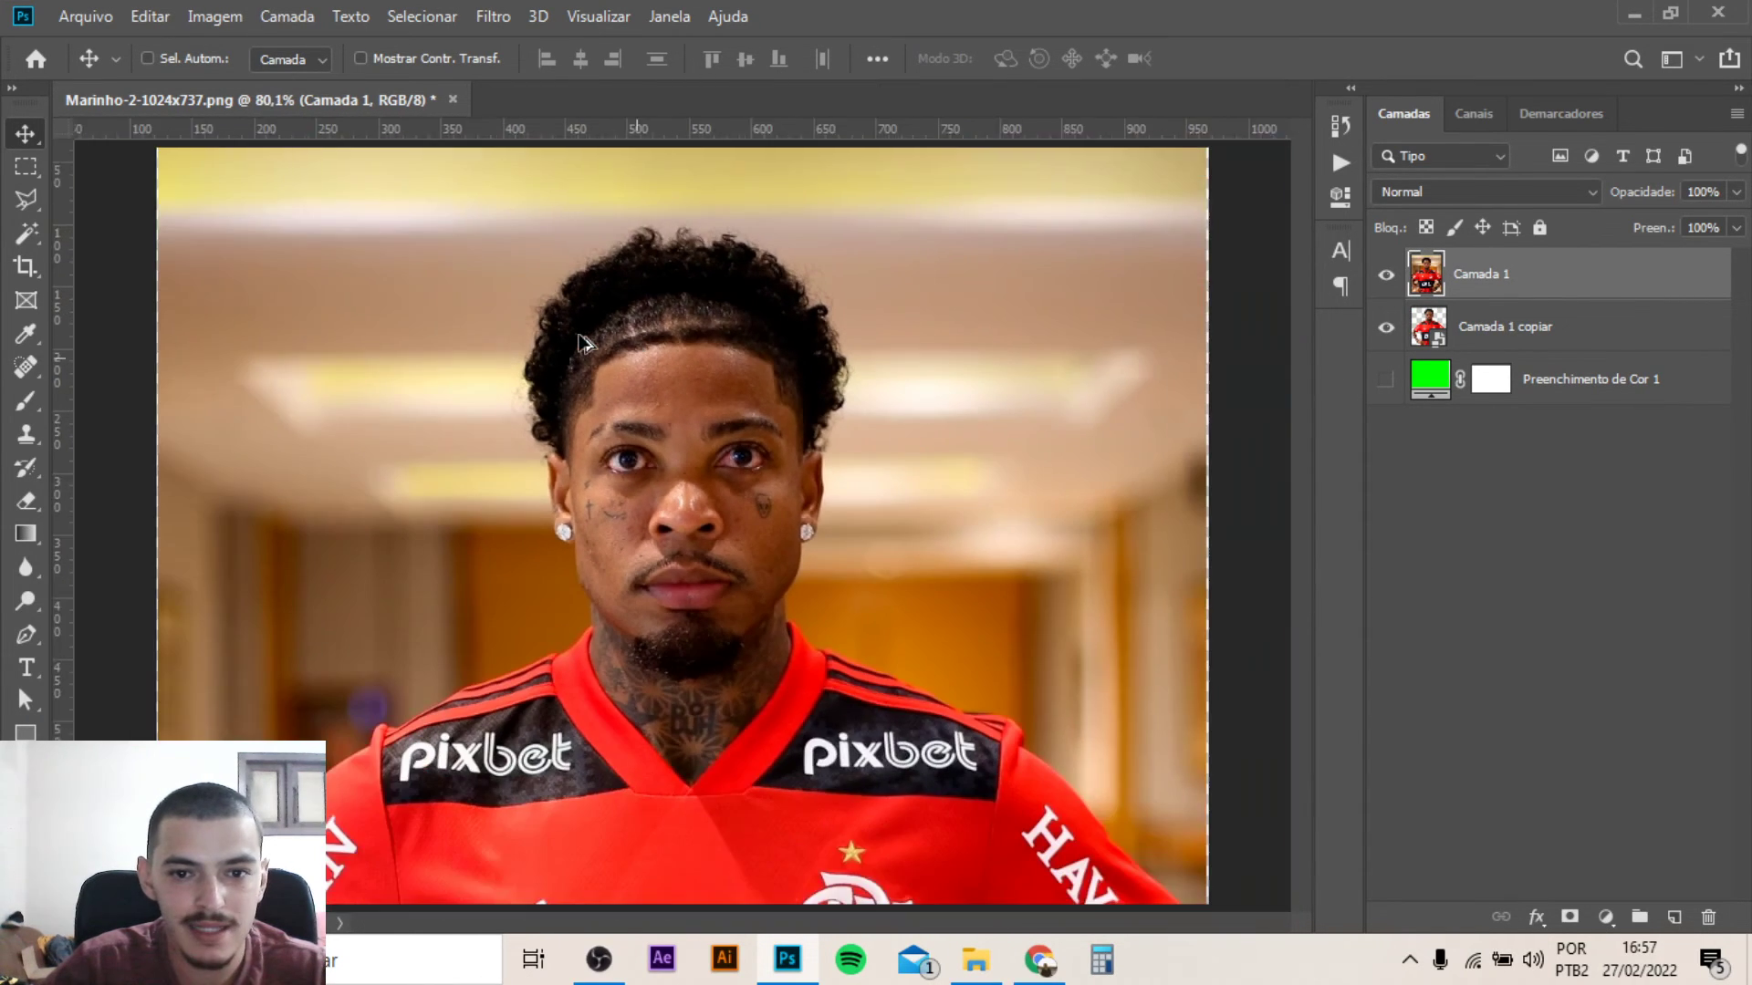
pyautogui.scroll(-1, 581, 343)
pyautogui.press('alt')
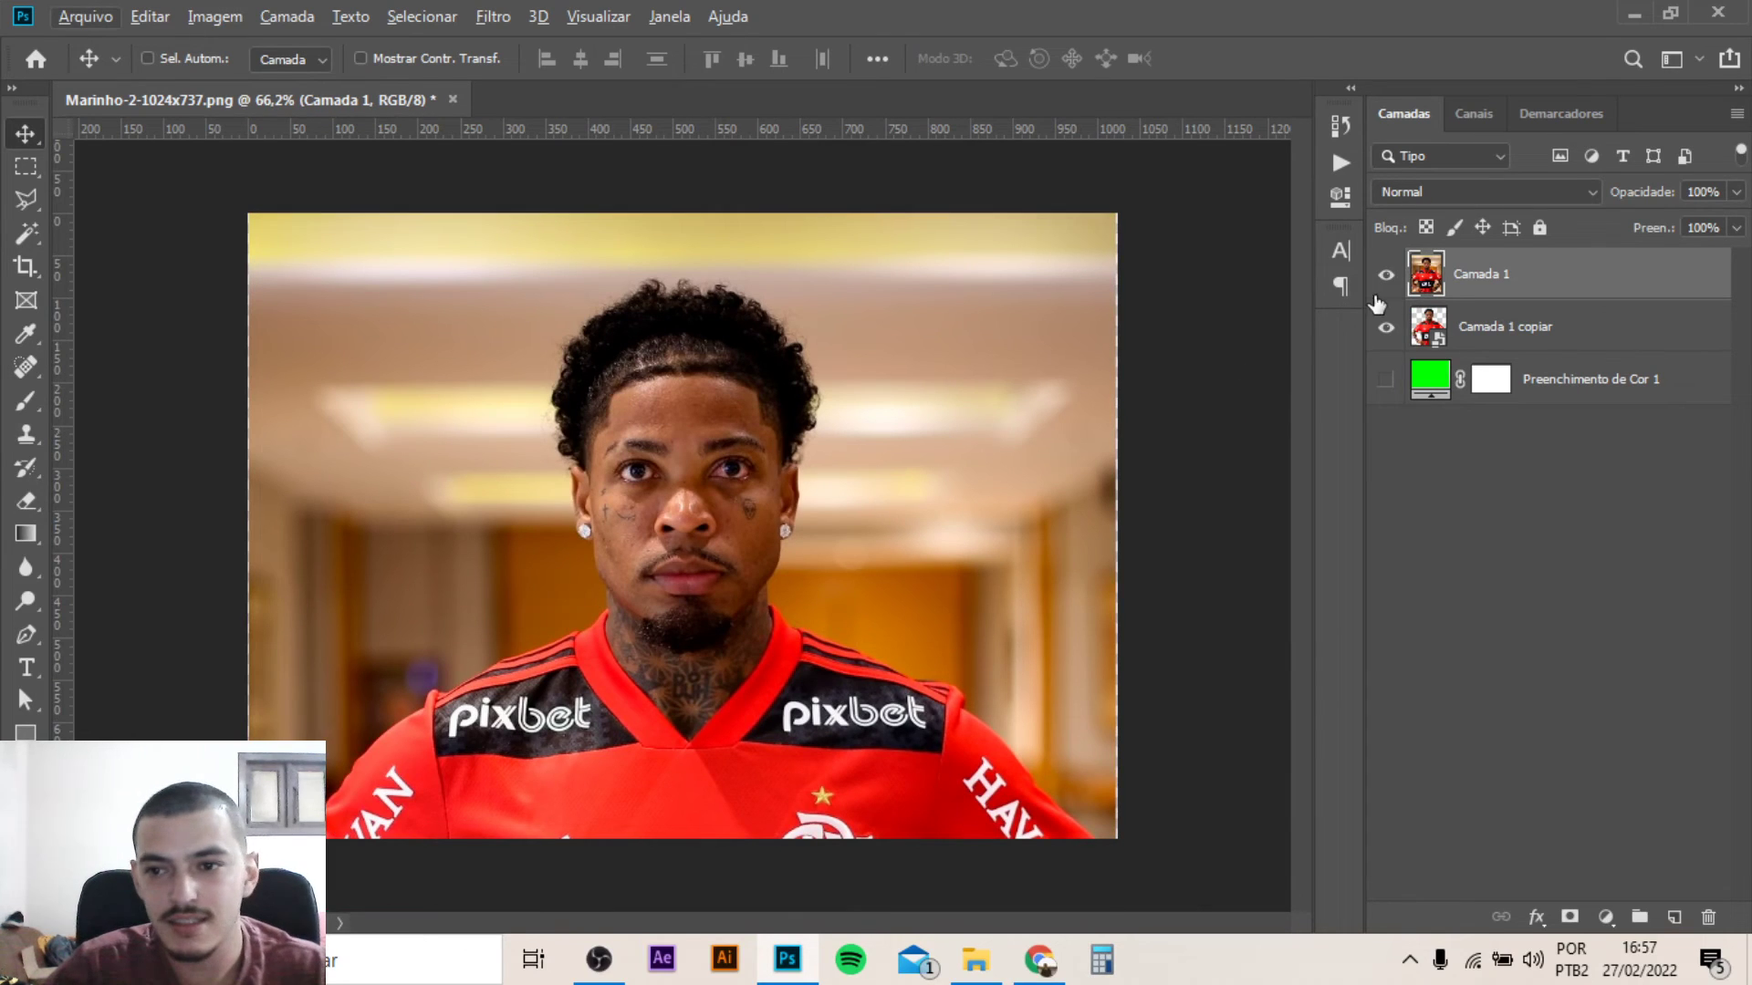
pyautogui.rightClick(1487, 286)
pyautogui.click(1424, 354)
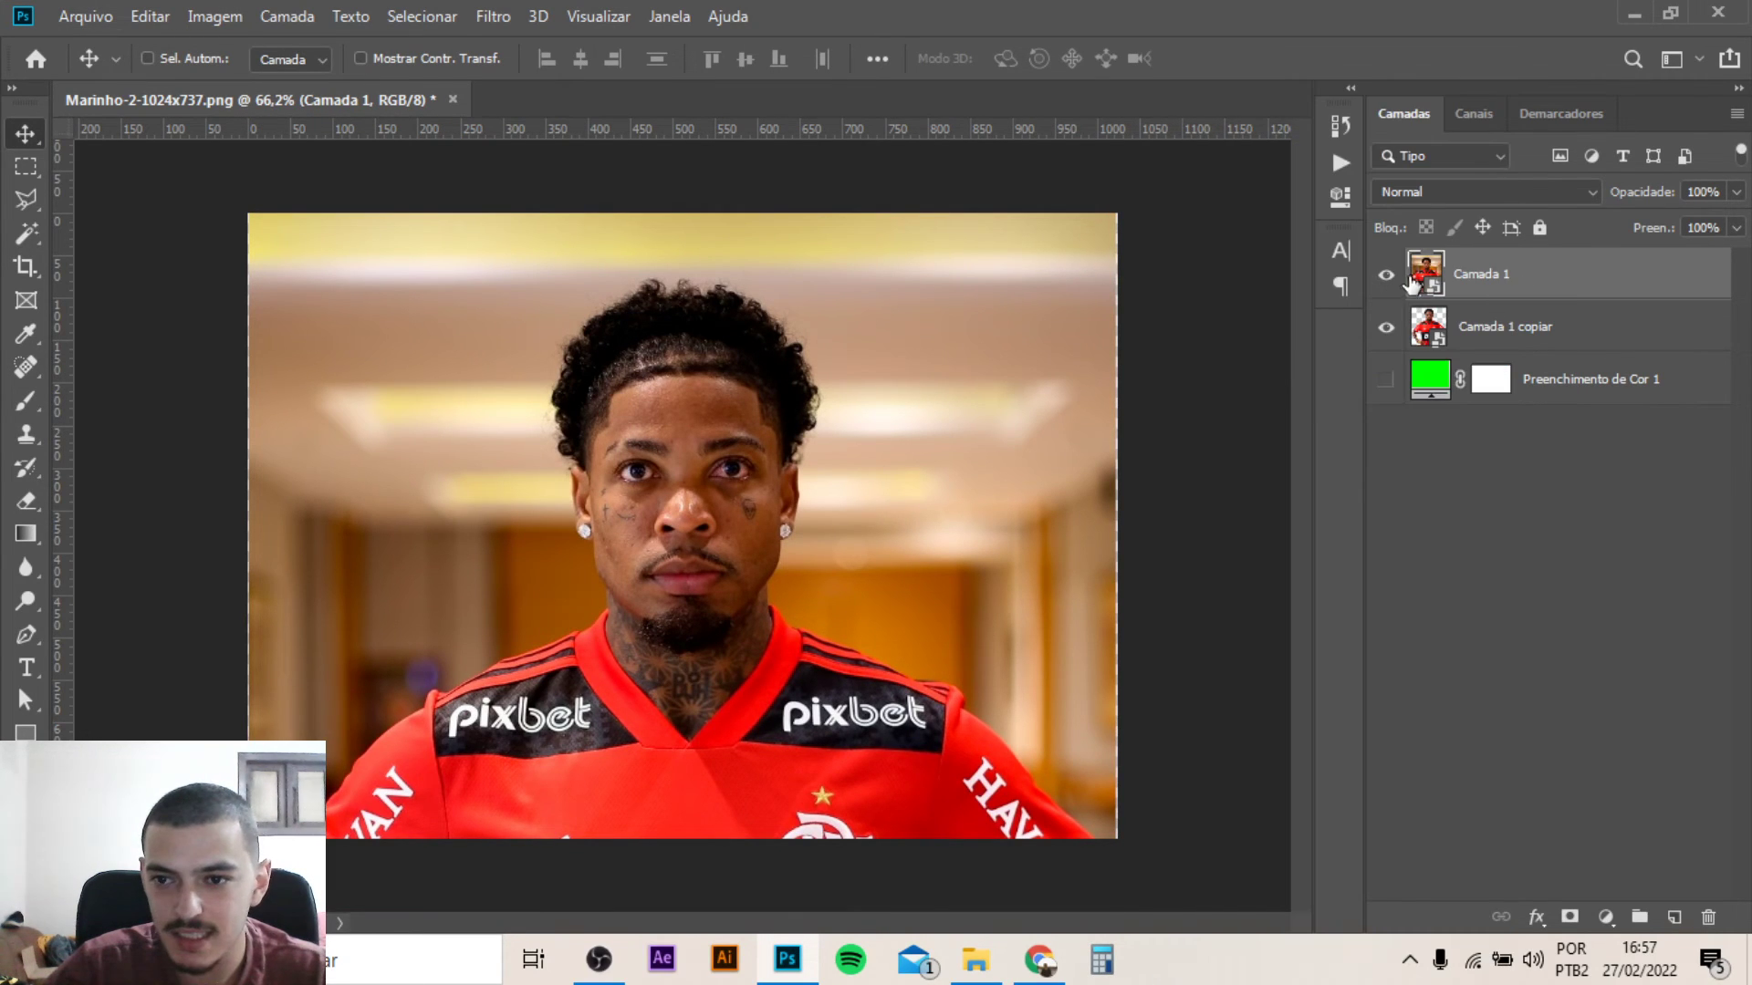
# Open the Camada 1 smart object's photo for editing
pyautogui.doubleClick(1423, 274)
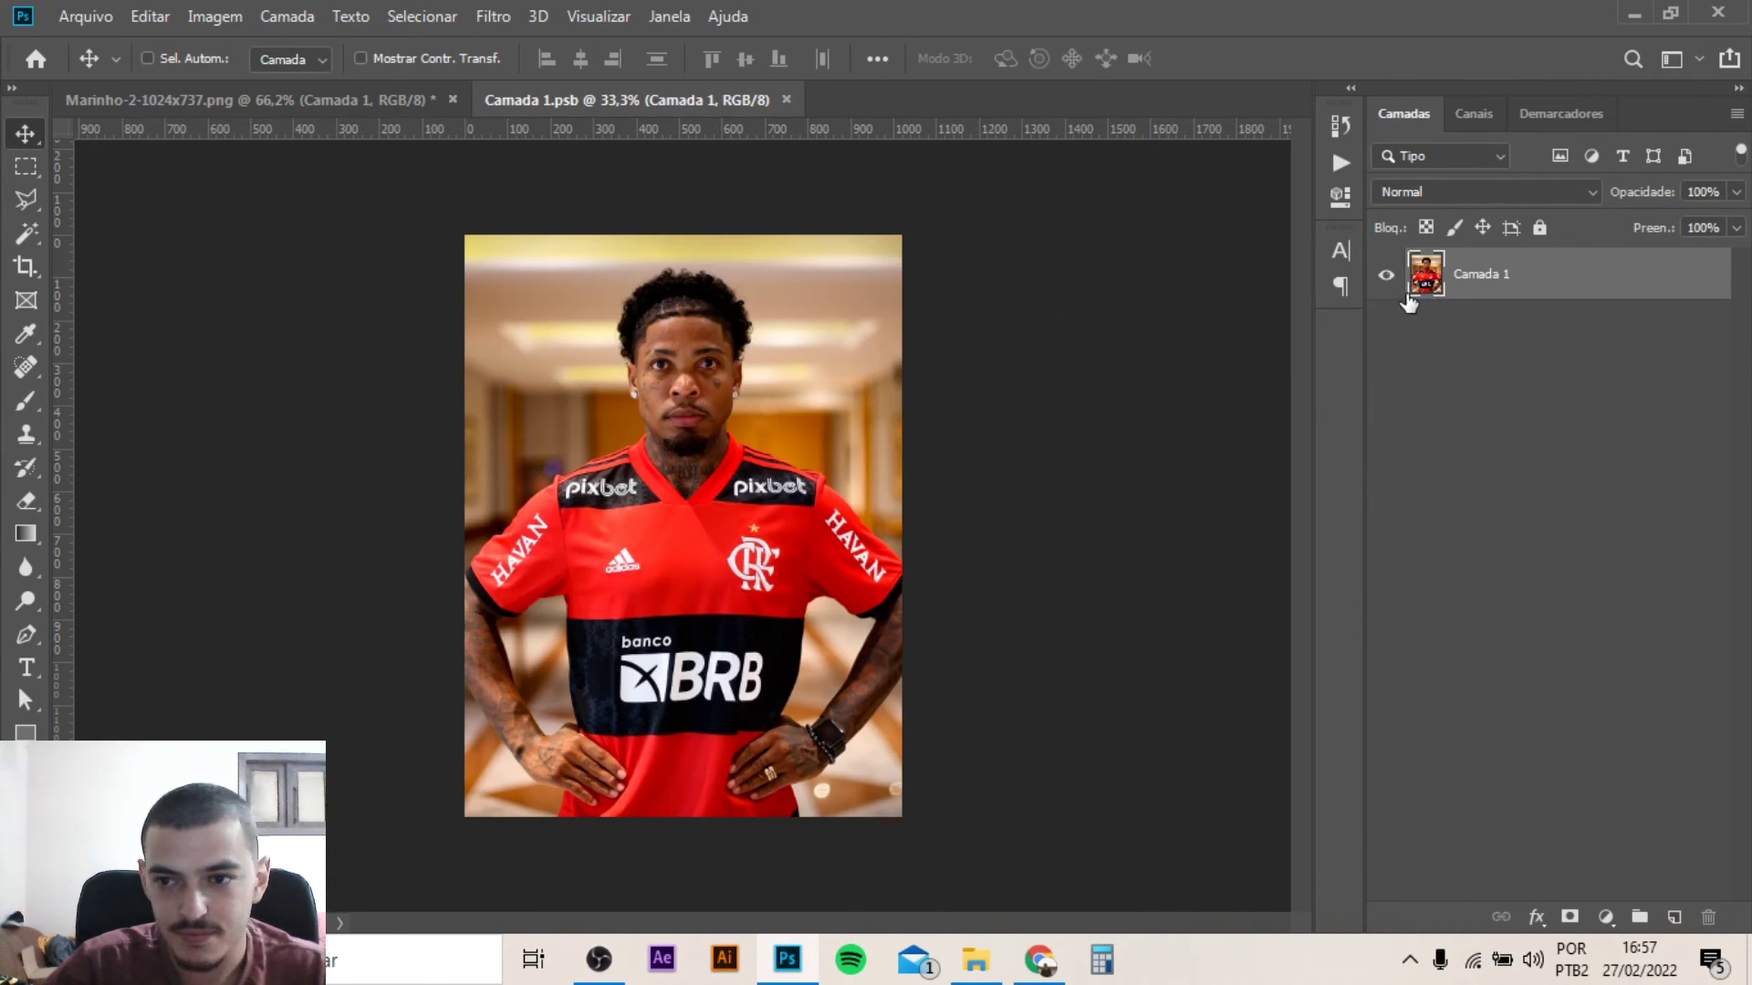
pyautogui.keyDown('alt'); pyautogui.scroll(2, 620, 420); pyautogui.keyUp('alt')
pyautogui.keyDown('alt'); pyautogui.scroll(2, 638, 438); pyautogui.keyUp('alt')
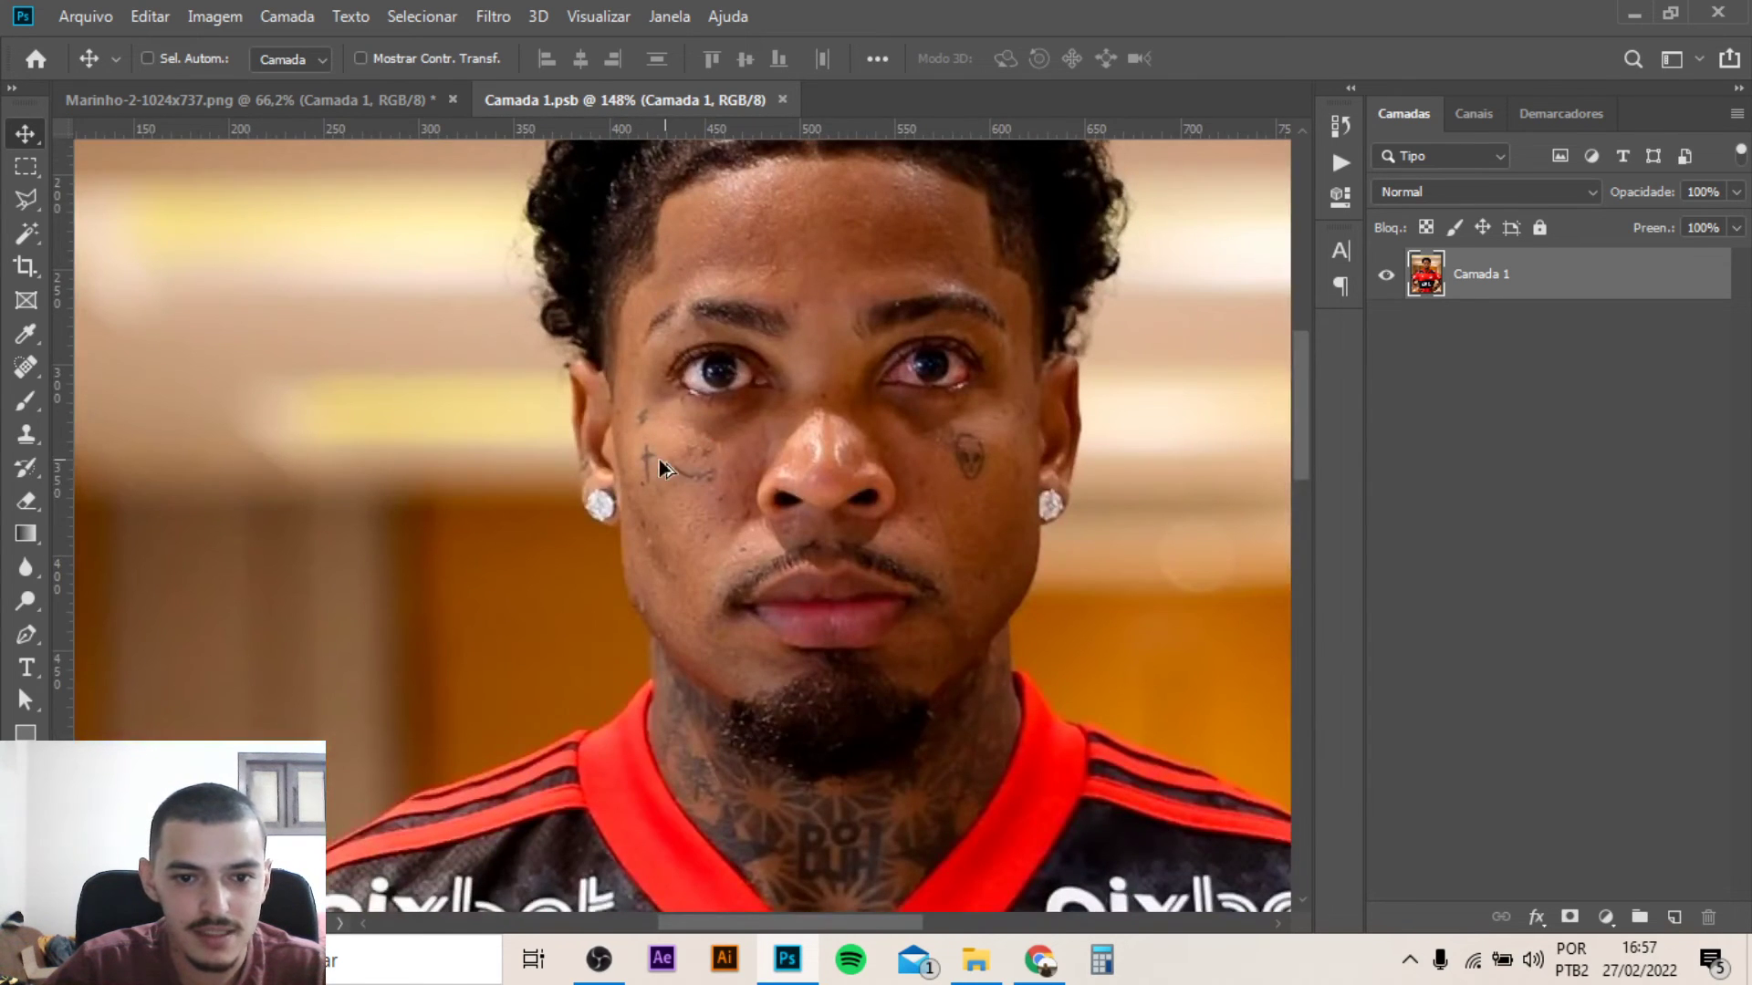
pyautogui.keyDown('alt'); pyautogui.scroll(-2, 649, 468); pyautogui.keyUp('alt')
pyautogui.keyDown('alt'); pyautogui.scroll(-1, 649, 468); pyautogui.keyUp('alt')
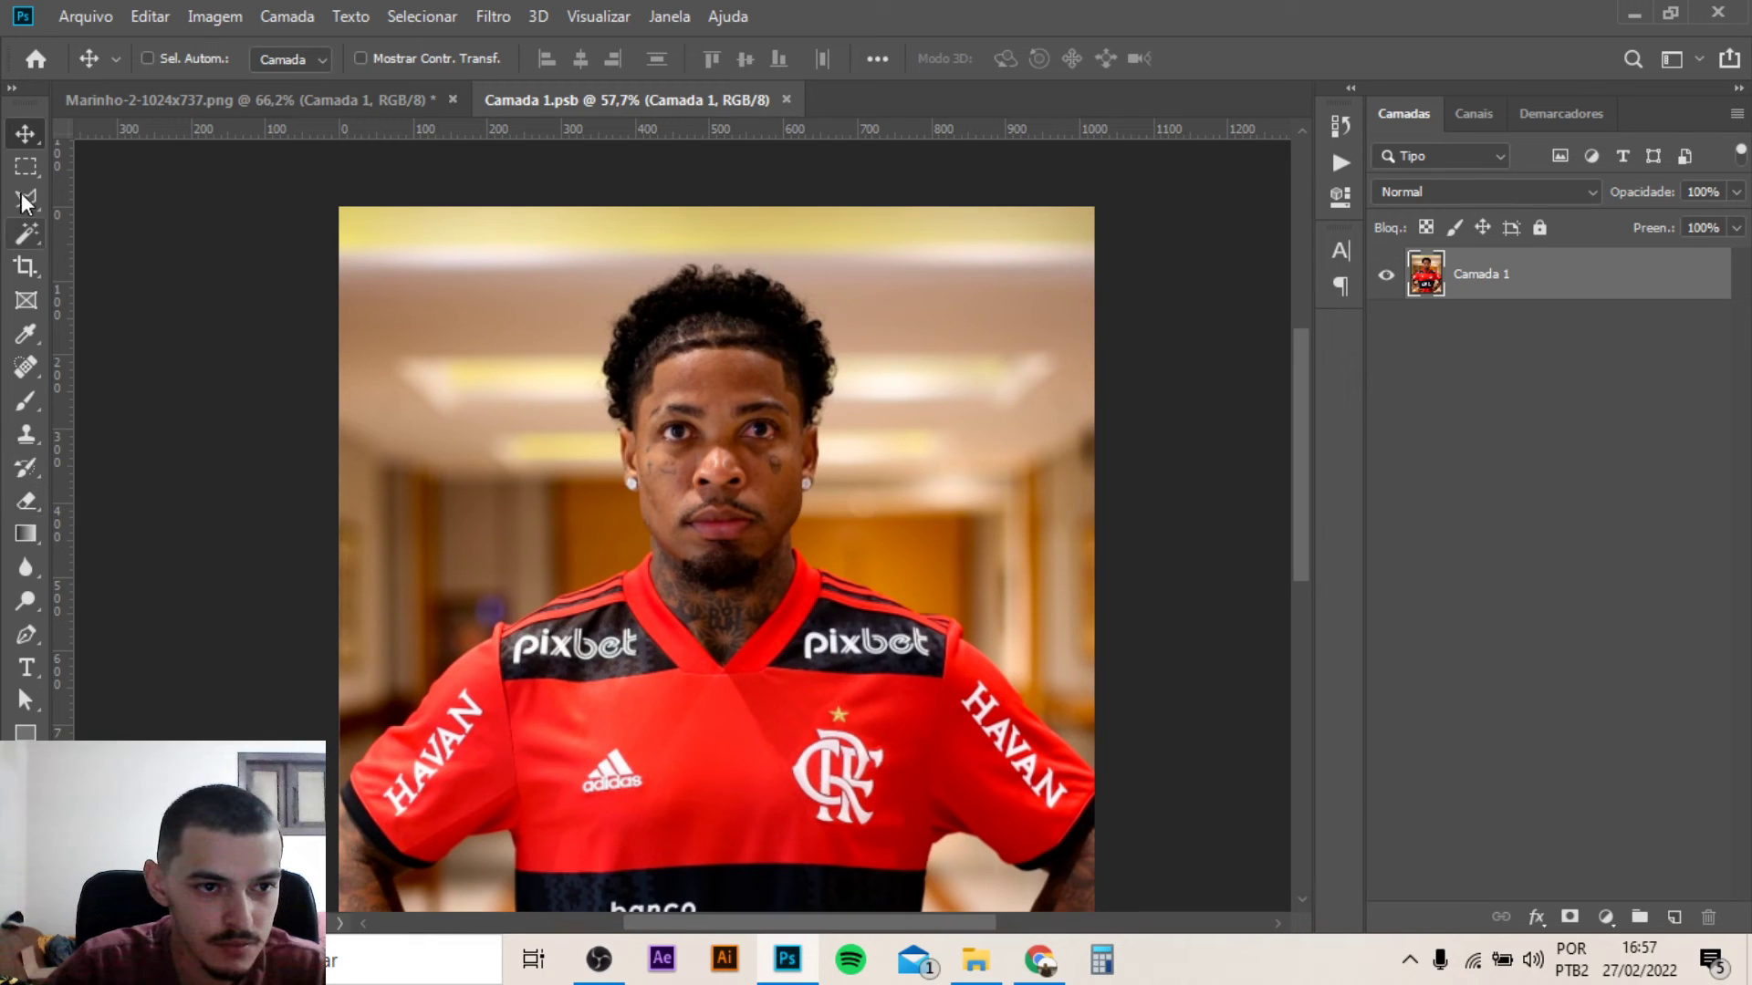
# Start a Pen path around the player's head and neck, then undo its last anchors
pyautogui.click(25, 632)
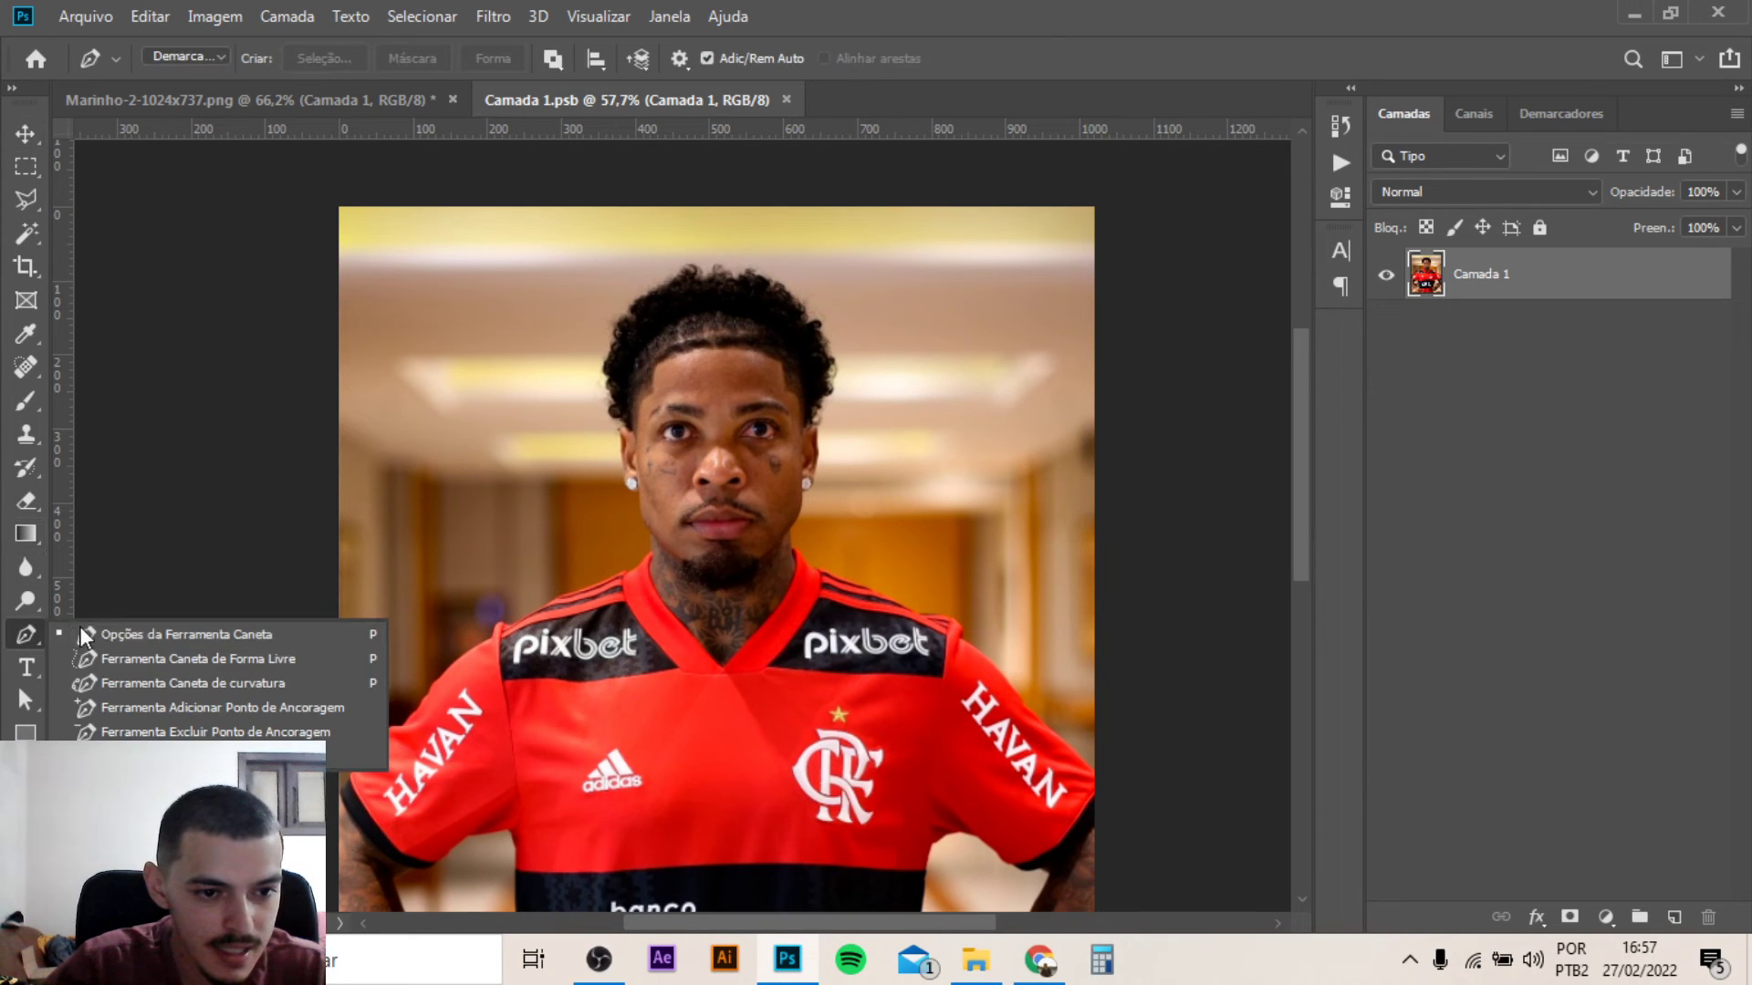
pyautogui.click(145, 635)
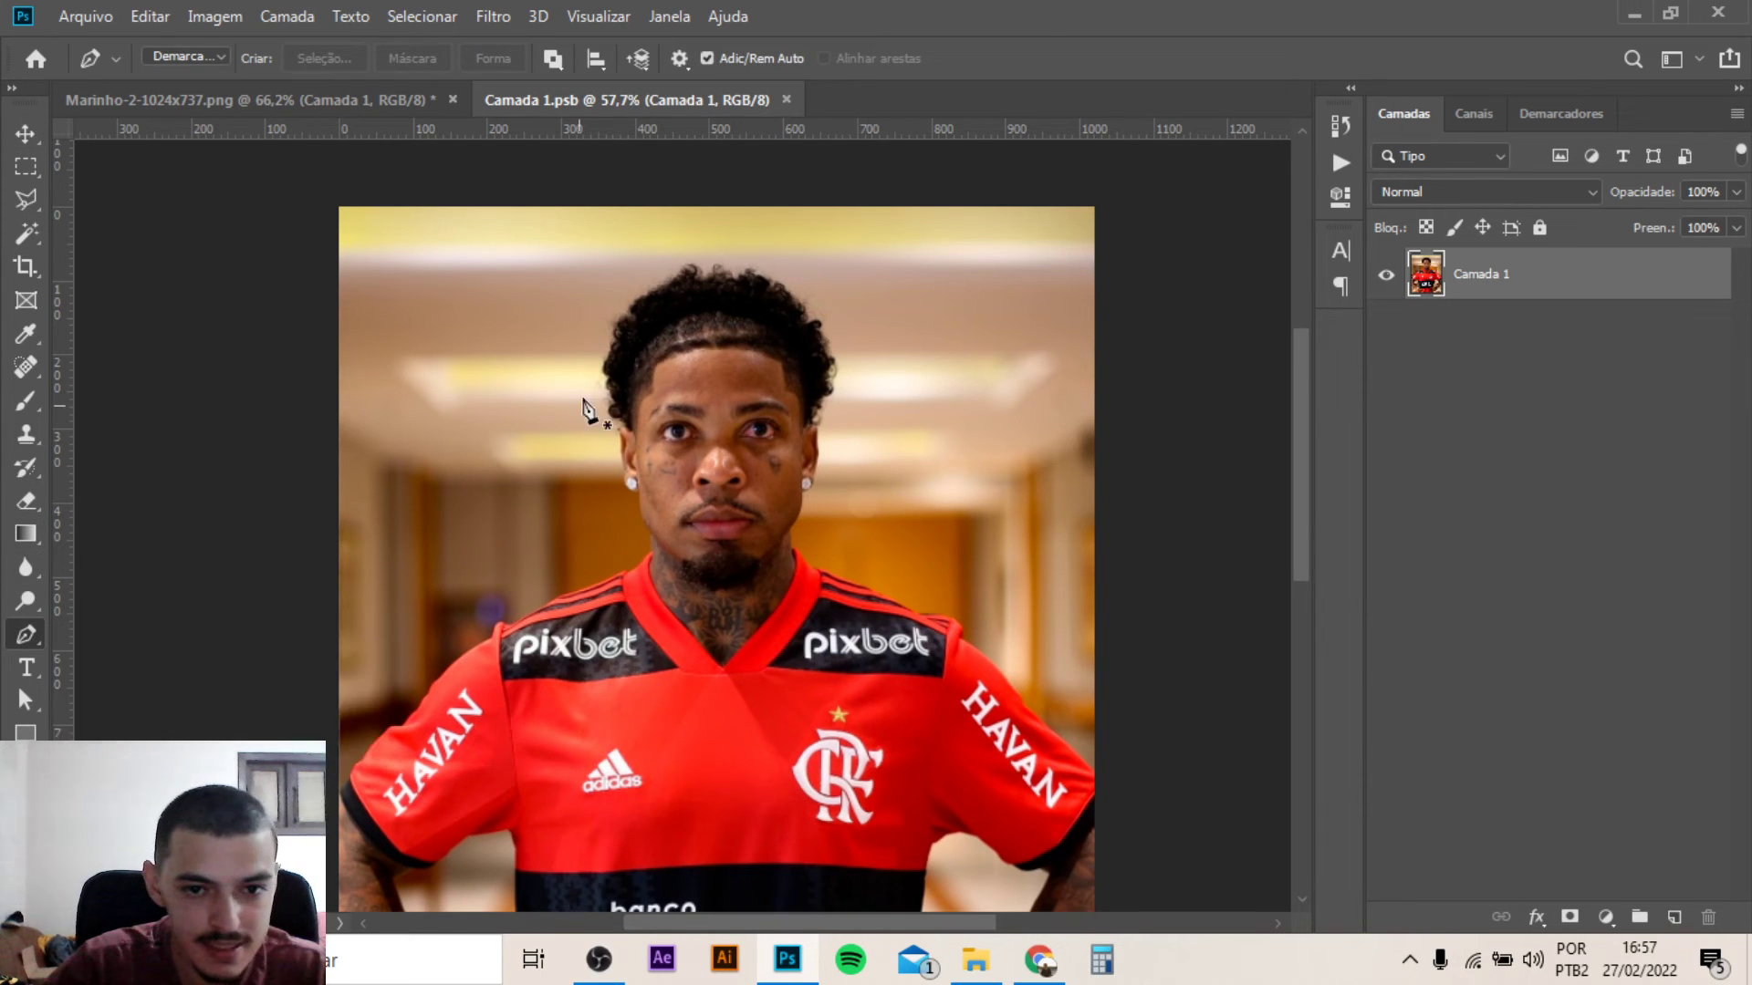
pyautogui.click(544, 366)
pyautogui.moveTo(576, 482); pyautogui.dragTo(591, 507)
pyautogui.click(702, 588)
pyautogui.click(813, 593)
pyautogui.click(903, 541)
pyautogui.click(916, 468)
pyautogui.click(931, 353)
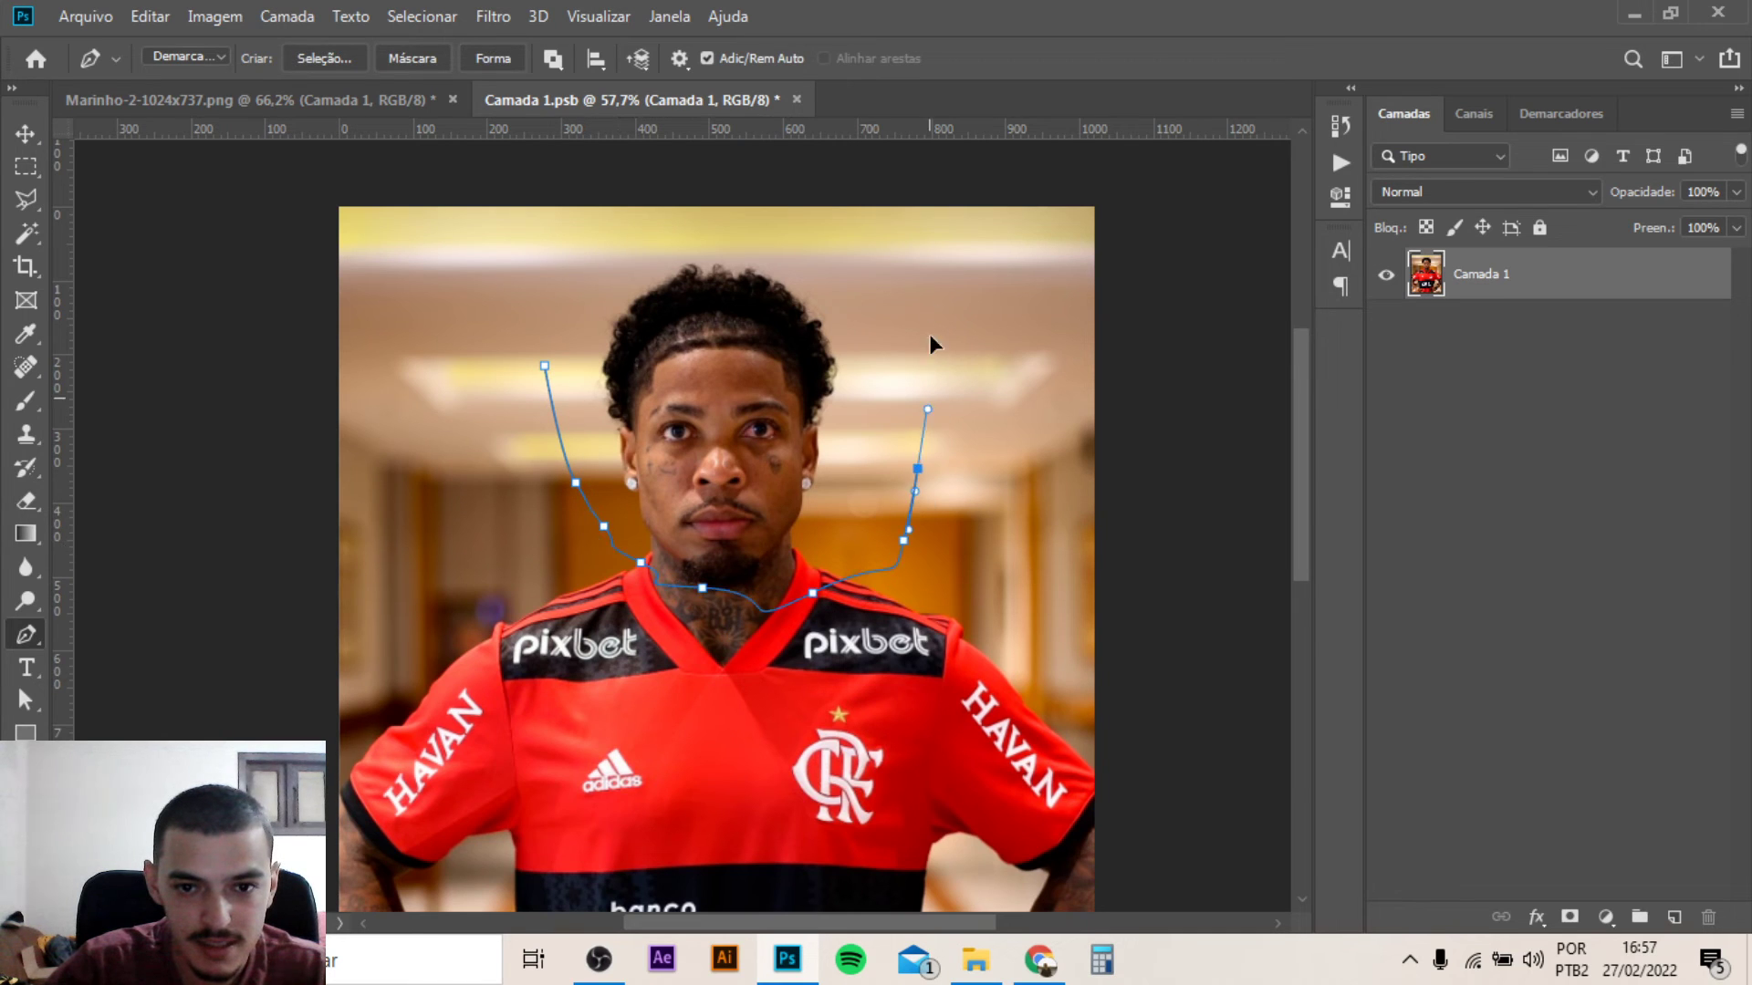
pyautogui.moveTo(731, 208); pyautogui.dragTo(654, 212)
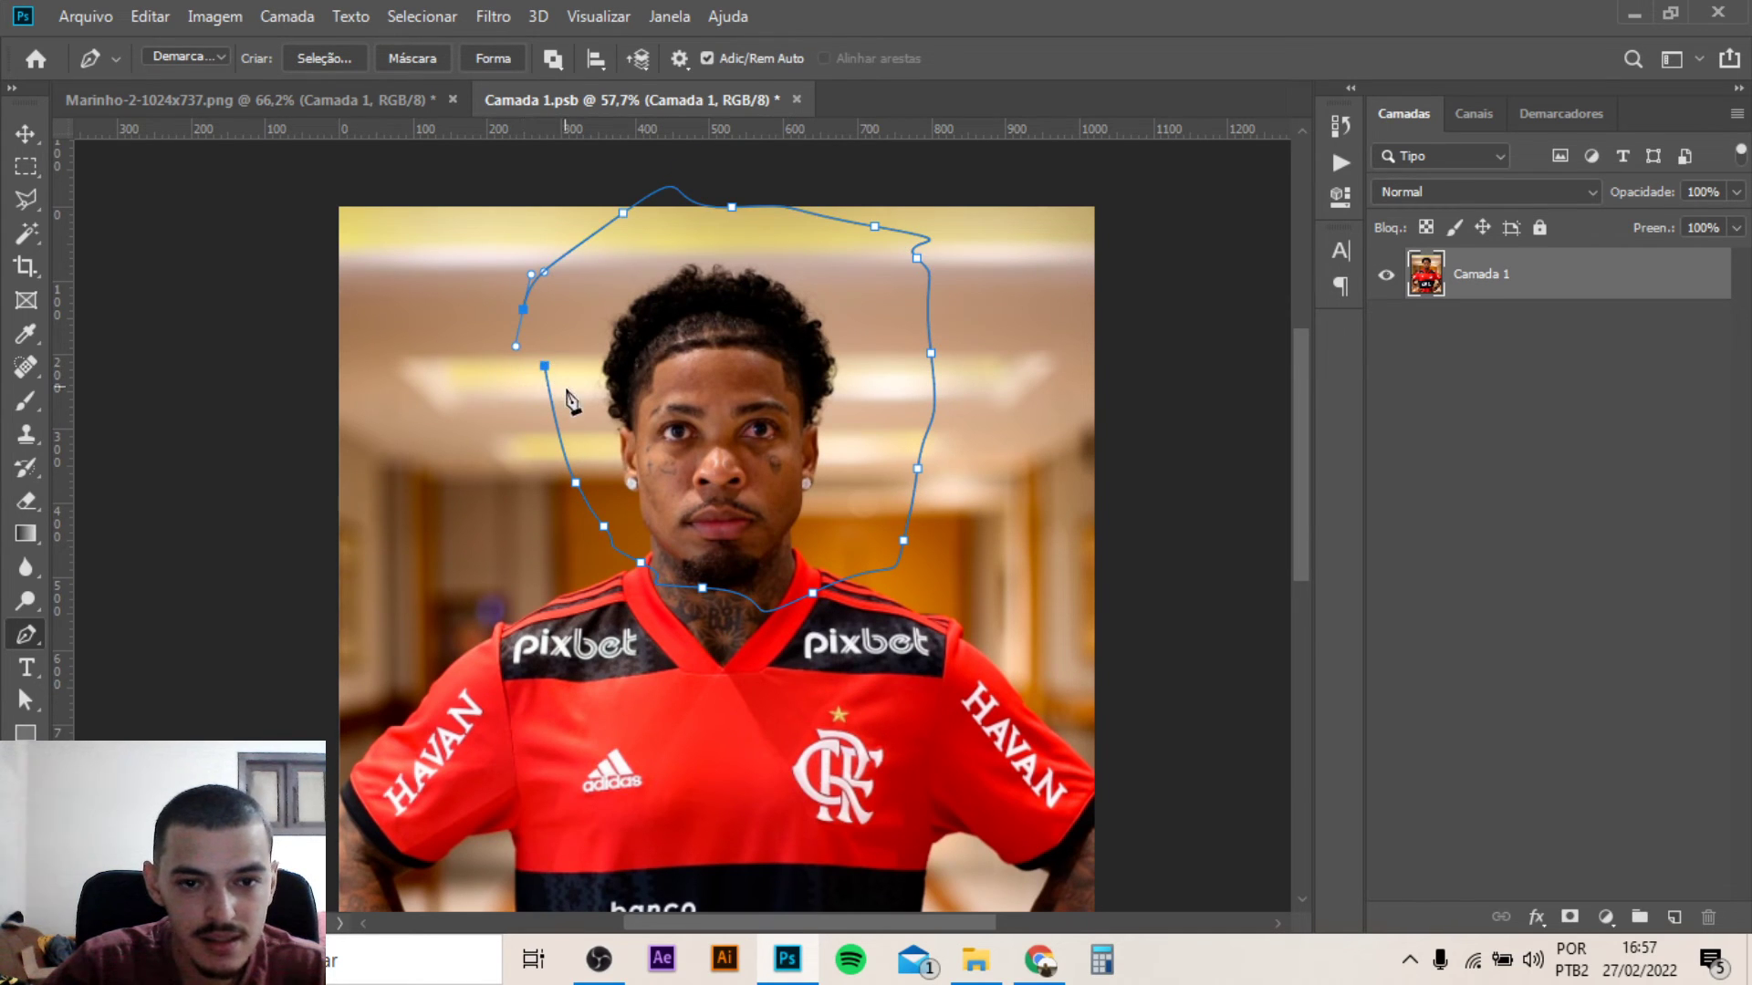
pyautogui.hotkey('ctrl', 'z')
pyautogui.hotkey('ctrl', 'z')
pyautogui.hotkey('ctrl', 'z')
pyautogui.hotkey('ctrl', 'z')
pyautogui.hotkey('ctrl', 'z')
pyautogui.hotkey('ctrl', 'z')
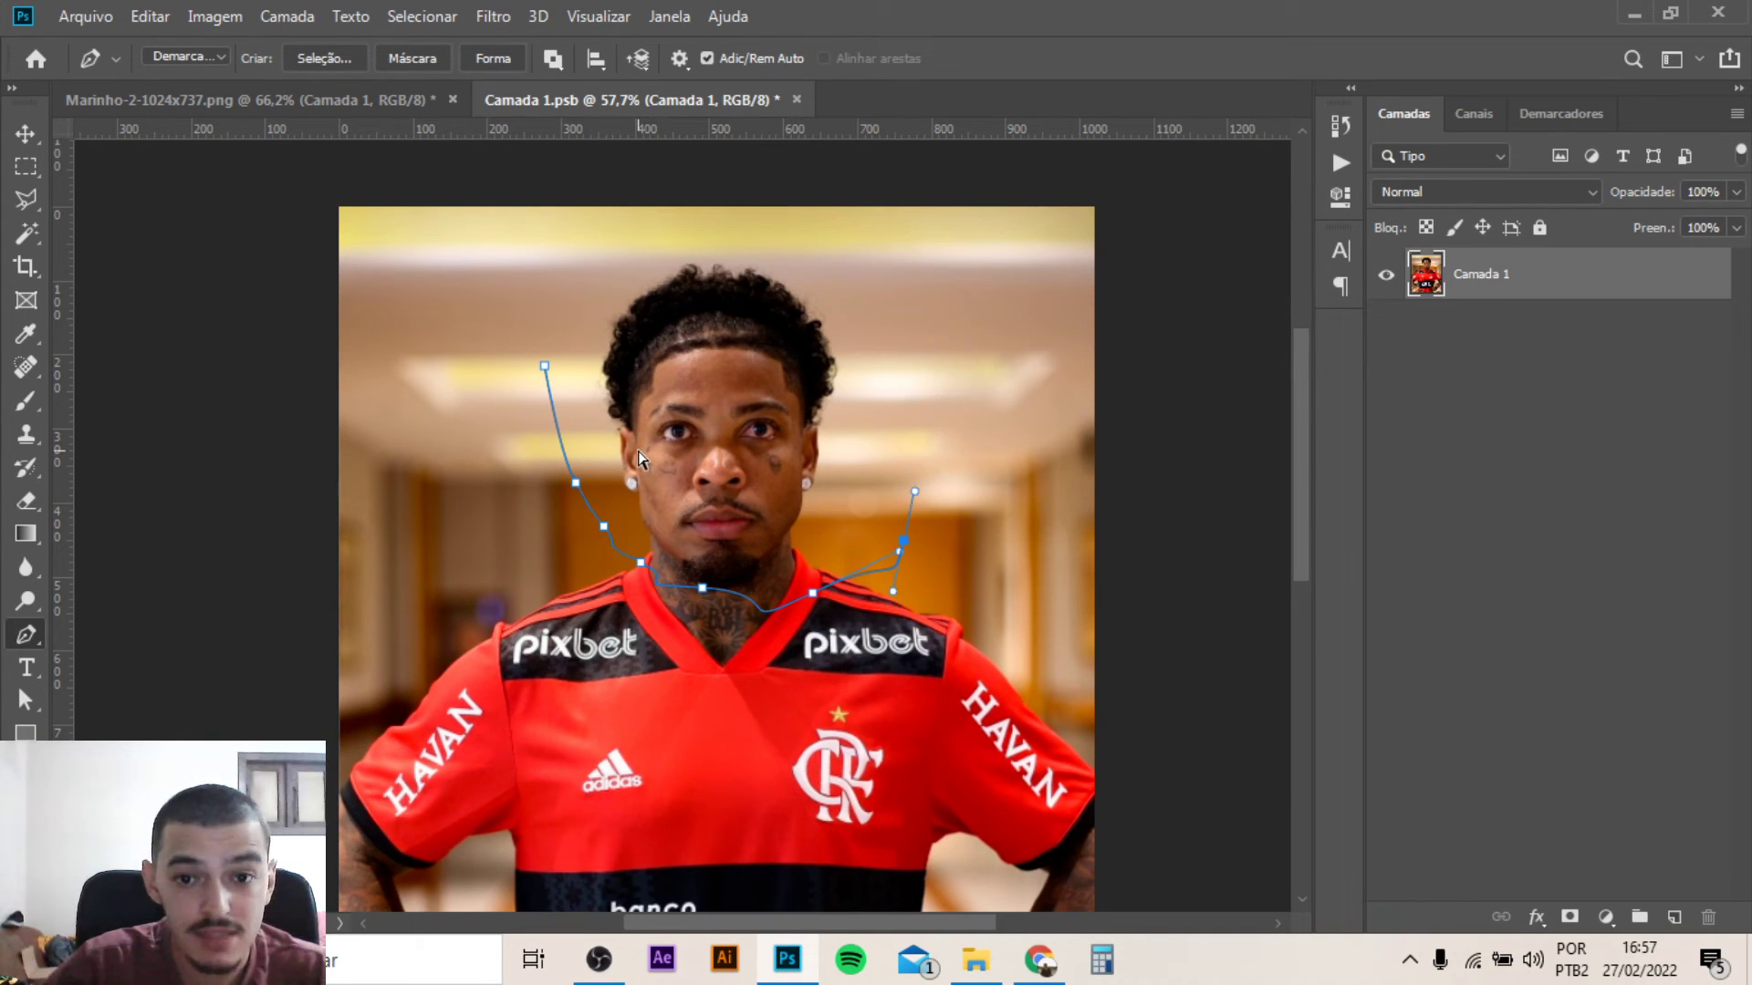
pyautogui.hotkey('ctrl', 'z')
pyautogui.hotkey('ctrl', 'z')
pyautogui.hotkey('ctrl', 'z')
pyautogui.hotkey('ctrl', 'z')
pyautogui.hotkey('ctrl', 'z')
pyautogui.hotkey('ctrl', 'z')
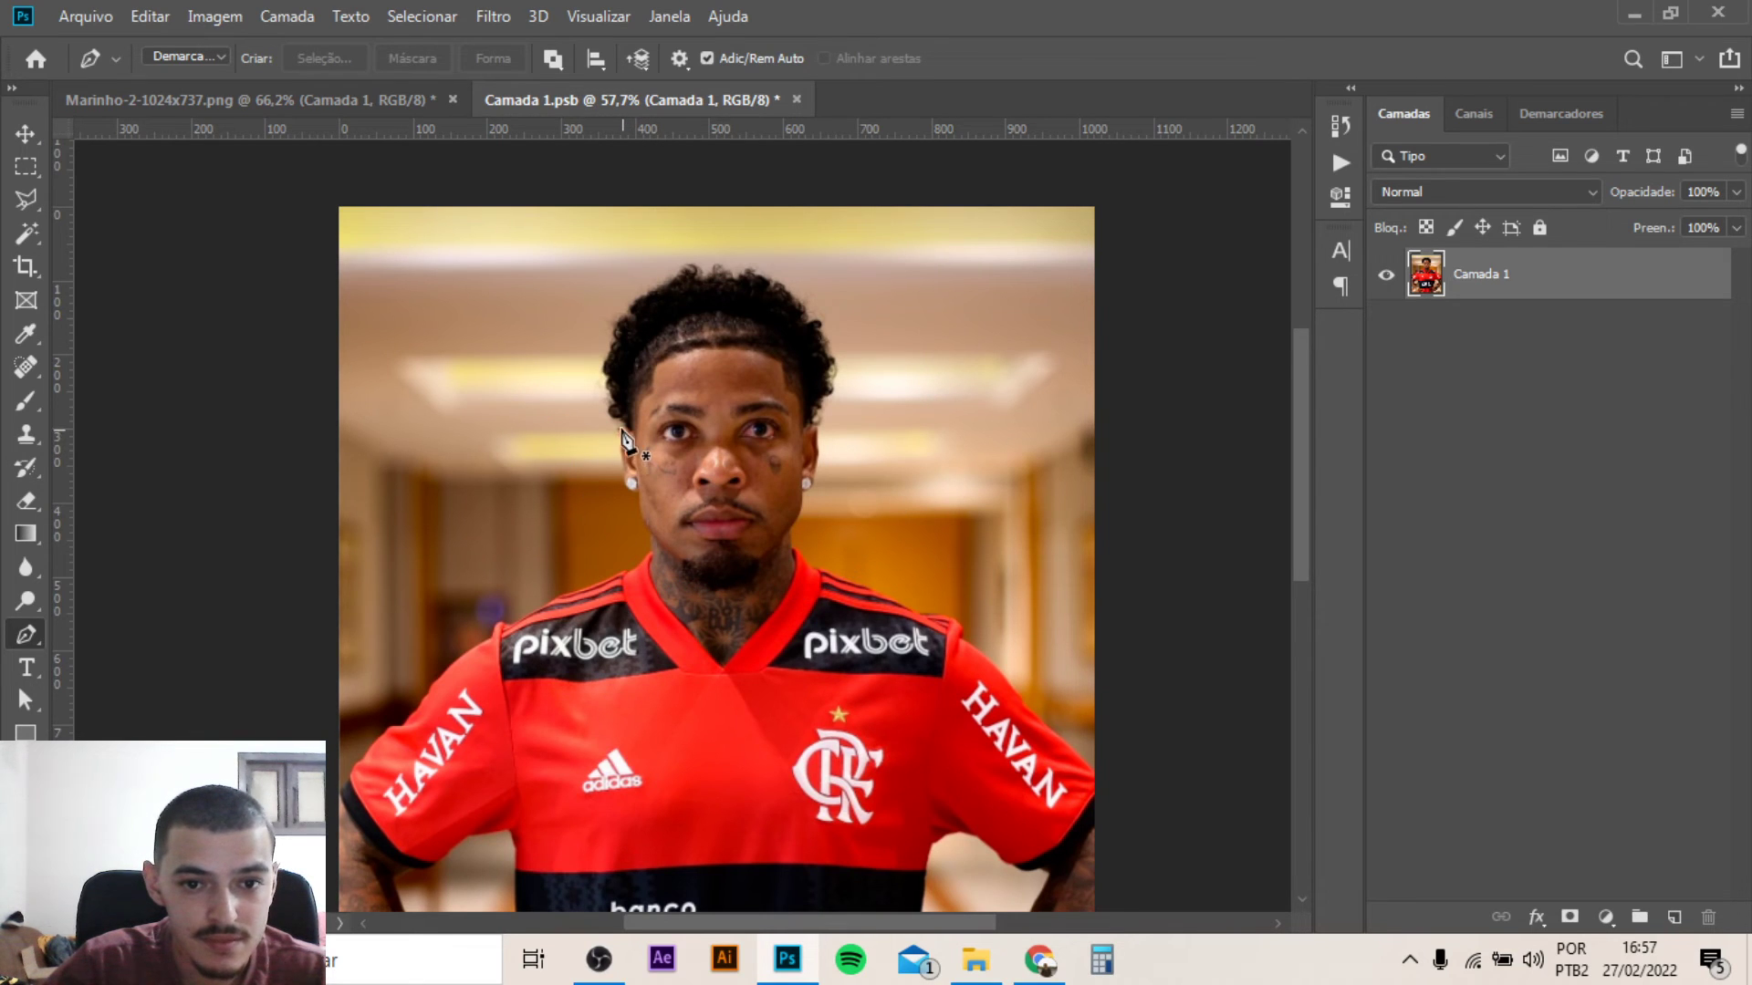
# Trace a closed Pen outline around the hair and forehead, cutting across at eye level
pyautogui.scroll(3, 620, 433)
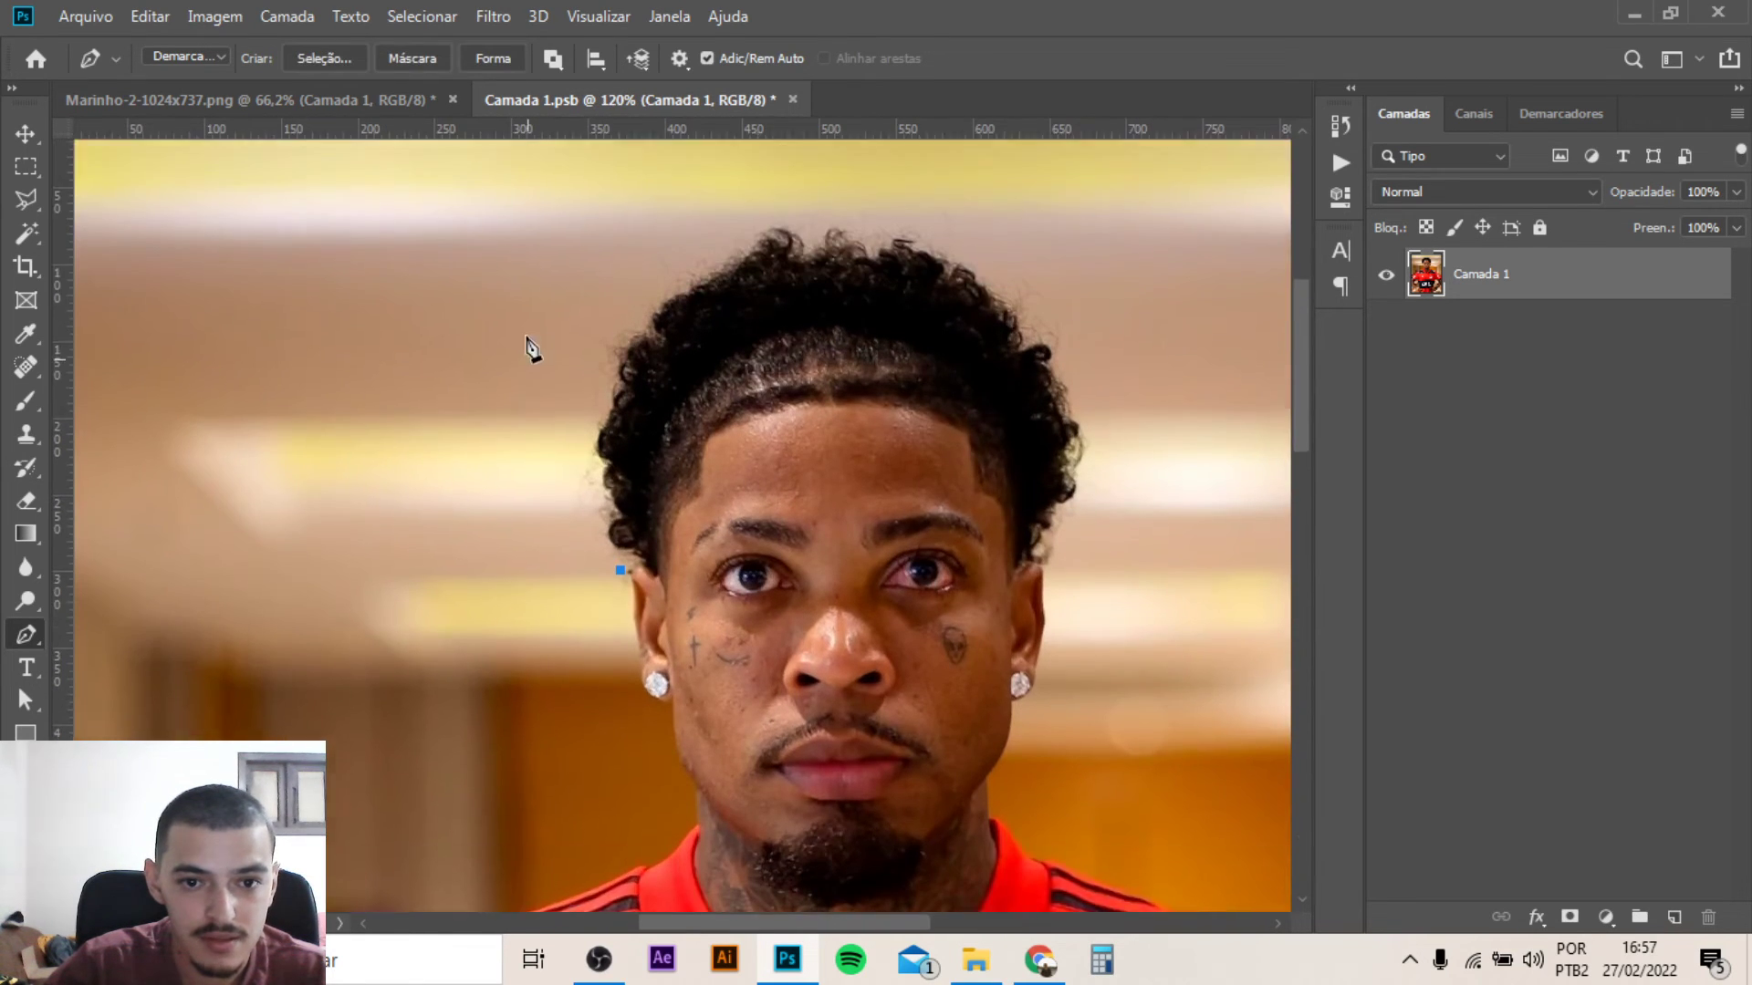
pyautogui.scroll(3, 529, 347)
pyautogui.click(538, 402)
pyautogui.click(543, 306)
pyautogui.click(619, 260)
pyautogui.click(698, 246)
pyautogui.moveTo(736, 244); pyautogui.dragTo(863, 244)
pyautogui.click(891, 243)
pyautogui.click(1069, 307)
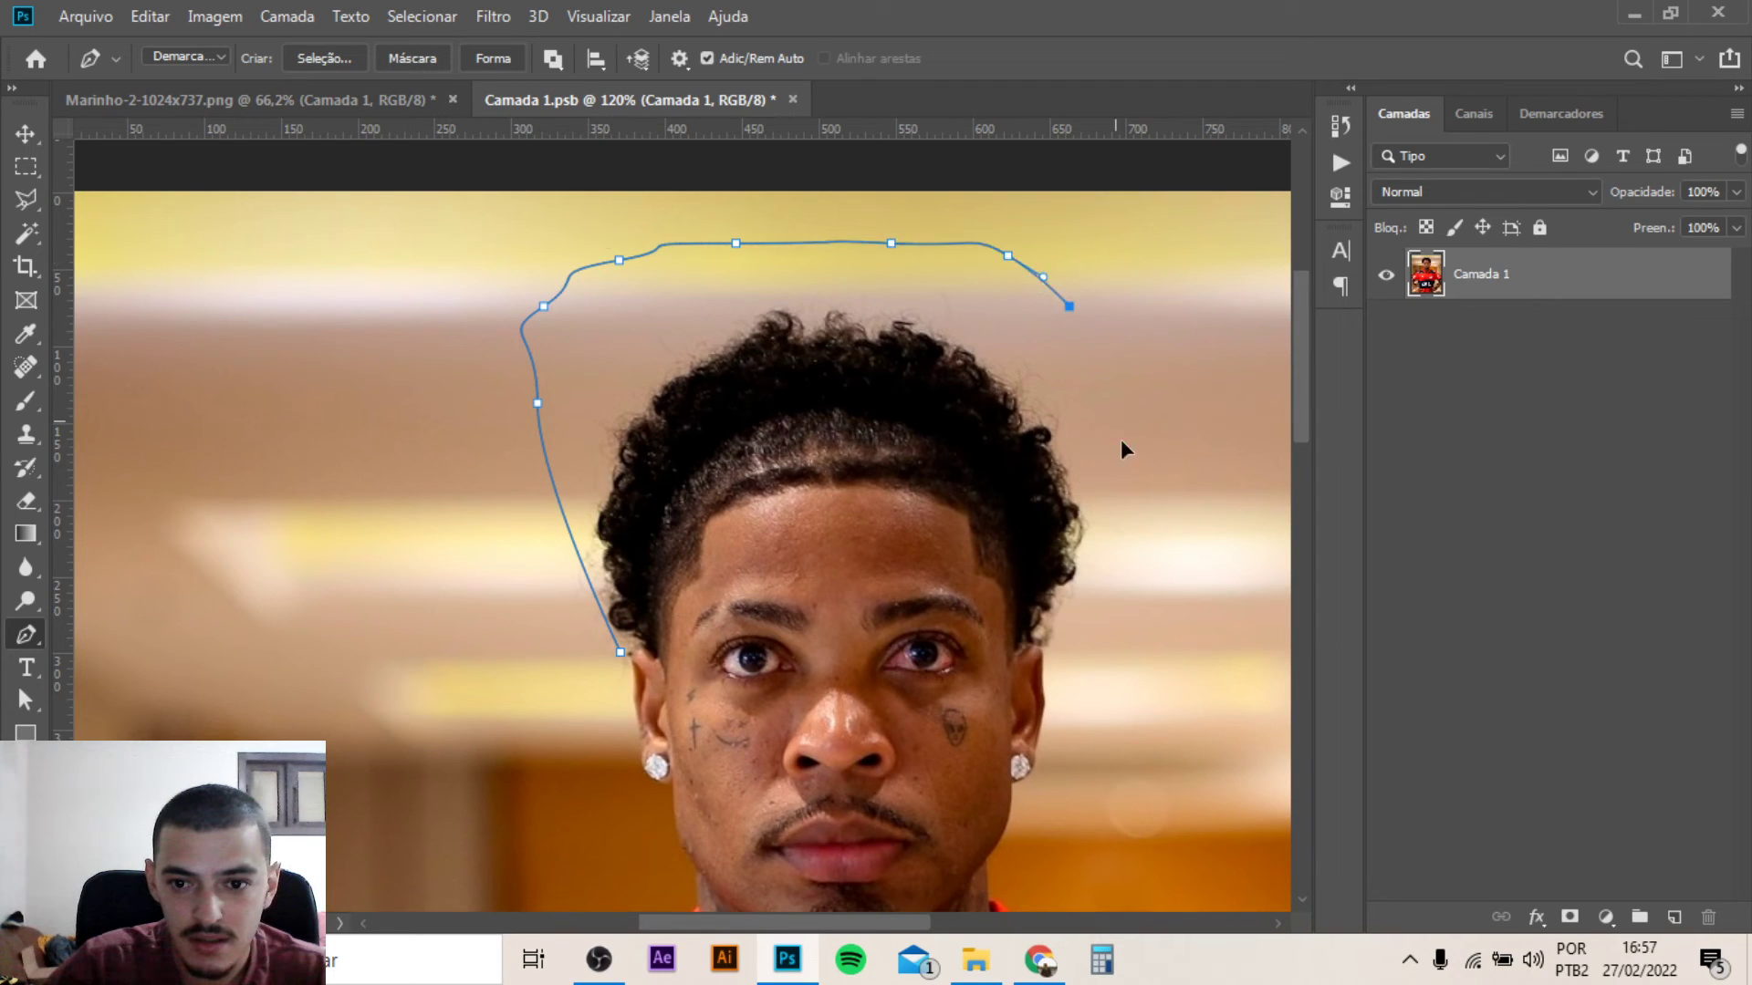
pyautogui.click(1100, 373)
pyautogui.click(1128, 465)
pyautogui.click(1130, 555)
pyautogui.moveTo(1119, 610); pyautogui.dragTo(1110, 632)
pyautogui.click(1081, 665)
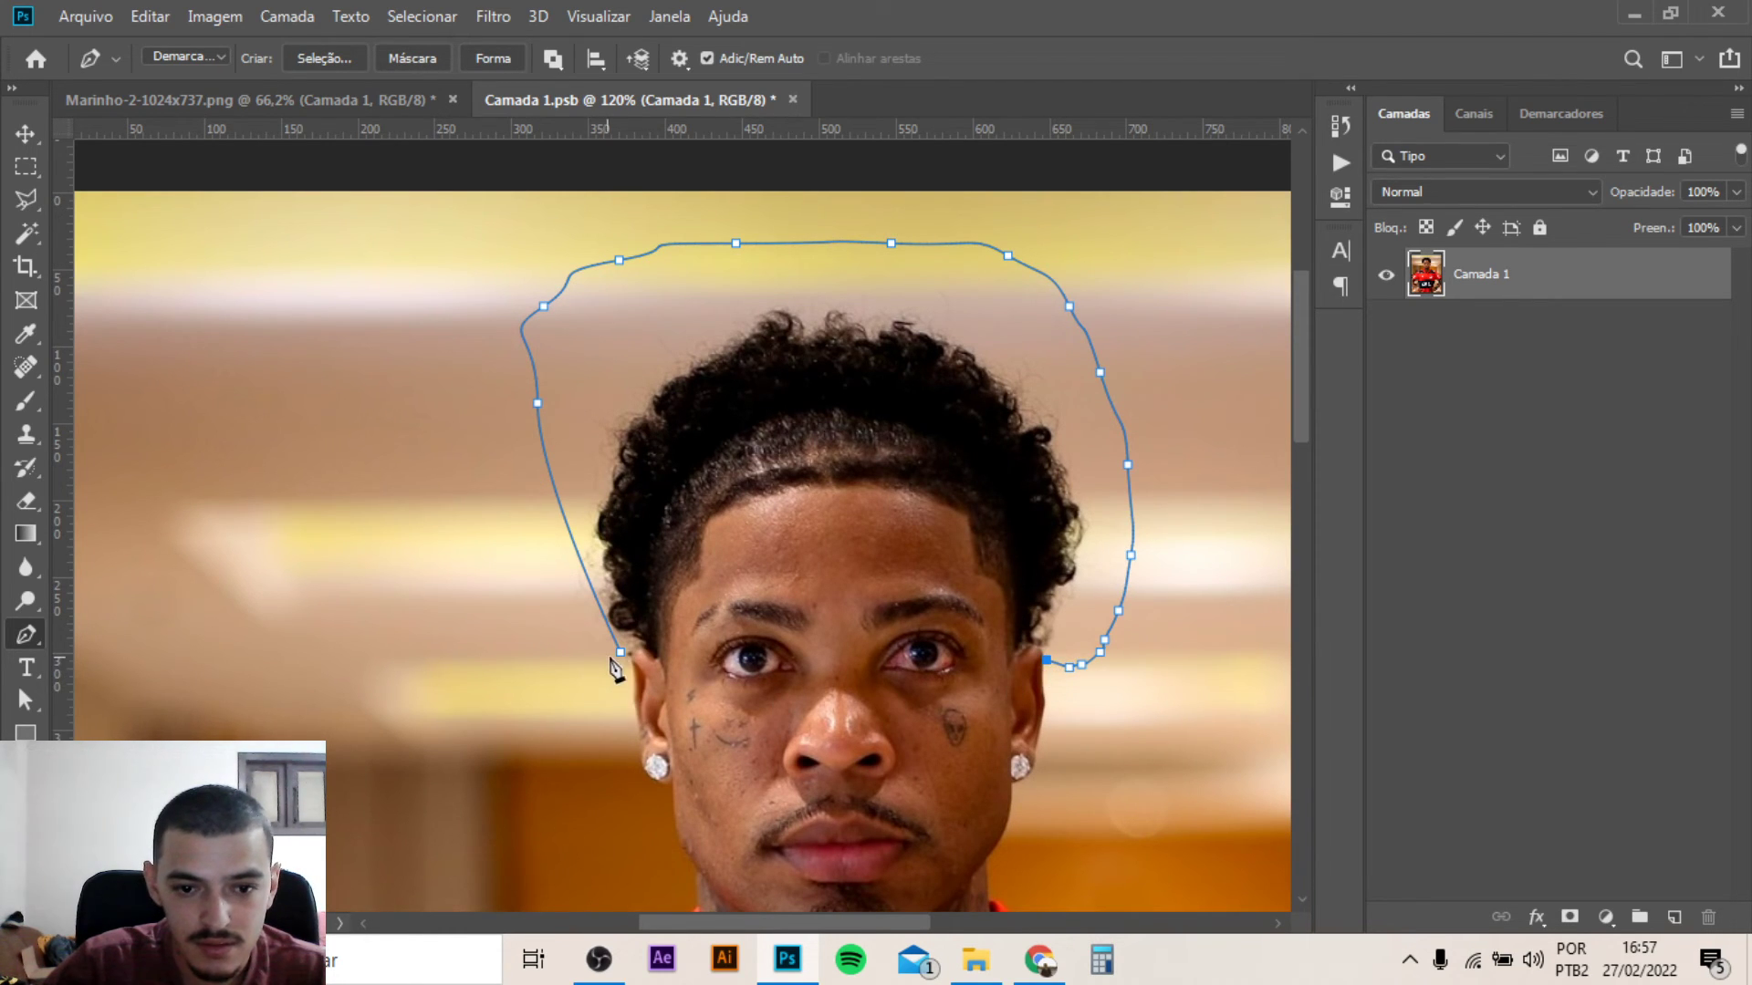
pyautogui.click(620, 652)
# Turn the closed path into a selection with Criar Seleção, confirming with OK
pyautogui.rightClick(733, 513)
pyautogui.click(840, 463)
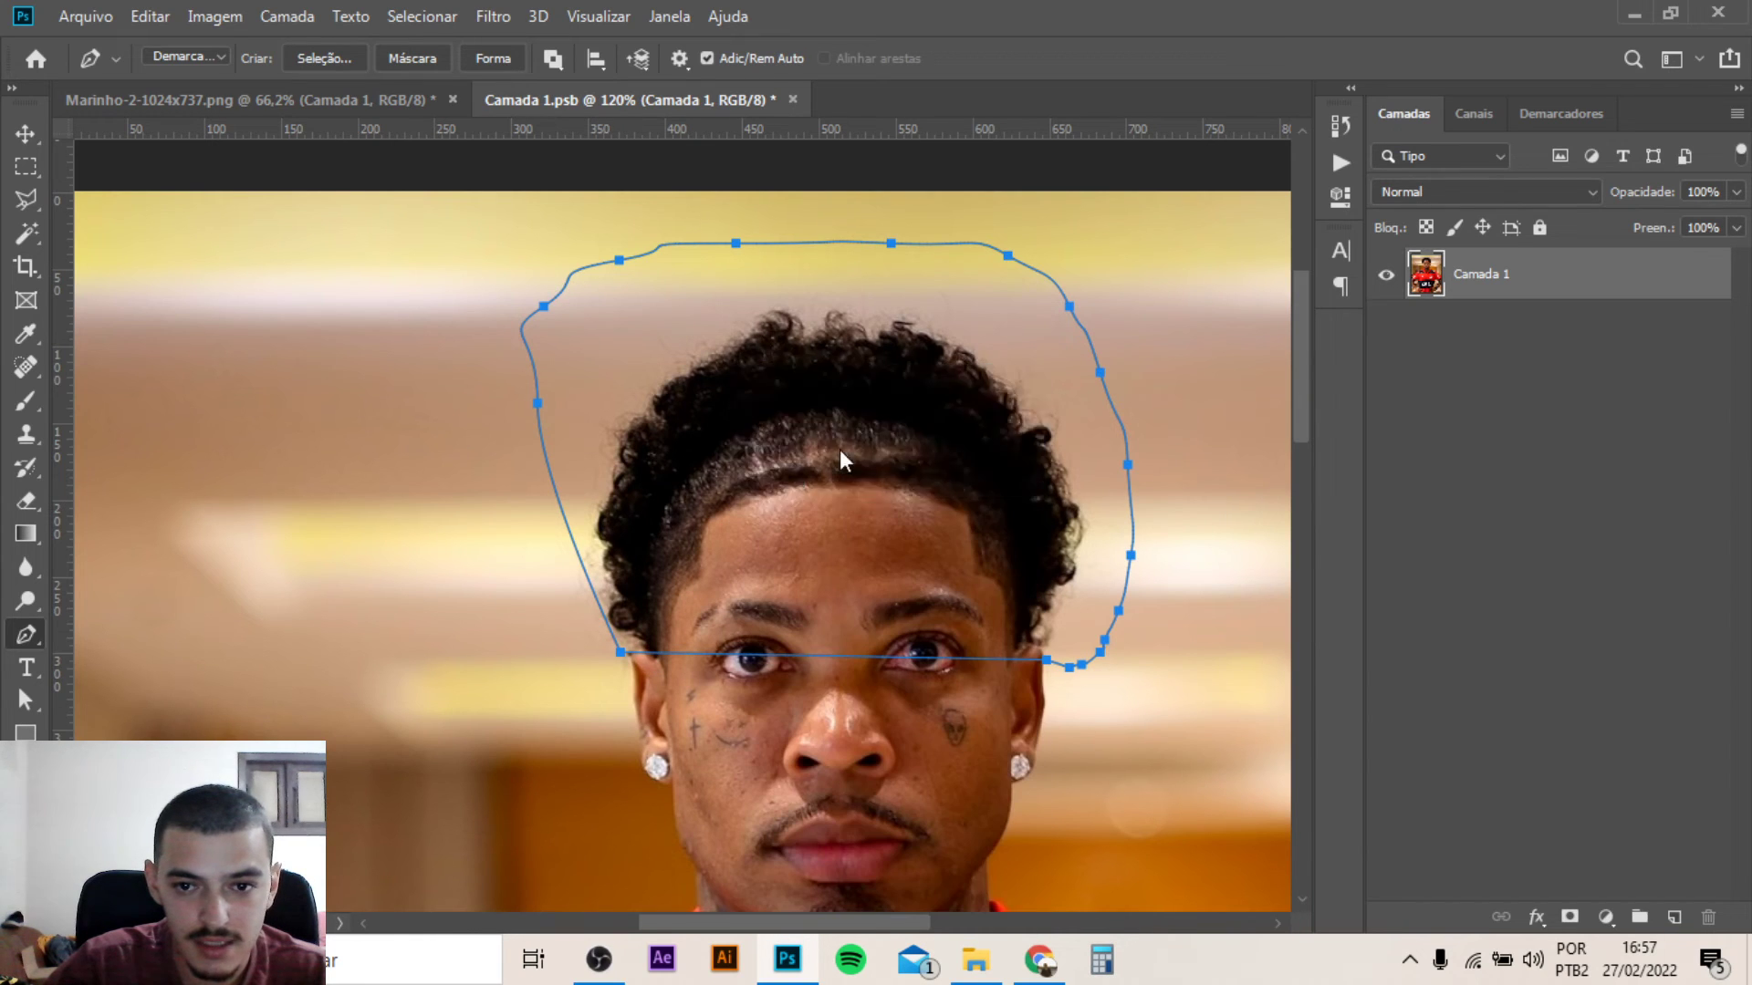
pyautogui.click(995, 231)
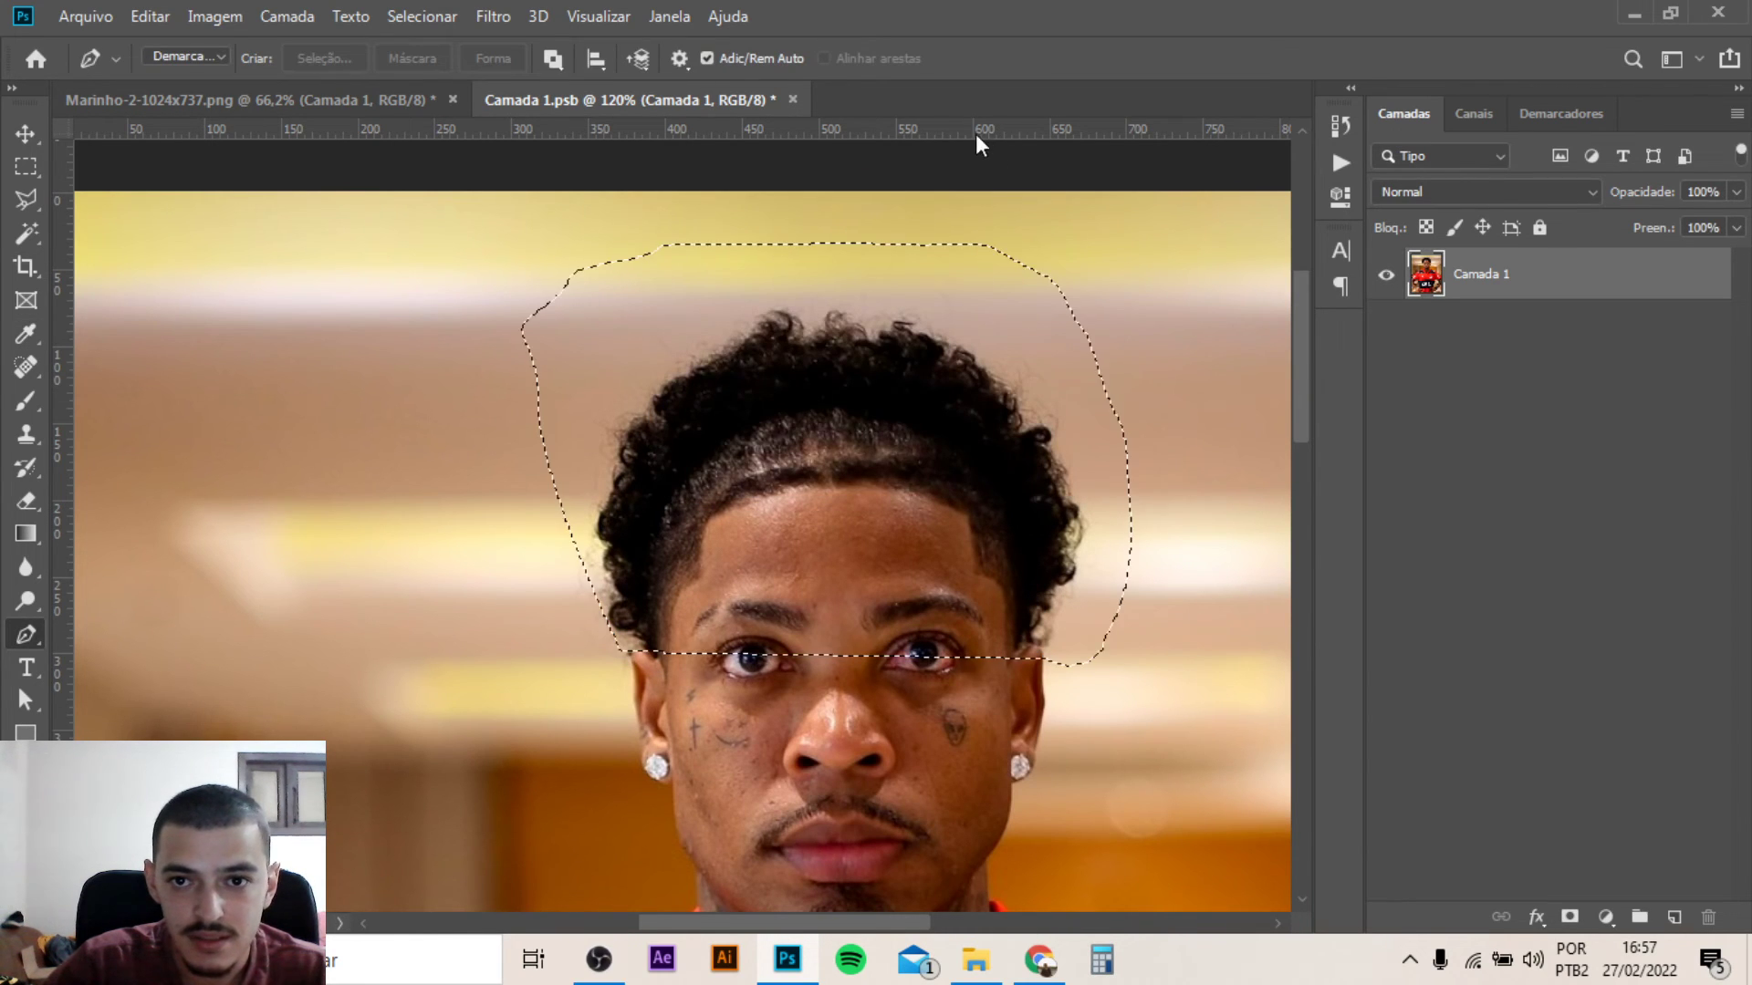
pyautogui.click(20, 162)
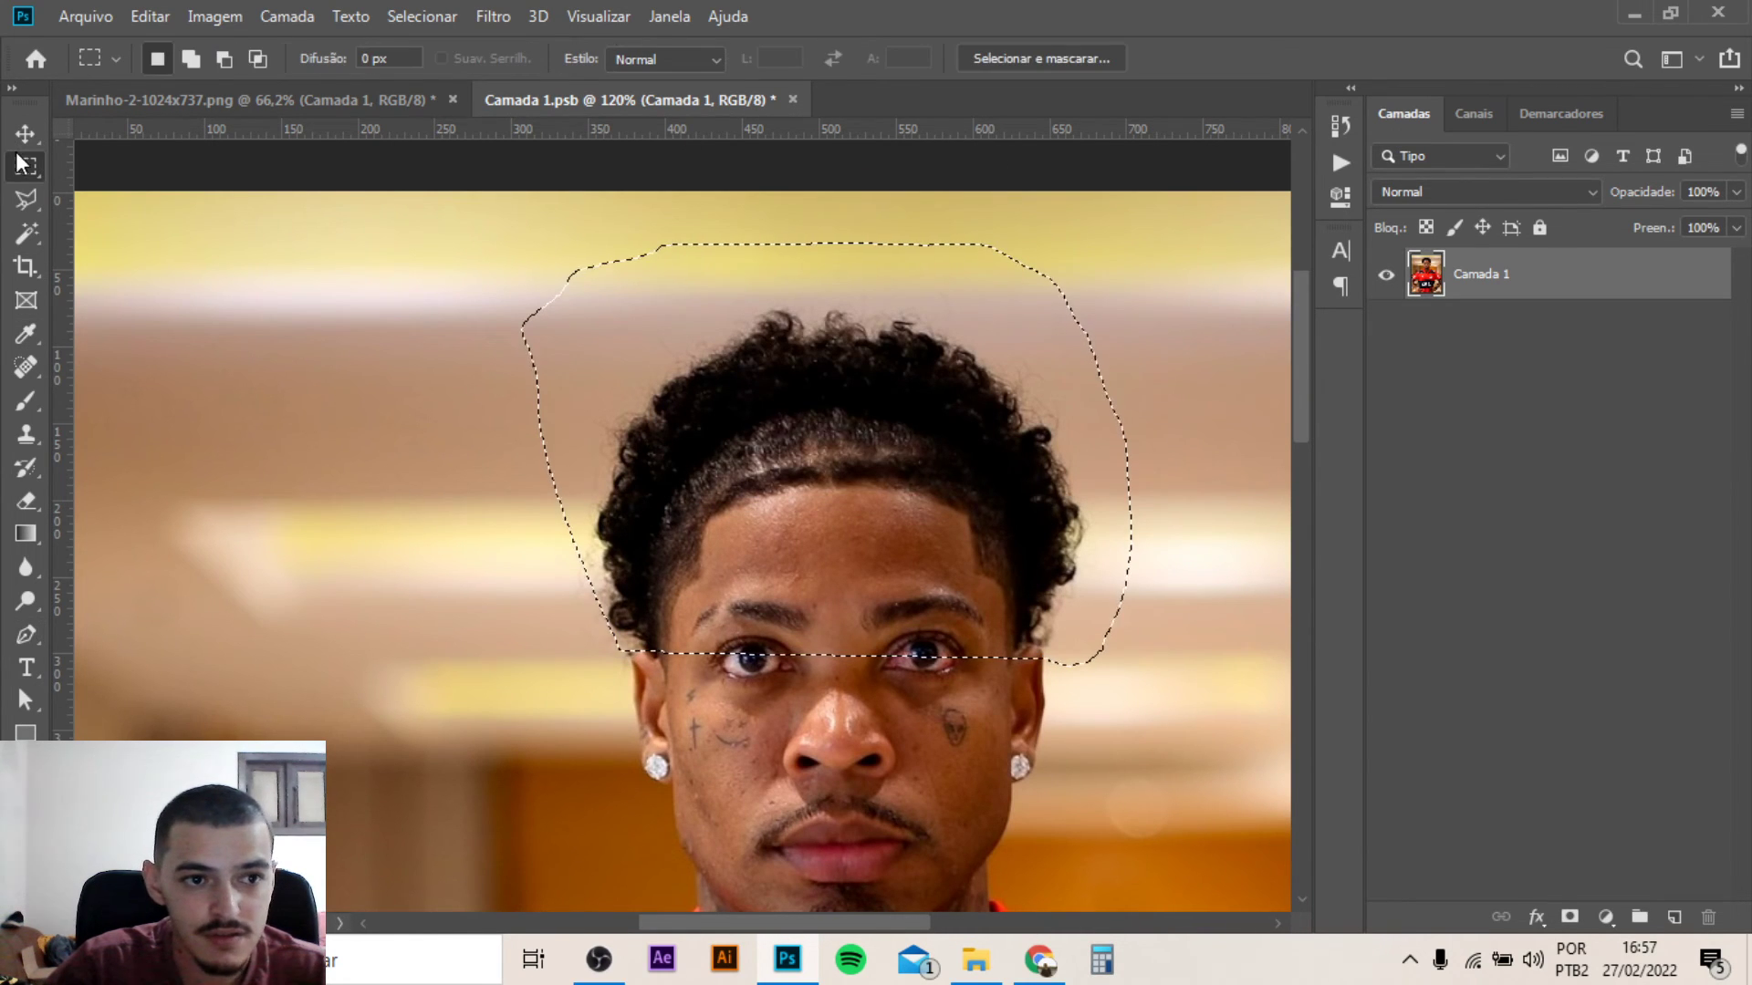
# Open Selecionar e mascarar and refine the left and upper hair edges
pyautogui.click(1045, 62)
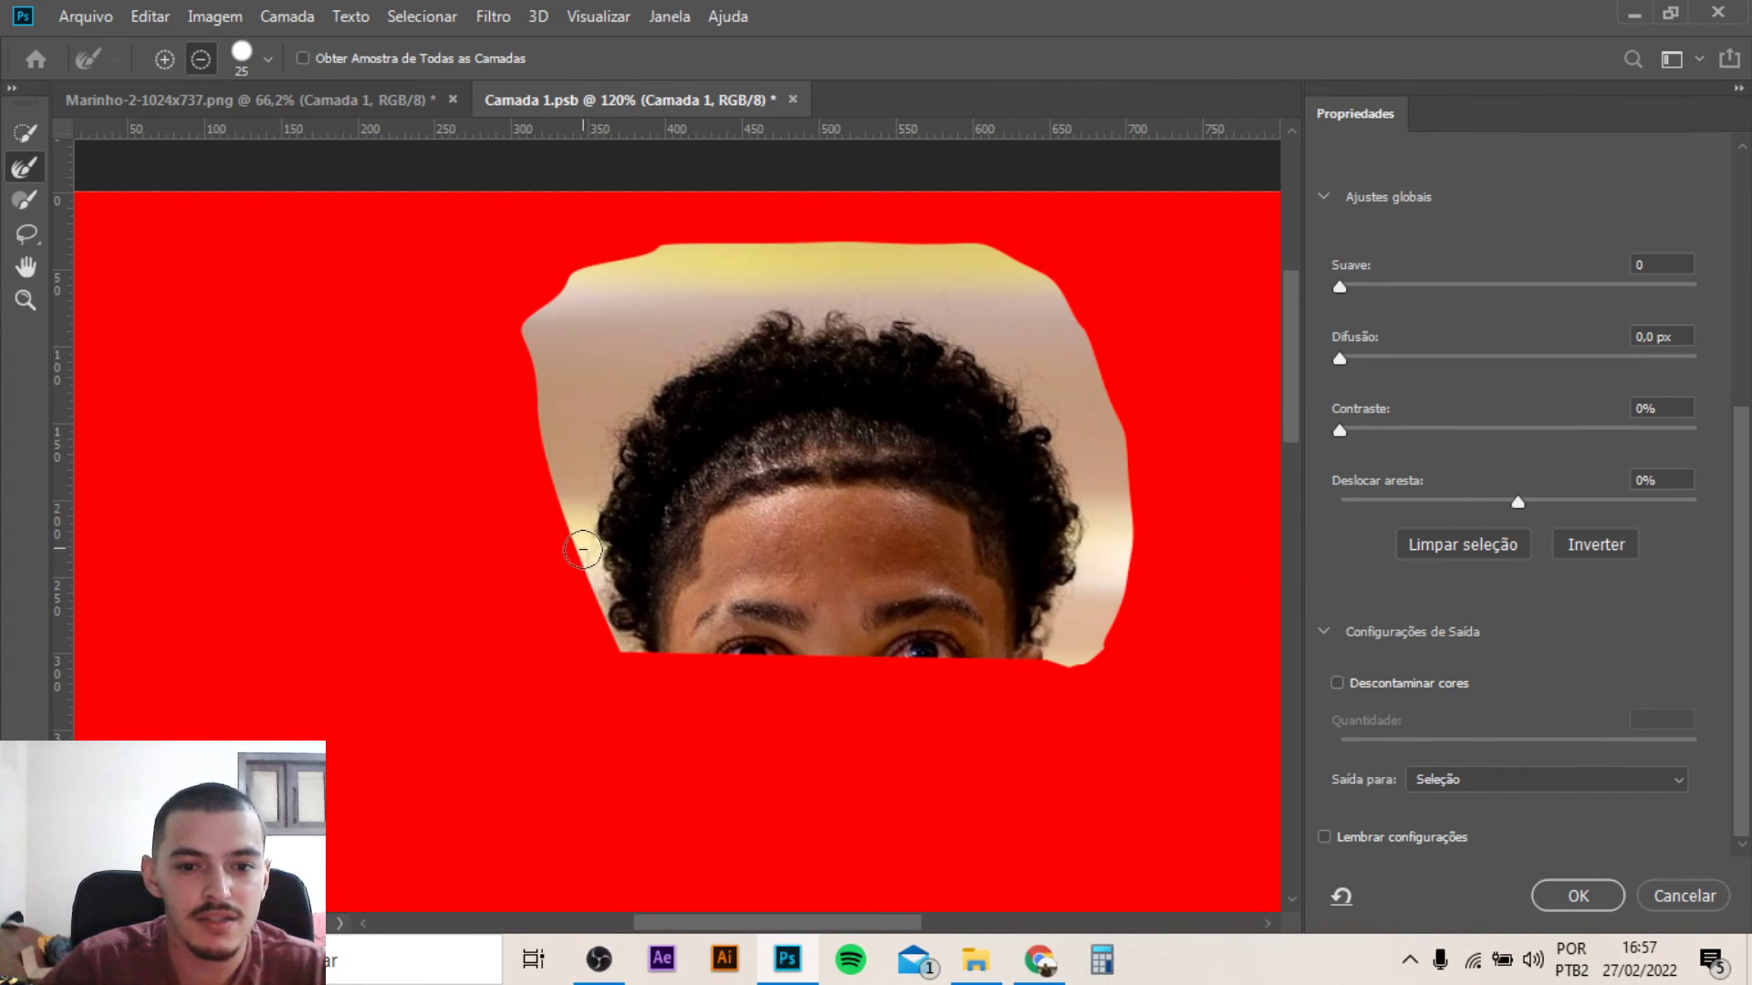
pyautogui.scroll(5, 587, 594)
pyautogui.moveTo(656, 689); pyautogui.dragTo(613, 392)
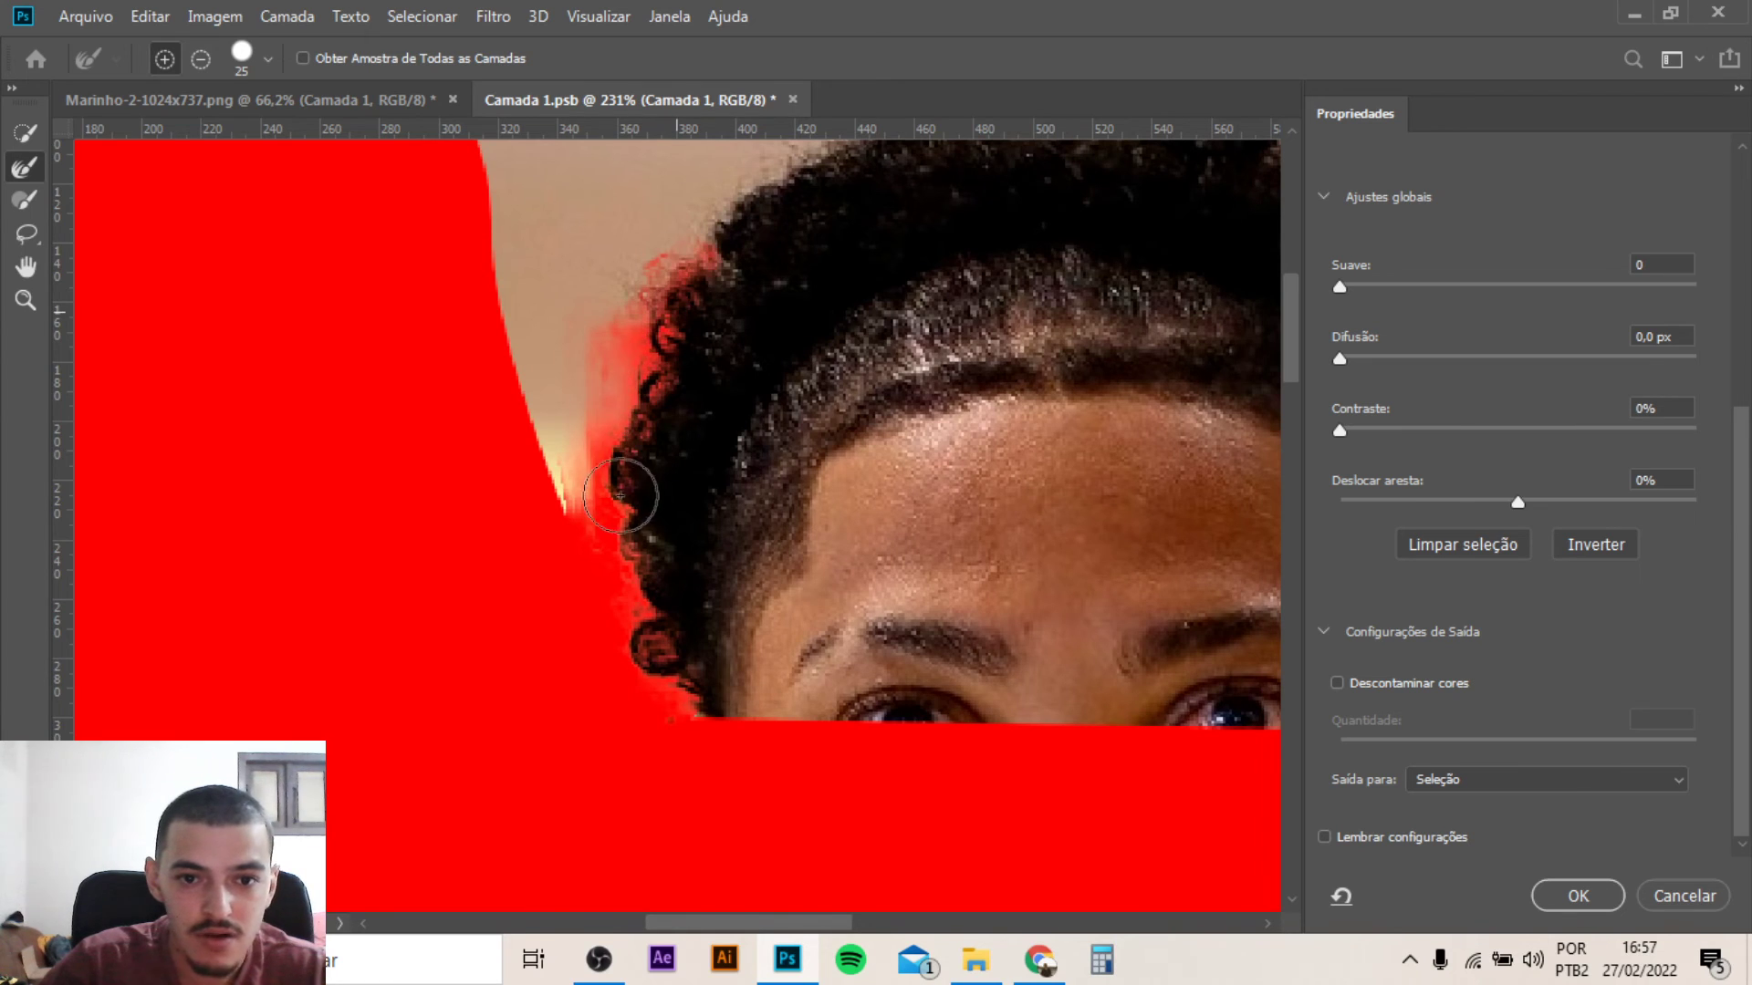
pyautogui.moveTo(613, 392); pyautogui.dragTo(638, 386)
pyautogui.scroll(4, 638, 386)
pyautogui.scroll(1, 508, 626)
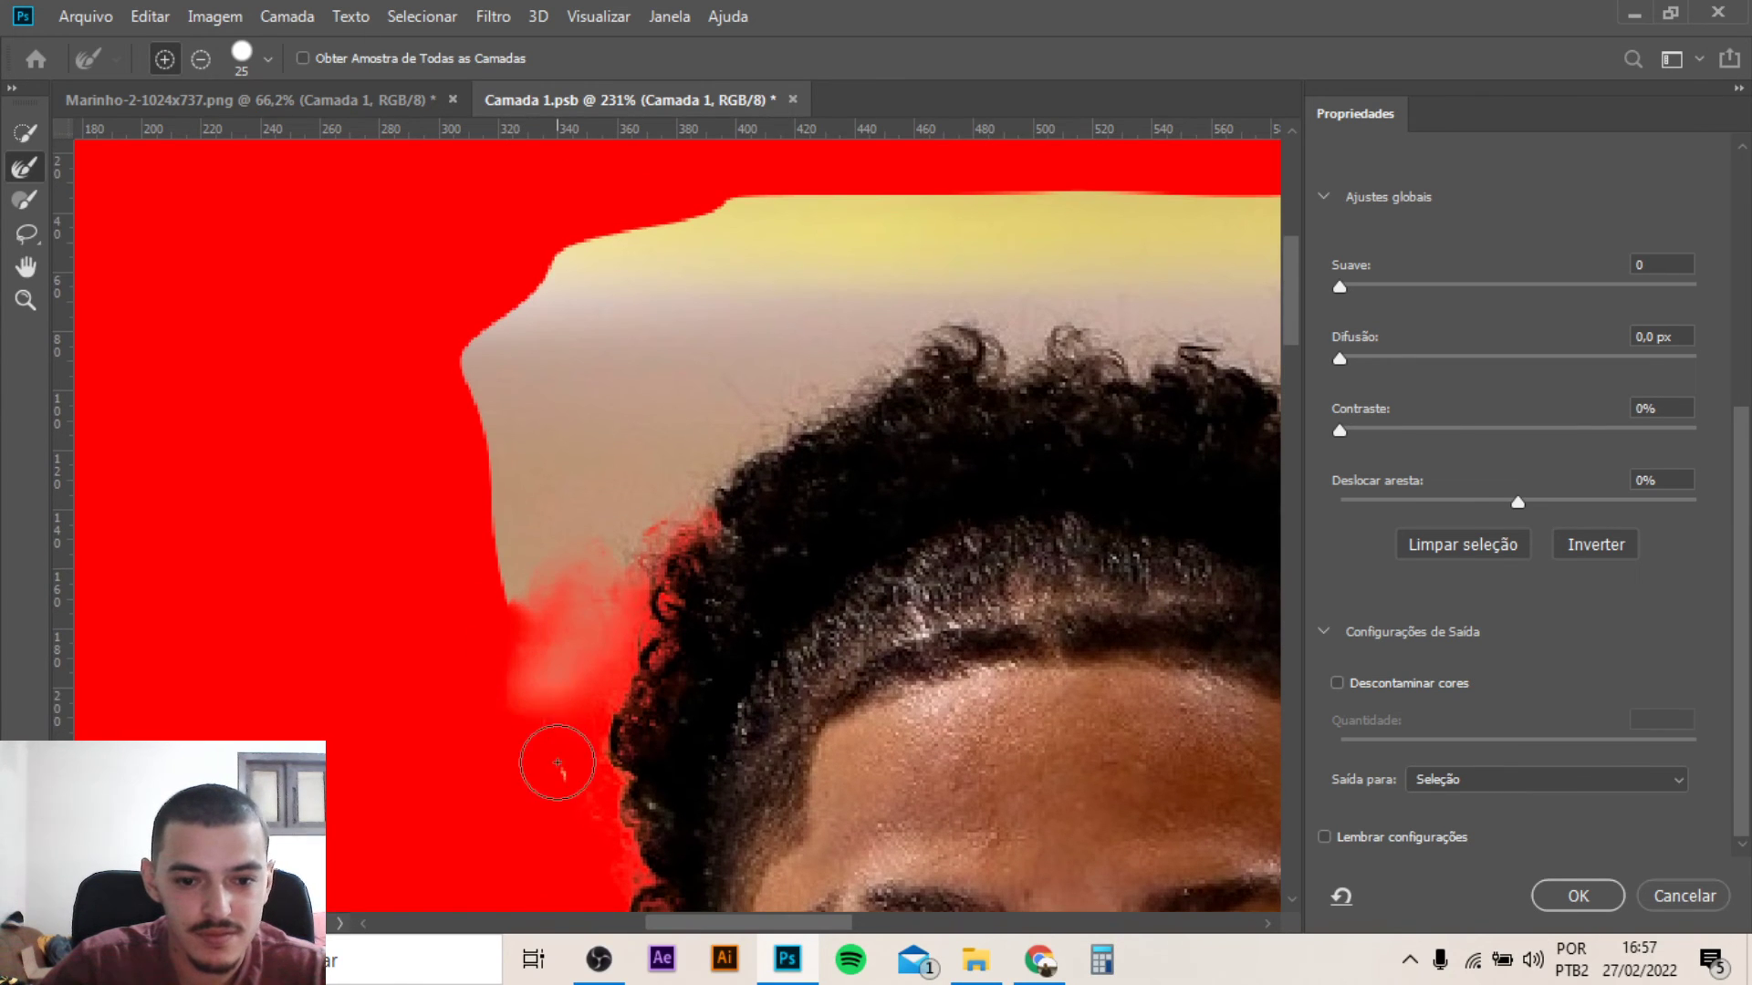
pyautogui.moveTo(770, 386)
pyautogui.mouseDown()
pyautogui.moveTo(485, 645)
pyautogui.moveTo(438, 352)
pyautogui.moveTo(491, 382)
pyautogui.moveTo(1072, 358)
pyautogui.moveTo(940, 268)
pyautogui.moveTo(704, 269)
pyautogui.mouseUp()
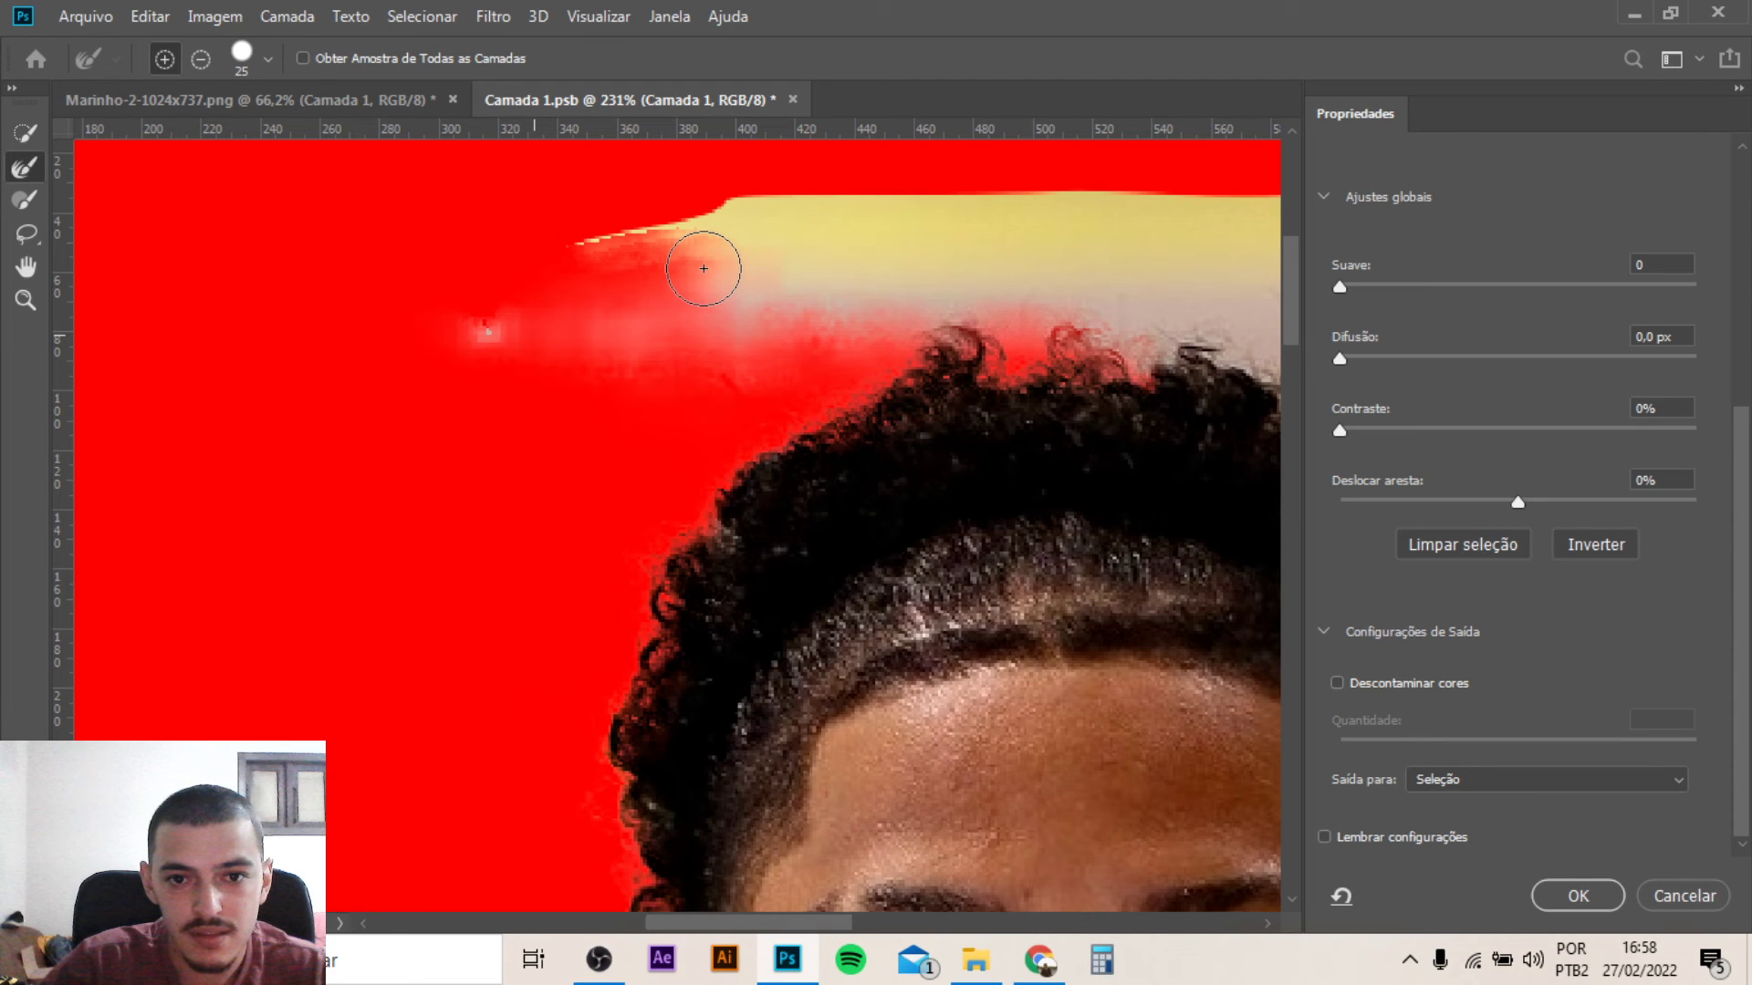
# Brush away the background band above the hair and the pale area along its right edge
pyautogui.scroll(-2, 944, 328)
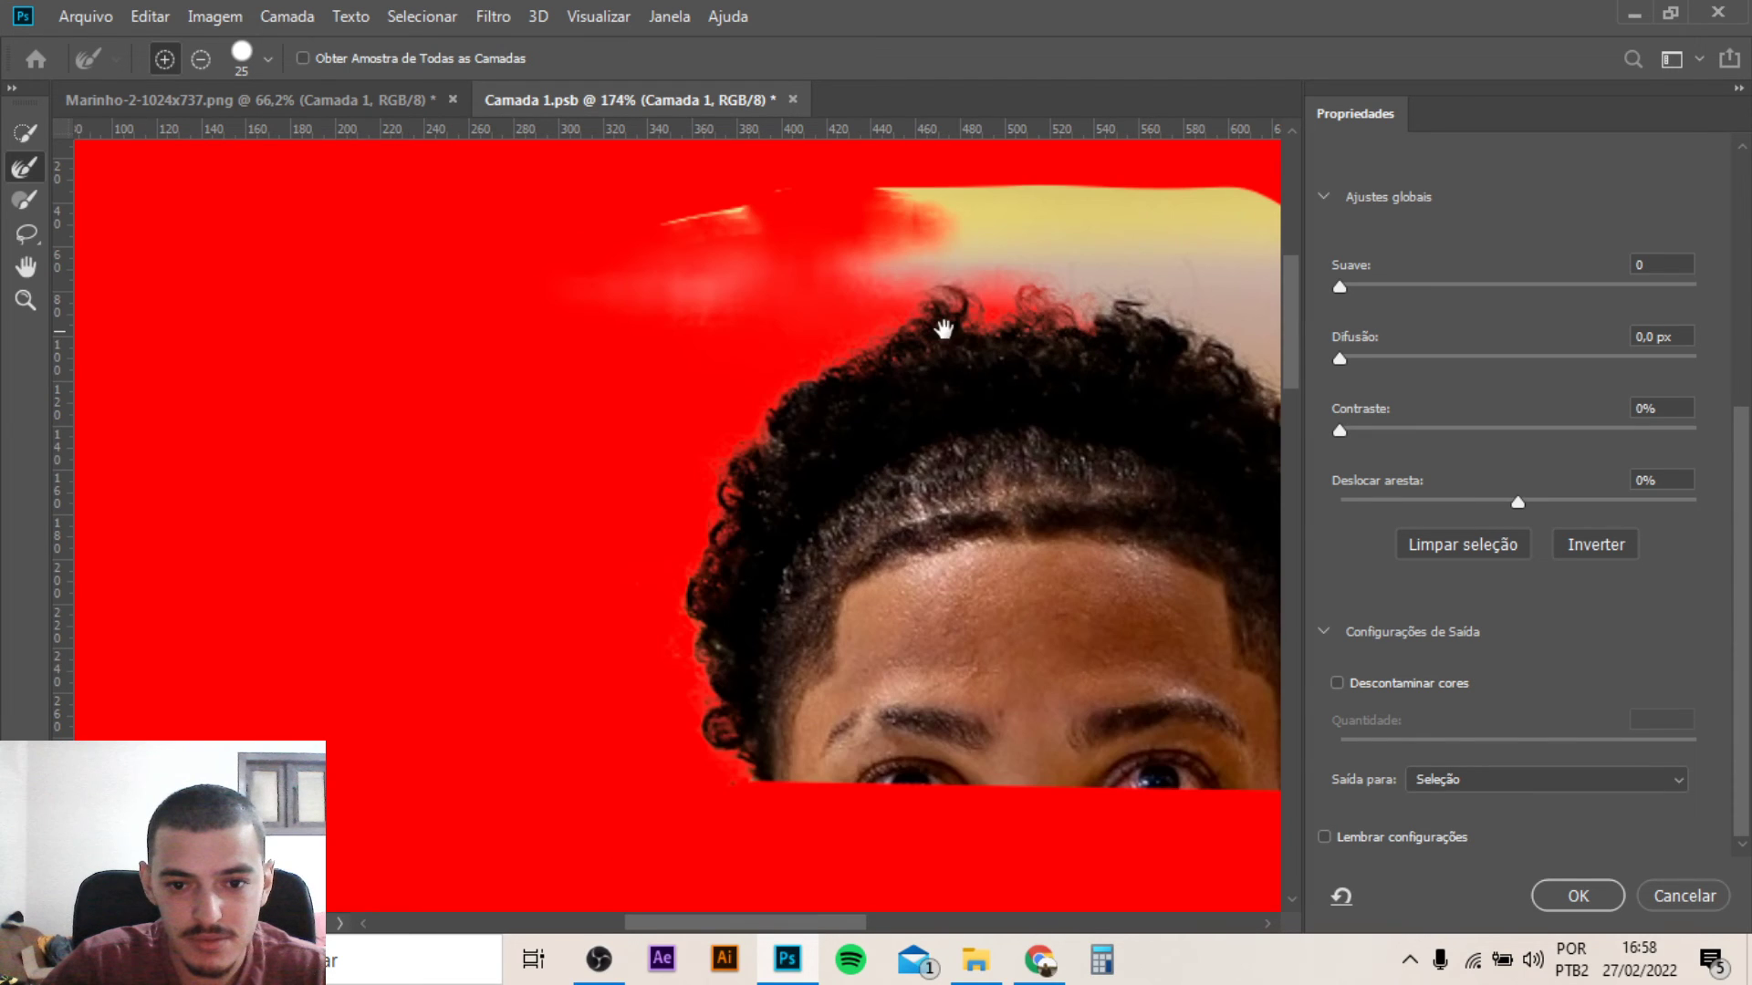
pyautogui.moveTo(943, 328); pyautogui.dragTo(278, 391)
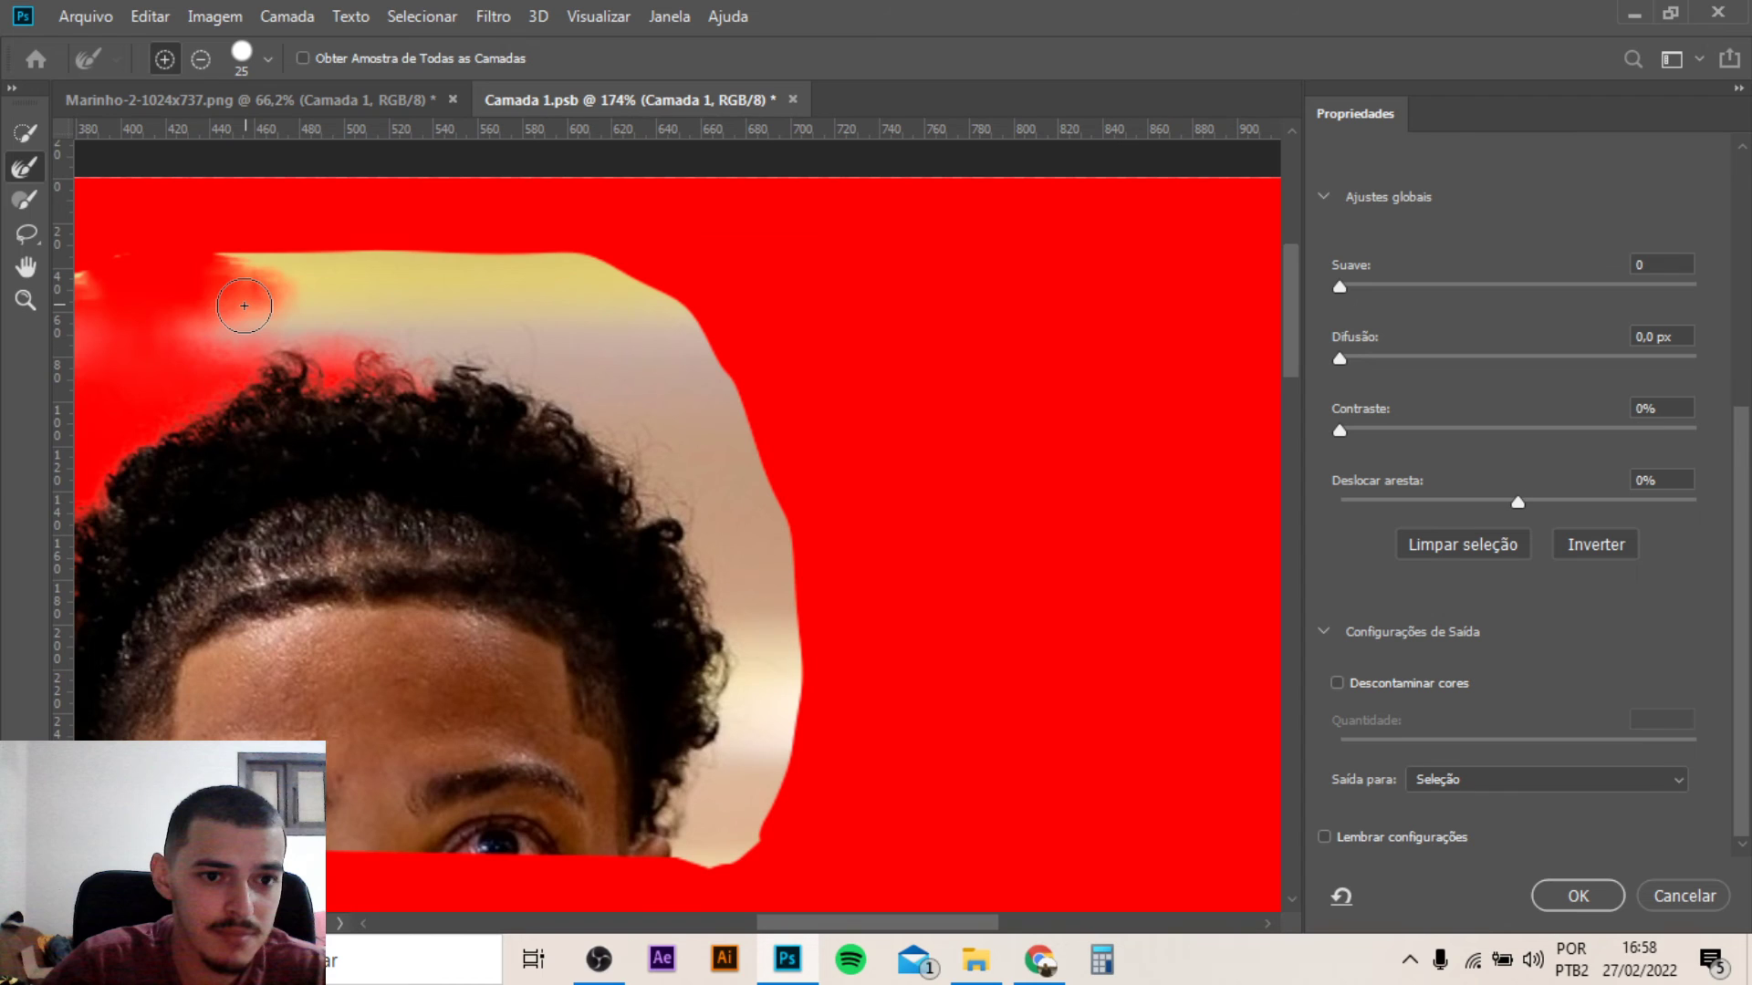
pyautogui.click(244, 306)
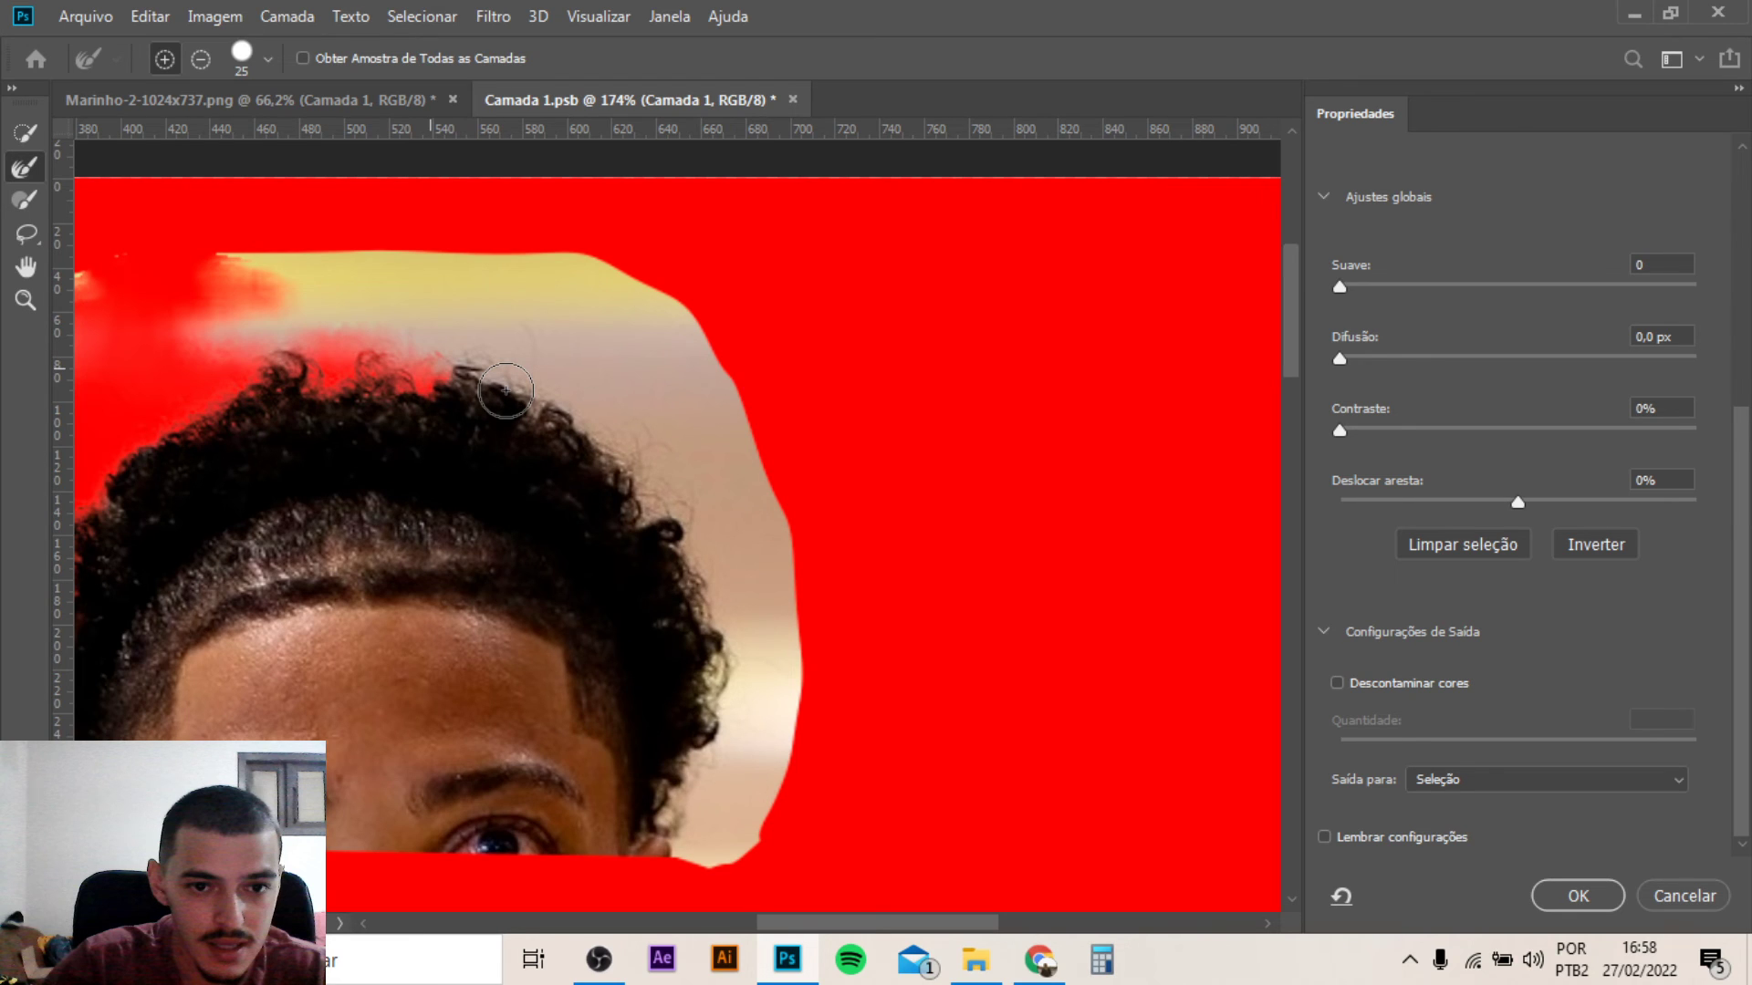
pyautogui.moveTo(506, 390)
pyautogui.mouseDown()
pyautogui.moveTo(227, 297)
pyautogui.moveTo(401, 302)
pyautogui.mouseUp()
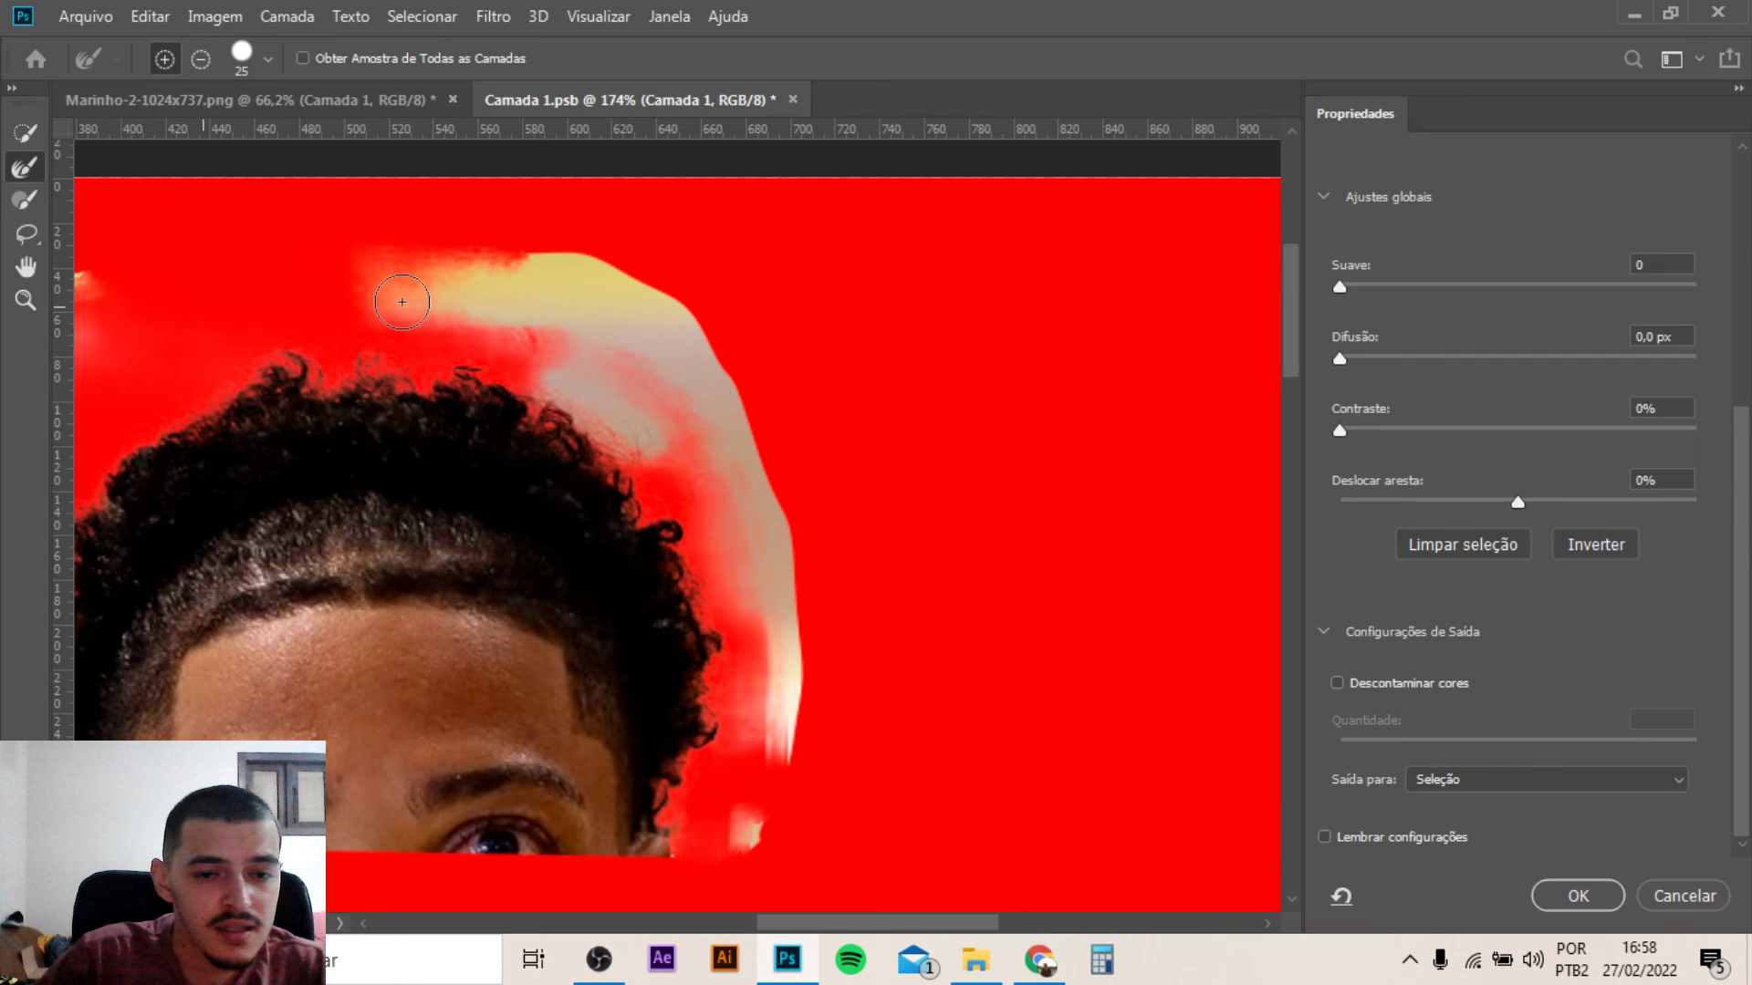
pyautogui.moveTo(401, 302); pyautogui.dragTo(757, 774)
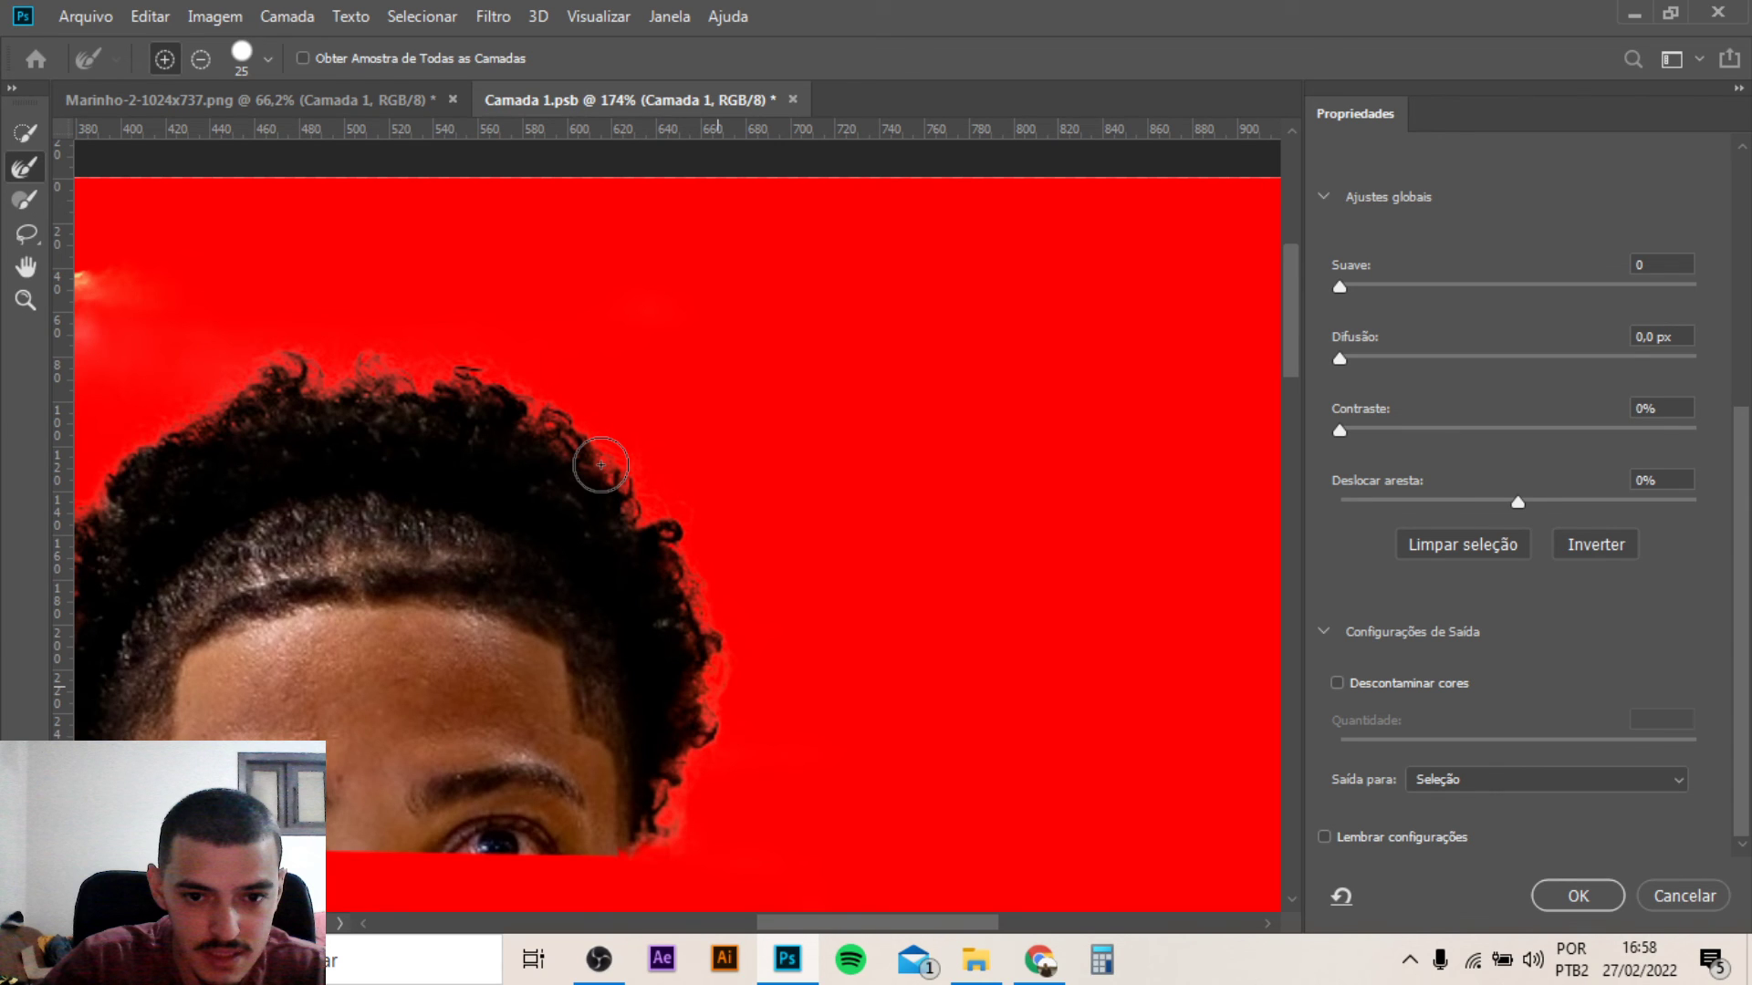
pyautogui.moveTo(600, 464); pyautogui.dragTo(1020, 327)
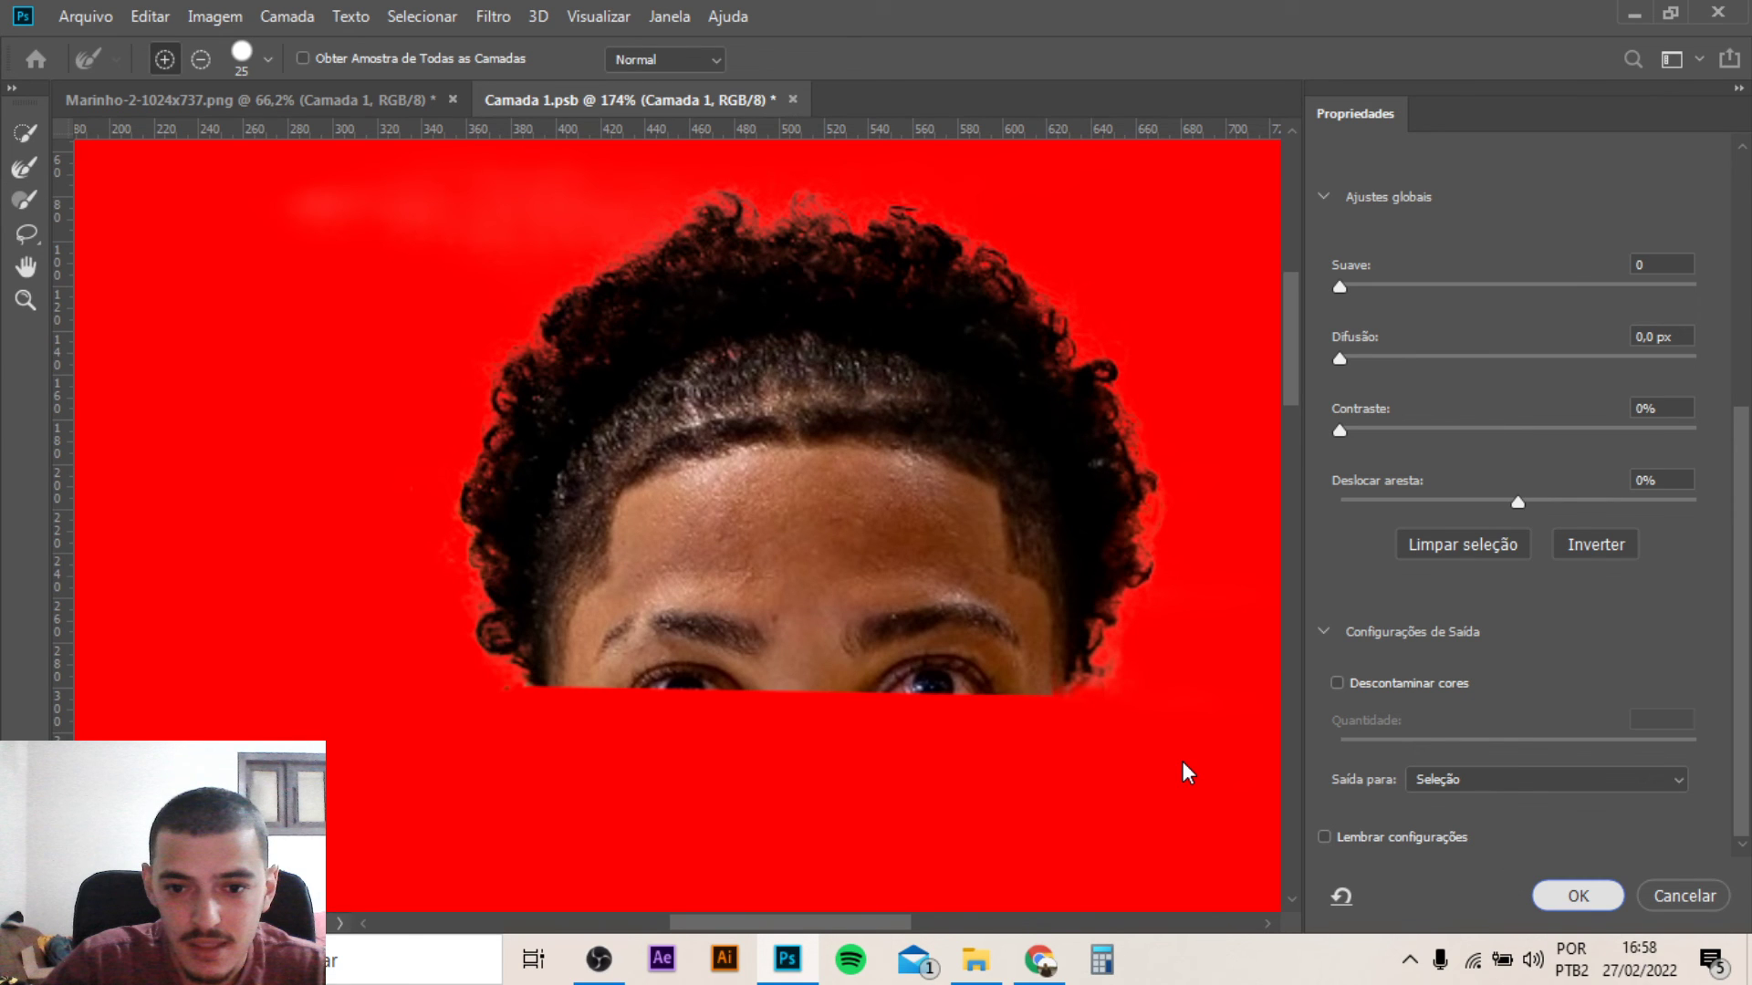
# Output the refined hair to Camada 2 over a #32fa04 green fill, hiding Camada 1
pyautogui.press('Return')
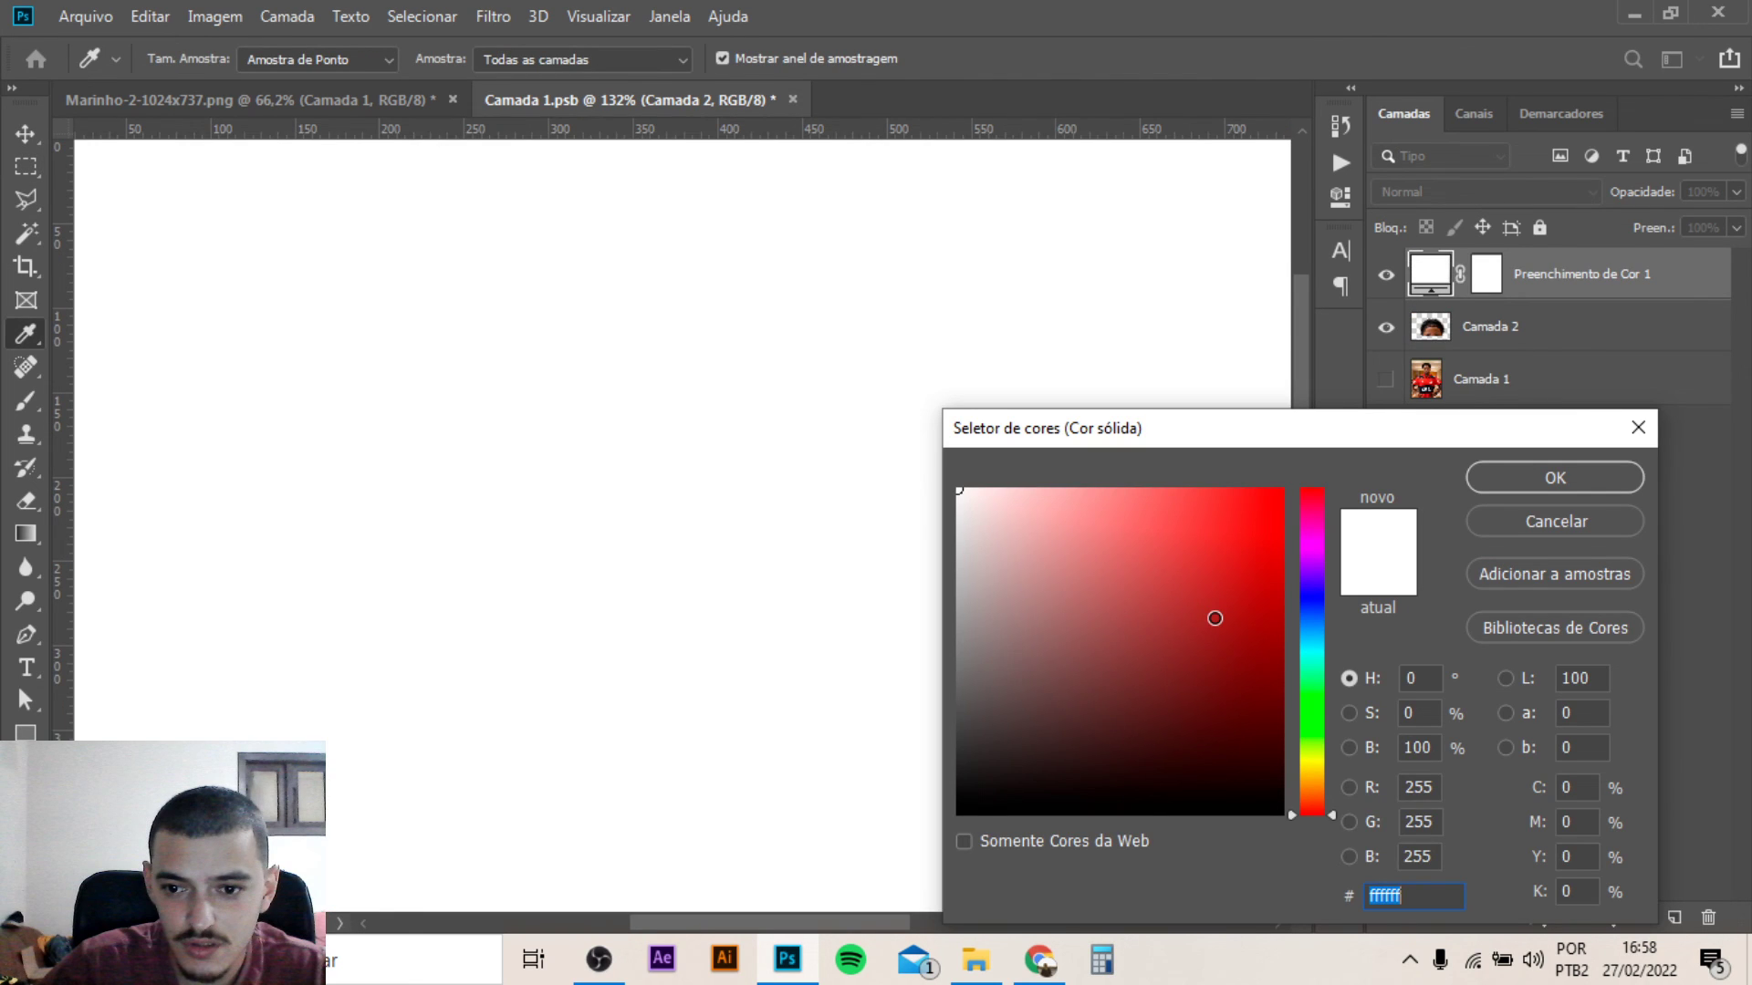
pyautogui.hotkey('ctrl', 'v')
pyautogui.write('32fa04')
pyautogui.press('Return')
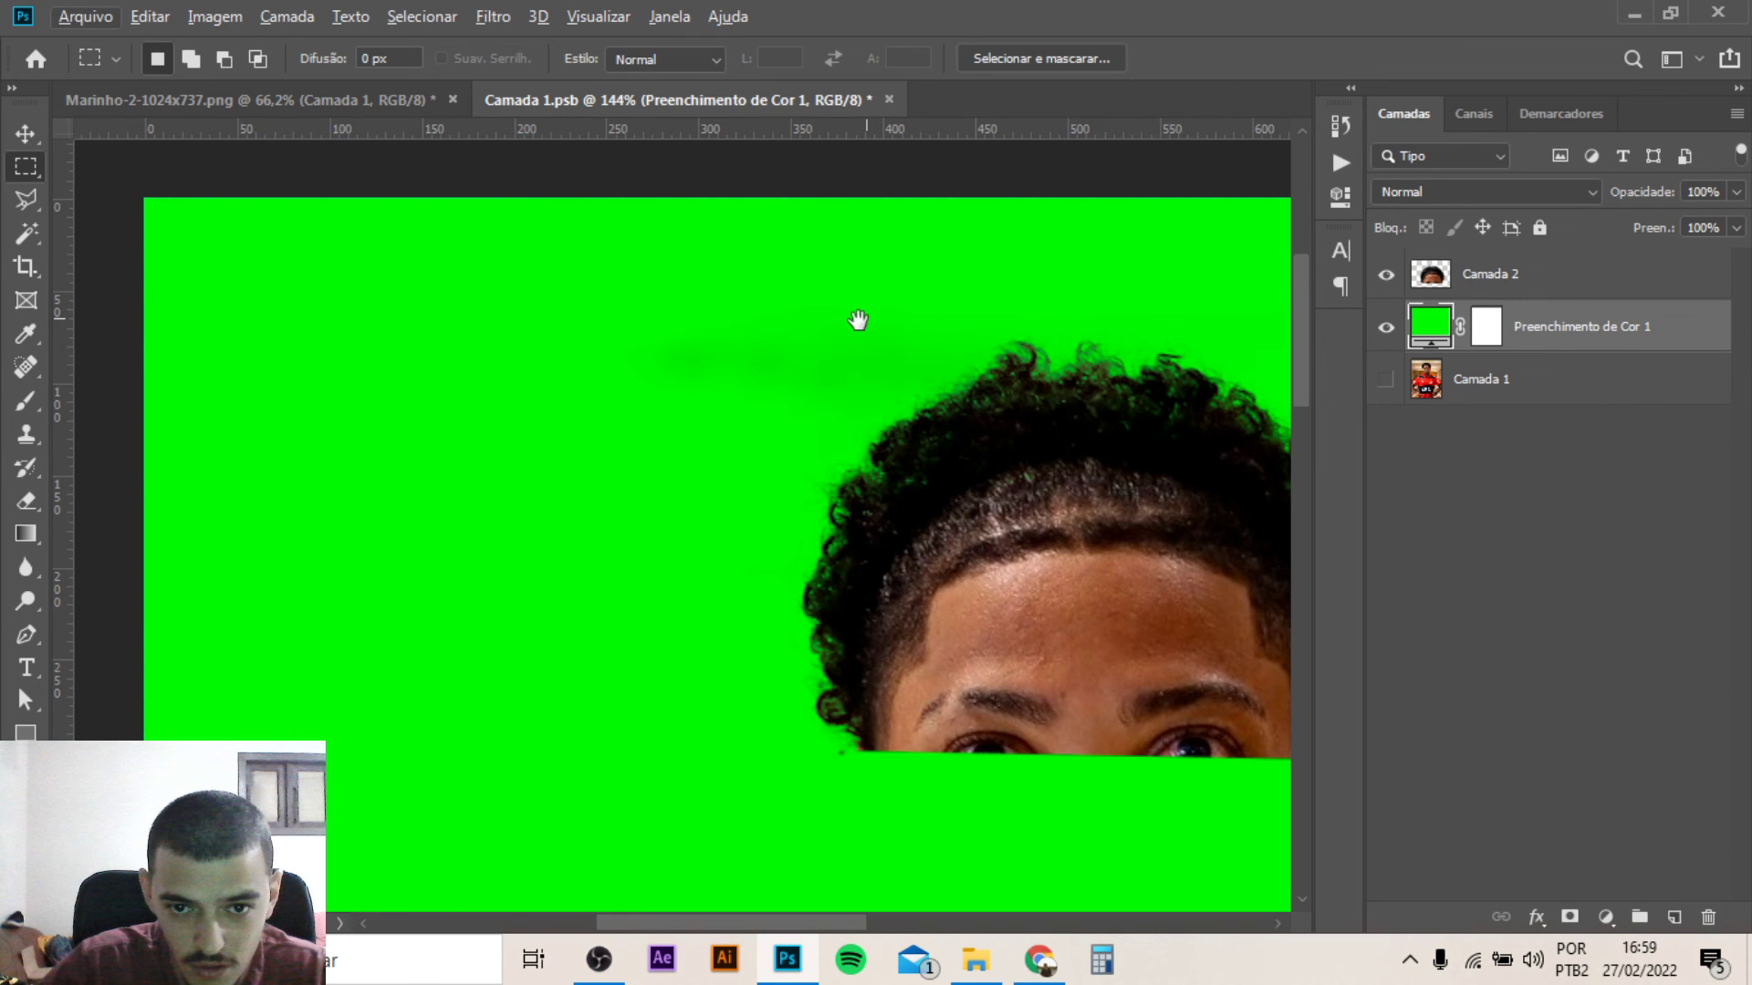
pyautogui.moveTo(857, 319); pyautogui.dragTo(651, 301)
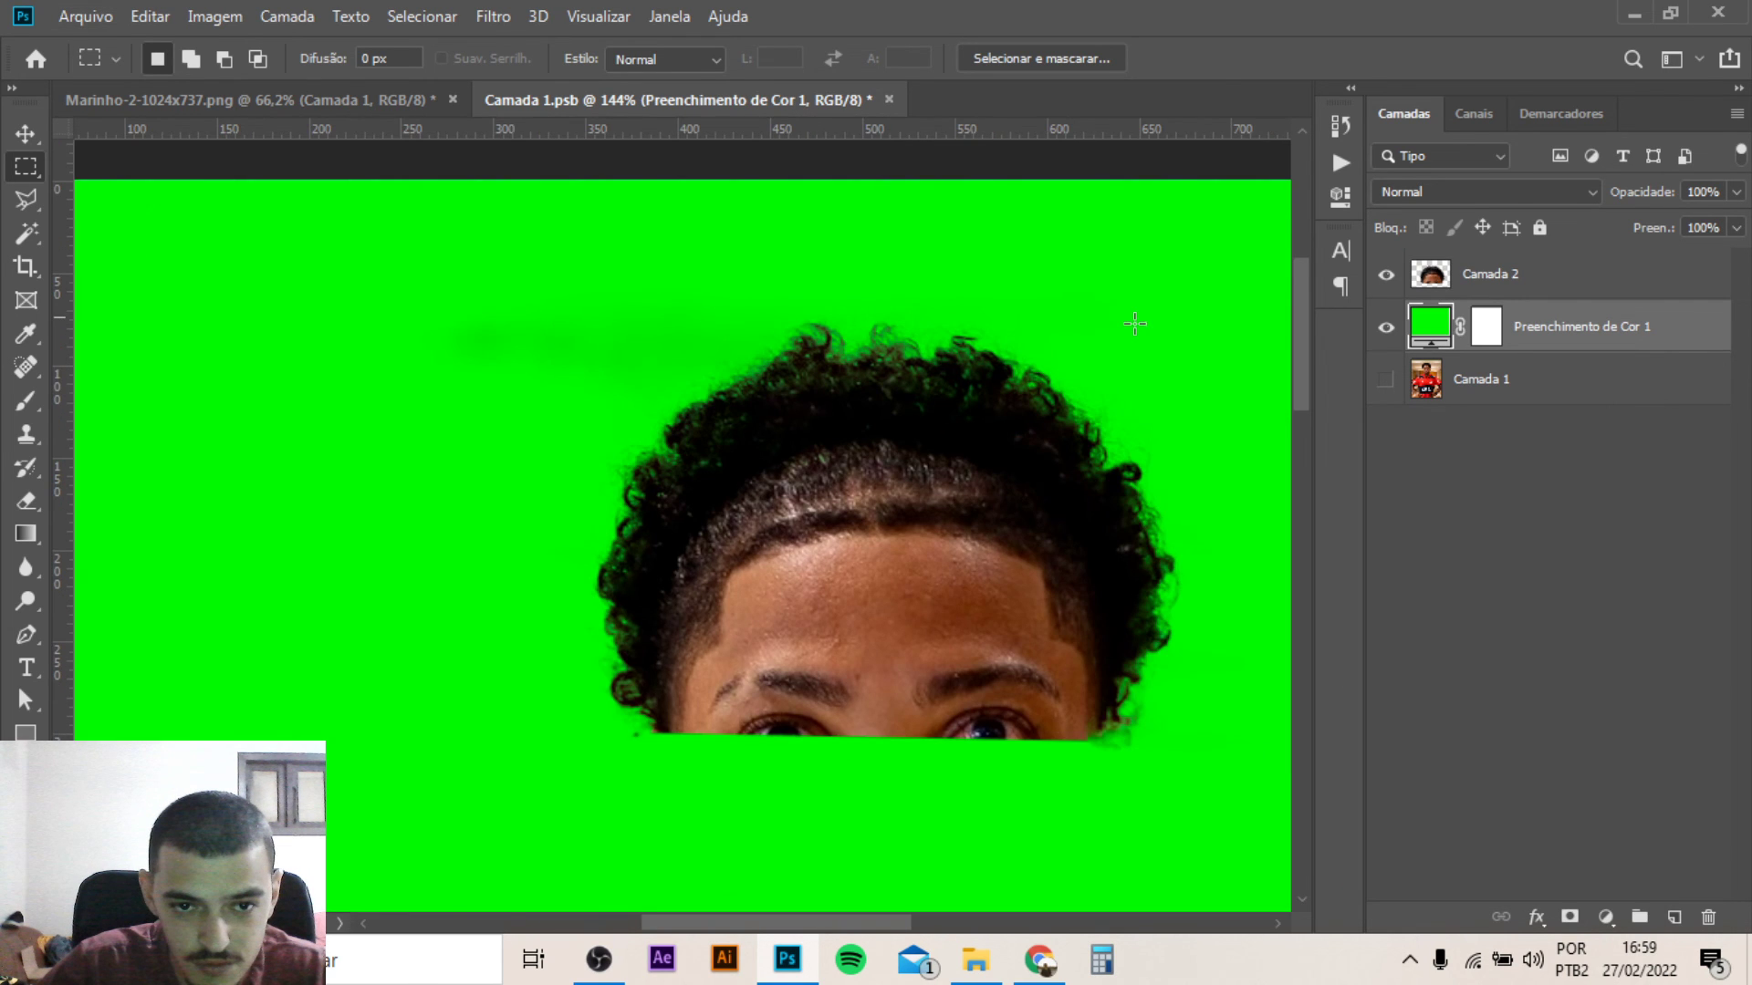
# Select the Camada 2 hair layer and pick the standard Eraser tool
pyautogui.click(1496, 273)
pyautogui.click(20, 501)
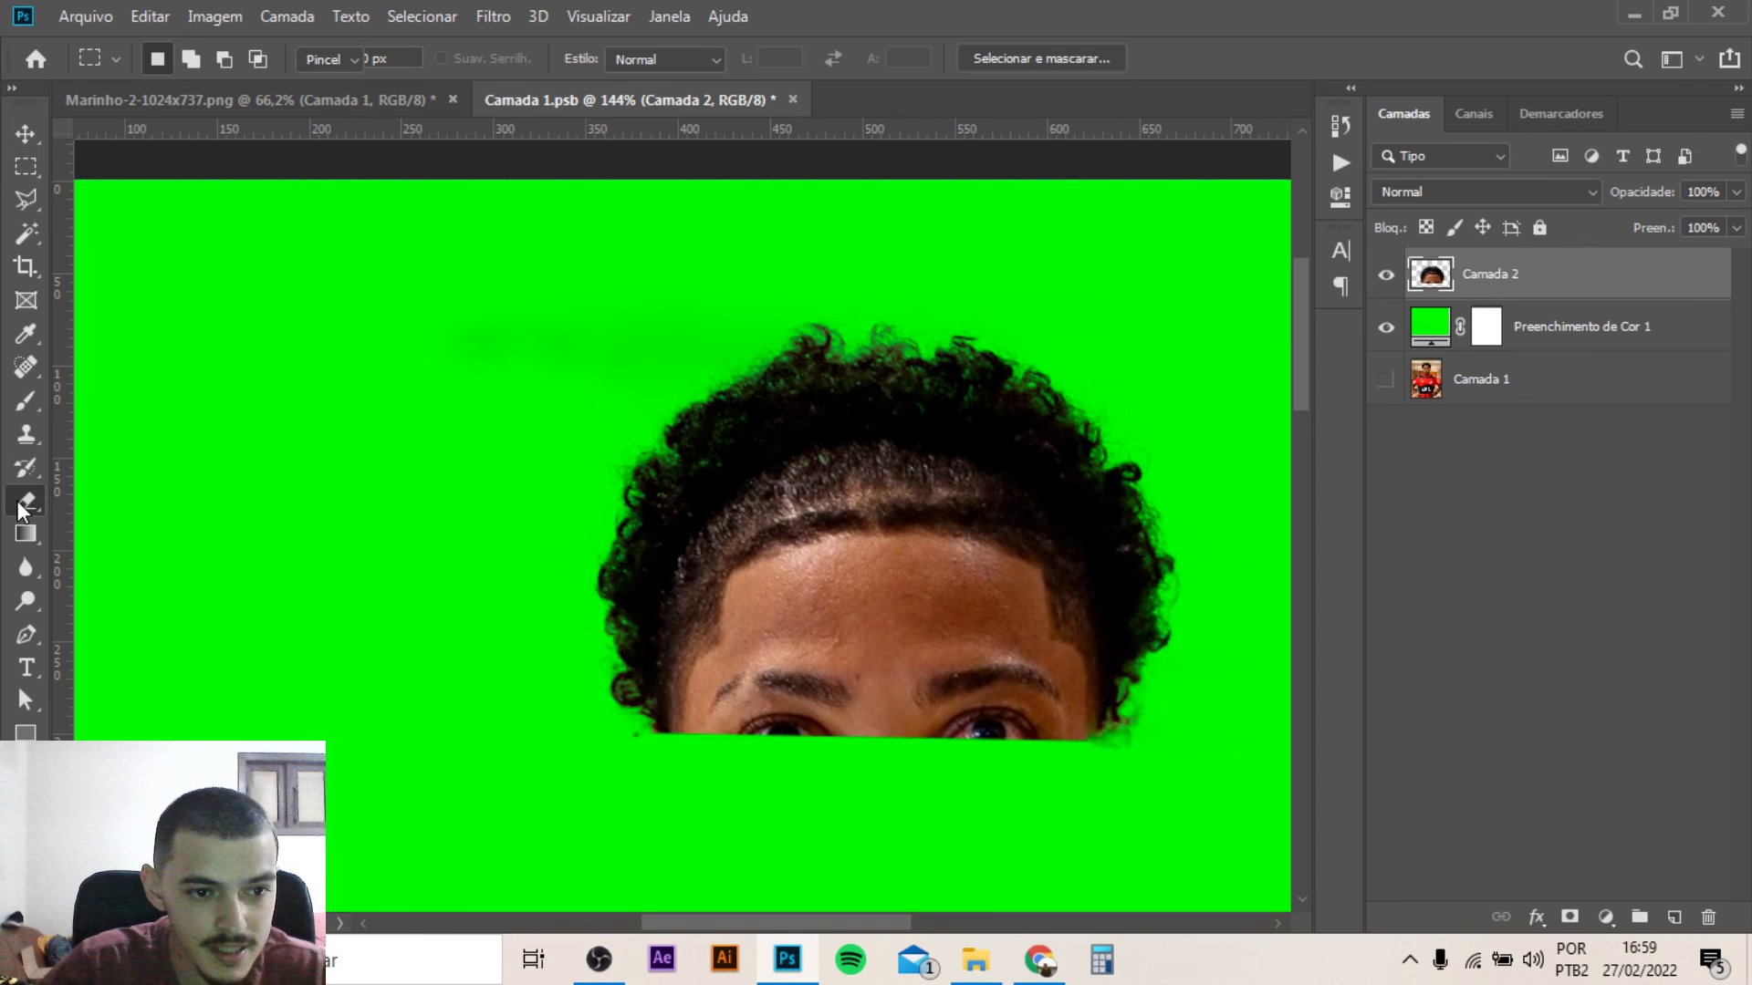
pyautogui.click(95, 497)
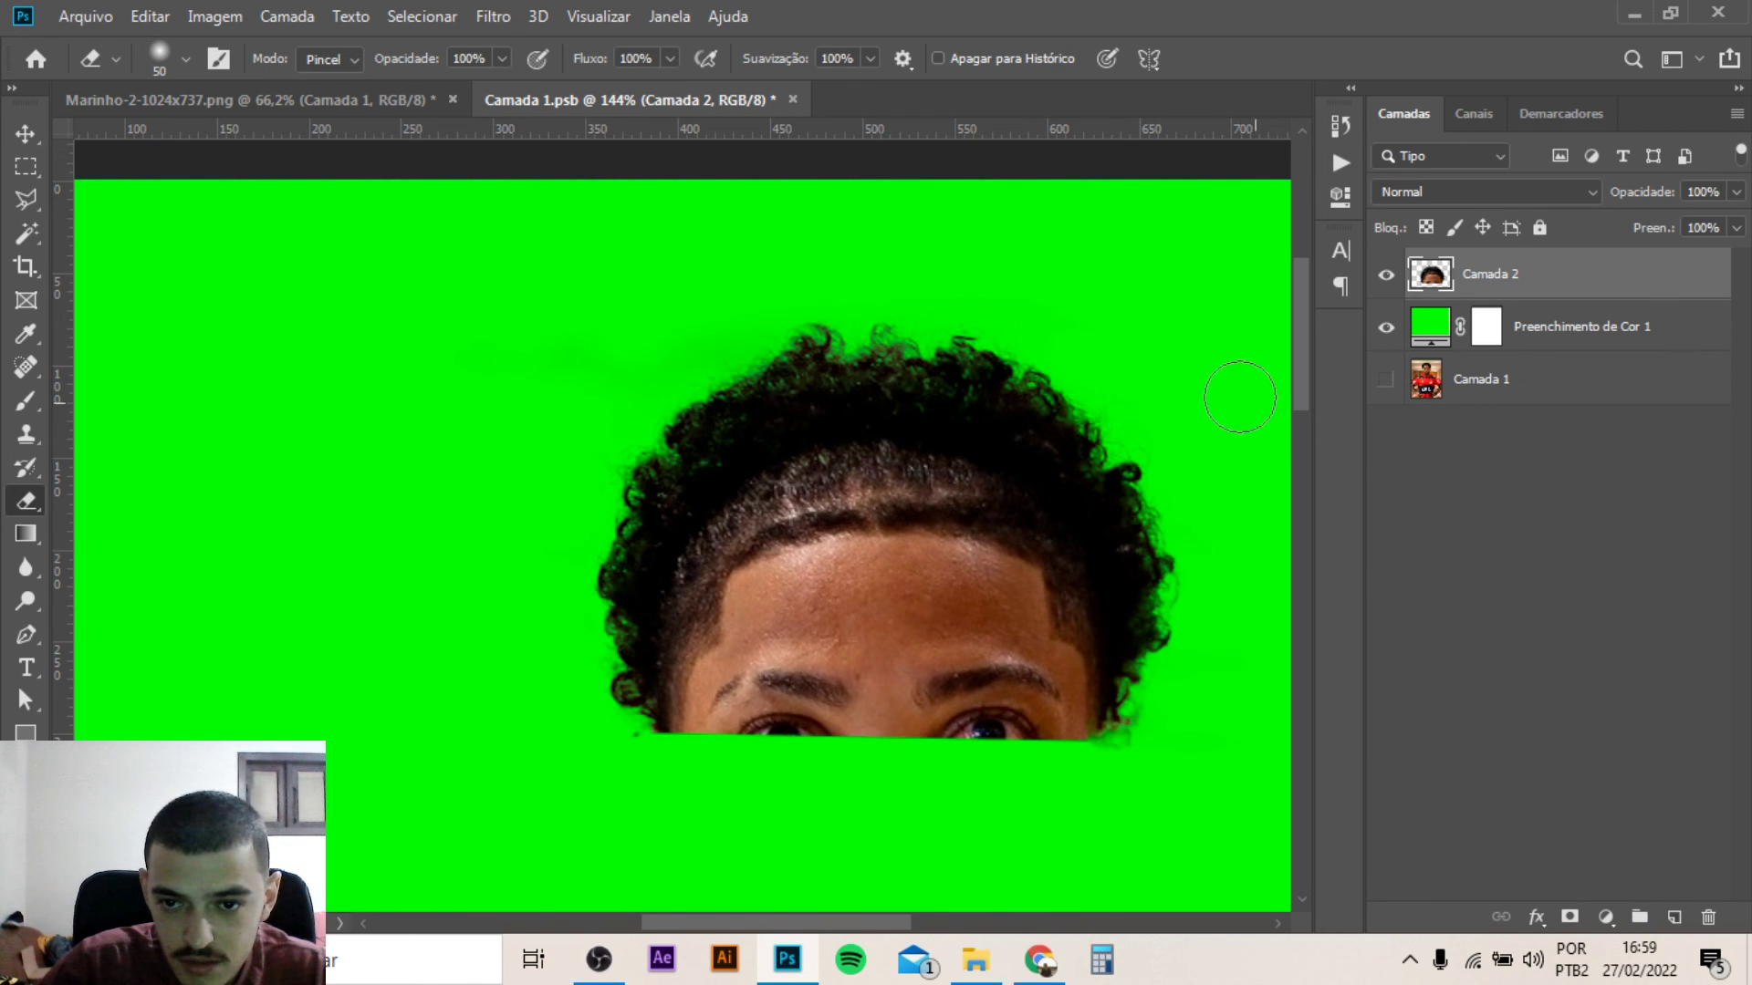
pyautogui.moveTo(1086, 330); pyautogui.dragTo(949, 183)
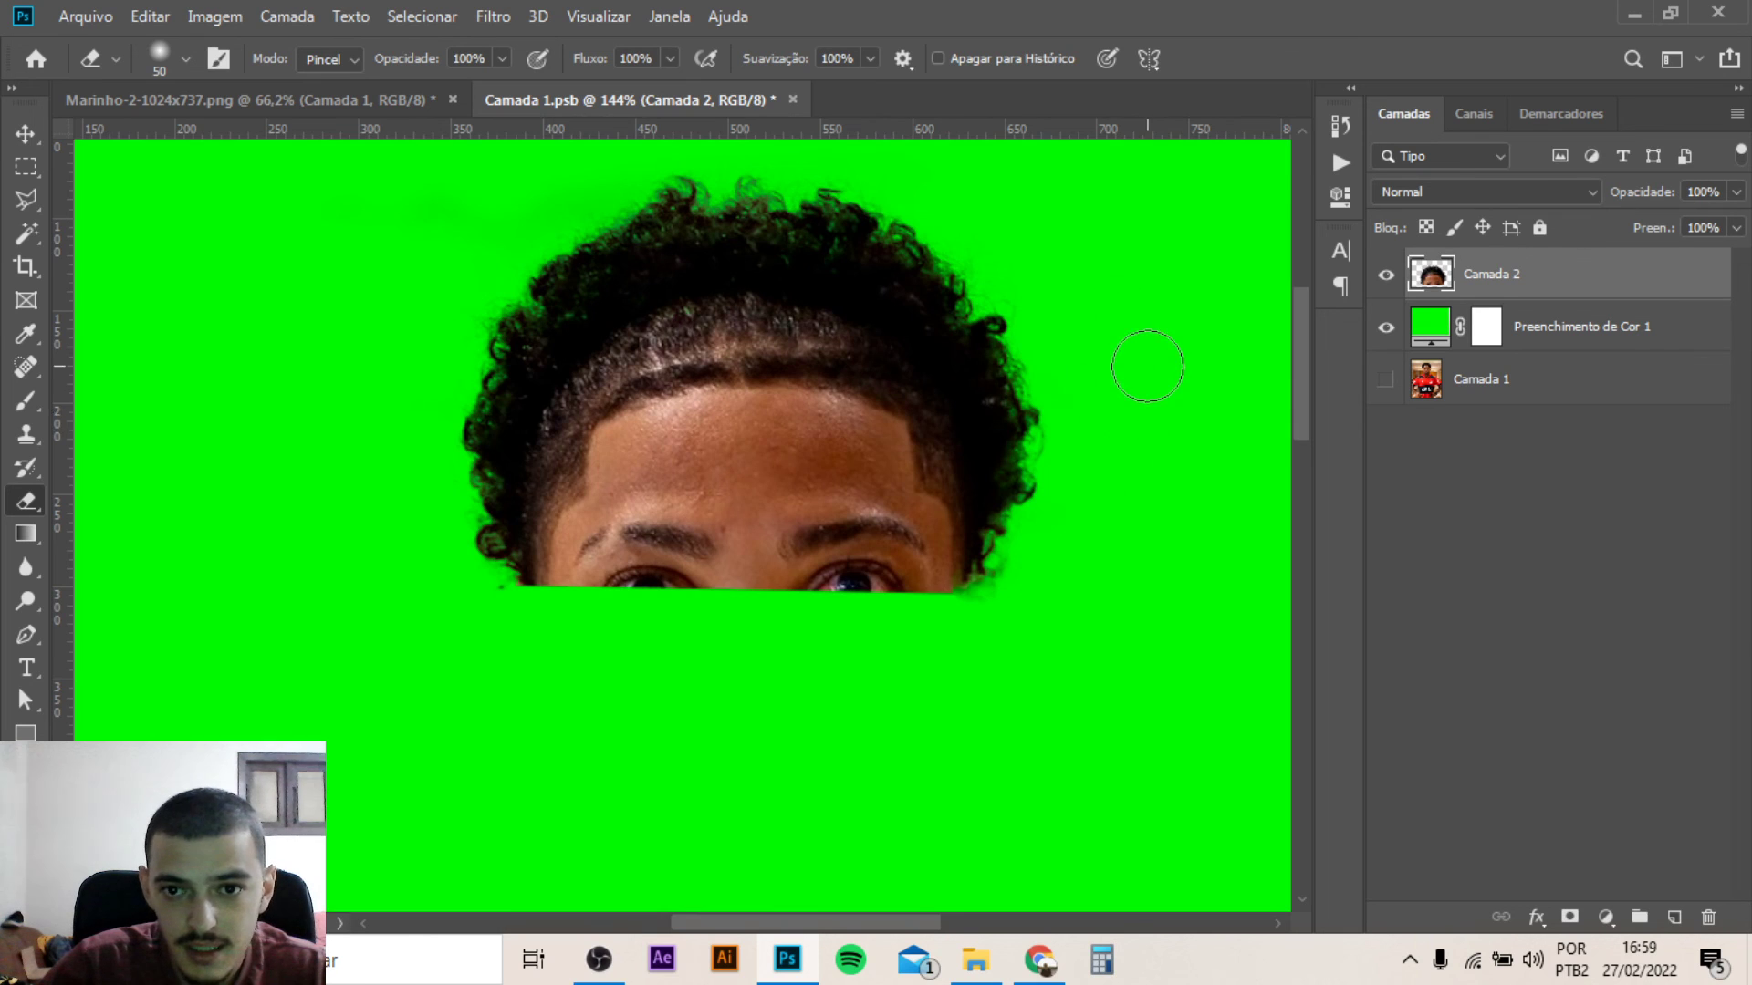
pyautogui.scroll(2, 1147, 366)
pyautogui.scroll(-4, 1143, 360)
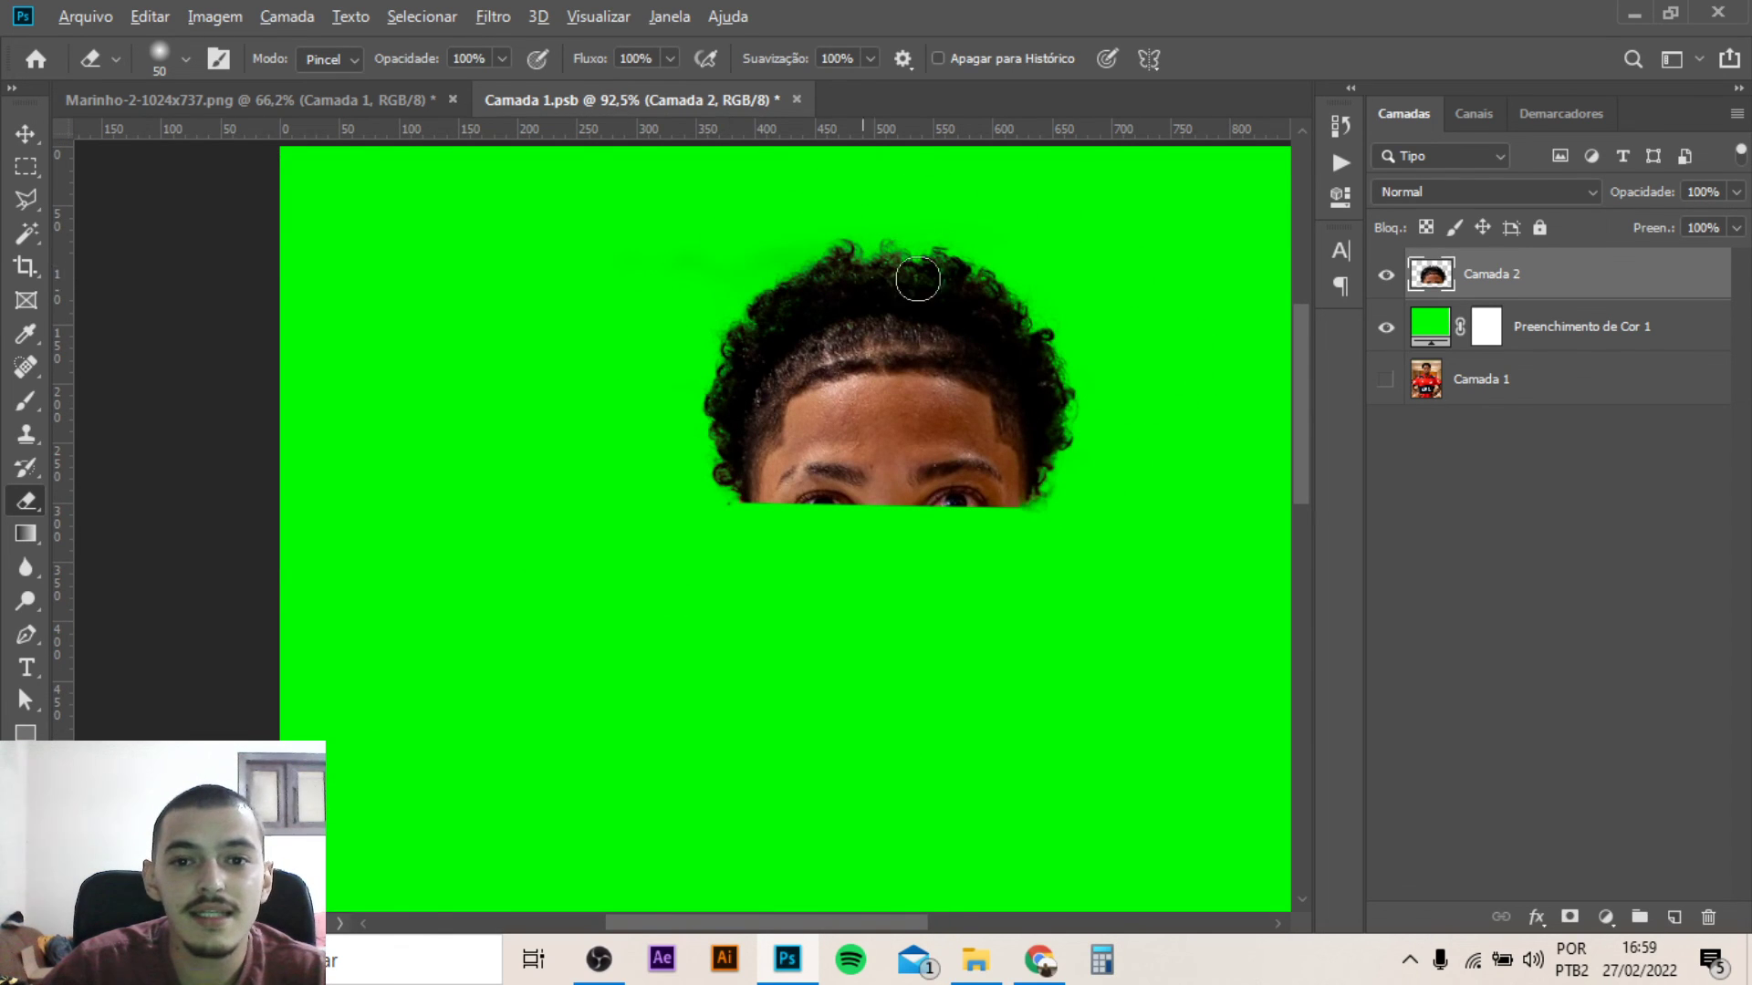
# Zoom around the hair, then bring the OBS Studio recording window to the front
pyautogui.scroll(2, 915, 273)
pyautogui.scroll(1, 1084, 267)
pyautogui.scroll(-1, 972, 315)
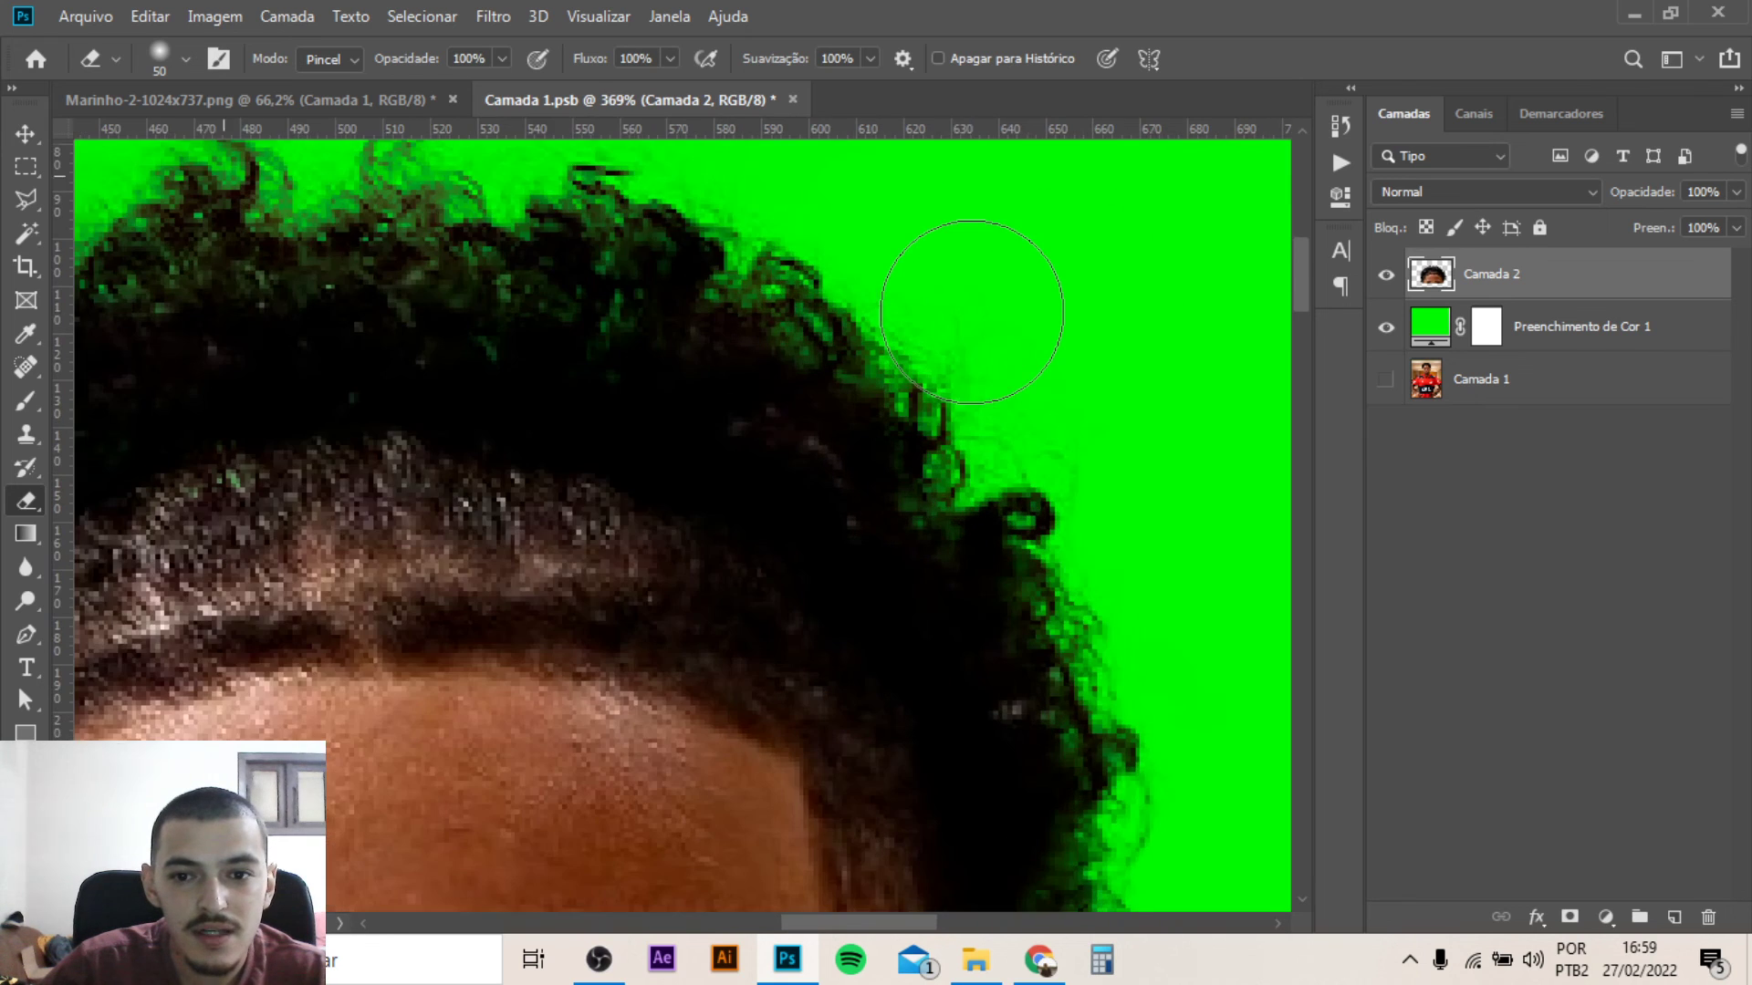
pyautogui.scroll(-1, 972, 312)
pyautogui.scroll(-1, 972, 313)
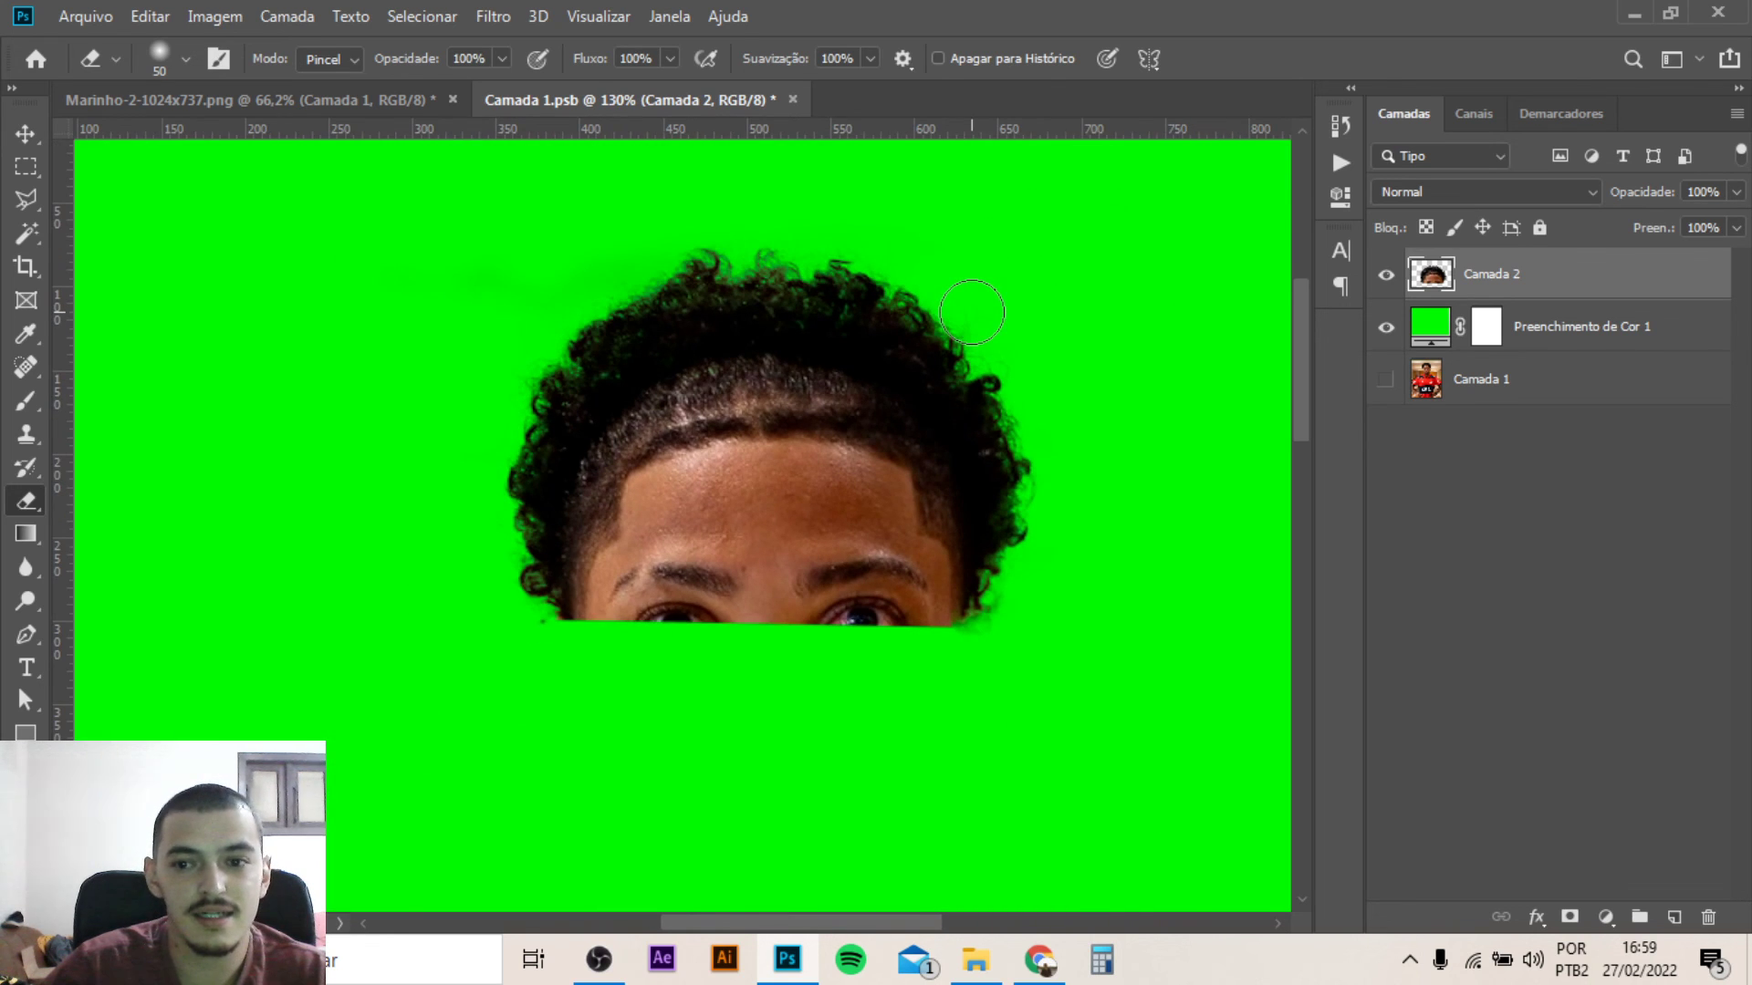
pyautogui.scroll(-1, 972, 313)
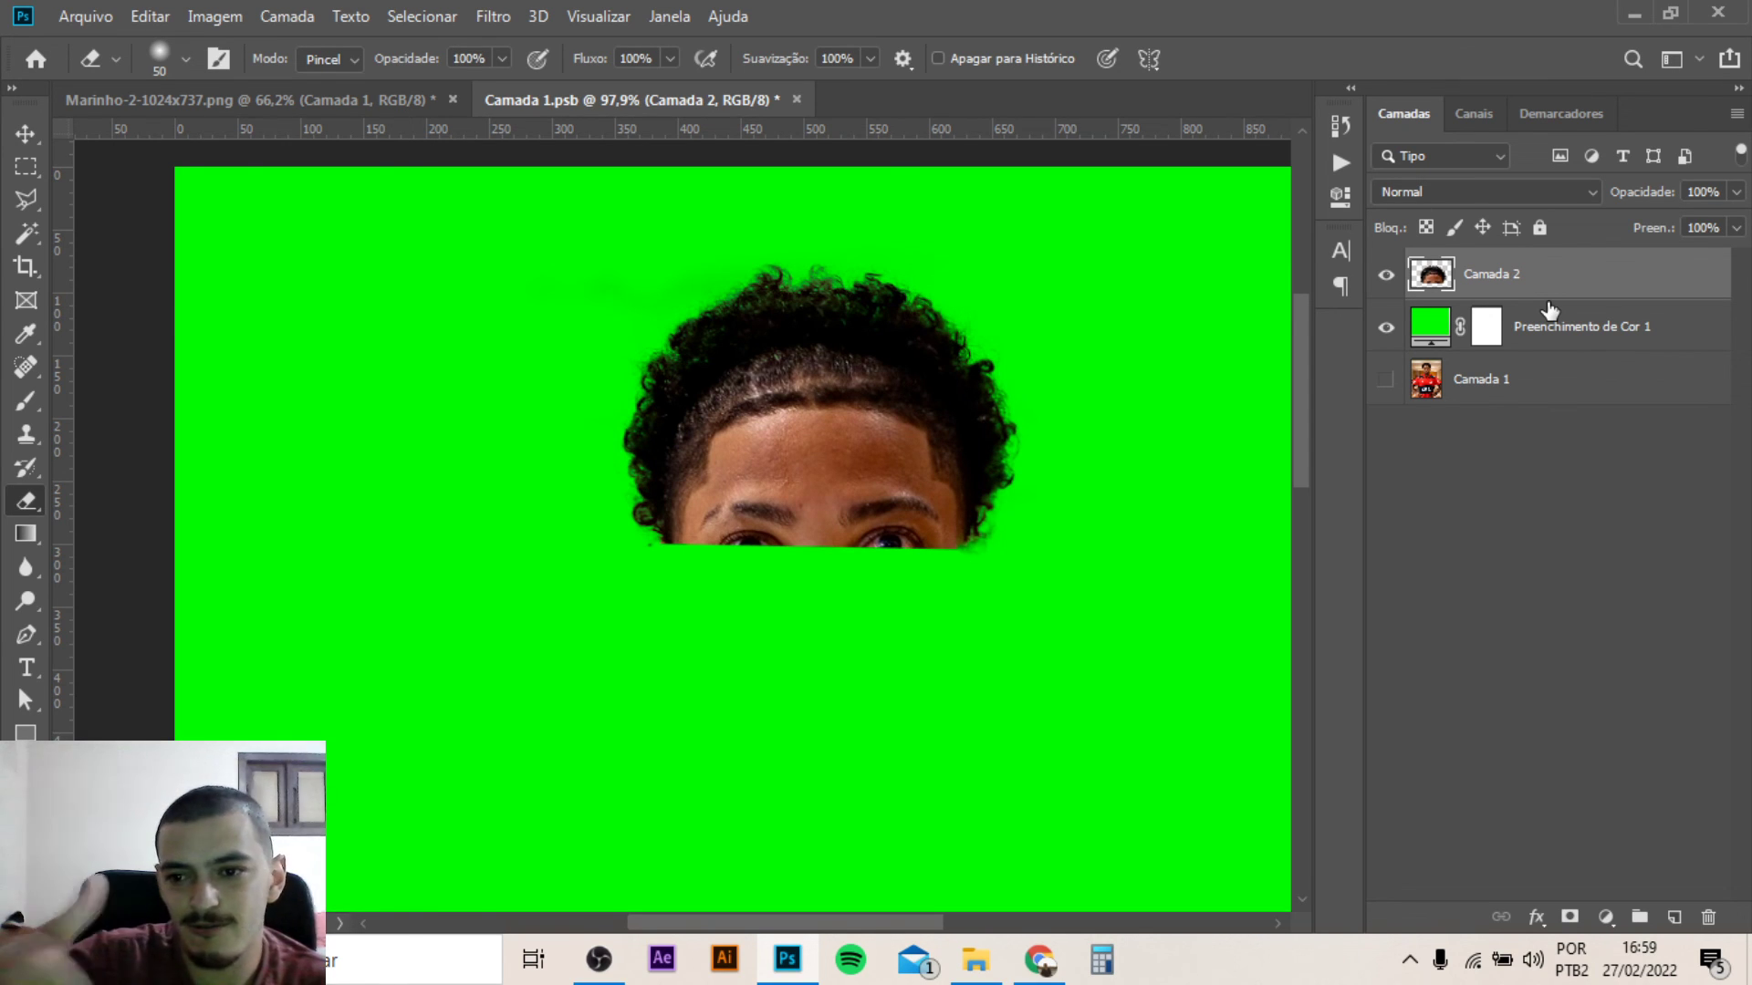
pyautogui.click(598, 959)
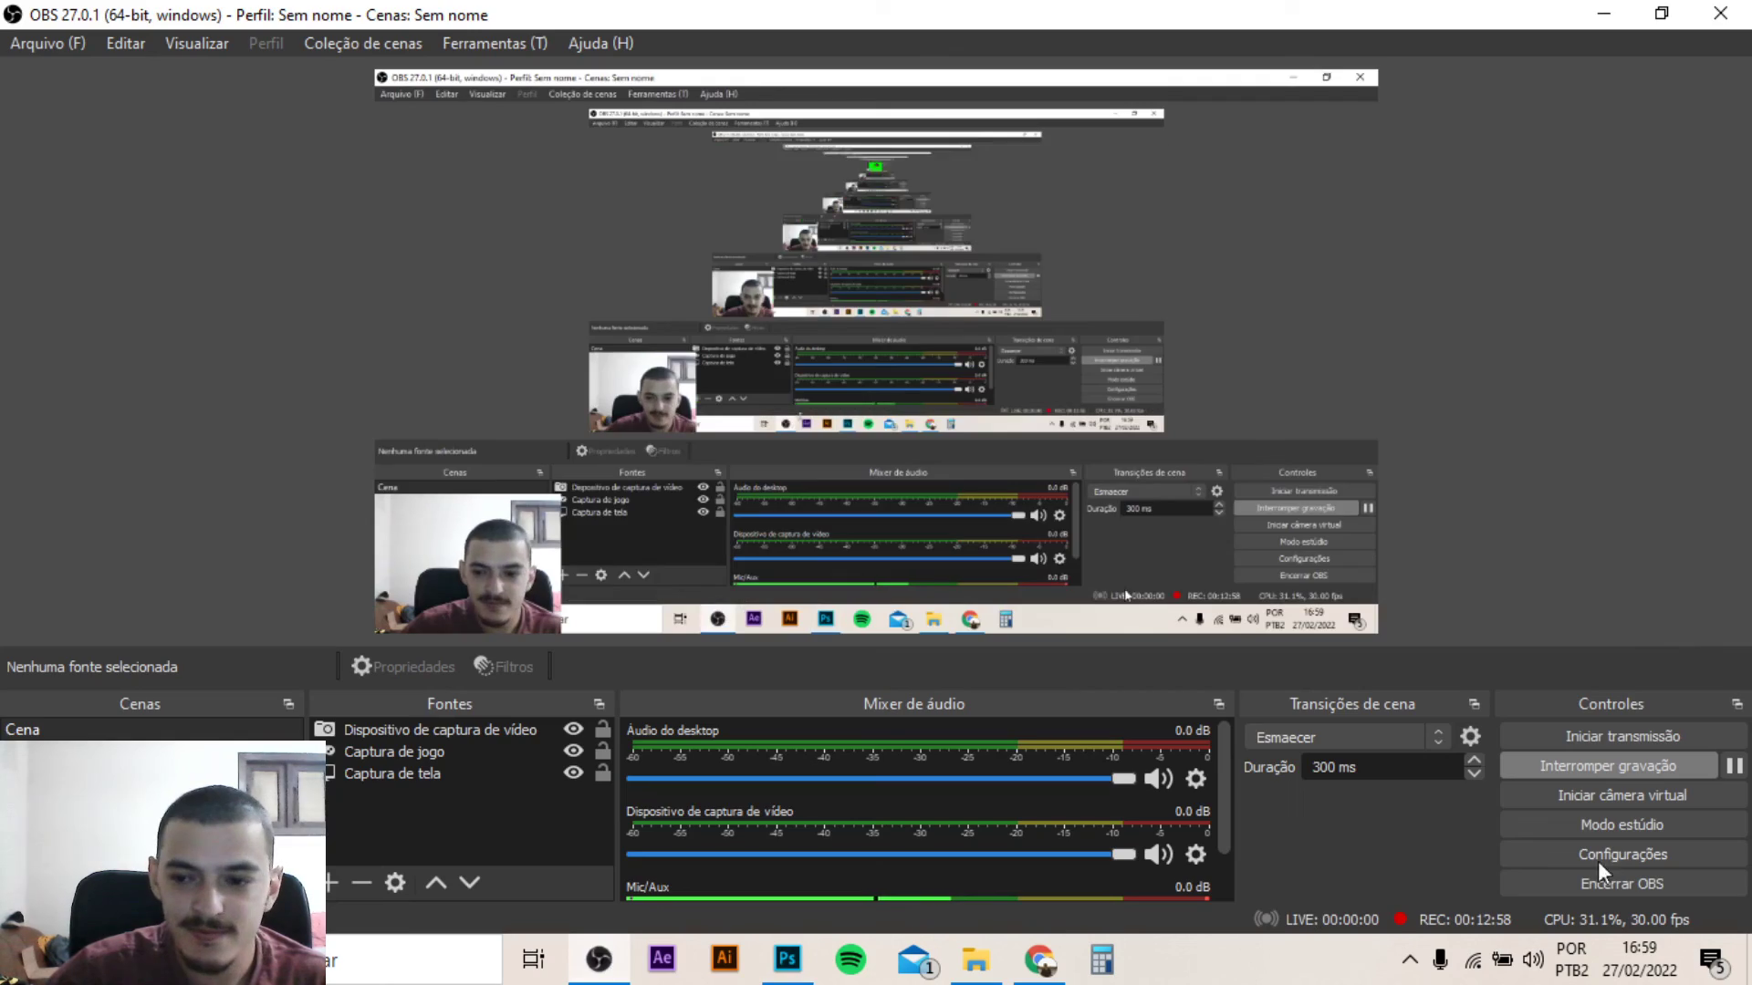